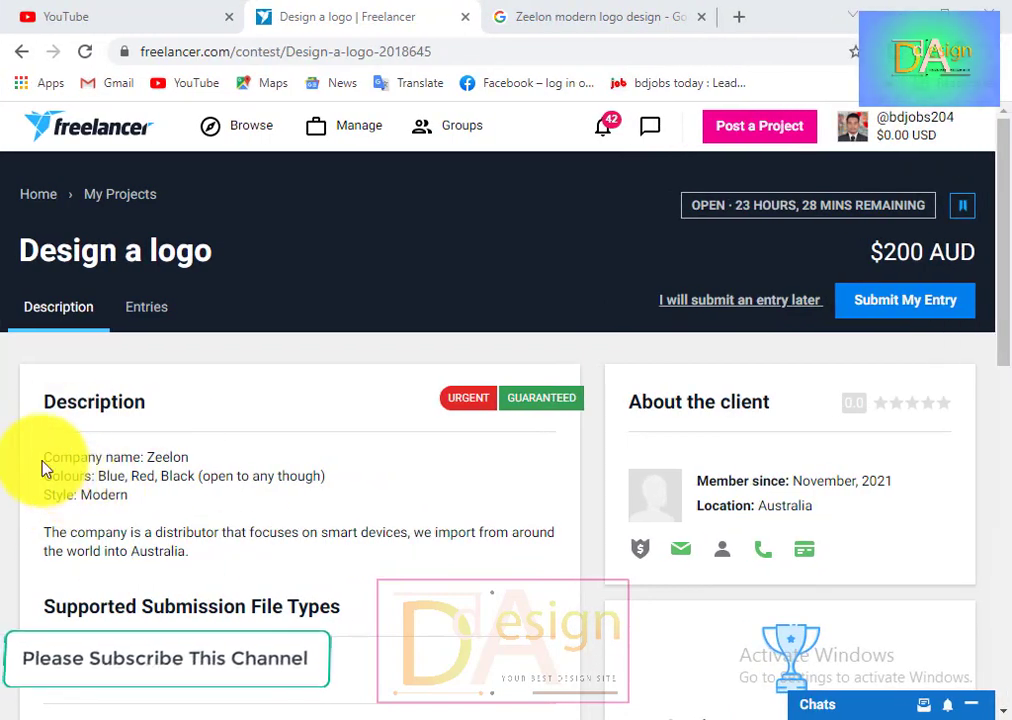
Highlight 'Zeelon' and the colours Blue, Red in the brief, dismiss the popup, then minimize Chrome.
{"action": "left_click_drag", "start_coordinate": [43, 468], "coordinate": [193, 468]}
{"action": "left_click", "coordinate": [119, 497]}
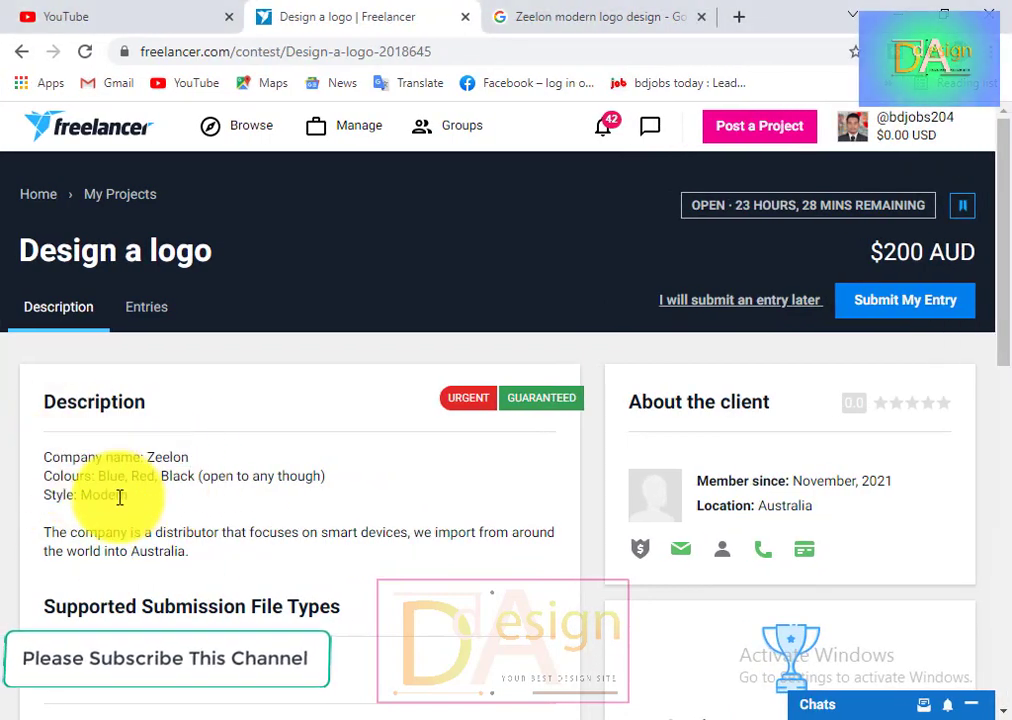
{"action": "mouse_move", "coordinate": [98, 476]}
{"action": "left_mouse_down"}
{"action": "mouse_move", "coordinate": [143, 476]}
{"action": "mouse_move", "coordinate": [118, 475]}
{"action": "left_mouse_up"}
{"action": "left_click", "coordinate": [201, 473]}
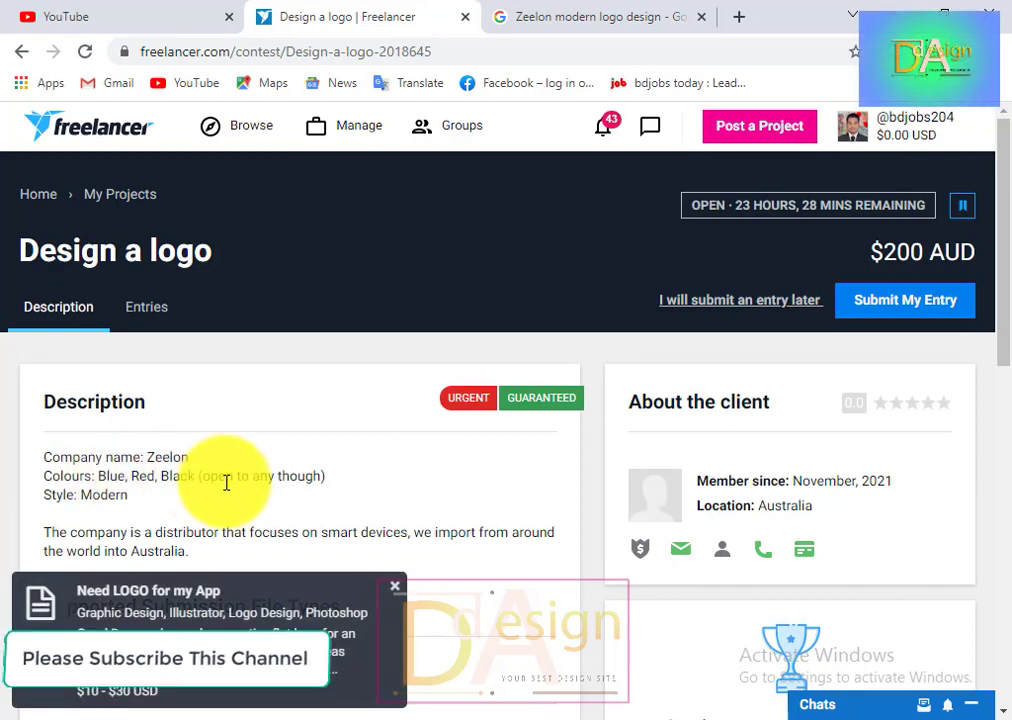
{"action": "left_click", "coordinate": [395, 586]}
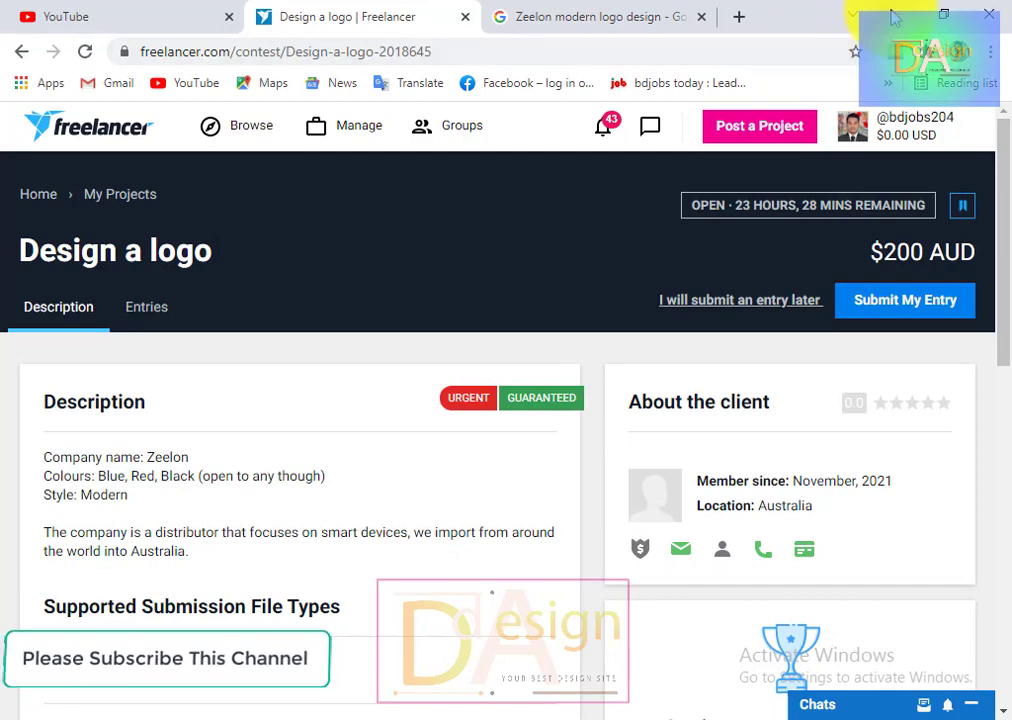
{"action": "left_click", "coordinate": [894, 17]}
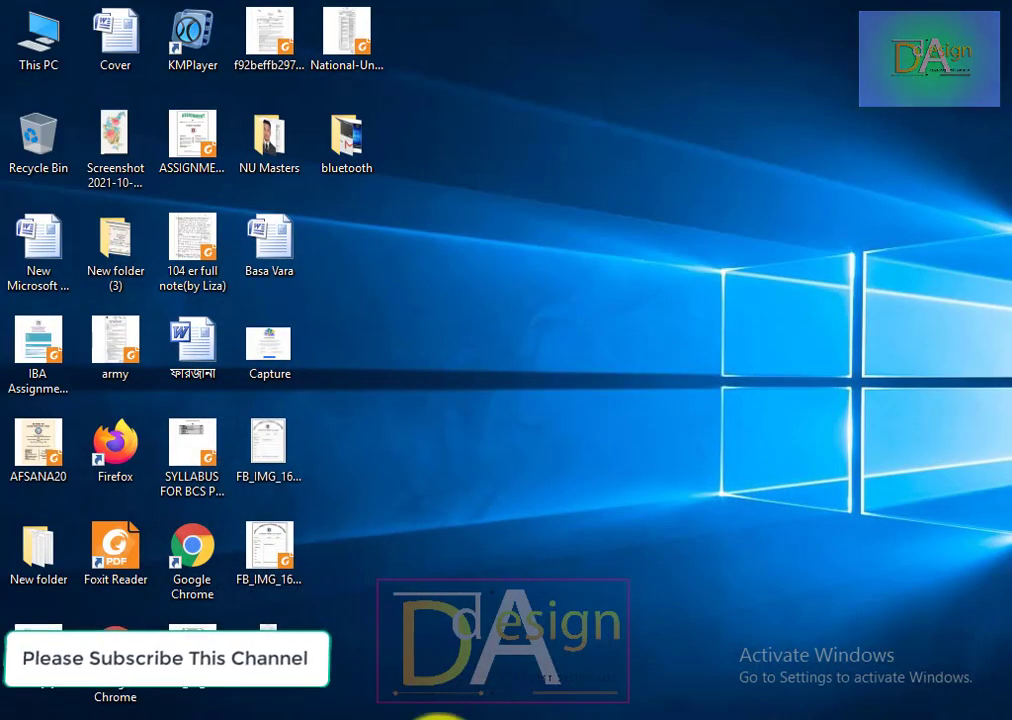
Launch Illustrator and create a new A4 CMYK document, 841.89 × 595.28 pt.
{"action": "left_click", "coordinate": [462, 712]}
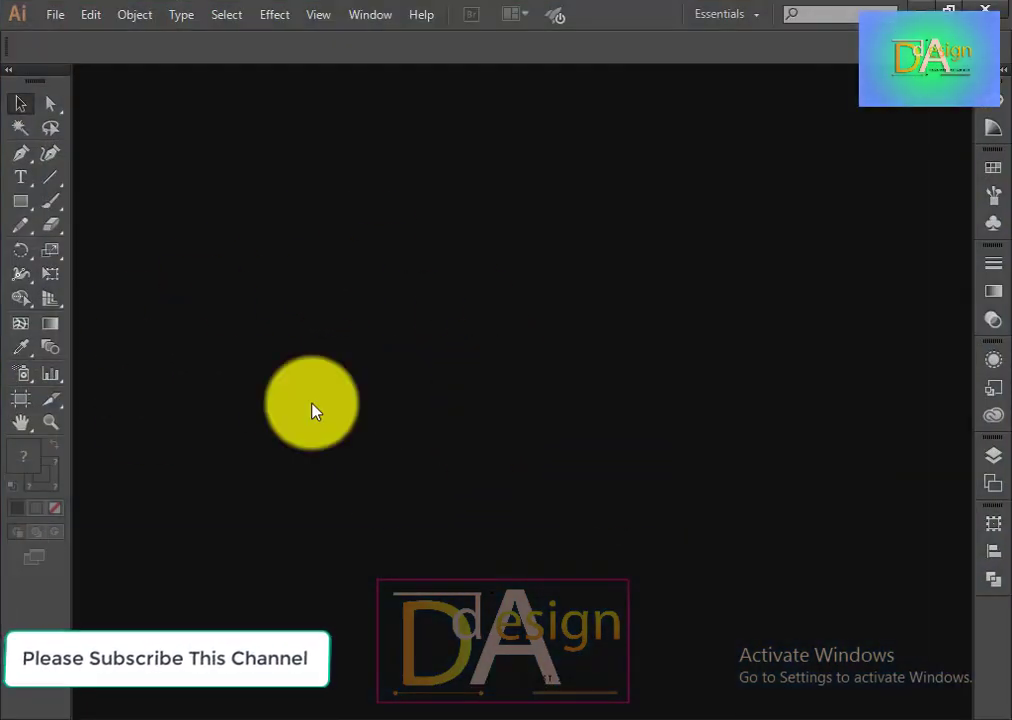
{"action": "left_click", "coordinate": [50, 12]}
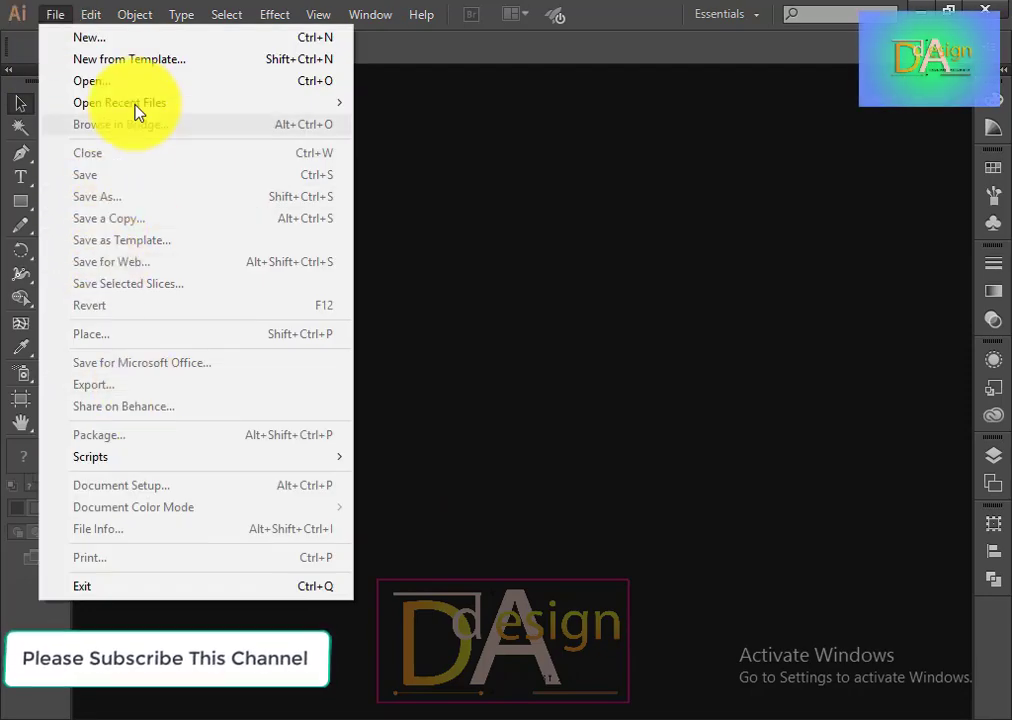
{"action": "left_click", "coordinate": [116, 44]}
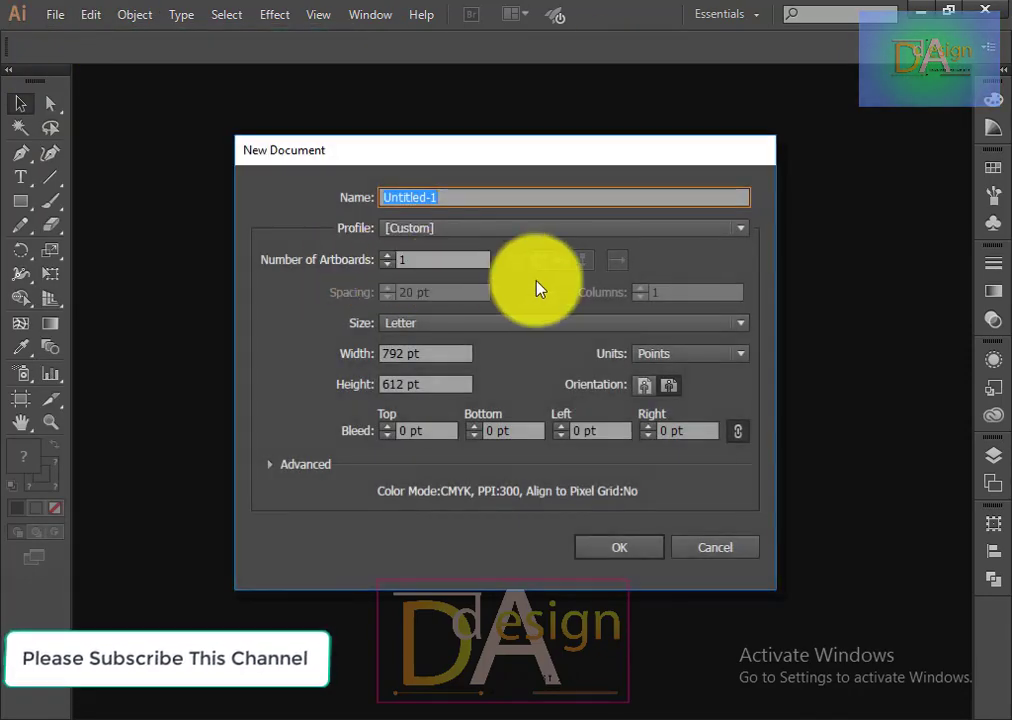
{"action": "left_click", "coordinate": [420, 324]}
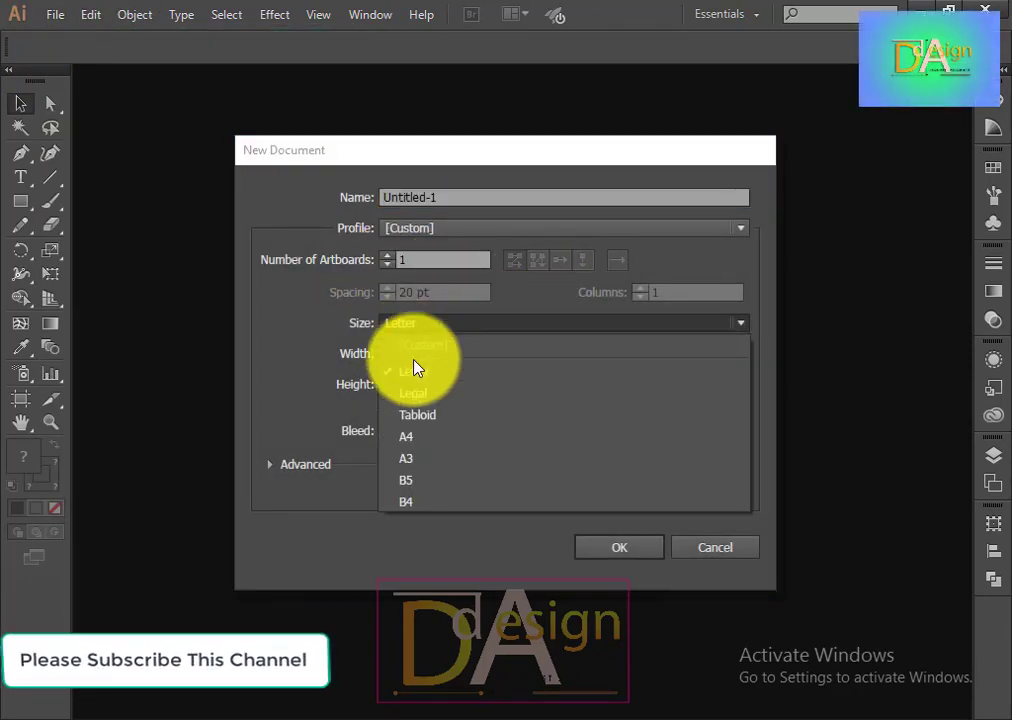
{"action": "left_click", "coordinate": [421, 440]}
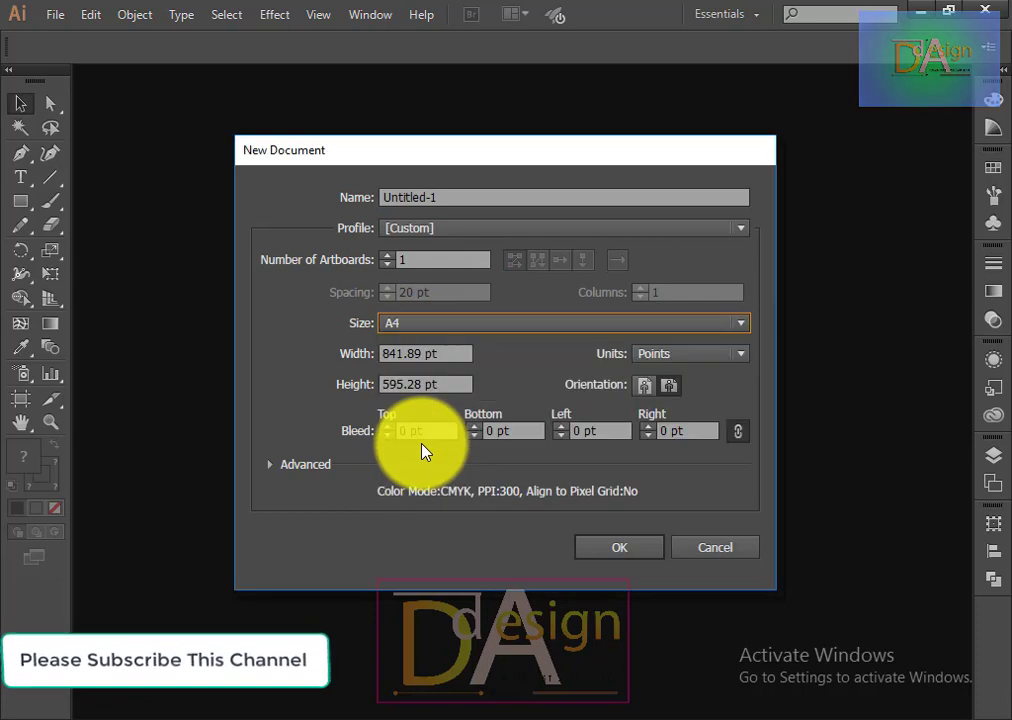
{"action": "left_click", "coordinate": [668, 388]}
{"action": "left_click", "coordinate": [622, 553]}
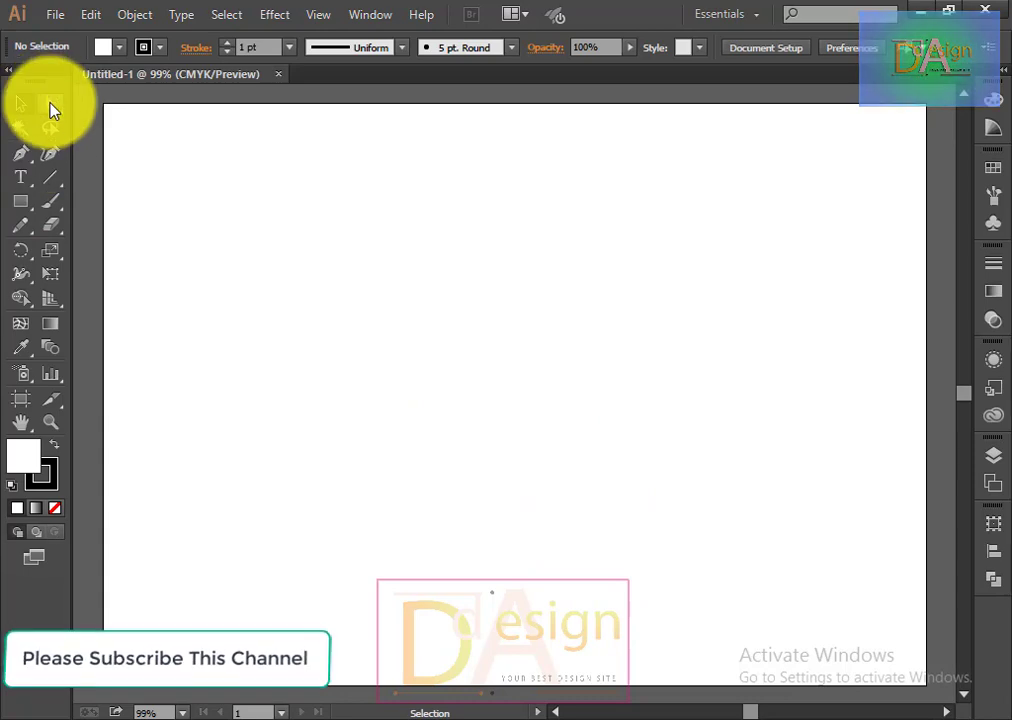
Open 3.jpg, move the reference image into Untitled-1, and enlarge it on the right.
{"action": "left_click", "coordinate": [55, 14]}
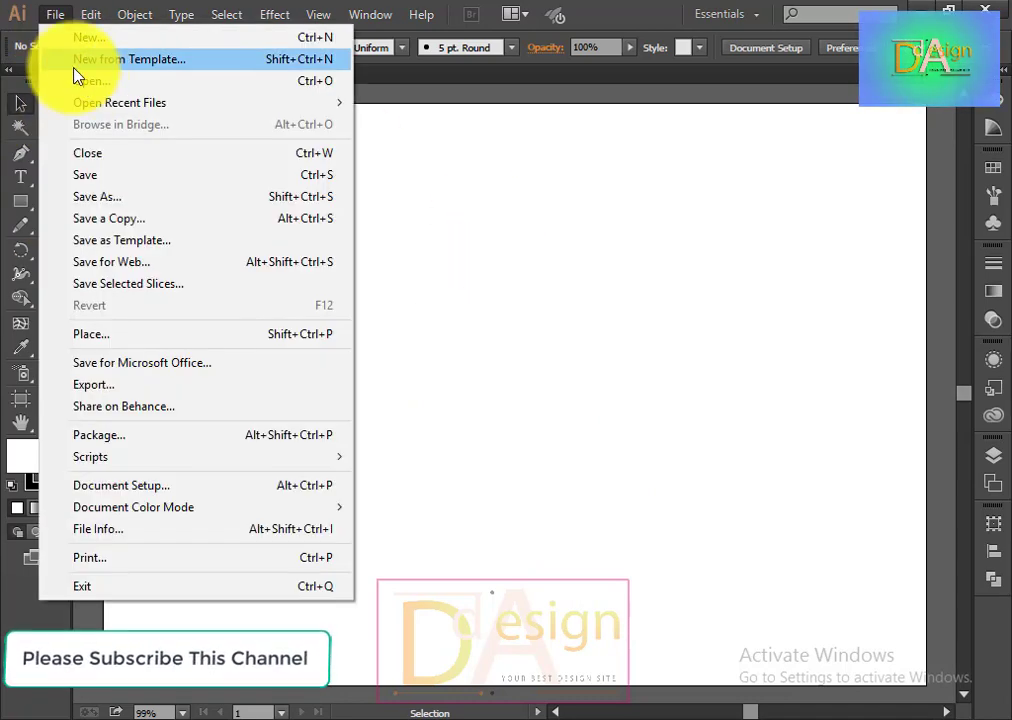
{"action": "left_click", "coordinate": [84, 82]}
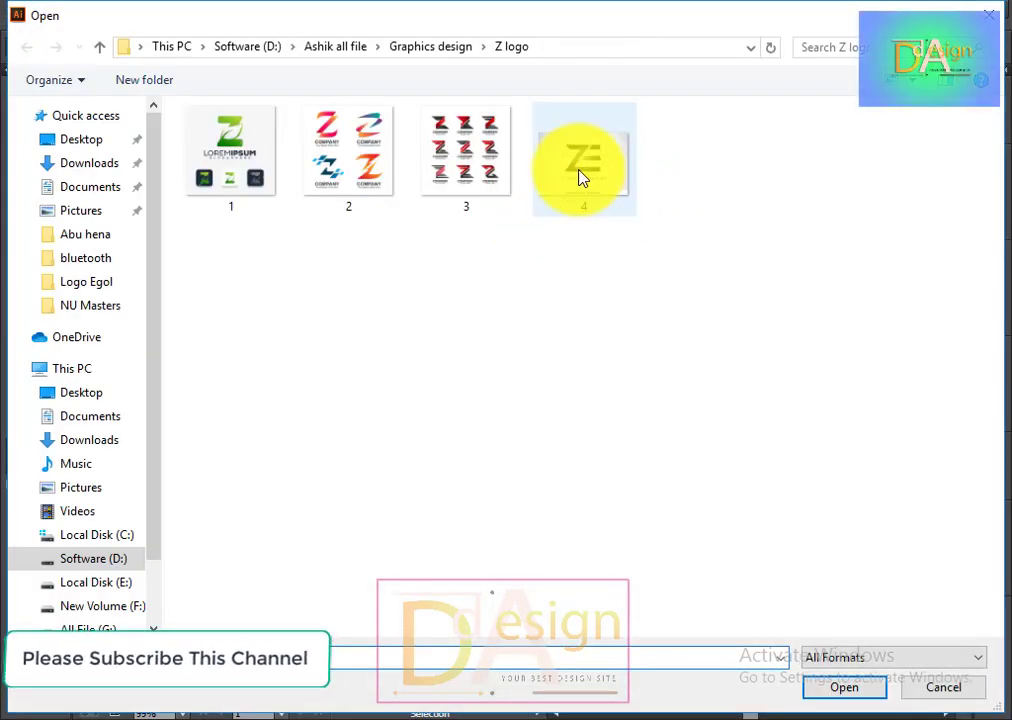
{"action": "double_click", "coordinate": [452, 156]}
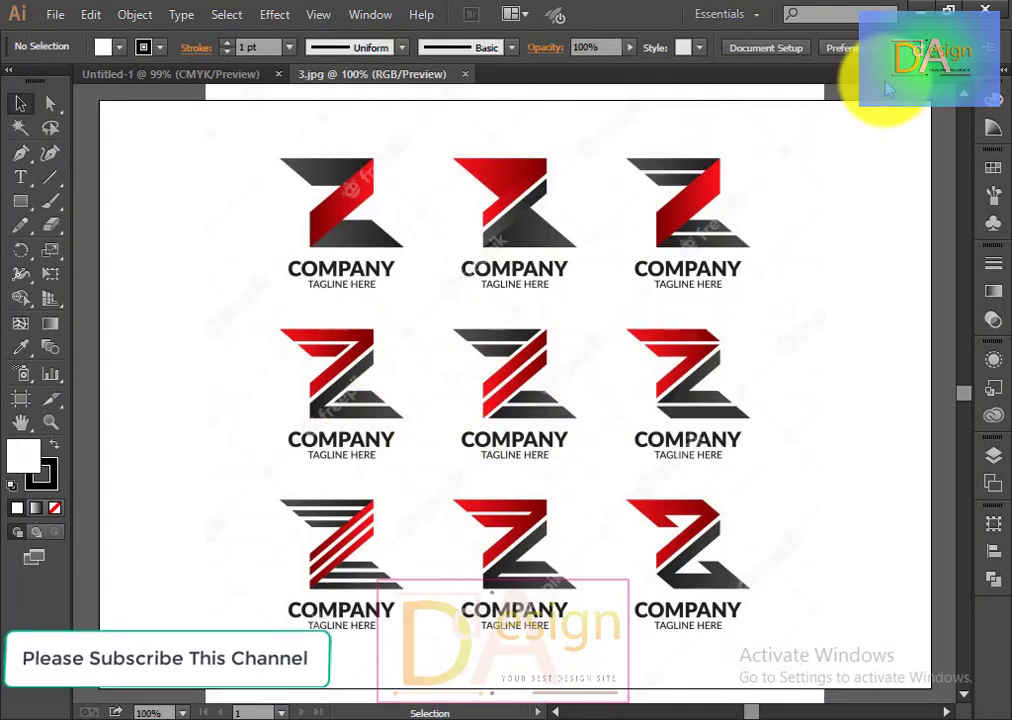
{"action": "left_click", "coordinate": [707, 205]}
{"action": "left_click_drag", "start_coordinate": [828, 93], "coordinate": [505, 452]}
{"action": "mouse_move", "coordinate": [393, 525]}
{"action": "left_mouse_down"}
{"action": "mouse_move", "coordinate": [203, 90]}
{"action": "mouse_move", "coordinate": [185, 84]}
{"action": "mouse_move", "coordinate": [588, 388]}
{"action": "mouse_move", "coordinate": [707, 305]}
{"action": "mouse_move", "coordinate": [725, 265]}
{"action": "left_mouse_up"}
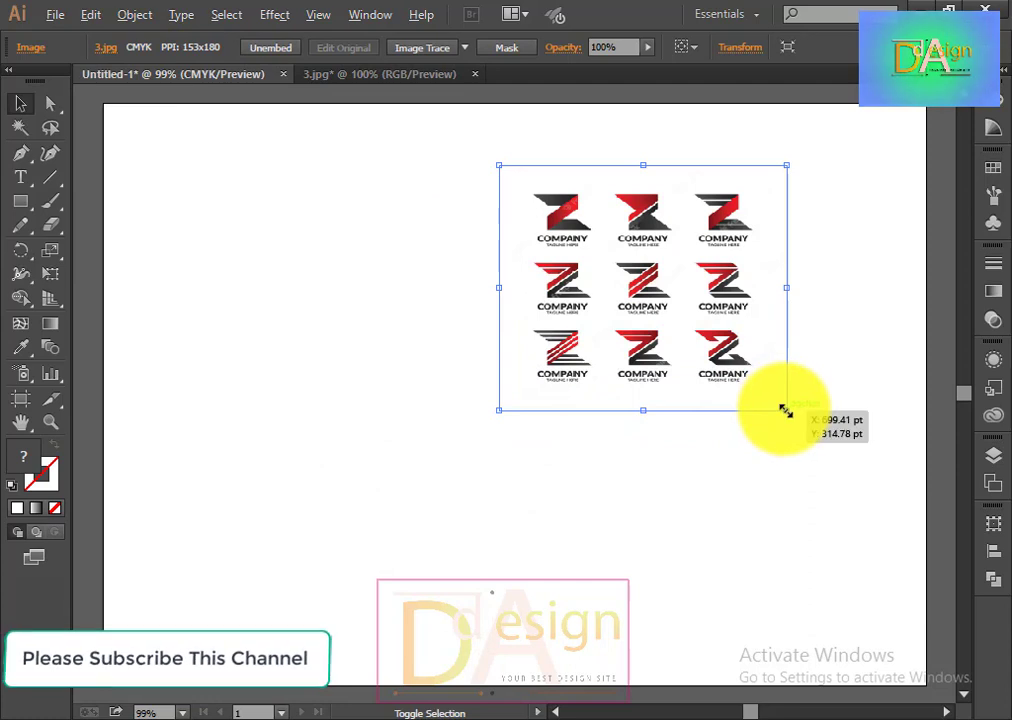
{"action": "left_click_drag", "start_coordinate": [784, 411], "coordinate": [829, 463]}
{"action": "mouse_move", "coordinate": [723, 366]}
{"action": "left_mouse_down"}
{"action": "mouse_move", "coordinate": [739, 389]}
{"action": "mouse_move", "coordinate": [776, 398]}
{"action": "left_mouse_up"}
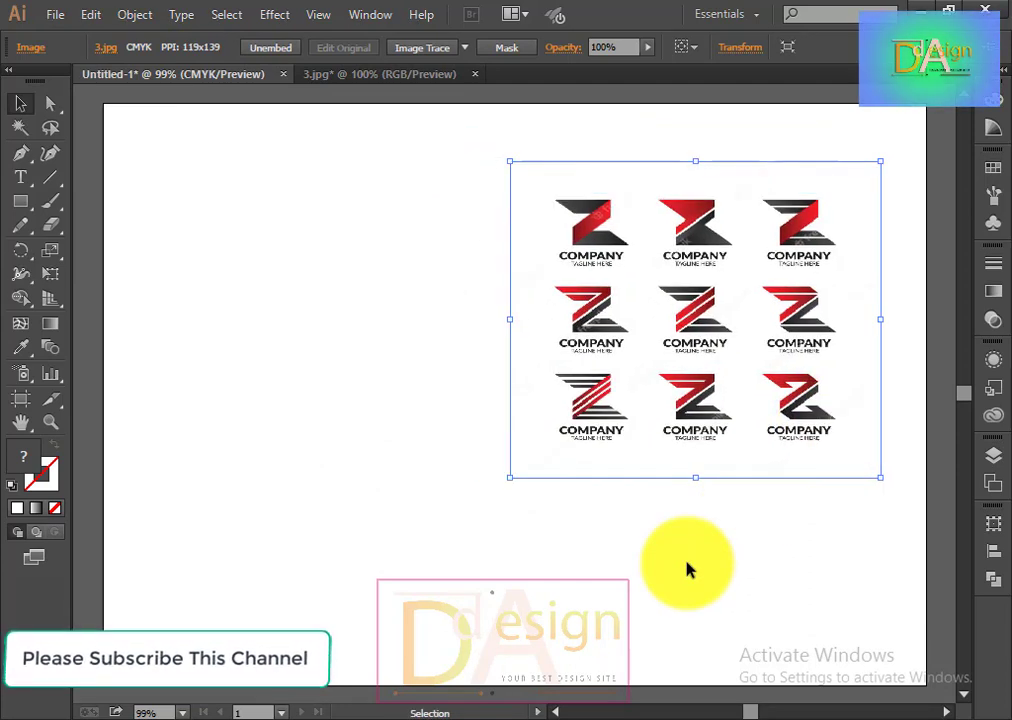
{"action": "left_click", "coordinate": [685, 569]}
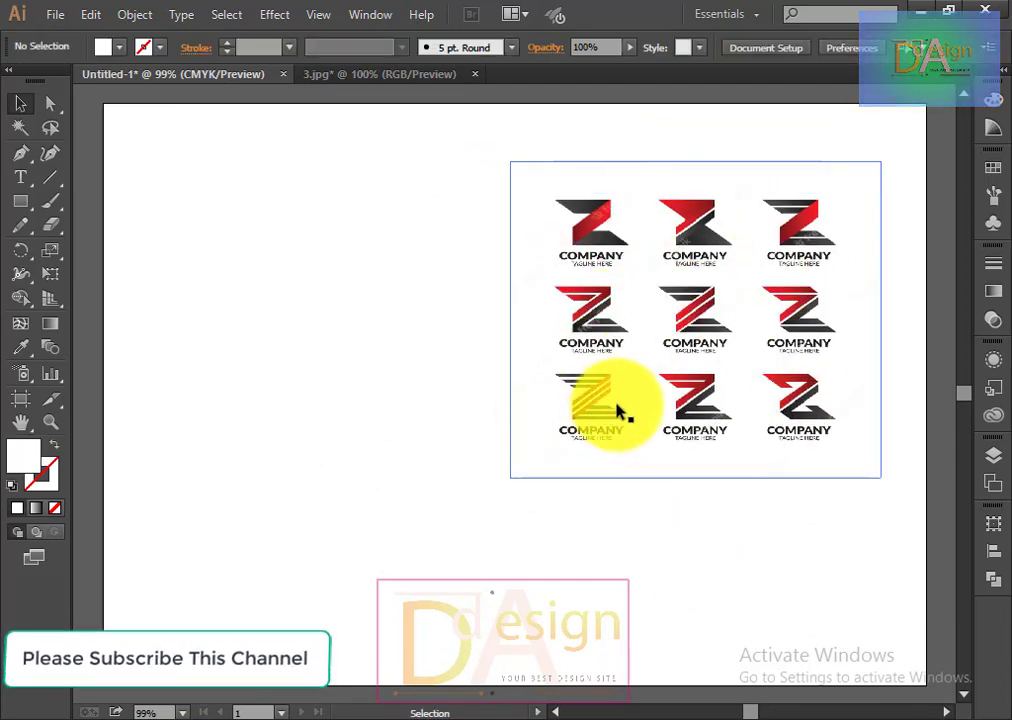
Close 3.jpg without saving and return the artboard view to 100%.
{"action": "left_click", "coordinate": [395, 77]}
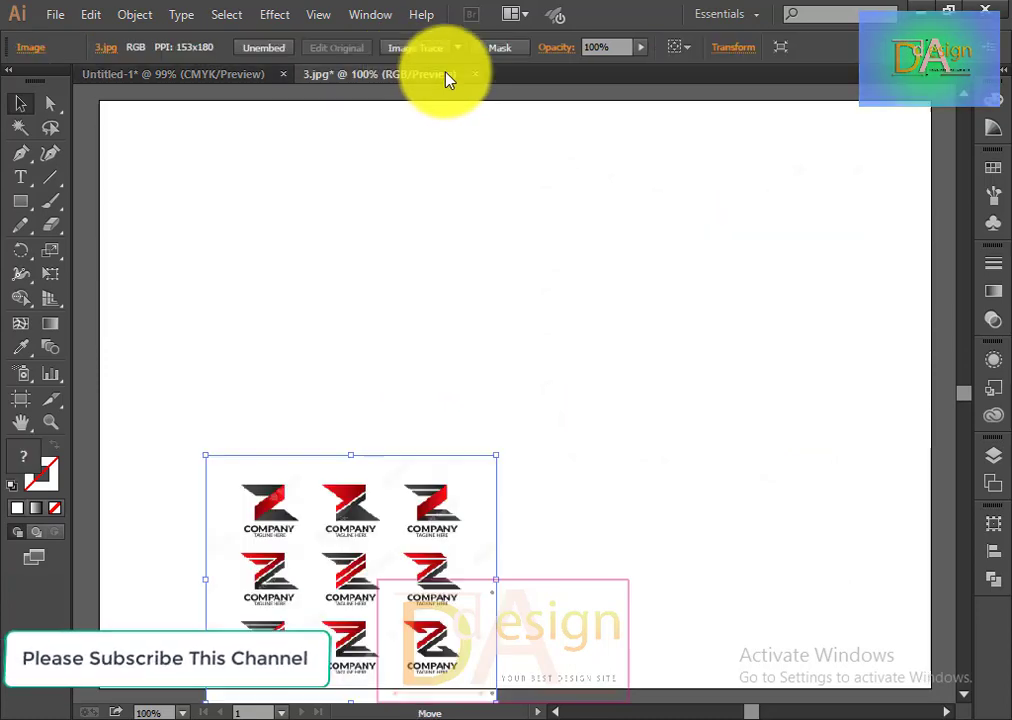
{"action": "left_click", "coordinate": [475, 75]}
{"action": "left_click", "coordinate": [591, 400]}
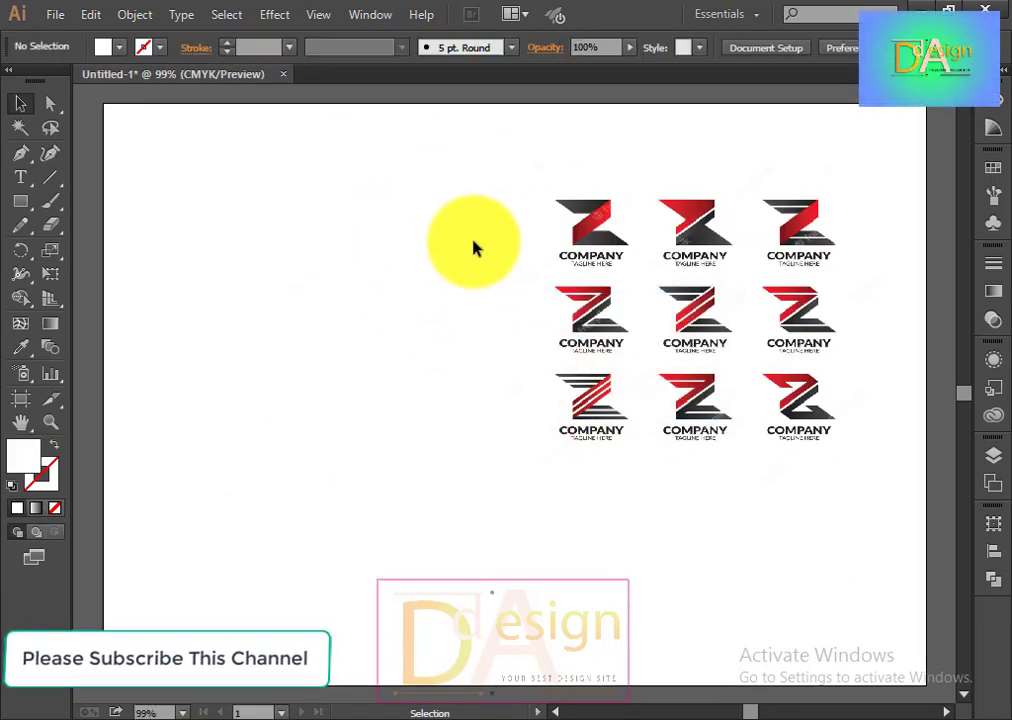
{"action": "key", "text": "ctrl+plus"}
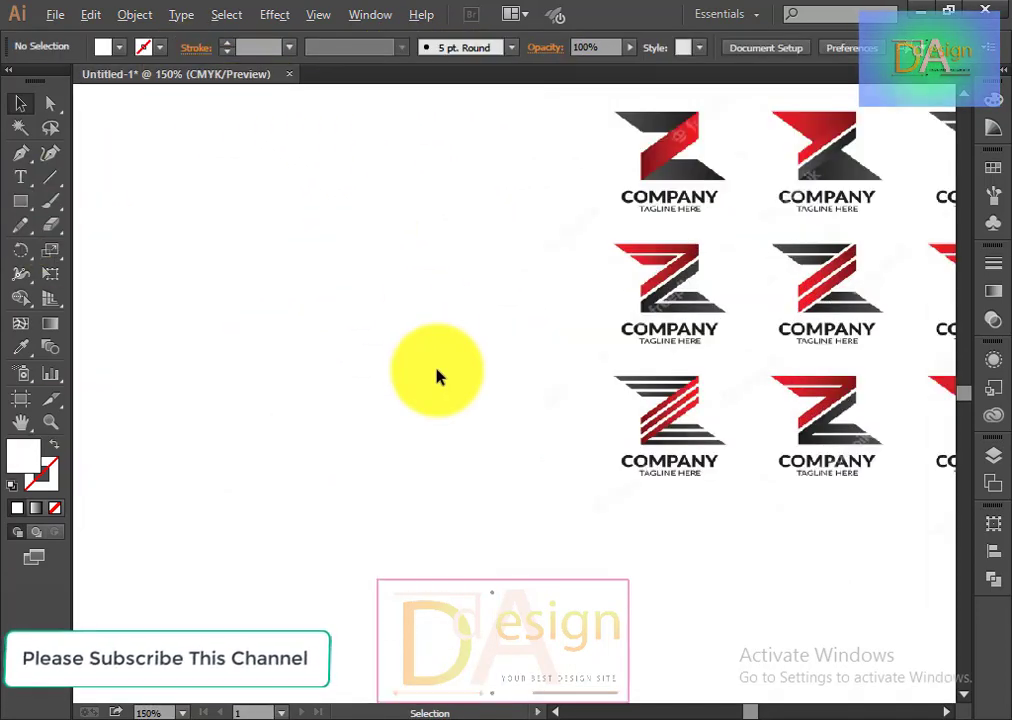
{"action": "key", "text": "ctrl+minus"}
Lock the reference image via Object > Lock > Selection and zoom to 300% on the Z logos.
{"action": "left_click", "coordinate": [140, 14]}
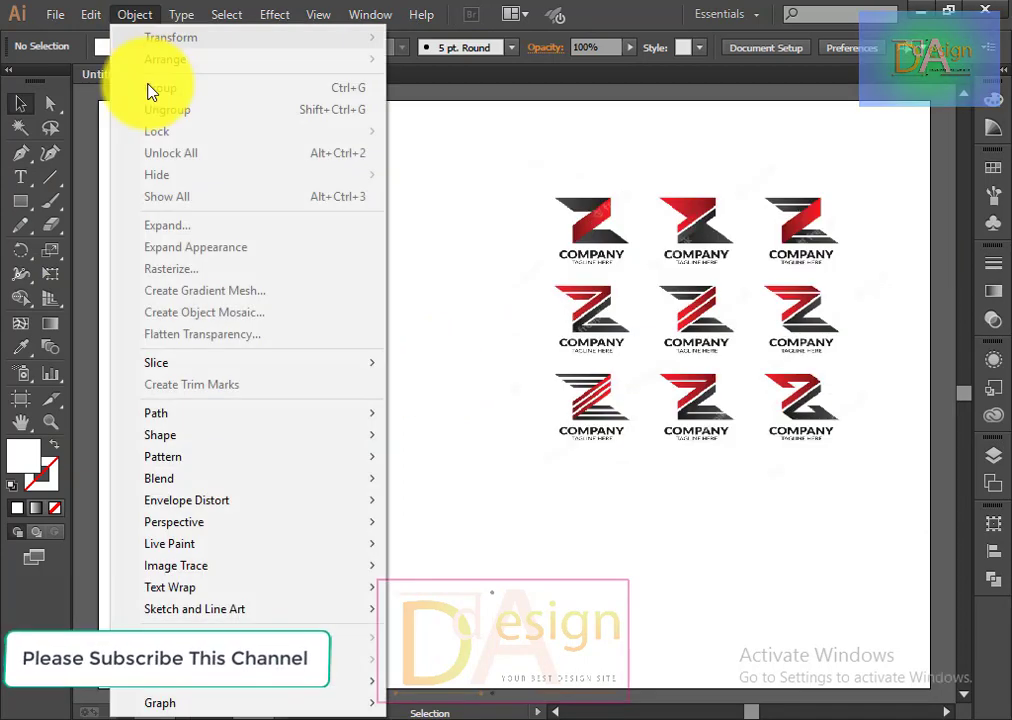
{"action": "left_click_drag", "start_coordinate": [481, 305], "coordinate": [752, 549]}
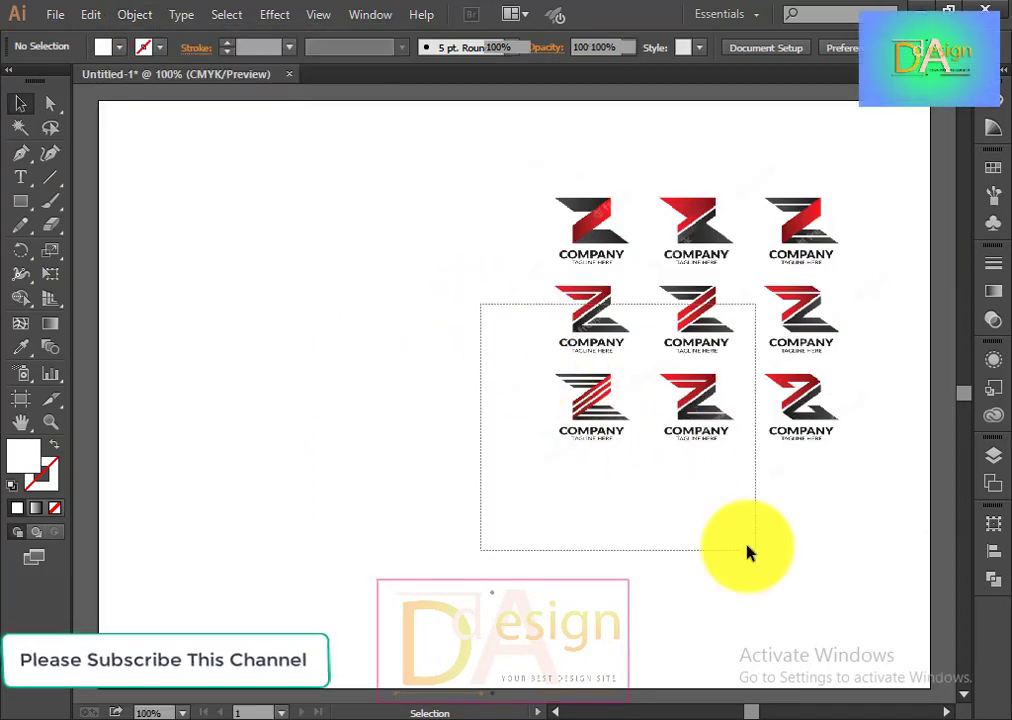
{"action": "left_click", "coordinate": [140, 14]}
{"action": "mouse_move", "coordinate": [157, 131]}
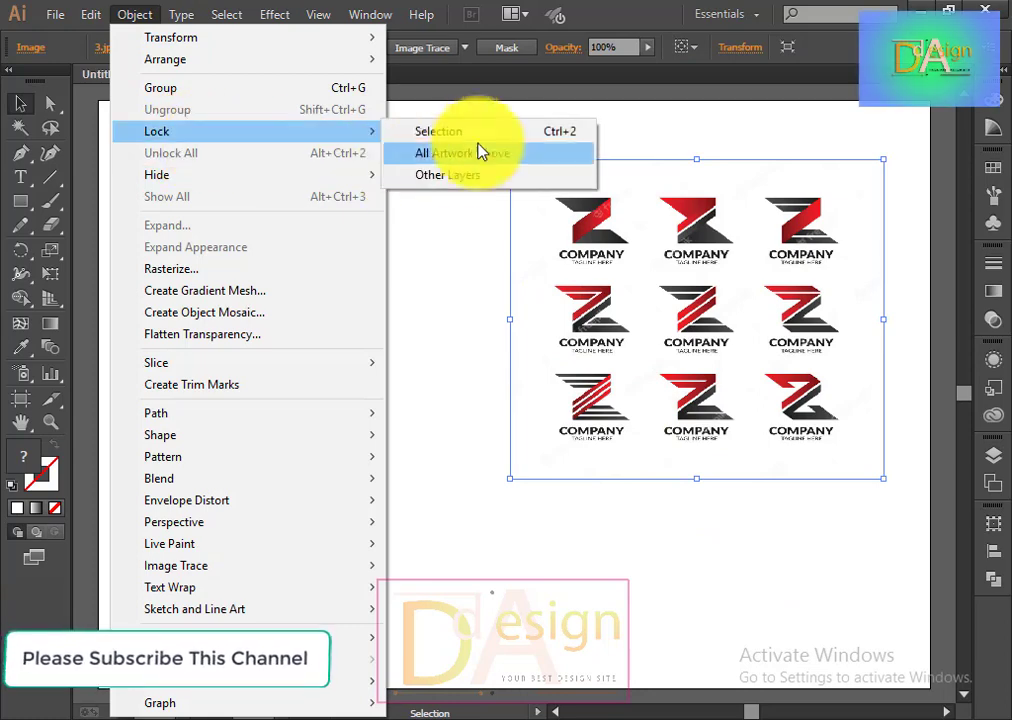
{"action": "left_click", "coordinate": [438, 131]}
{"action": "scroll", "coordinate": [556, 420], "scroll_direction": "up", "scroll_amount": 2}
{"action": "scroll", "coordinate": [545, 420], "scroll_direction": "up", "scroll_amount": 1}
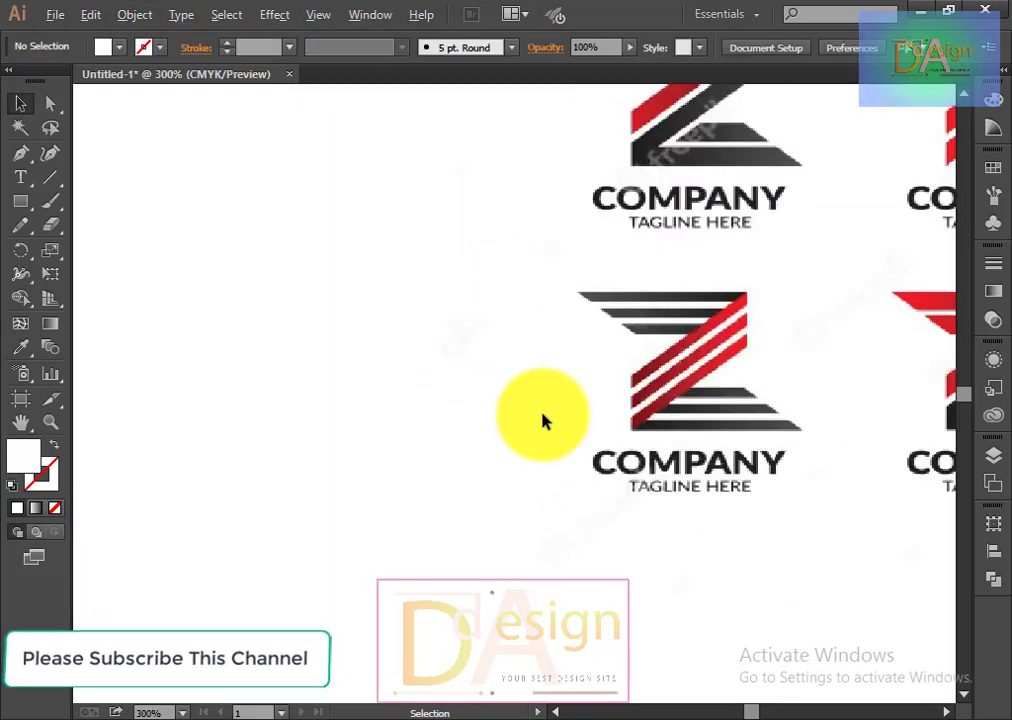
{"action": "scroll", "coordinate": [568, 462], "scroll_direction": "up", "scroll_amount": 2}
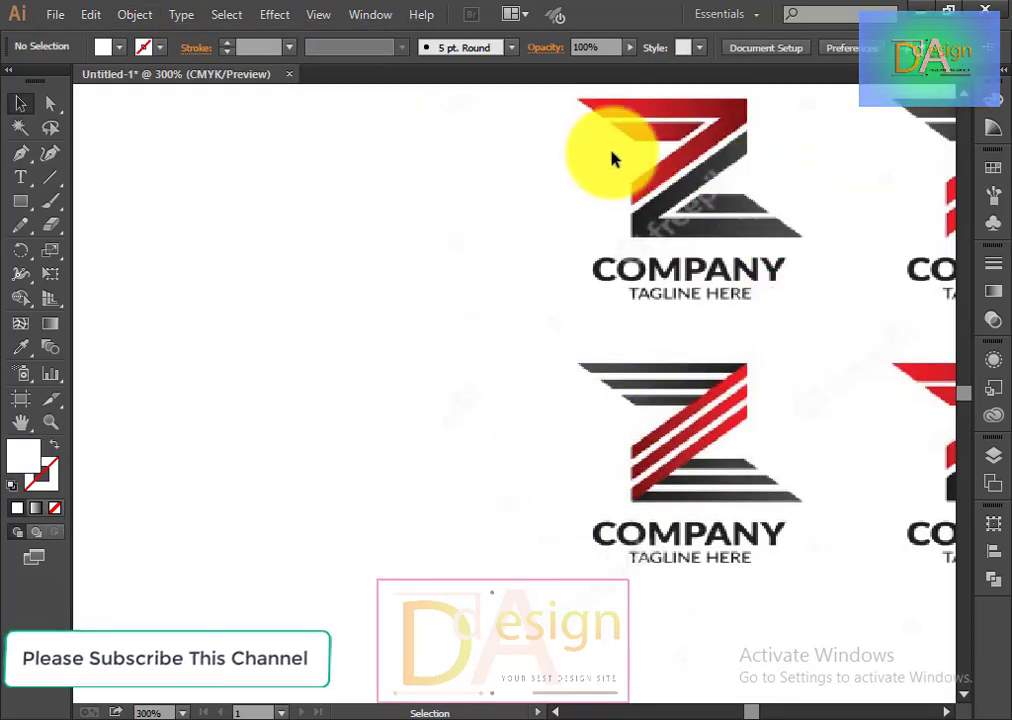
{"action": "scroll", "coordinate": [474, 422], "scroll_direction": "down", "scroll_amount": 1}
{"action": "scroll", "coordinate": [481, 427], "scroll_direction": "up", "scroll_amount": 1}
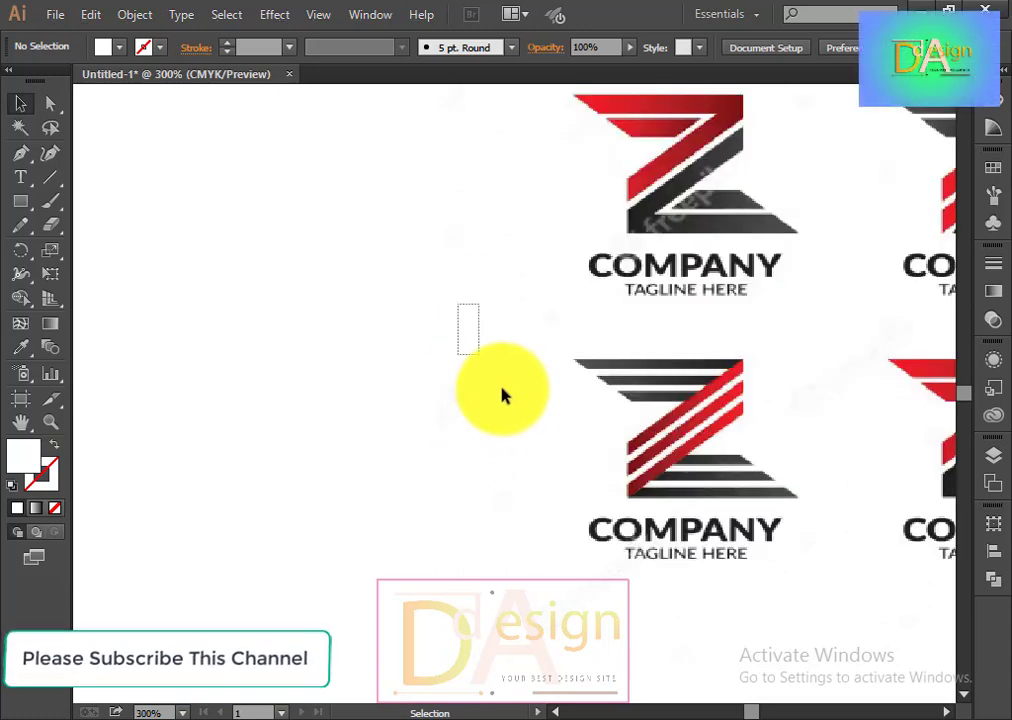
{"action": "scroll", "coordinate": [497, 405], "scroll_direction": "up", "scroll_amount": 2}
{"action": "scroll", "coordinate": [497, 405], "scroll_direction": "up", "scroll_amount": 1}
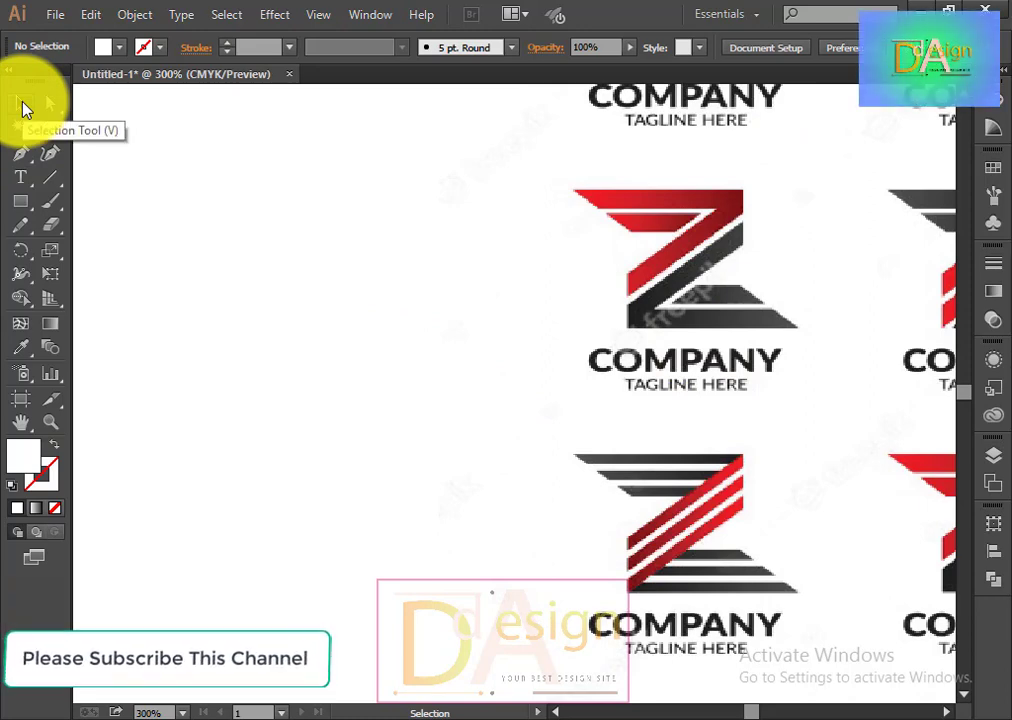
Draw two wide horizontal rectangles to the left of the reference logos.
{"action": "left_click", "coordinate": [20, 201]}
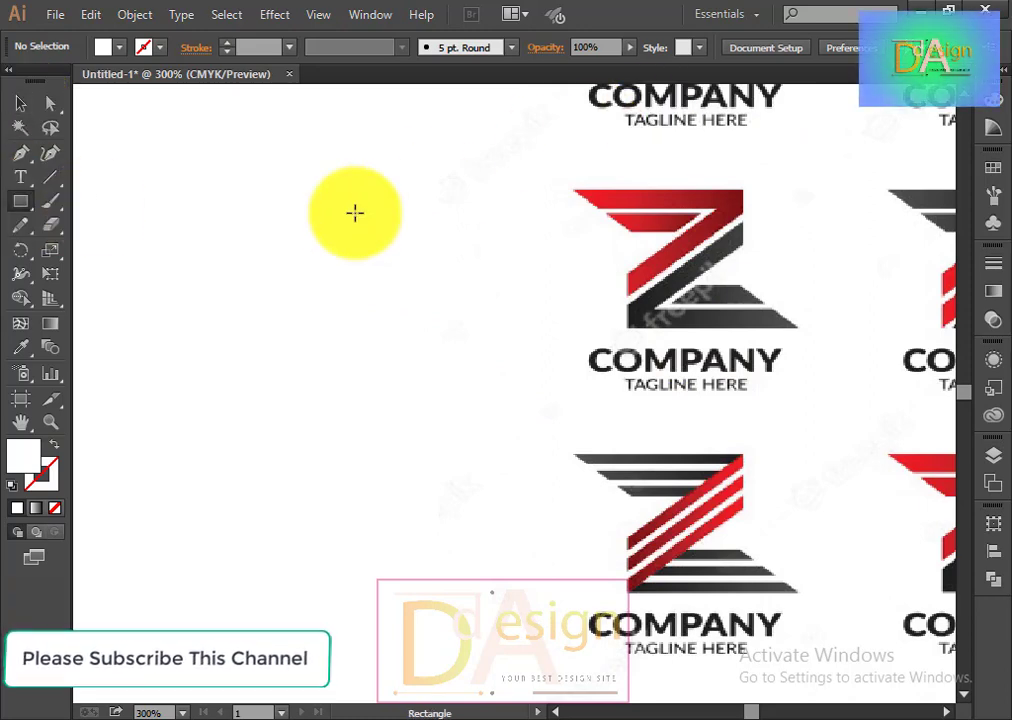
{"action": "left_click_drag", "start_coordinate": [170, 191], "coordinate": [488, 242]}
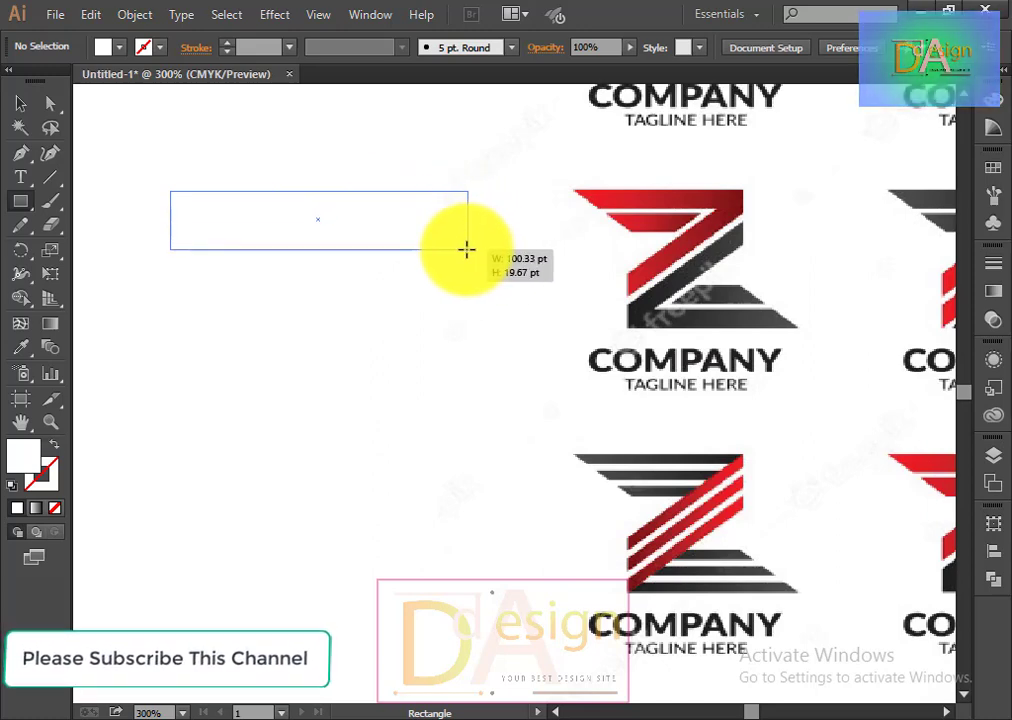
{"action": "left_click_drag", "start_coordinate": [467, 249], "coordinate": [468, 249]}
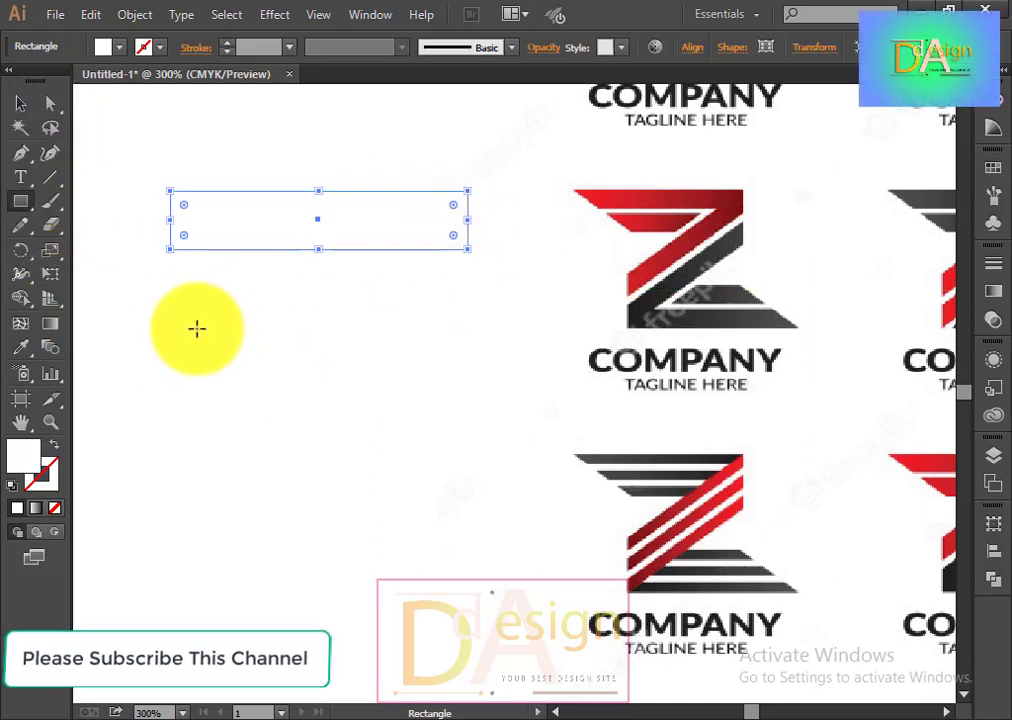
{"action": "mouse_move", "coordinate": [171, 269]}
{"action": "left_mouse_down"}
{"action": "mouse_move", "coordinate": [469, 322]}
{"action": "mouse_move", "coordinate": [482, 333]}
{"action": "left_mouse_up"}
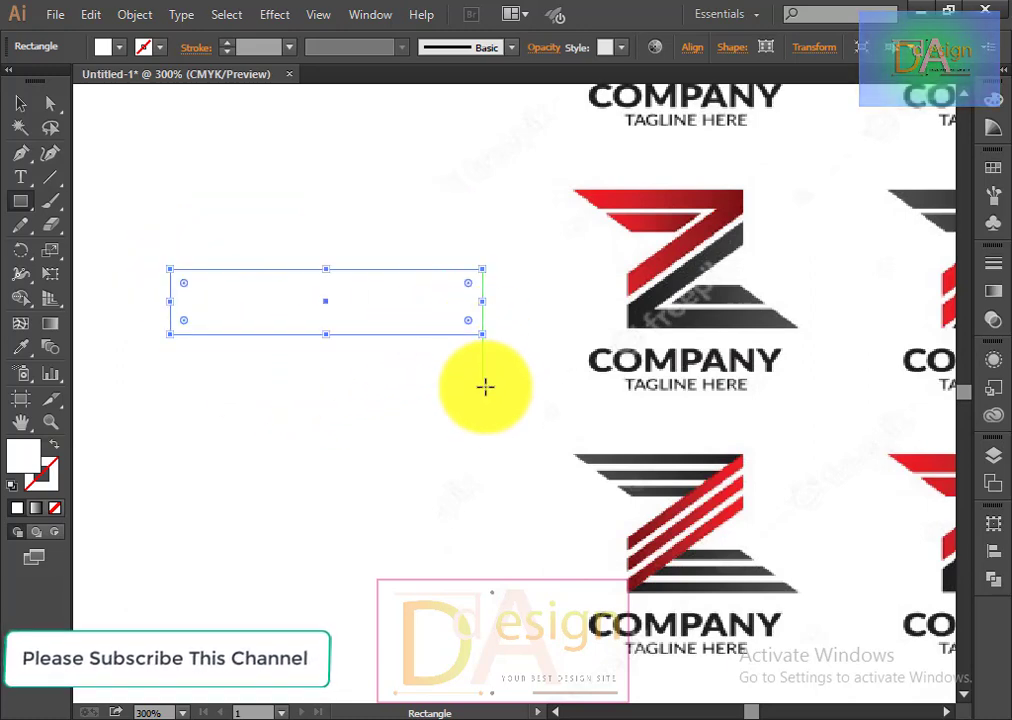
Alt-drag a duplicate rectangle upward and give the rectangles a 2 pt black stroke.
{"action": "left_click", "coordinate": [24, 112]}
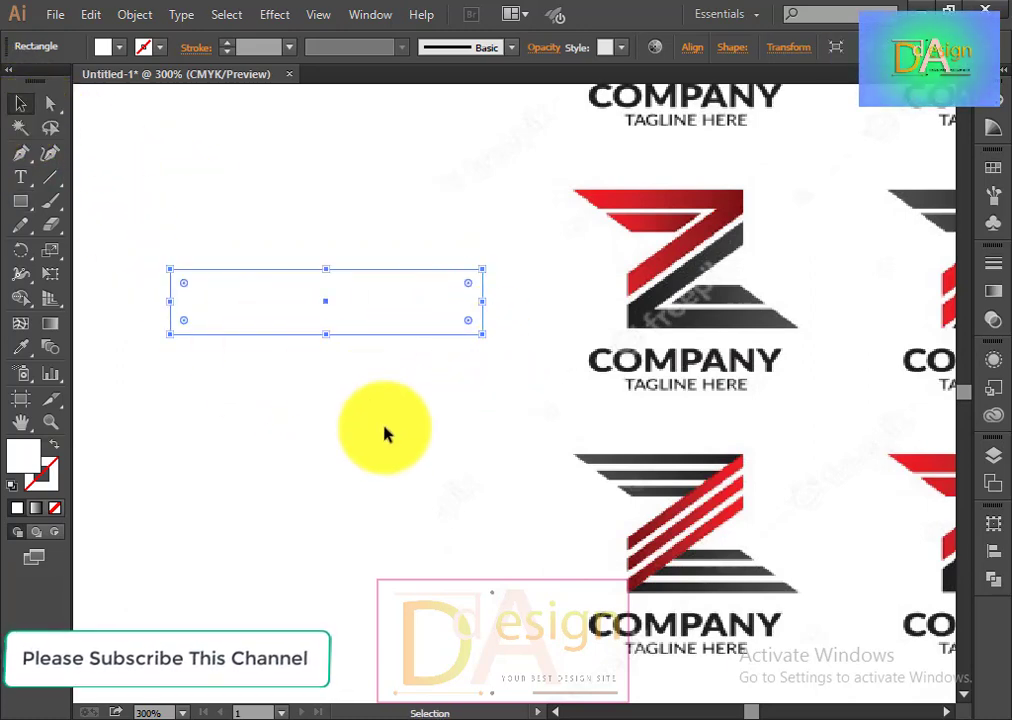
{"action": "left_click_drag", "start_coordinate": [302, 333], "coordinate": [219, 106]}
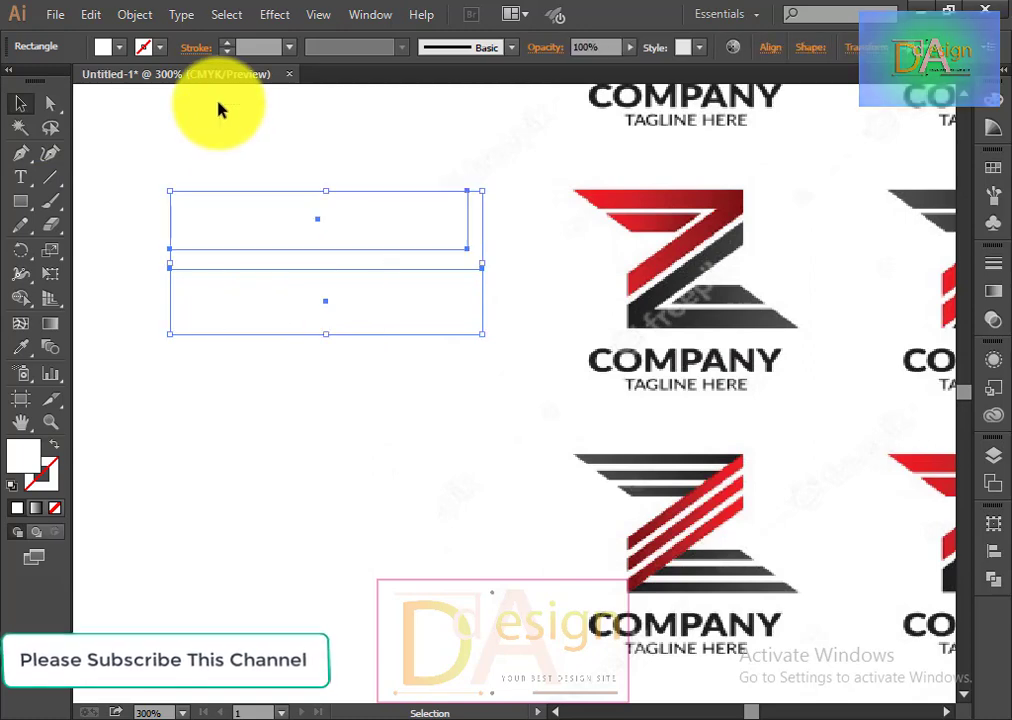
{"action": "left_click", "coordinate": [227, 42]}
{"action": "left_click", "coordinate": [227, 42]}
{"action": "left_click", "coordinate": [251, 349]}
Rotate the lower rectangle about 35° into a diagonal and shift it slightly right.
{"action": "left_click", "coordinate": [328, 272]}
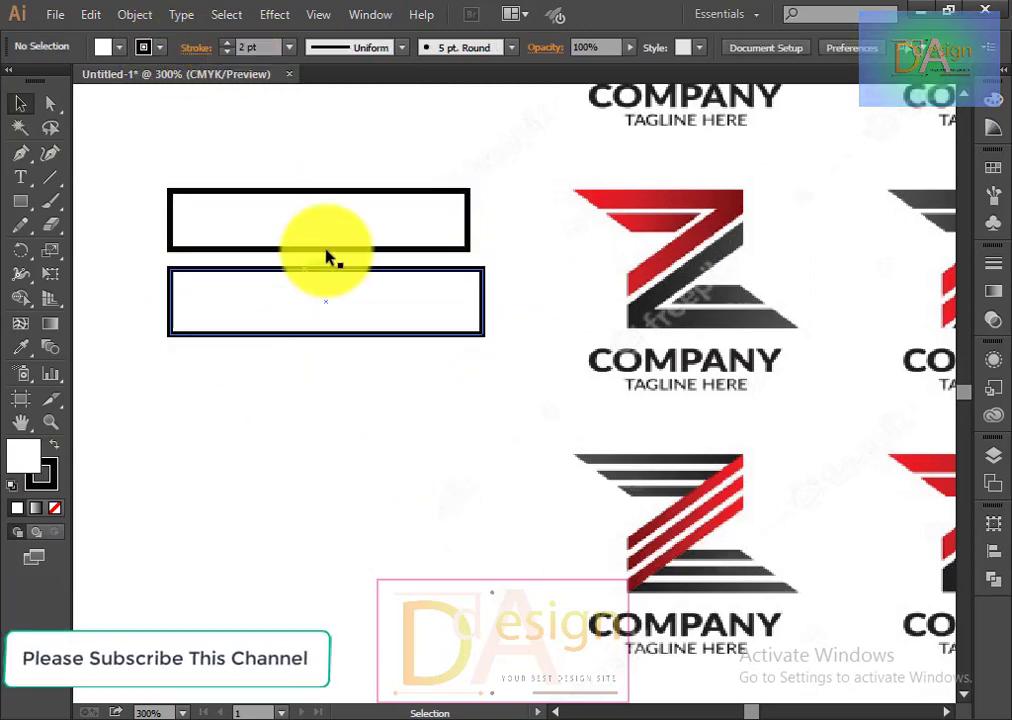
{"action": "left_click", "coordinate": [353, 346]}
{"action": "left_click", "coordinate": [378, 334]}
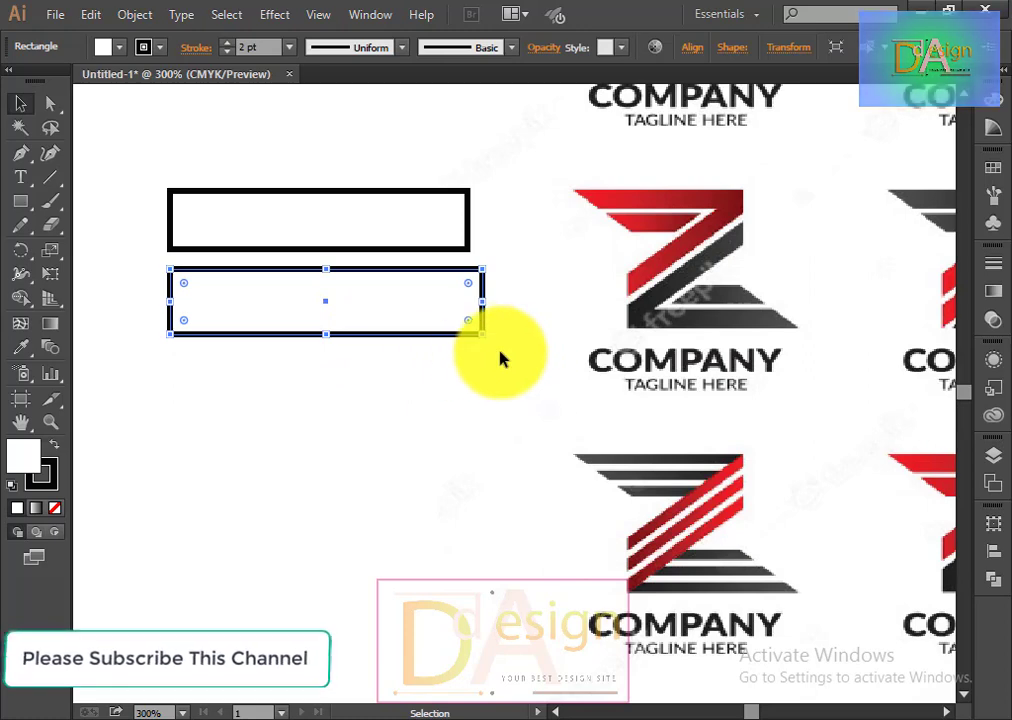
{"action": "mouse_move", "coordinate": [492, 350]}
{"action": "left_mouse_down"}
{"action": "mouse_move", "coordinate": [514, 282]}
{"action": "mouse_move", "coordinate": [491, 253]}
{"action": "mouse_move", "coordinate": [488, 222]}
{"action": "left_mouse_up"}
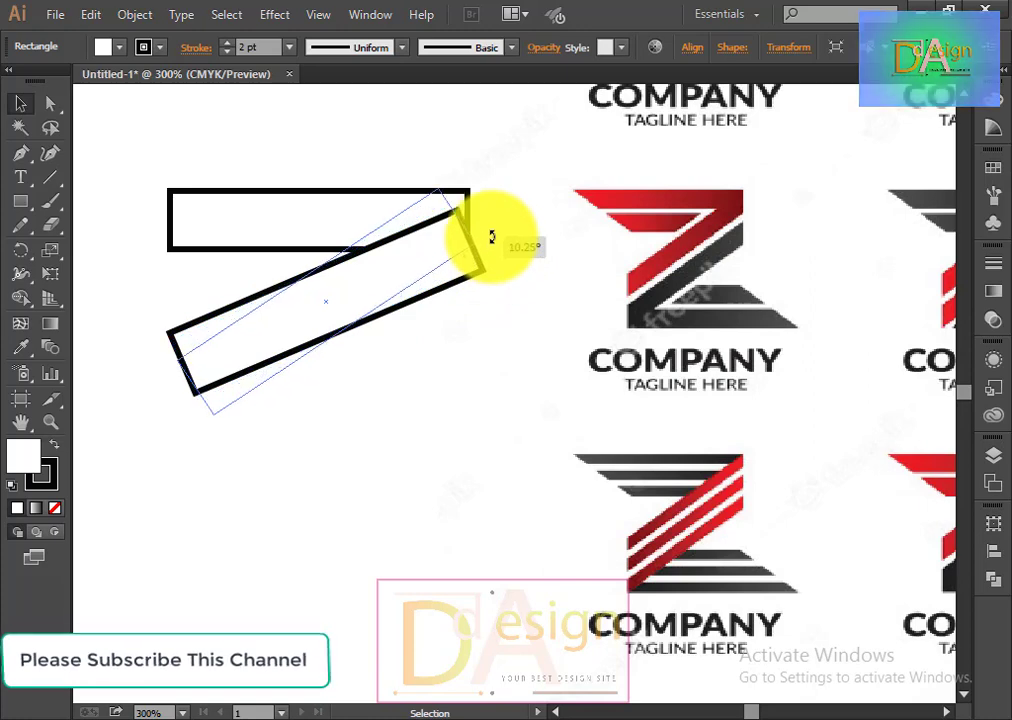
{"action": "left_click", "coordinate": [508, 402]}
{"action": "left_click_drag", "start_coordinate": [360, 308], "coordinate": [375, 297]}
{"action": "left_click", "coordinate": [447, 418]}
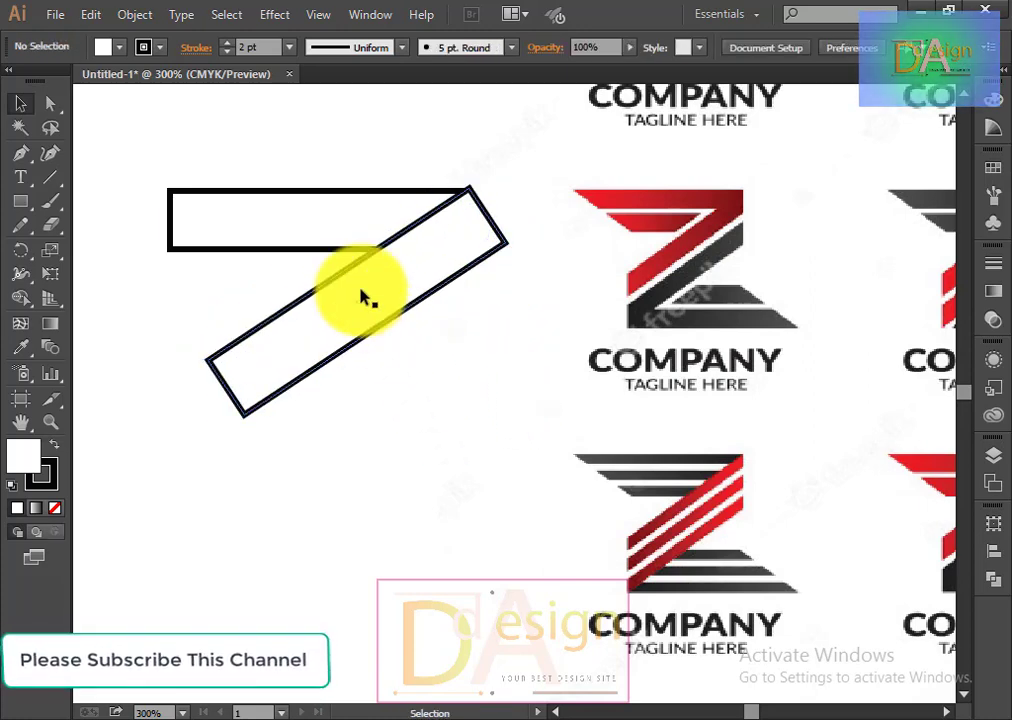
Fill the top rectangle black.
{"action": "left_click", "coordinate": [309, 233]}
{"action": "left_click", "coordinate": [119, 47]}
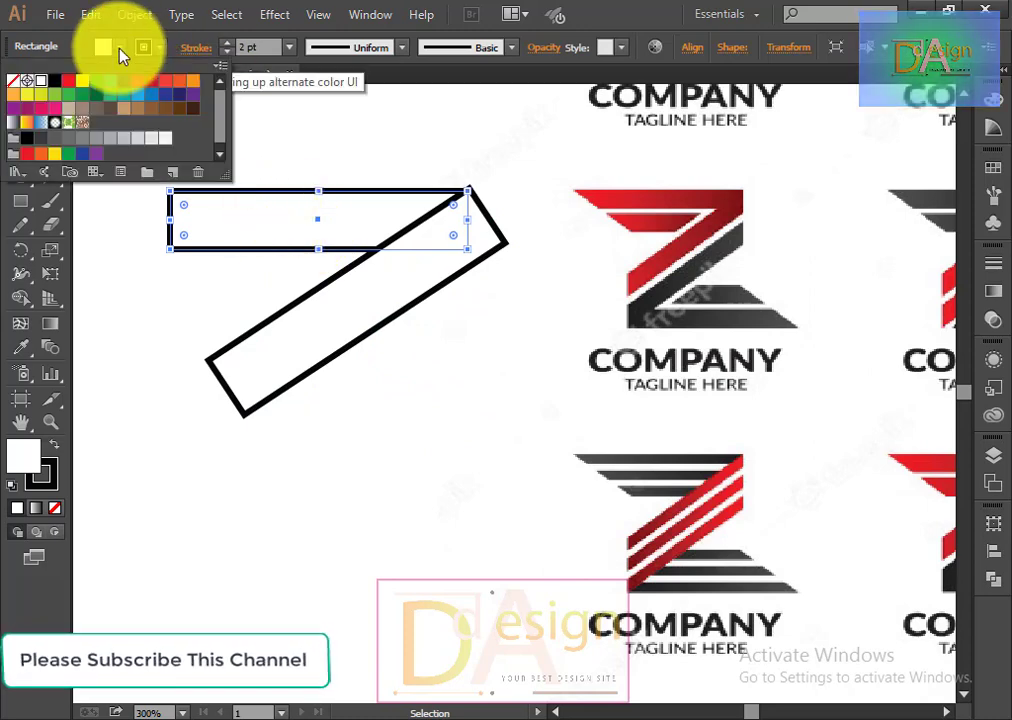
{"action": "left_click", "coordinate": [54, 89]}
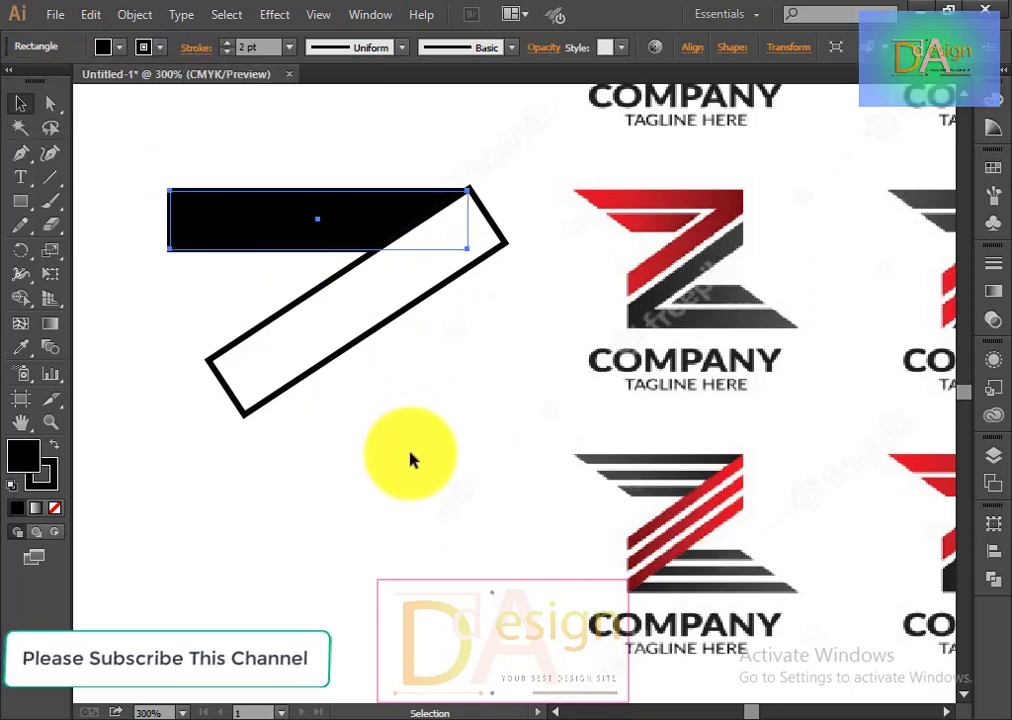
{"action": "left_click", "coordinate": [410, 460]}
Alt-drag a copy of the black top bar downward.
{"action": "left_click", "coordinate": [412, 312]}
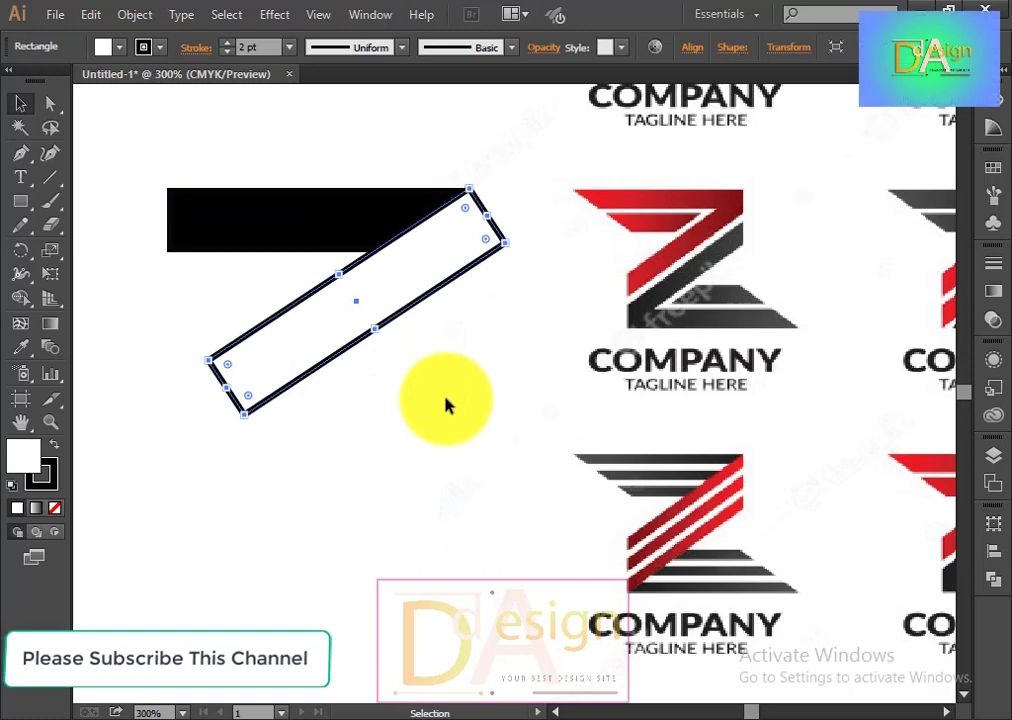
{"action": "left_click", "coordinate": [468, 427]}
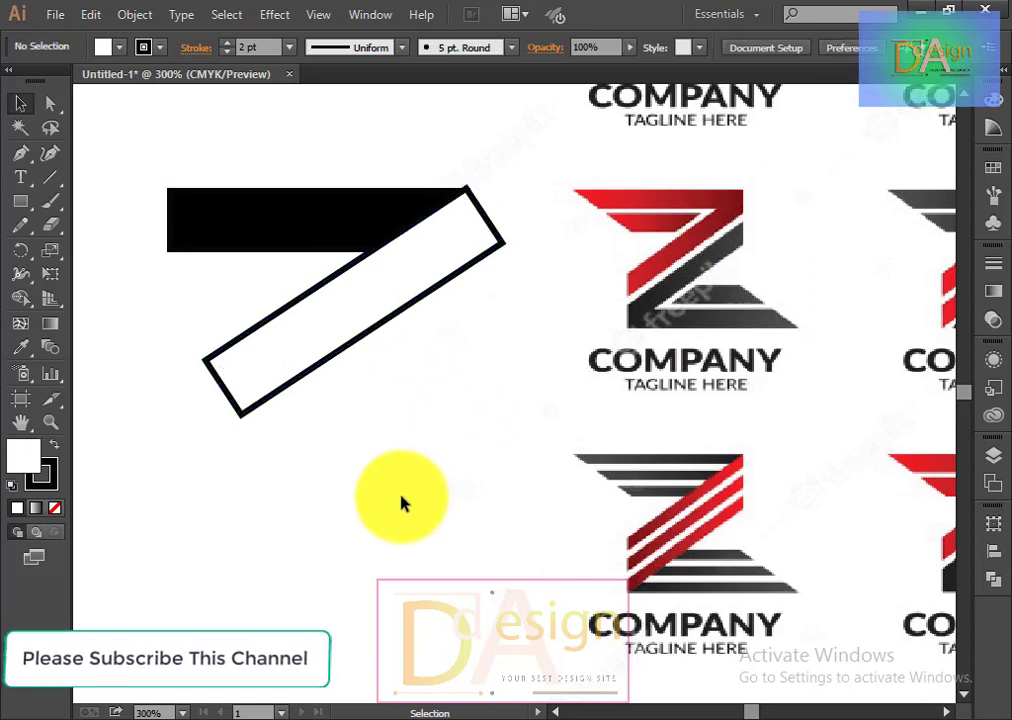
{"action": "left_click", "coordinate": [341, 217]}
{"action": "left_click", "coordinate": [468, 448]}
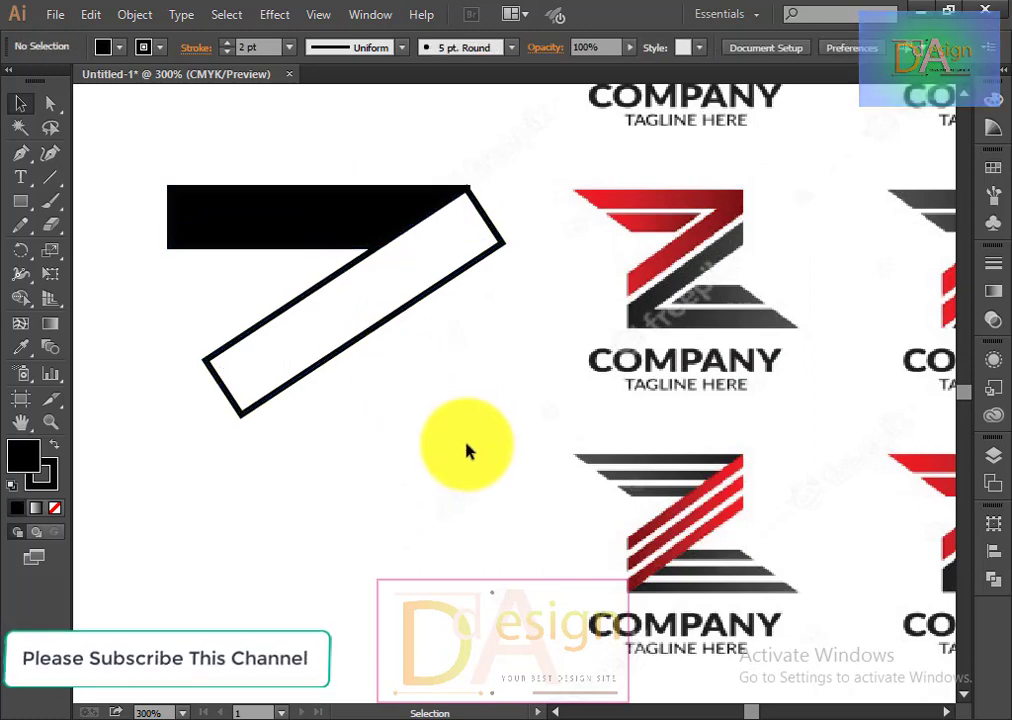
{"action": "left_click", "coordinate": [323, 198]}
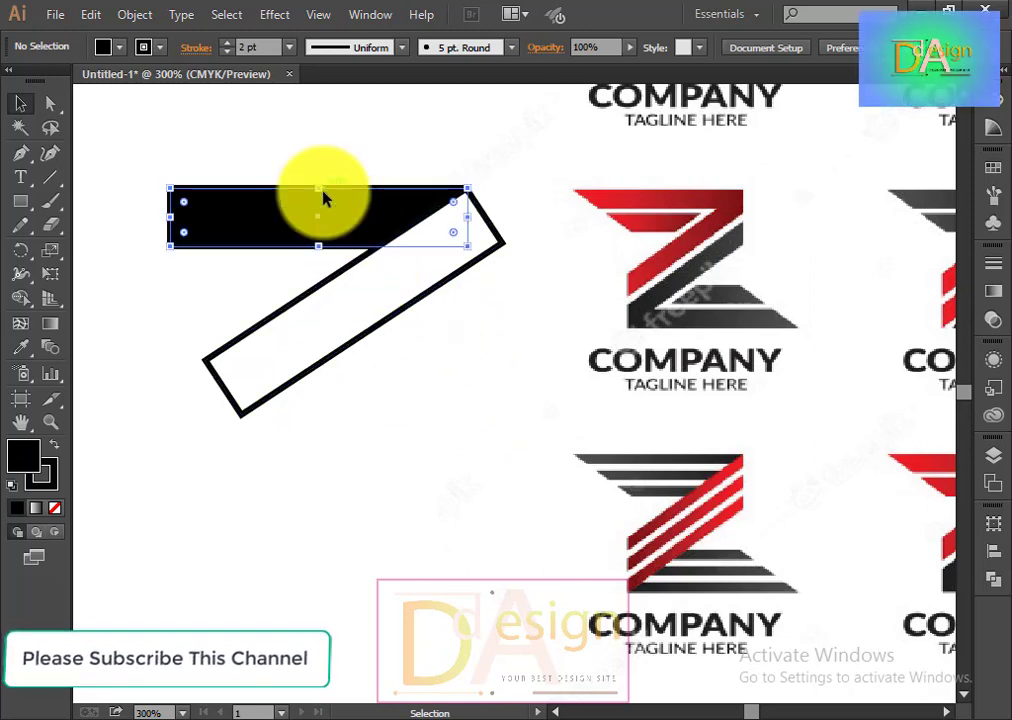
{"action": "mouse_move", "coordinate": [354, 224]}
{"action": "left_mouse_down"}
{"action": "mouse_move", "coordinate": [383, 405]}
{"action": "mouse_move", "coordinate": [392, 401]}
{"action": "left_mouse_up"}
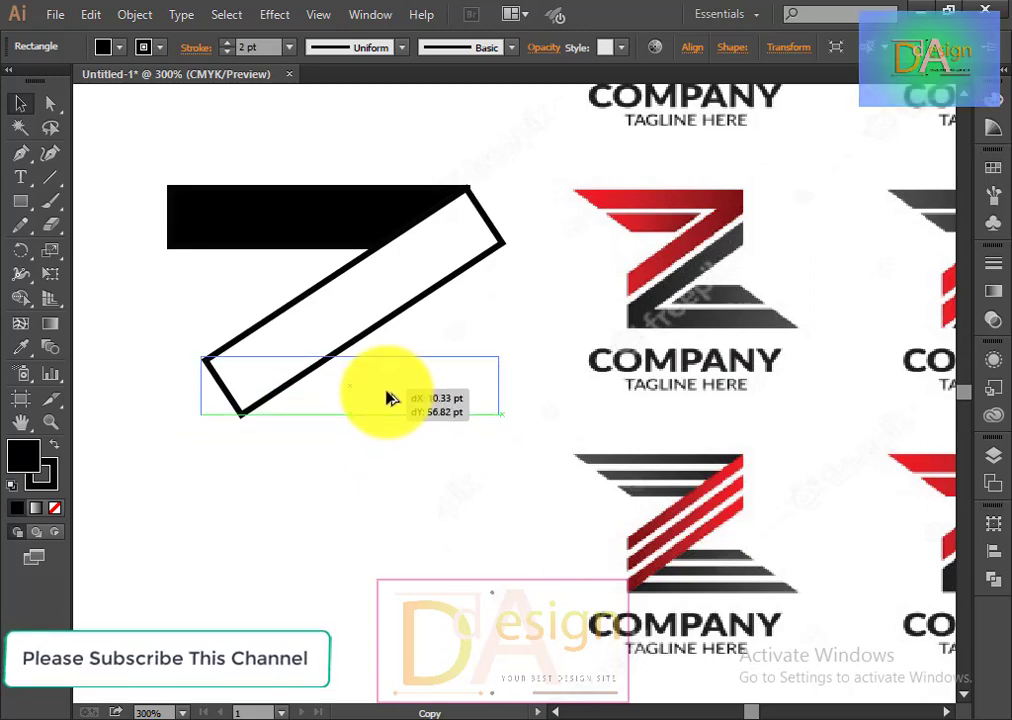
Drop the black bar copy at the bottom, stretch the diagonal down-left, and butt the bottom bar against it.
{"action": "left_click_drag", "start_coordinate": [390, 398], "coordinate": [391, 399]}
{"action": "left_click", "coordinate": [395, 555]}
{"action": "left_click", "coordinate": [232, 393]}
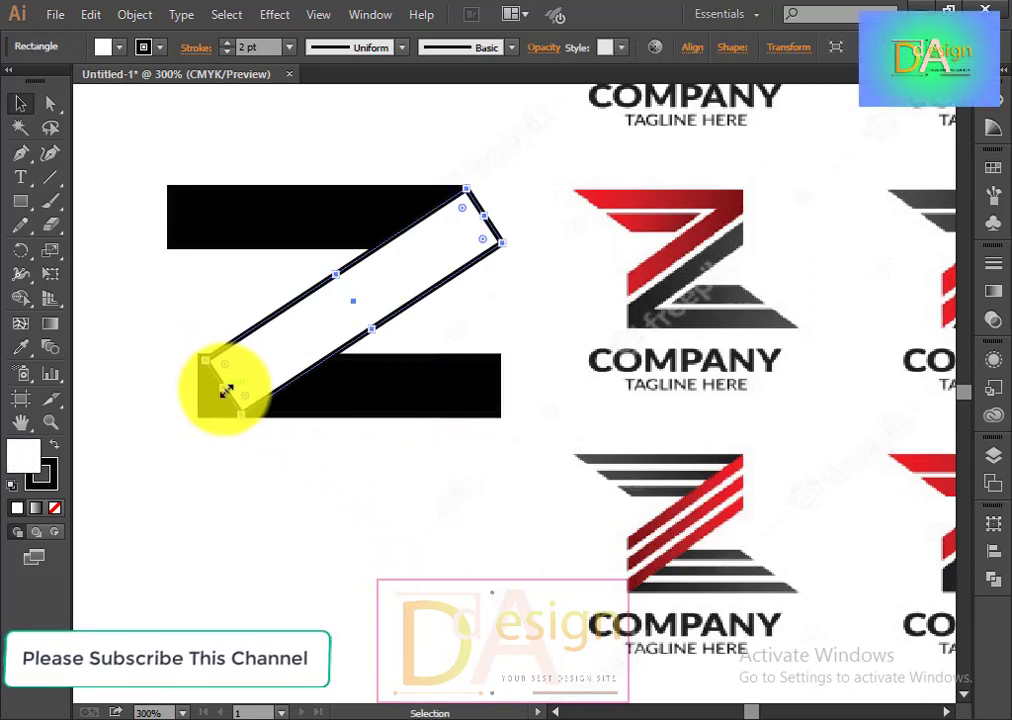
{"action": "left_click_drag", "start_coordinate": [226, 390], "coordinate": [178, 446]}
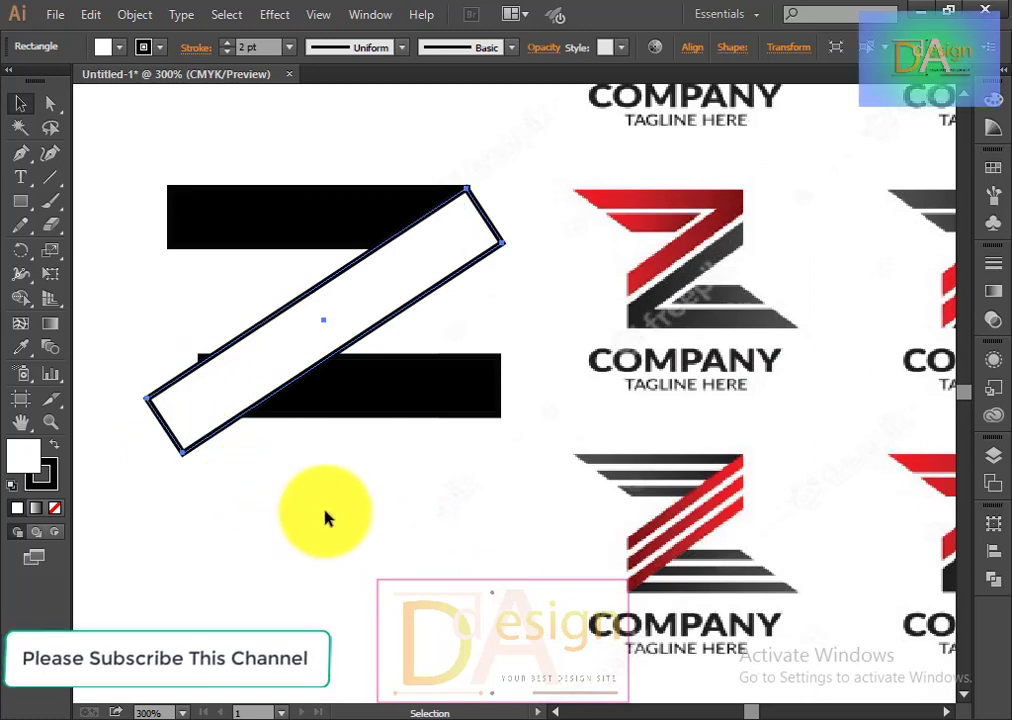
{"action": "mouse_move", "coordinate": [358, 396]}
{"action": "left_mouse_down"}
{"action": "mouse_move", "coordinate": [309, 436]}
{"action": "mouse_move", "coordinate": [322, 476]}
{"action": "left_mouse_up"}
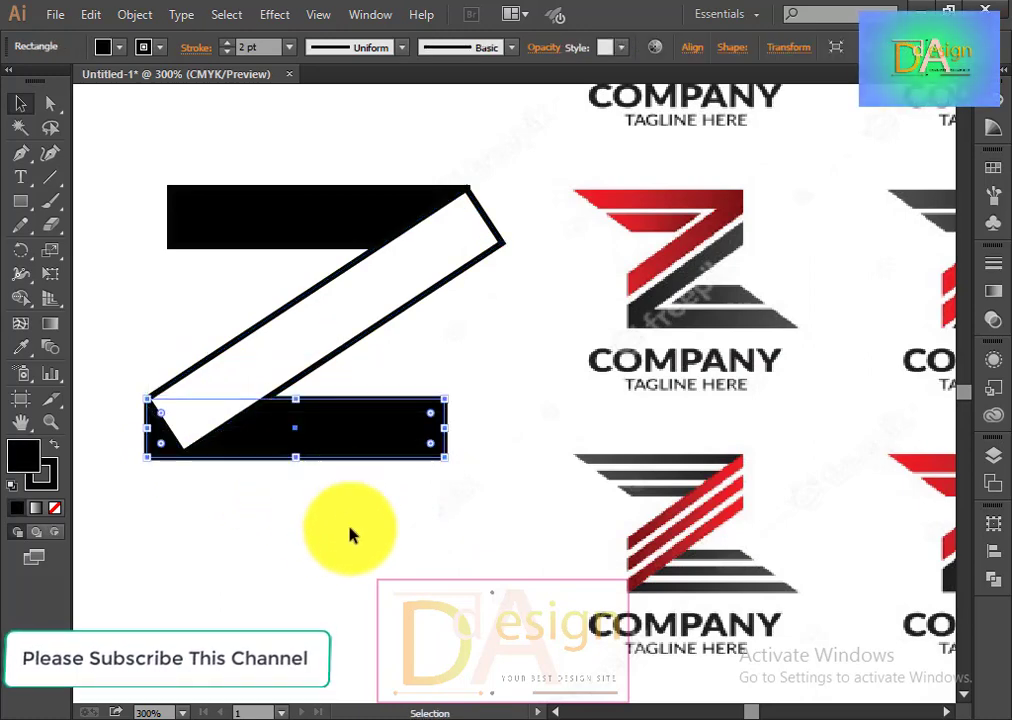
{"action": "left_click", "coordinate": [425, 545]}
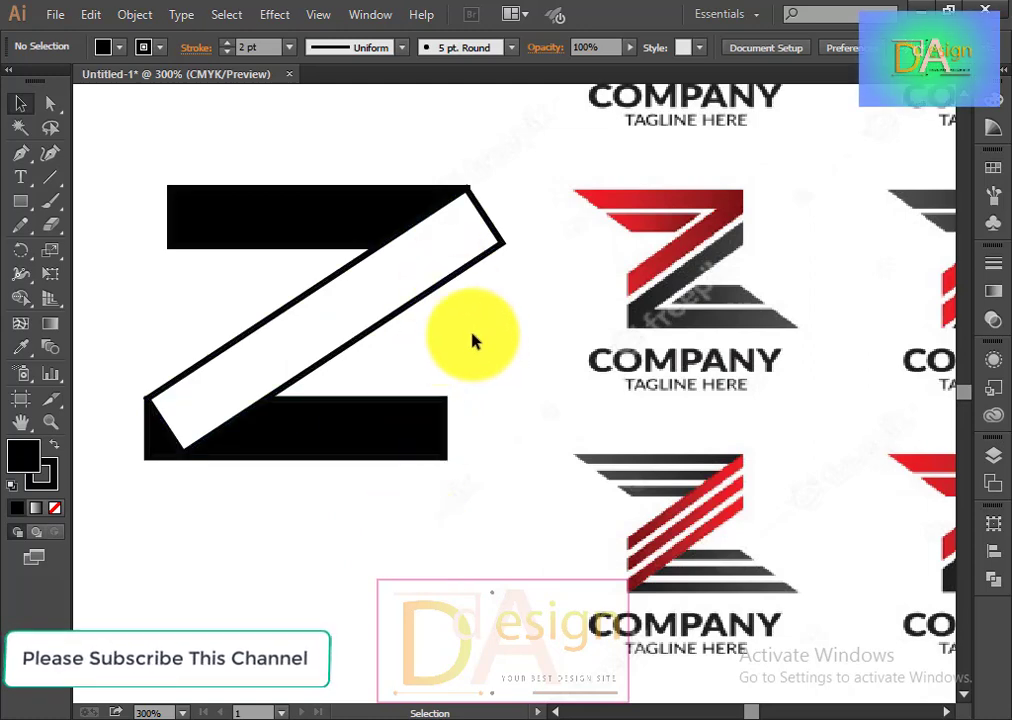
Give the diagonal bar no stroke and a red fill.
{"action": "scroll", "coordinate": [452, 339], "scroll_direction": "up", "scroll_amount": 3}
{"action": "scroll", "coordinate": [452, 330], "scroll_direction": "up", "scroll_amount": 2}
{"action": "scroll", "coordinate": [490, 350], "scroll_direction": "up", "scroll_amount": 2}
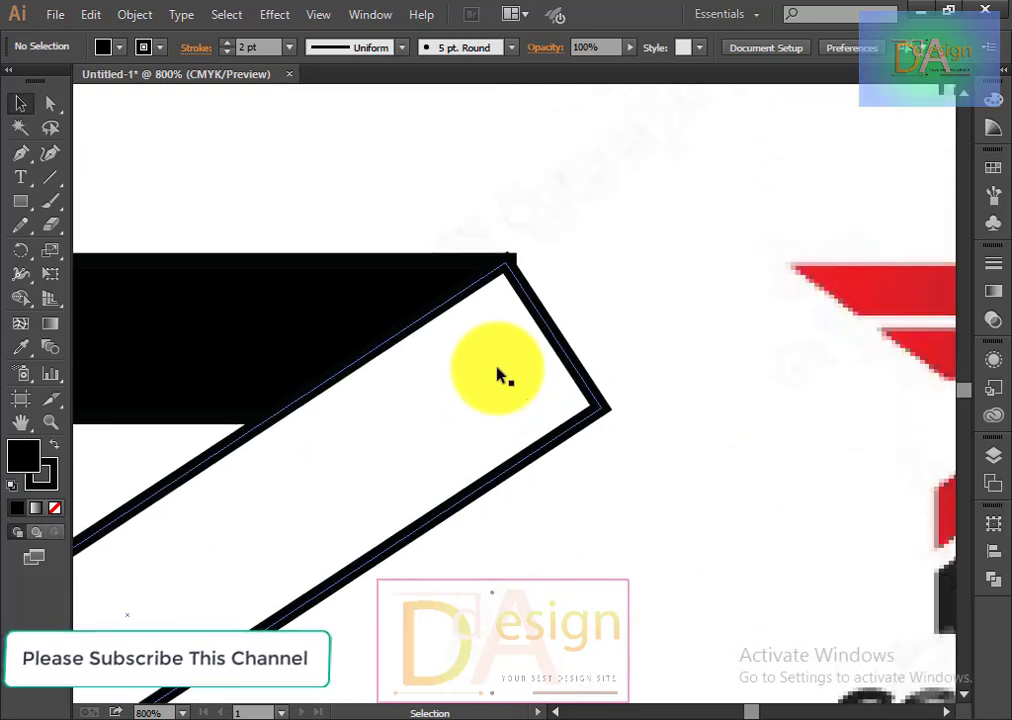
{"action": "scroll", "coordinate": [501, 377], "scroll_direction": "up", "scroll_amount": 1}
{"action": "scroll", "coordinate": [492, 373], "scroll_direction": "up", "scroll_amount": 1}
{"action": "left_click", "coordinate": [373, 361]}
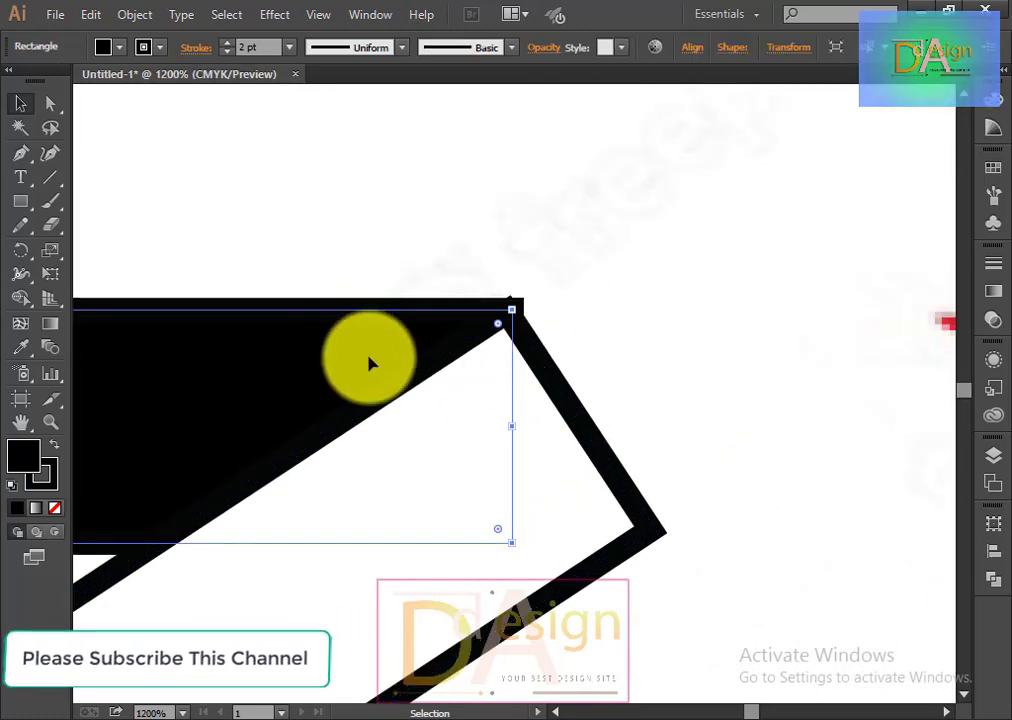
{"action": "left_click", "coordinate": [637, 339]}
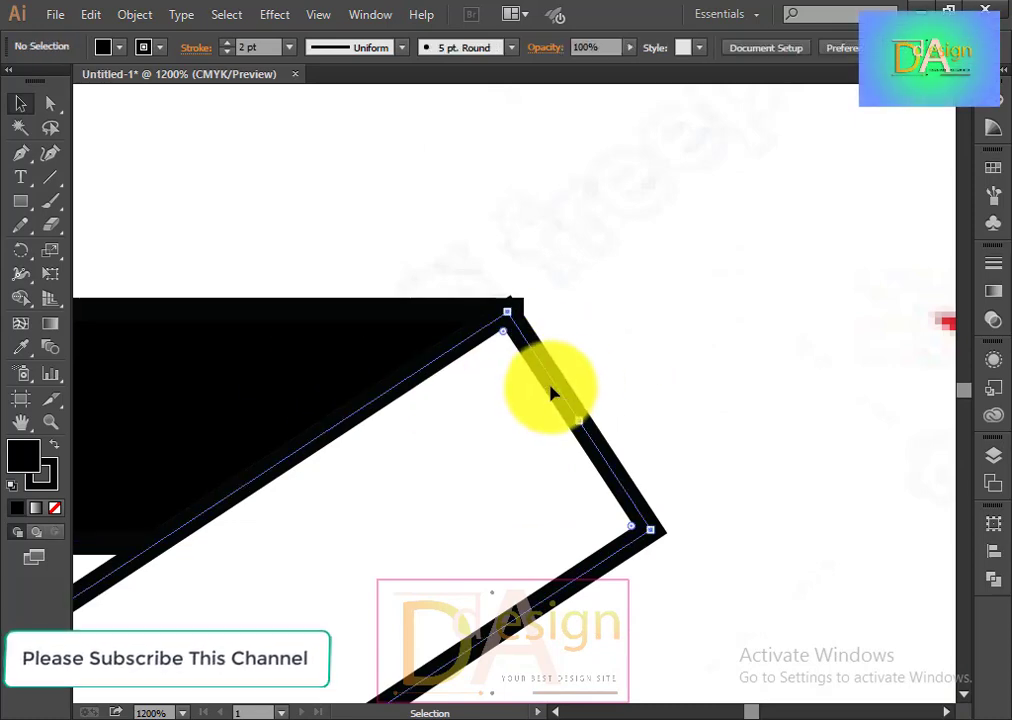
{"action": "left_click", "coordinate": [551, 393]}
{"action": "left_click", "coordinate": [119, 47]}
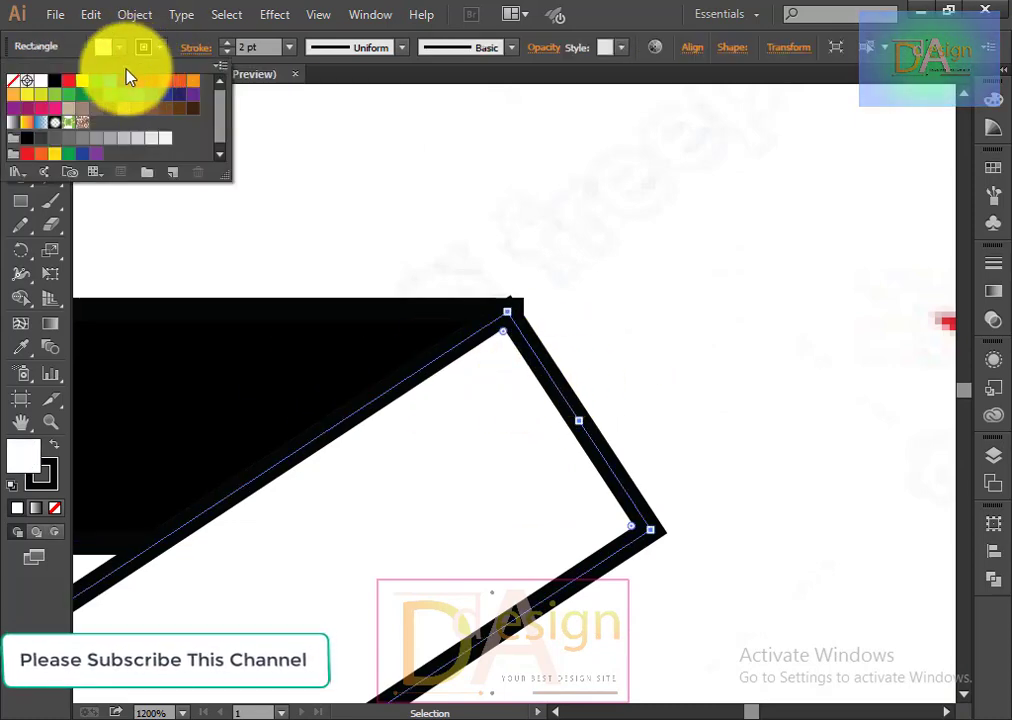
{"action": "left_click", "coordinate": [10, 90]}
{"action": "key", "text": "Escape"}
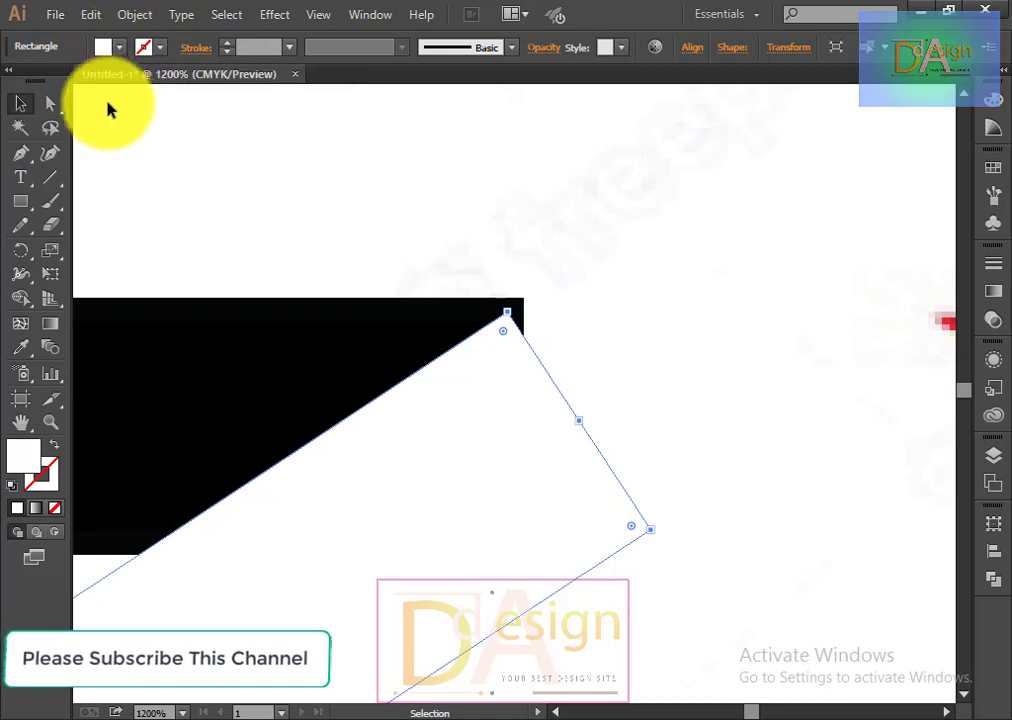
{"action": "left_click", "coordinate": [121, 46]}
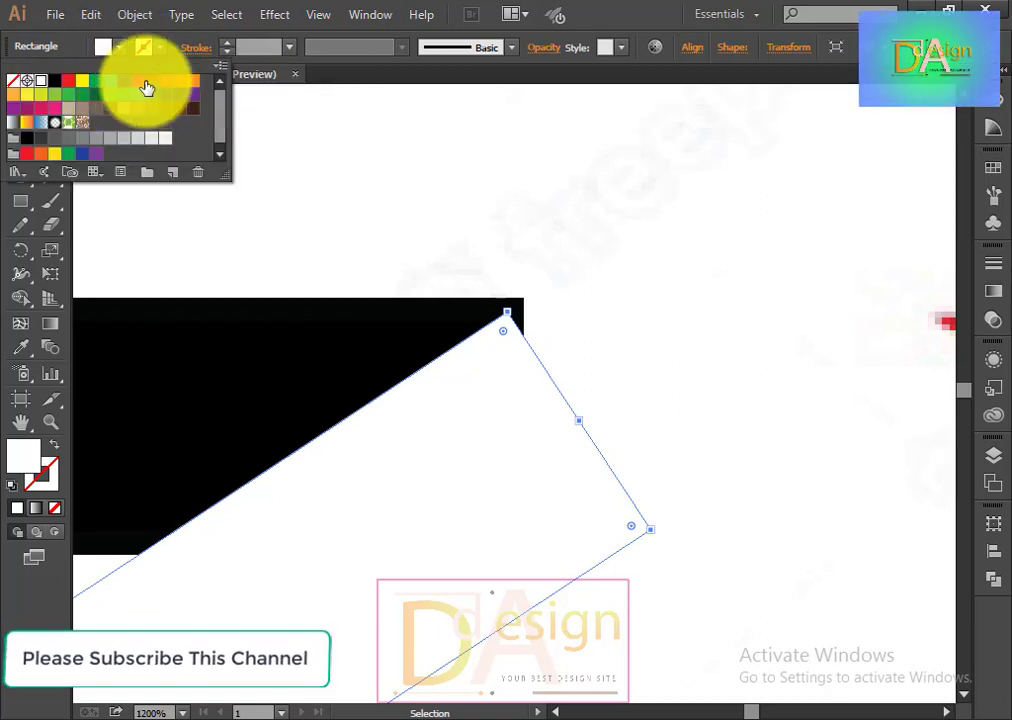
{"action": "left_click", "coordinate": [158, 87]}
Set the stroke to None on the black top and bottom bars.
{"action": "left_click", "coordinate": [361, 346]}
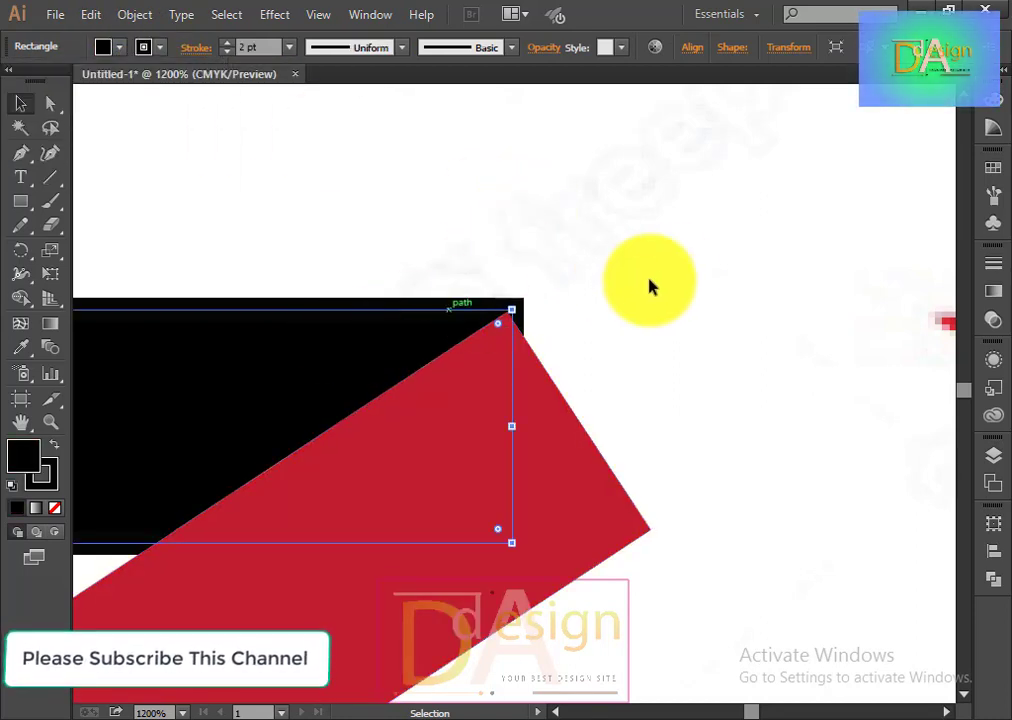
{"action": "scroll", "coordinate": [650, 284], "scroll_direction": "down", "scroll_amount": 2}
{"action": "scroll", "coordinate": [560, 295], "scroll_direction": "down", "scroll_amount": 2}
{"action": "scroll", "coordinate": [610, 275], "scroll_direction": "down", "scroll_amount": 1, "text": "alt"}
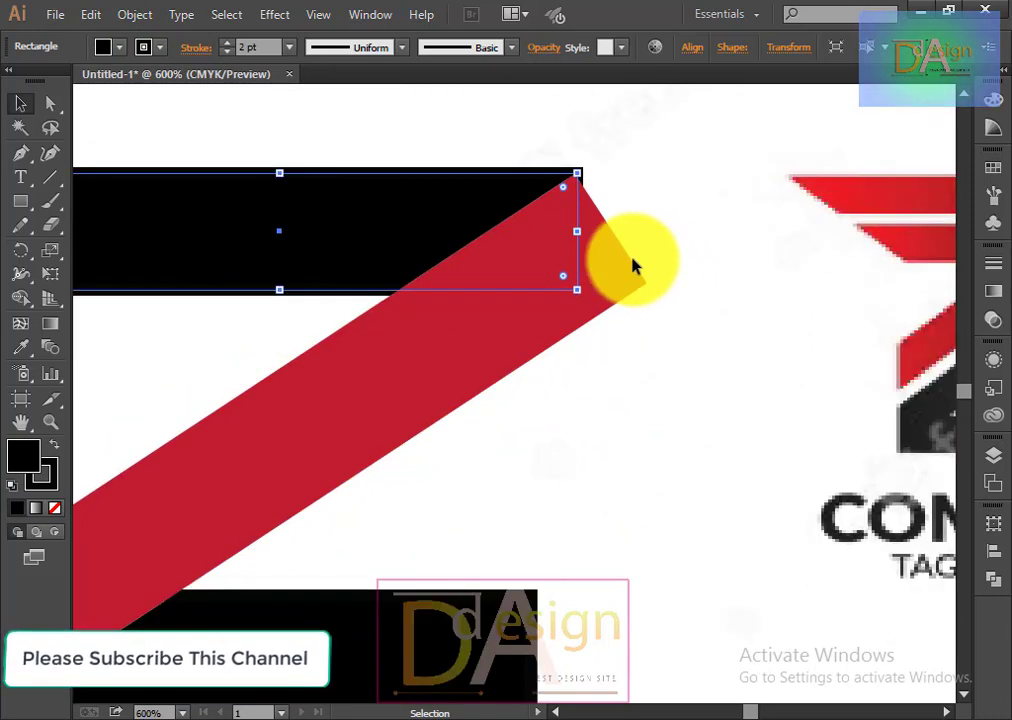
{"action": "left_click", "coordinate": [119, 47]}
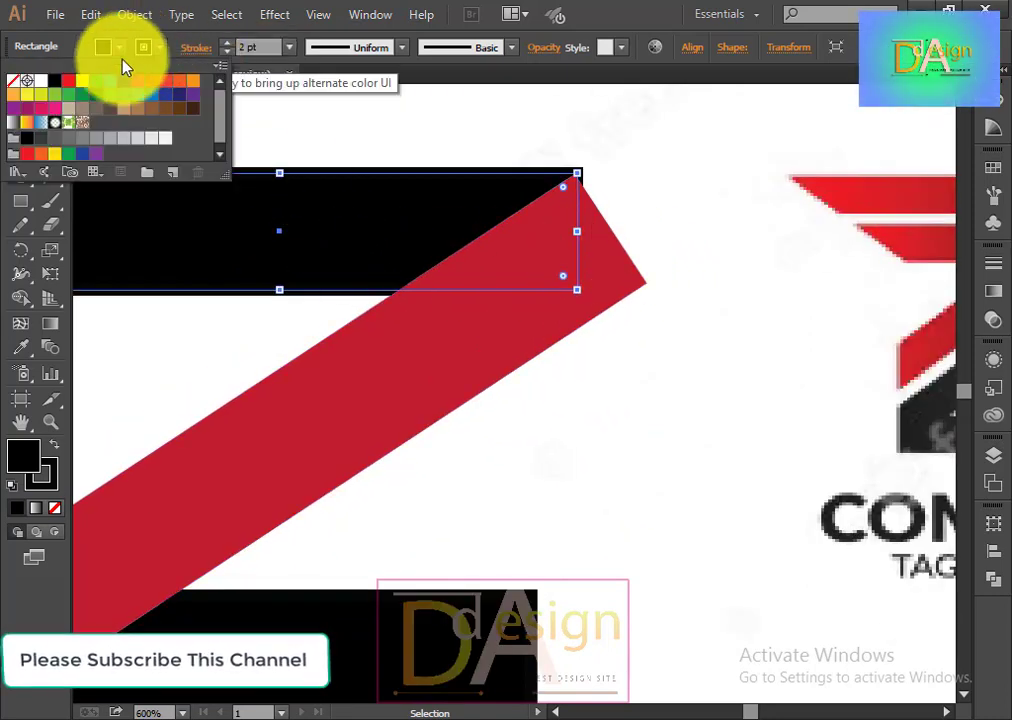
{"action": "left_click", "coordinate": [12, 90]}
{"action": "scroll", "coordinate": [610, 510], "scroll_direction": "down", "scroll_amount": 2}
{"action": "scroll", "coordinate": [596, 498], "scroll_direction": "down", "scroll_amount": 2}
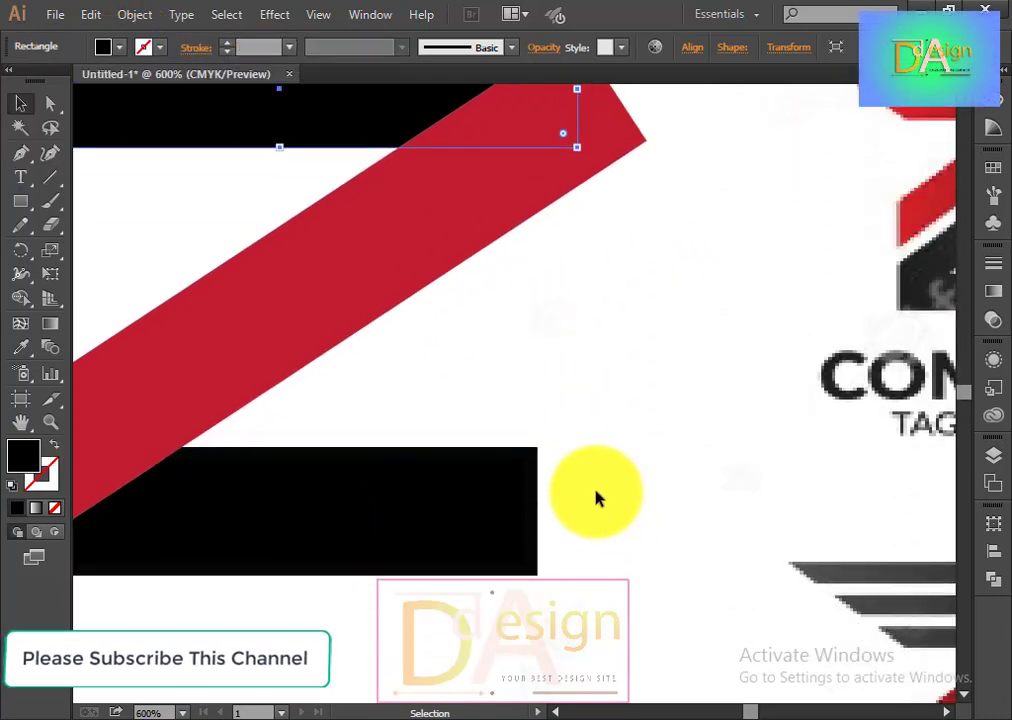
{"action": "left_click_drag", "start_coordinate": [490, 380], "coordinate": [614, 474]}
{"action": "left_click", "coordinate": [596, 487]}
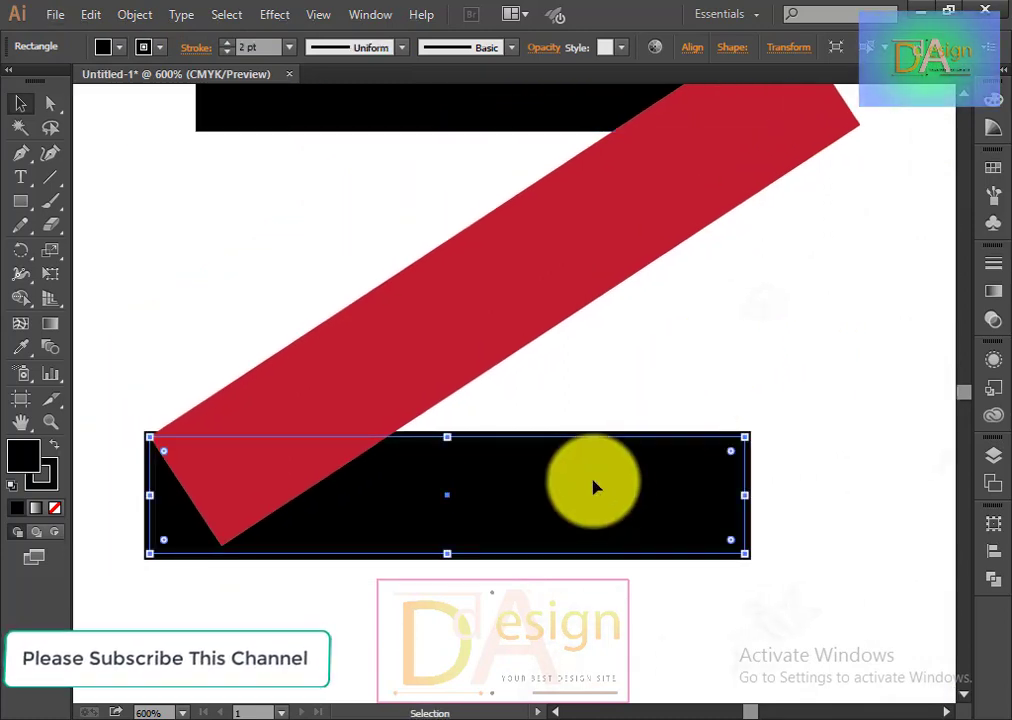
{"action": "left_click", "coordinate": [119, 47]}
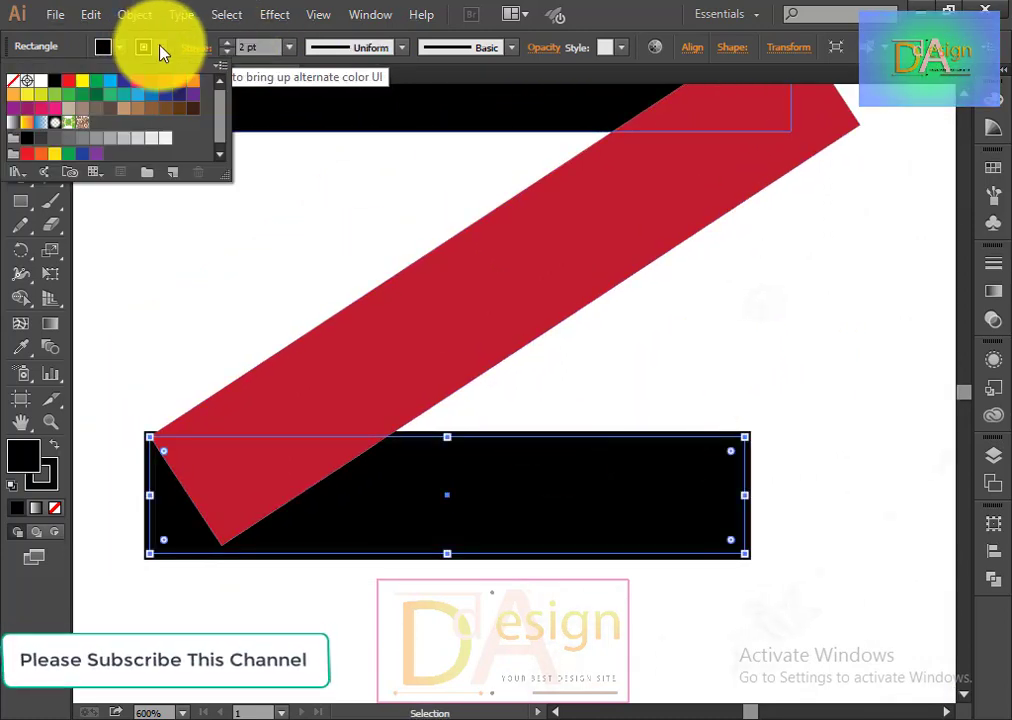
{"action": "left_click", "coordinate": [27, 88]}
Widen the bottom black bar to the right and nudge it into alignment.
{"action": "scroll", "coordinate": [660, 441], "scroll_direction": "down", "scroll_amount": 3}
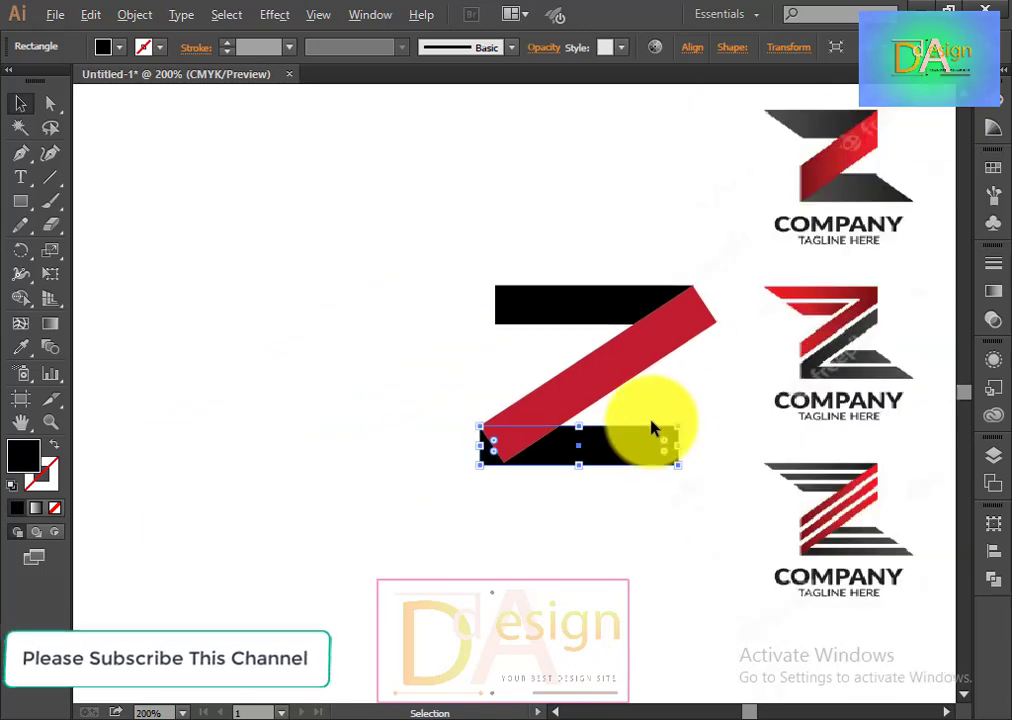
{"action": "scroll", "coordinate": [712, 468], "scroll_direction": "up", "scroll_amount": 1}
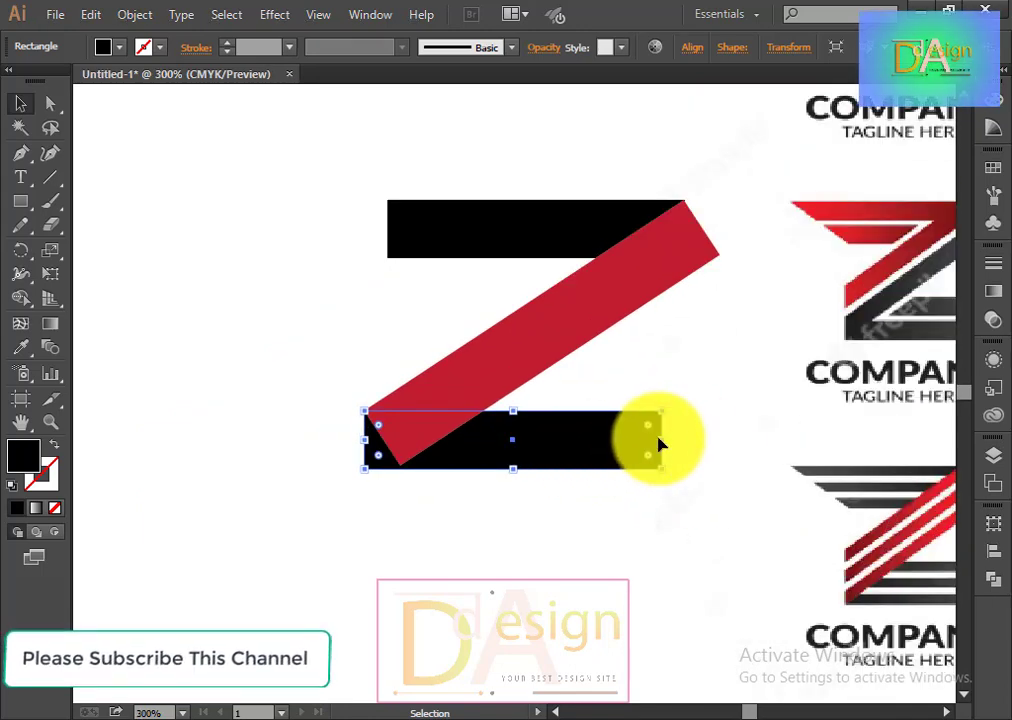
{"action": "left_click", "coordinate": [555, 510]}
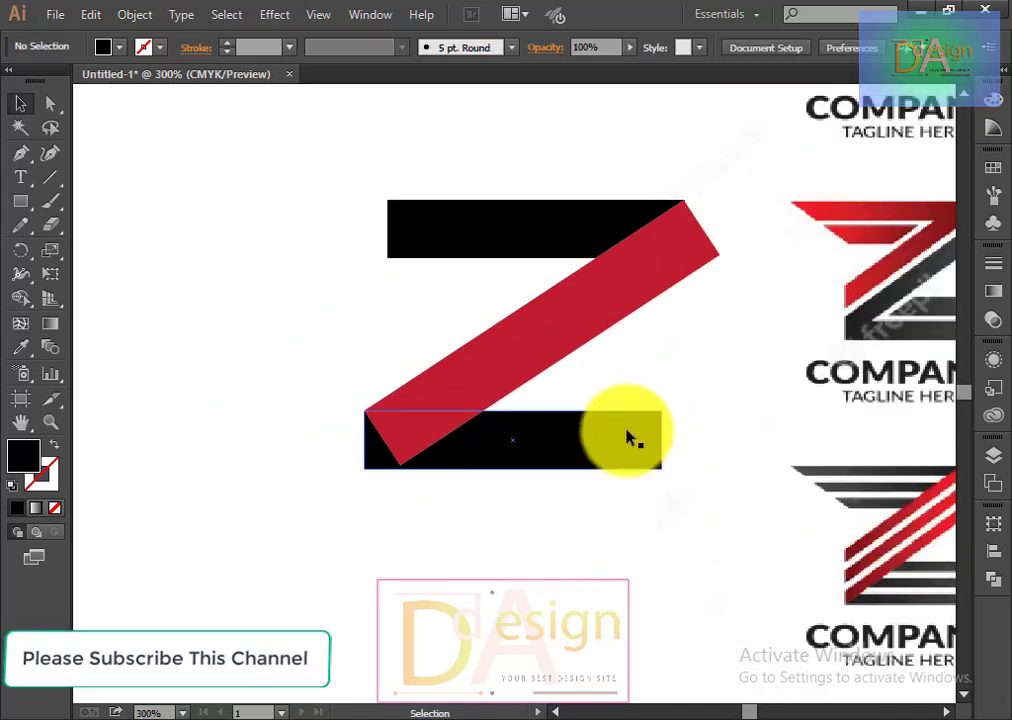
{"action": "left_click", "coordinate": [640, 440]}
{"action": "left_click_drag", "start_coordinate": [668, 444], "coordinate": [779, 440]}
{"action": "left_click", "coordinate": [517, 486]}
{"action": "left_click", "coordinate": [493, 467]}
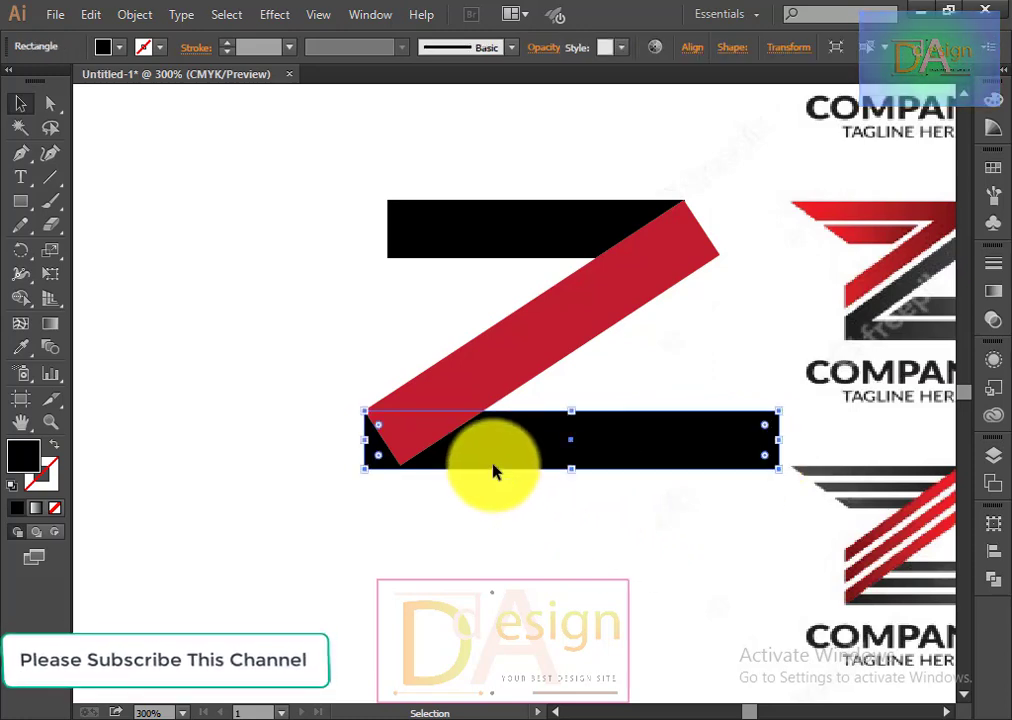
{"action": "left_click", "coordinate": [517, 583]}
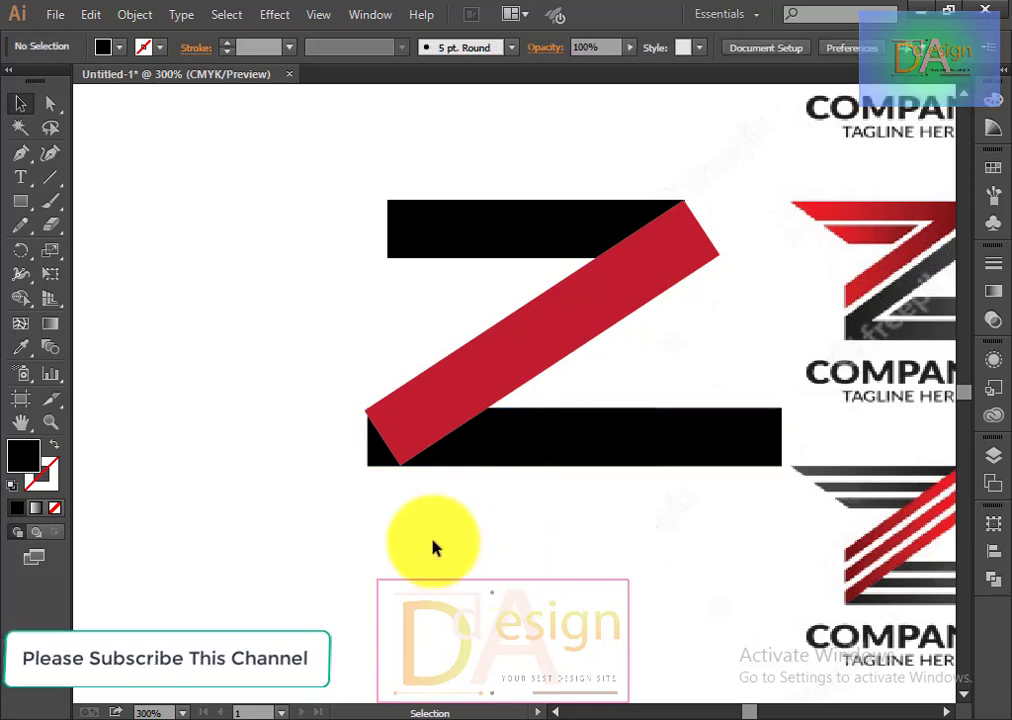
{"action": "scroll", "coordinate": [432, 548], "scroll_direction": "up", "scroll_amount": 3}
{"action": "scroll", "coordinate": [426, 548], "scroll_direction": "up", "scroll_amount": 2}
{"action": "scroll", "coordinate": [426, 548], "scroll_direction": "down", "scroll_amount": 1}
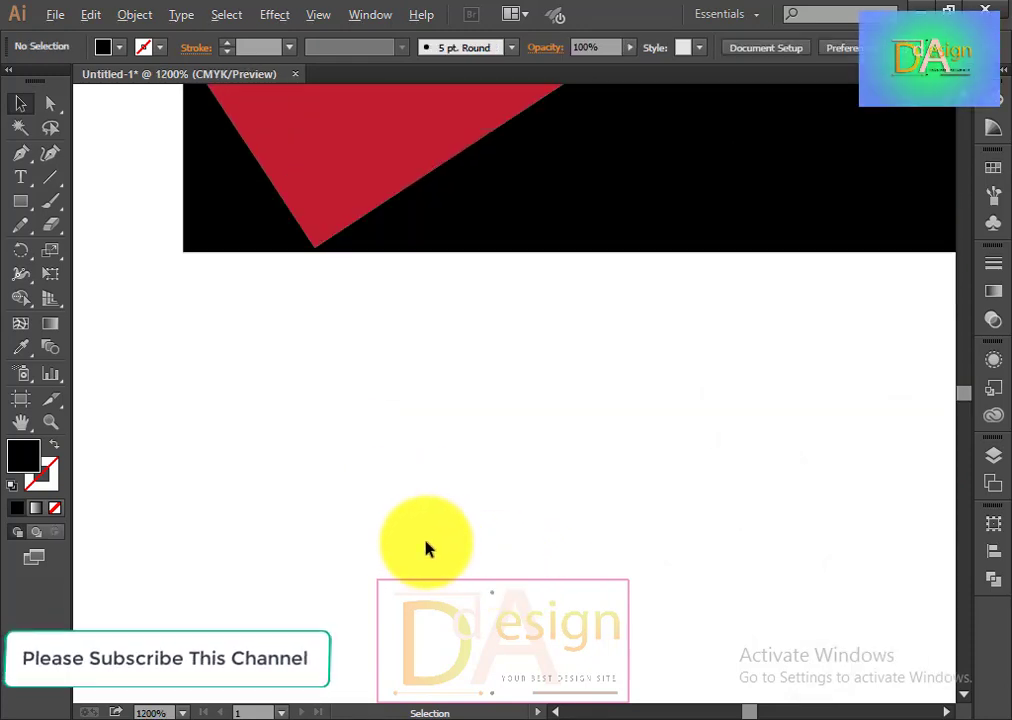
{"action": "scroll", "coordinate": [425, 548], "scroll_direction": "up", "scroll_amount": 3}
{"action": "scroll", "coordinate": [425, 548], "scroll_direction": "up", "scroll_amount": 3}
{"action": "left_click_drag", "start_coordinate": [508, 463], "coordinate": [502, 474]}
{"action": "left_click", "coordinate": [492, 600]}
Nudge the top black bar so its right end meets the red diagonal's upper corner.
{"action": "scroll", "coordinate": [489, 598], "scroll_direction": "down", "scroll_amount": 1}
{"action": "scroll", "coordinate": [489, 598], "scroll_direction": "down", "scroll_amount": 1}
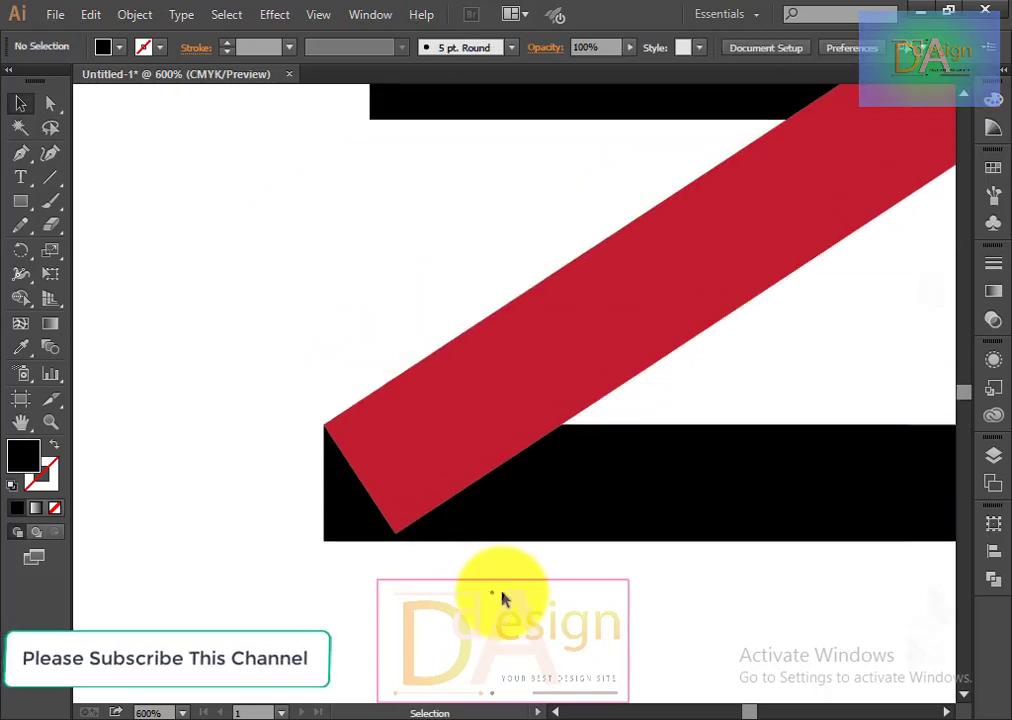
{"action": "scroll", "coordinate": [489, 598], "scroll_direction": "up", "scroll_amount": 1}
{"action": "scroll", "coordinate": [489, 598], "scroll_direction": "up", "scroll_amount": 3}
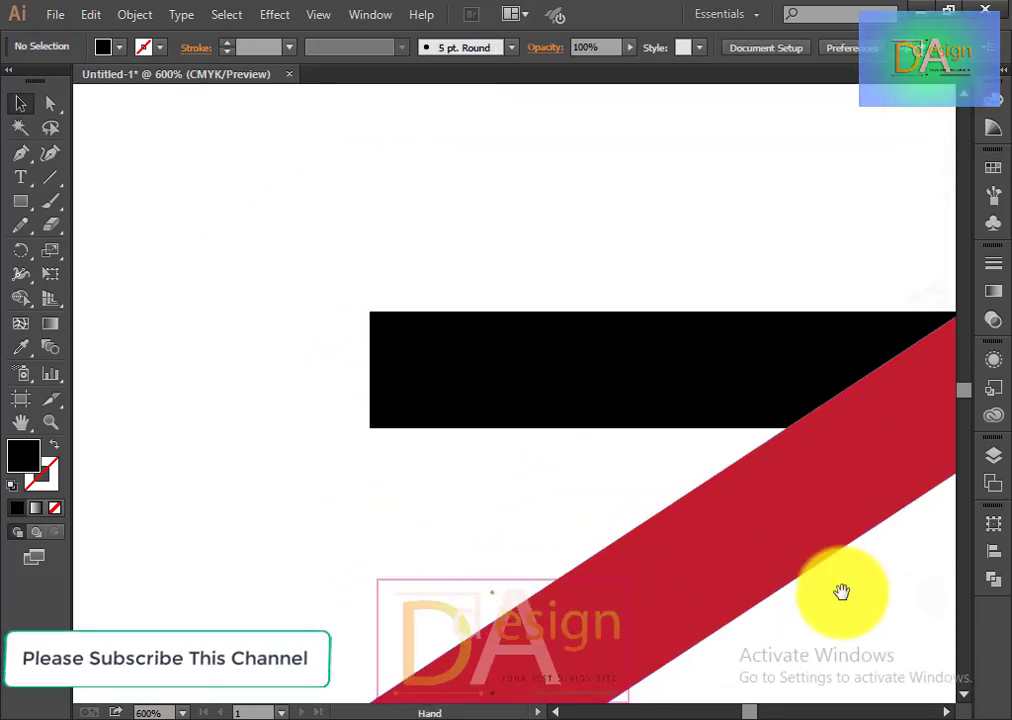
{"action": "left_click_drag", "start_coordinate": [840, 594], "coordinate": [682, 551]}
{"action": "left_click_drag", "start_coordinate": [537, 379], "coordinate": [535, 380]}
{"action": "left_click", "coordinate": [768, 576]}
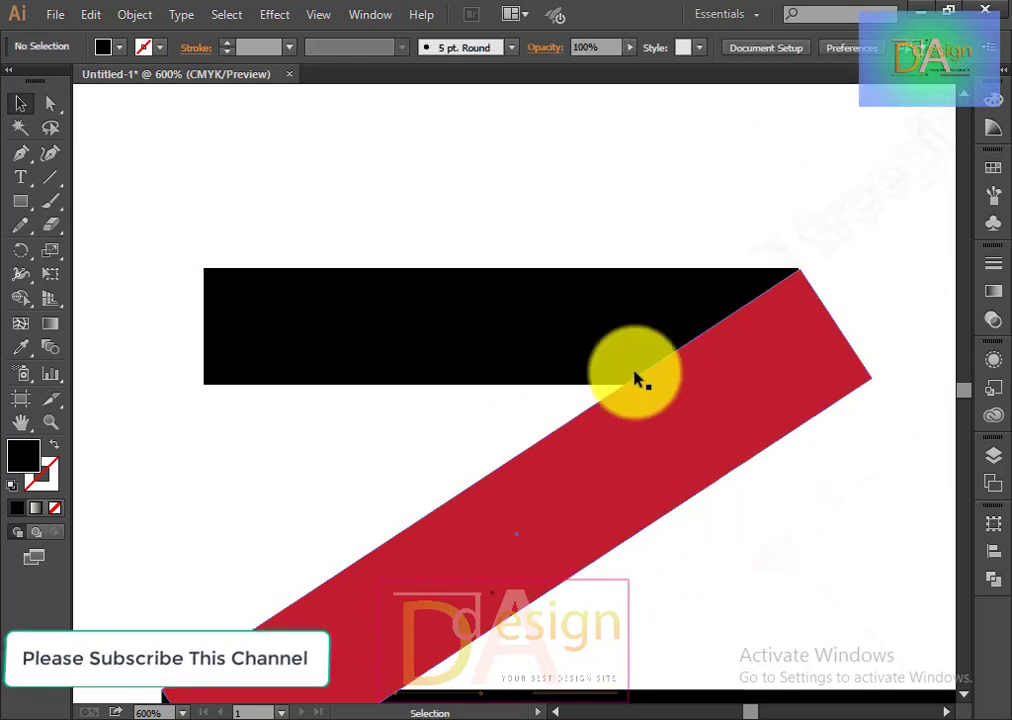
{"action": "scroll", "coordinate": [766, 432], "scroll_direction": "up", "scroll_amount": 2}
{"action": "scroll", "coordinate": [840, 470], "scroll_direction": "up", "scroll_amount": 3}
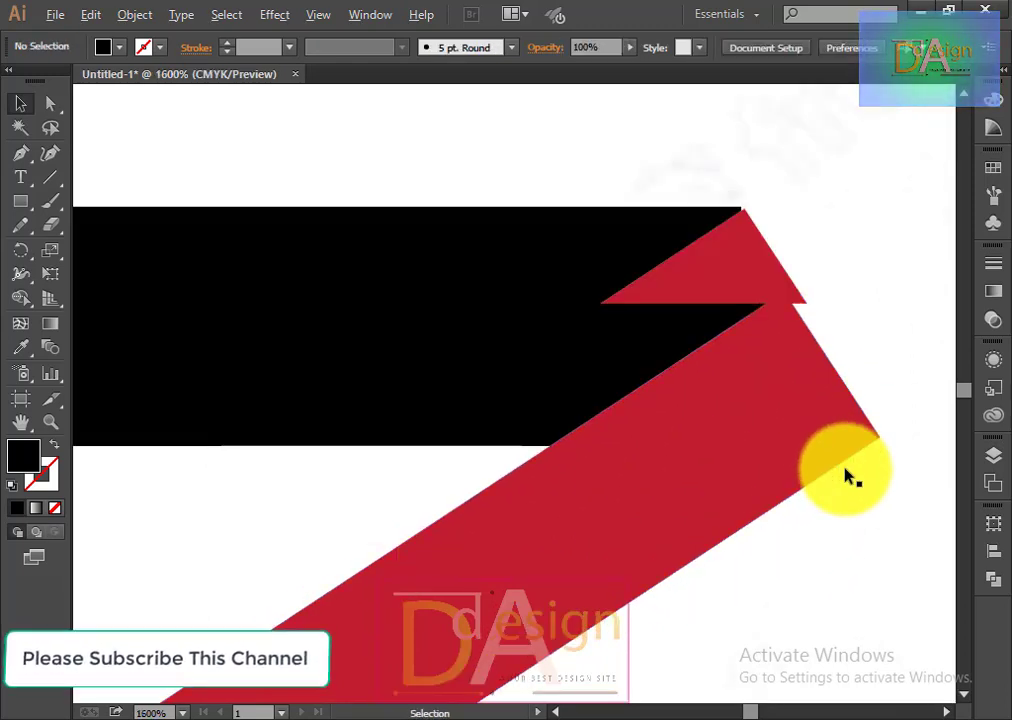
{"action": "scroll", "coordinate": [845, 476], "scroll_direction": "up", "scroll_amount": 1}
{"action": "scroll", "coordinate": [696, 506], "scroll_direction": "up", "scroll_amount": 2}
{"action": "scroll", "coordinate": [450, 316], "scroll_direction": "up", "scroll_amount": 2}
{"action": "left_click_drag", "start_coordinate": [402, 286], "coordinate": [410, 289]}
{"action": "left_click", "coordinate": [727, 343]}
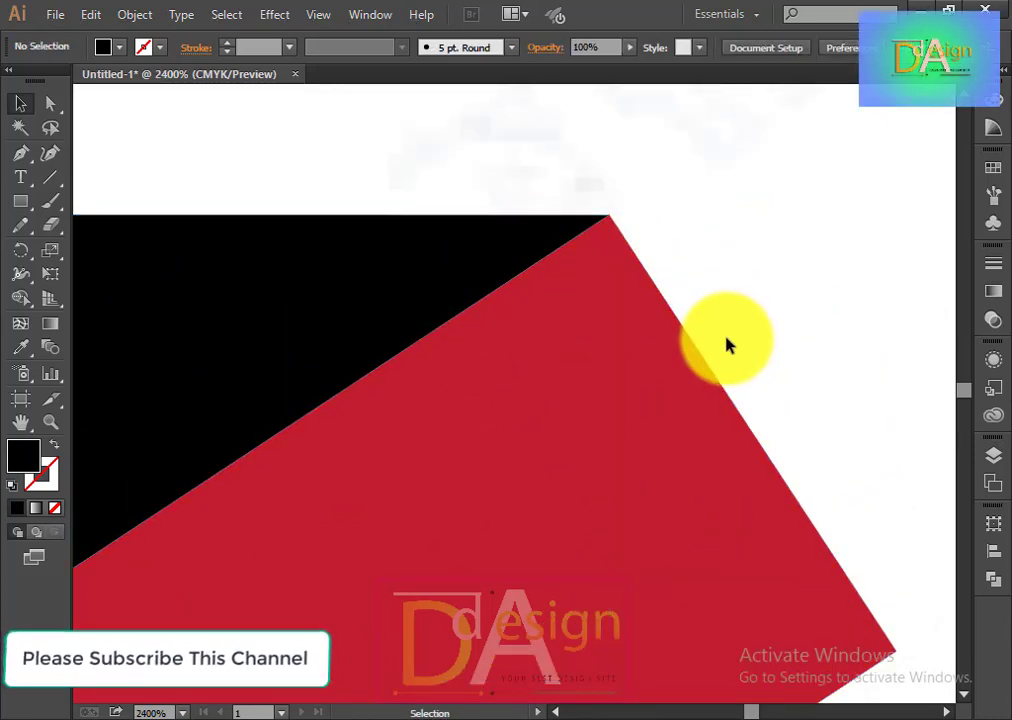
Stretch the top black bar further left and check it against the reference logos.
{"action": "scroll", "coordinate": [725, 345], "scroll_direction": "down", "scroll_amount": 2}
{"action": "scroll", "coordinate": [725, 345], "scroll_direction": "down", "scroll_amount": 3}
{"action": "scroll", "coordinate": [727, 343], "scroll_direction": "down", "scroll_amount": 1}
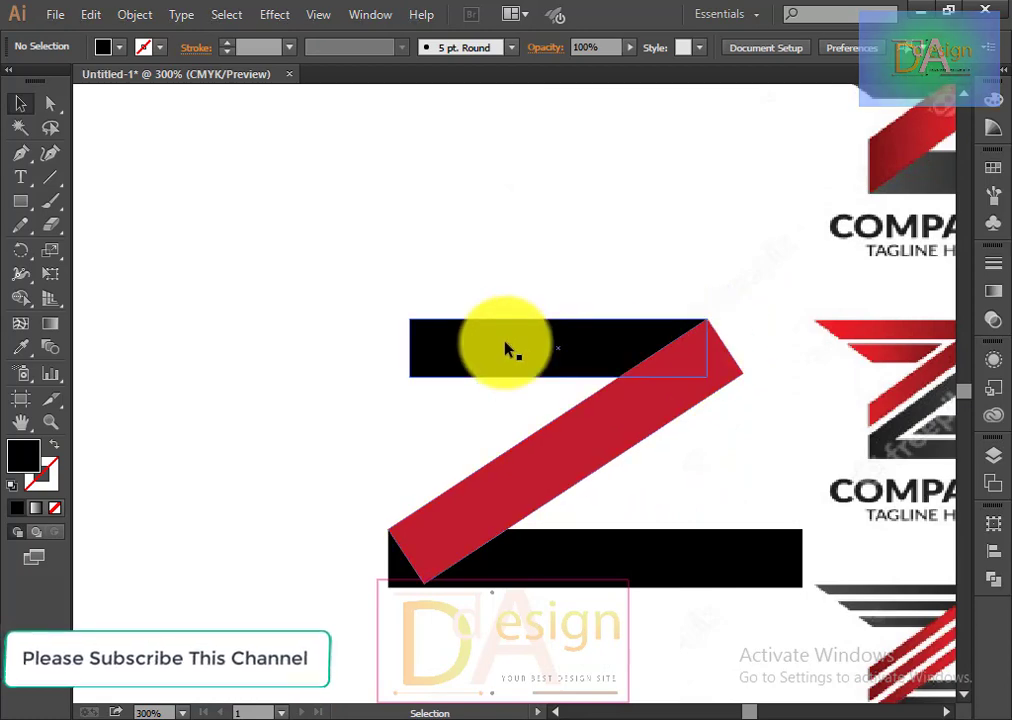
{"action": "left_click", "coordinate": [480, 355]}
{"action": "left_click_drag", "start_coordinate": [413, 347], "coordinate": [352, 355]}
{"action": "left_click", "coordinate": [285, 440]}
{"action": "scroll", "coordinate": [879, 440], "scroll_direction": "down", "scroll_amount": 1}
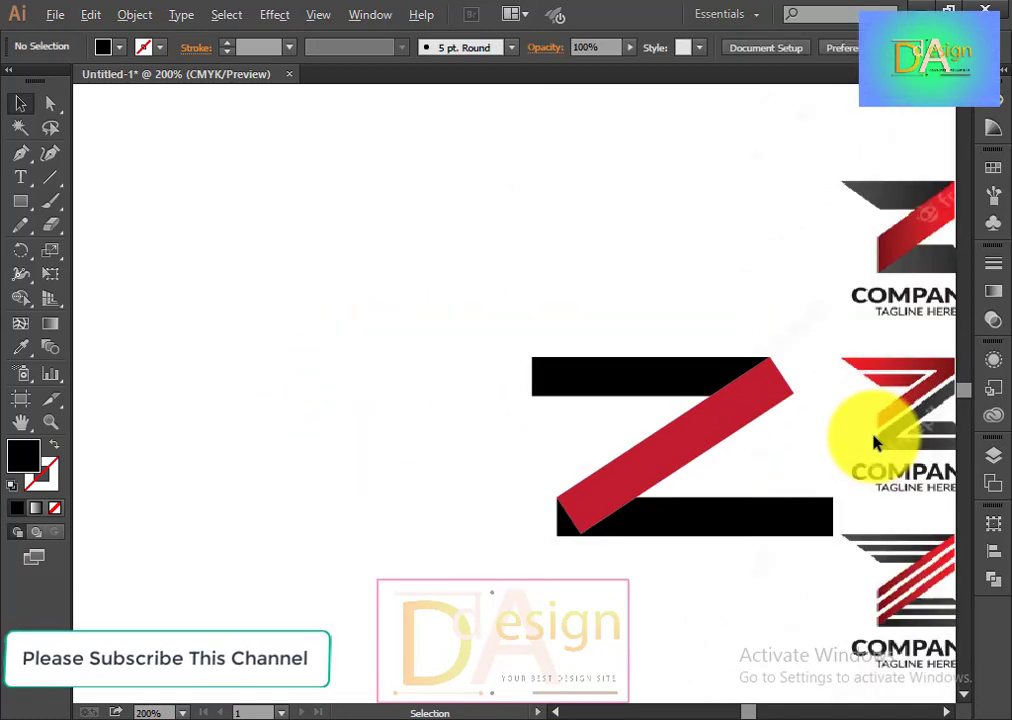
{"action": "scroll", "coordinate": [809, 463], "scroll_direction": "down", "scroll_amount": 1}
{"action": "left_click_drag", "start_coordinate": [793, 576], "coordinate": [538, 492]}
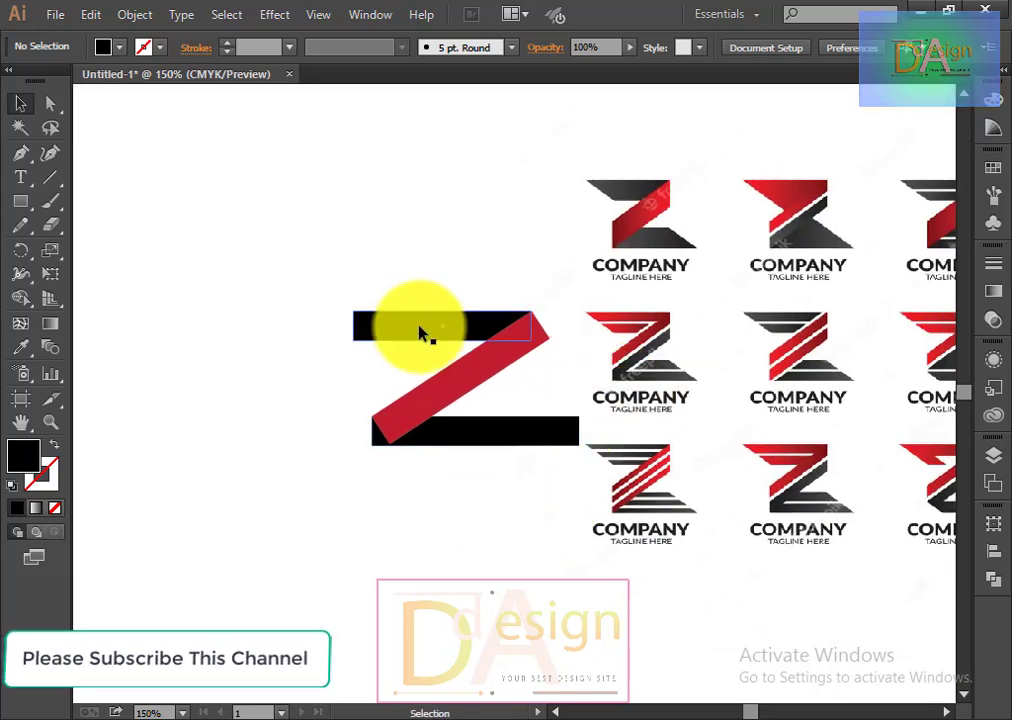
{"action": "left_click", "coordinate": [420, 332]}
{"action": "left_click", "coordinate": [472, 490]}
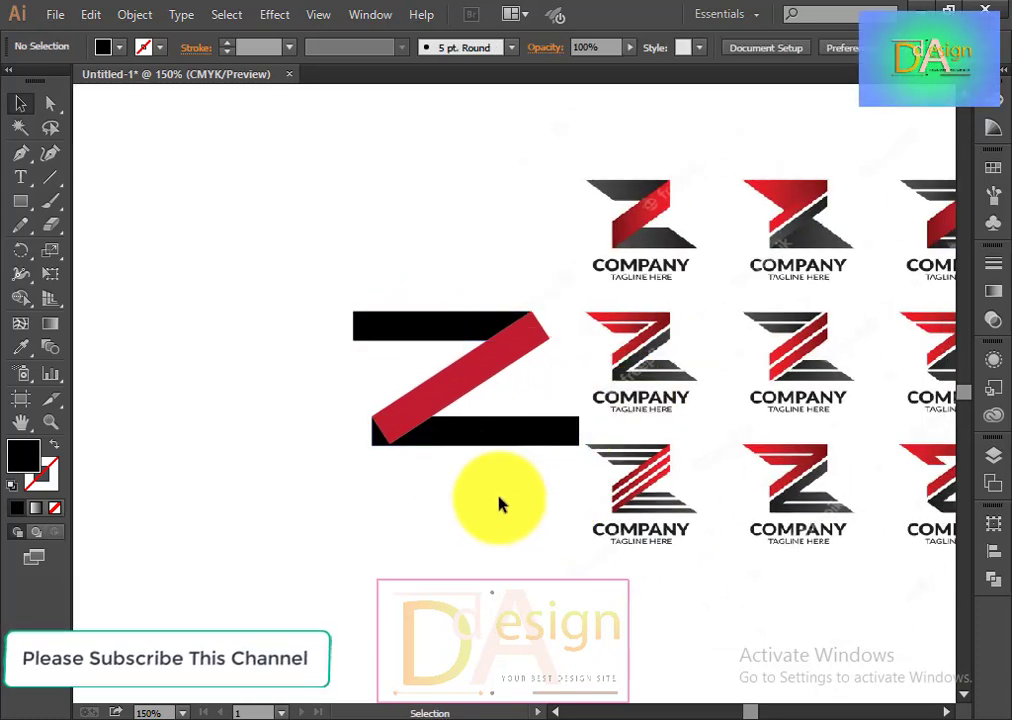
Lengthen the red diagonal at its lower-left end and move the bottom black bar further down.
{"action": "left_click", "coordinate": [383, 440]}
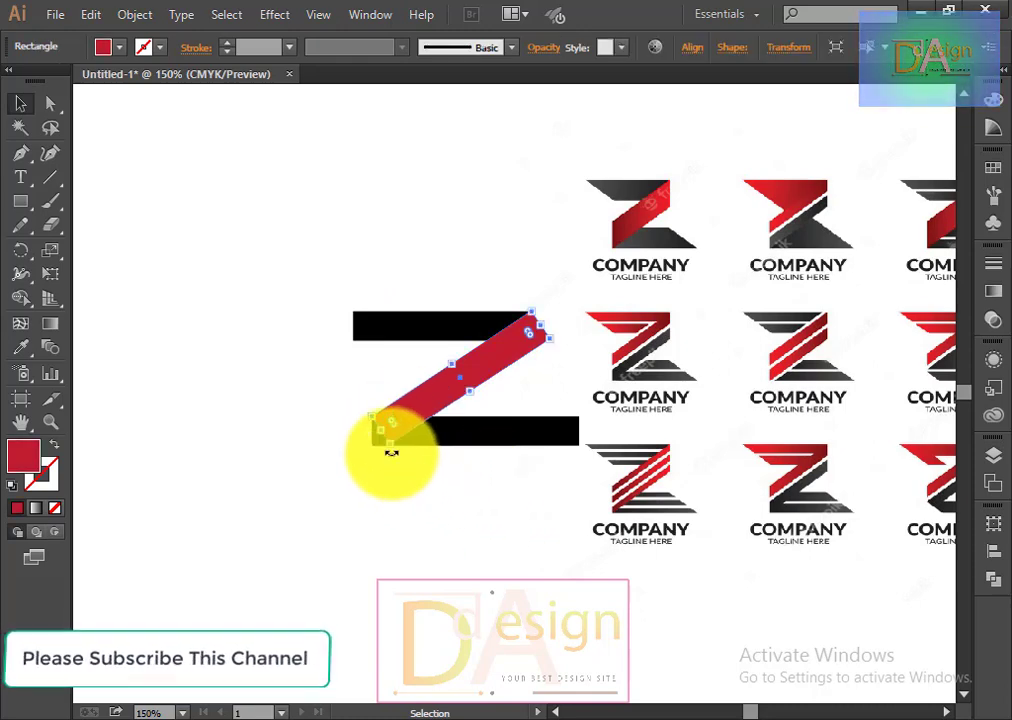
{"action": "left_click_drag", "start_coordinate": [391, 452], "coordinate": [391, 463]}
{"action": "left_click", "coordinate": [465, 483]}
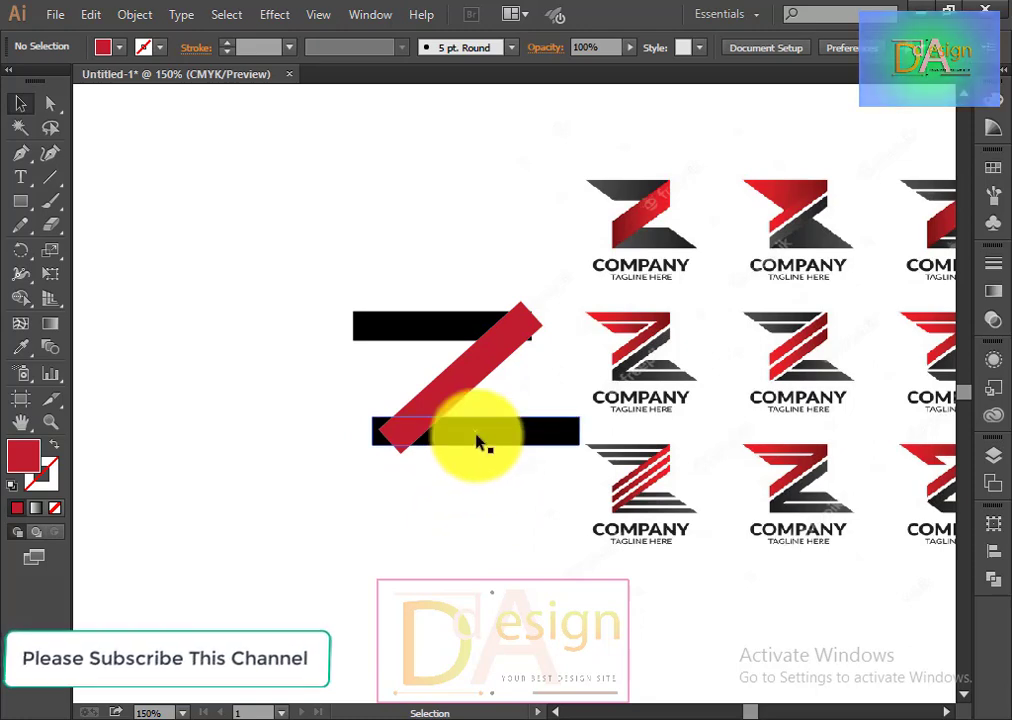
{"action": "left_click_drag", "start_coordinate": [478, 442], "coordinate": [463, 513]}
Shift the red diagonal slightly down and to the right.
{"action": "left_click", "coordinate": [470, 436]}
{"action": "mouse_move", "coordinate": [459, 401]}
{"action": "left_mouse_down"}
{"action": "mouse_move", "coordinate": [458, 413]}
{"action": "mouse_move", "coordinate": [511, 427]}
{"action": "left_mouse_up"}
{"action": "scroll", "coordinate": [511, 427], "scroll_direction": "up", "scroll_amount": 1}
{"action": "scroll", "coordinate": [511, 427], "scroll_direction": "up", "scroll_amount": 2}
{"action": "scroll", "coordinate": [510, 428], "scroll_direction": "up", "scroll_amount": 2}
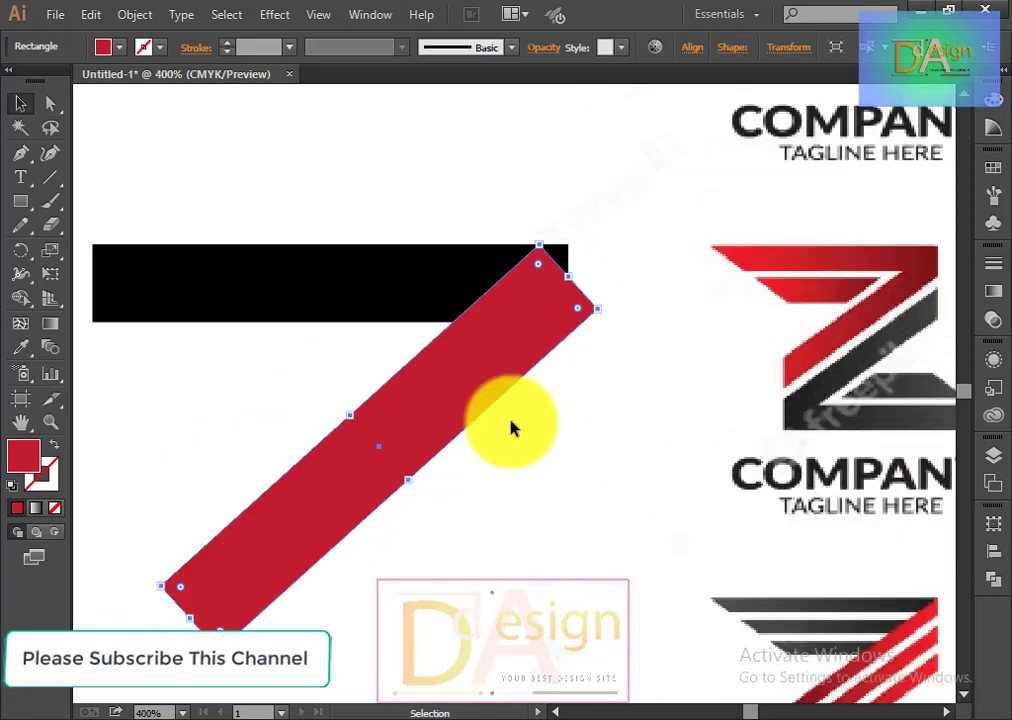
{"action": "left_click_drag", "start_coordinate": [511, 361], "coordinate": [536, 357]}
{"action": "left_click", "coordinate": [608, 490]}
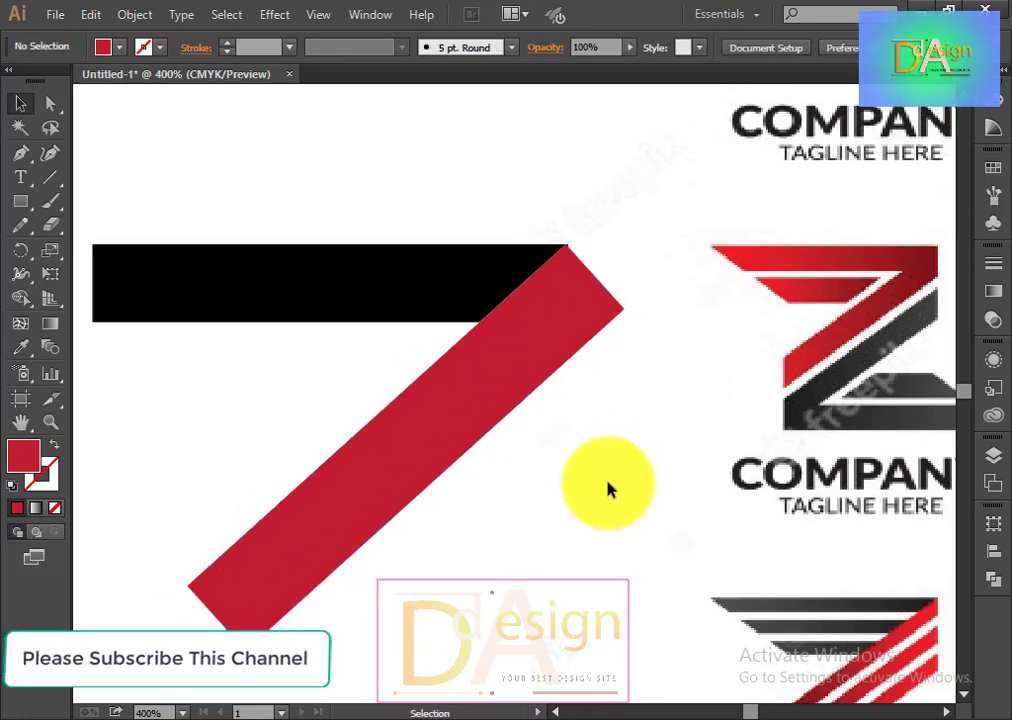
Nudge the top black bar down and back up, then readjust the red diagonal.
{"action": "left_click", "coordinate": [445, 332]}
{"action": "left_click", "coordinate": [398, 291]}
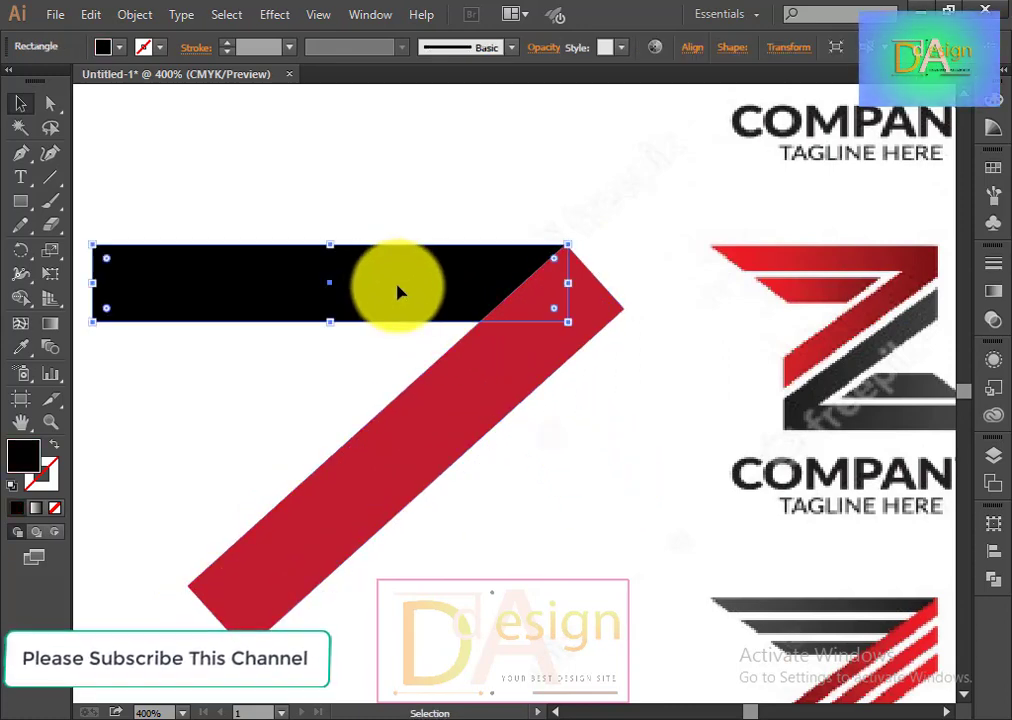
{"action": "key", "text": "Down"}
{"action": "left_click", "coordinate": [603, 452]}
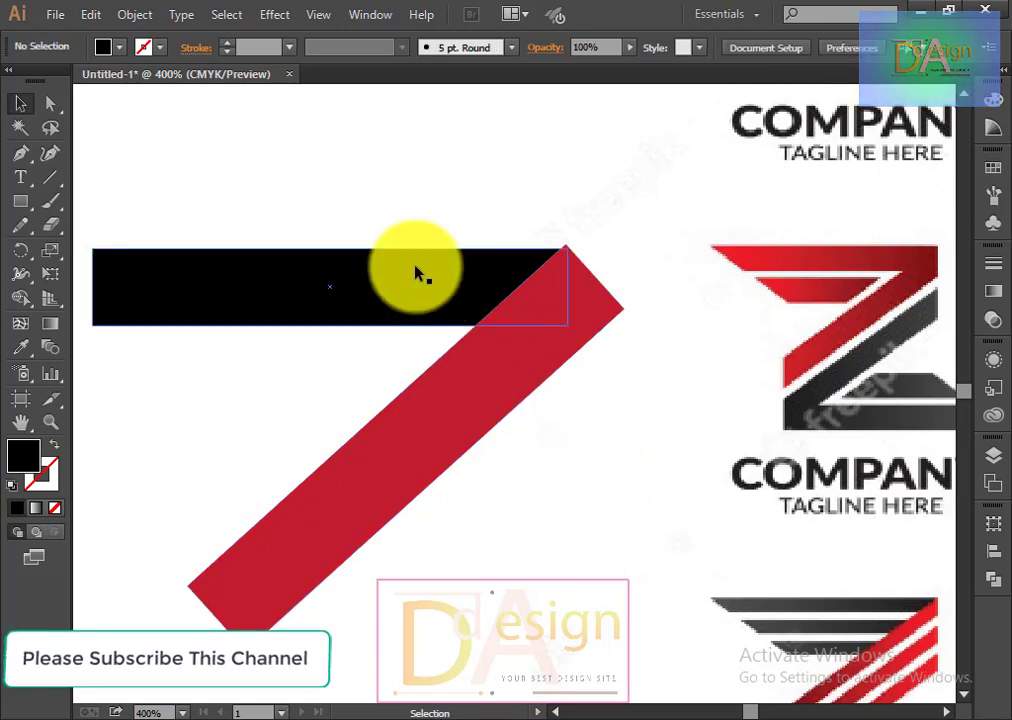
{"action": "left_click_drag", "start_coordinate": [418, 272], "coordinate": [418, 268]}
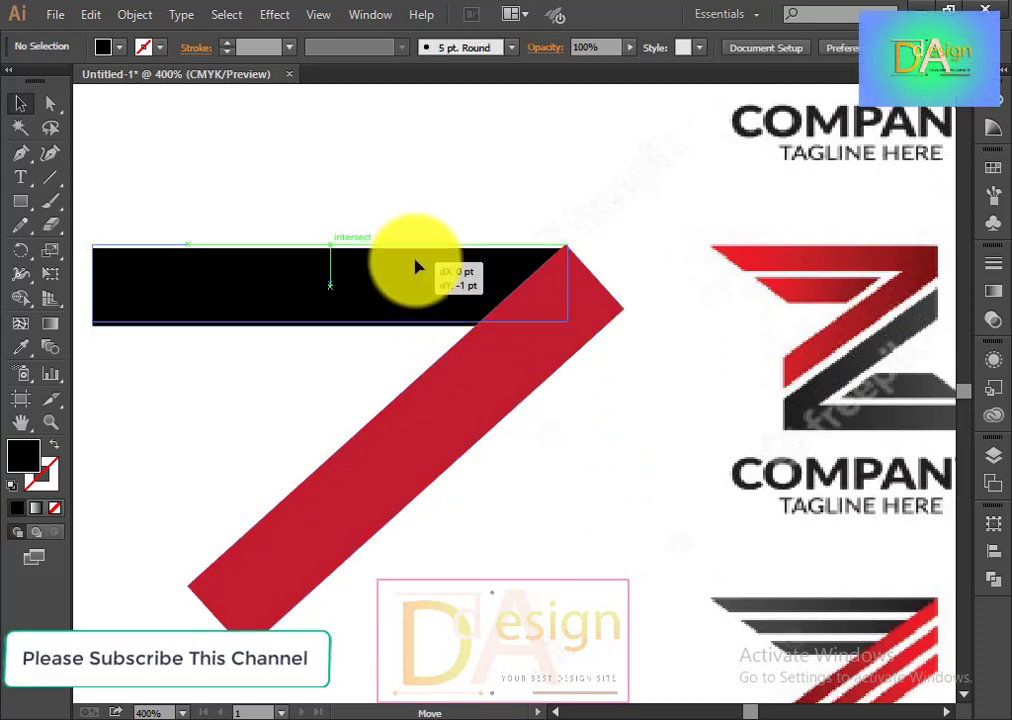
{"action": "left_click", "coordinate": [586, 455]}
{"action": "scroll", "coordinate": [589, 459], "scroll_direction": "down", "scroll_amount": 1}
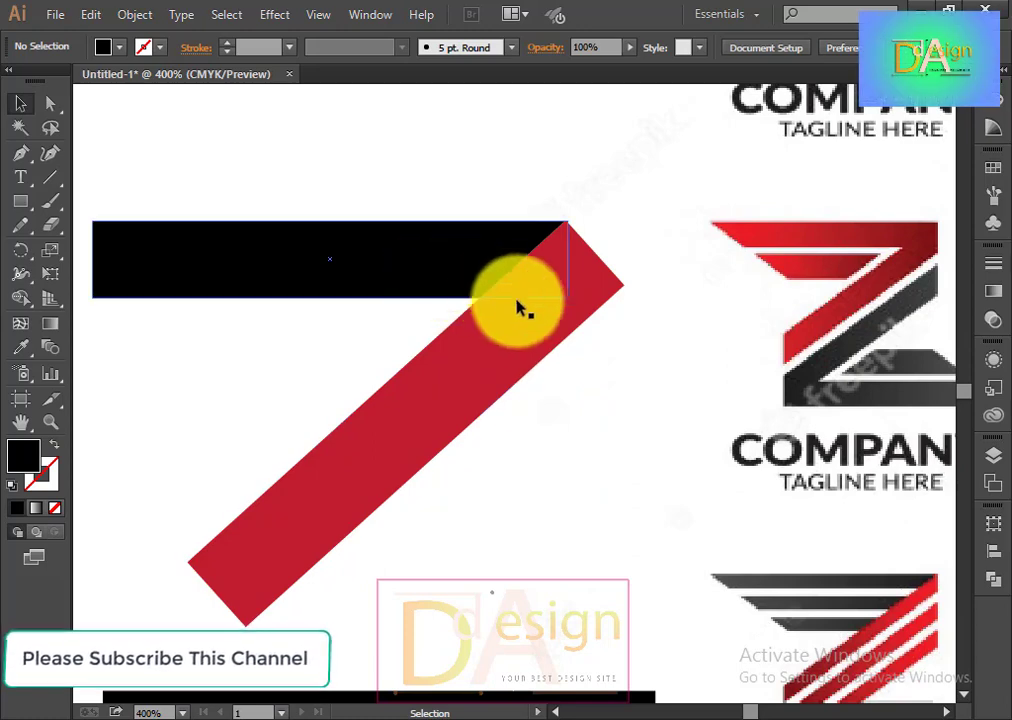
{"action": "left_click_drag", "start_coordinate": [511, 380], "coordinate": [506, 377]}
{"action": "left_click", "coordinate": [600, 478]}
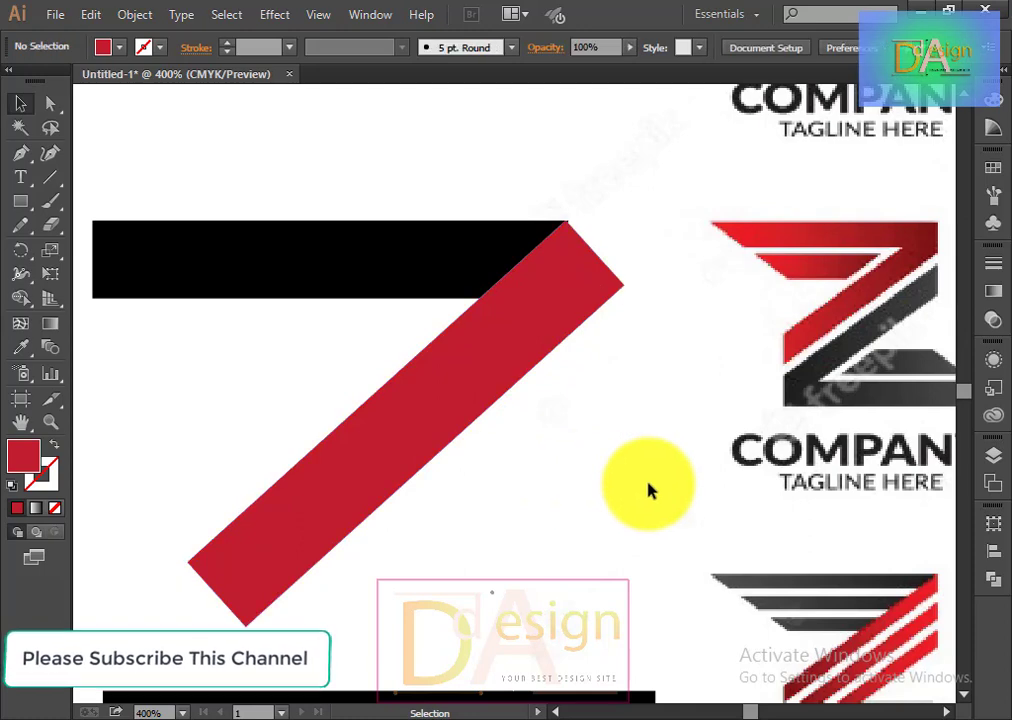
Inspect the top black bar and bring its right end into view.
{"action": "left_click", "coordinate": [412, 290]}
{"action": "left_click", "coordinate": [588, 490]}
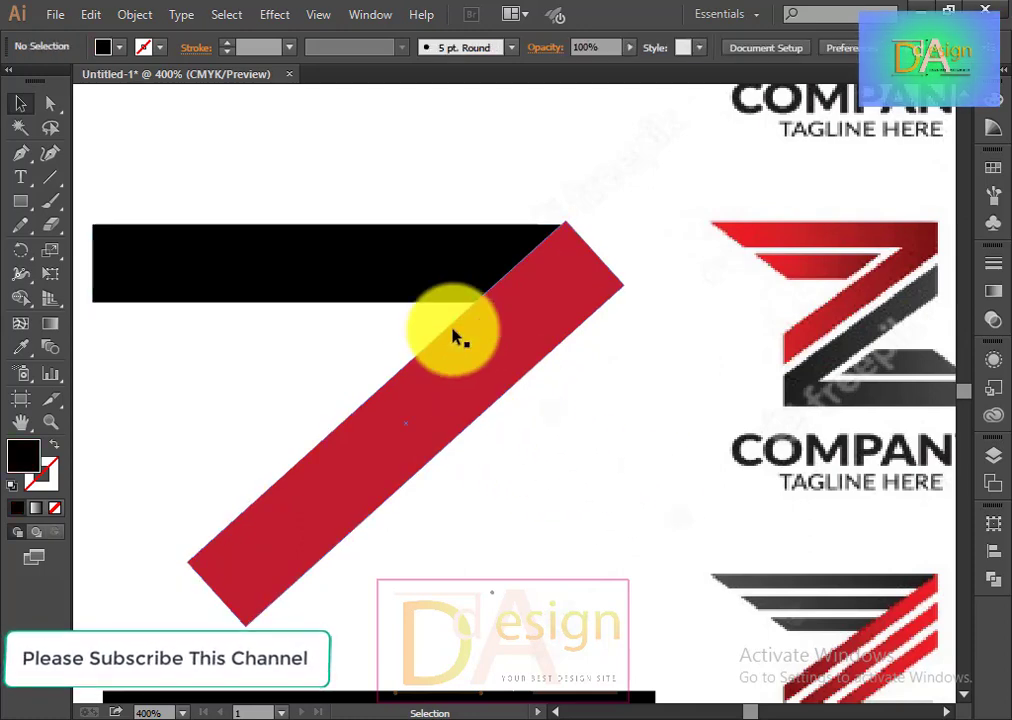
{"action": "scroll", "coordinate": [800, 435], "scroll_direction": "up", "scroll_amount": 3}
{"action": "scroll", "coordinate": [700, 425], "scroll_direction": "up", "scroll_amount": 1}
{"action": "scroll", "coordinate": [643, 420], "scroll_direction": "down", "scroll_amount": 1}
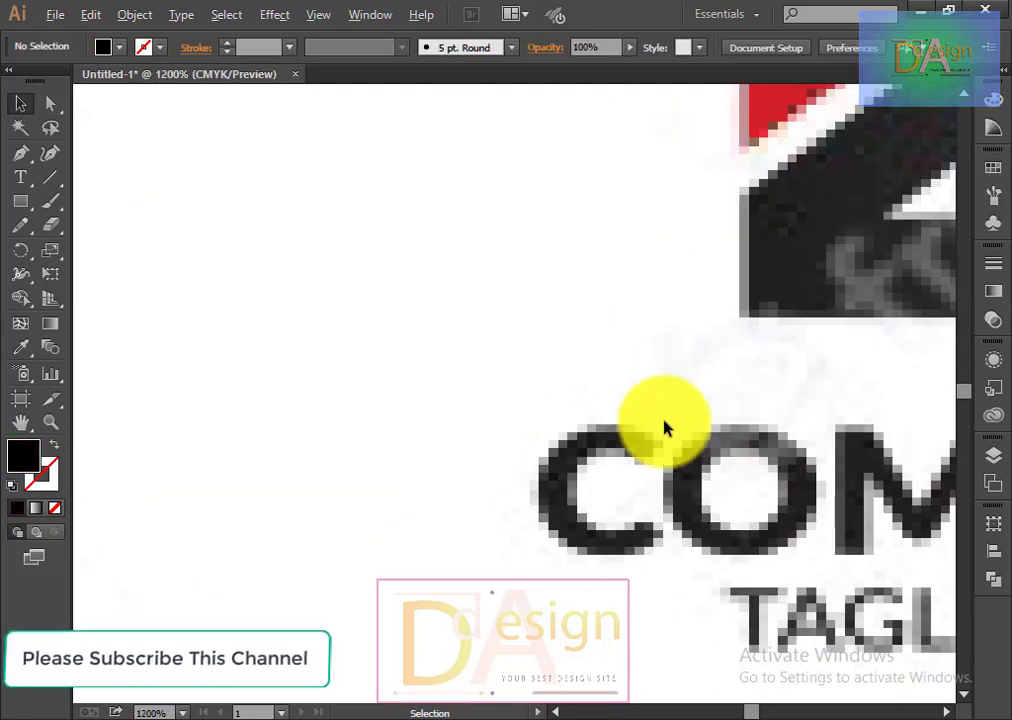
{"action": "scroll", "coordinate": [664, 425], "scroll_direction": "down", "scroll_amount": 1}
{"action": "left_click_drag", "start_coordinate": [370, 323], "coordinate": [678, 566]}
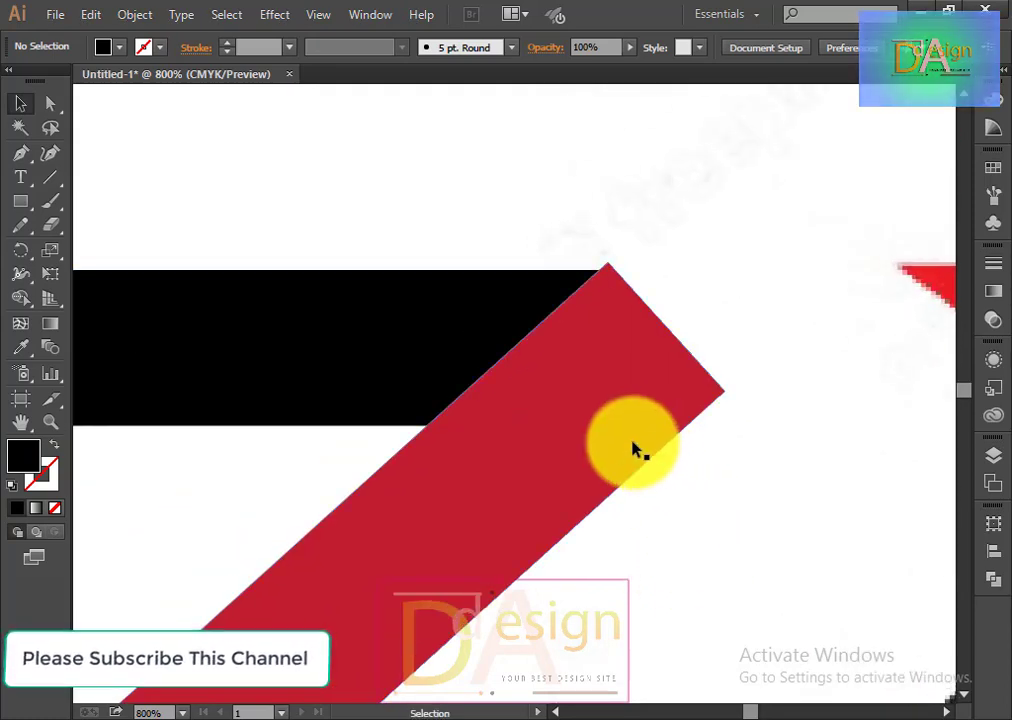
Fine-tune the top black bar so its top edge sits flush with the diagonal's upper tip.
{"action": "left_click", "coordinate": [386, 339]}
{"action": "key", "text": "Up"}
{"action": "key", "text": "Up"}
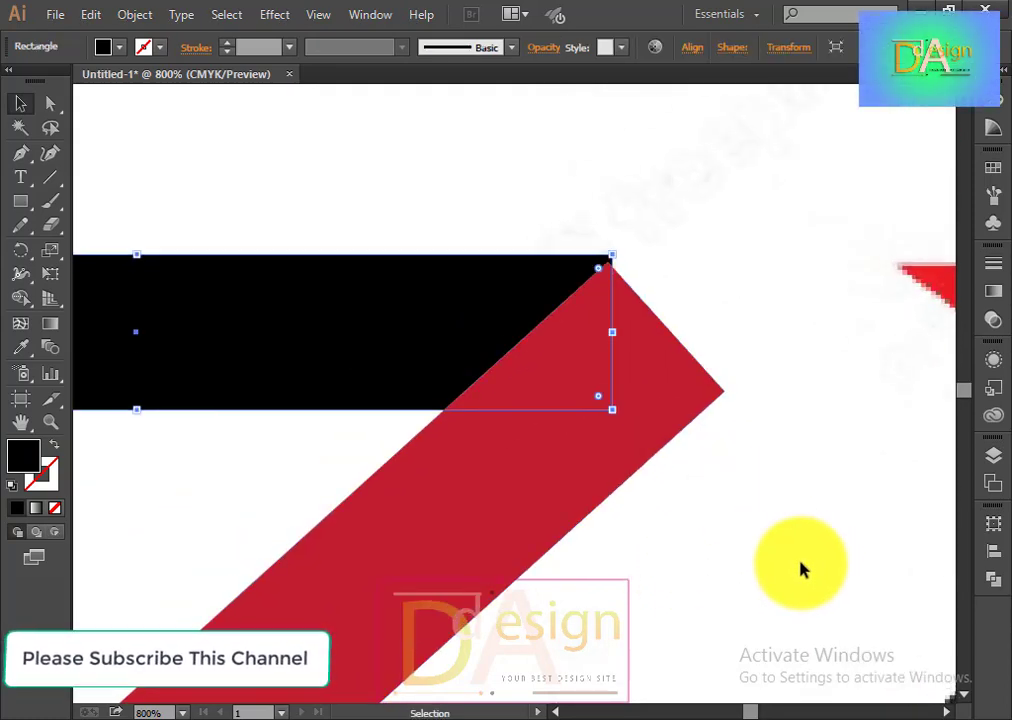
{"action": "key", "text": "Down"}
{"action": "left_click", "coordinate": [619, 490]}
{"action": "left_click_drag", "start_coordinate": [489, 374], "coordinate": [450, 336]}
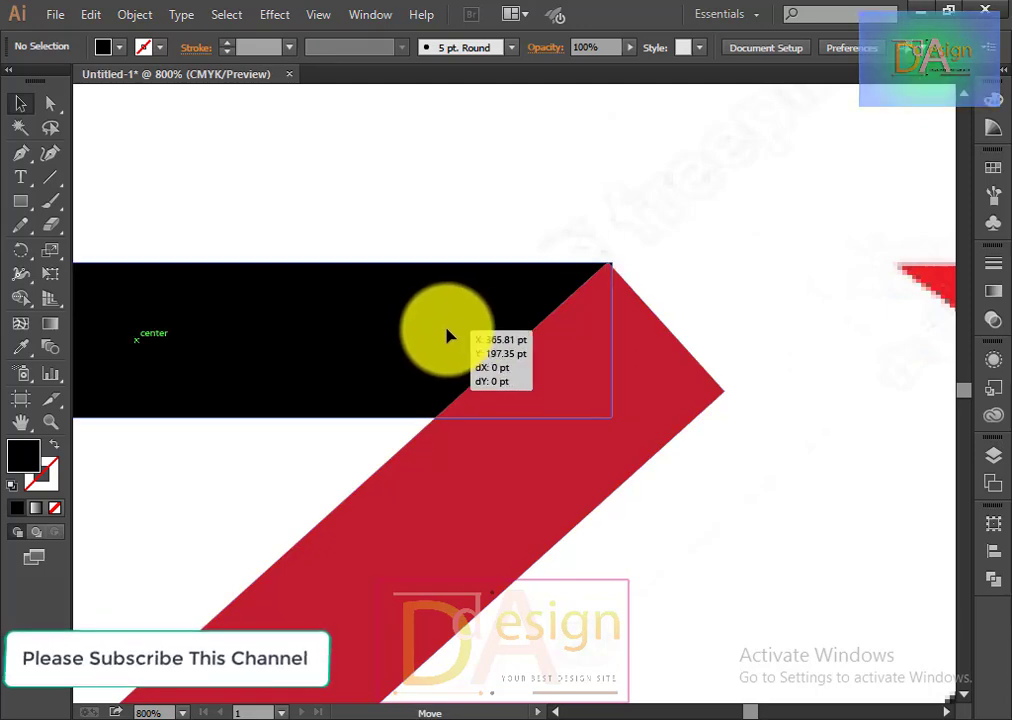
{"action": "left_click_drag", "start_coordinate": [450, 336], "coordinate": [450, 336]}
{"action": "left_click", "coordinate": [620, 555]}
{"action": "scroll", "coordinate": [560, 520], "scroll_direction": "down", "scroll_amount": 1}
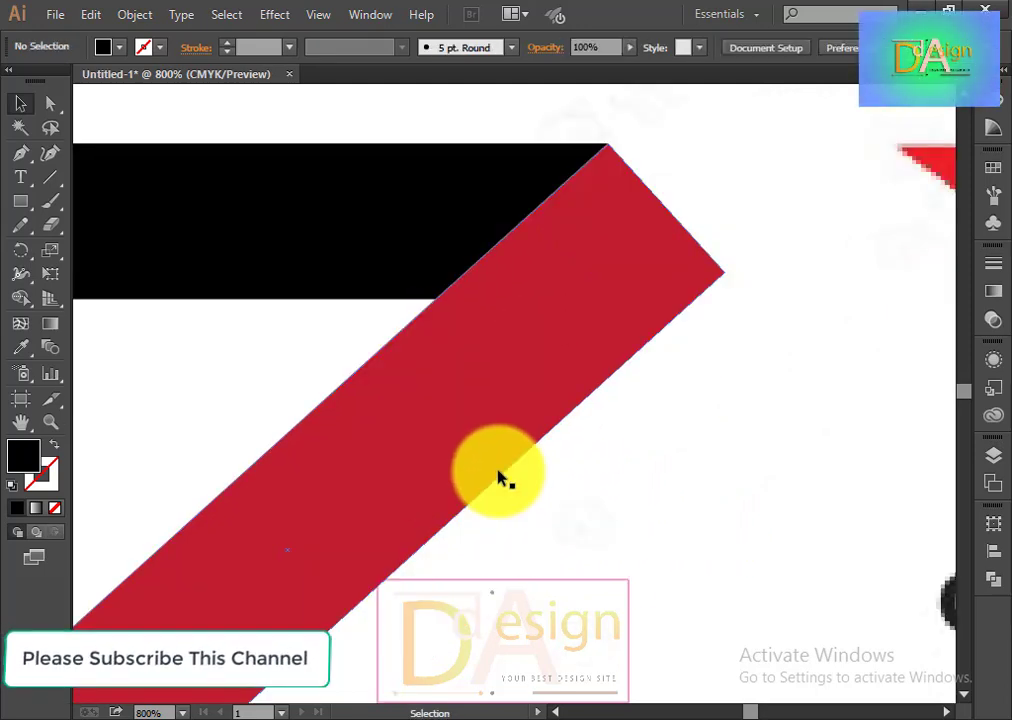
{"action": "scroll", "coordinate": [565, 517], "scroll_direction": "down", "scroll_amount": 1}
{"action": "scroll", "coordinate": [565, 520], "scroll_direction": "down", "scroll_amount": 1}
{"action": "scroll", "coordinate": [622, 527], "scroll_direction": "down", "scroll_amount": 3}
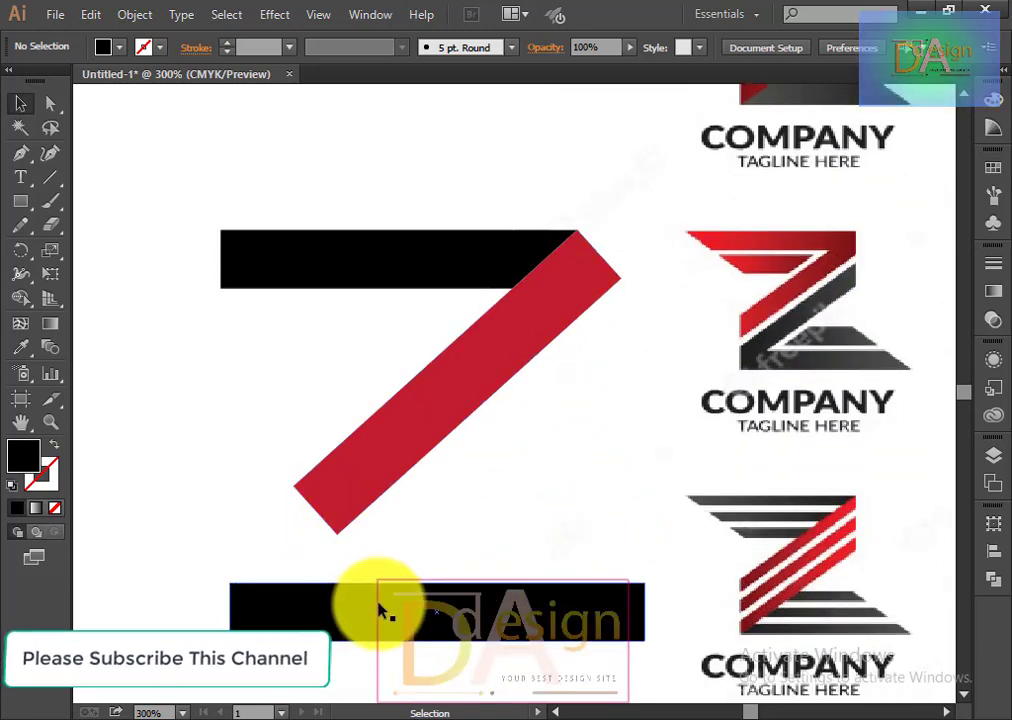
Drag the lower black bar up so its left end meets the red diagonal's bottom end.
{"action": "left_click_drag", "start_coordinate": [380, 612], "coordinate": [450, 518]}
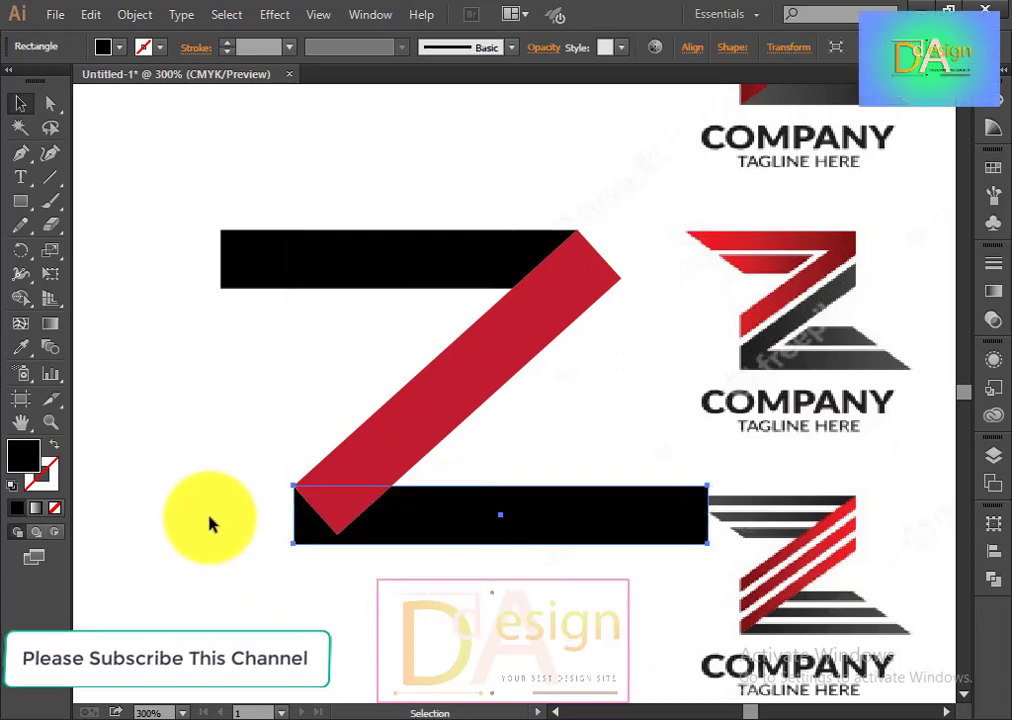
{"action": "left_click", "coordinate": [210, 524]}
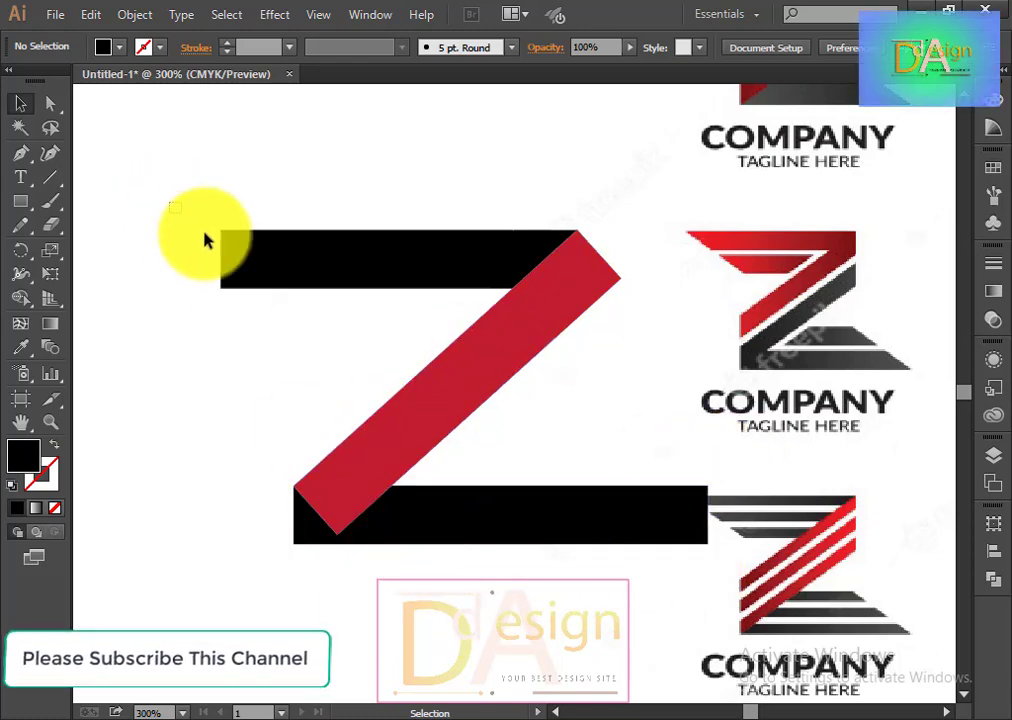
{"action": "left_click_drag", "start_coordinate": [169, 202], "coordinate": [479, 573]}
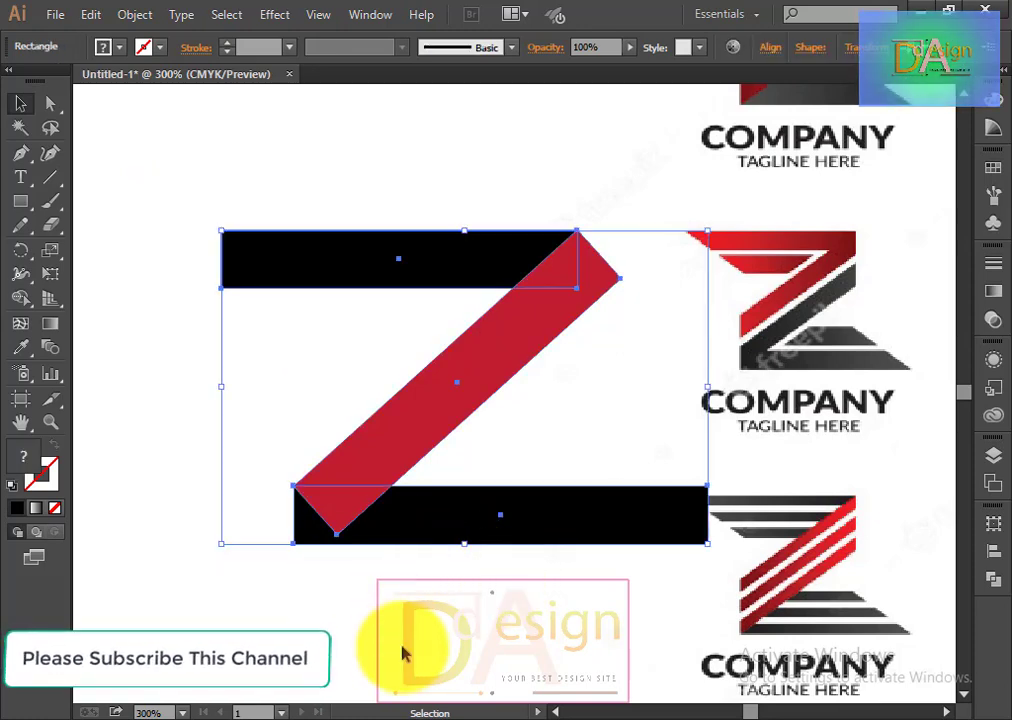
{"action": "left_click", "coordinate": [500, 613]}
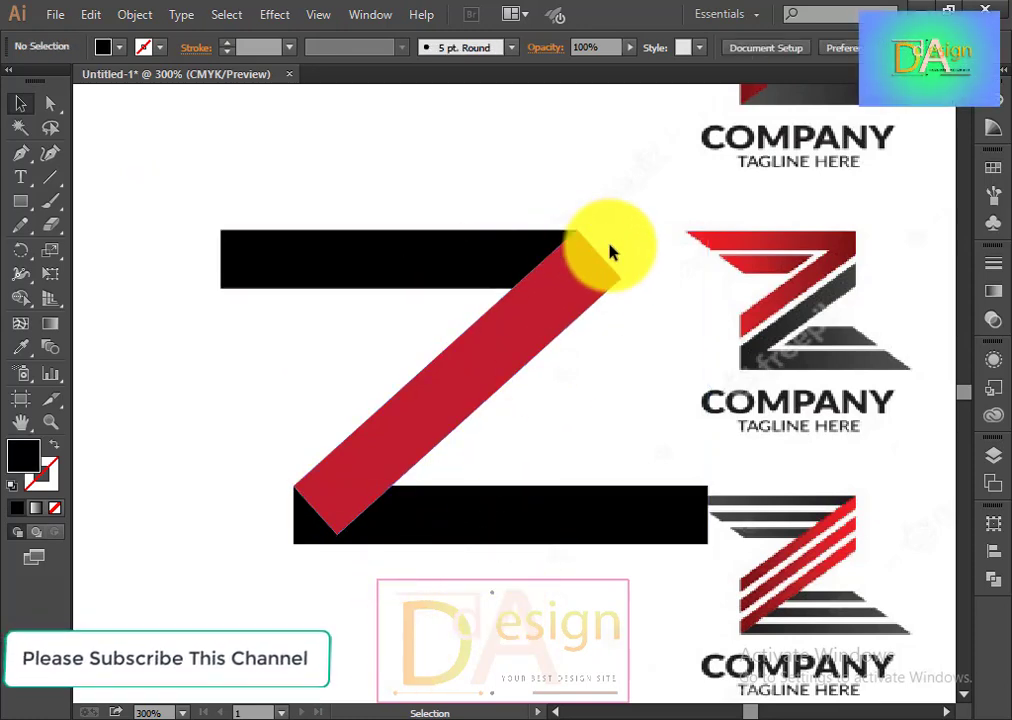
{"action": "left_click", "coordinate": [50, 178]}
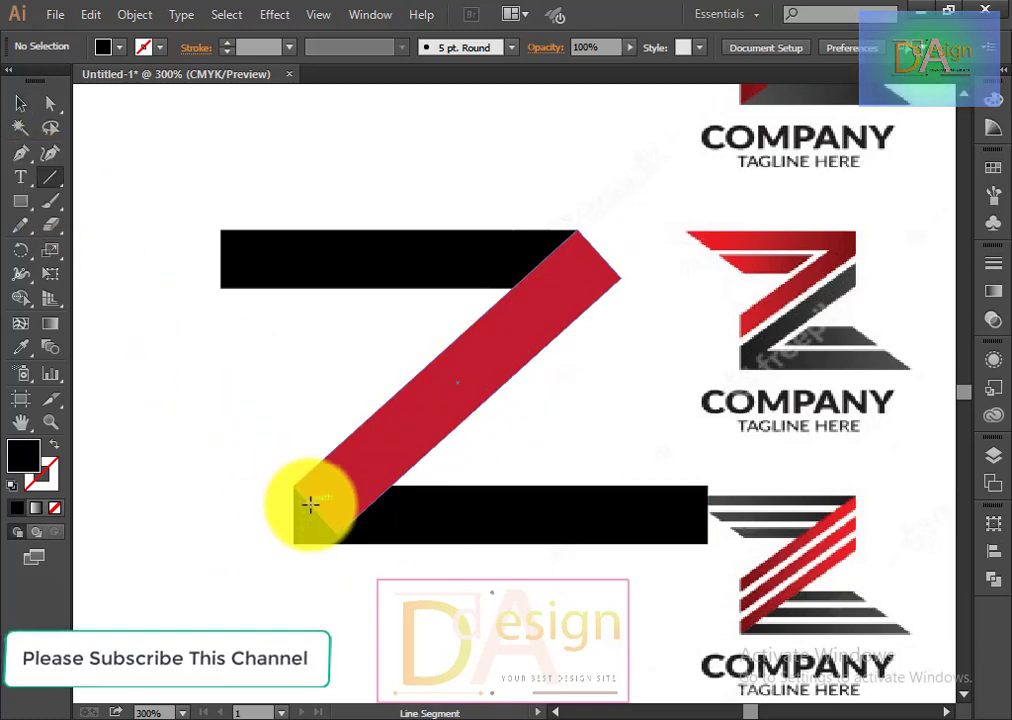
Draw a line along the red bar's centre and select it with the red bar.
{"action": "left_click_drag", "start_coordinate": [313, 511], "coordinate": [624, 237]}
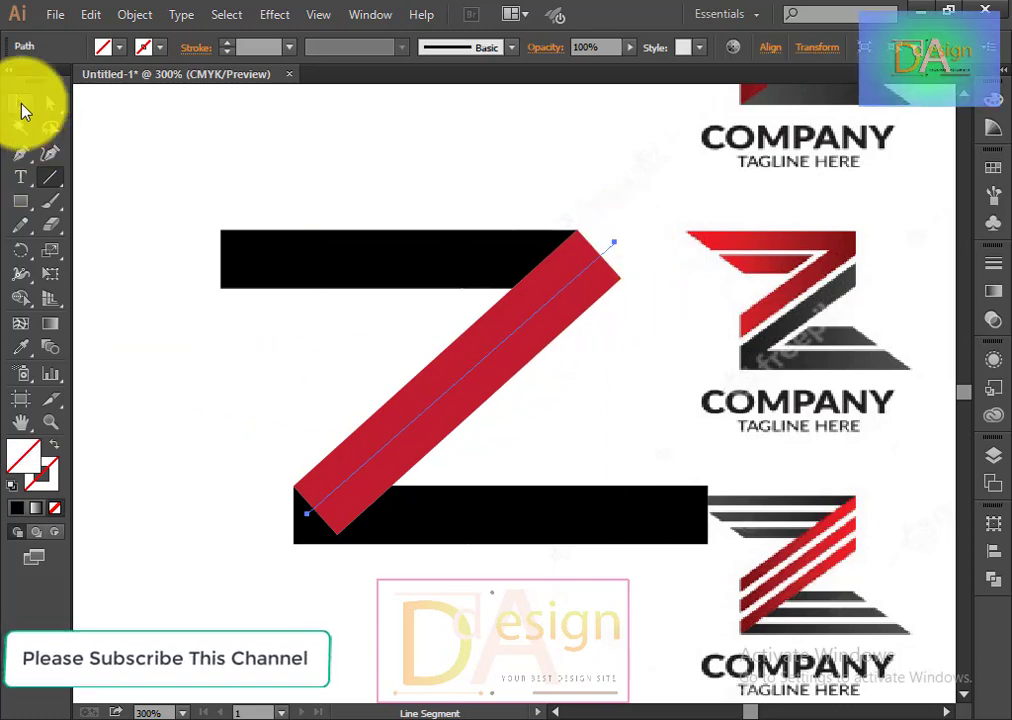
{"action": "left_click", "coordinate": [20, 103]}
{"action": "left_click_drag", "start_coordinate": [313, 362], "coordinate": [338, 368]}
{"action": "left_click_drag", "start_coordinate": [395, 390], "coordinate": [518, 428]}
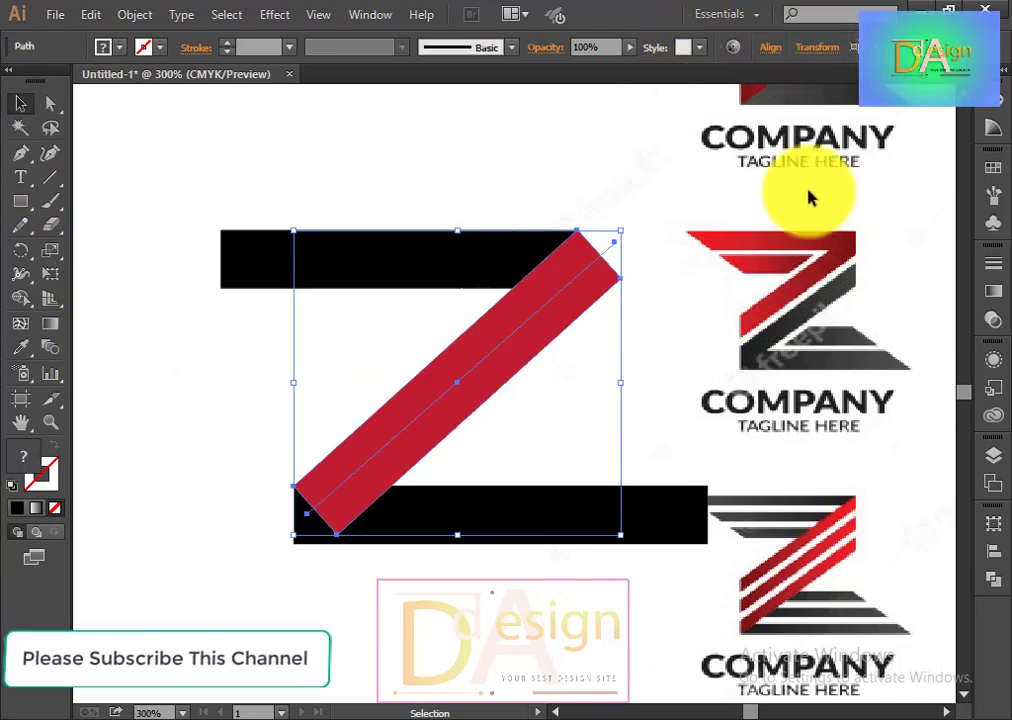
Divide the red bar along the line with Pathfinder and ungroup the pieces.
{"action": "left_click", "coordinate": [993, 578]}
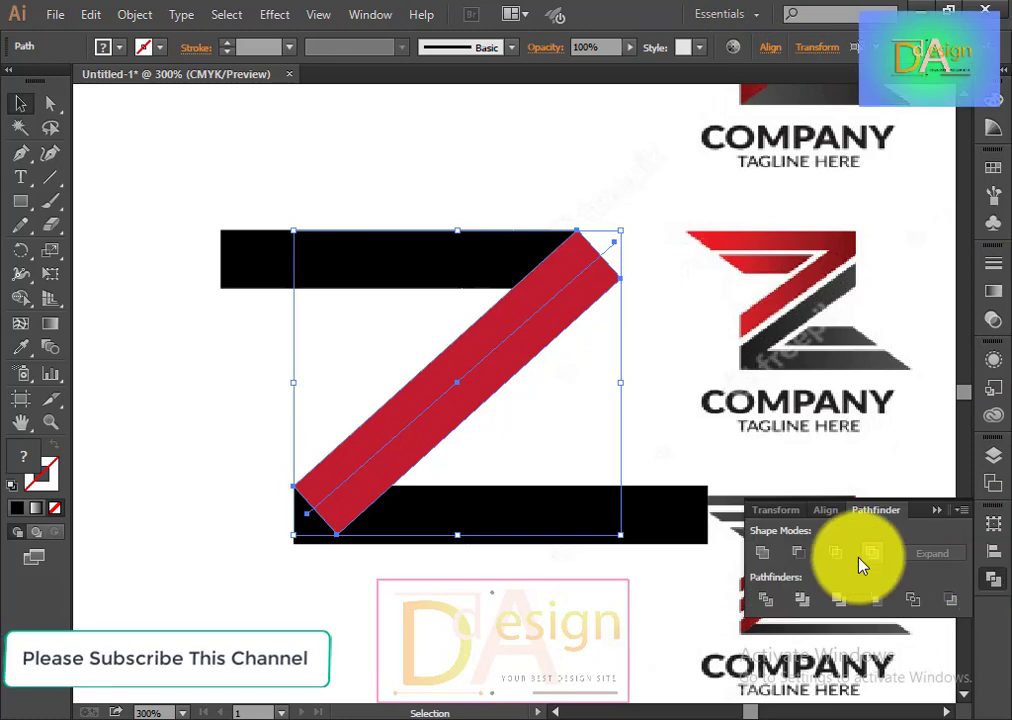
{"action": "left_click", "coordinate": [766, 598]}
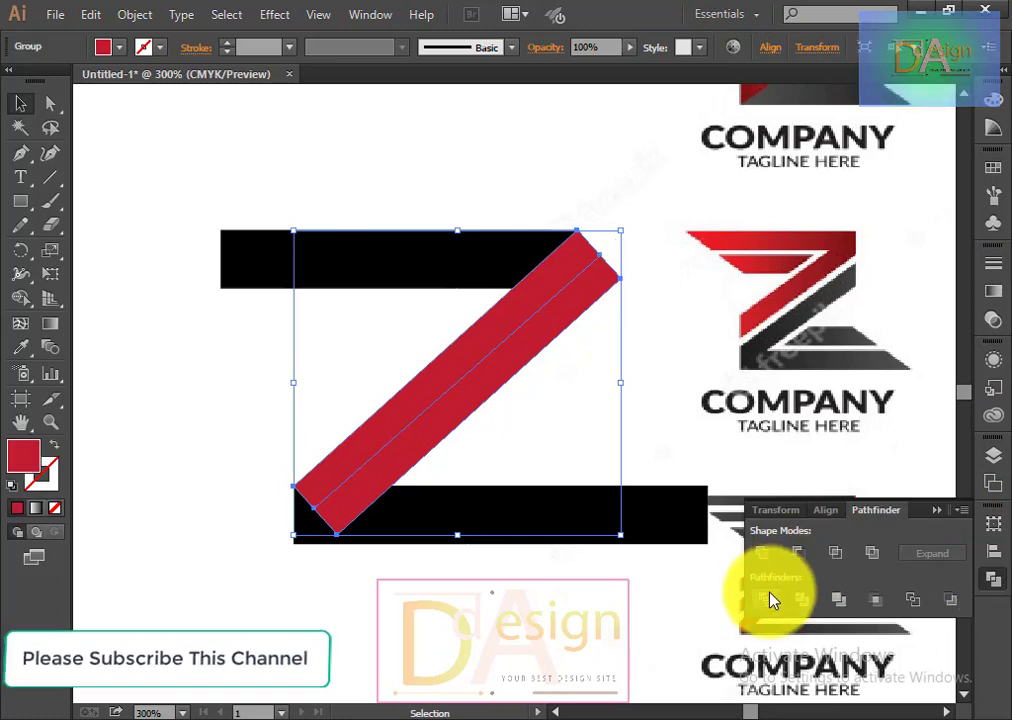
{"action": "left_click", "coordinate": [660, 610]}
{"action": "left_click", "coordinate": [412, 419]}
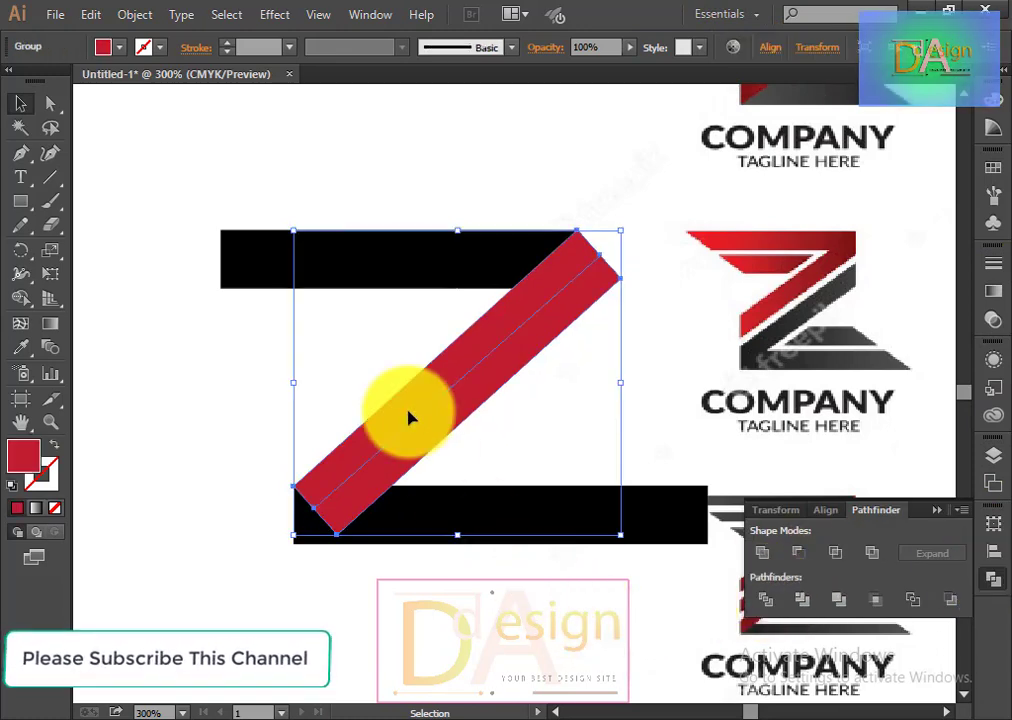
{"action": "right_click", "coordinate": [412, 419]}
{"action": "left_click", "coordinate": [465, 526]}
{"action": "left_click", "coordinate": [497, 648]}
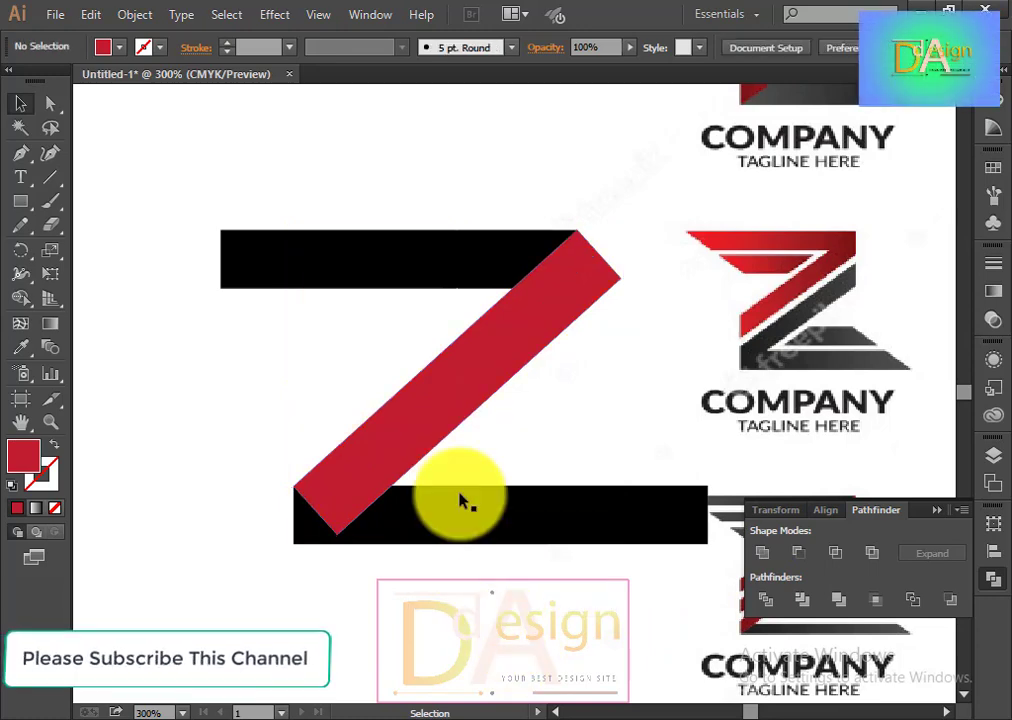
Revert the red bar's split and select the diagonal line on its own.
{"action": "left_click", "coordinate": [420, 418]}
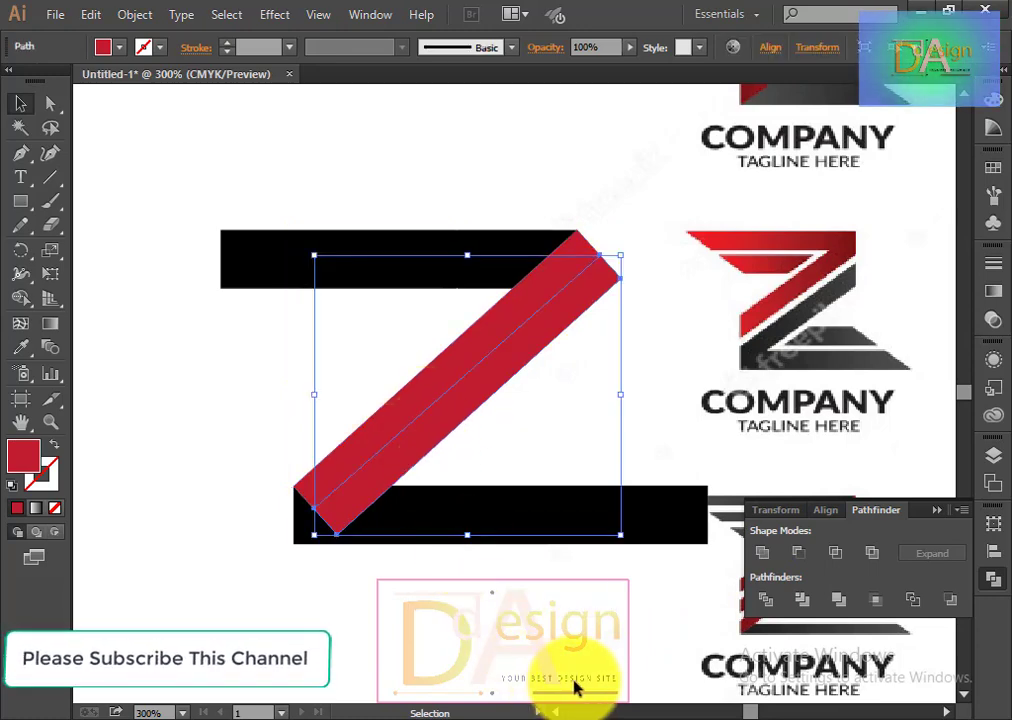
{"action": "key", "text": "a"}
{"action": "key", "text": "ctrl+shift+g"}
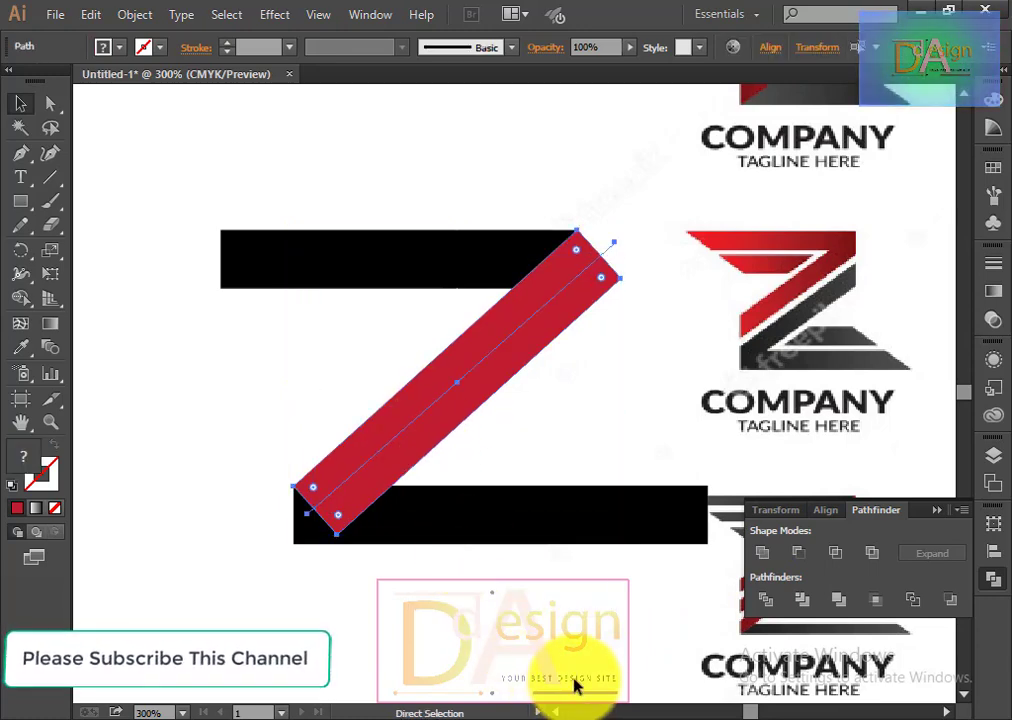
{"action": "key", "text": "v"}
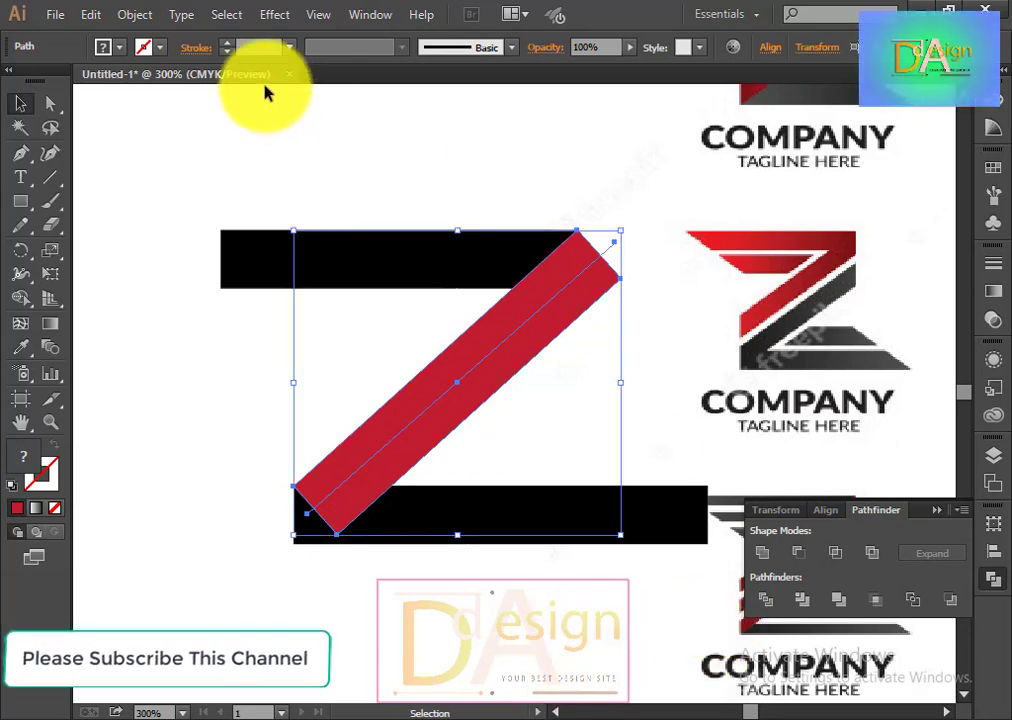
{"action": "left_click", "coordinate": [640, 415]}
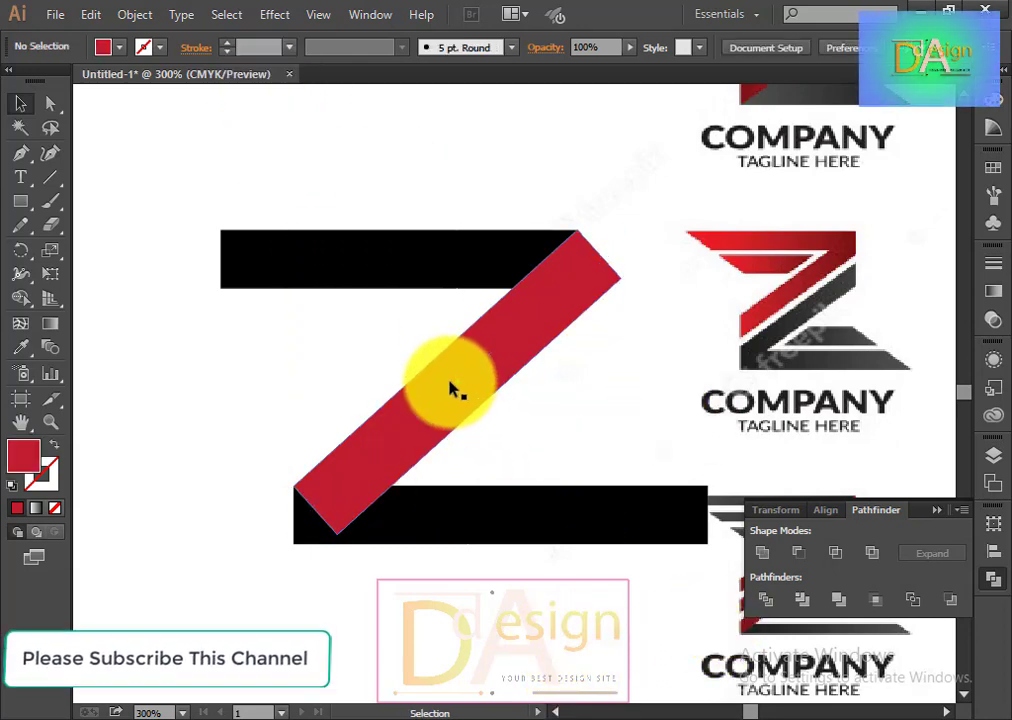
{"action": "left_click", "coordinate": [440, 402]}
Give the diagonal line a 3 pt black stroke, trying a Divide and undoing it.
{"action": "left_click", "coordinate": [228, 46]}
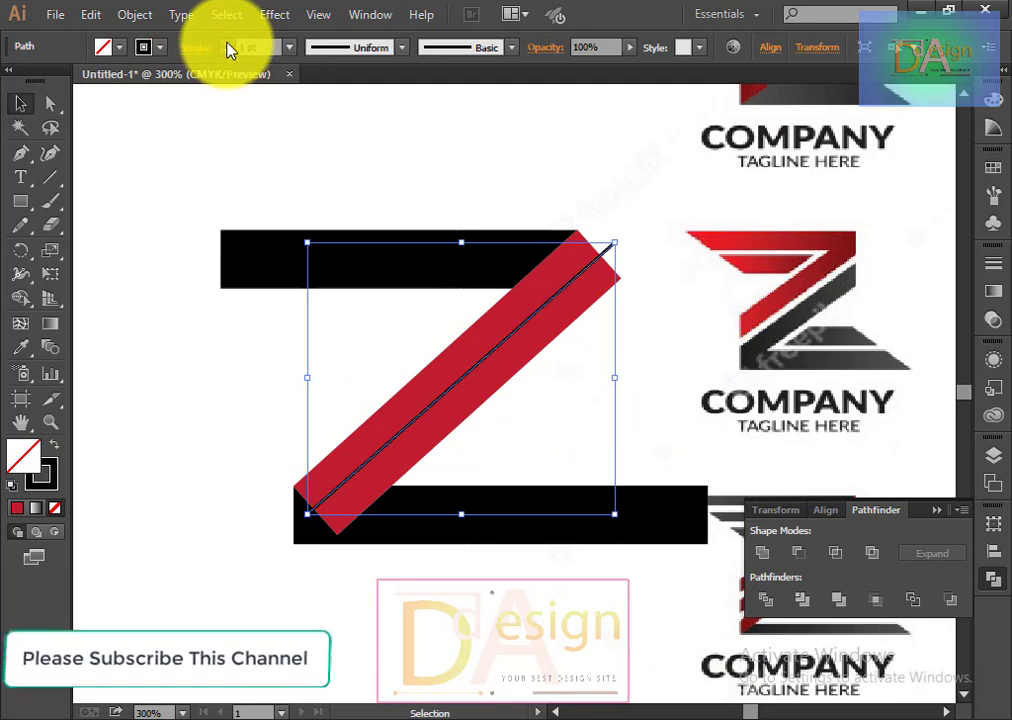
{"action": "left_click", "coordinate": [228, 46]}
{"action": "left_click", "coordinate": [228, 46]}
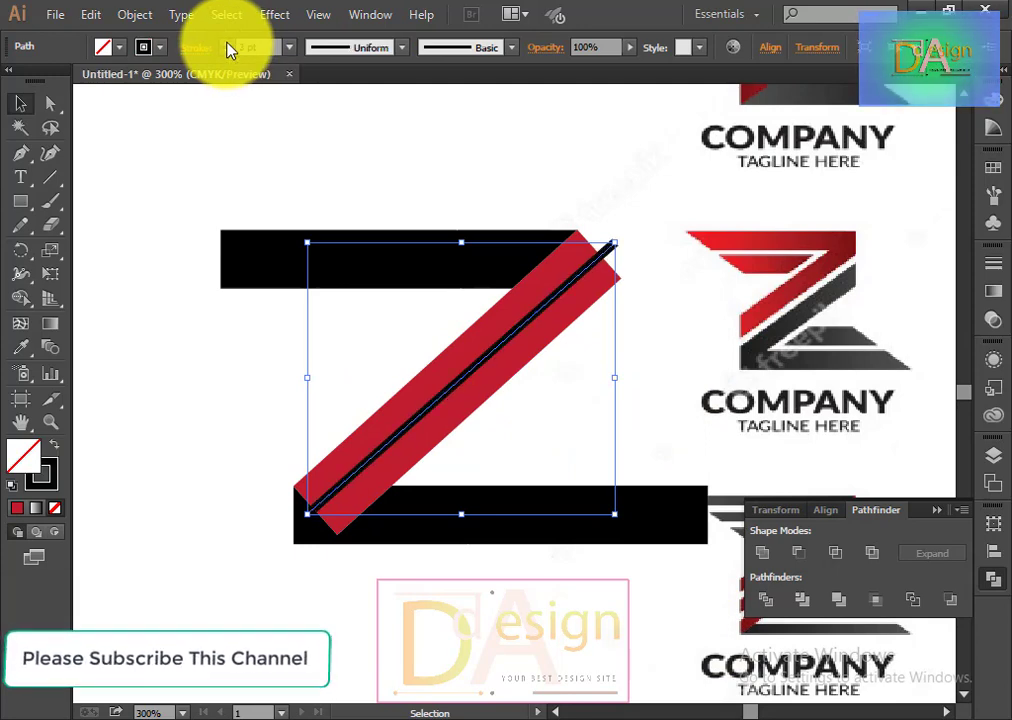
{"action": "left_click", "coordinate": [345, 370]}
{"action": "left_click_drag", "start_coordinate": [345, 370], "coordinate": [485, 430]}
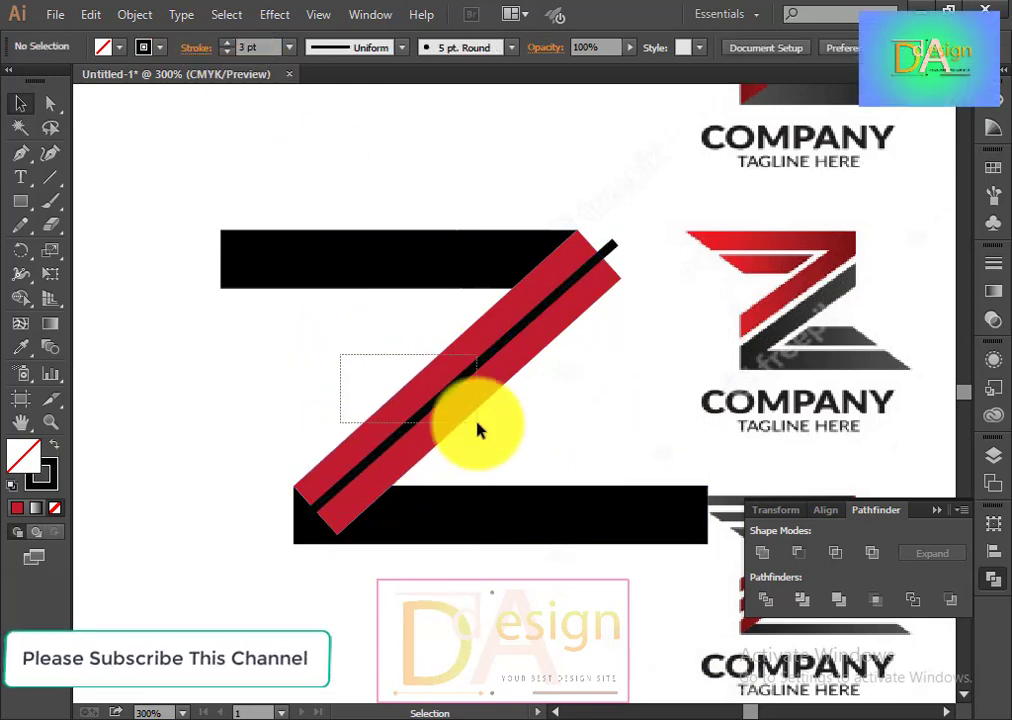
{"action": "left_click", "coordinate": [765, 603]}
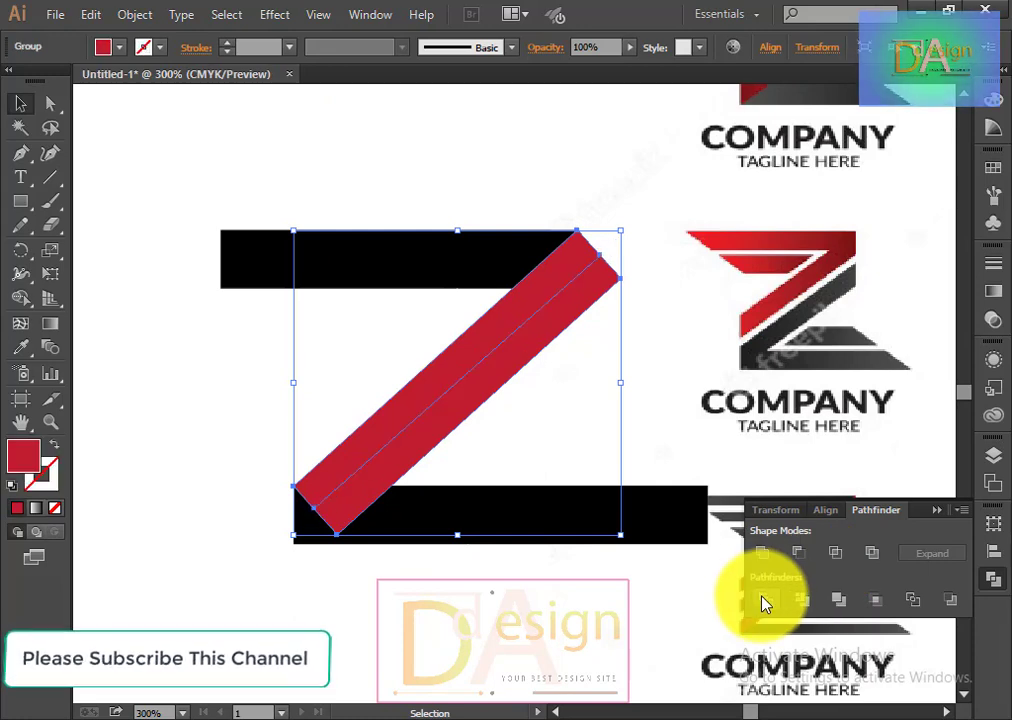
{"action": "key", "text": "ctrl+z"}
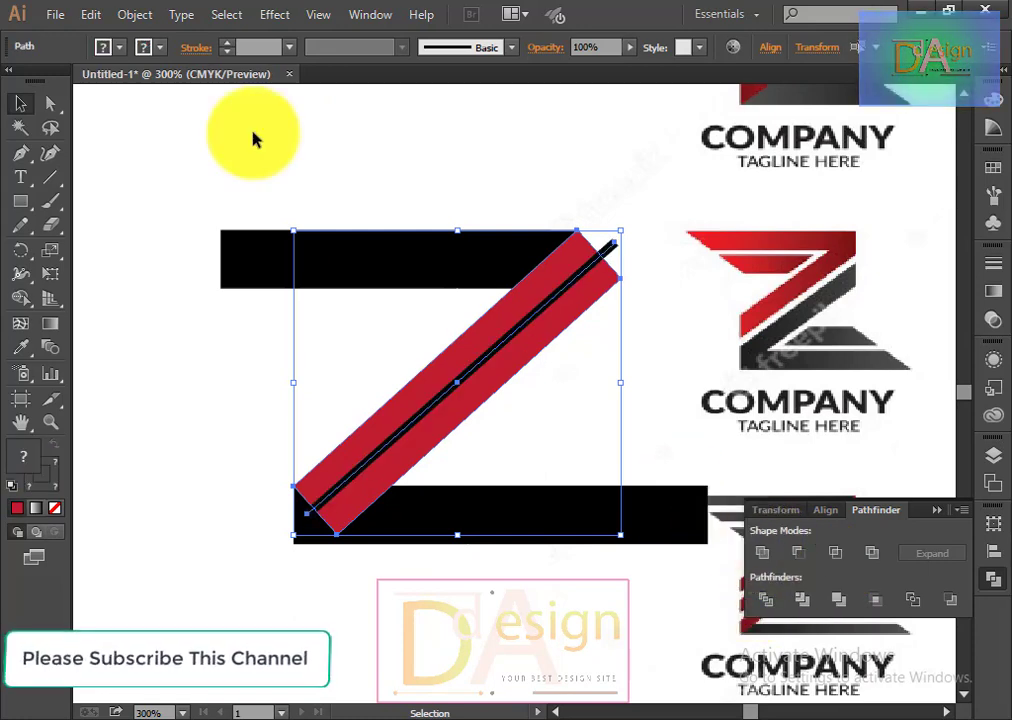
{"action": "left_click", "coordinate": [637, 377]}
Expand the line's fill and stroke into a shape with Object > Expand.
{"action": "left_click", "coordinate": [612, 255]}
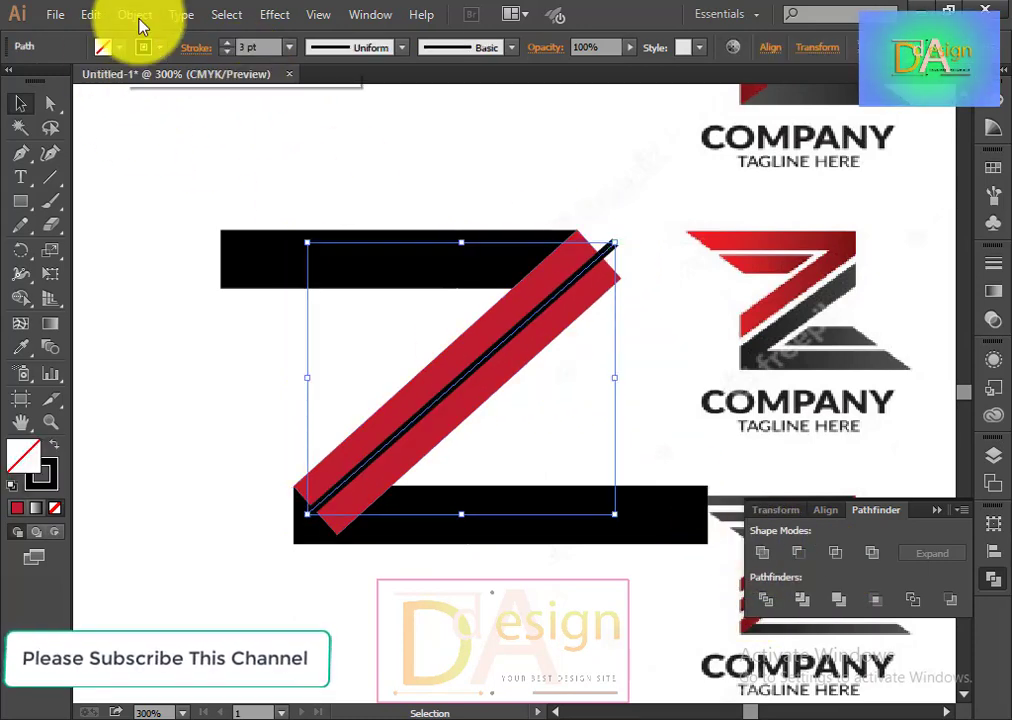
{"action": "left_click", "coordinate": [135, 14]}
{"action": "left_click", "coordinate": [165, 225]}
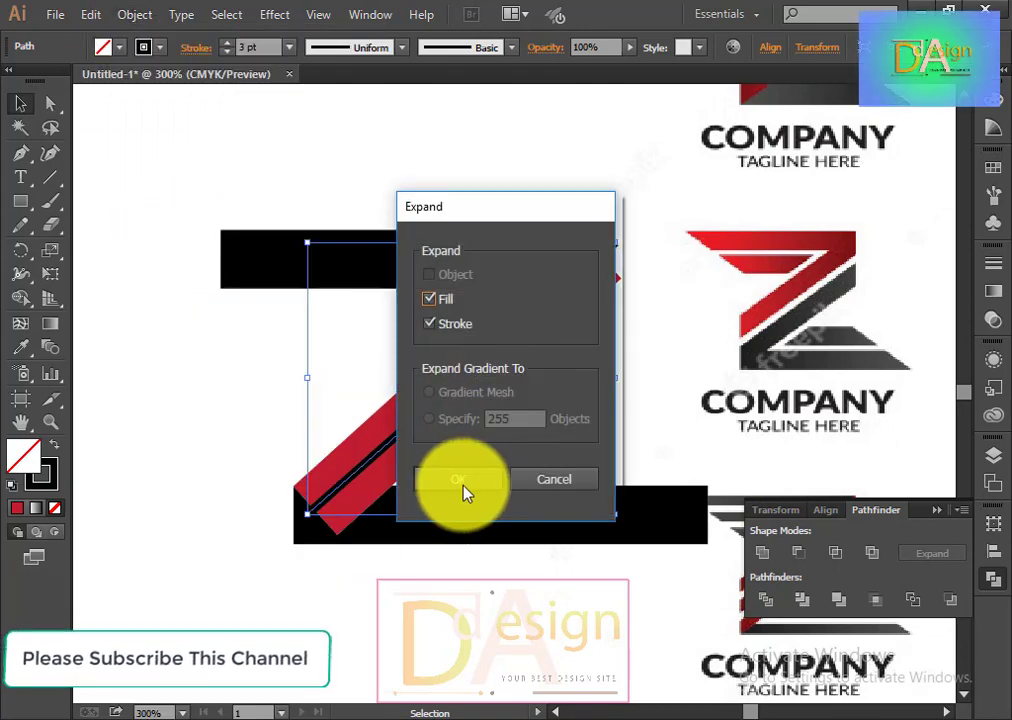
{"action": "left_click", "coordinate": [459, 477]}
Divide the red bar, line and bottom bar with Pathfinder and ungroup the pieces.
{"action": "left_click", "coordinate": [343, 356]}
{"action": "left_click_drag", "start_coordinate": [343, 356], "coordinate": [466, 438]}
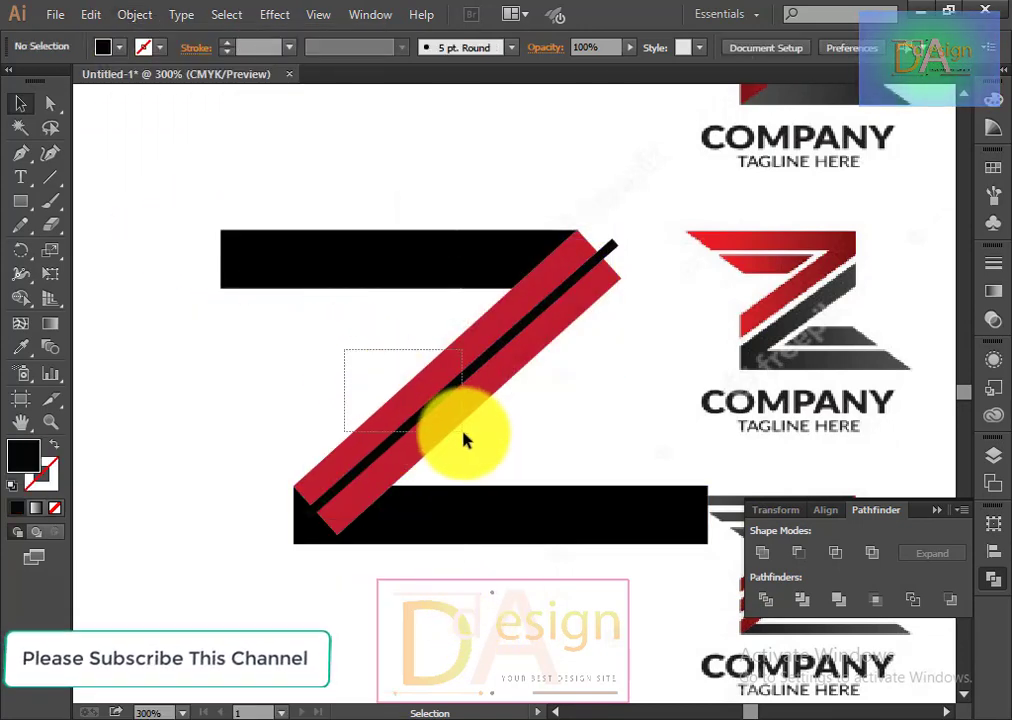
{"action": "left_click", "coordinate": [765, 599]}
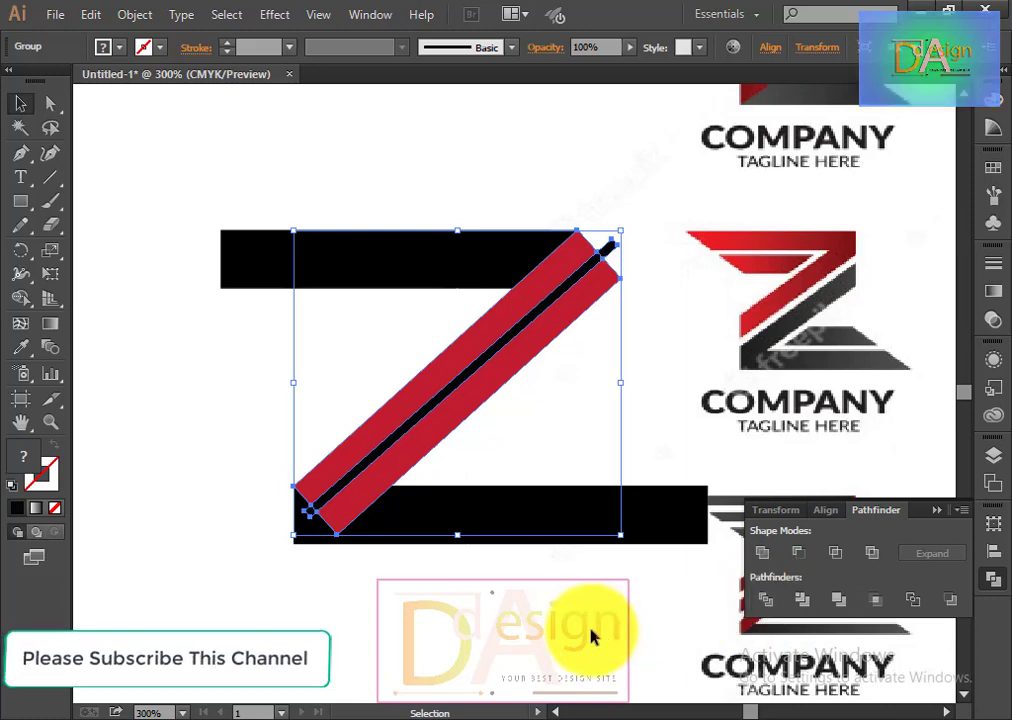
{"action": "left_click", "coordinate": [623, 255]}
{"action": "left_click", "coordinate": [615, 253]}
{"action": "right_click", "coordinate": [615, 253]}
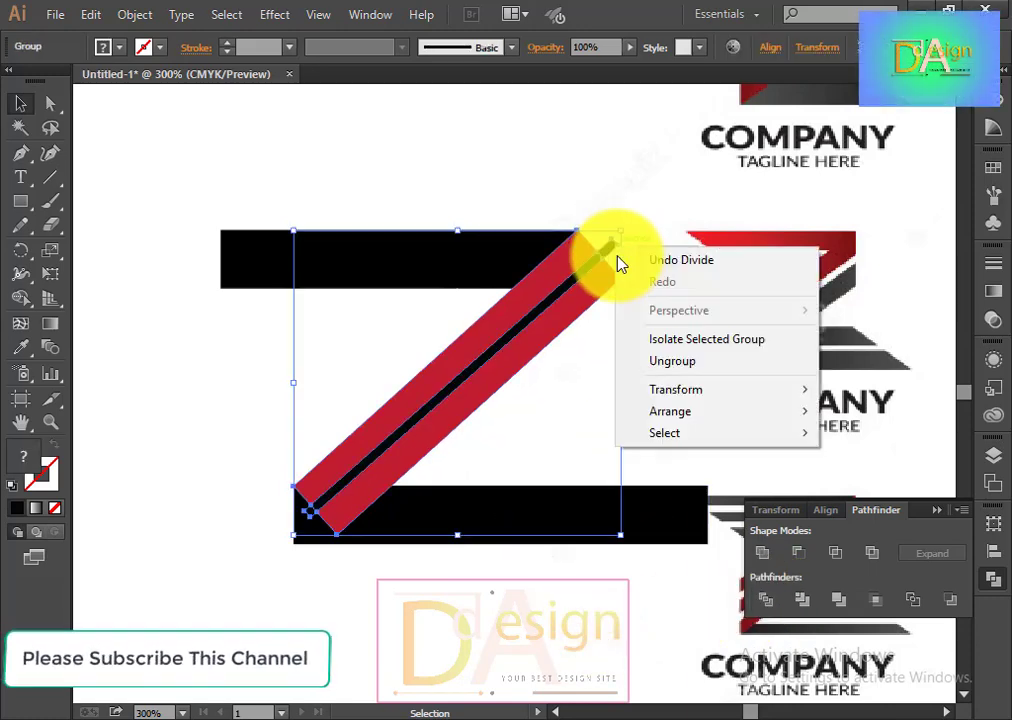
{"action": "left_click", "coordinate": [678, 362]}
{"action": "left_click", "coordinate": [585, 605]}
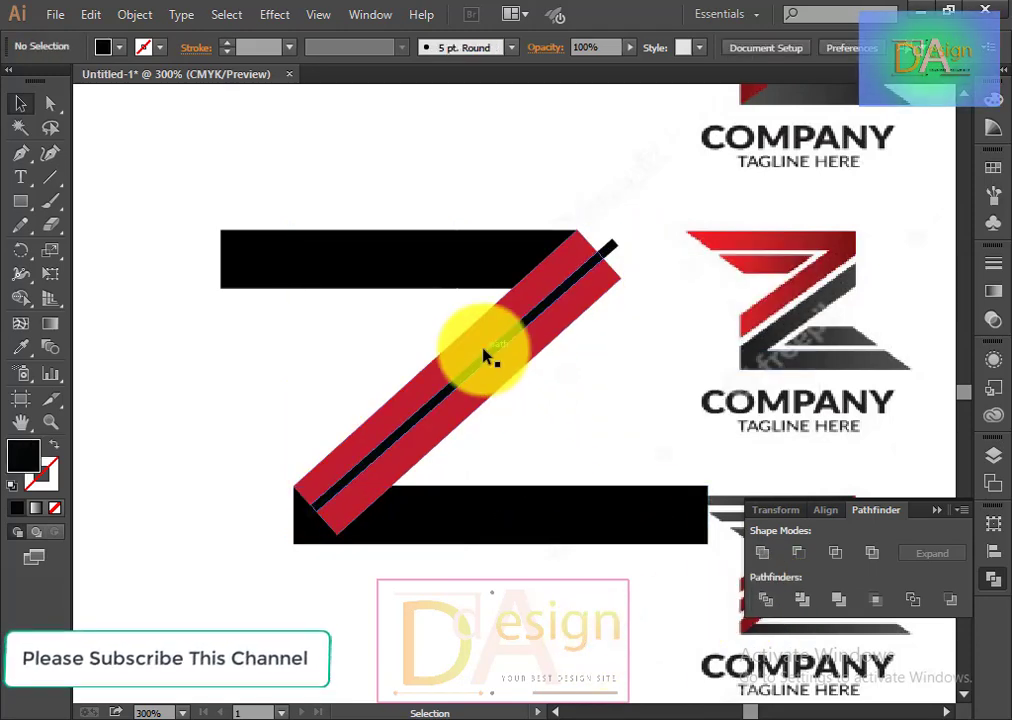
Delete the black strip, its small top piece, and red pieces overlapping the bottom bar.
{"action": "left_click", "coordinate": [484, 360]}
{"action": "key", "text": "Delete"}
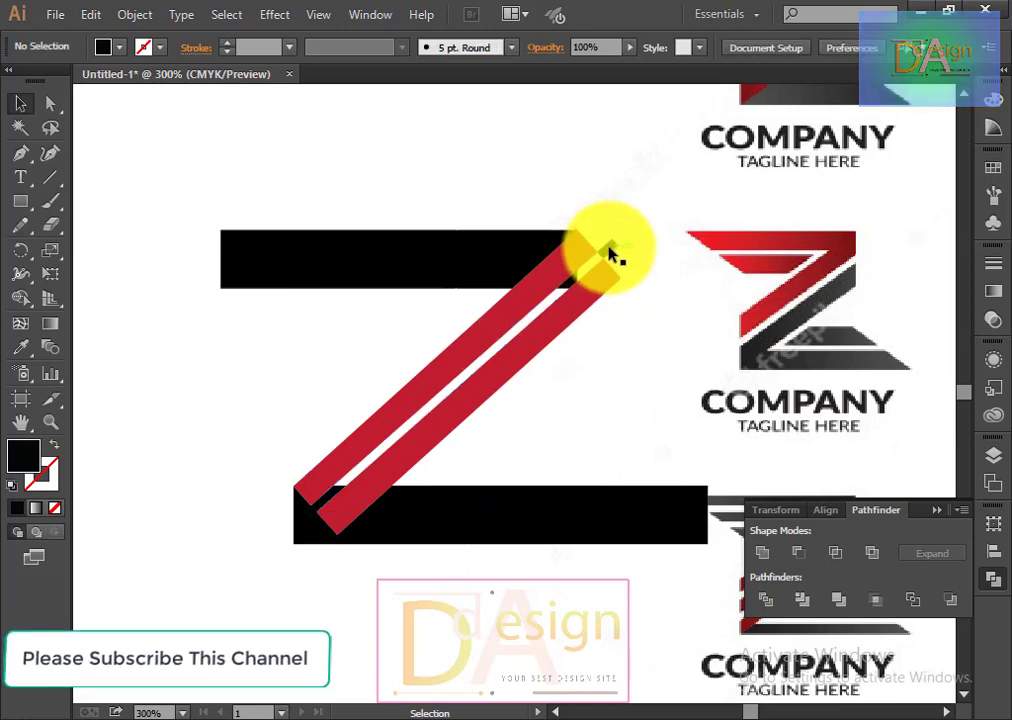
{"action": "left_click", "coordinate": [608, 250]}
{"action": "key", "text": "Delete"}
{"action": "left_click", "coordinate": [330, 503]}
{"action": "key", "text": "Delete"}
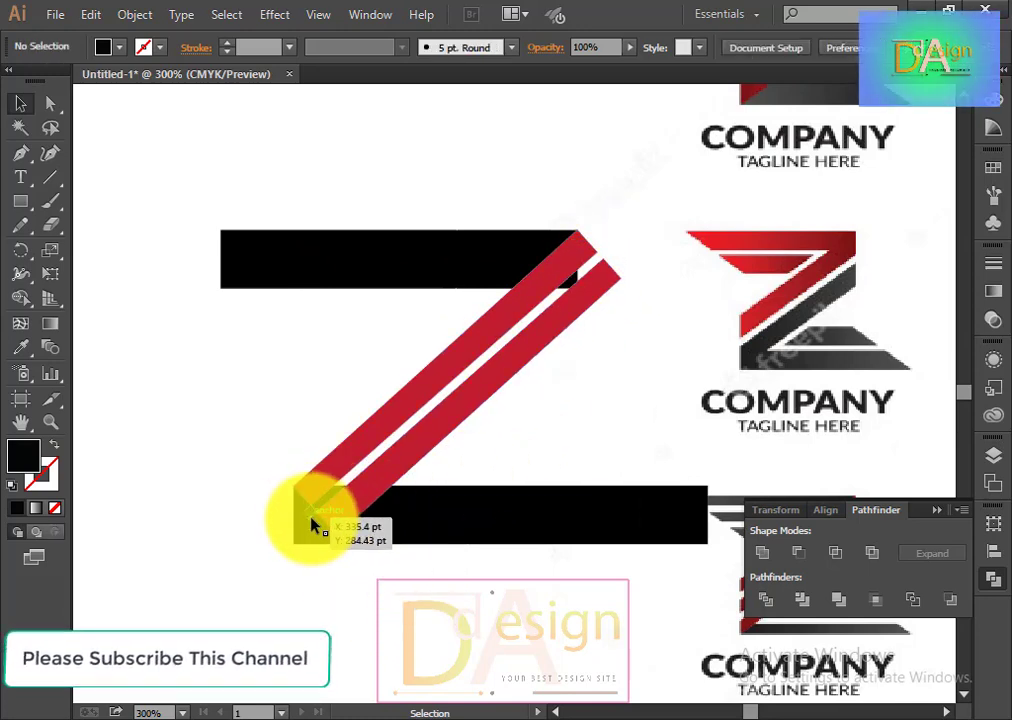
Delete the leftover piece at the bottom corner and check the bottom black bar.
{"action": "left_click", "coordinate": [308, 517]}
{"action": "key", "text": "Delete"}
{"action": "left_click", "coordinate": [472, 525]}
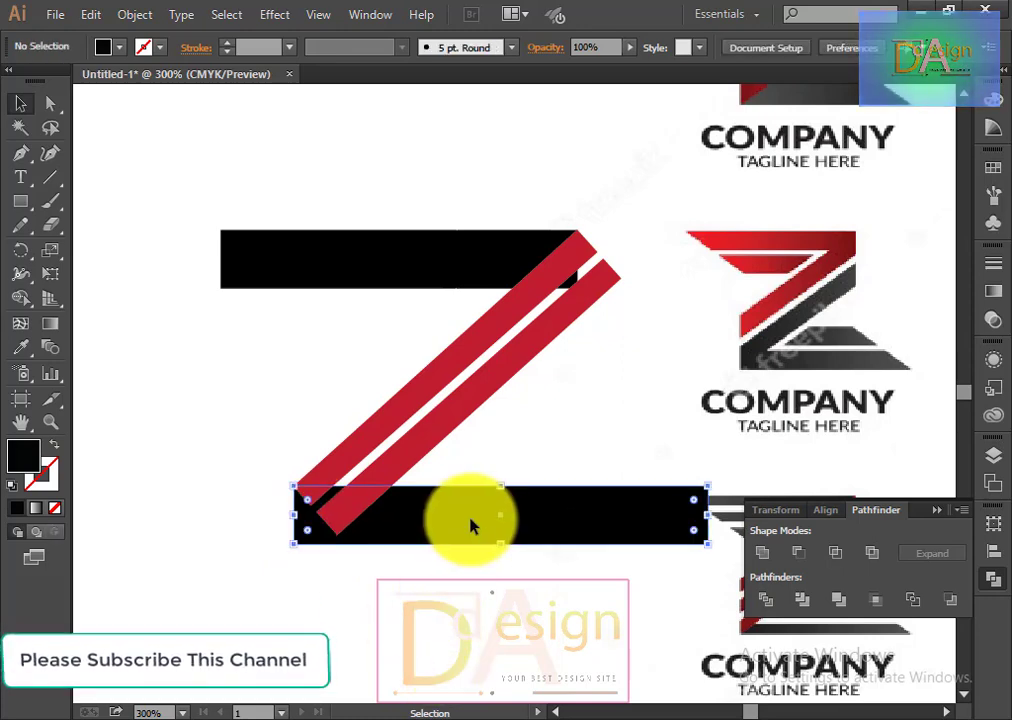
{"action": "left_click", "coordinate": [497, 626]}
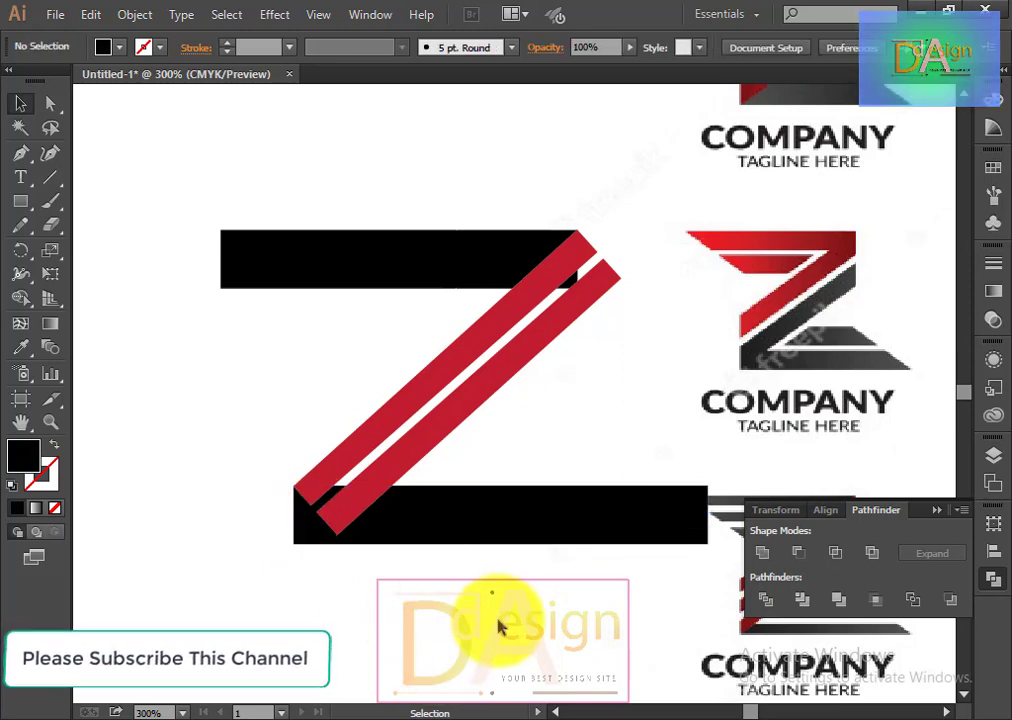
Shorten the left red stripe from its top-right handle and nudge it down-left.
{"action": "left_click", "coordinate": [369, 426]}
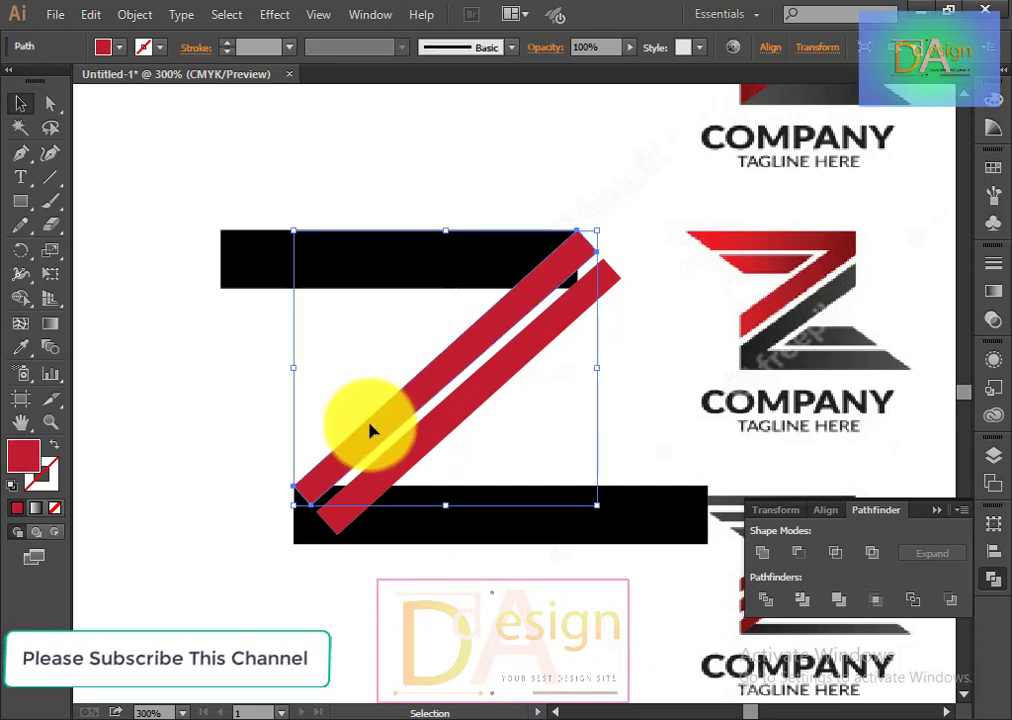
{"action": "left_click_drag", "start_coordinate": [598, 234], "coordinate": [557, 268]}
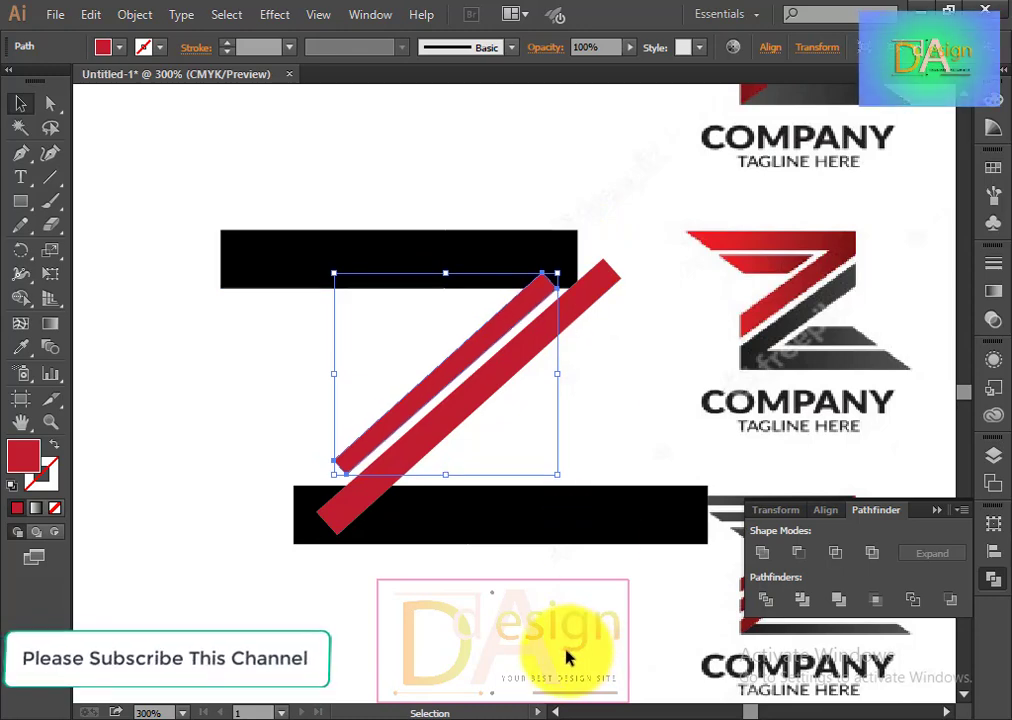
{"action": "key", "text": "Left"}
{"action": "key", "text": "Left"}
{"action": "key", "text": "Down"}
{"action": "key", "text": "Down"}
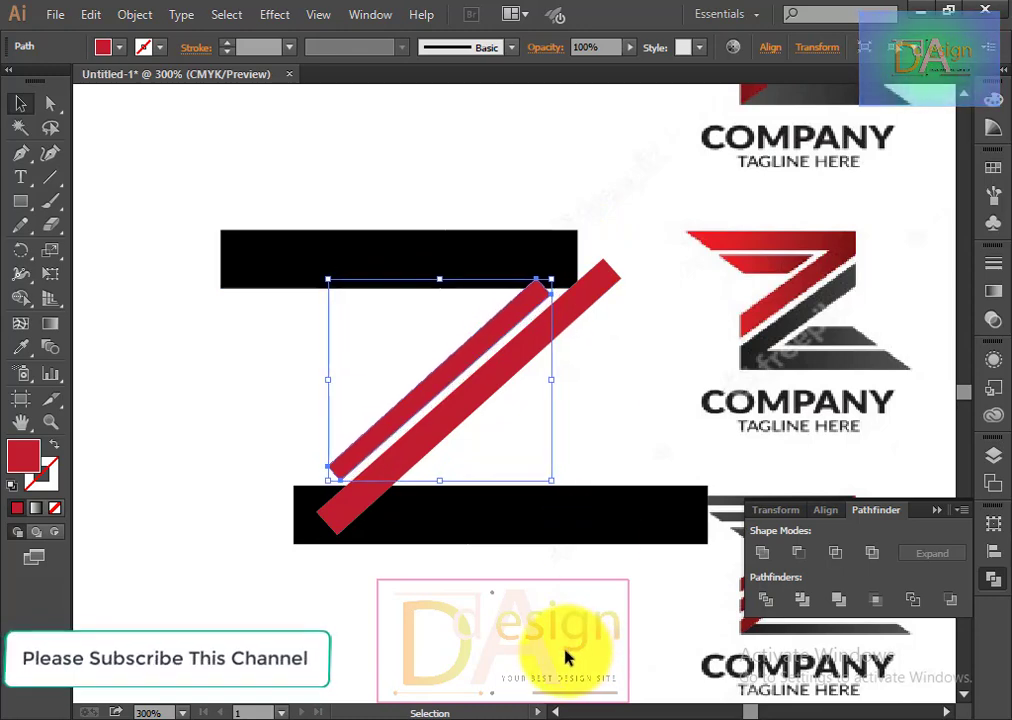
{"action": "left_click", "coordinate": [565, 657]}
Nudge the top black bar right with arrow keys, drag it into place, and heighten it.
{"action": "left_click", "coordinate": [454, 264]}
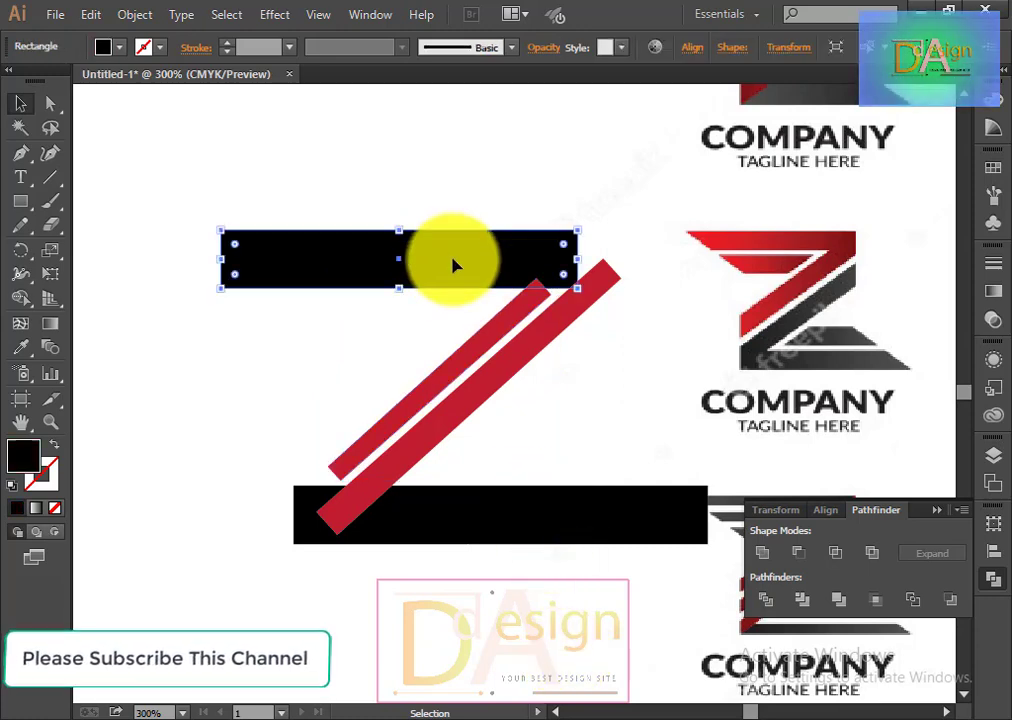
{"action": "key", "text": "Up"}
{"action": "key", "text": "Right"}
{"action": "key", "text": "Right"}
{"action": "key", "text": "Right"}
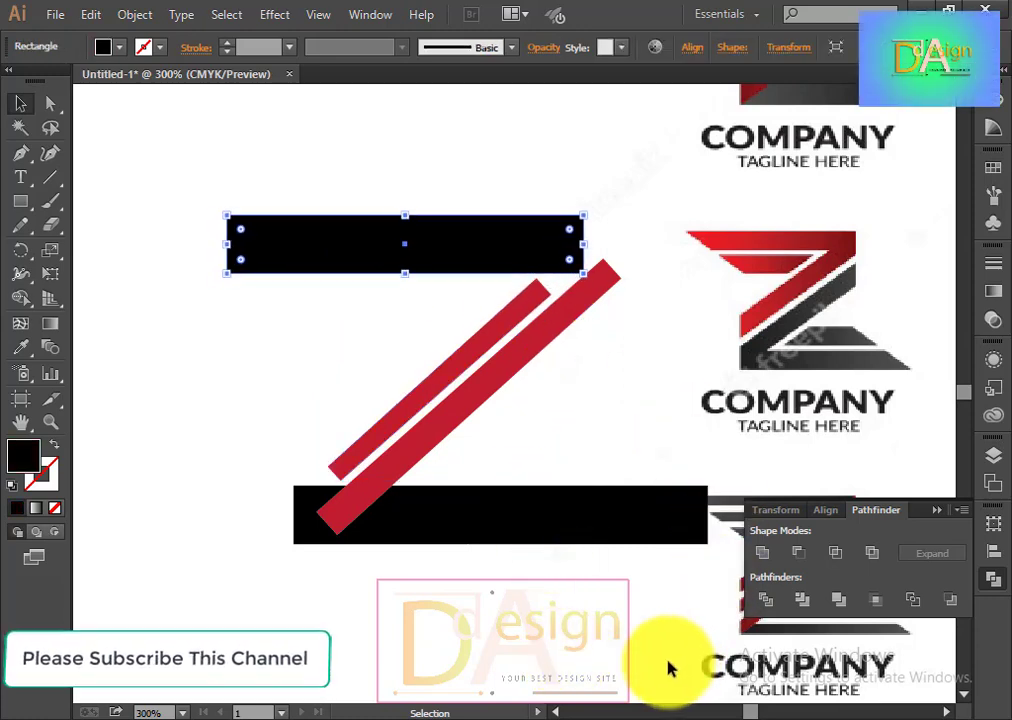
{"action": "key", "text": "Right"}
{"action": "key", "text": "Right"}
{"action": "key", "text": "Right"}
{"action": "key", "text": "Right"}
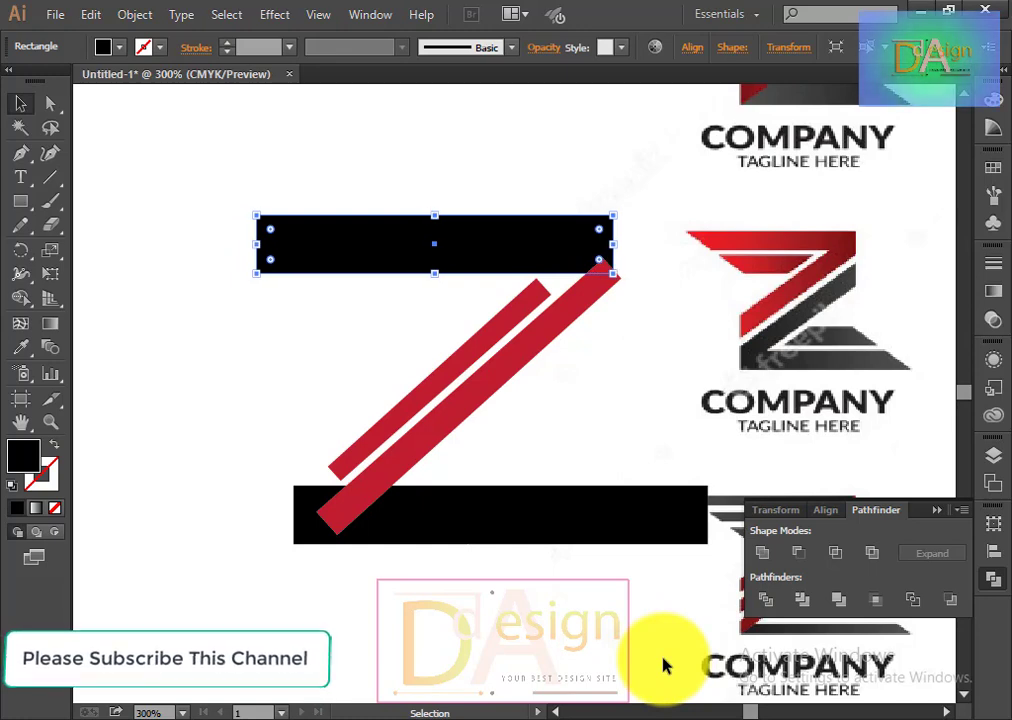
{"action": "key", "text": "Up"}
{"action": "key", "text": "Left"}
{"action": "key", "text": "Left"}
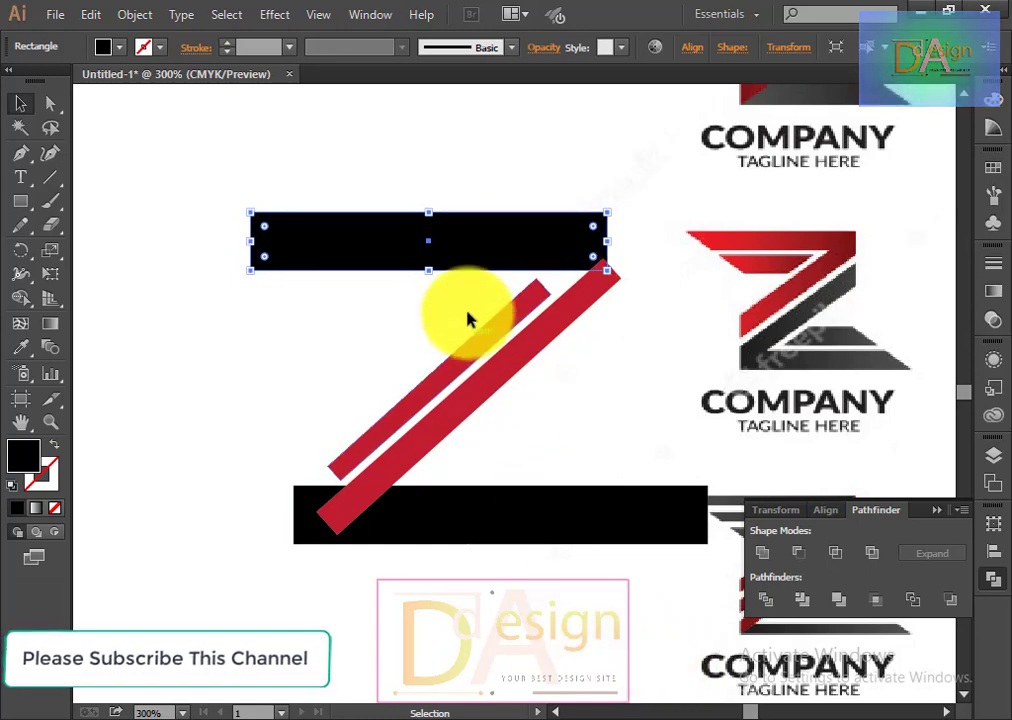
{"action": "mouse_move", "coordinate": [478, 247]}
{"action": "left_mouse_down"}
{"action": "mouse_move", "coordinate": [455, 247]}
{"action": "mouse_move", "coordinate": [519, 243]}
{"action": "mouse_move", "coordinate": [476, 259]}
{"action": "left_mouse_up"}
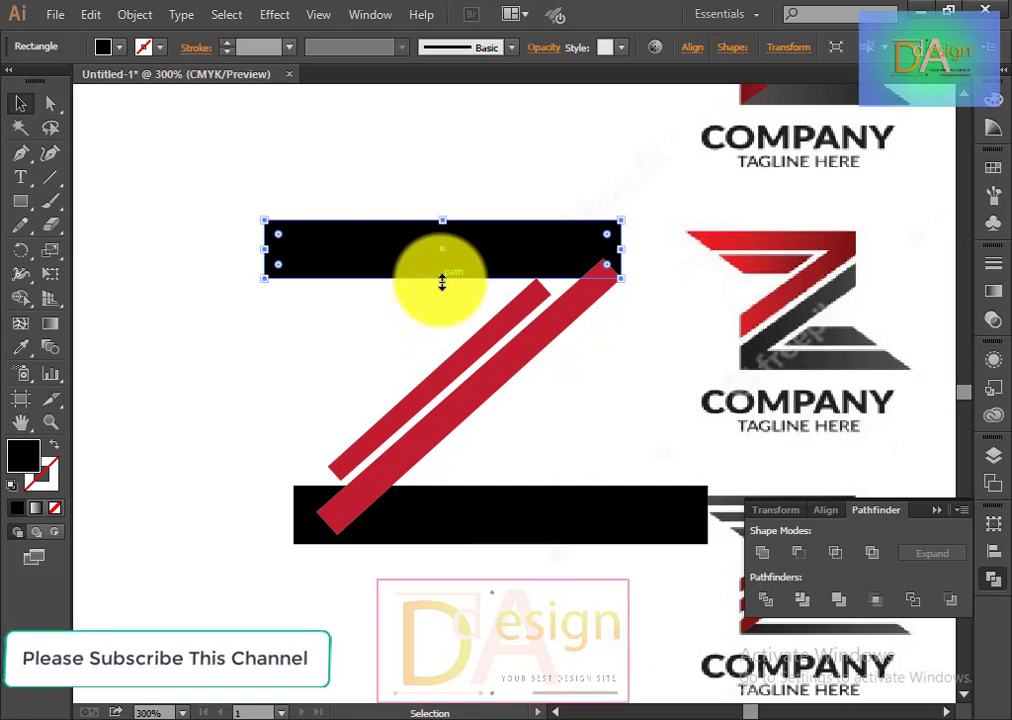
{"action": "left_click_drag", "start_coordinate": [442, 283], "coordinate": [442, 317]}
Make the top black bar taller and resize the long red stripe, shifting it down-left.
{"action": "mouse_move", "coordinate": [470, 271]}
{"action": "left_mouse_down"}
{"action": "mouse_move", "coordinate": [445, 262]}
{"action": "mouse_move", "coordinate": [463, 246]}
{"action": "left_mouse_up"}
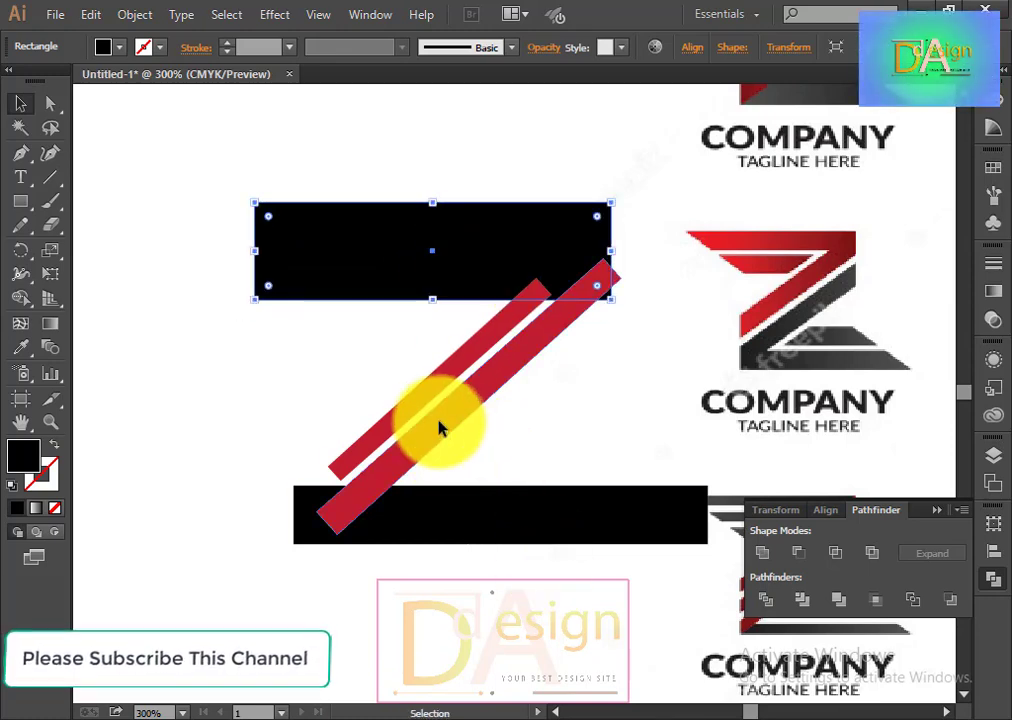
{"action": "left_click", "coordinate": [440, 428]}
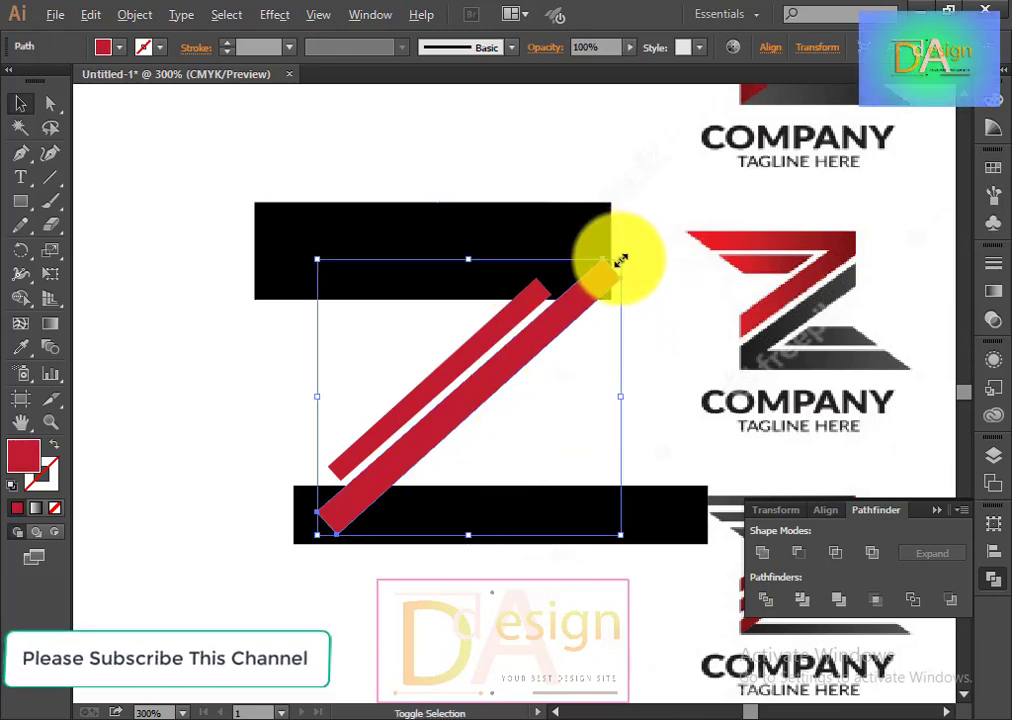
{"action": "left_click_drag", "start_coordinate": [620, 260], "coordinate": [597, 286]}
{"action": "mouse_move", "coordinate": [515, 391]}
{"action": "left_mouse_down"}
{"action": "mouse_move", "coordinate": [457, 410]}
{"action": "mouse_move", "coordinate": [443, 438]}
{"action": "left_mouse_up"}
{"action": "left_click", "coordinate": [585, 434]}
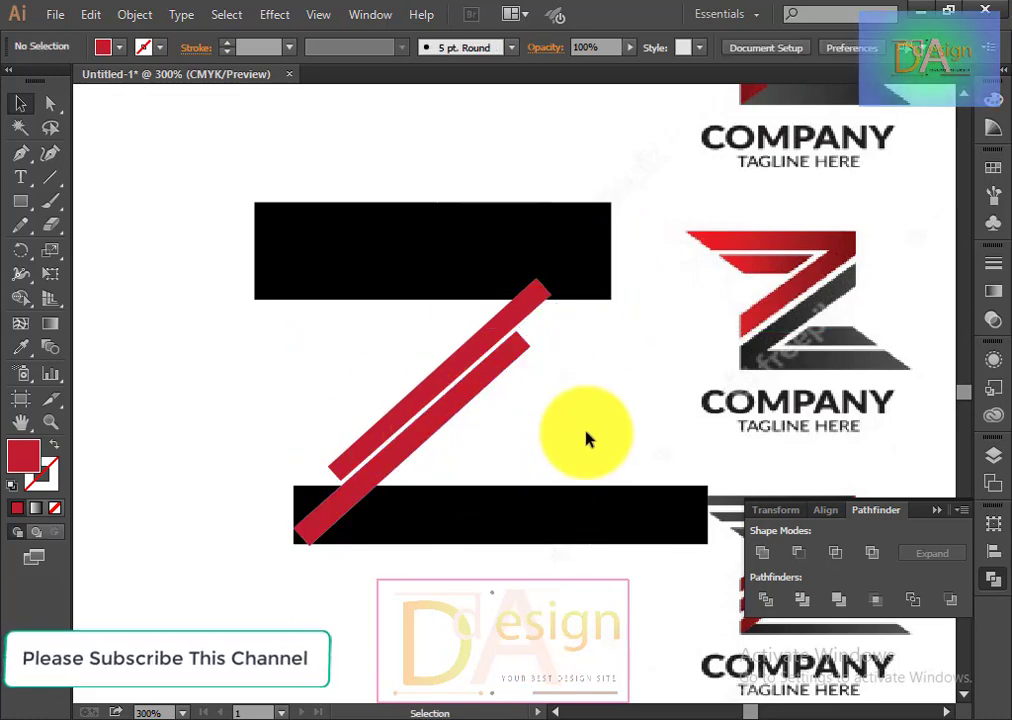
Enlarge the shorter red stripe and move it up to the top bar's right corner.
{"action": "left_click", "coordinate": [497, 337]}
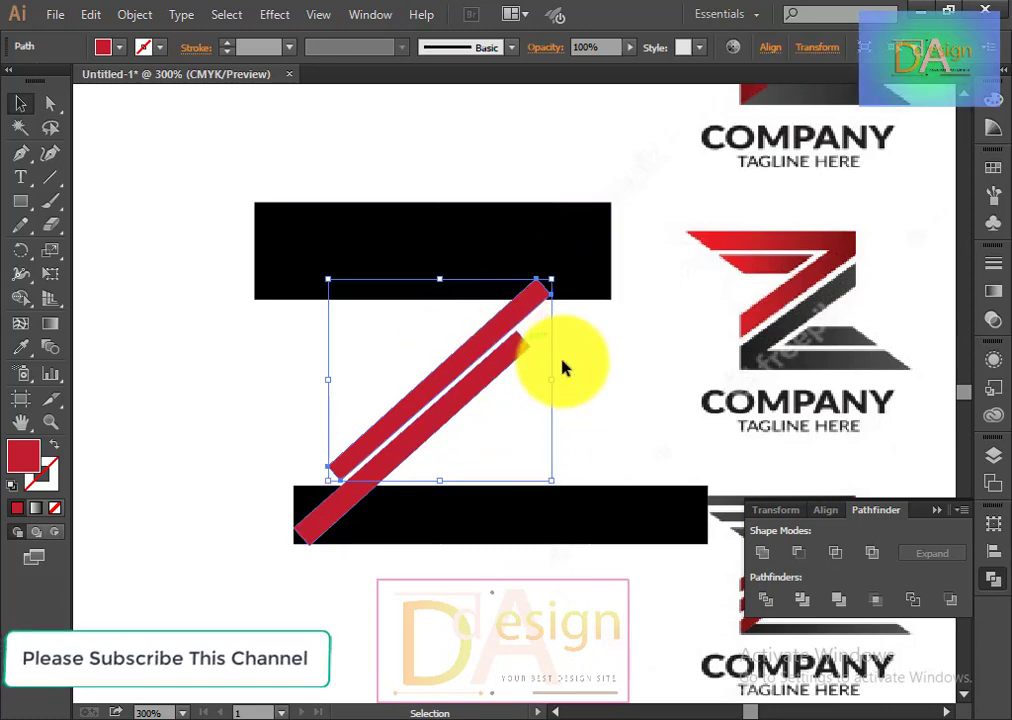
{"action": "mouse_move", "coordinate": [551, 280]}
{"action": "left_mouse_down"}
{"action": "mouse_move", "coordinate": [568, 250]}
{"action": "mouse_move", "coordinate": [594, 237]}
{"action": "mouse_move", "coordinate": [576, 253]}
{"action": "left_mouse_up"}
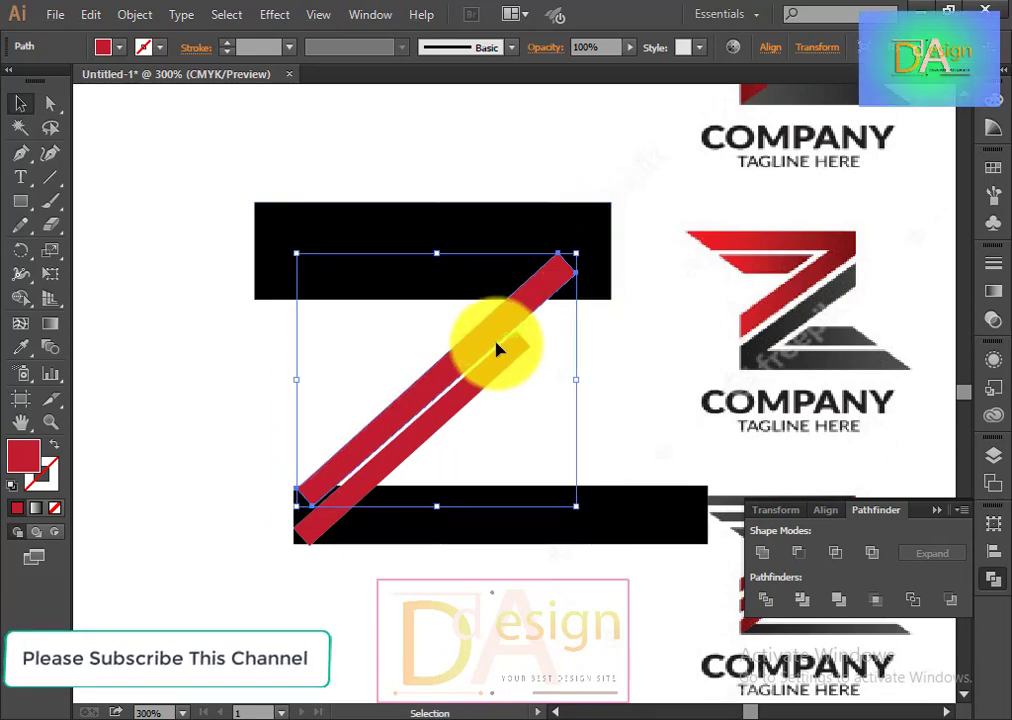
{"action": "left_click_drag", "start_coordinate": [497, 348], "coordinate": [534, 298]}
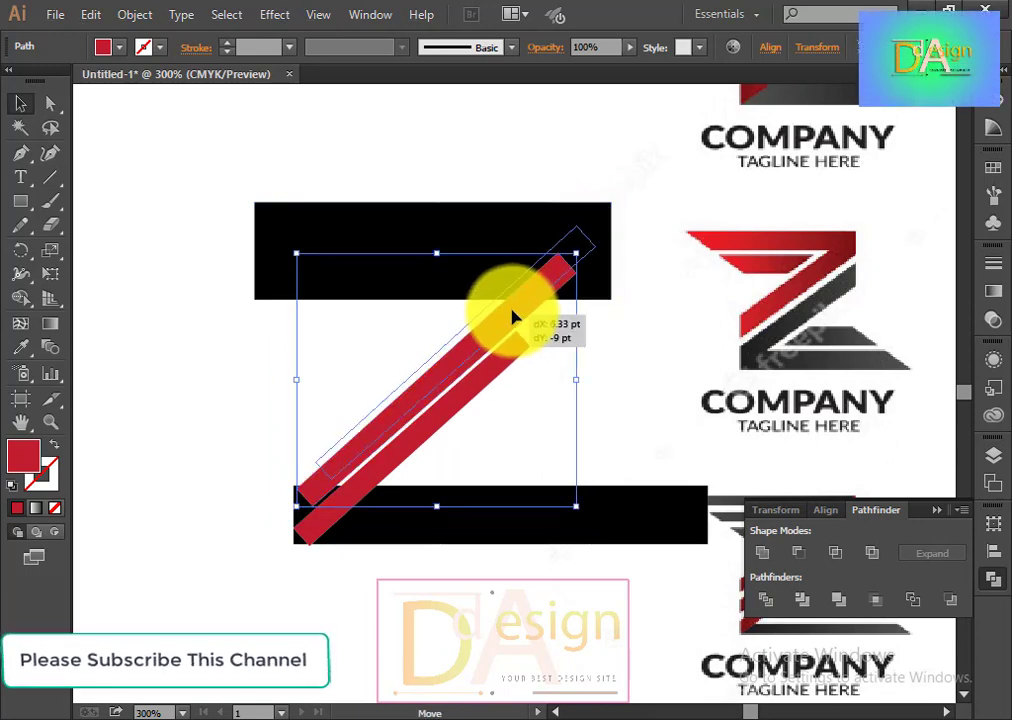
{"action": "left_click", "coordinate": [632, 424]}
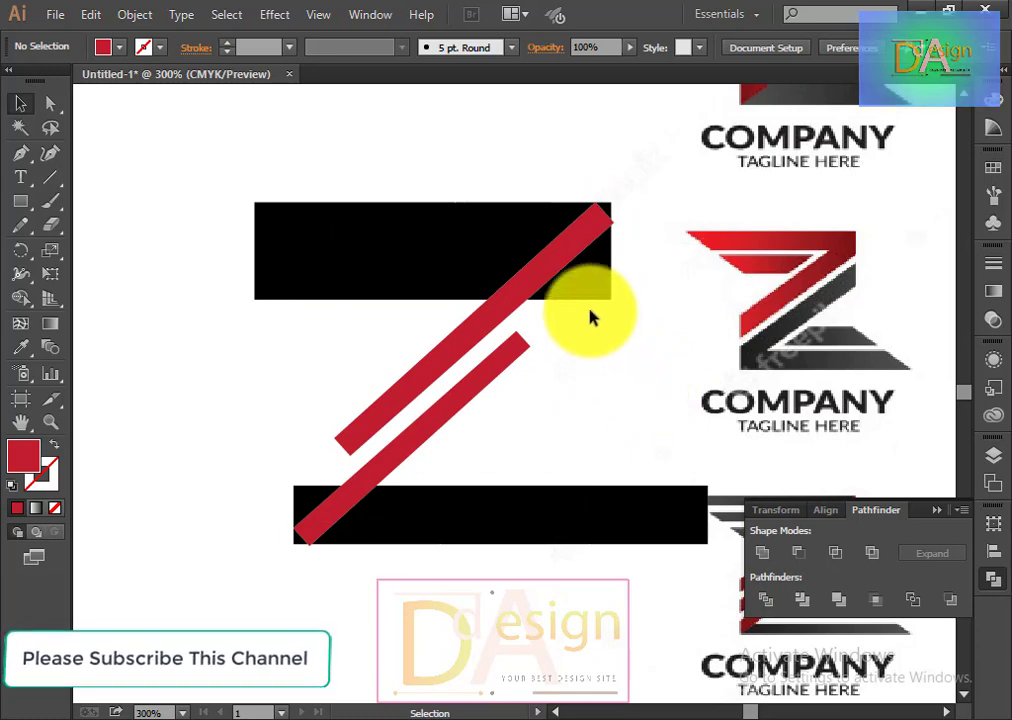
{"action": "left_click_drag", "start_coordinate": [540, 284], "coordinate": [544, 281]}
{"action": "left_click", "coordinate": [667, 462]}
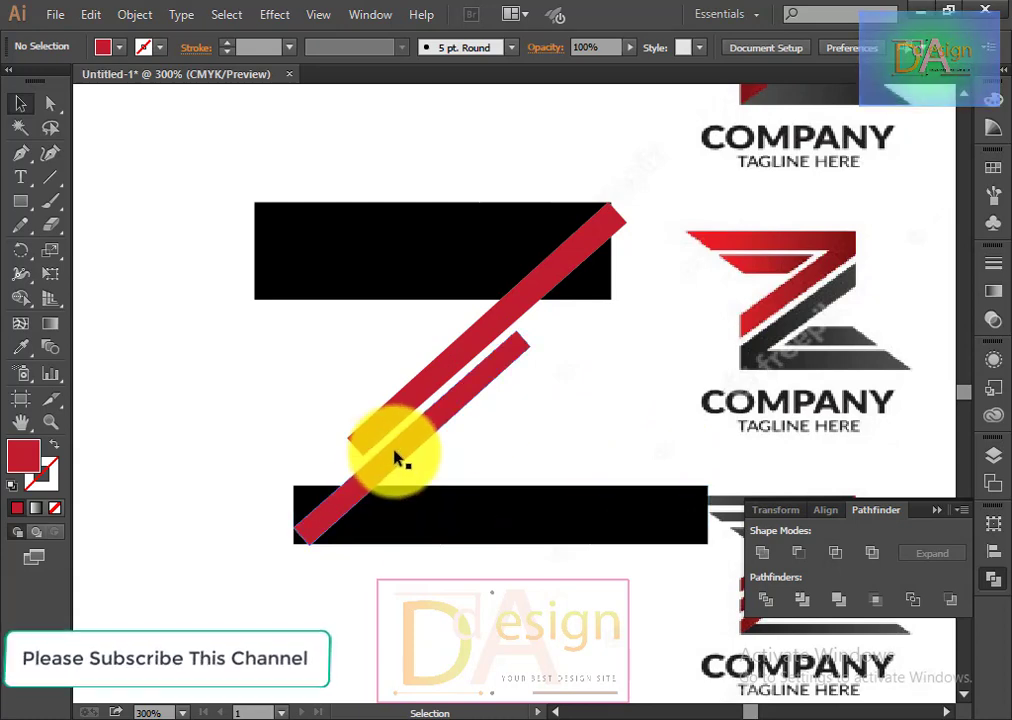
{"action": "left_click_drag", "start_coordinate": [397, 457], "coordinate": [381, 457]}
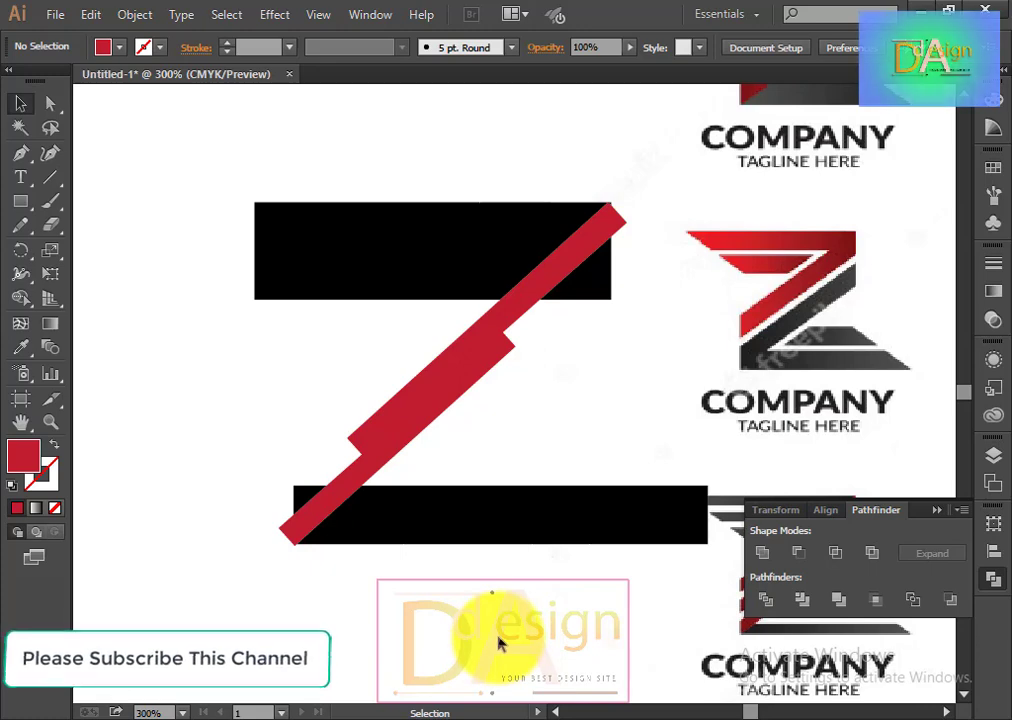
Nudge the bottom black bar and the lower red stripe down.
{"action": "left_click", "coordinate": [455, 512]}
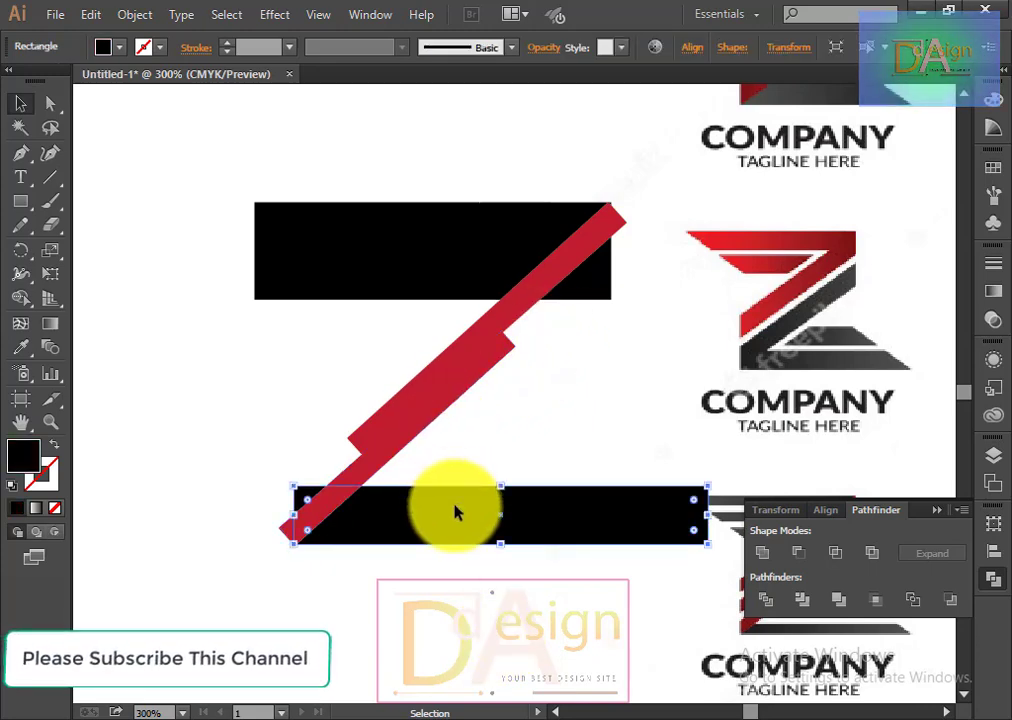
{"action": "key", "text": "Down"}
{"action": "key", "text": "Down"}
{"action": "key", "text": "Down"}
{"action": "key", "text": "Down"}
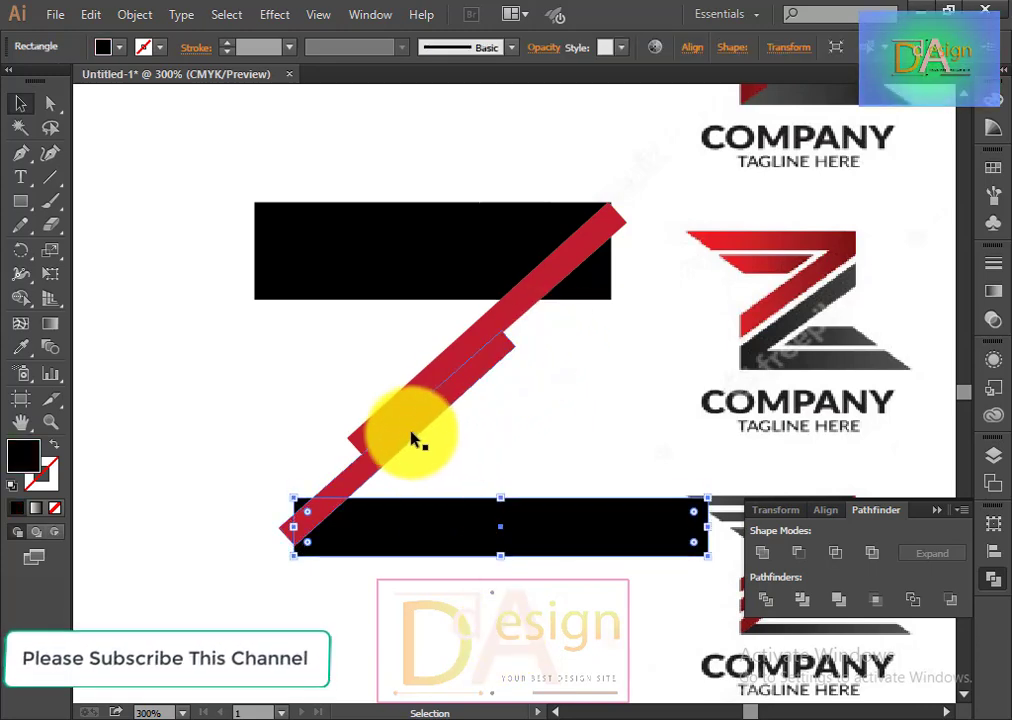
{"action": "left_click", "coordinate": [411, 440]}
{"action": "key", "text": "Down"}
{"action": "key", "text": "Down"}
{"action": "key", "text": "Down"}
{"action": "key", "text": "Down"}
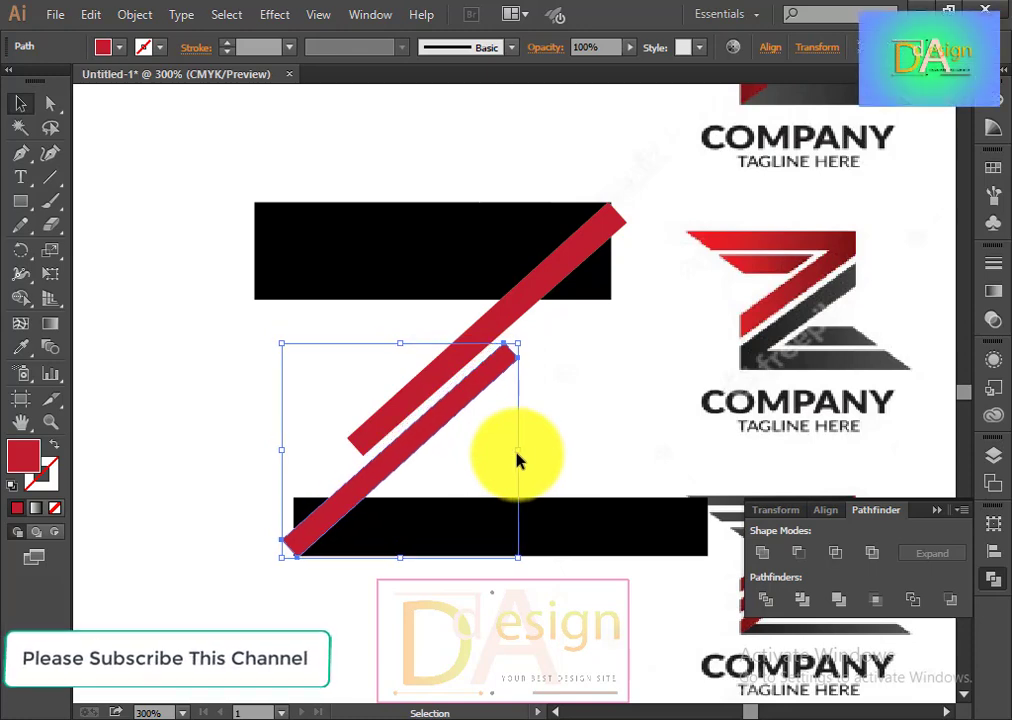
{"action": "left_click", "coordinate": [556, 475]}
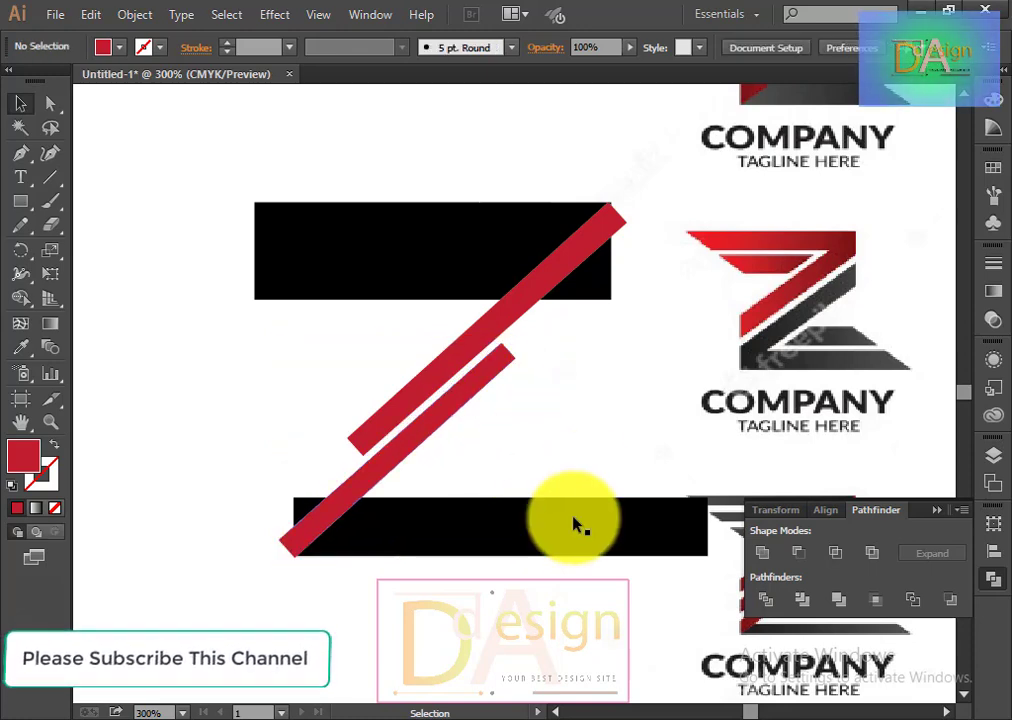
Thin the bottom and top black bars by dragging their inner edge handles.
{"action": "left_click", "coordinate": [560, 530]}
{"action": "left_click_drag", "start_coordinate": [501, 497], "coordinate": [496, 527]}
{"action": "left_click", "coordinate": [549, 445]}
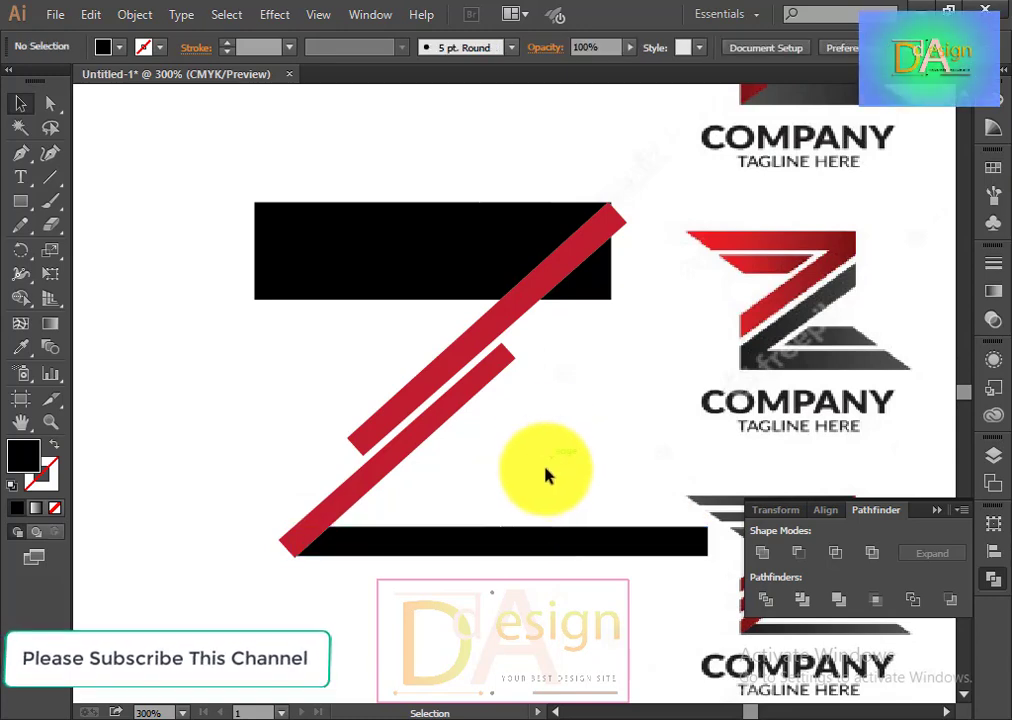
{"action": "left_click", "coordinate": [537, 556]}
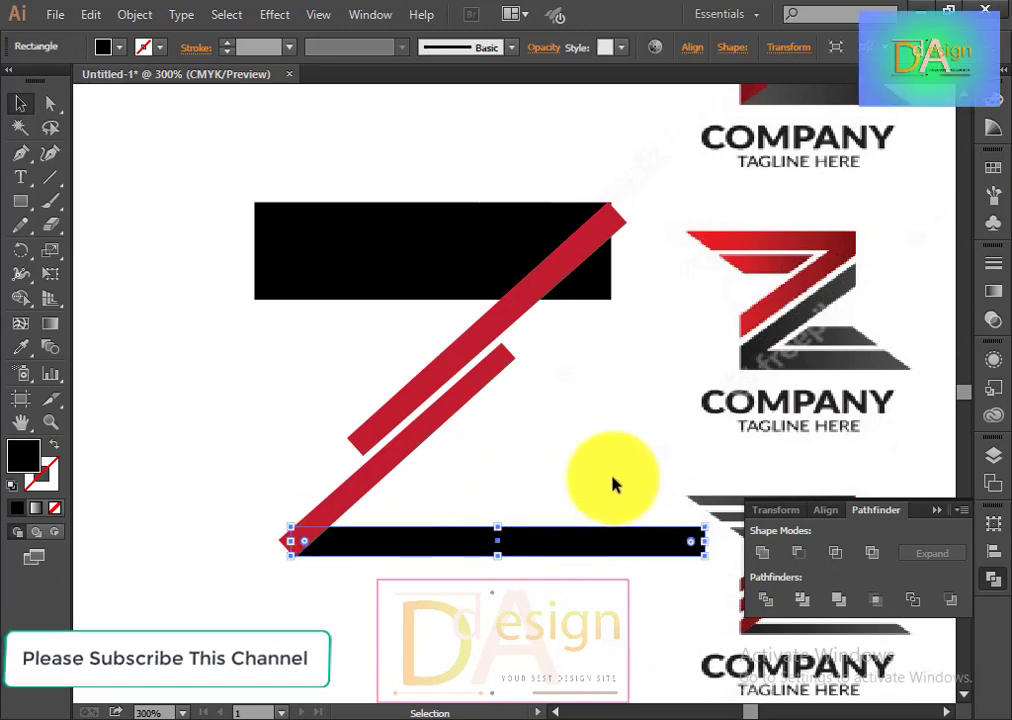
{"action": "left_click", "coordinate": [575, 475]}
{"action": "left_click", "coordinate": [546, 537]}
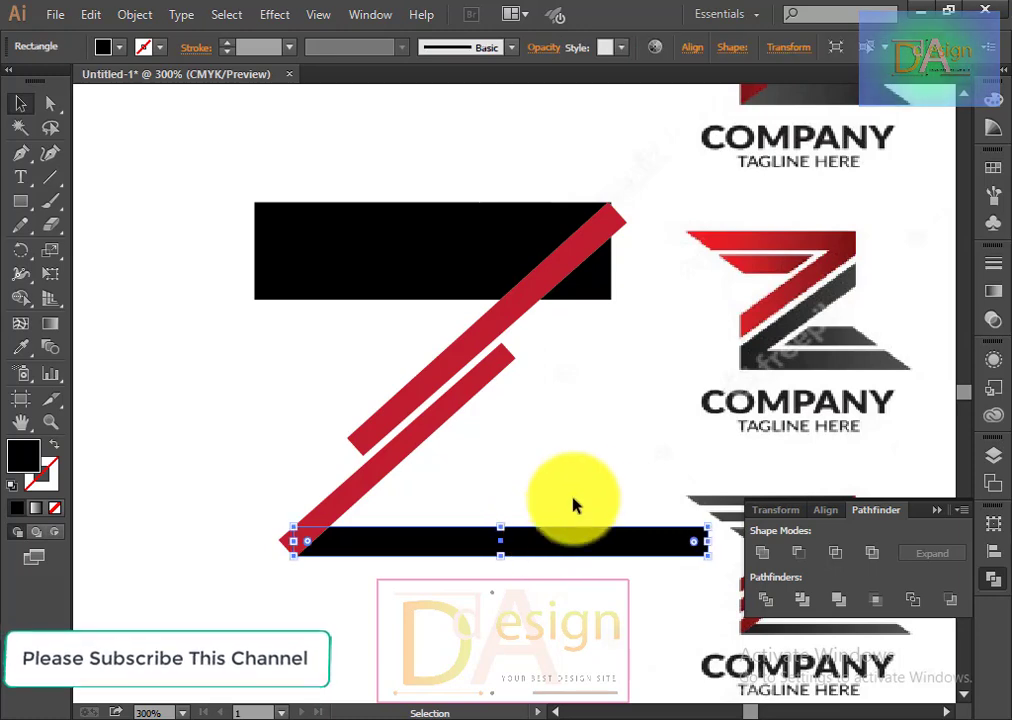
{"action": "left_click", "coordinate": [576, 506]}
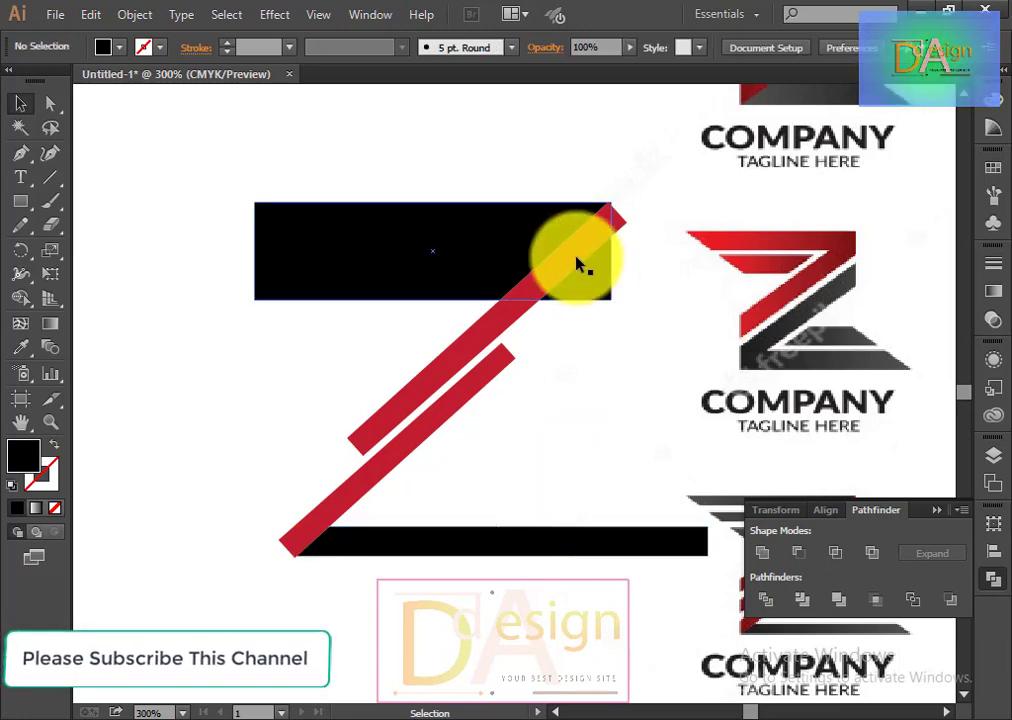
{"action": "left_click", "coordinate": [427, 270]}
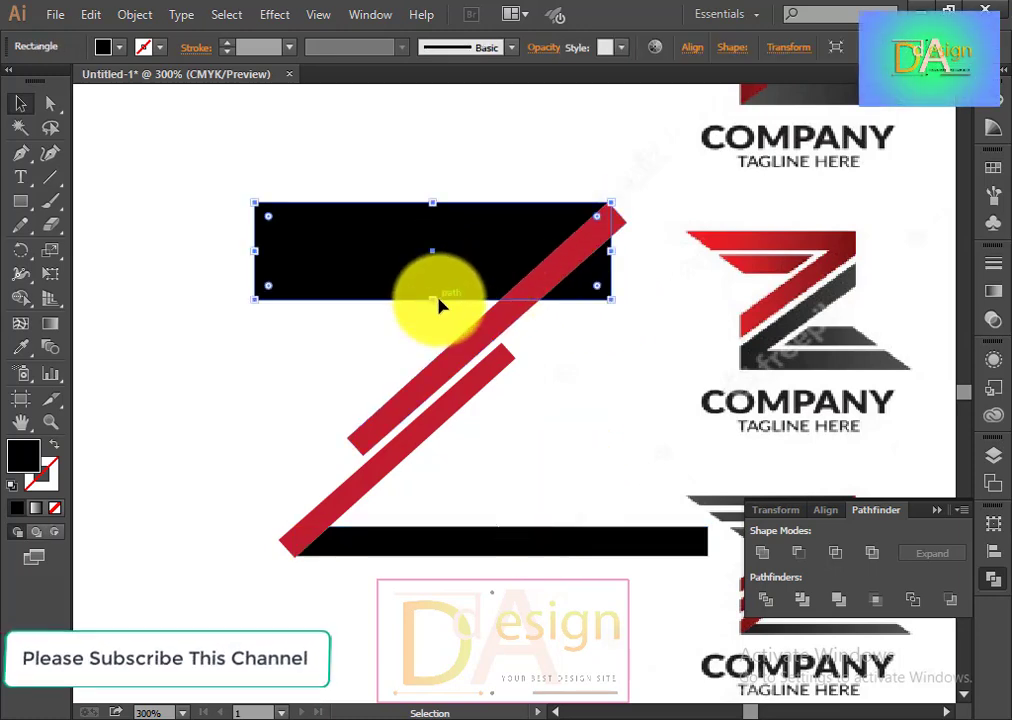
{"action": "left_click_drag", "start_coordinate": [432, 301], "coordinate": [430, 234]}
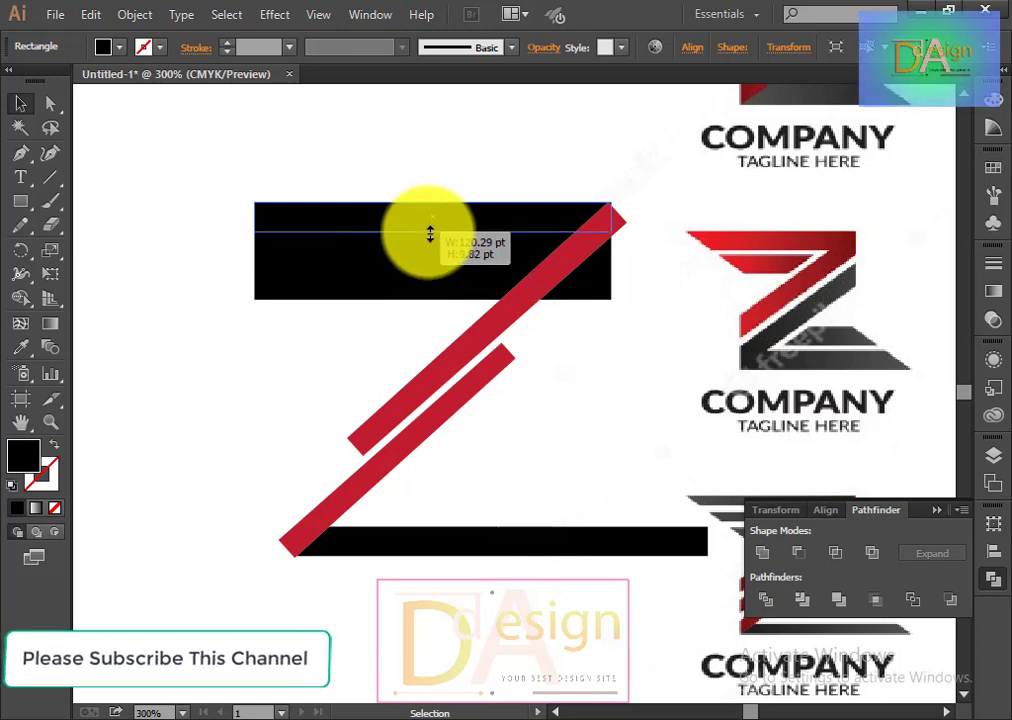
{"action": "left_click", "coordinate": [605, 368]}
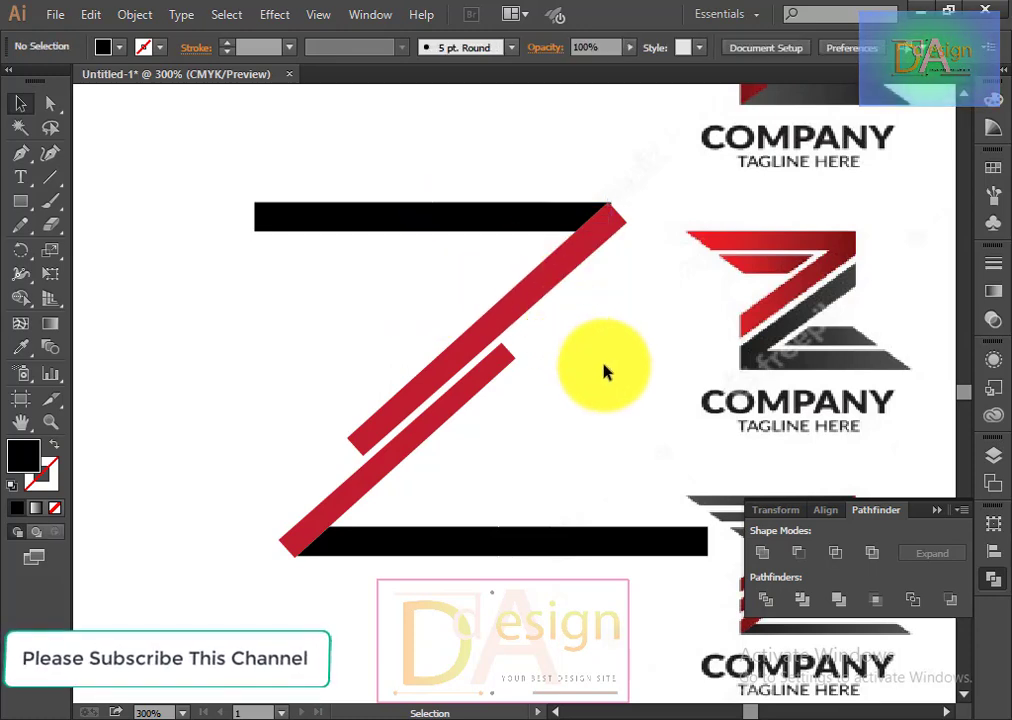
Lengthen the lower red diagonal bar up toward the top black bar.
{"action": "left_click", "coordinate": [478, 380]}
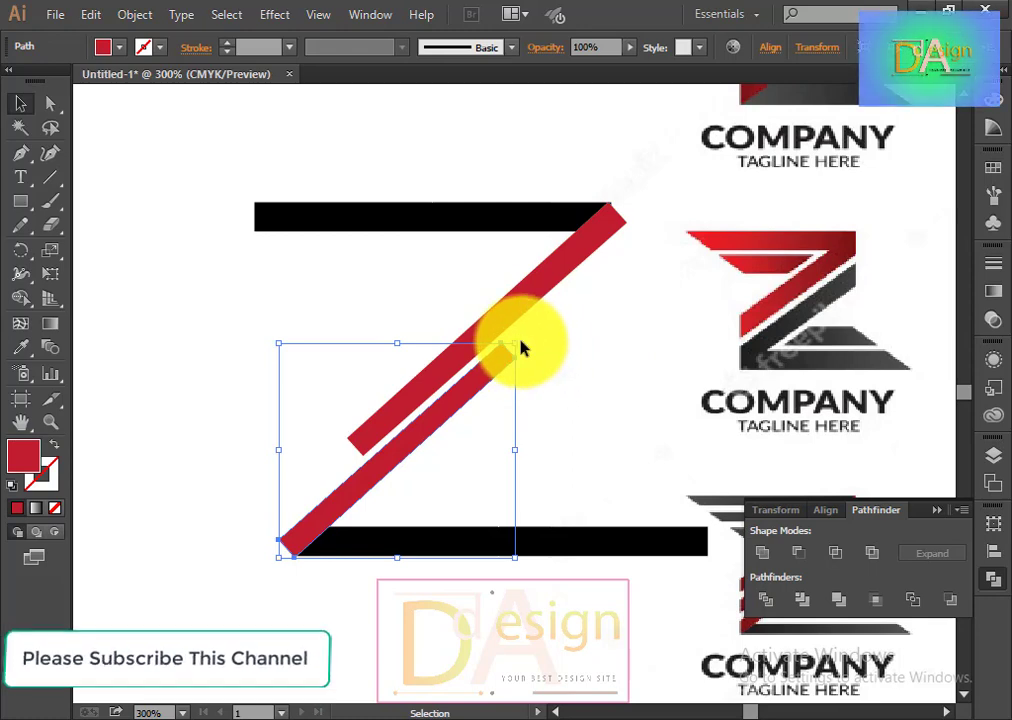
{"action": "mouse_move", "coordinate": [515, 344]}
{"action": "left_mouse_down"}
{"action": "mouse_move", "coordinate": [556, 296]}
{"action": "mouse_move", "coordinate": [629, 250]}
{"action": "left_mouse_up"}
{"action": "left_click", "coordinate": [662, 378]}
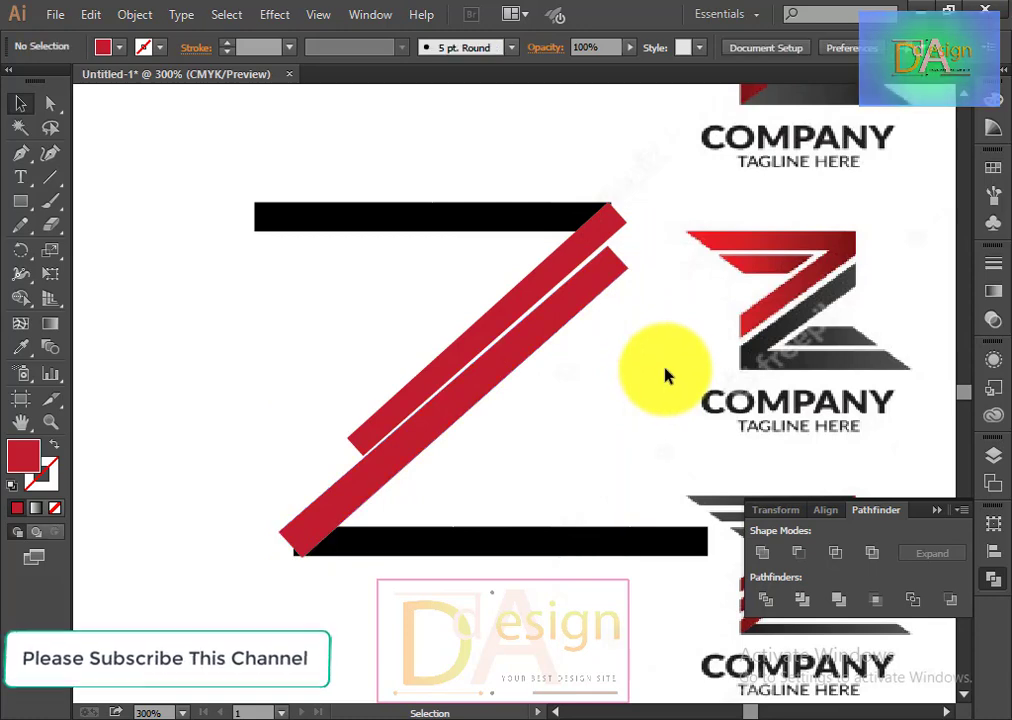
Stretch the upper red bar down-left to the bottom bar, nudging it slightly left and up.
{"action": "left_click", "coordinate": [360, 438]}
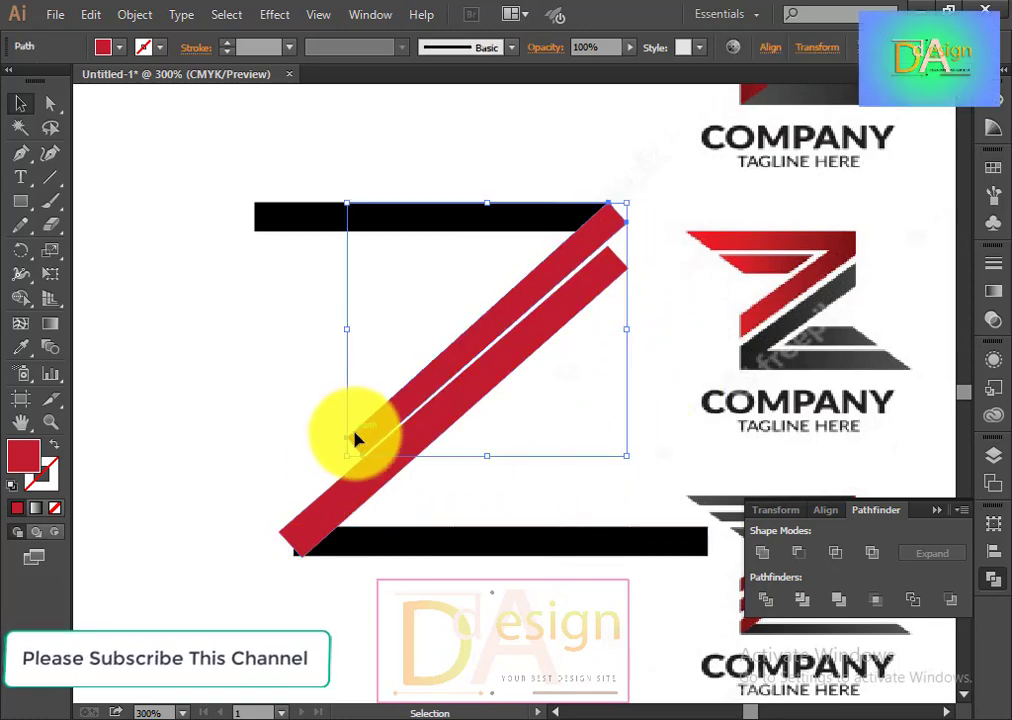
{"action": "left_click_drag", "start_coordinate": [346, 456], "coordinate": [246, 532]}
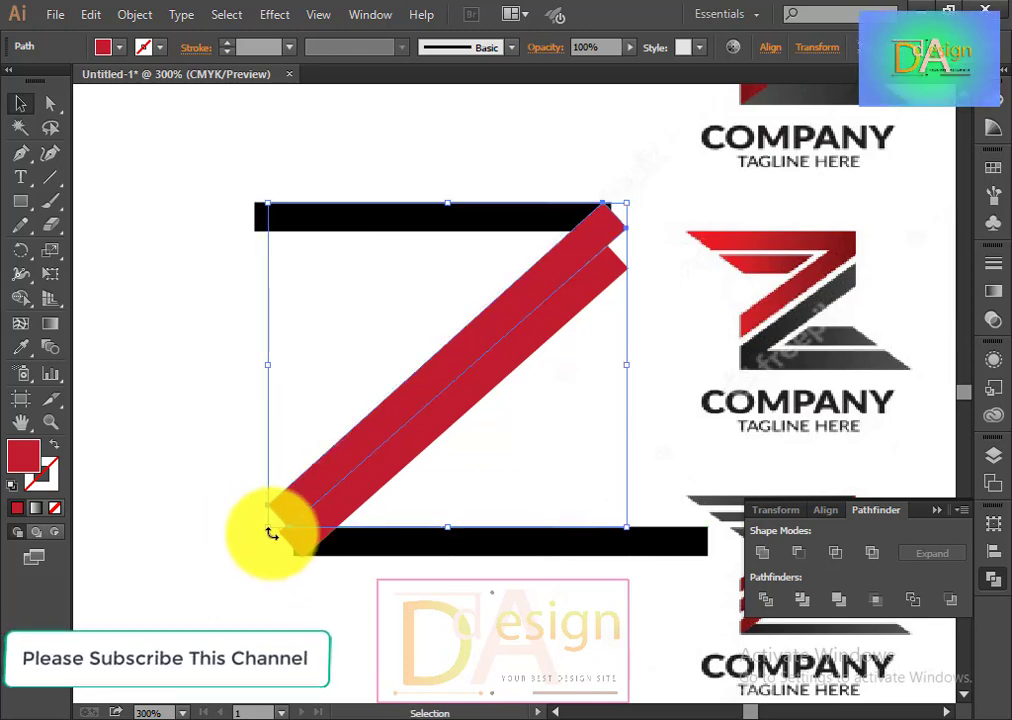
{"action": "key", "text": "Left"}
{"action": "key", "text": "Left"}
{"action": "key", "text": "Left"}
{"action": "key", "text": "Left"}
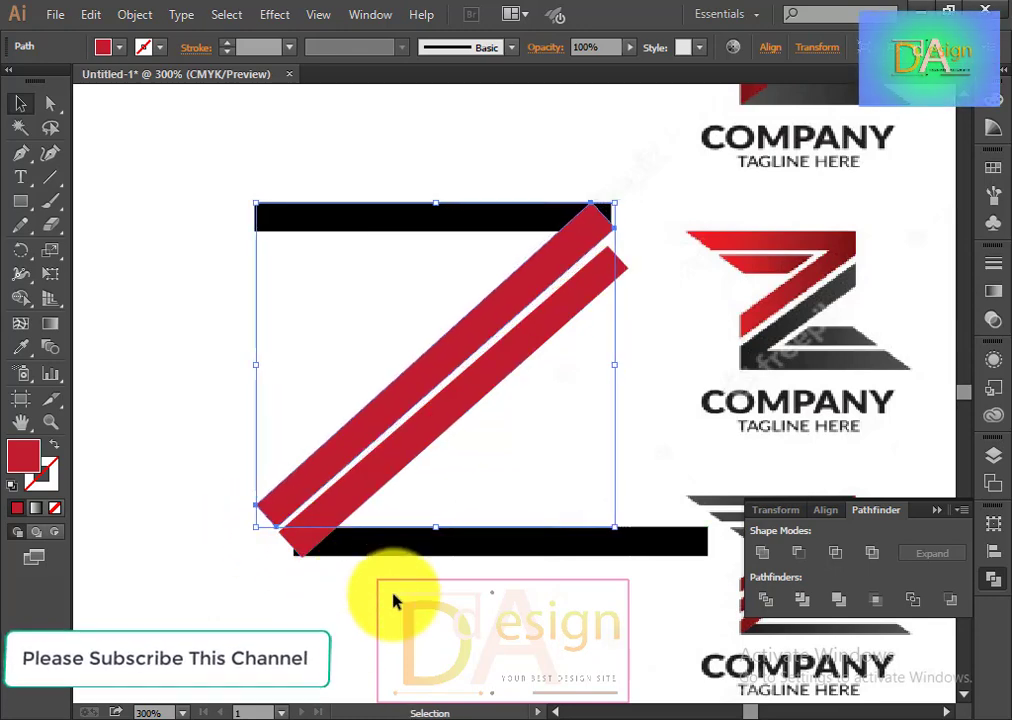
{"action": "key", "text": "Left"}
{"action": "key", "text": "Up"}
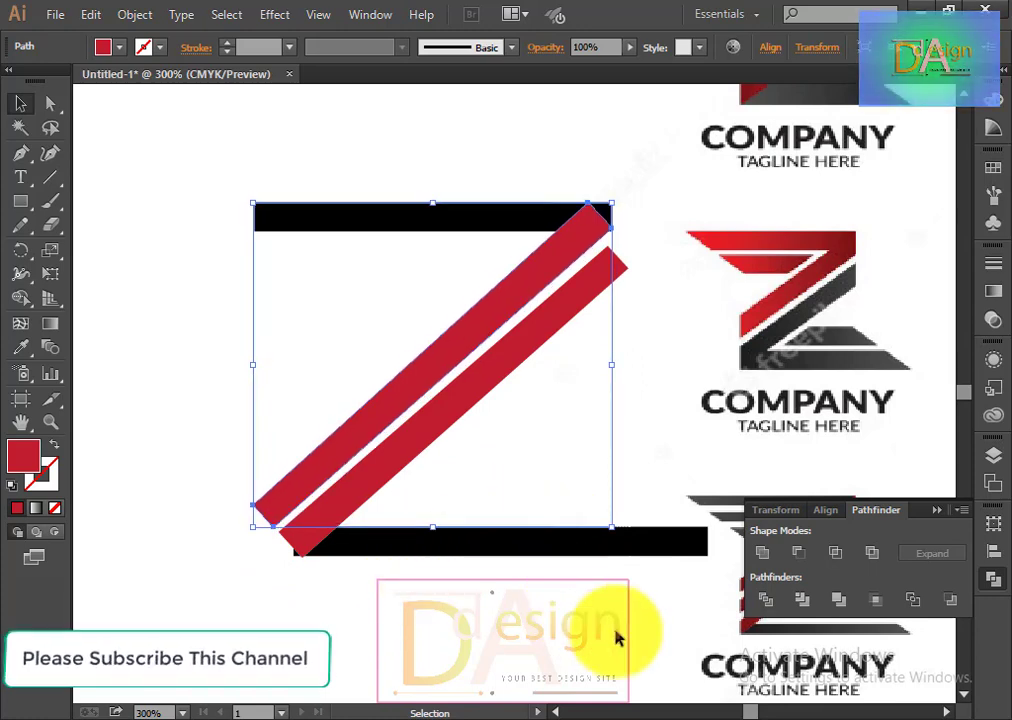
{"action": "left_click", "coordinate": [632, 460]}
{"action": "left_click", "coordinate": [603, 226]}
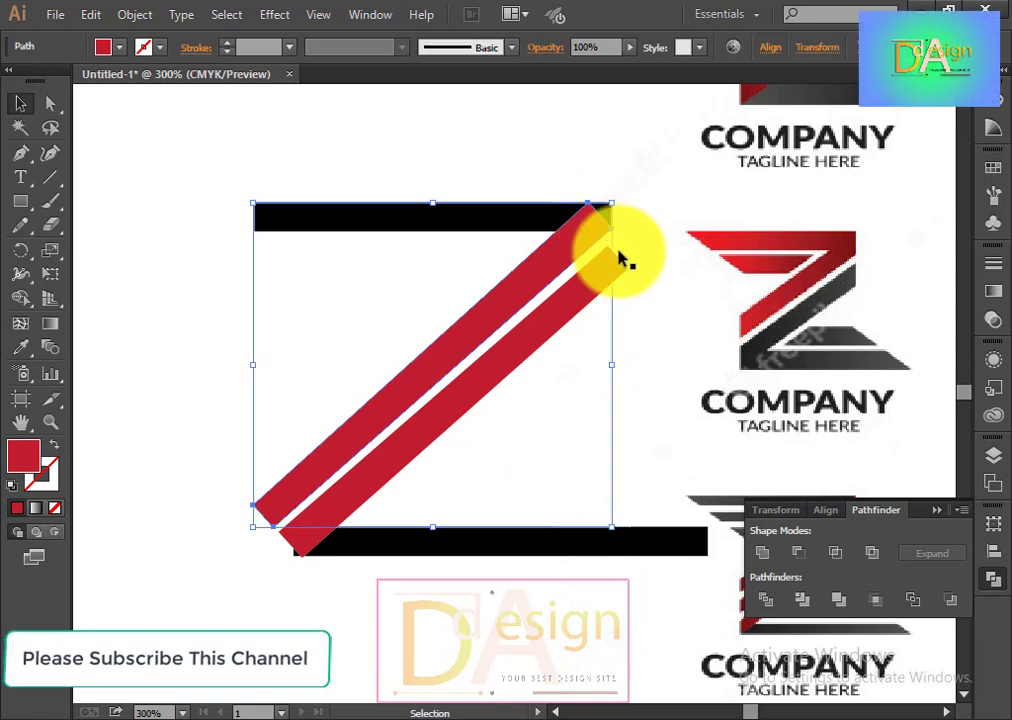
{"action": "left_click", "coordinate": [668, 303]}
Move the upper red bar up so it meets the top bar's end.
{"action": "scroll", "coordinate": [610, 298], "scroll_direction": "up", "scroll_amount": 1, "text": "alt"}
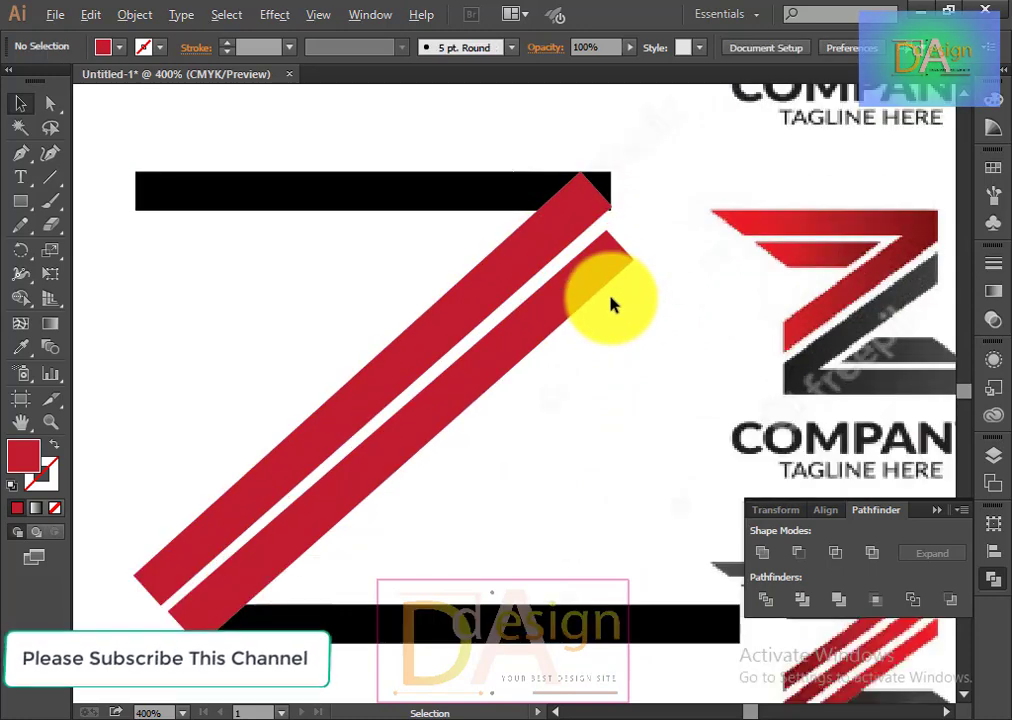
{"action": "scroll", "coordinate": [610, 300], "scroll_direction": "up", "scroll_amount": 1}
{"action": "scroll", "coordinate": [612, 305], "scroll_direction": "up", "scroll_amount": 1}
{"action": "left_click_drag", "start_coordinate": [580, 282], "coordinate": [612, 250]}
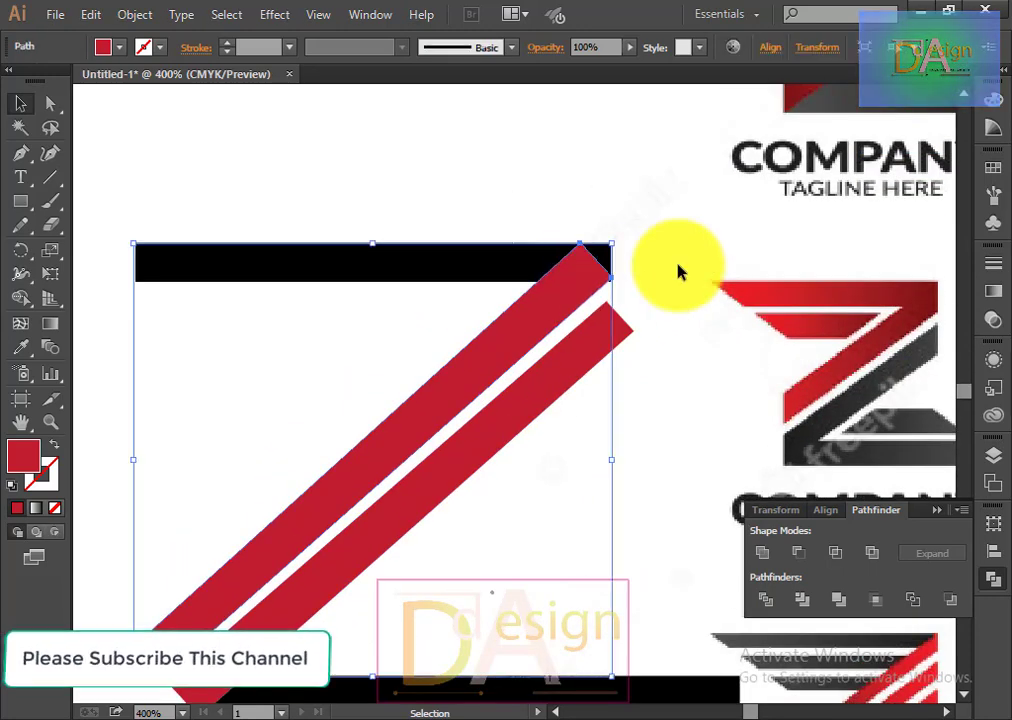
{"action": "left_click", "coordinate": [678, 271]}
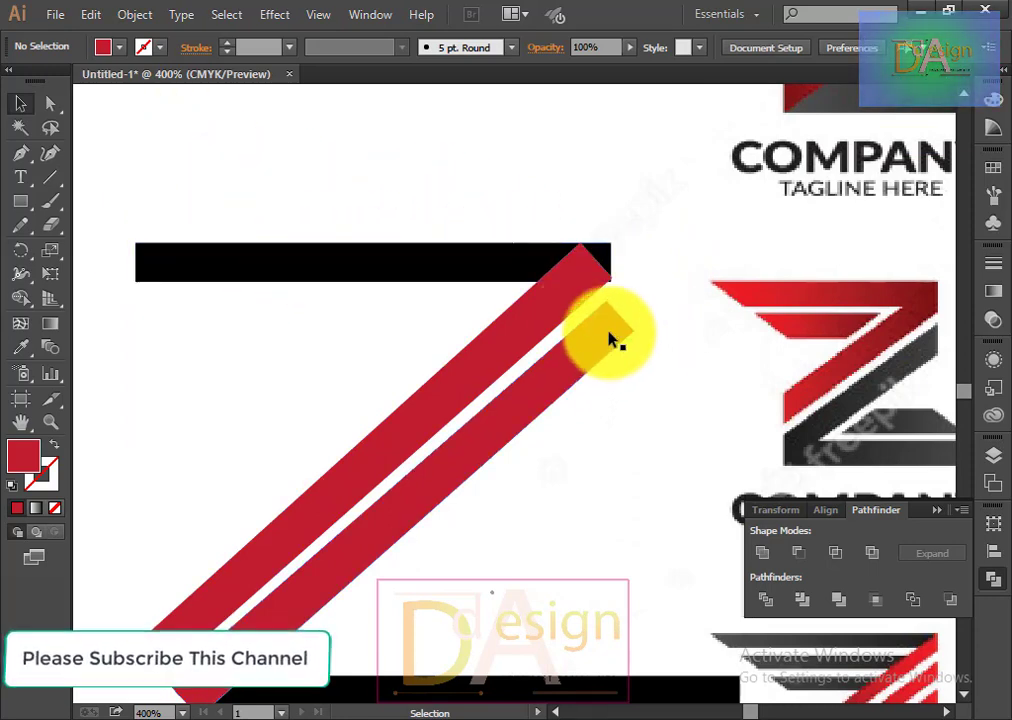
Merge the top bar and upper red diagonal into one shape with Shape Builder.
{"action": "left_click_drag", "start_coordinate": [475, 210], "coordinate": [615, 280]}
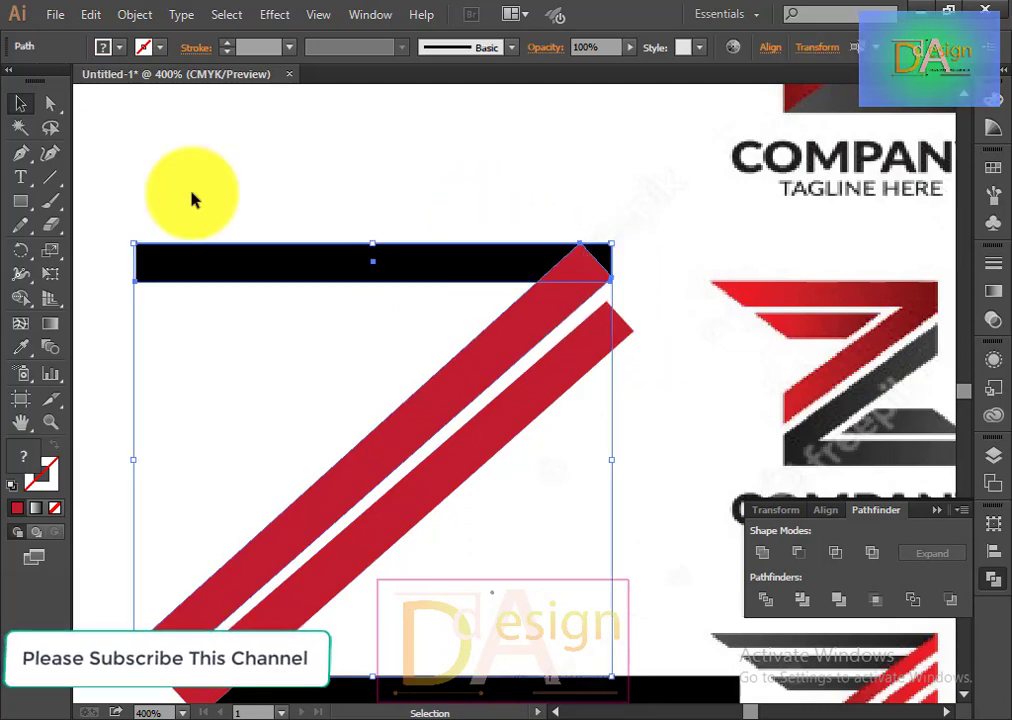
{"action": "left_click", "coordinate": [20, 298]}
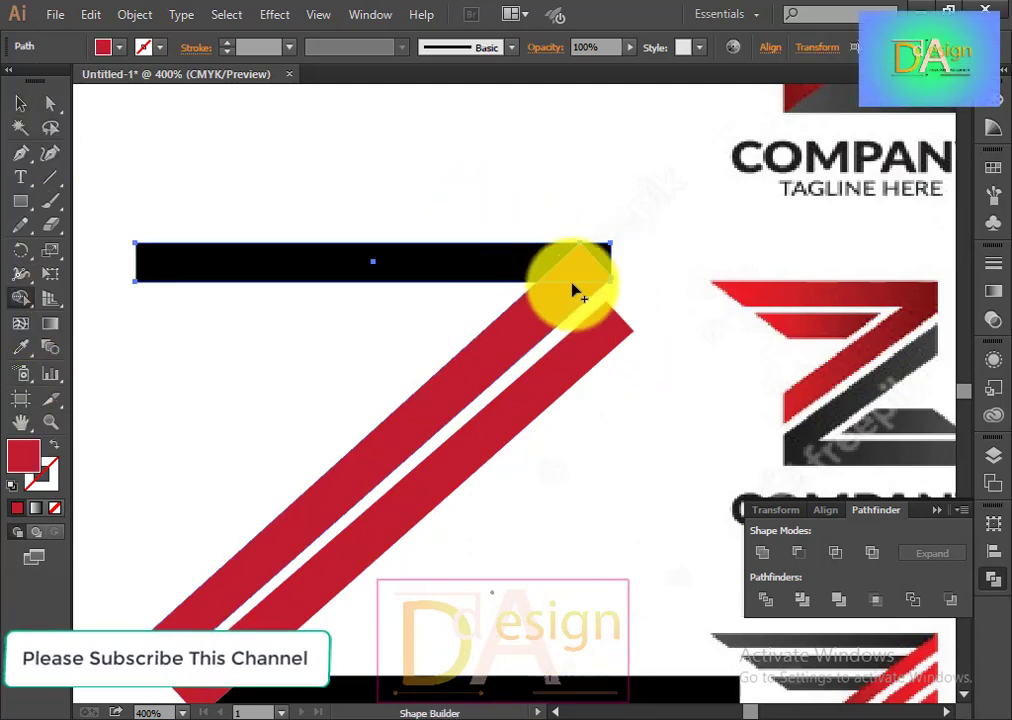
{"action": "left_click_drag", "start_coordinate": [549, 303], "coordinate": [535, 264]}
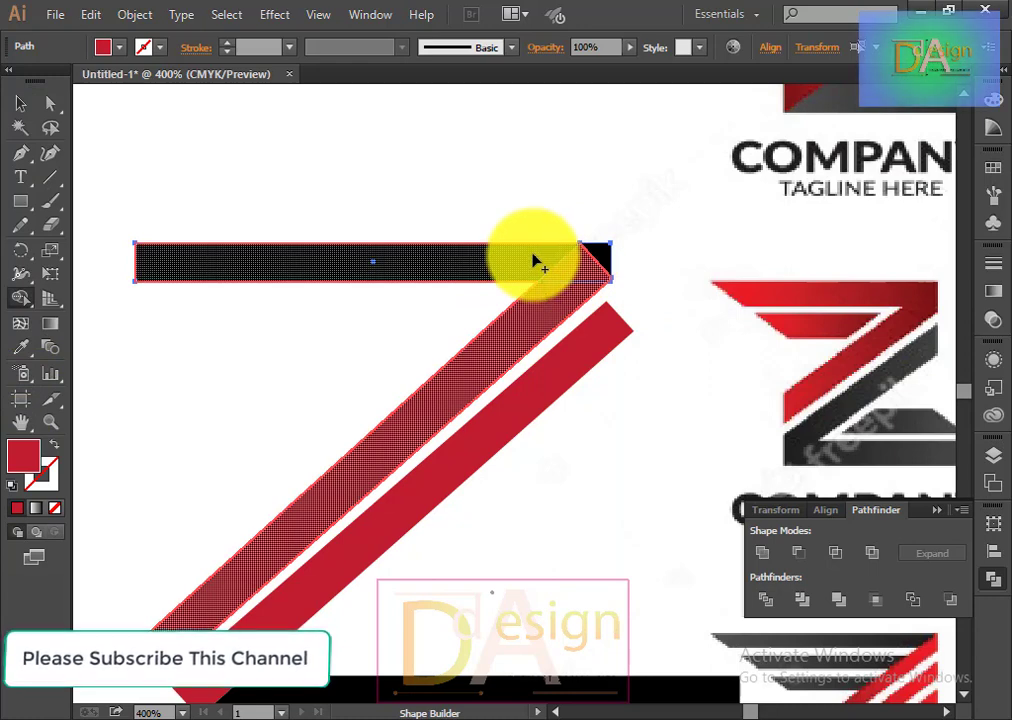
{"action": "left_click", "coordinate": [20, 103]}
{"action": "left_click", "coordinate": [502, 137]}
{"action": "scroll", "coordinate": [740, 420], "scroll_direction": "down", "scroll_amount": 1}
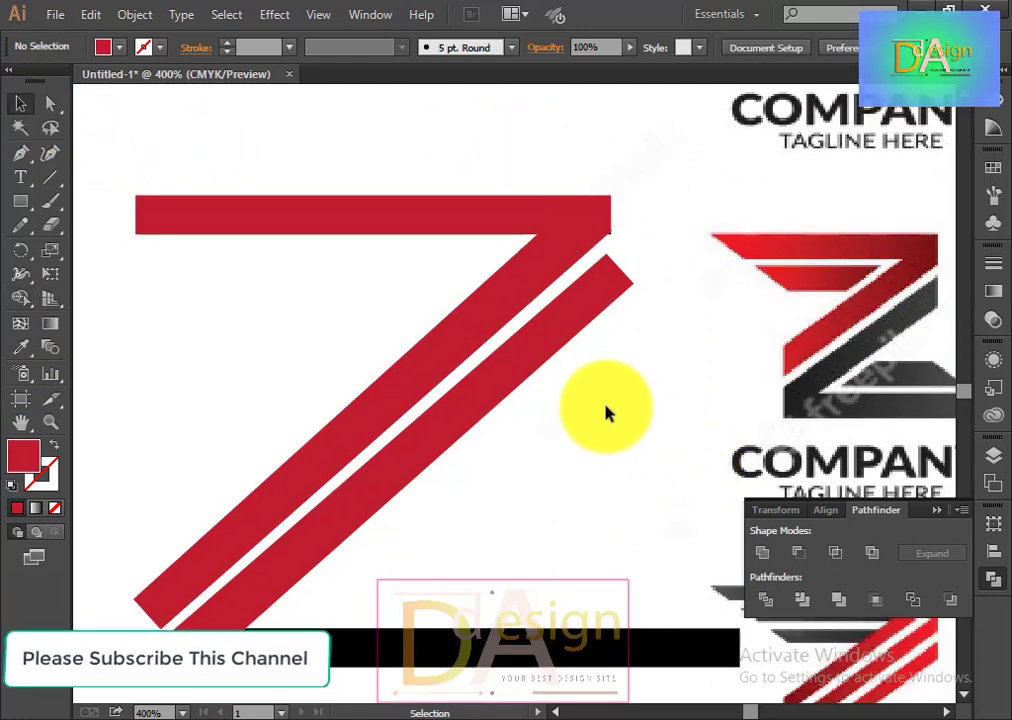
{"action": "scroll", "coordinate": [688, 323], "scroll_direction": "up", "scroll_amount": 2}
{"action": "scroll", "coordinate": [590, 285], "scroll_direction": "up", "scroll_amount": 1}
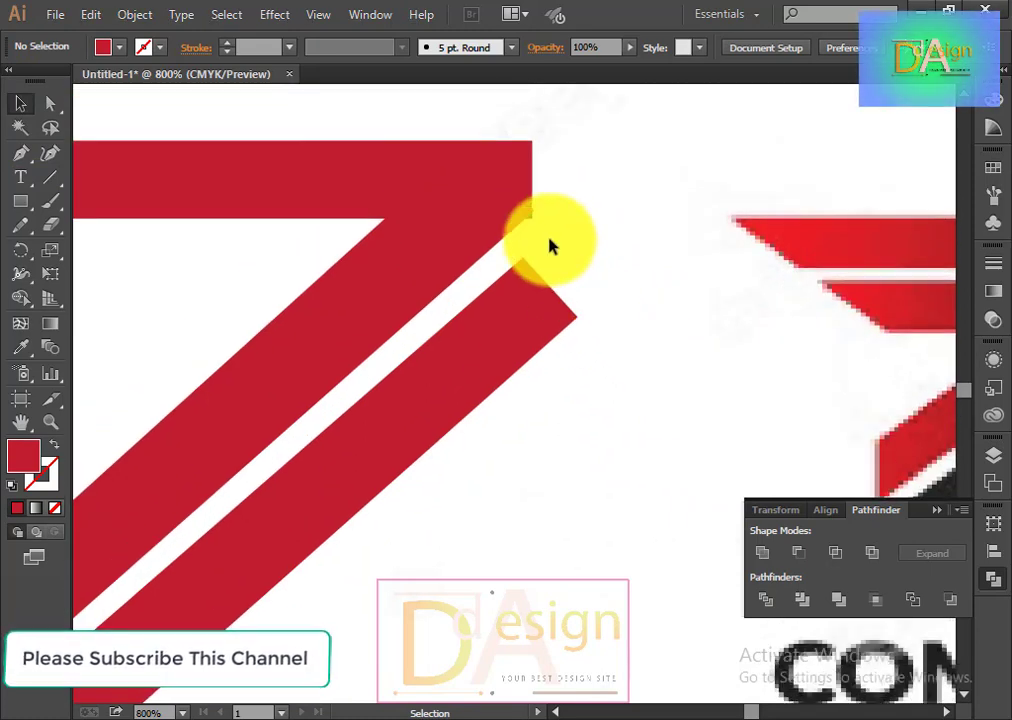
{"action": "key", "text": "a"}
{"action": "left_click_drag", "start_coordinate": [493, 170], "coordinate": [590, 266]}
{"action": "key", "text": "ctrl+z"}
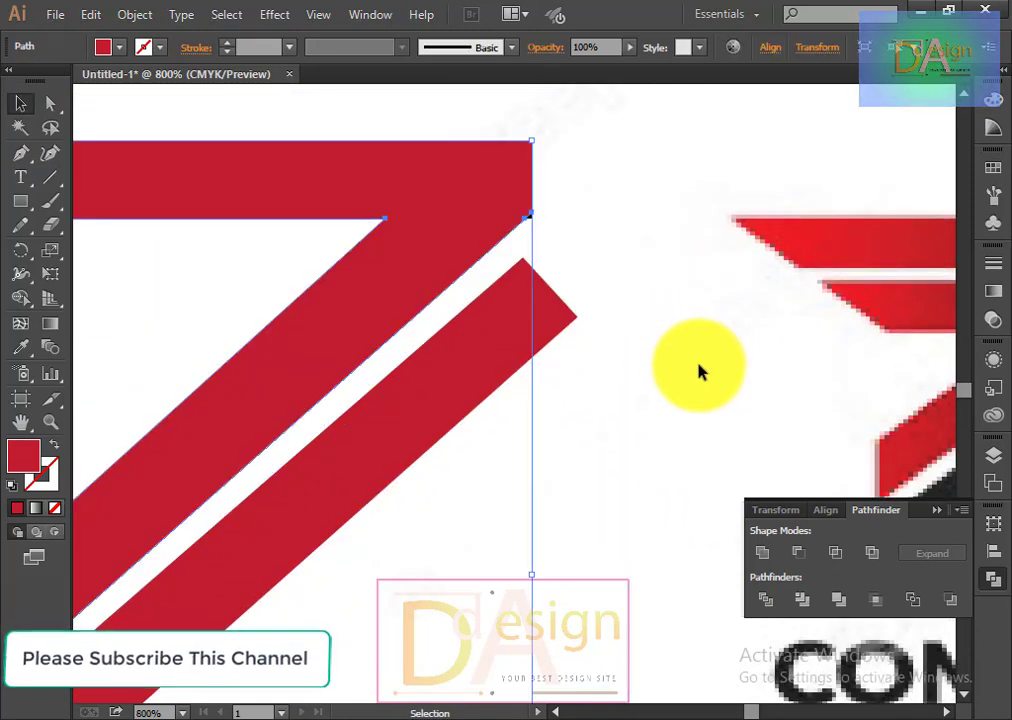
{"action": "left_click", "coordinate": [700, 368]}
{"action": "left_click", "coordinate": [535, 222]}
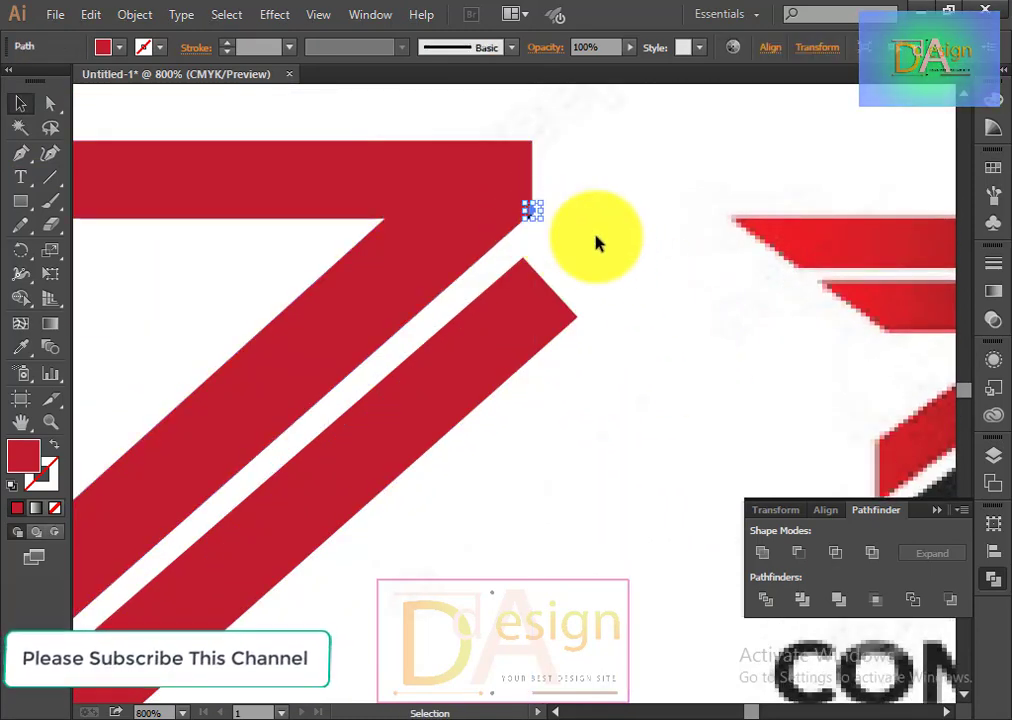
{"action": "left_click", "coordinate": [599, 242]}
{"action": "left_click", "coordinate": [535, 225]}
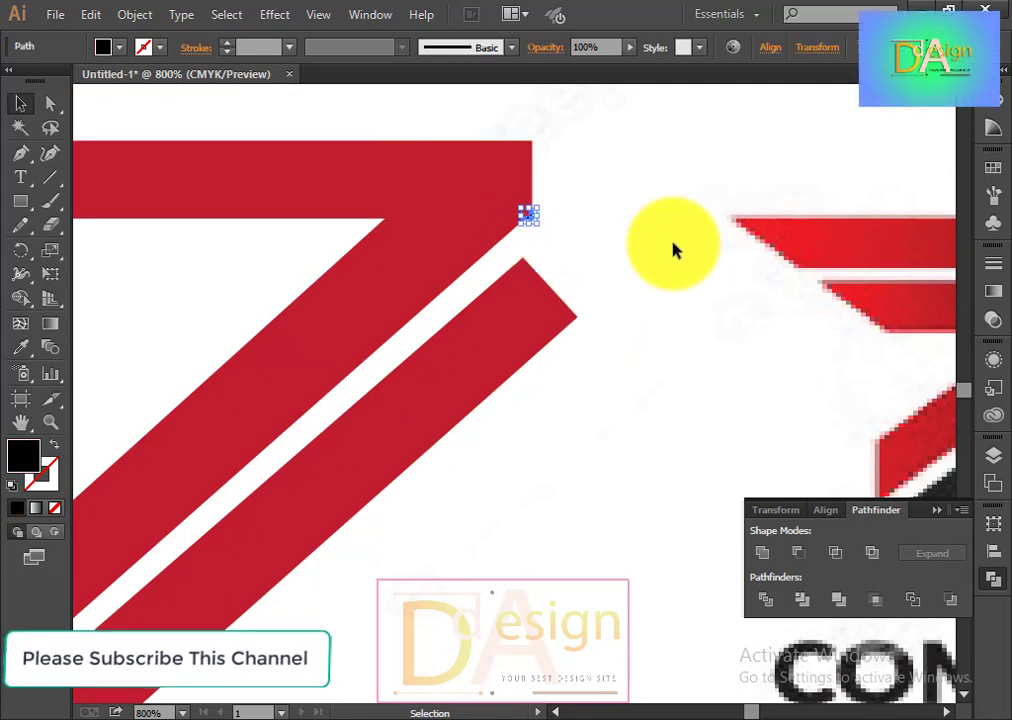
{"action": "left_click", "coordinate": [626, 260]}
{"action": "scroll", "coordinate": [545, 368], "scroll_direction": "down", "scroll_amount": 2}
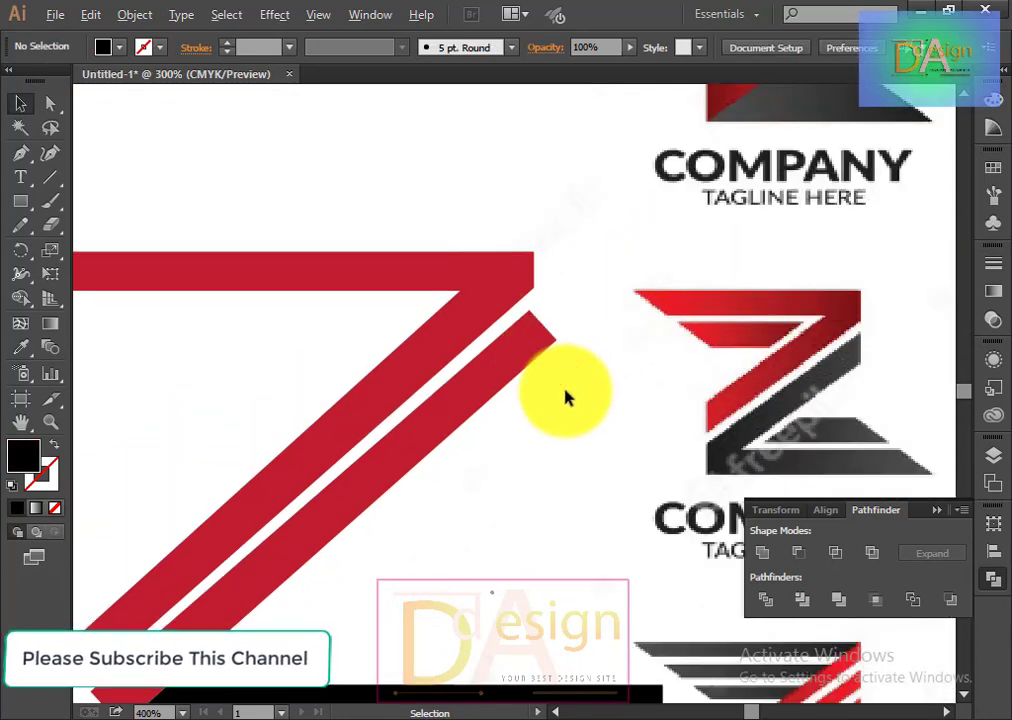
{"action": "scroll", "coordinate": [560, 395], "scroll_direction": "down", "scroll_amount": 2}
{"action": "scroll", "coordinate": [558, 456], "scroll_direction": "down", "scroll_amount": 2}
{"action": "scroll", "coordinate": [540, 456], "scroll_direction": "down", "scroll_amount": 1}
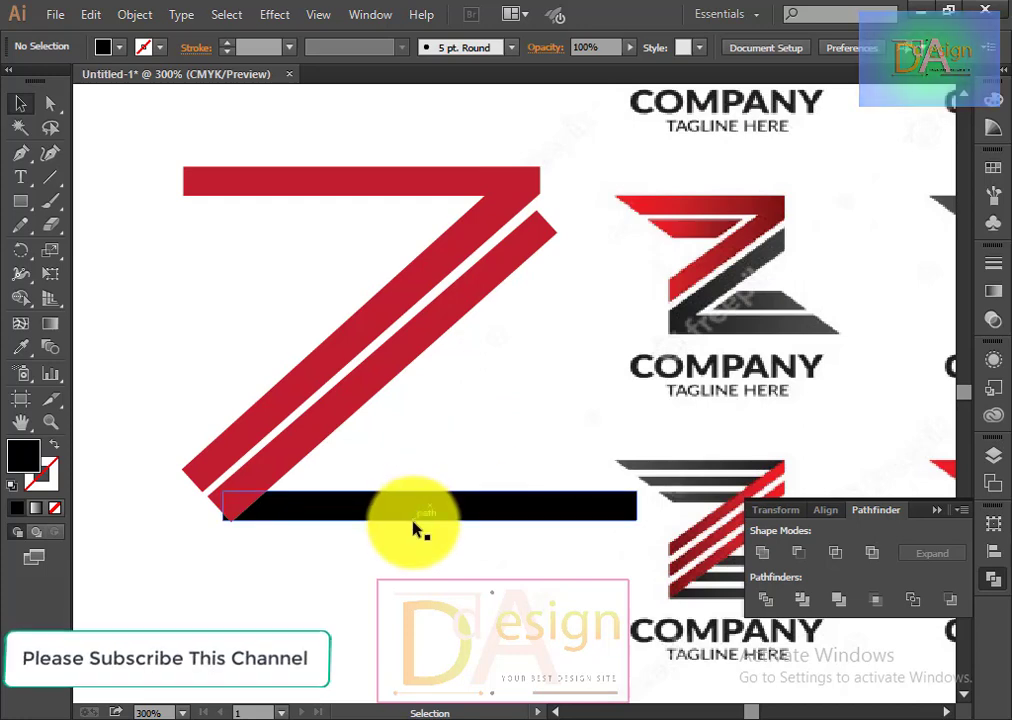
Nudge the black bottom bar down slightly.
{"action": "left_click", "coordinate": [297, 527]}
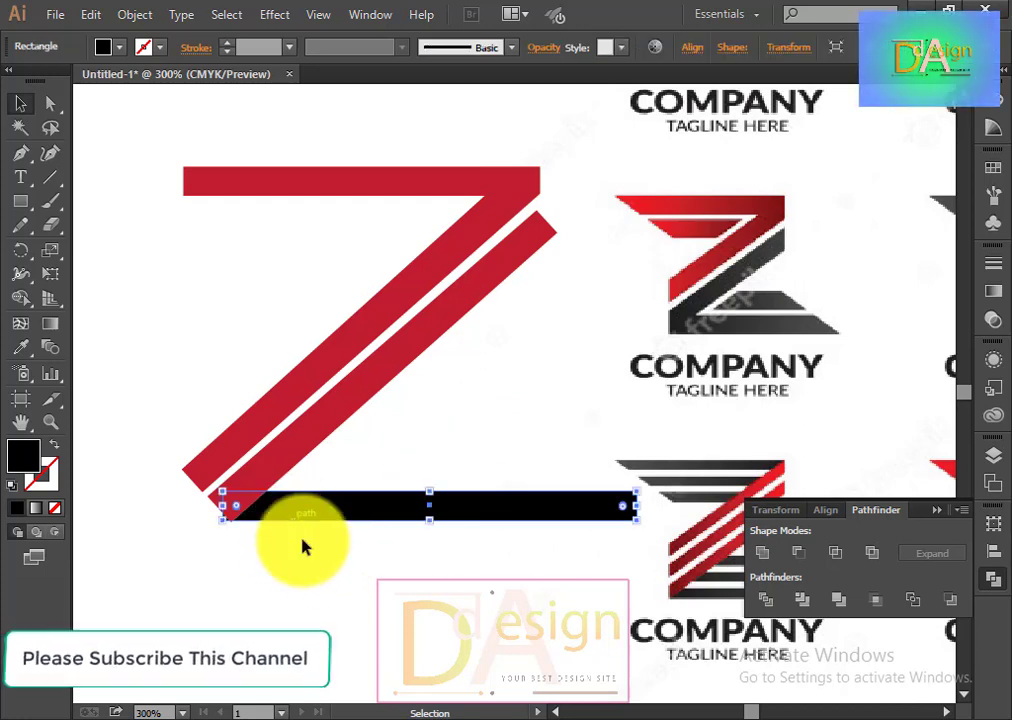
{"action": "left_click", "coordinate": [306, 608]}
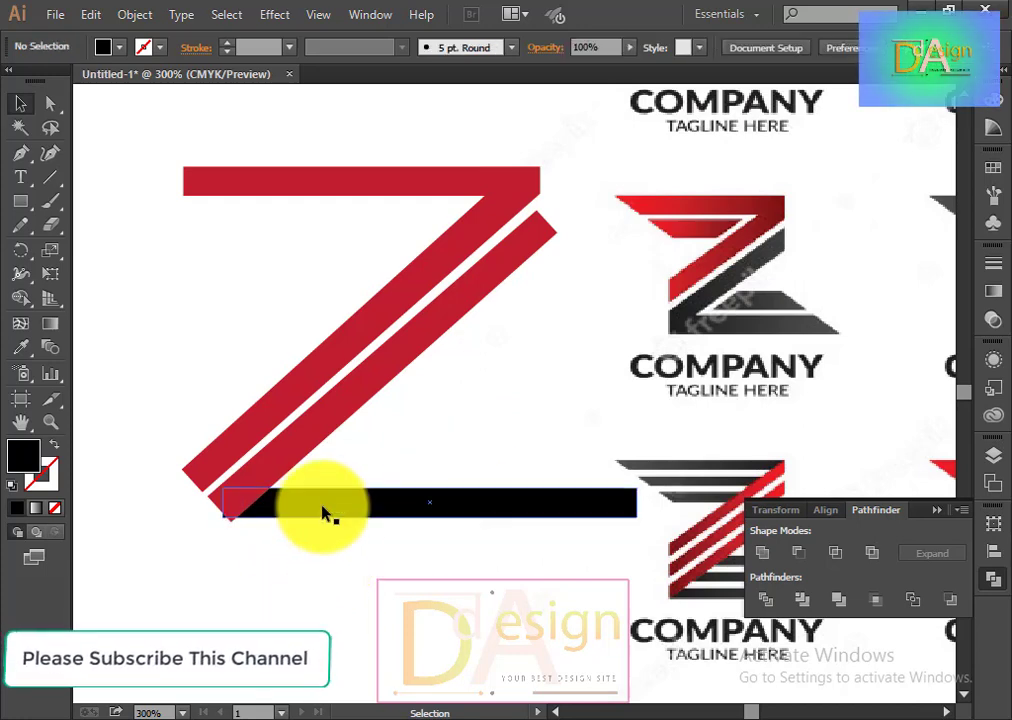
{"action": "left_click", "coordinate": [328, 515]}
{"action": "key", "text": "Down"}
Merge the lower red diagonal into the black bottom bar with Shape Builder.
{"action": "left_click_drag", "start_coordinate": [316, 576], "coordinate": [219, 506]}
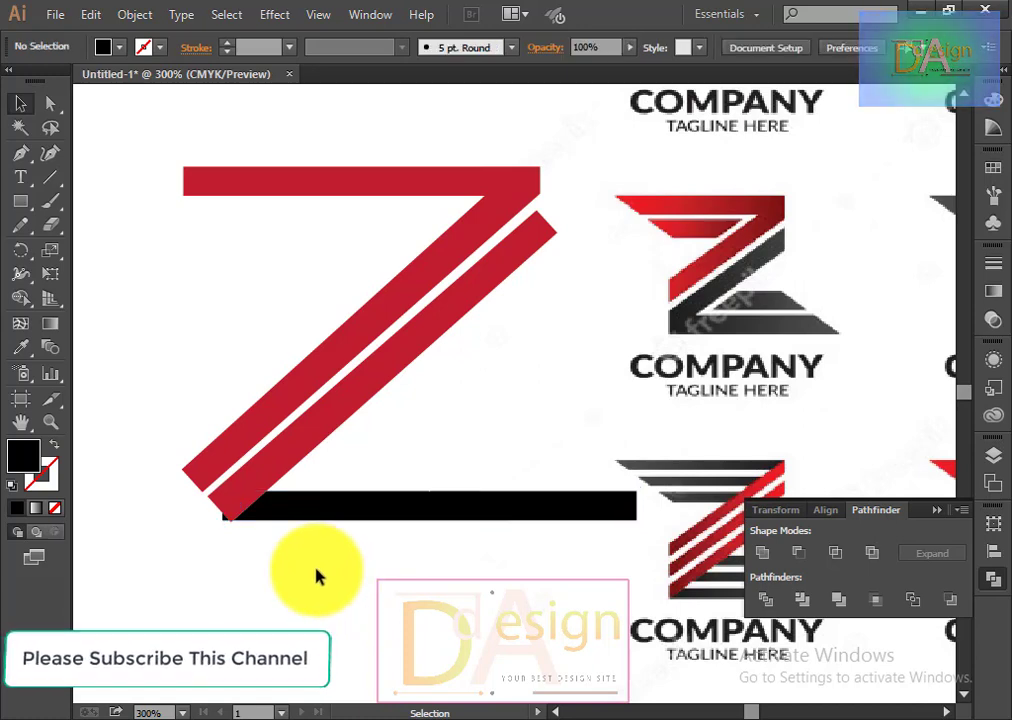
{"action": "left_click", "coordinate": [20, 298]}
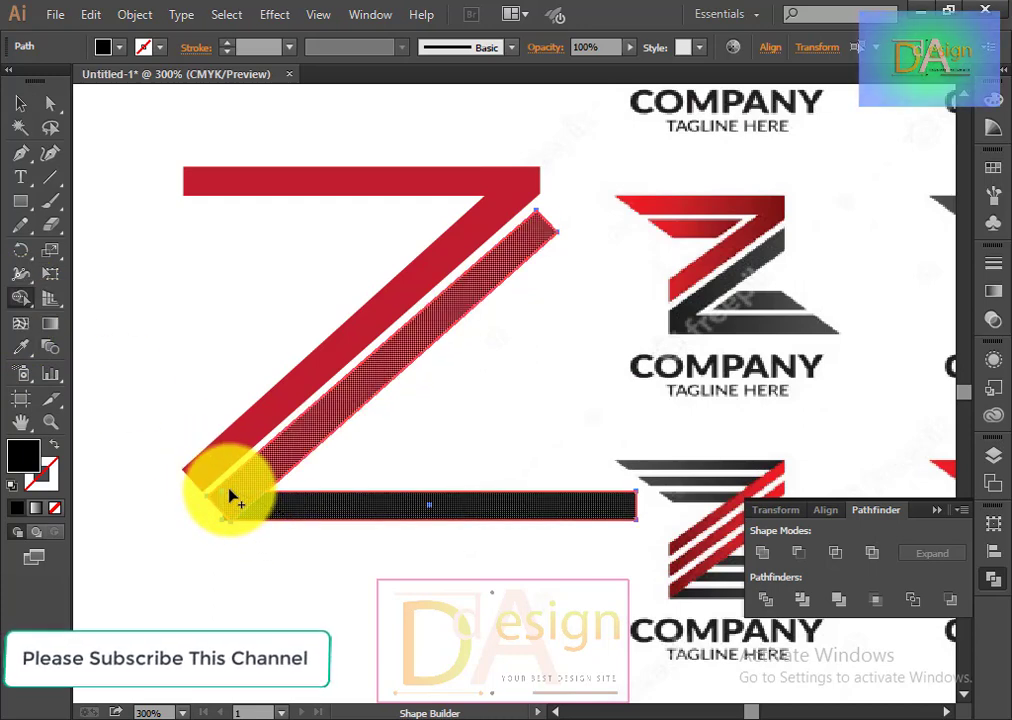
{"action": "left_click_drag", "start_coordinate": [235, 500], "coordinate": [244, 526]}
{"action": "left_click", "coordinate": [20, 104]}
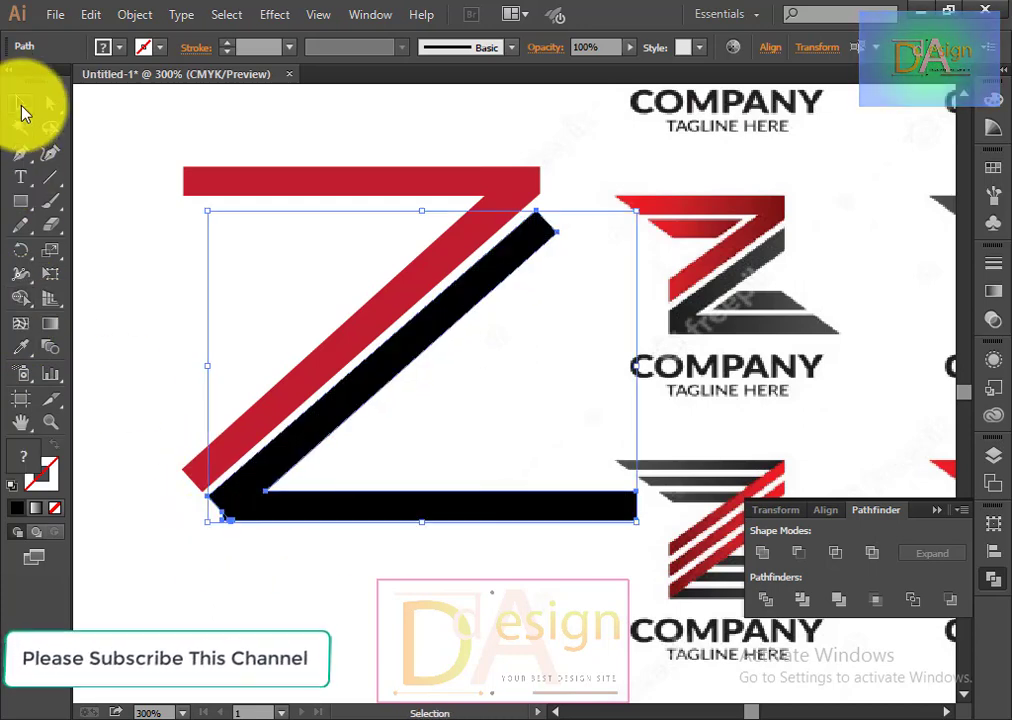
{"action": "left_click", "coordinate": [310, 596]}
Delete the tiny leftover fragment at the bottom-left corner.
{"action": "scroll", "coordinate": [265, 576], "scroll_direction": "up", "scroll_amount": 2}
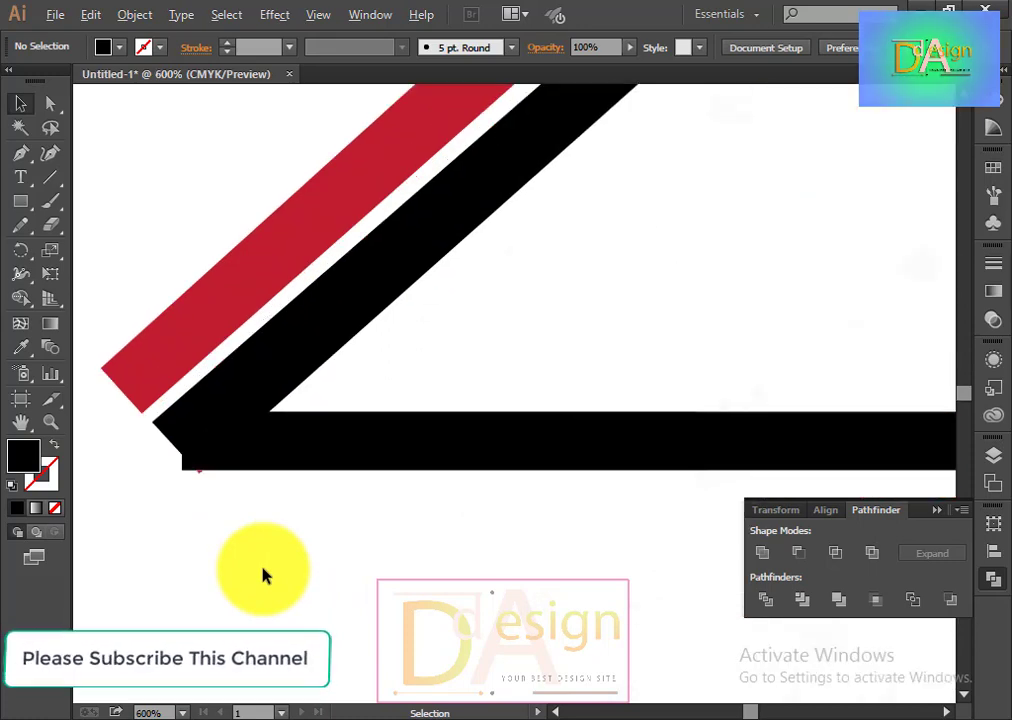
{"action": "left_click", "coordinate": [189, 462]}
{"action": "key", "text": "Delete"}
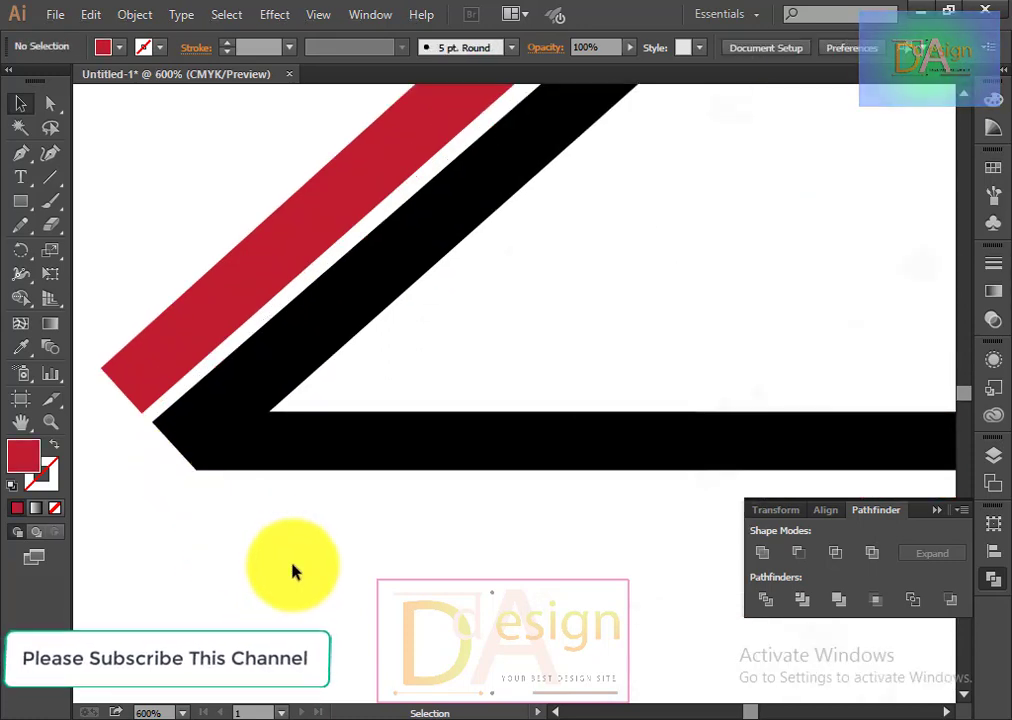
{"action": "scroll", "coordinate": [291, 570], "scroll_direction": "down", "scroll_amount": 2}
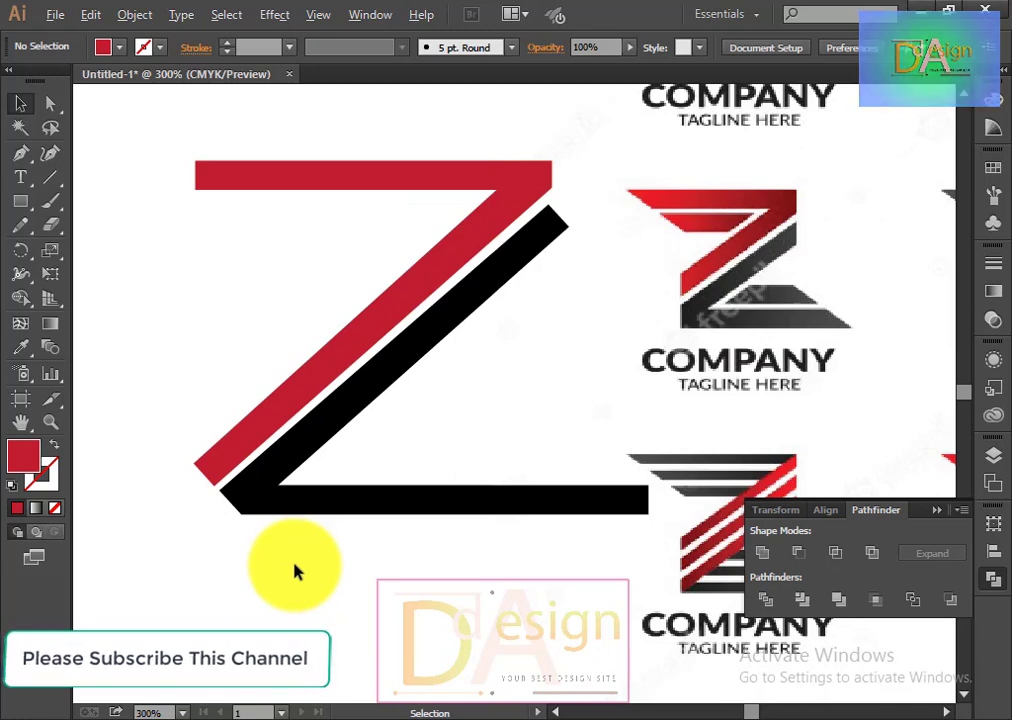
Draw a vertical line down from the Z's top-right corner.
{"action": "left_click", "coordinate": [50, 176]}
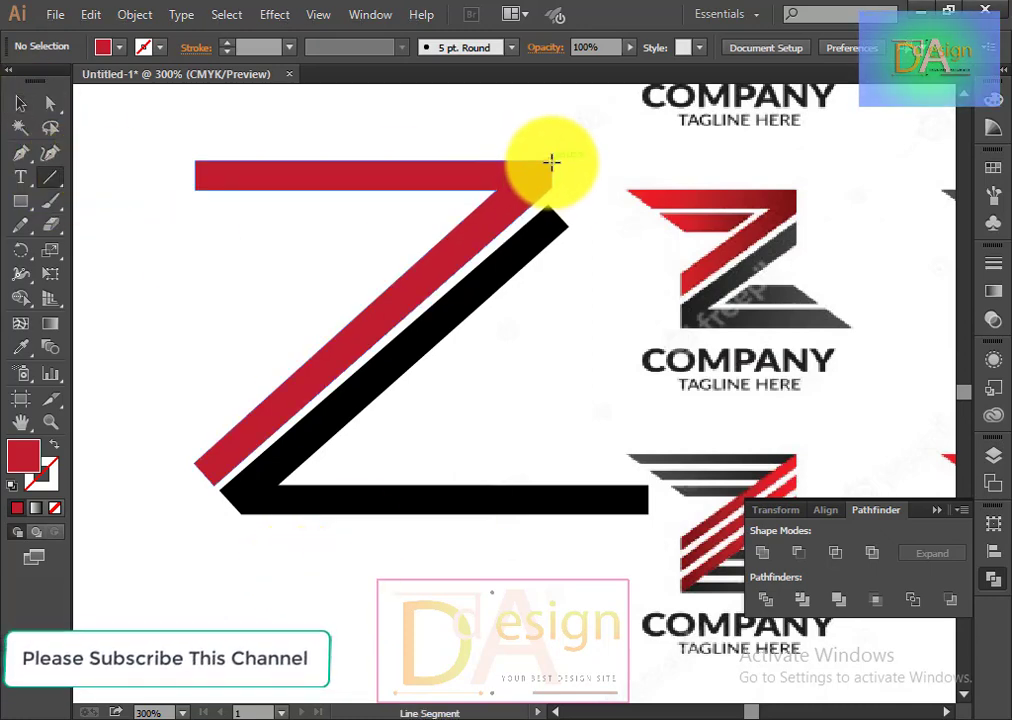
{"action": "left_click_drag", "start_coordinate": [552, 162], "coordinate": [545, 320]}
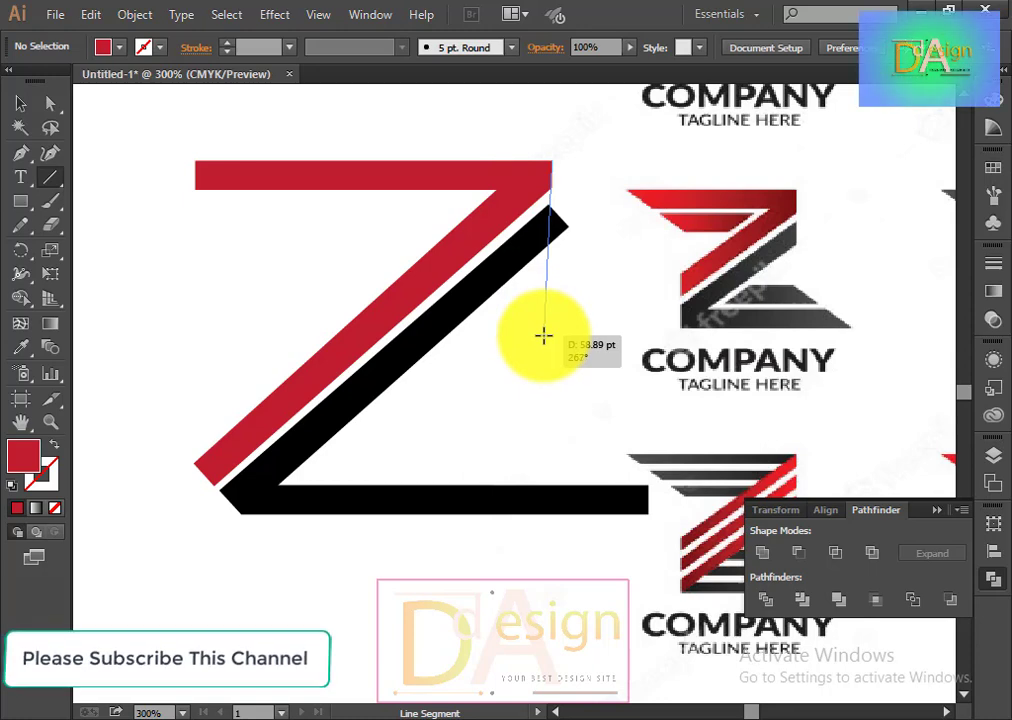
{"action": "left_click_drag", "start_coordinate": [543, 336], "coordinate": [542, 334]}
{"action": "left_click", "coordinate": [20, 103]}
{"action": "left_click", "coordinate": [618, 376]}
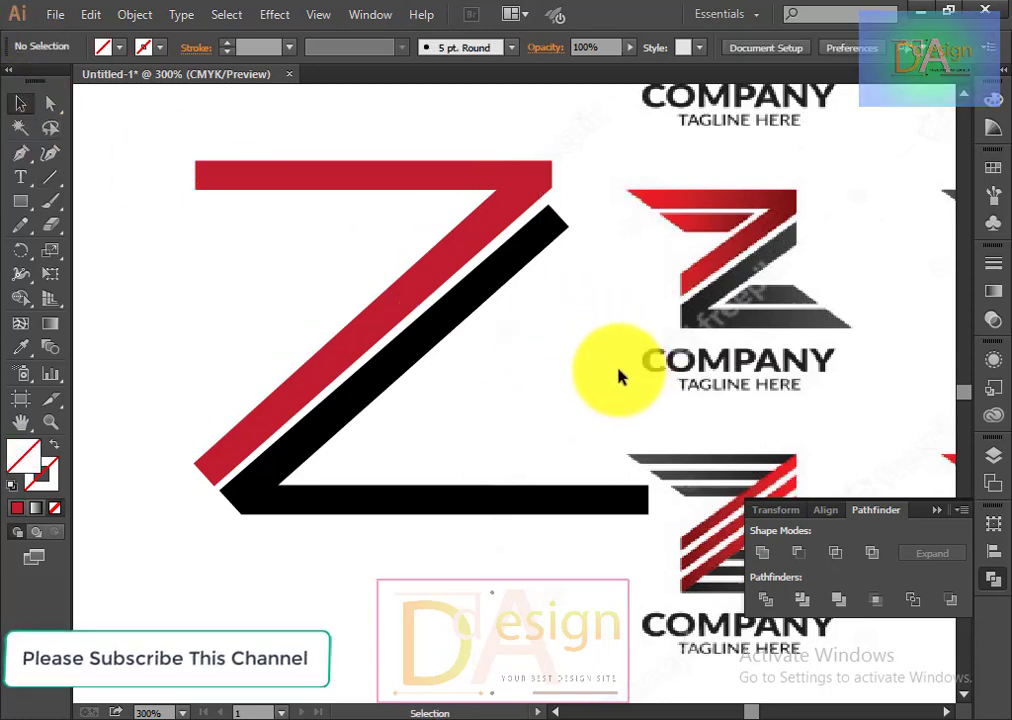
Zoom into the Z's top-right corner and delete the stray thin vertical line.
{"action": "left_click", "coordinate": [468, 180]}
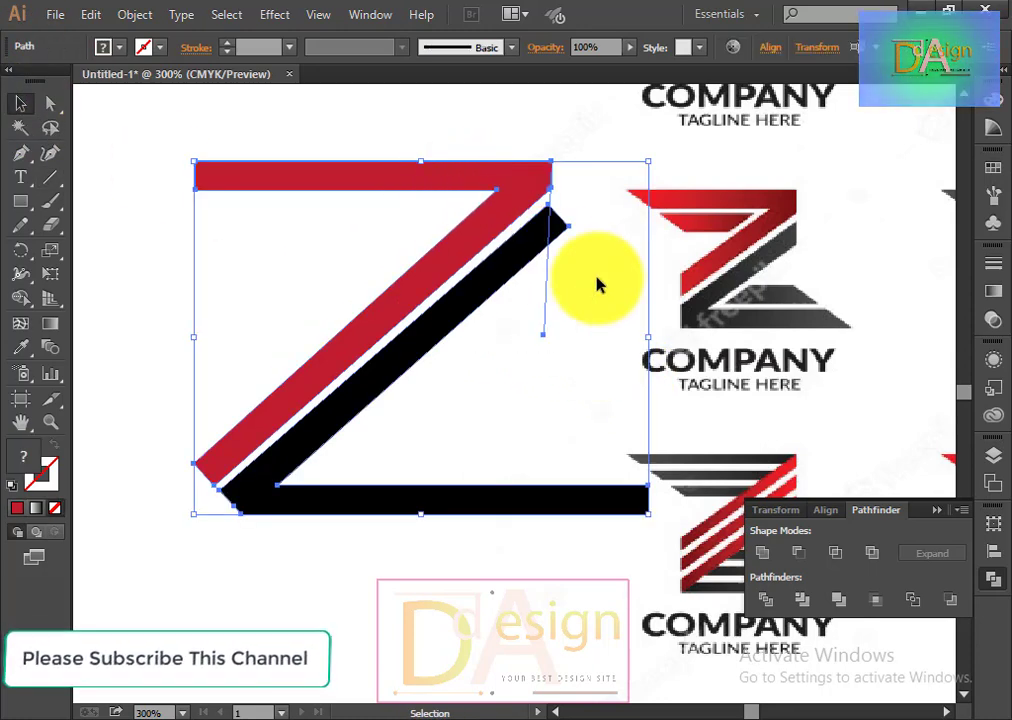
{"action": "left_click", "coordinate": [580, 305]}
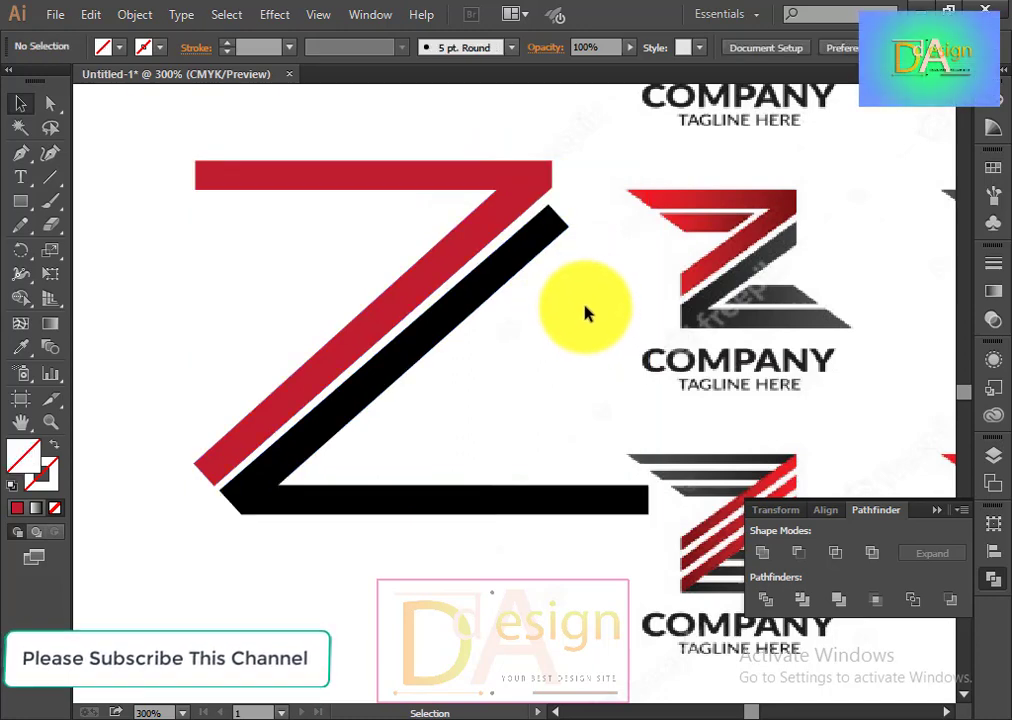
{"action": "left_click", "coordinate": [538, 226]}
{"action": "scroll", "coordinate": [551, 311], "scroll_direction": "up", "scroll_amount": 2}
{"action": "scroll", "coordinate": [549, 308], "scroll_direction": "up", "scroll_amount": 1}
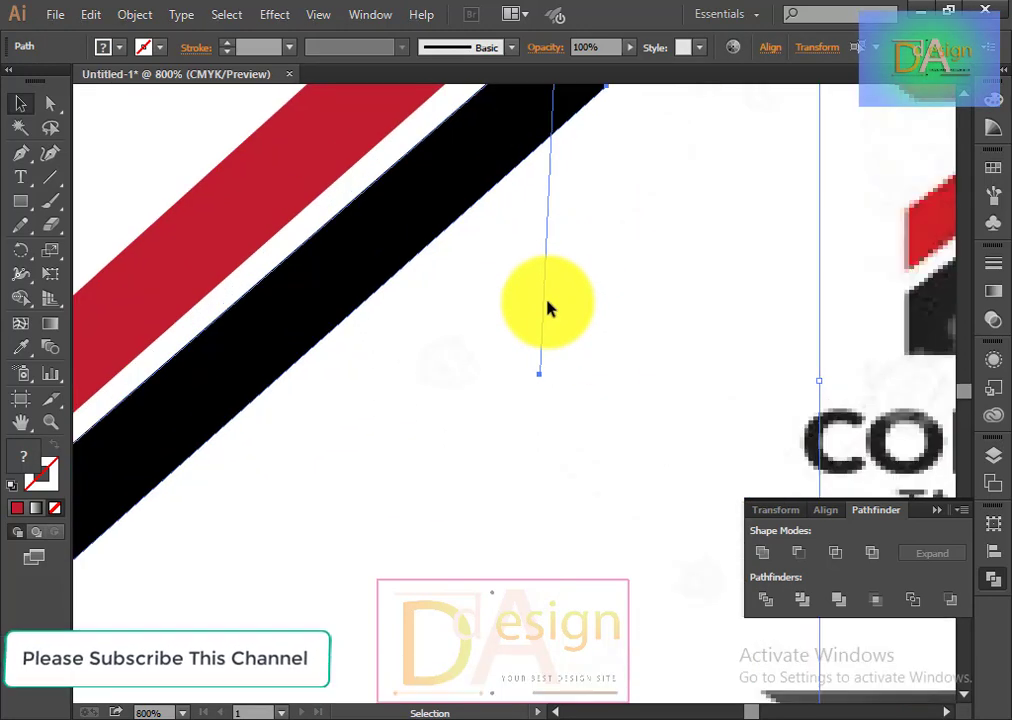
{"action": "scroll", "coordinate": [545, 305], "scroll_direction": "up", "scroll_amount": 3}
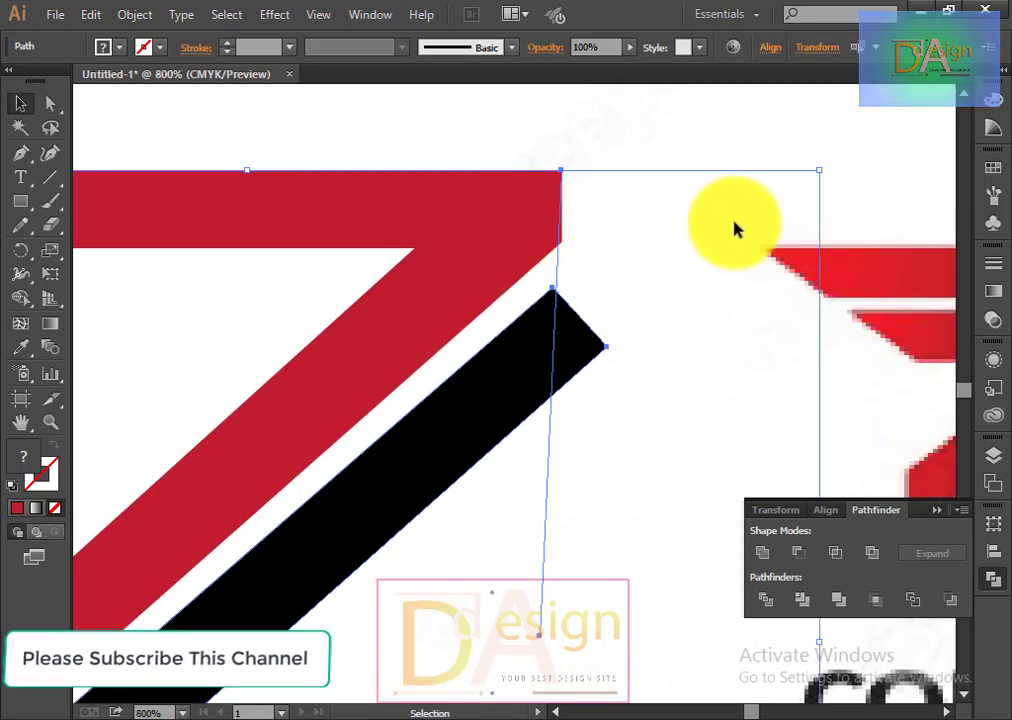
{"action": "left_click", "coordinate": [682, 150]}
{"action": "left_click", "coordinate": [556, 275]}
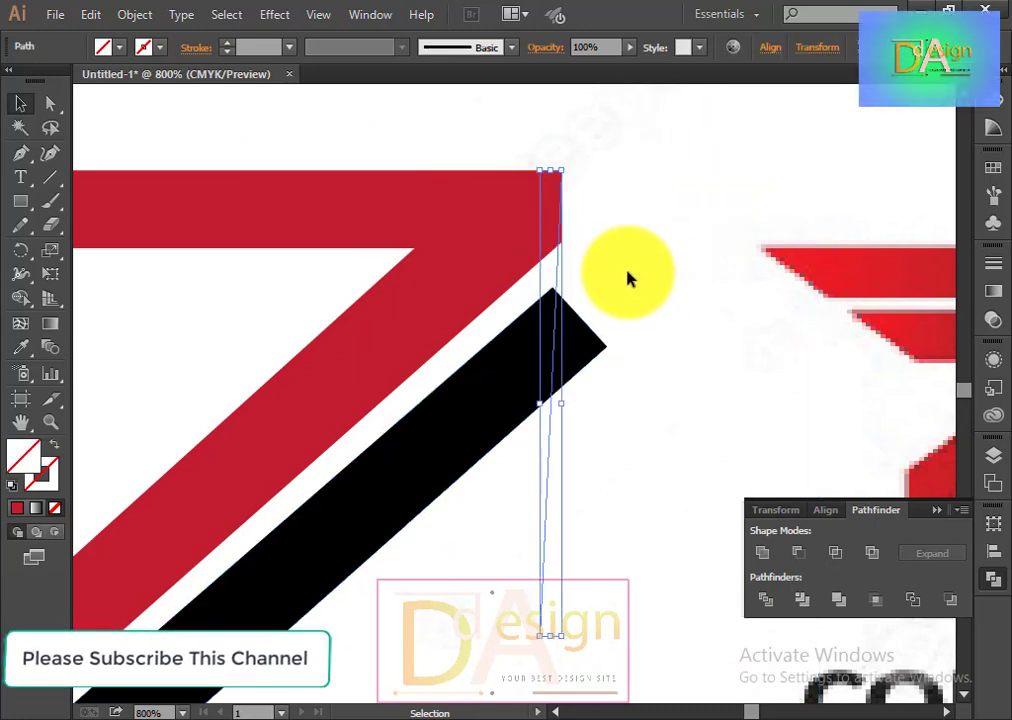
{"action": "key", "text": "Delete"}
Stretch the black diagonal bar's upper end slightly up and right.
{"action": "left_click", "coordinate": [565, 372]}
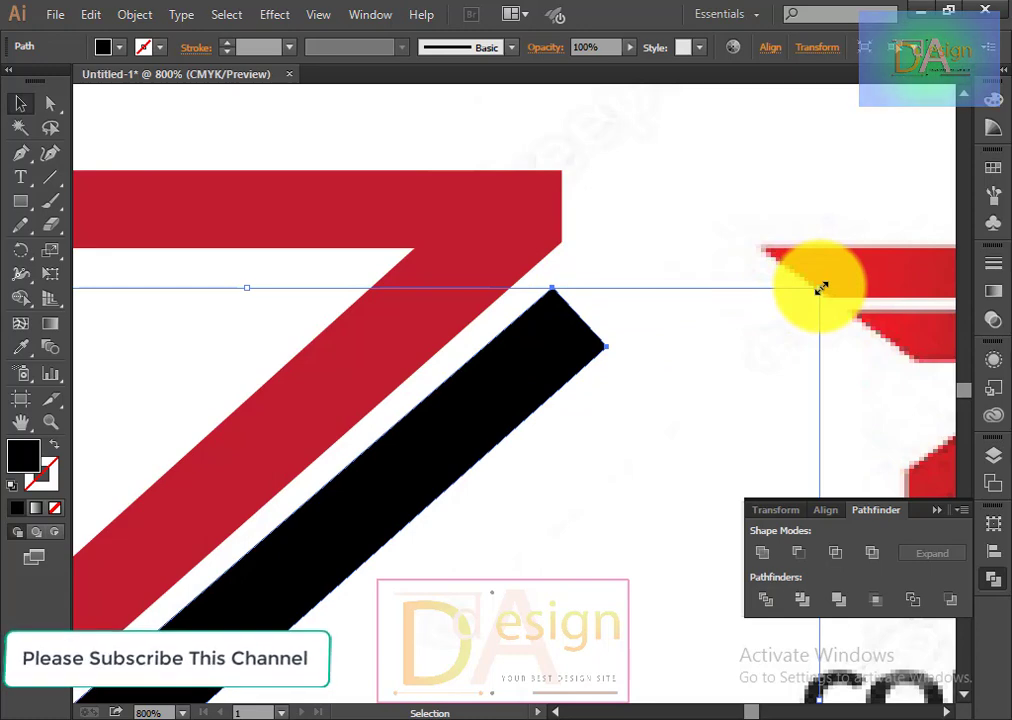
{"action": "mouse_move", "coordinate": [821, 288]}
{"action": "left_mouse_down"}
{"action": "mouse_move", "coordinate": [830, 283]}
{"action": "mouse_move", "coordinate": [802, 287]}
{"action": "left_mouse_up"}
{"action": "left_click", "coordinate": [727, 245]}
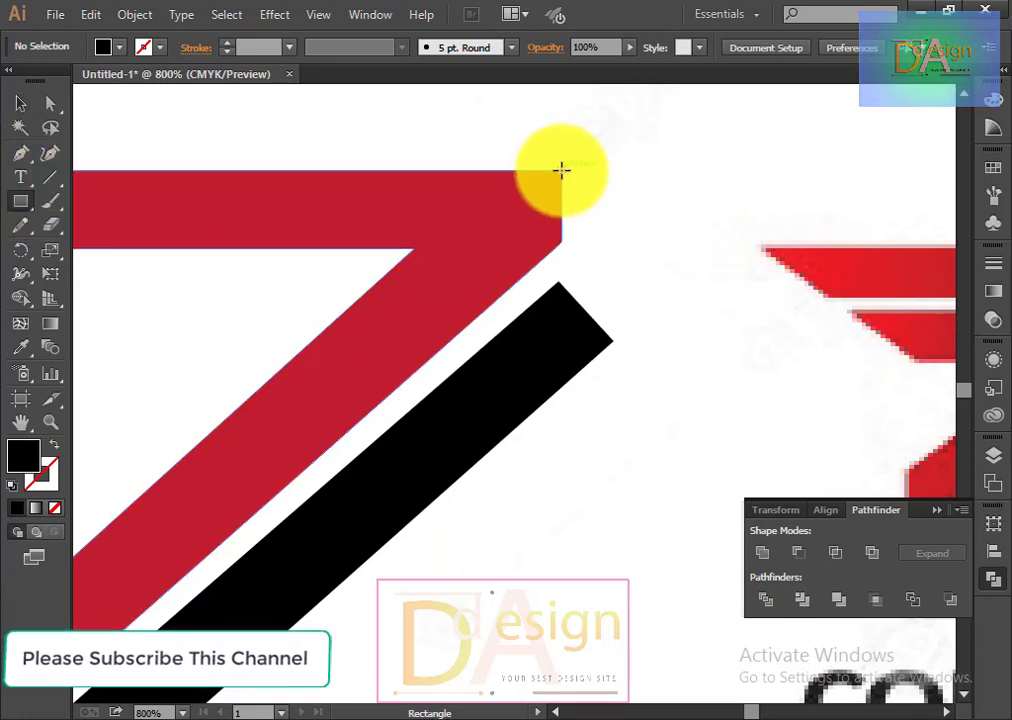
Draw a rectangle at the red bar's top-right corner, nudged slightly left and up.
{"action": "left_click_drag", "start_coordinate": [561, 170], "coordinate": [652, 401]}
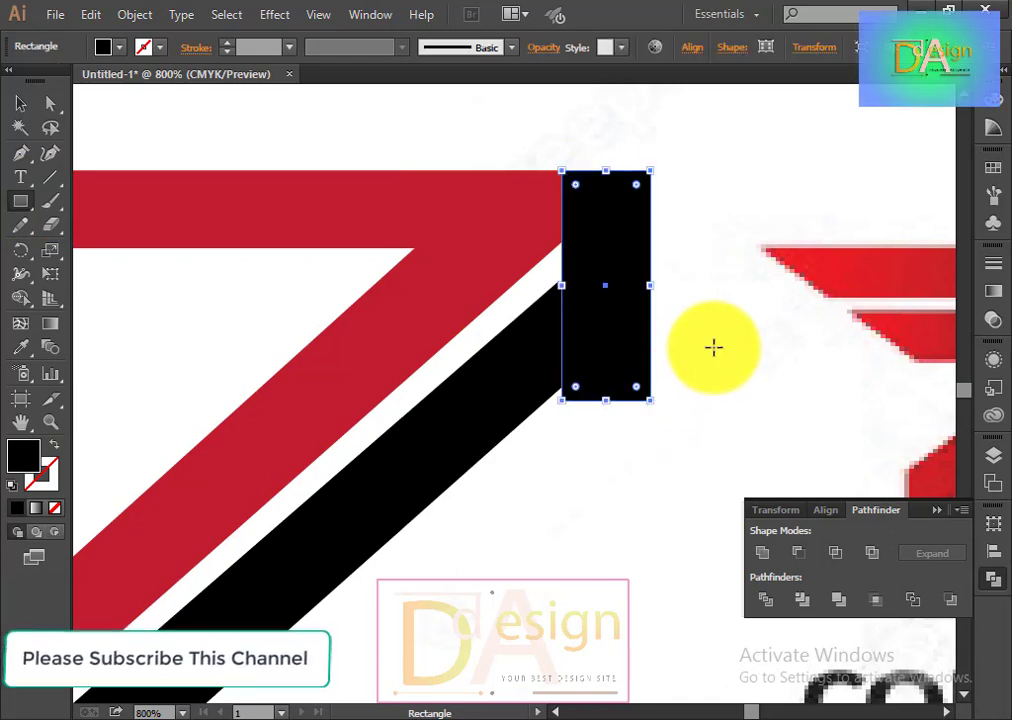
{"action": "key", "text": "Left"}
{"action": "key", "text": "Up"}
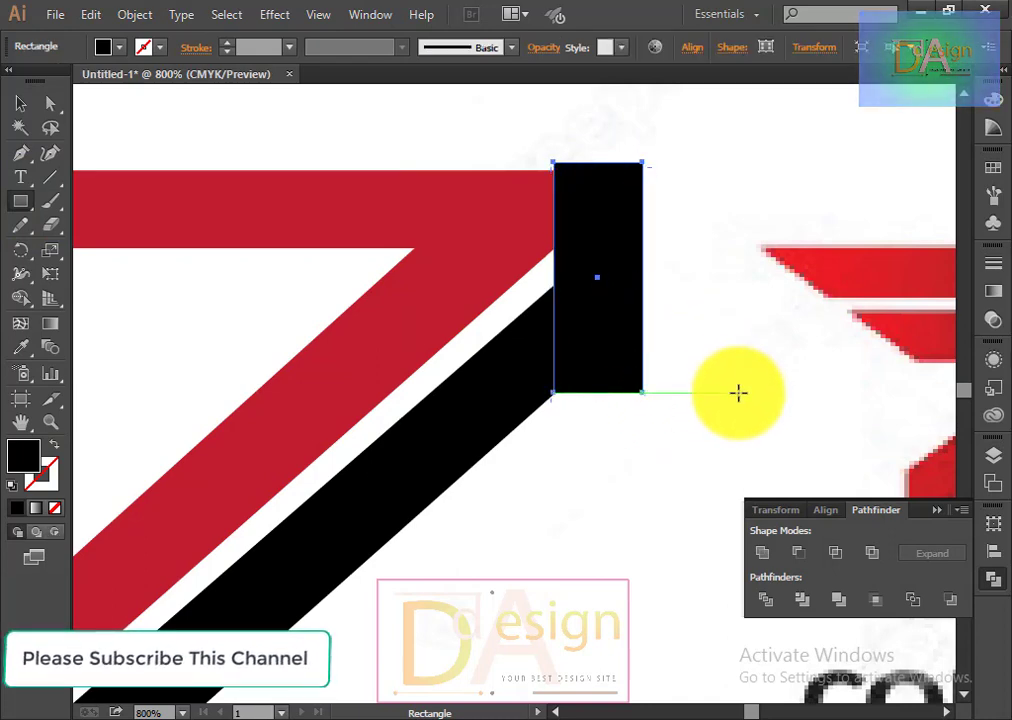
{"action": "left_click", "coordinate": [738, 393]}
{"action": "left_click", "coordinate": [572, 403]}
{"action": "left_click", "coordinate": [20, 103]}
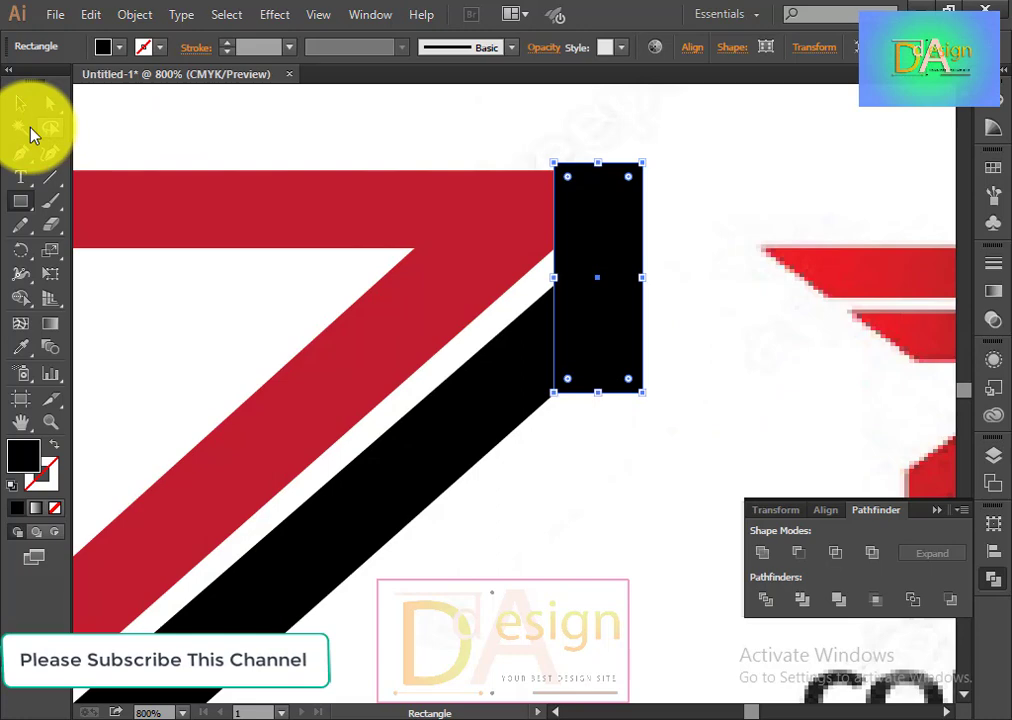
Use Shape Builder to remove the black bar's tip and the rectangle, leaving a vertical cut.
{"action": "left_click", "coordinate": [432, 174]}
{"action": "left_click_drag", "start_coordinate": [491, 122], "coordinate": [662, 352]}
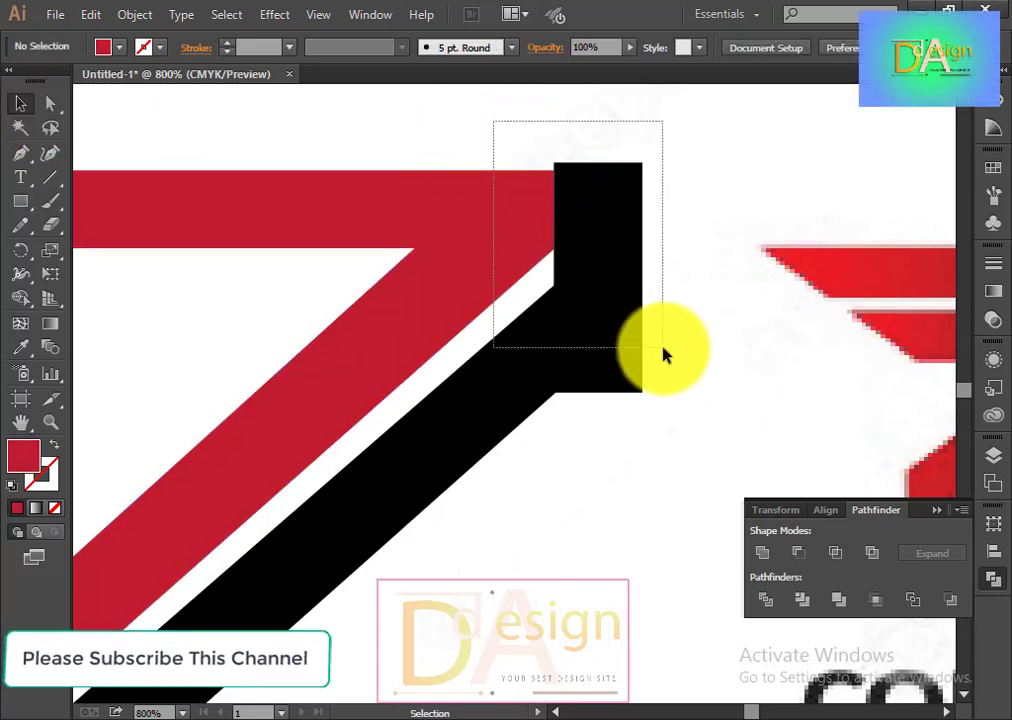
{"action": "left_click", "coordinate": [20, 297]}
{"action": "left_click", "coordinate": [572, 341], "text": "alt"}
{"action": "left_click", "coordinate": [621, 267], "text": "alt"}
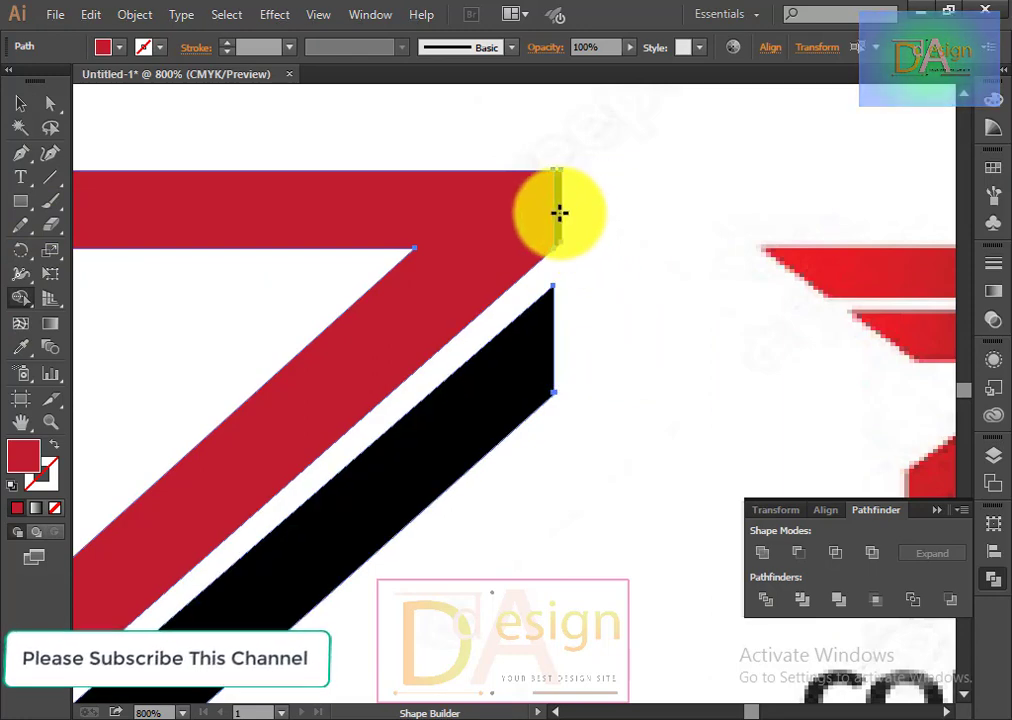
{"action": "scroll", "coordinate": [533, 312], "scroll_direction": "down", "scroll_amount": 2, "text": "alt"}
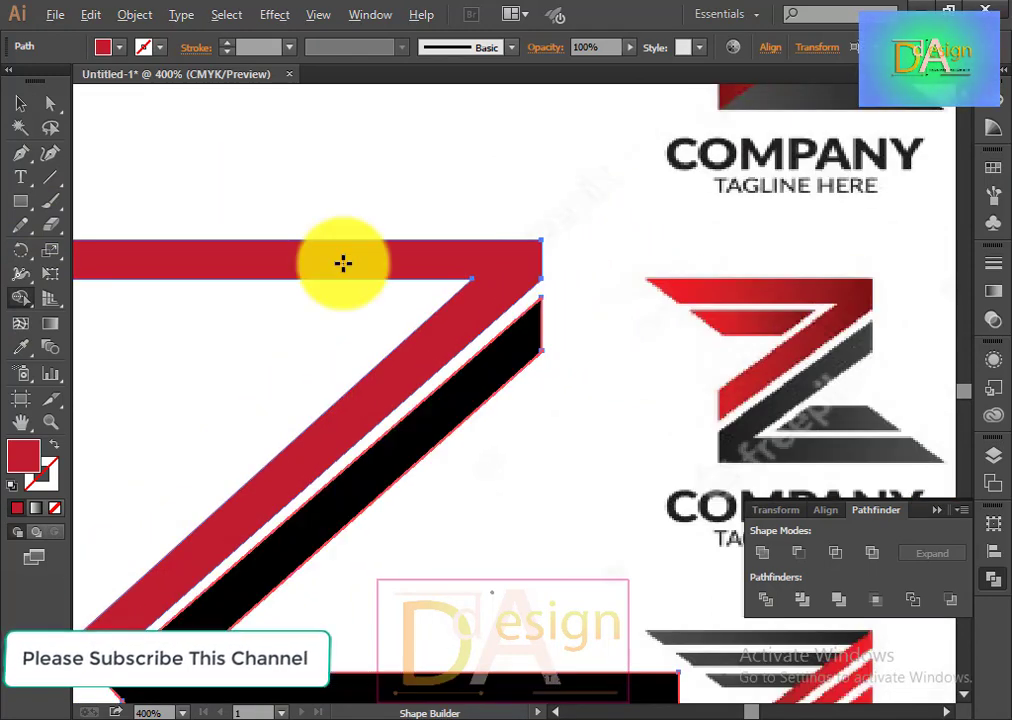
{"action": "left_click", "coordinate": [20, 103]}
{"action": "left_click", "coordinate": [380, 162]}
{"action": "scroll", "coordinate": [582, 250], "scroll_direction": "down", "scroll_amount": 3, "text": "alt"}
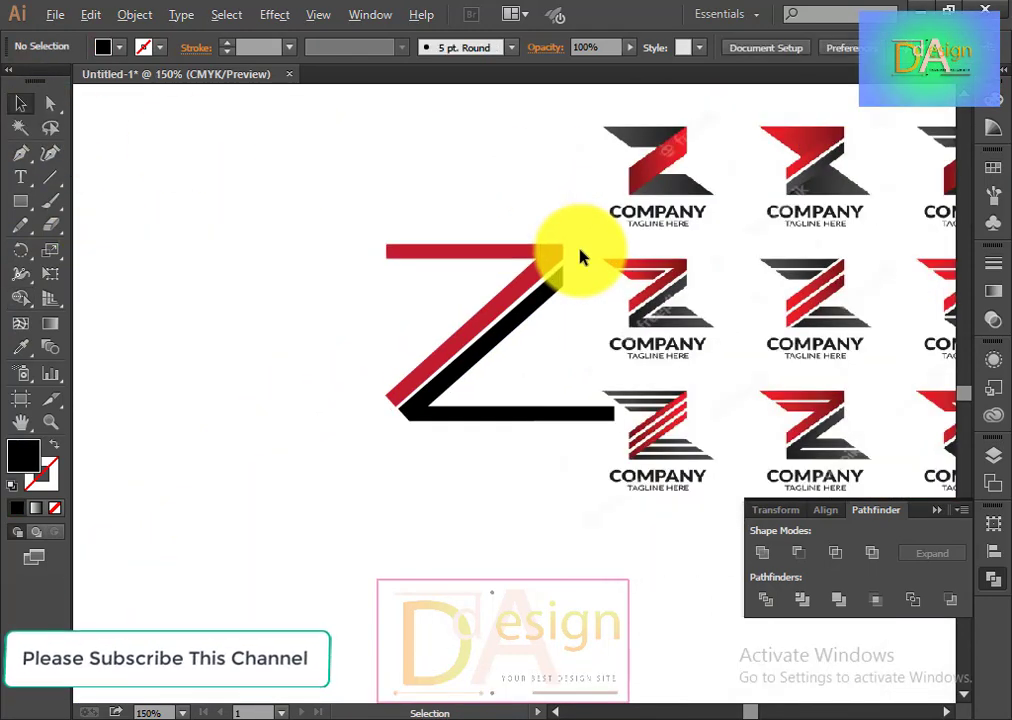
{"action": "scroll", "coordinate": [580, 255], "scroll_direction": "up", "scroll_amount": 2, "text": "alt"}
Start Save As and browse to the Software (D:) drive.
{"action": "key", "text": "ctrl+s"}
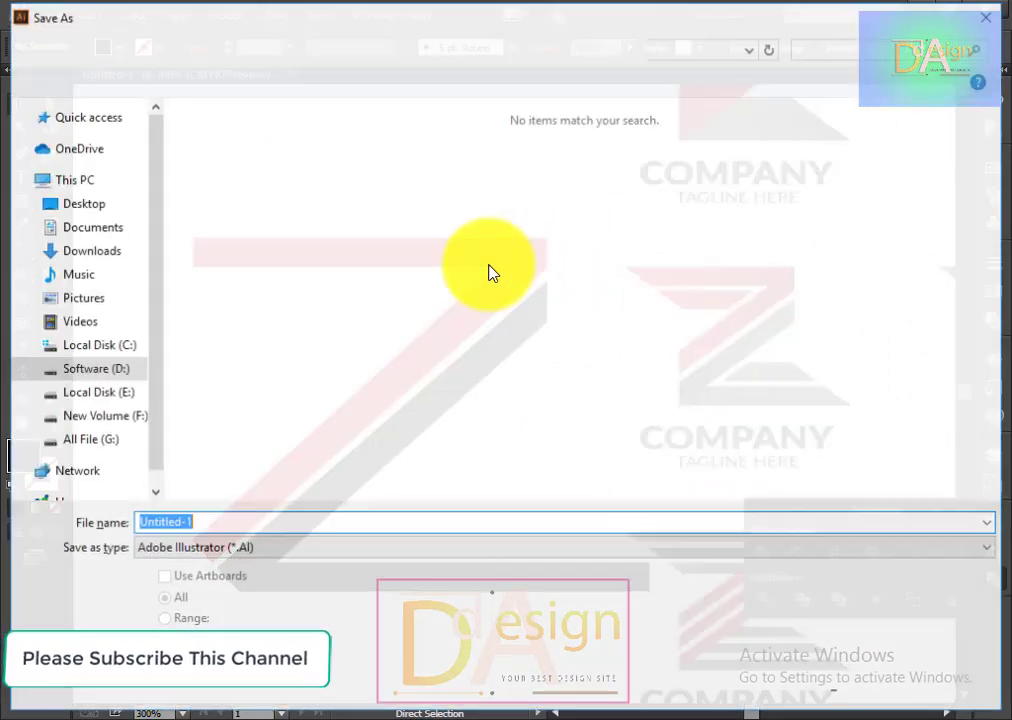
{"action": "left_click", "coordinate": [97, 316]}
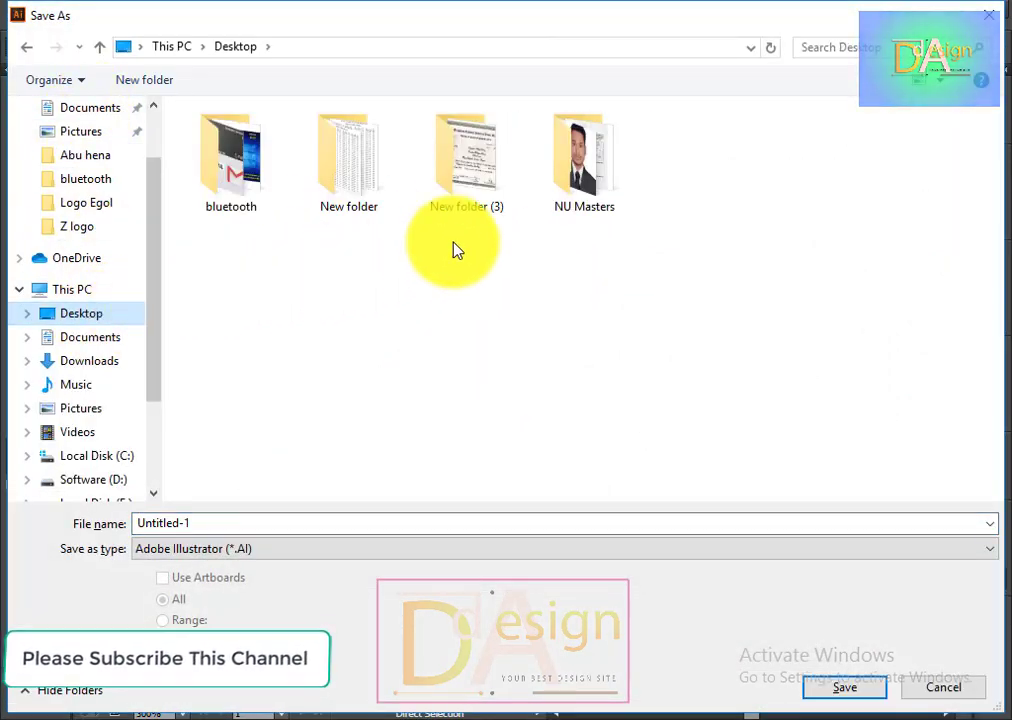
{"action": "scroll", "coordinate": [104, 444], "scroll_direction": "down", "scroll_amount": 1}
{"action": "left_click", "coordinate": [100, 456]}
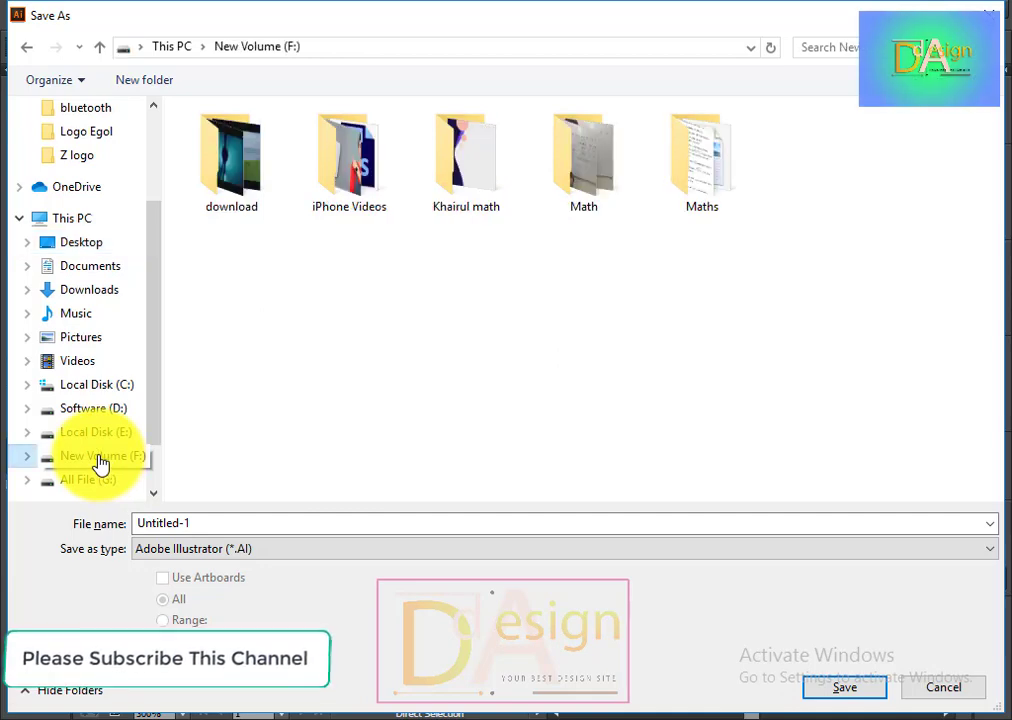
{"action": "left_click", "coordinate": [100, 47]}
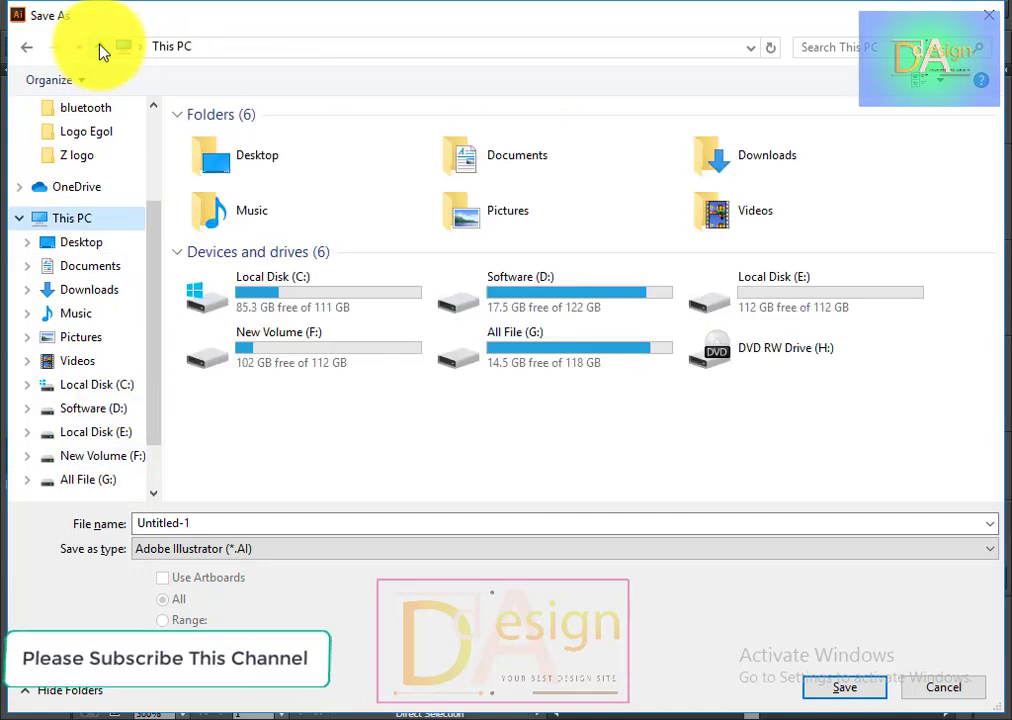
{"action": "left_click", "coordinate": [100, 47]}
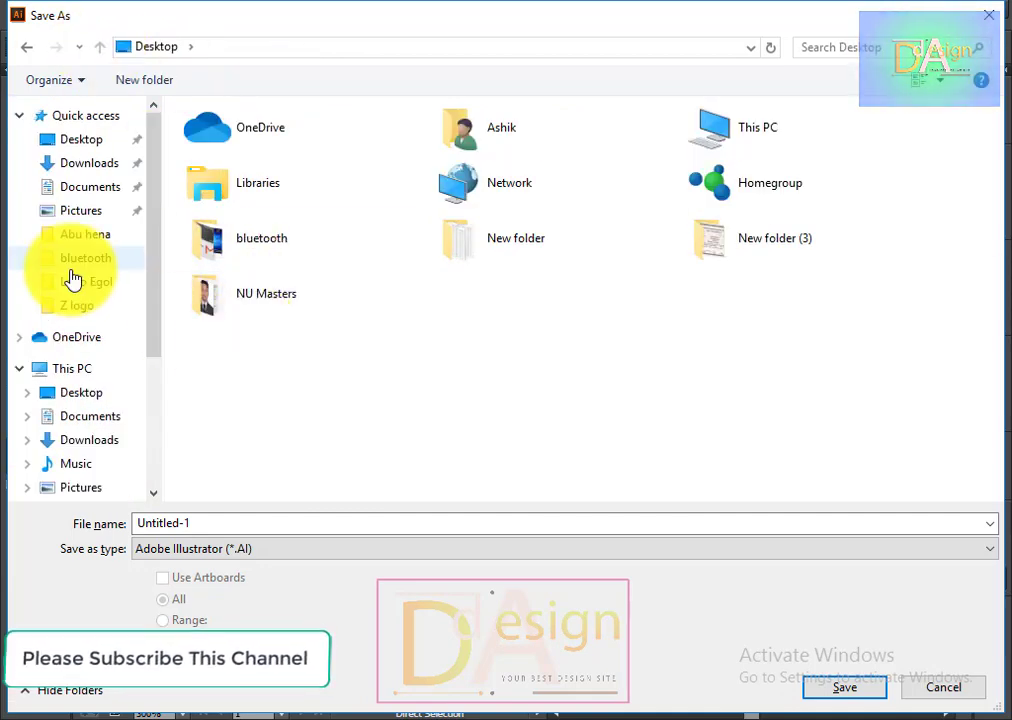
{"action": "left_click", "coordinate": [75, 139]}
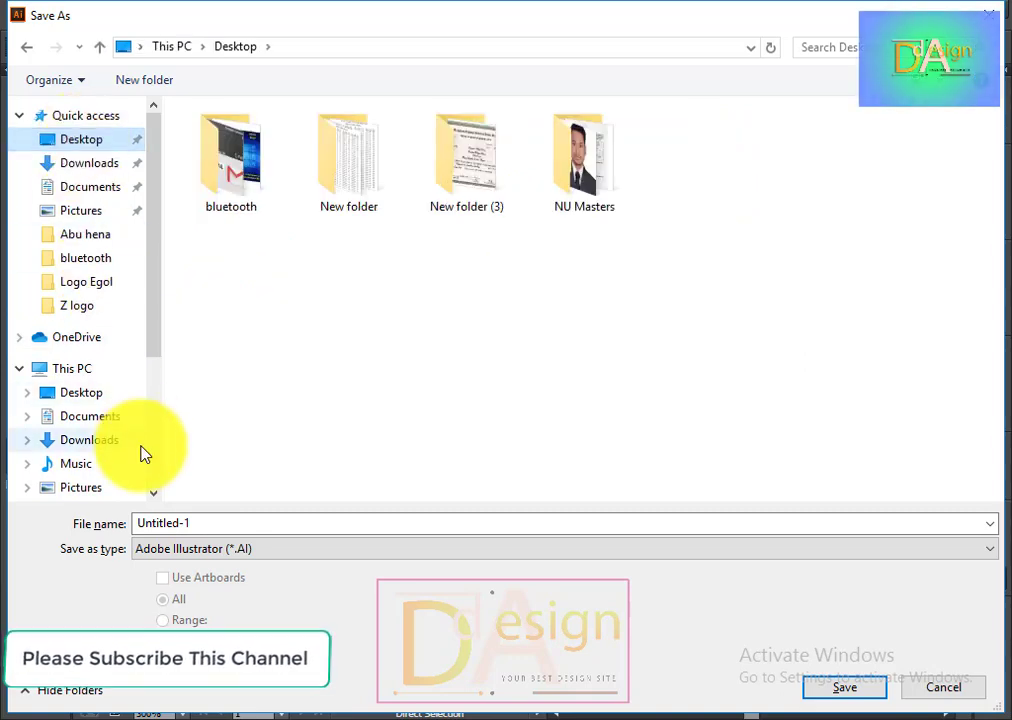
{"action": "scroll", "coordinate": [150, 480], "scroll_direction": "down", "scroll_amount": 1}
{"action": "scroll", "coordinate": [105, 440], "scroll_direction": "down", "scroll_amount": 1}
{"action": "left_click", "coordinate": [105, 440]}
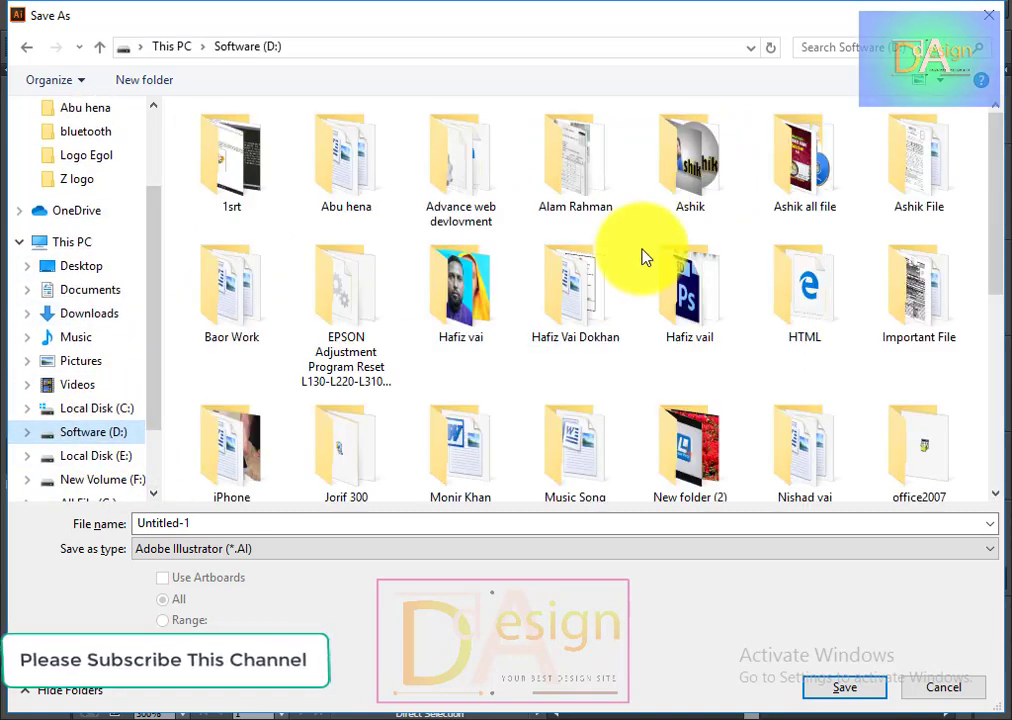
Save as Untitled-1.ai in Graphics design > Z logo, accepting the Illustrator options.
{"action": "double_click", "coordinate": [782, 169]}
{"action": "double_click", "coordinate": [260, 387]}
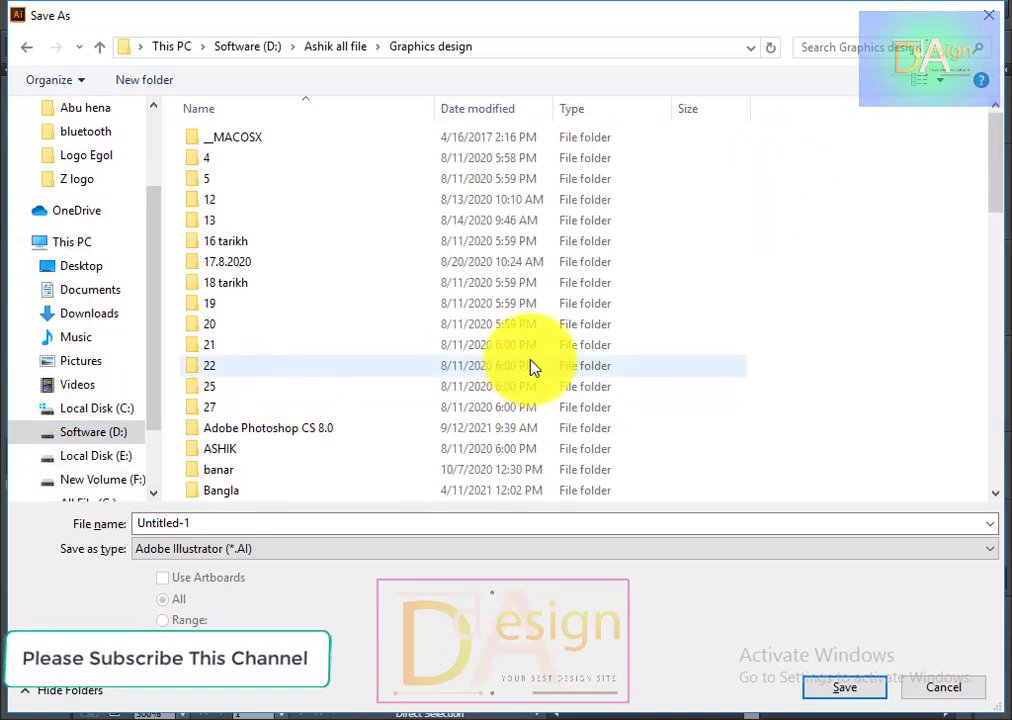
{"action": "scroll", "coordinate": [360, 428], "scroll_direction": "down", "scroll_amount": 1}
{"action": "scroll", "coordinate": [362, 428], "scroll_direction": "down", "scroll_amount": 3}
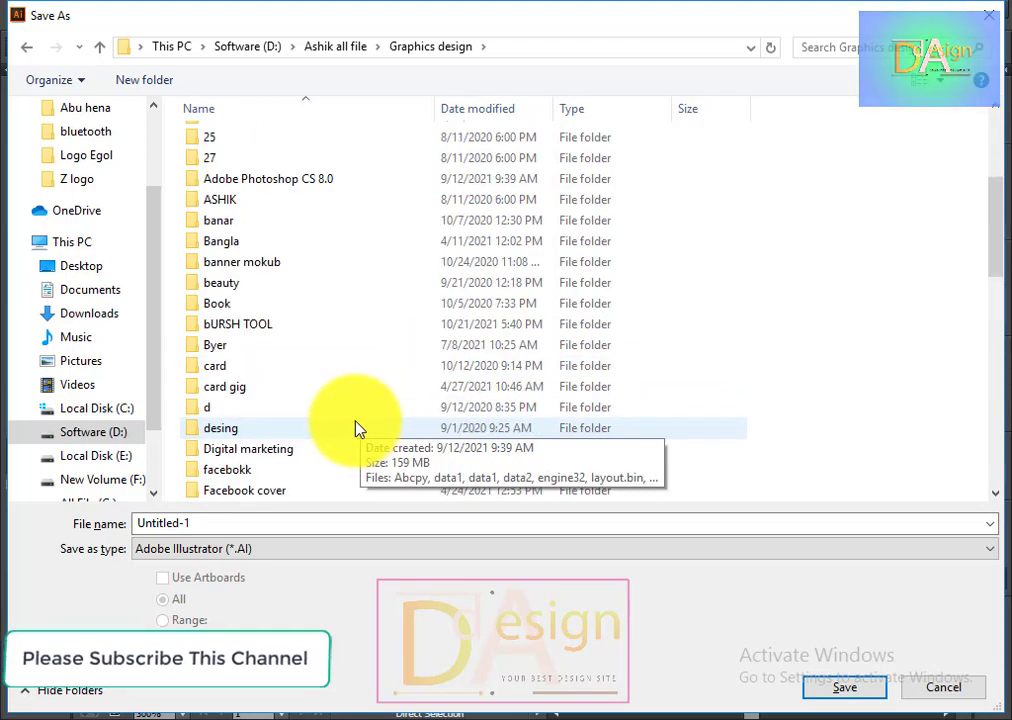
{"action": "scroll", "coordinate": [360, 428], "scroll_direction": "down", "scroll_amount": 5}
{"action": "double_click", "coordinate": [240, 261]}
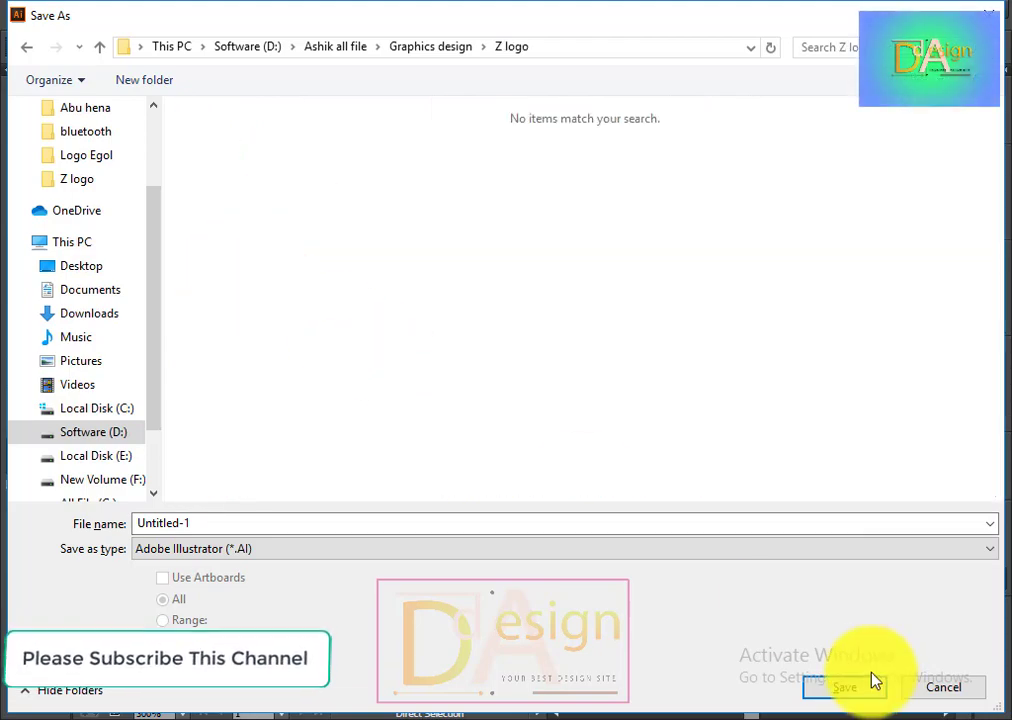
{"action": "left_click", "coordinate": [855, 687]}
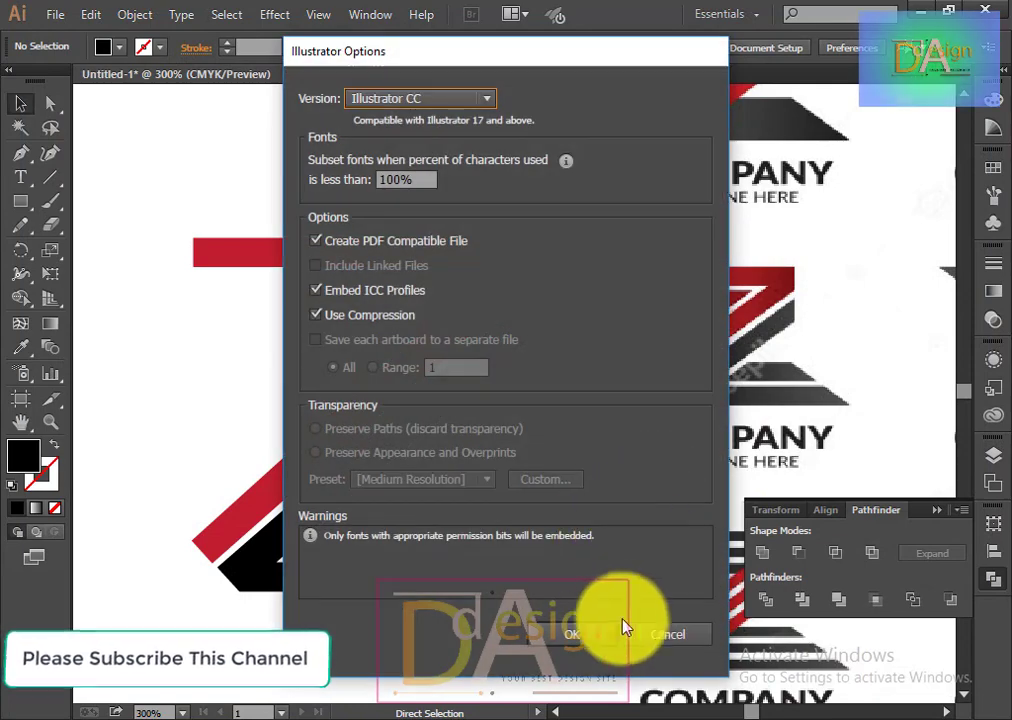
{"action": "left_click", "coordinate": [608, 634]}
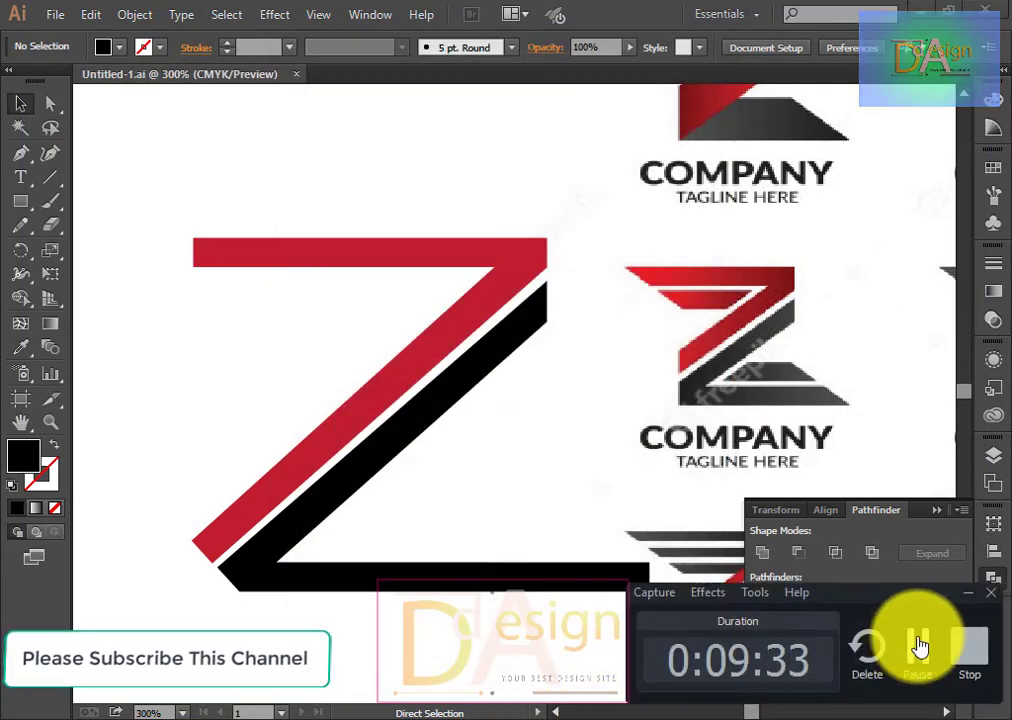
{"action": "left_click", "coordinate": [916, 650]}
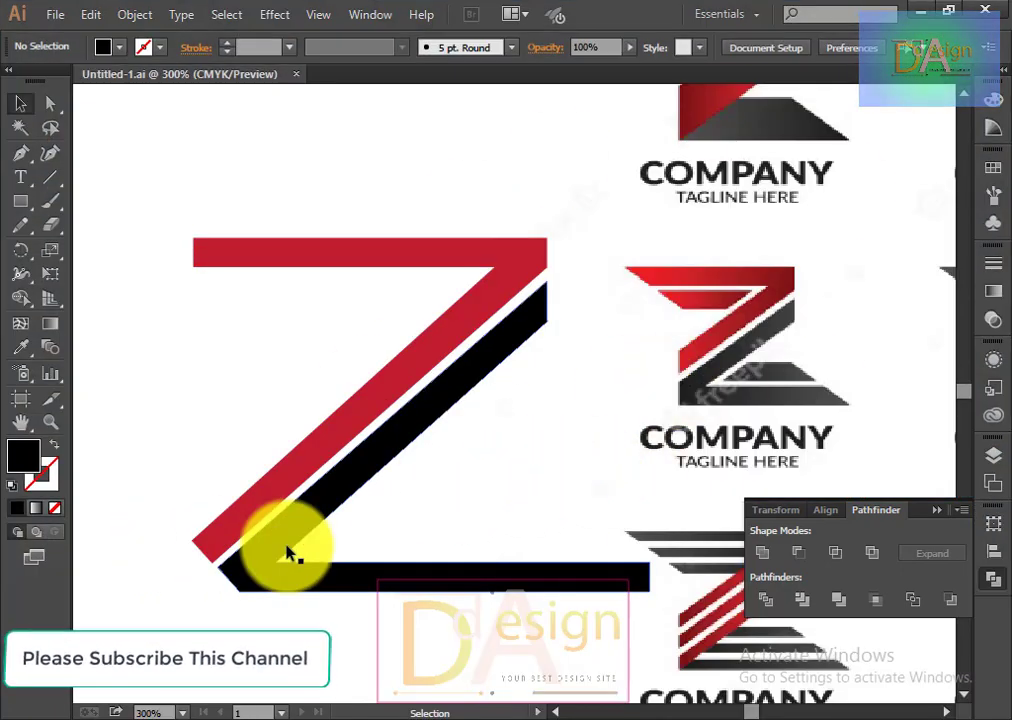
{"action": "scroll", "coordinate": [262, 585], "scroll_direction": "up", "scroll_amount": 1}
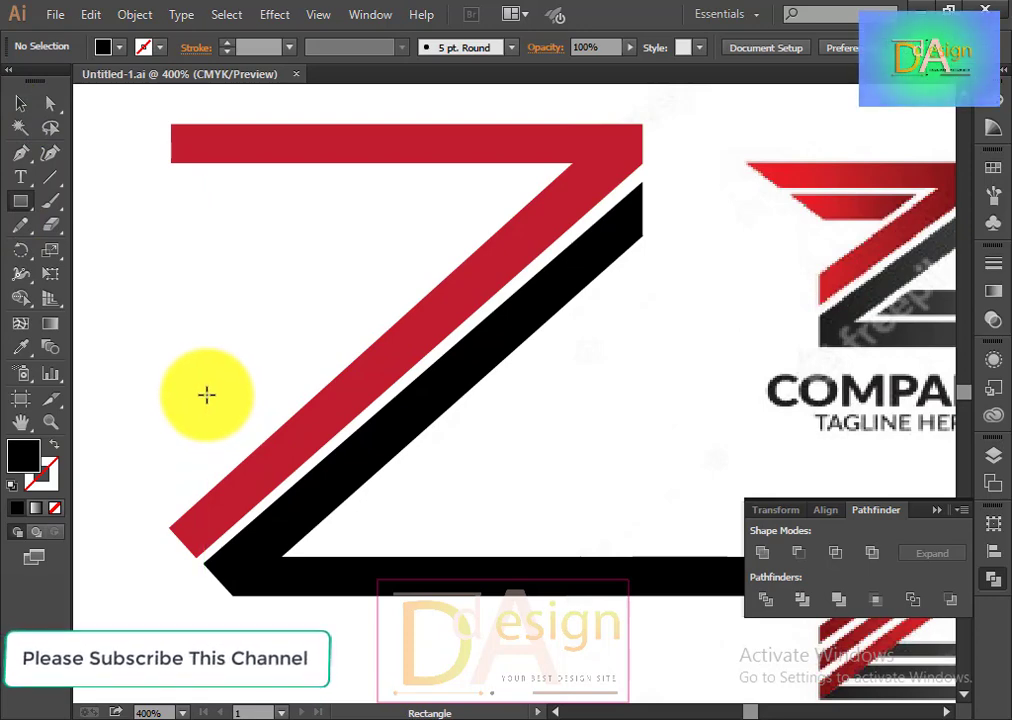
Draw a black rectangle over the Z's lower-left corner and select all the Z shapes.
{"action": "left_click_drag", "start_coordinate": [206, 395], "coordinate": [256, 594]}
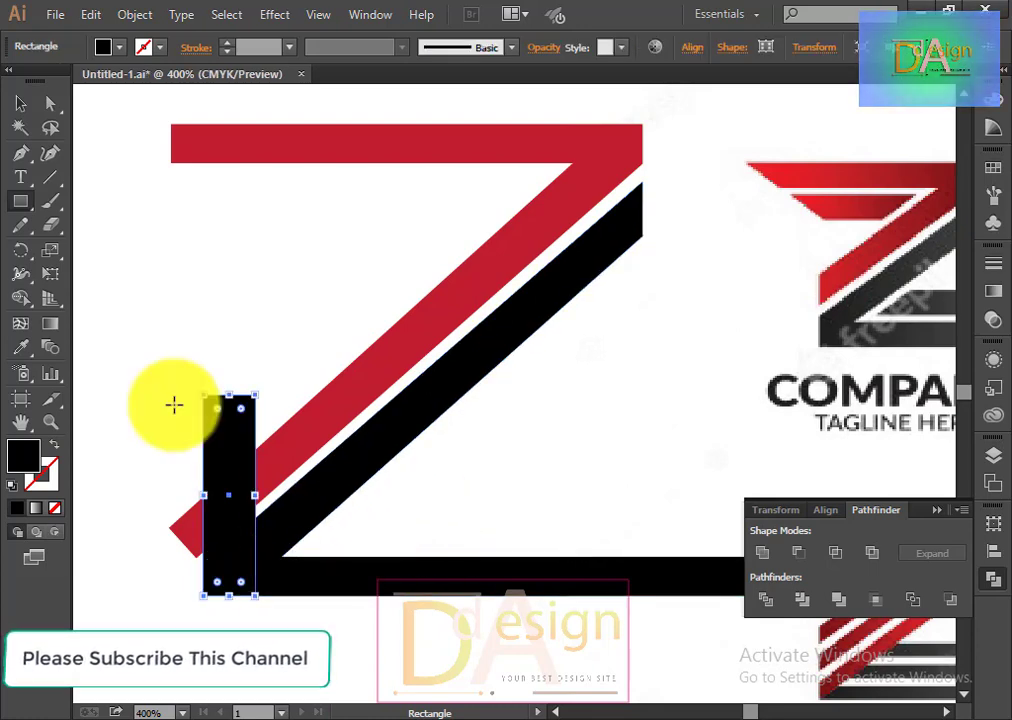
{"action": "left_click", "coordinate": [21, 103]}
{"action": "left_click", "coordinate": [172, 441]}
{"action": "left_click_drag", "start_coordinate": [136, 407], "coordinate": [290, 615]}
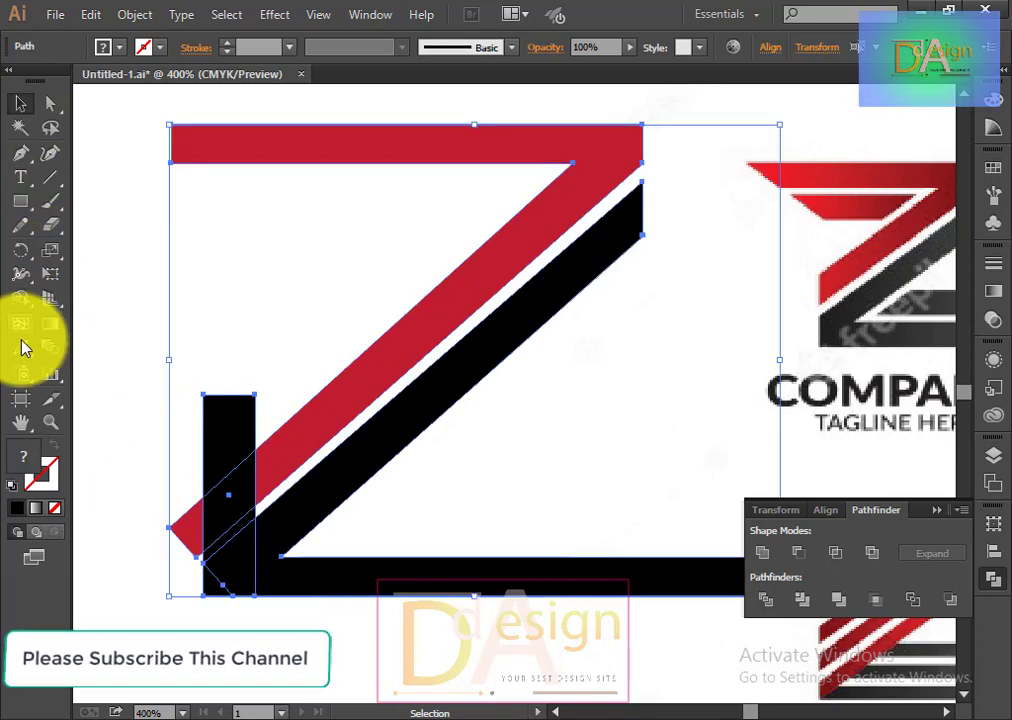
With Shape Builder, delete the vertical stub and merge all pieces into black shapes.
{"action": "left_click", "coordinate": [20, 297]}
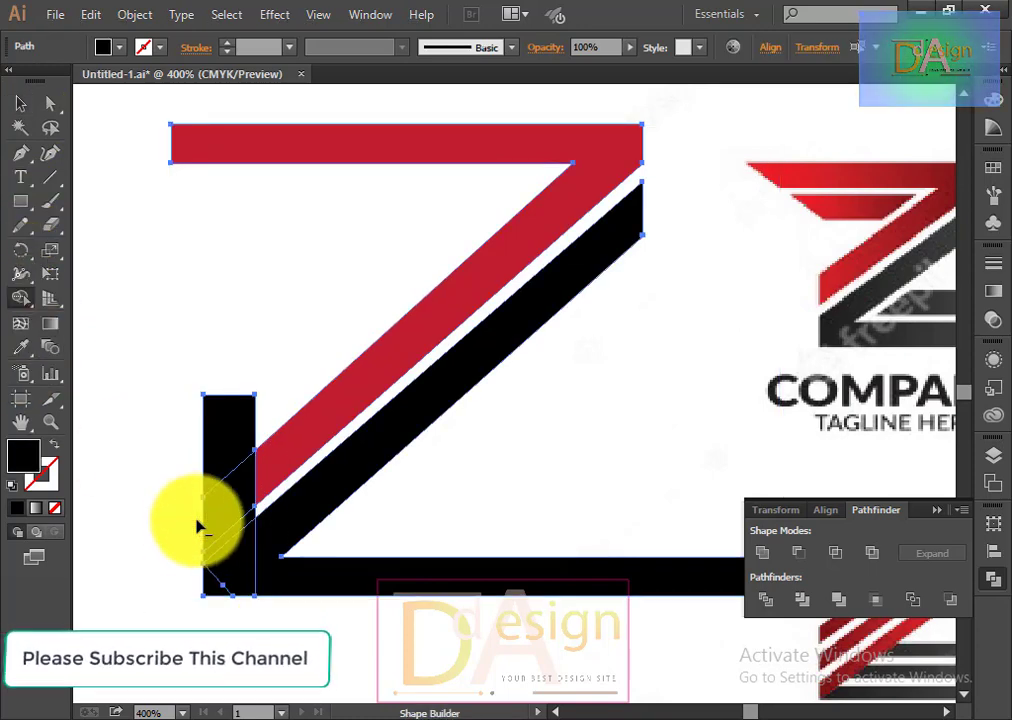
{"action": "left_click", "coordinate": [229, 425], "text": "alt"}
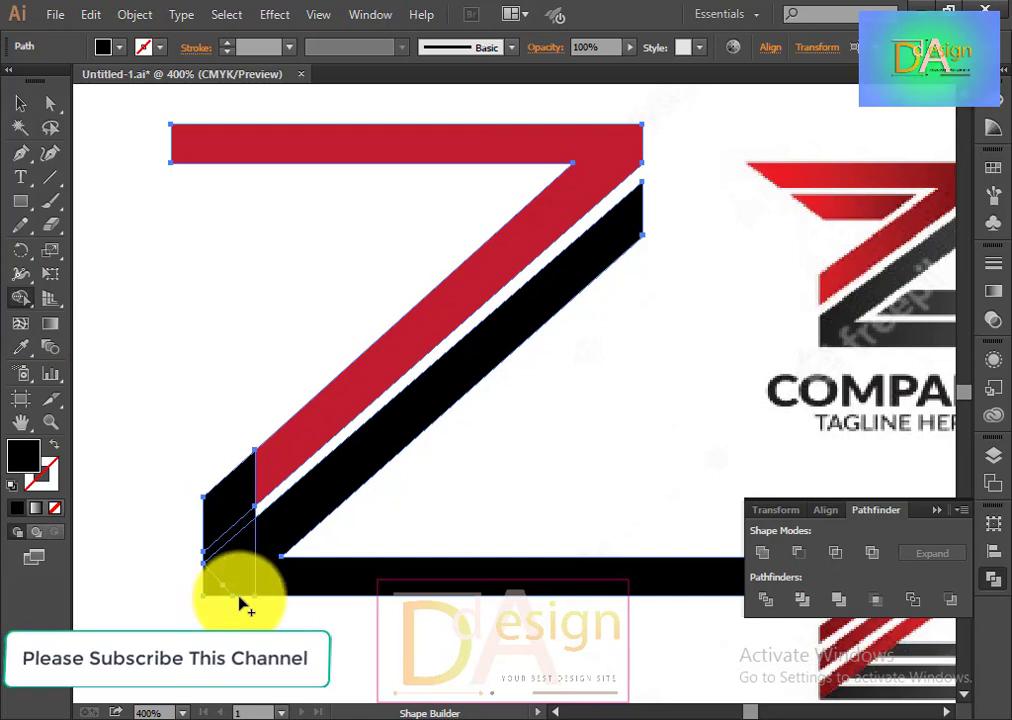
{"action": "mouse_move", "coordinate": [199, 614]}
{"action": "left_mouse_down"}
{"action": "mouse_move", "coordinate": [271, 537]}
{"action": "mouse_move", "coordinate": [219, 587]}
{"action": "mouse_move", "coordinate": [296, 563]}
{"action": "left_mouse_up"}
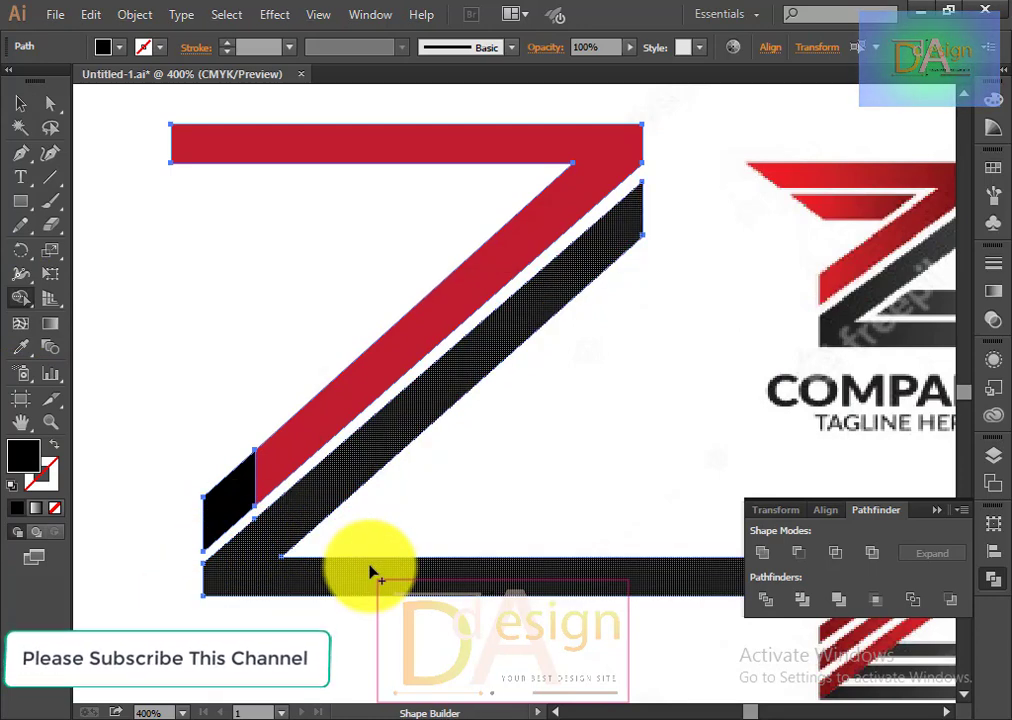
{"action": "left_click", "coordinate": [237, 490]}
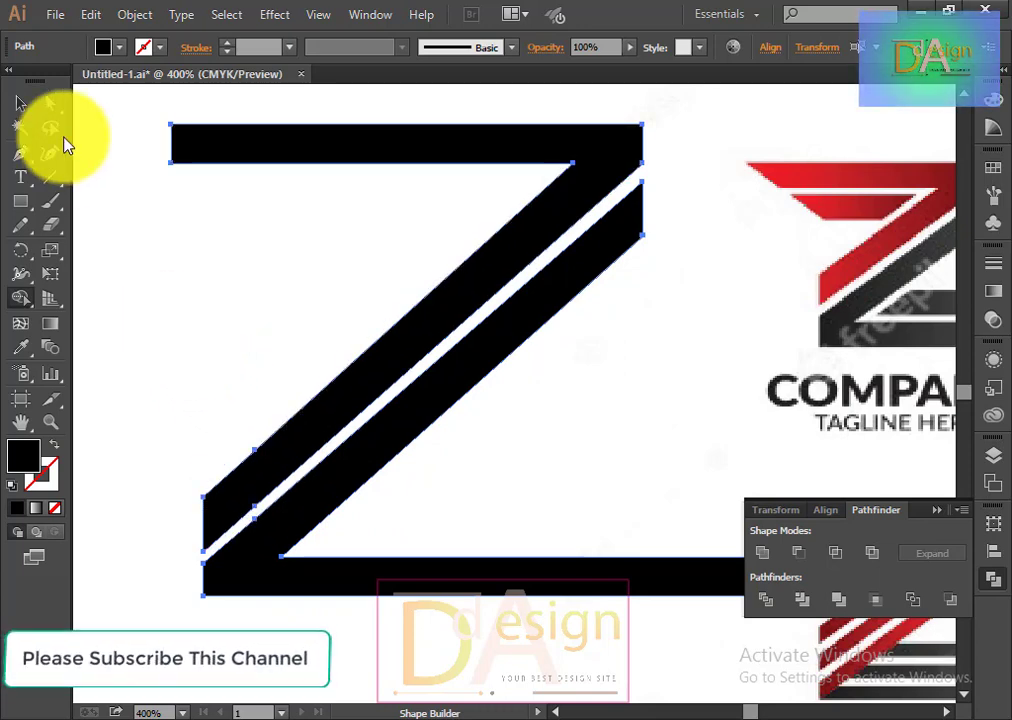
{"action": "left_click", "coordinate": [20, 103]}
{"action": "left_click", "coordinate": [216, 283]}
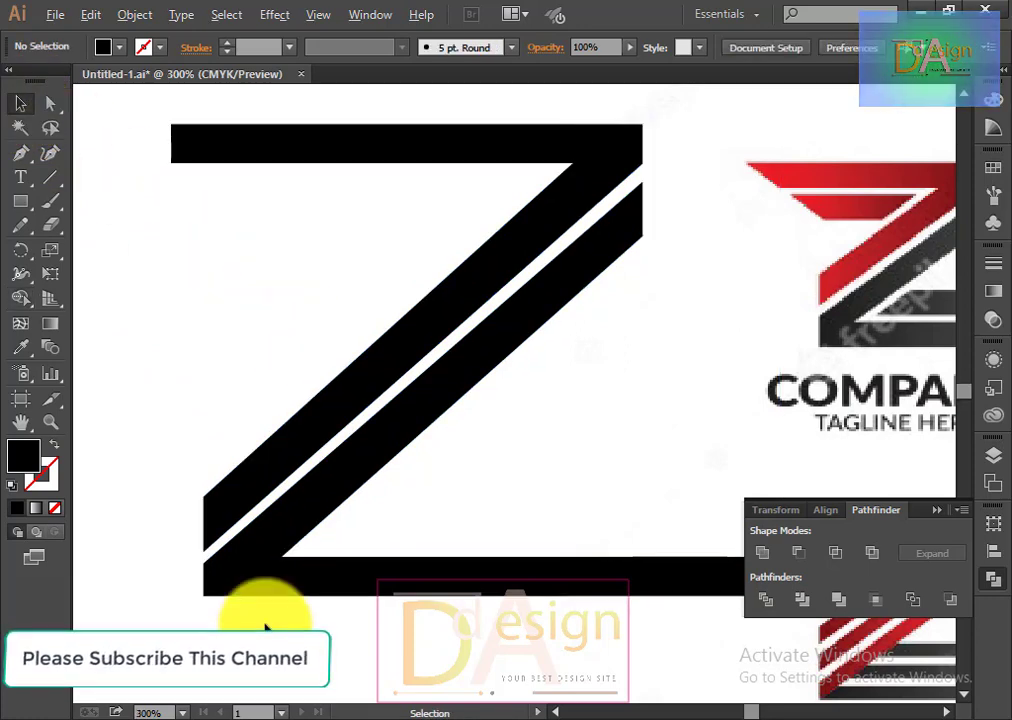
{"action": "scroll", "coordinate": [262, 630], "scroll_direction": "down", "scroll_amount": 1}
{"action": "scroll", "coordinate": [427, 625], "scroll_direction": "down", "scroll_amount": 1}
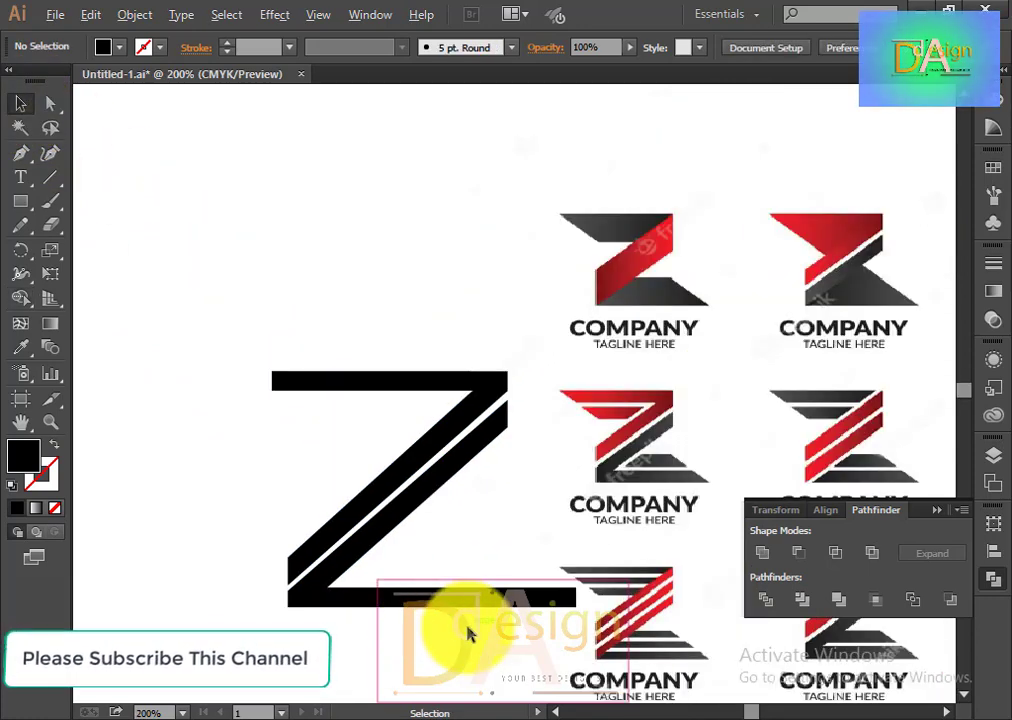
Draw a thin rectangle matching the Z's top bar.
{"action": "scroll", "coordinate": [471, 635], "scroll_direction": "up", "scroll_amount": 1}
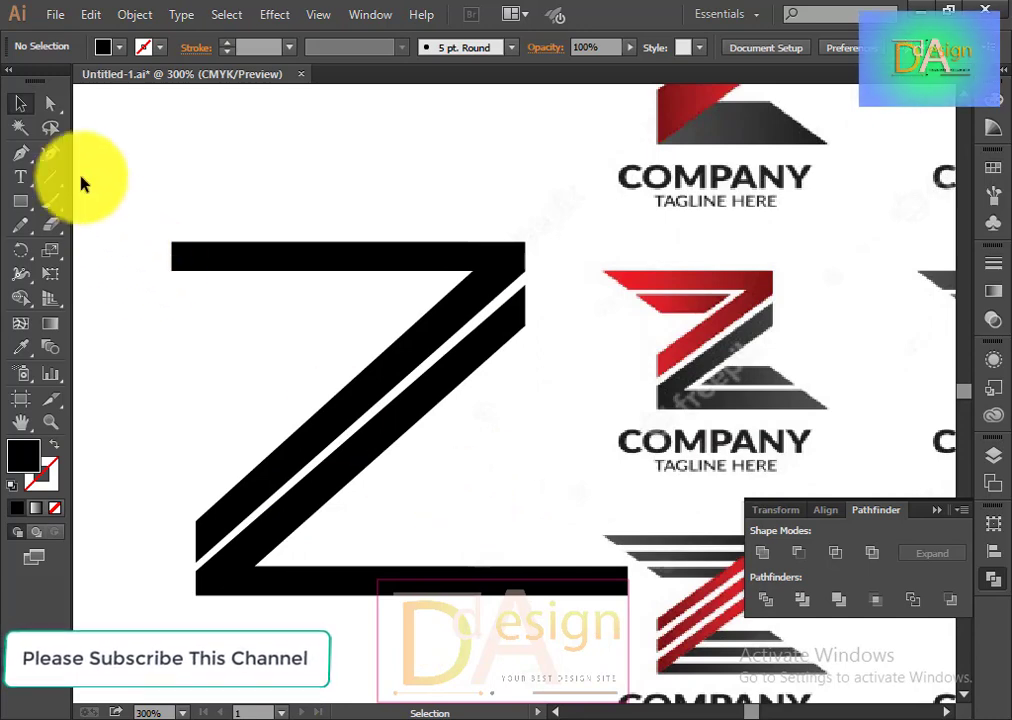
{"action": "left_click", "coordinate": [20, 201]}
{"action": "left_click_drag", "start_coordinate": [172, 242], "coordinate": [524, 271]}
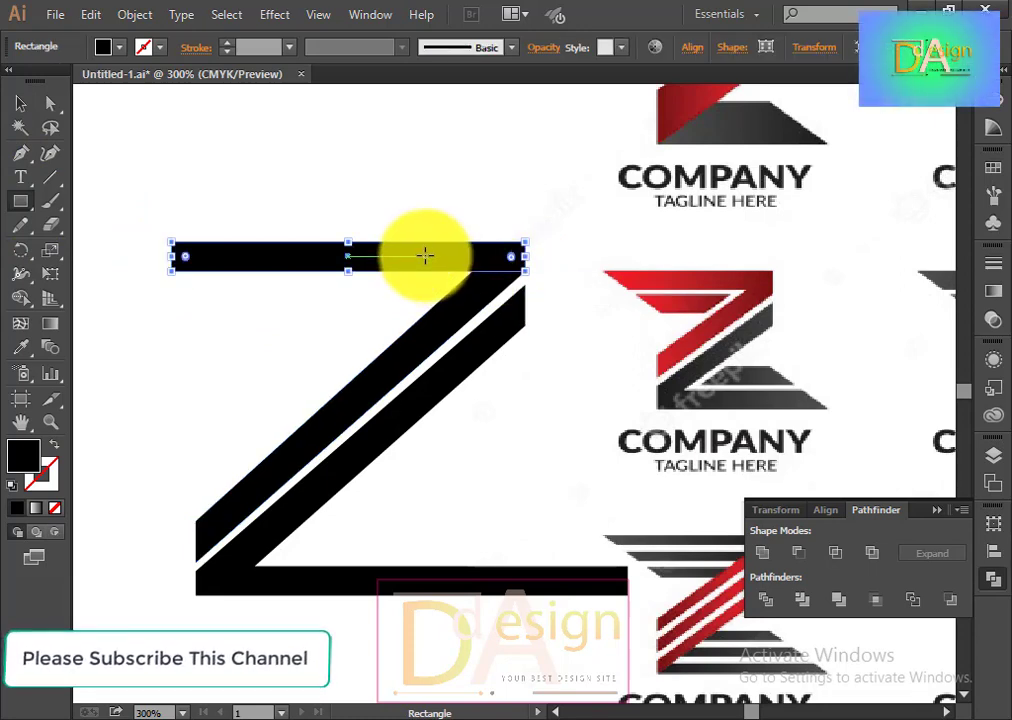
{"action": "mouse_move", "coordinate": [425, 256]}
{"action": "left_mouse_down"}
{"action": "mouse_move", "coordinate": [486, 553]}
{"action": "mouse_move", "coordinate": [473, 566]}
{"action": "left_mouse_up"}
{"action": "key", "text": "ctrl+z"}
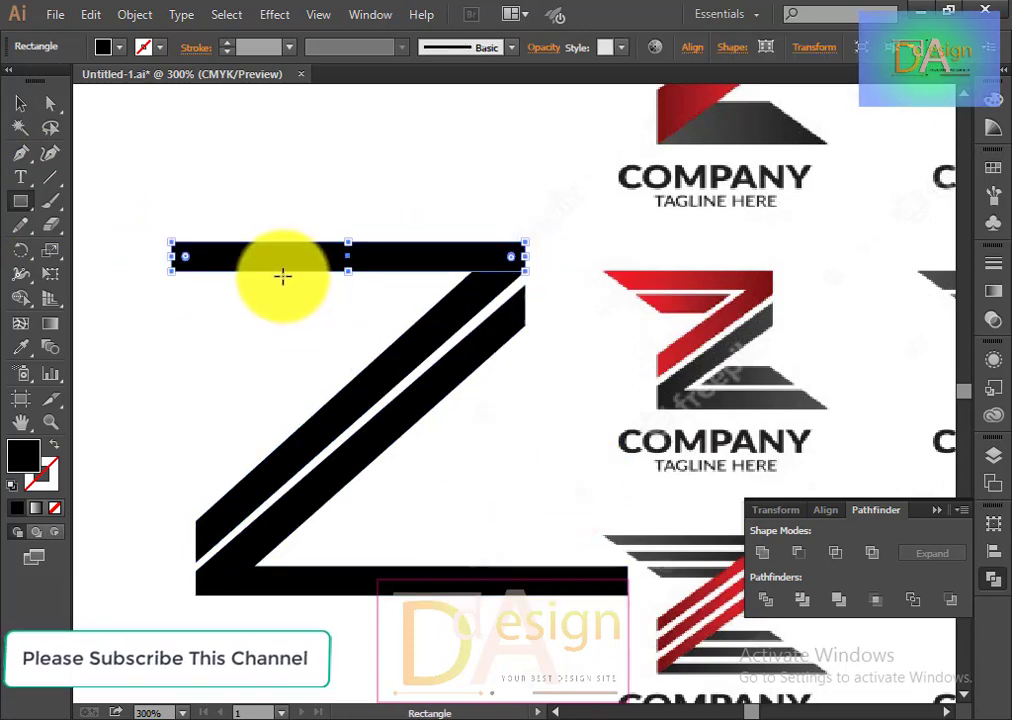
Move the new bar onto the bottom bar, then lower it by 8 pt.
{"action": "left_click", "coordinate": [20, 103]}
{"action": "left_click_drag", "start_coordinate": [290, 257], "coordinate": [321, 583]}
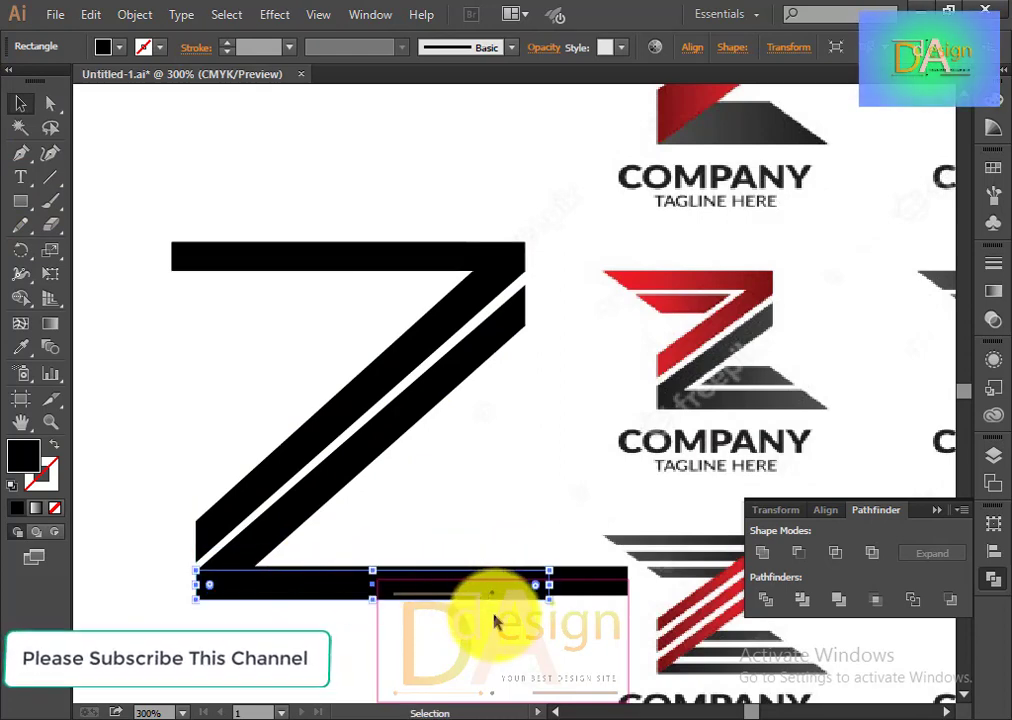
{"action": "key", "text": "Up"}
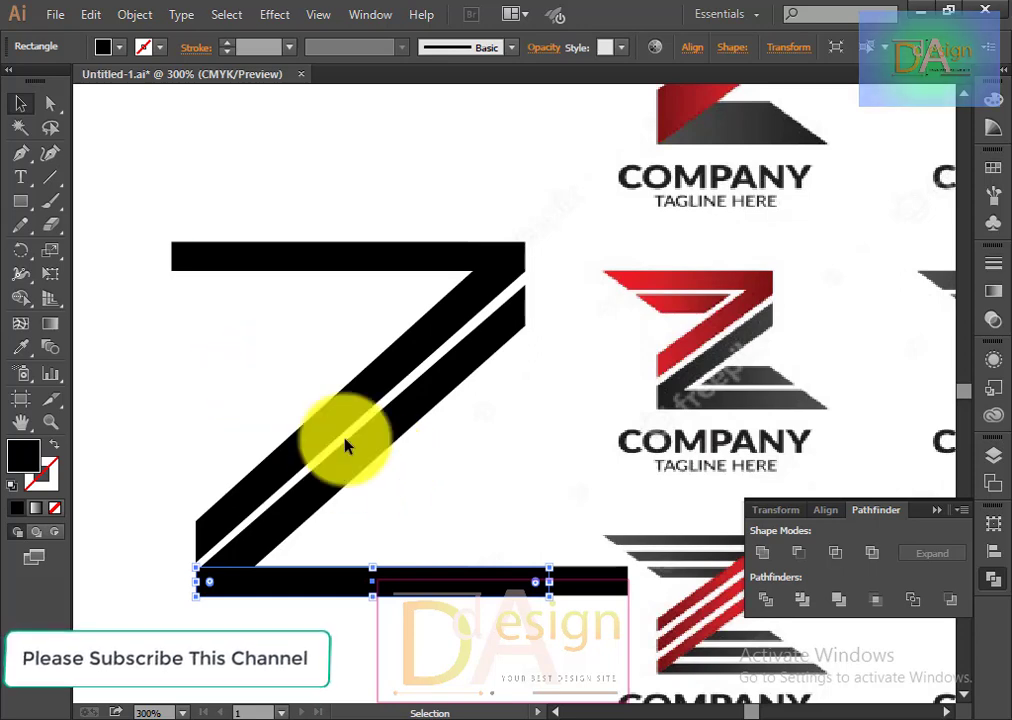
{"action": "left_click", "coordinate": [623, 583], "text": "shift"}
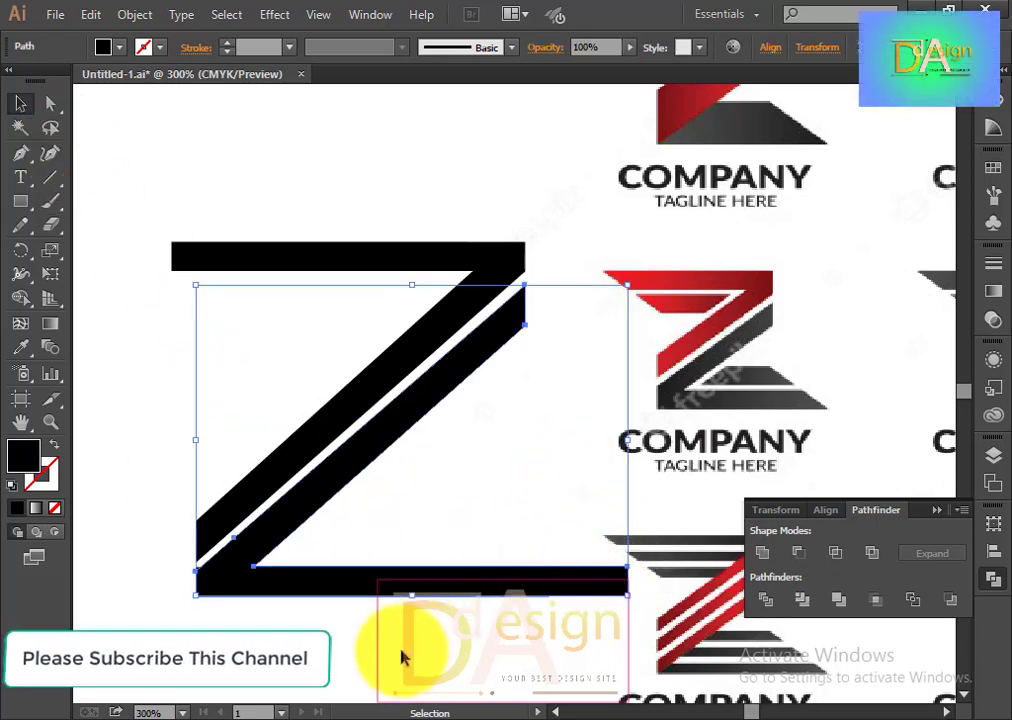
{"action": "left_click", "coordinate": [375, 630]}
{"action": "left_click", "coordinate": [361, 590]}
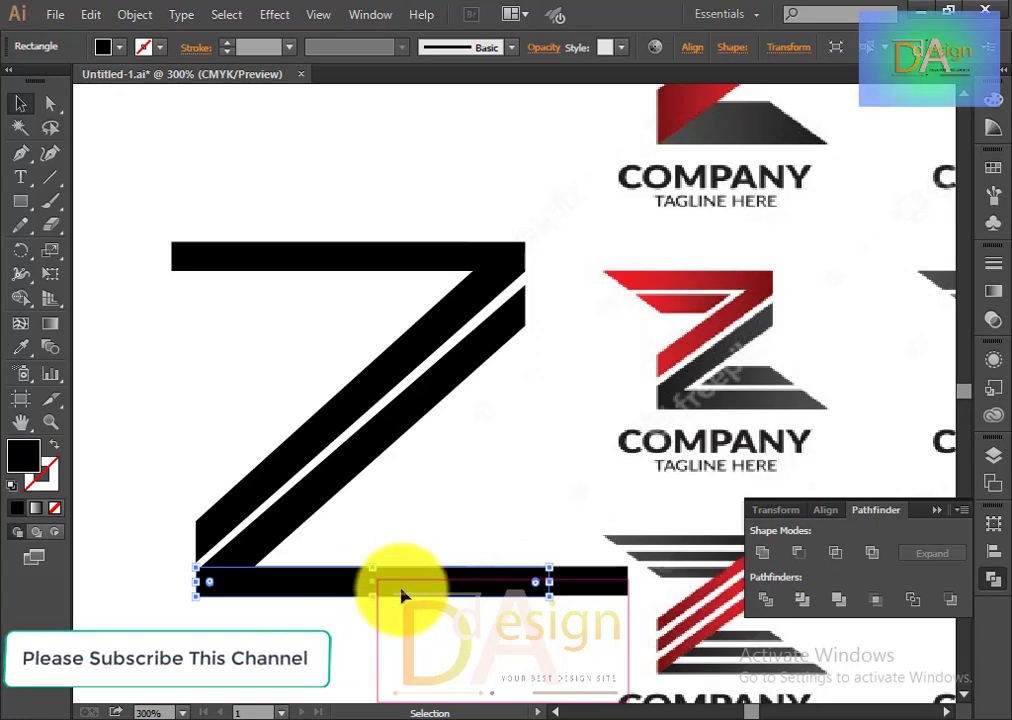
{"action": "left_click_drag", "start_coordinate": [402, 596], "coordinate": [404, 621]}
{"action": "left_click", "coordinate": [482, 698]}
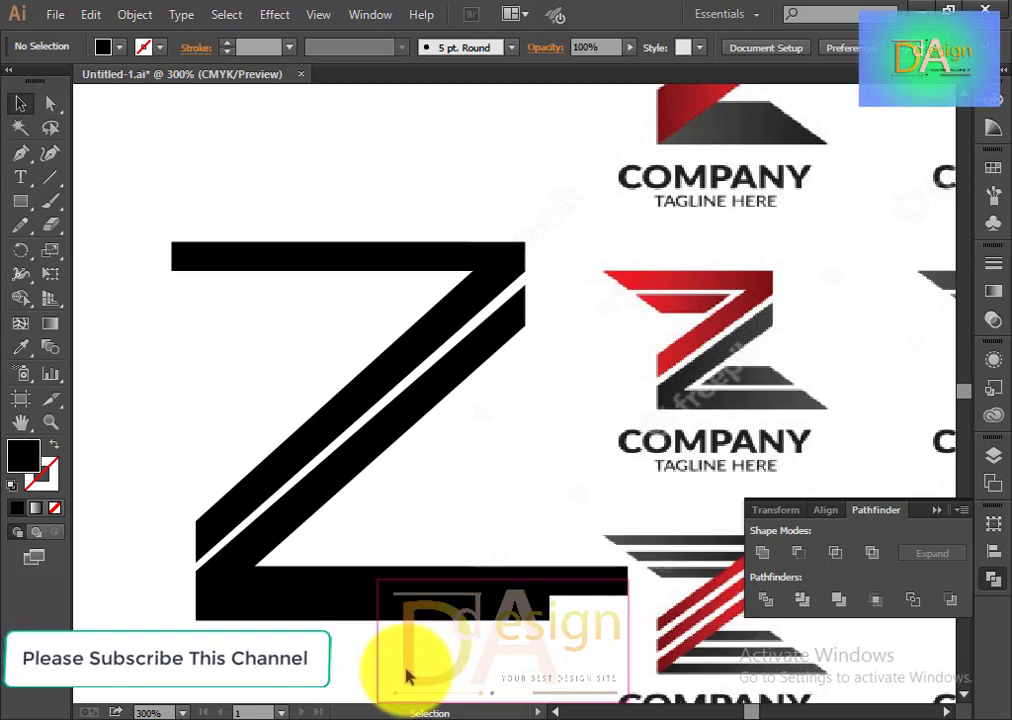
Draw a vertical cut line through the bottom bar and delete the extra lower bar.
{"action": "left_click", "coordinate": [50, 177]}
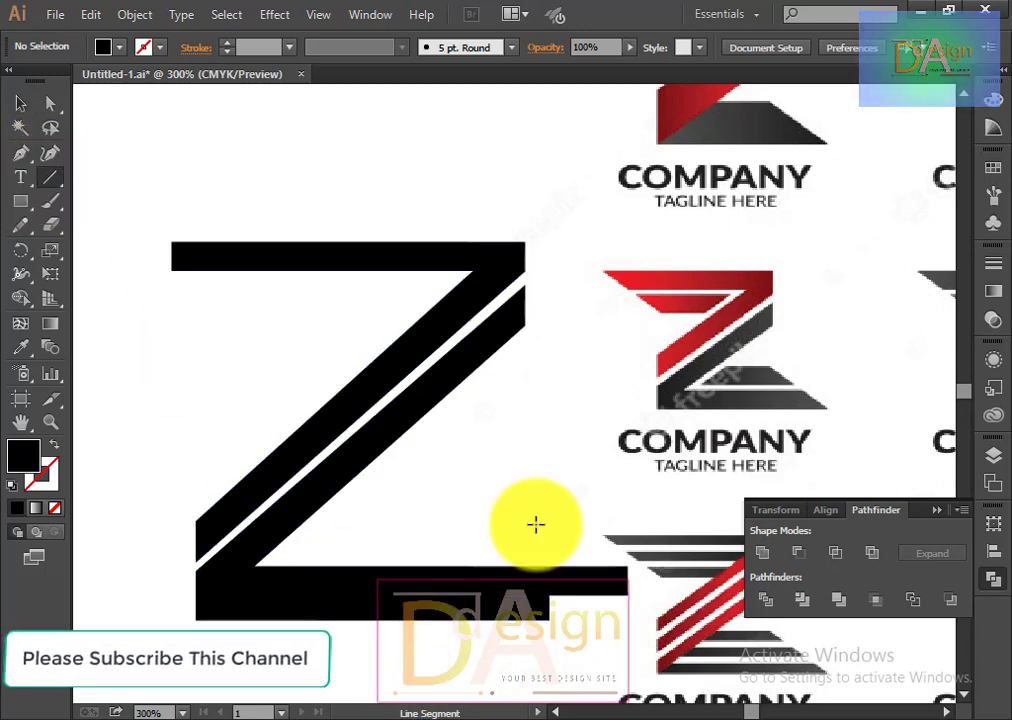
{"action": "left_click_drag", "start_coordinate": [548, 613], "coordinate": [549, 530]}
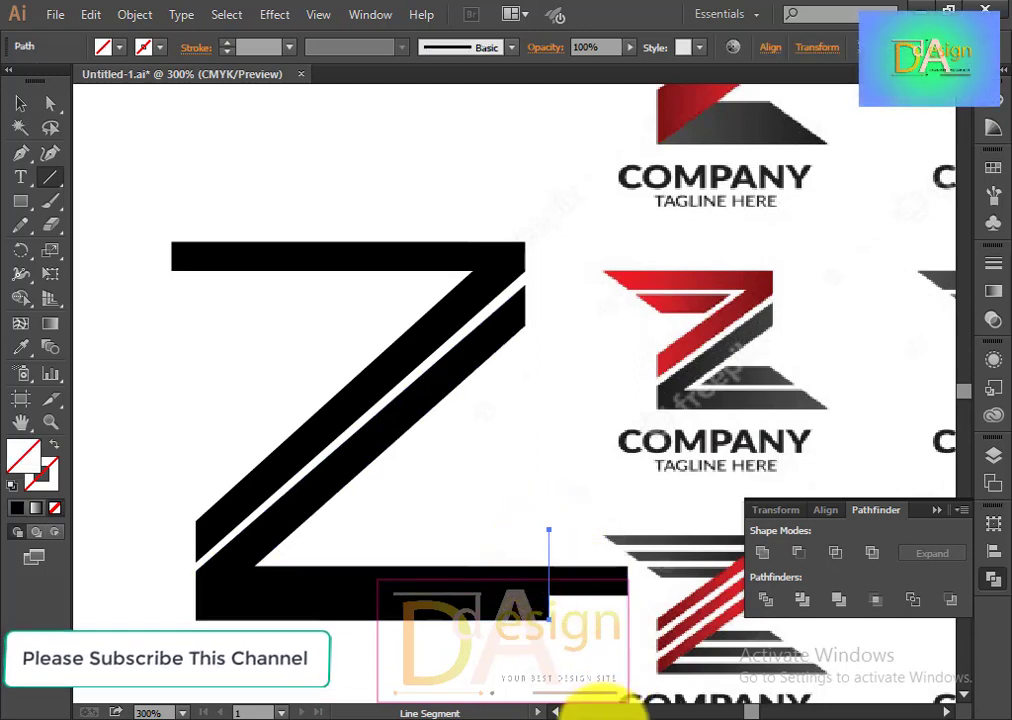
{"action": "left_click", "coordinate": [22, 103]}
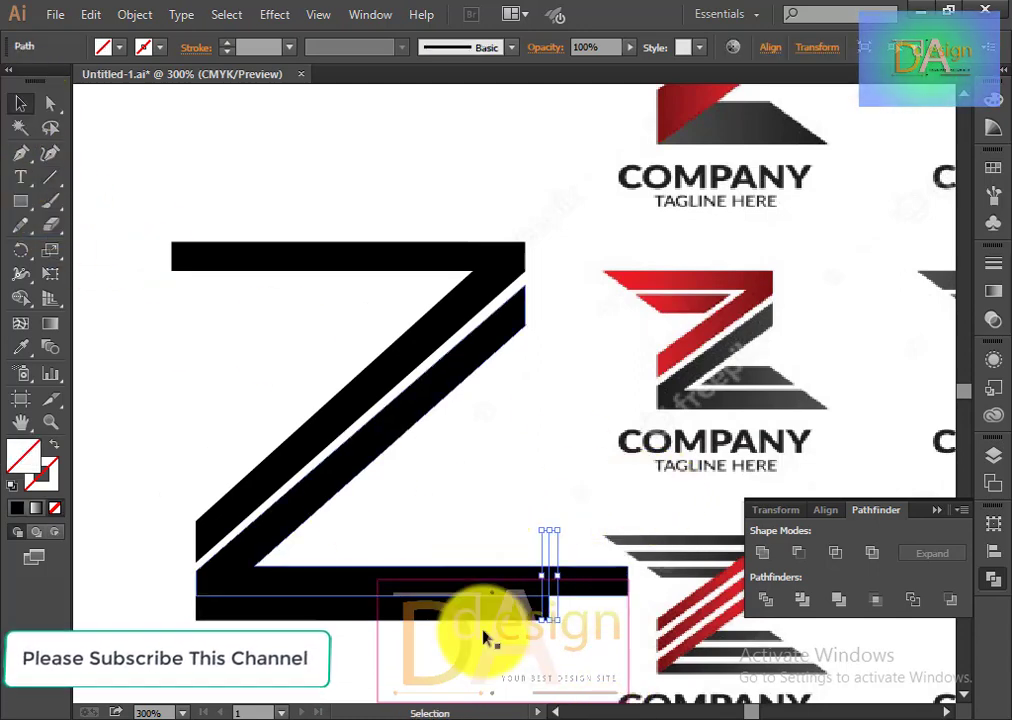
{"action": "left_click_drag", "start_coordinate": [481, 608], "coordinate": [388, 658]}
{"action": "key", "text": "Delete"}
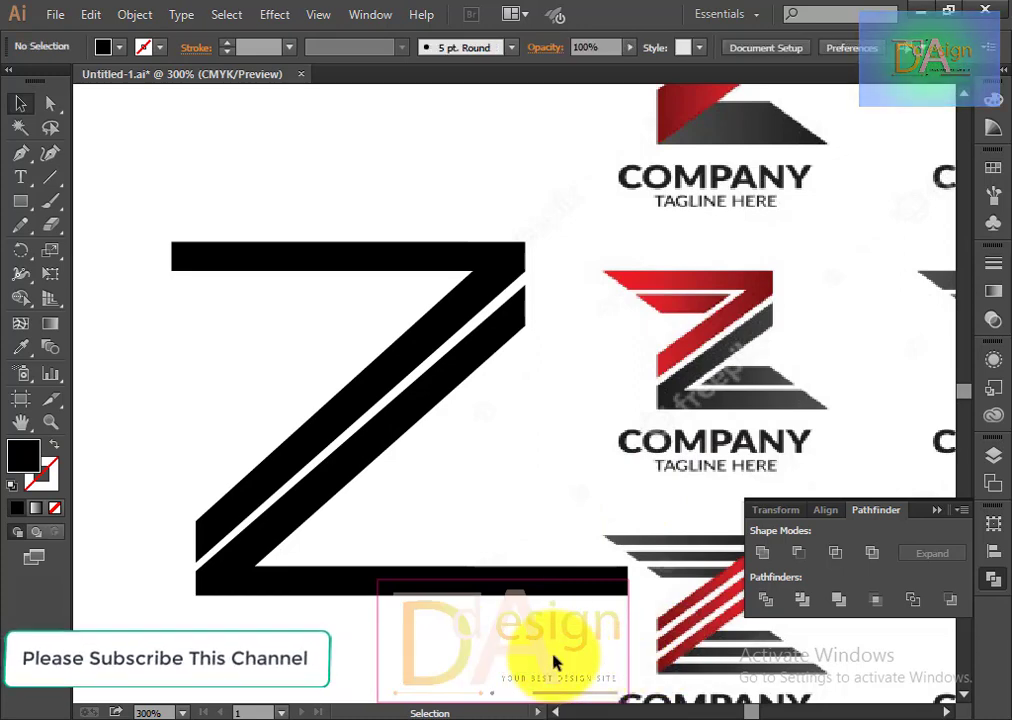
Divide the Z along the cut line, ungroup, and delete the bottom-right end piece.
{"action": "left_click_drag", "start_coordinate": [505, 511], "coordinate": [588, 607]}
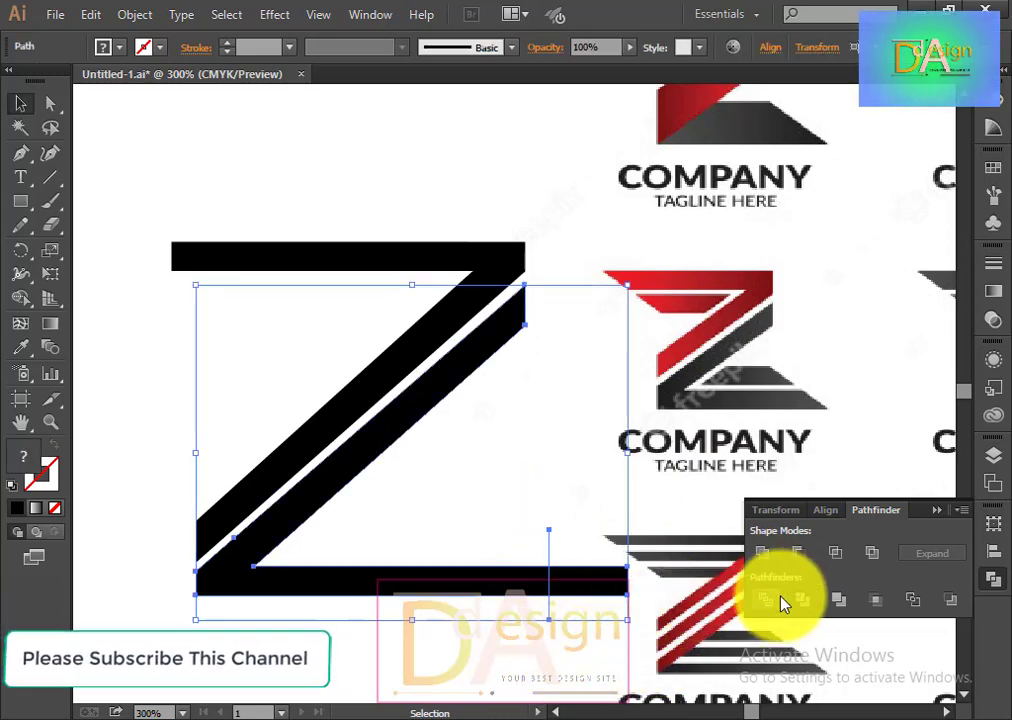
{"action": "left_click", "coordinate": [766, 599]}
{"action": "left_click", "coordinate": [621, 655]}
{"action": "left_click", "coordinate": [577, 592]}
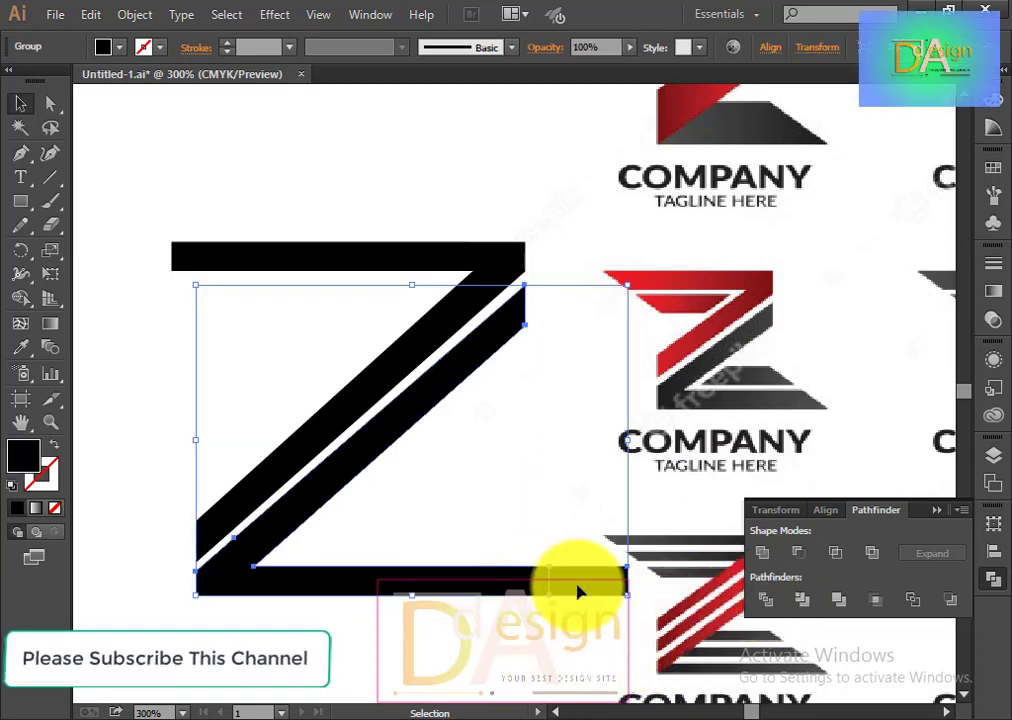
{"action": "right_click", "coordinate": [577, 592]}
{"action": "left_click", "coordinate": [640, 499]}
{"action": "left_click", "coordinate": [600, 592]}
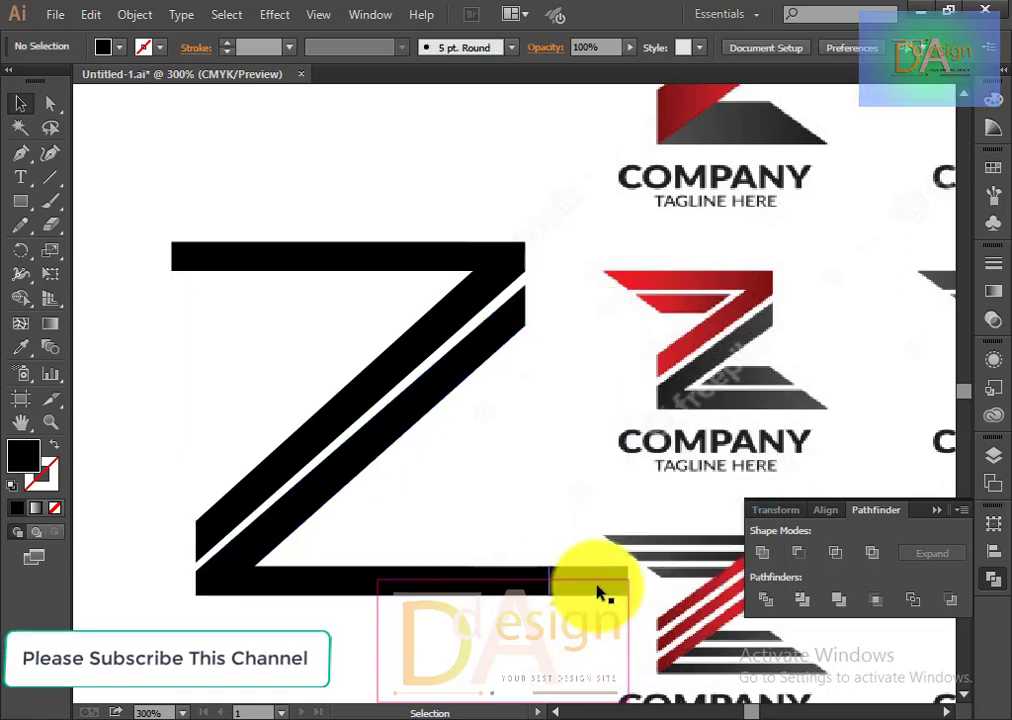
{"action": "left_click", "coordinate": [600, 592]}
{"action": "key", "text": "Delete"}
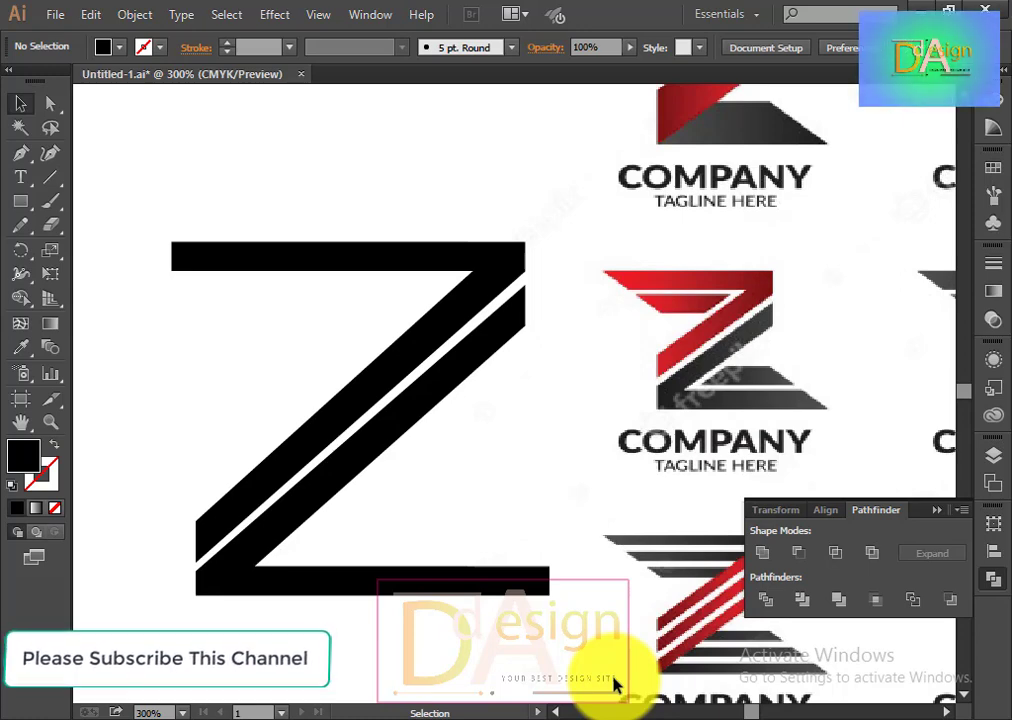
Sample the red from the reference logo and apply it to the Z's top bar and diagonal.
{"action": "left_click", "coordinate": [323, 422]}
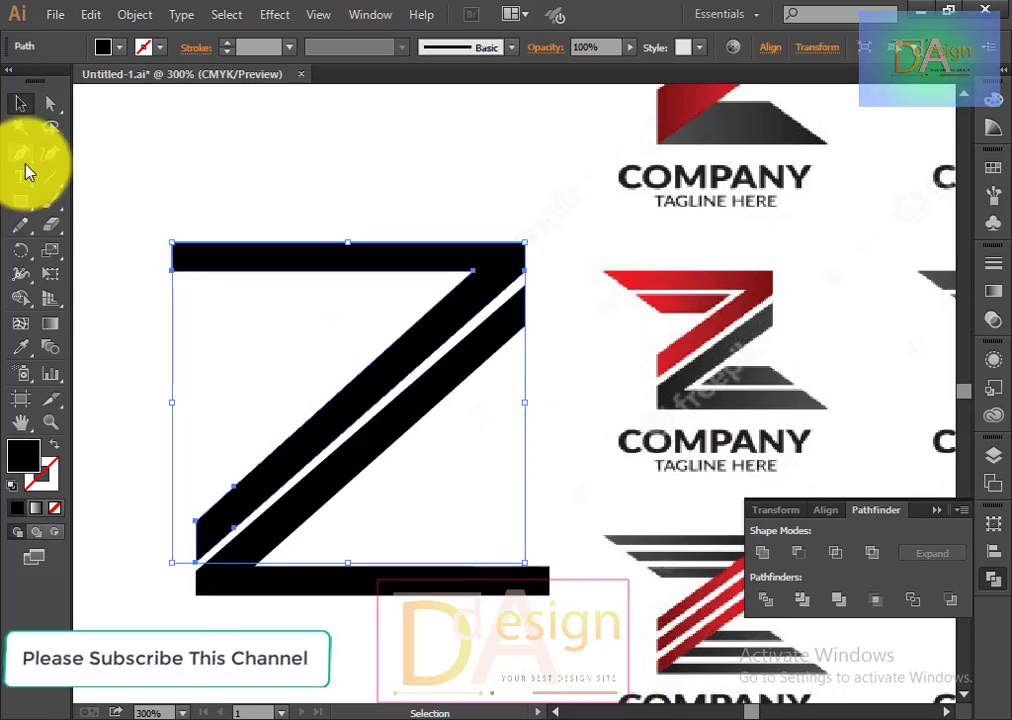
{"action": "left_click", "coordinate": [21, 347]}
{"action": "left_click", "coordinate": [714, 280]}
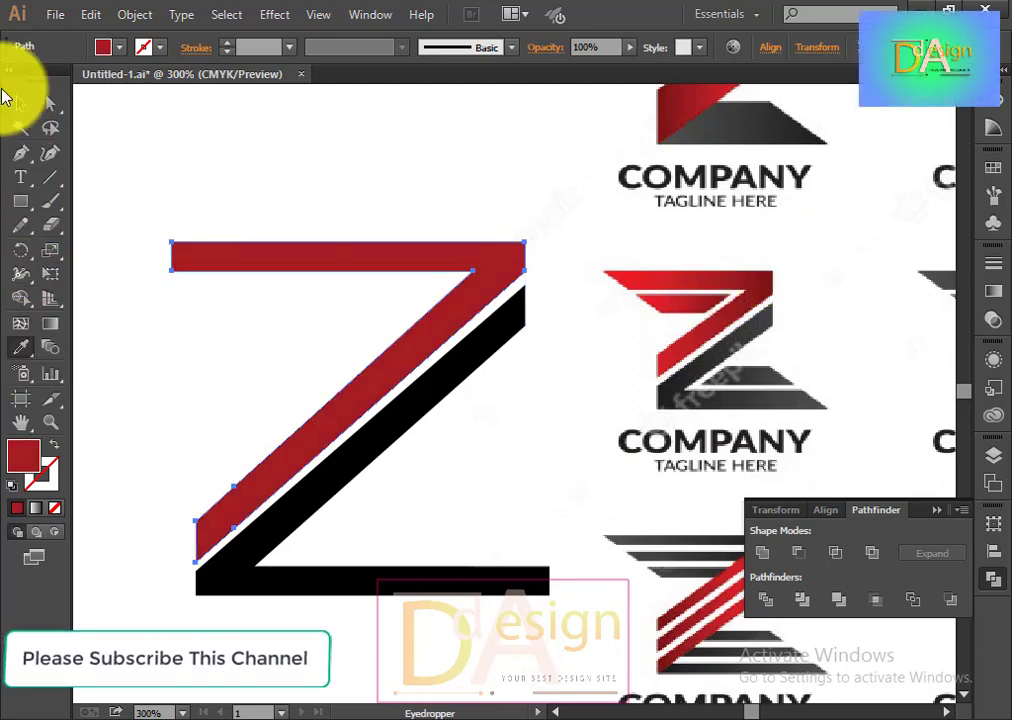
{"action": "left_click", "coordinate": [21, 103]}
{"action": "left_click", "coordinate": [300, 160]}
{"action": "scroll", "coordinate": [486, 262], "scroll_direction": "down", "scroll_amount": 2}
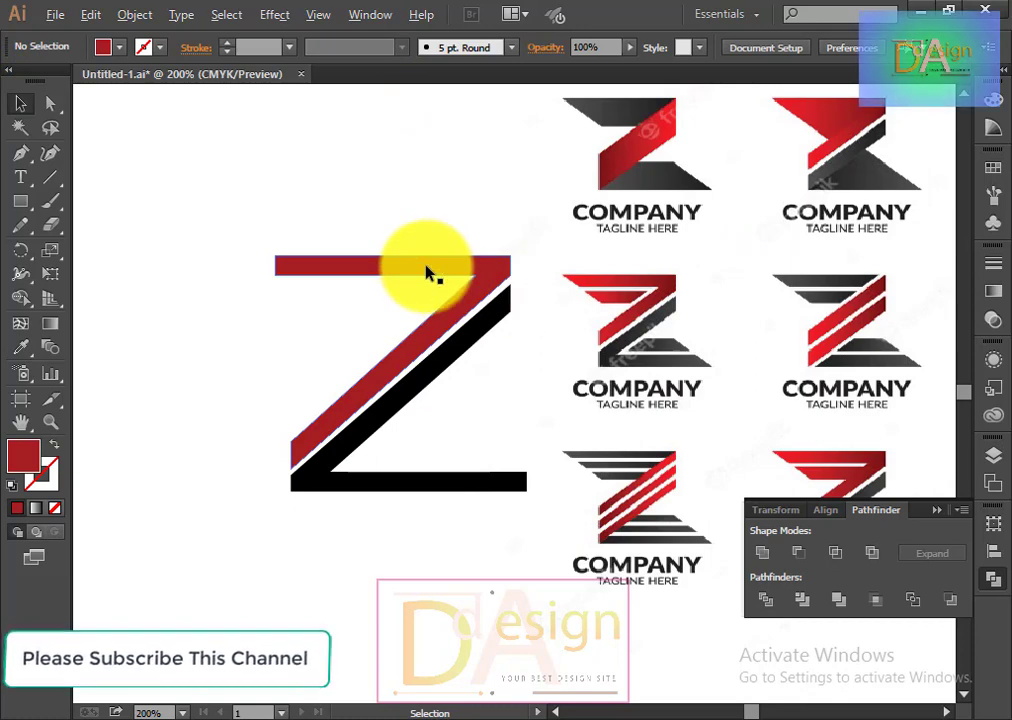
{"action": "scroll", "coordinate": [420, 270], "scroll_direction": "up", "scroll_amount": 2}
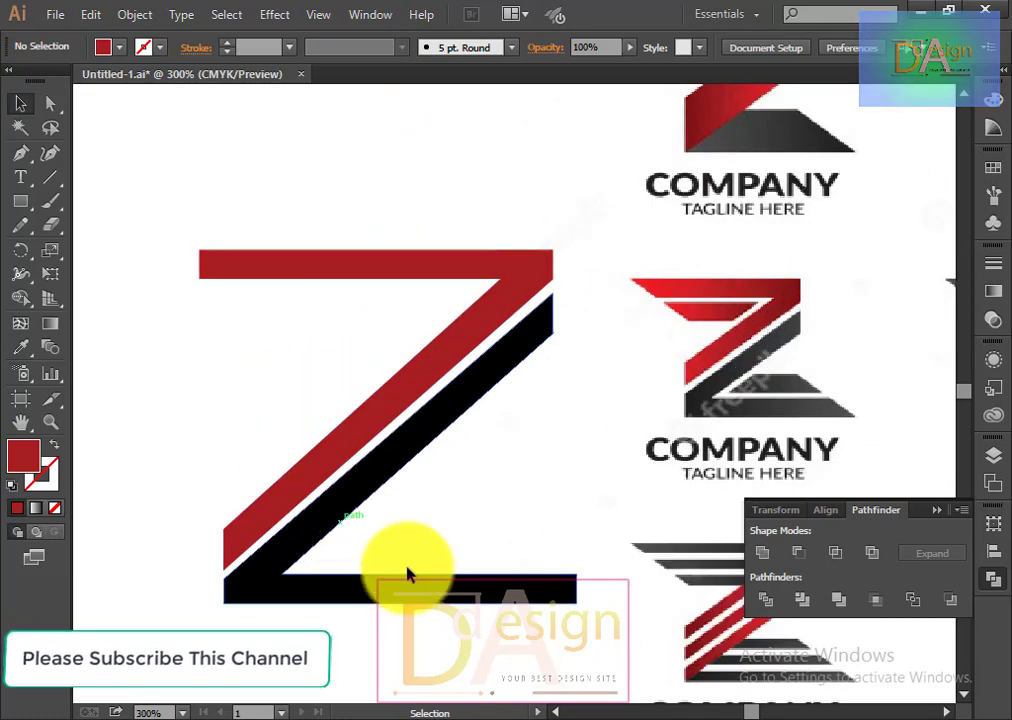
Reposition the red Z shape's top-left anchor precisely with the Move dialog.
{"action": "left_click", "coordinate": [281, 270]}
{"action": "left_click", "coordinate": [50, 103]}
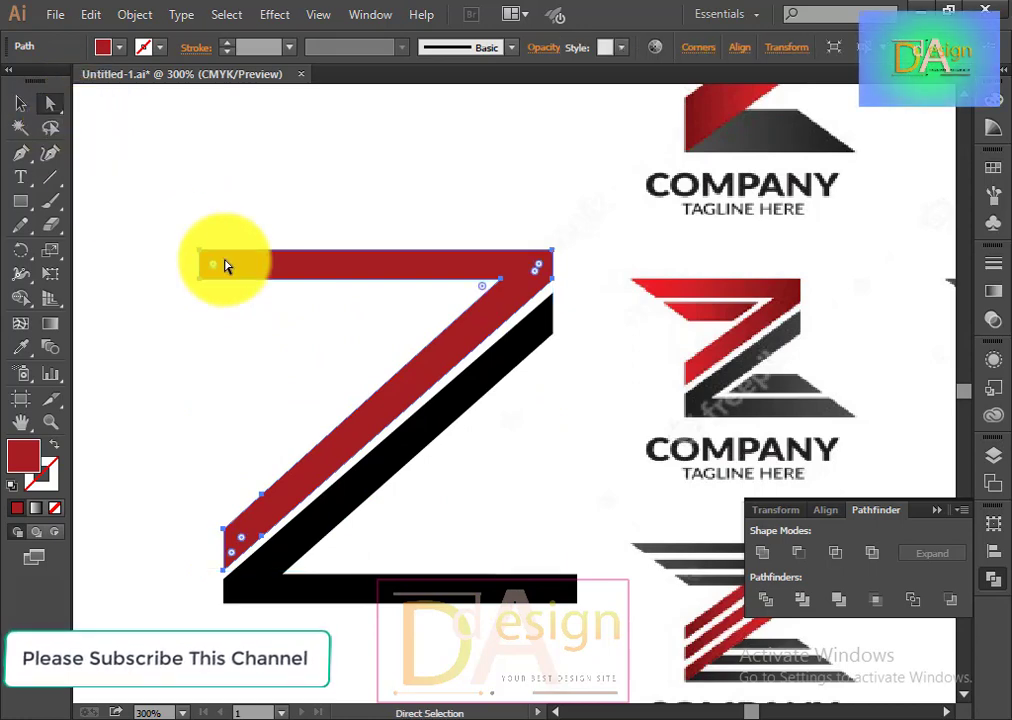
{"action": "left_click_drag", "start_coordinate": [198, 295], "coordinate": [150, 230]}
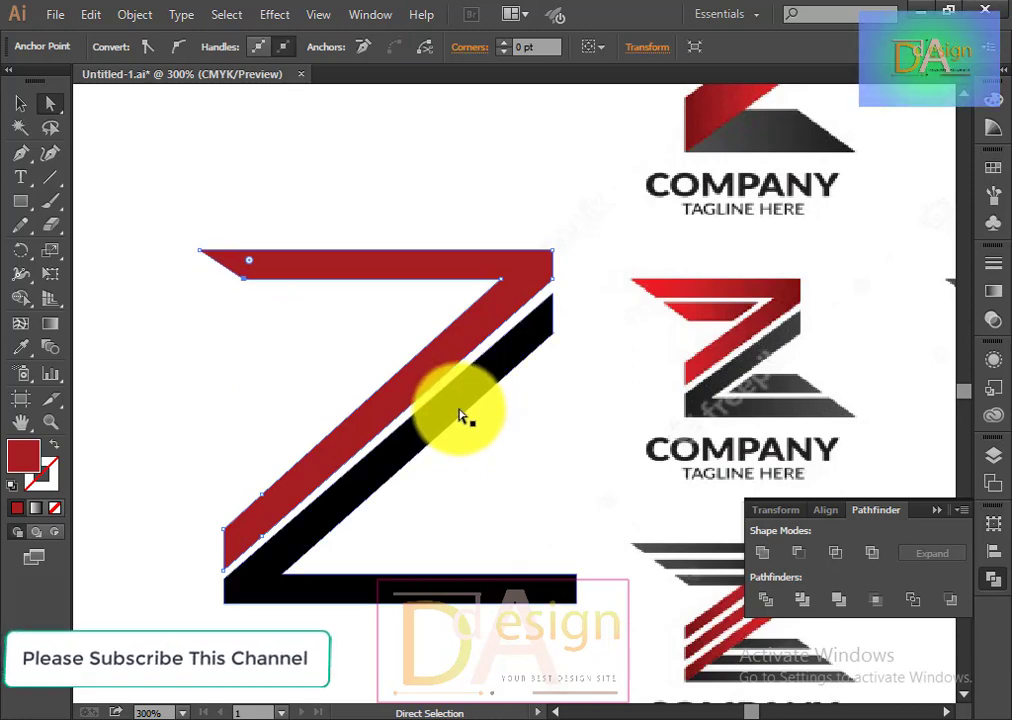
{"action": "key", "text": "Return"}
{"action": "key", "text": "Return"}
{"action": "left_click", "coordinate": [226, 384]}
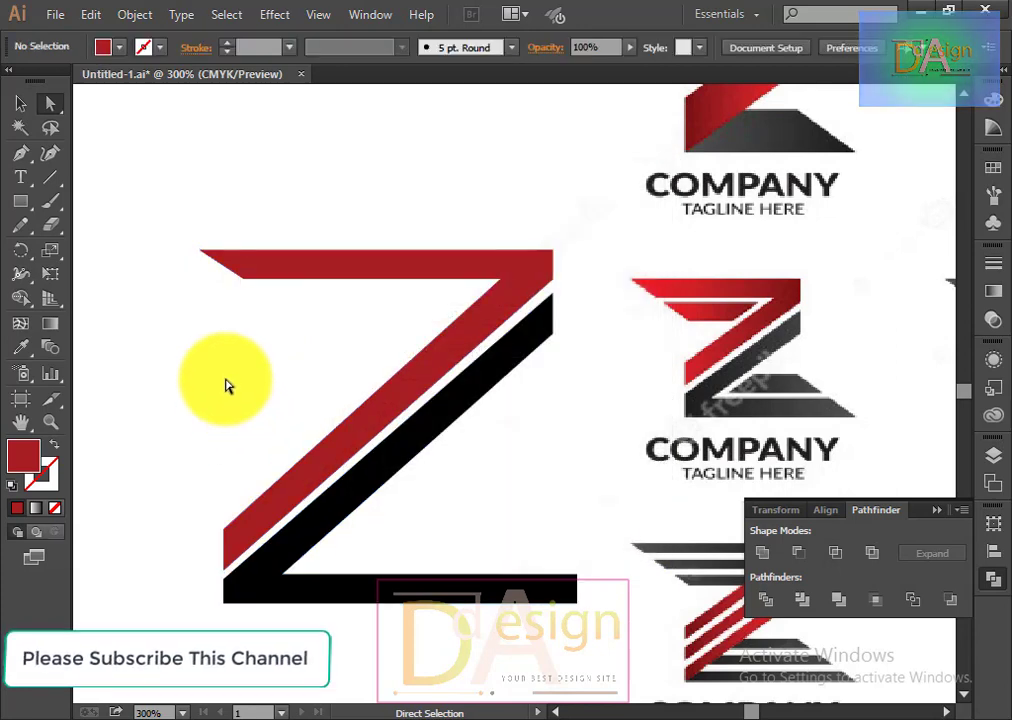
Nudge the black bottom bar's right corner anchor left to angle its tip.
{"action": "left_click", "coordinate": [555, 595]}
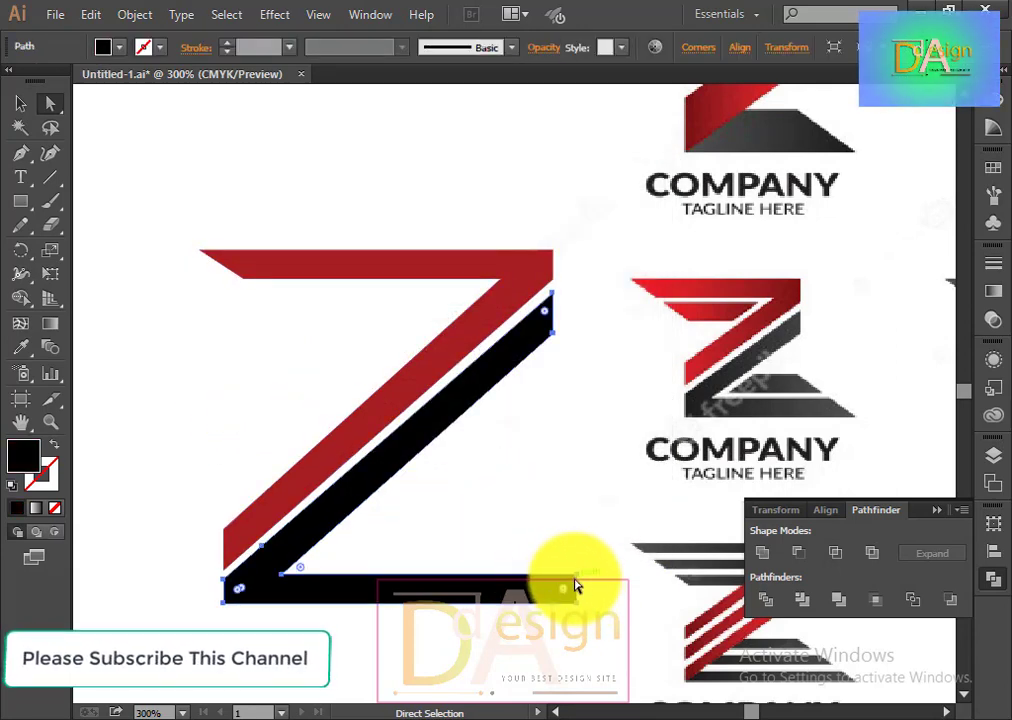
{"action": "left_click", "coordinate": [574, 579]}
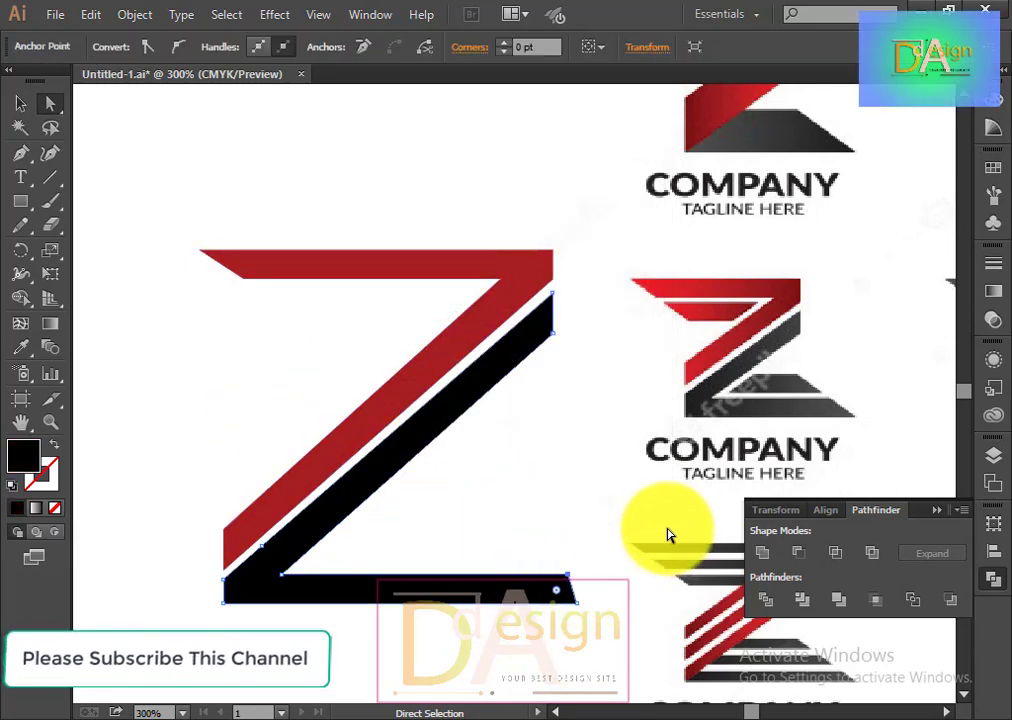
{"action": "key", "text": "Left"}
{"action": "key", "text": "Left"}
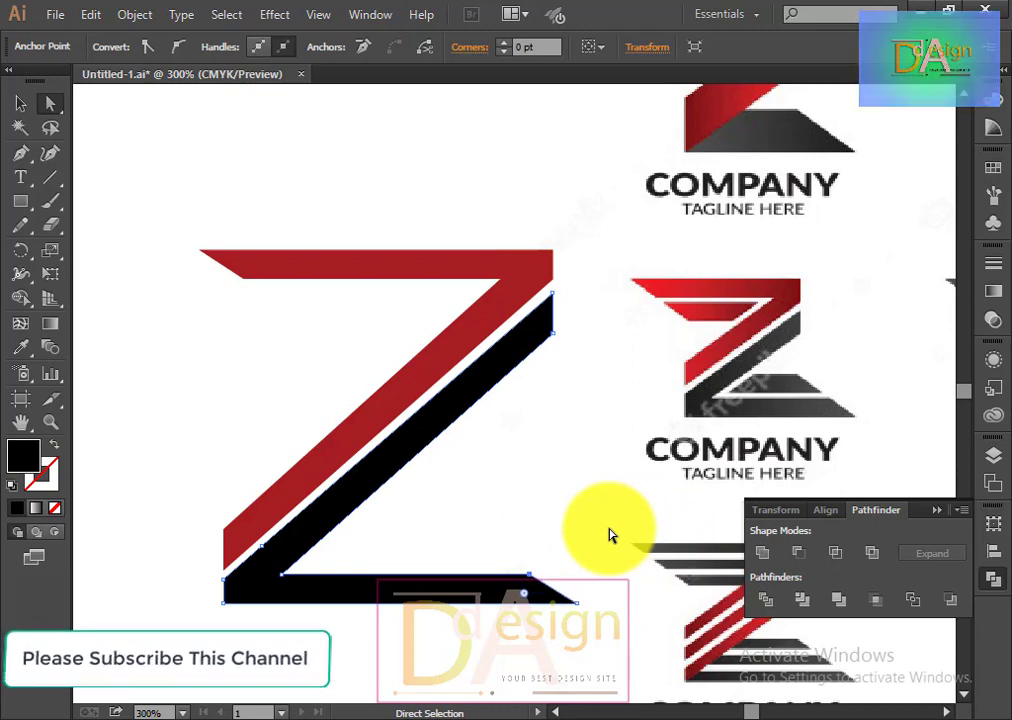
{"action": "left_click", "coordinate": [594, 533]}
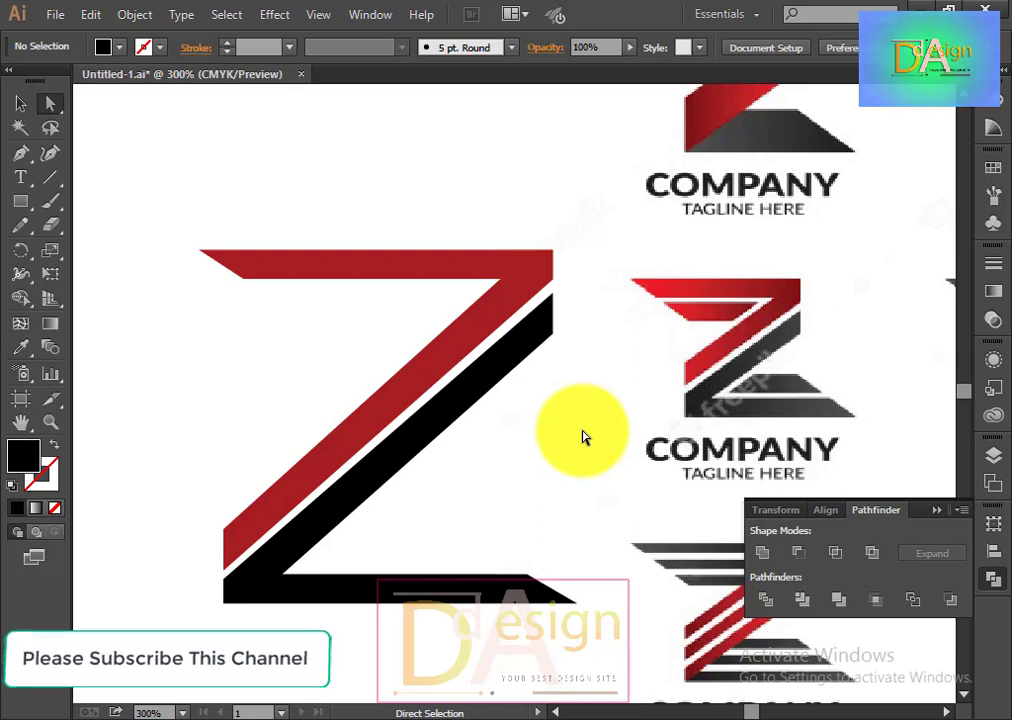
Draw a black rectangle and place it over the Z's top bar.
{"action": "left_click", "coordinate": [20, 201]}
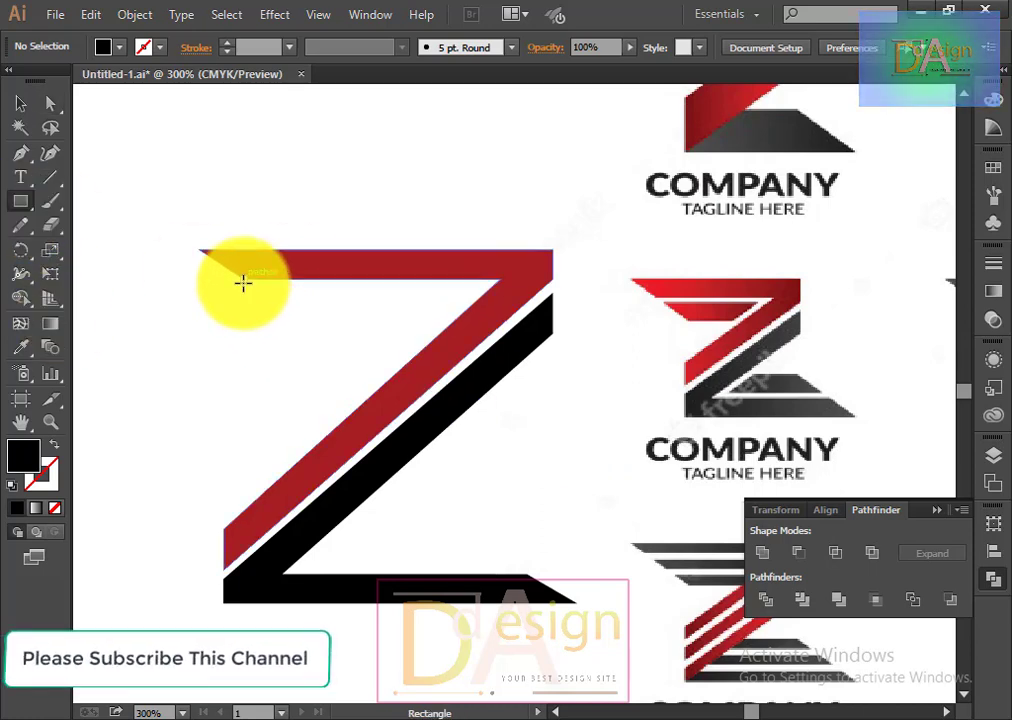
{"action": "left_click_drag", "start_coordinate": [243, 283], "coordinate": [421, 304]}
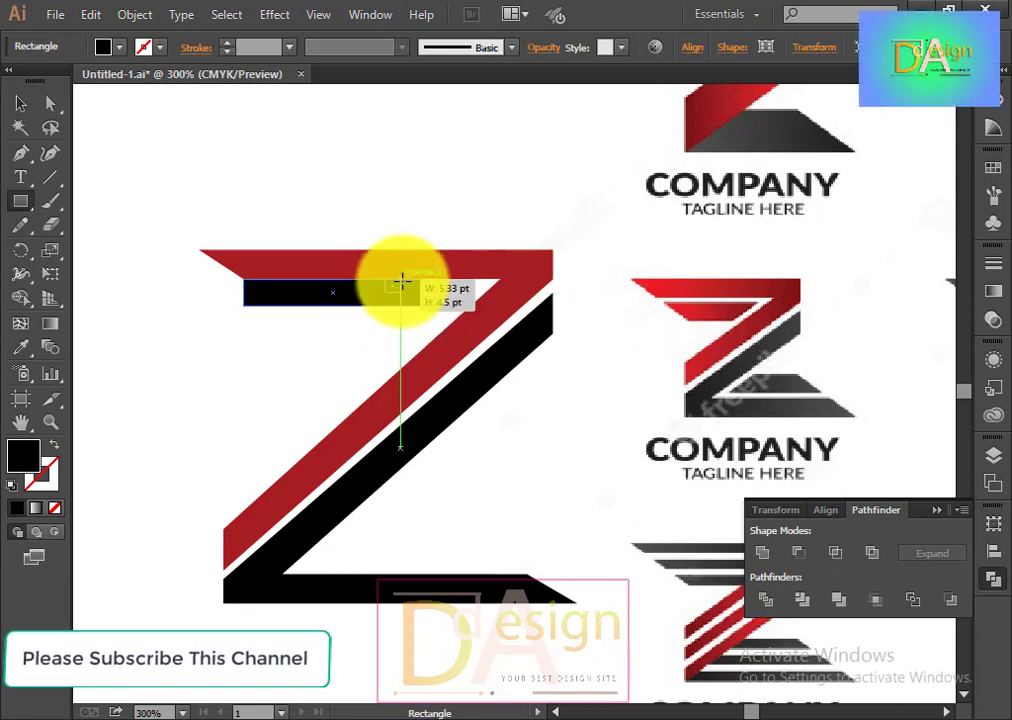
{"action": "left_click", "coordinate": [20, 103]}
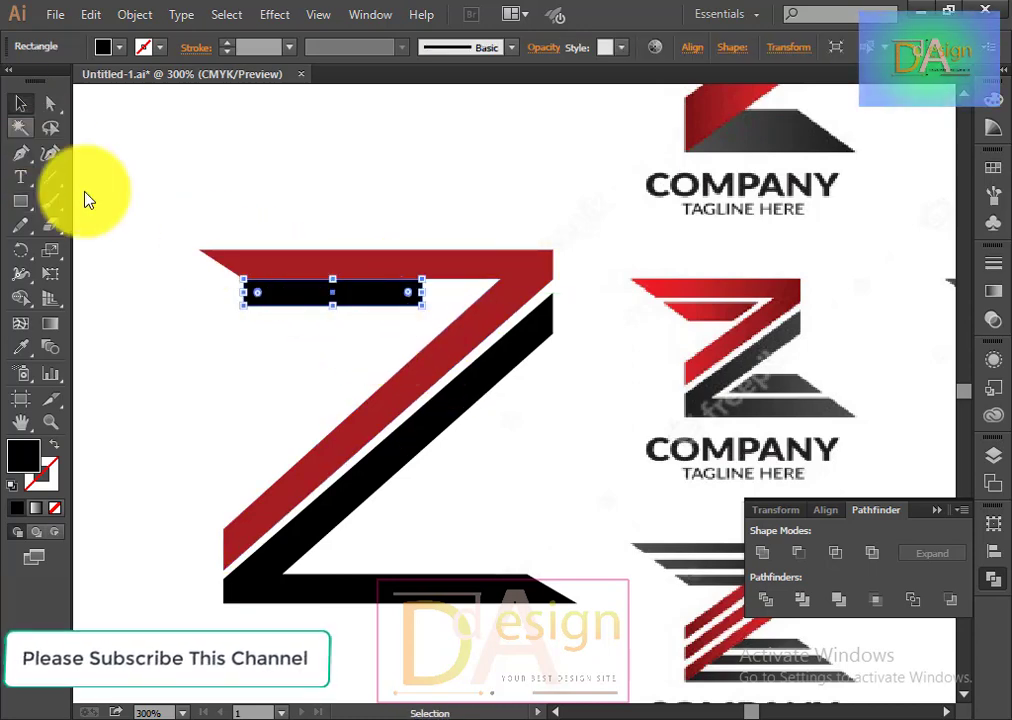
{"action": "left_click", "coordinate": [413, 313]}
{"action": "left_click_drag", "start_coordinate": [407, 307], "coordinate": [422, 278]}
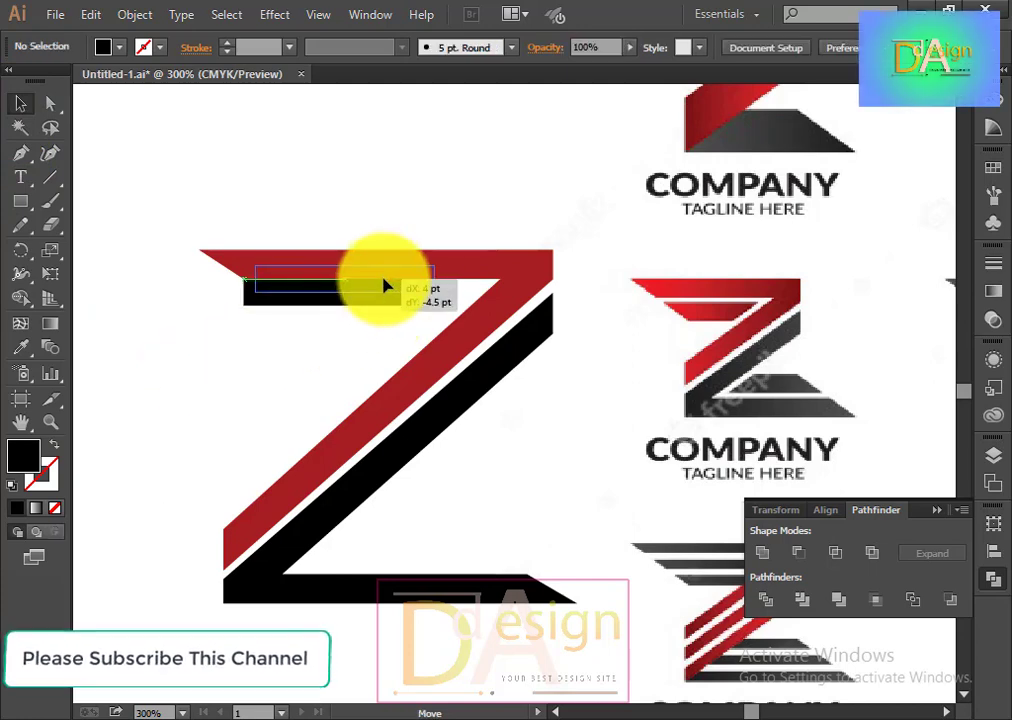
{"action": "left_click", "coordinate": [331, 370]}
Stretch the black rectangle to the top bar's height and move it just below the red bar.
{"action": "scroll", "coordinate": [378, 300], "scroll_direction": "up", "scroll_amount": 3}
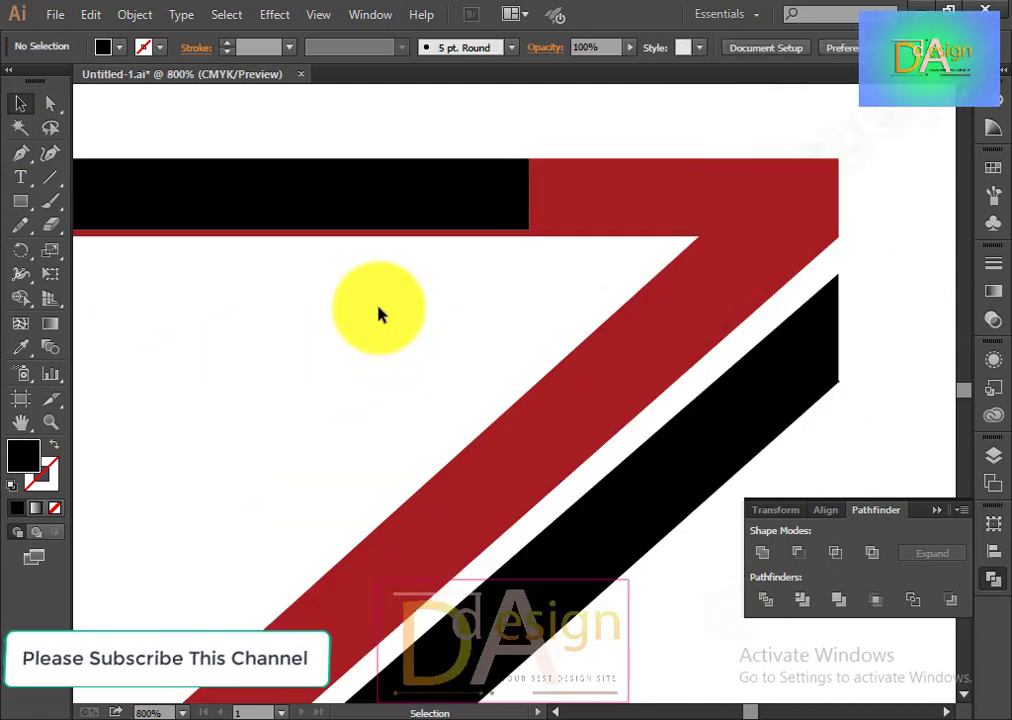
{"action": "left_click", "coordinate": [307, 236]}
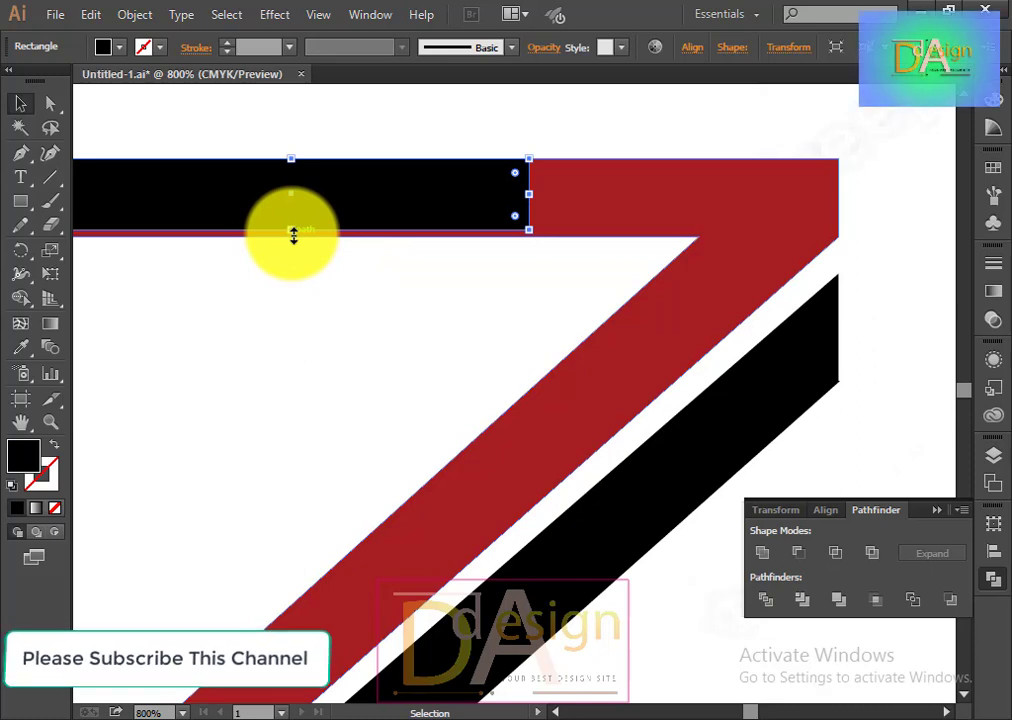
{"action": "left_click_drag", "start_coordinate": [293, 236], "coordinate": [293, 241]}
{"action": "left_click", "coordinate": [361, 278]}
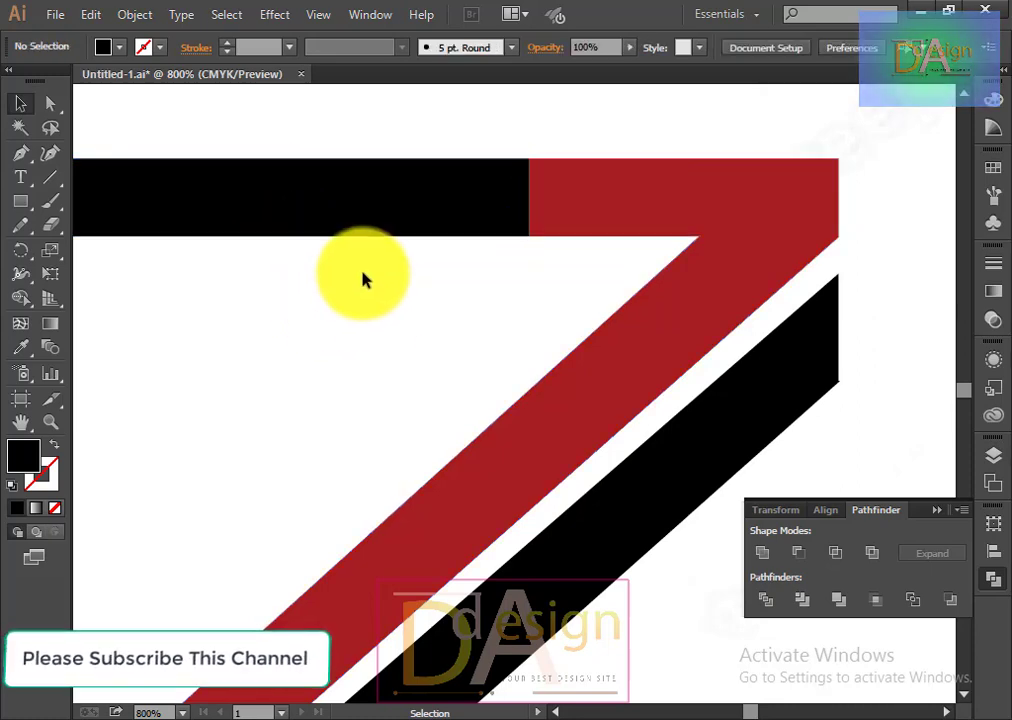
{"action": "scroll", "coordinate": [380, 312], "scroll_direction": "down", "scroll_amount": 2}
{"action": "left_click_drag", "start_coordinate": [365, 266], "coordinate": [357, 323]}
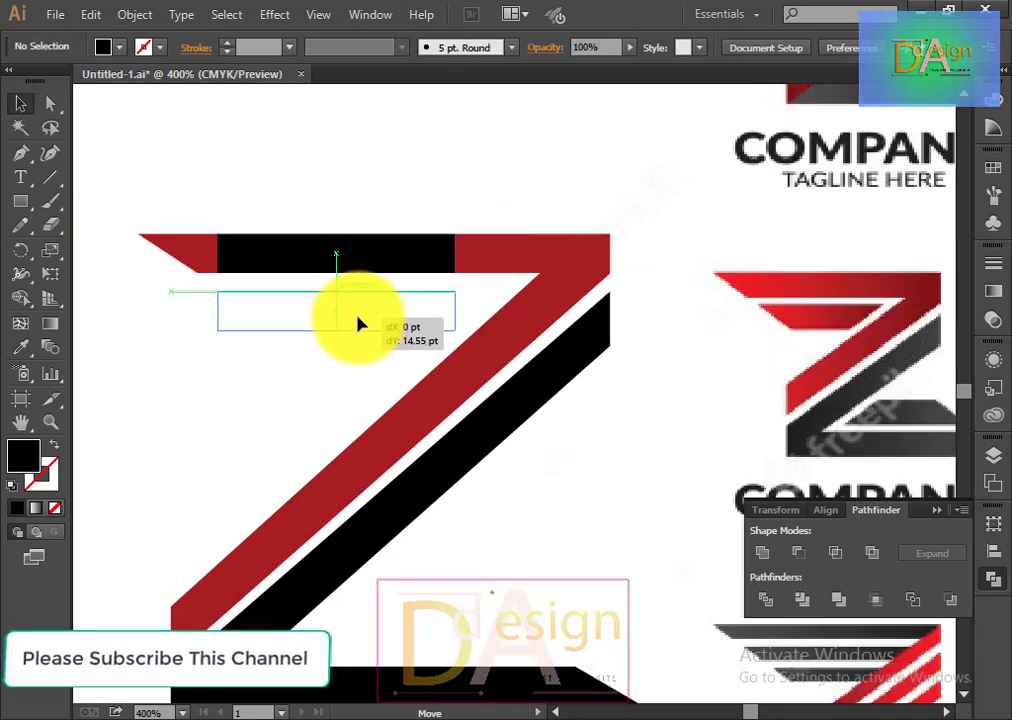
{"action": "left_click", "coordinate": [250, 410]}
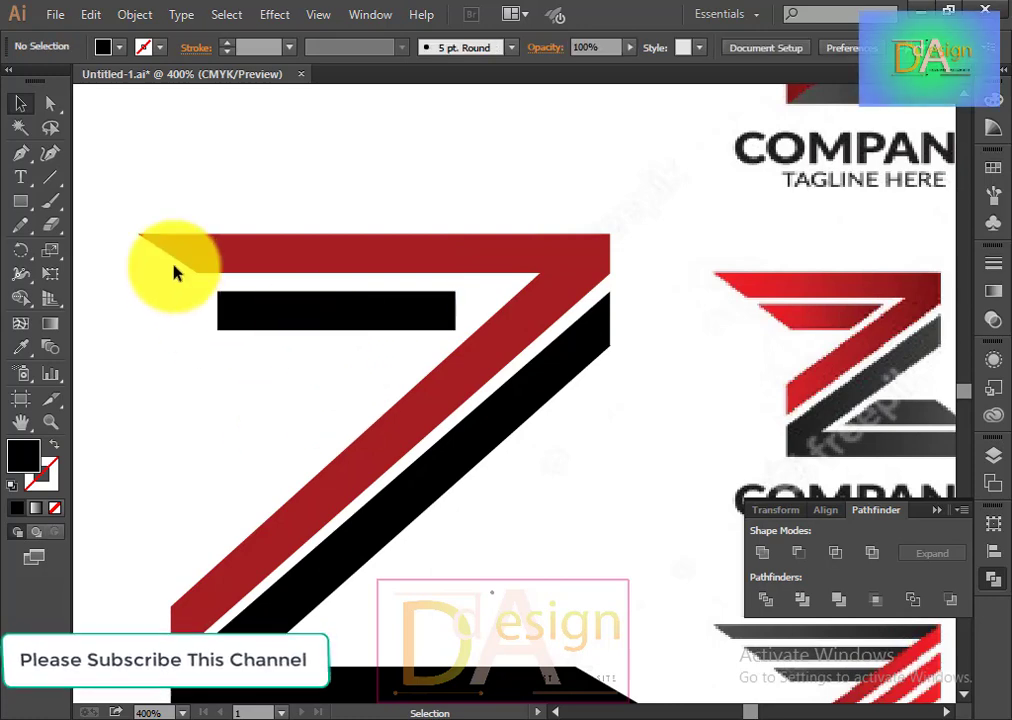
Slant both ends of the black bar and move it onto the left part of the top bar.
{"action": "left_click", "coordinate": [50, 103]}
{"action": "left_click_drag", "start_coordinate": [237, 331], "coordinate": [226, 339]}
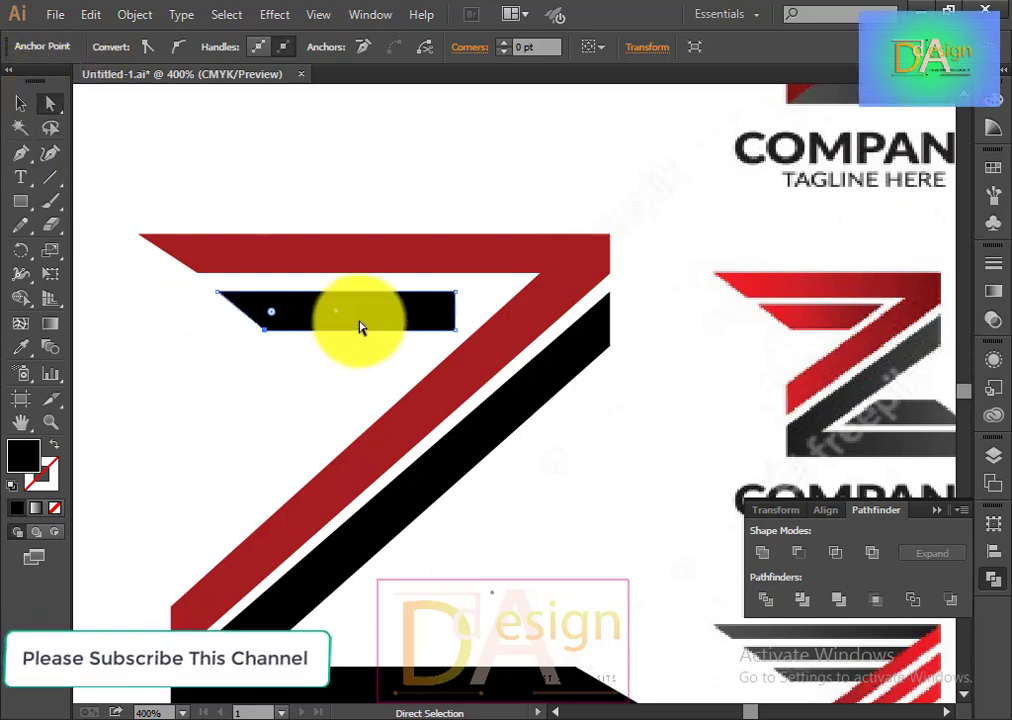
{"action": "left_click", "coordinate": [20, 103]}
{"action": "left_click", "coordinate": [190, 410]}
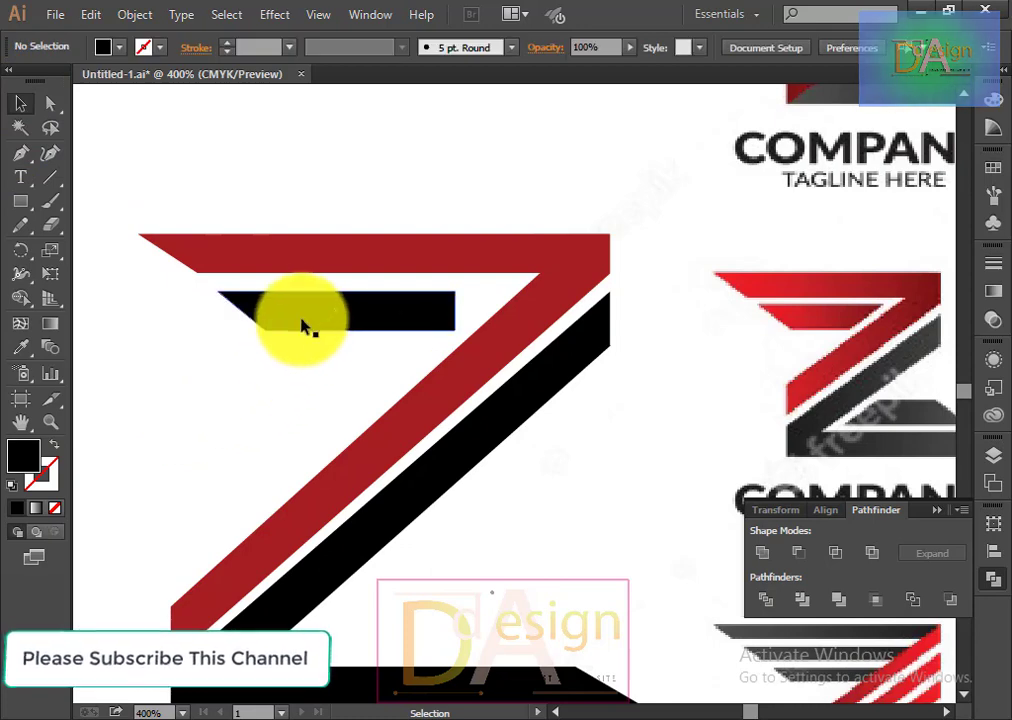
{"action": "left_click_drag", "start_coordinate": [302, 322], "coordinate": [225, 268]}
{"action": "left_click", "coordinate": [253, 407]}
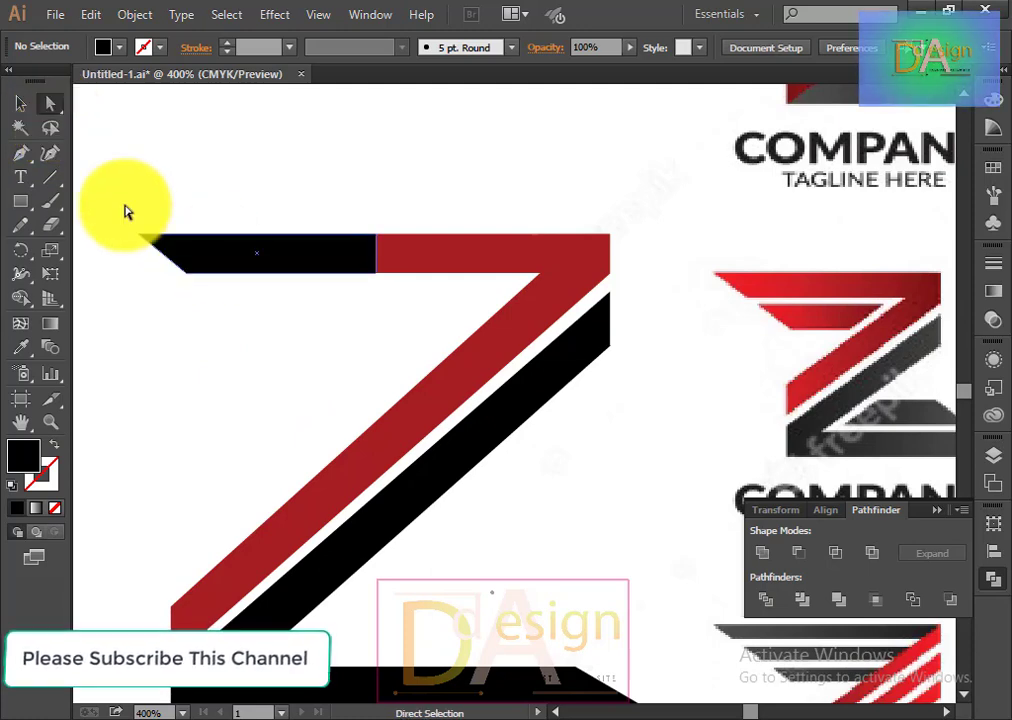
{"action": "left_click", "coordinate": [190, 276]}
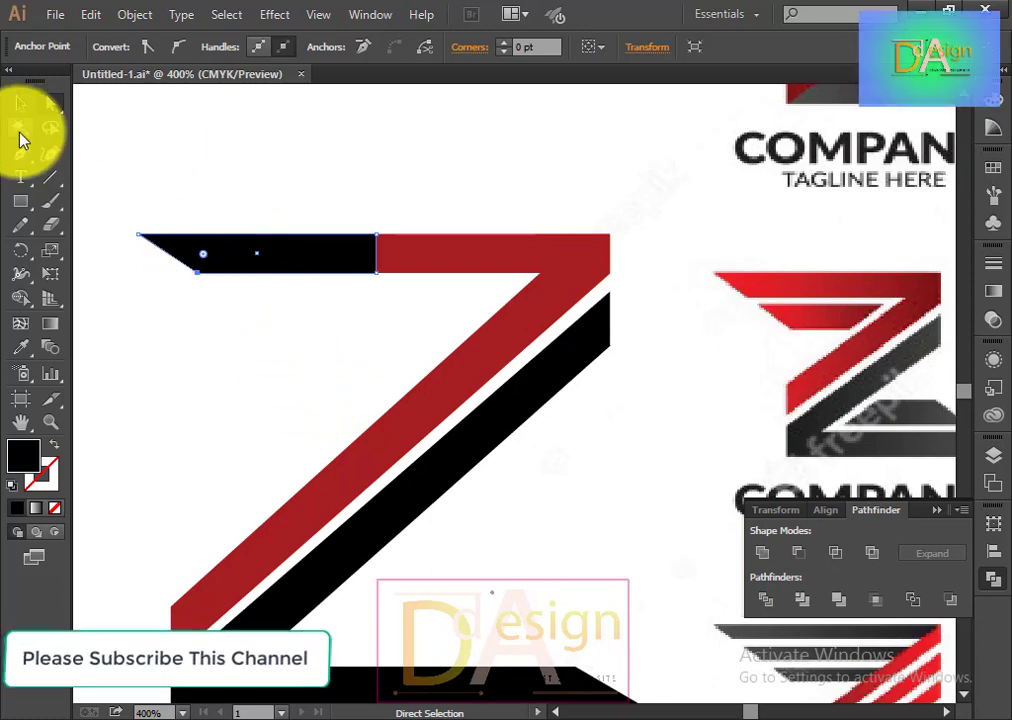
{"action": "left_click", "coordinate": [377, 272]}
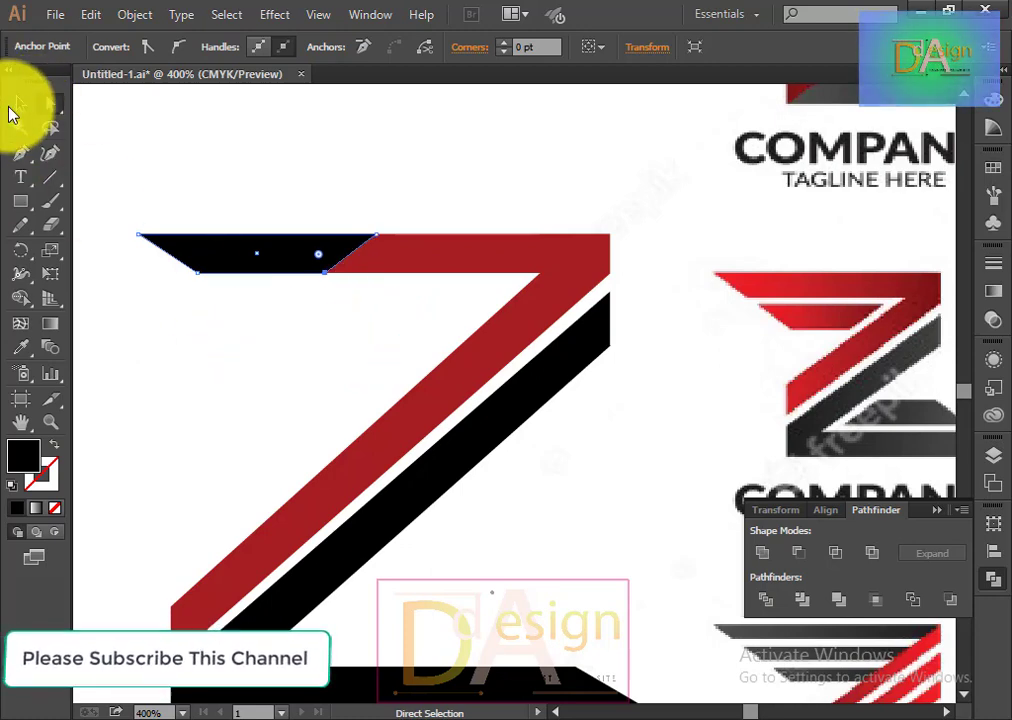
{"action": "left_click", "coordinate": [21, 103]}
{"action": "left_click", "coordinate": [238, 366]}
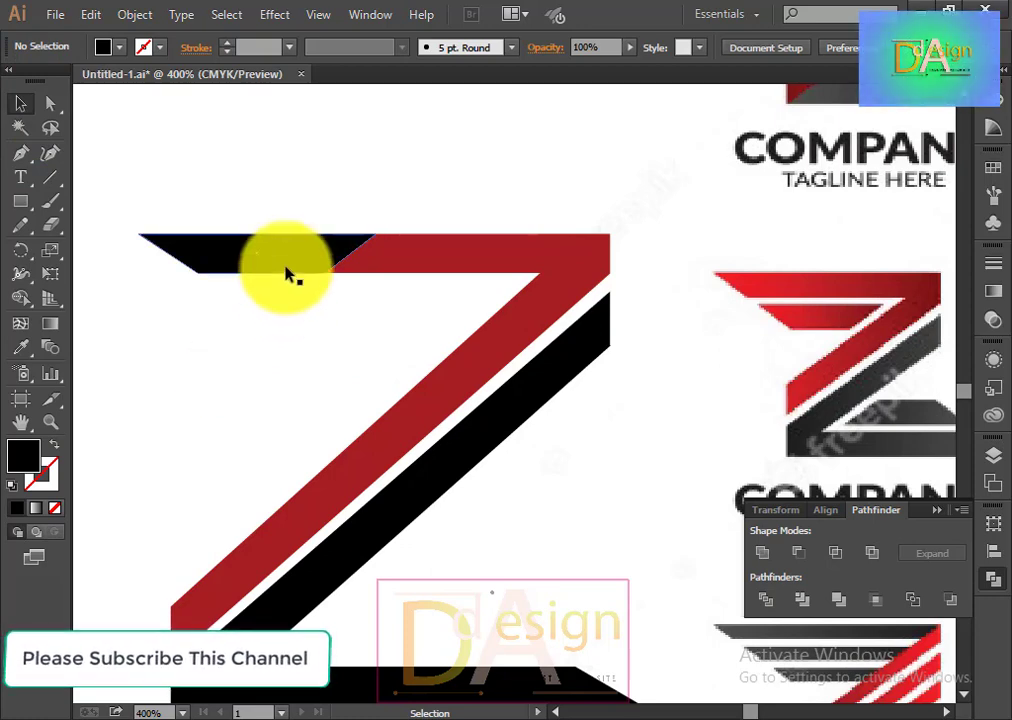
Duplicate the slanted black section below it and nudge the copy into place.
{"action": "left_click_drag", "start_coordinate": [285, 271], "coordinate": [375, 335]}
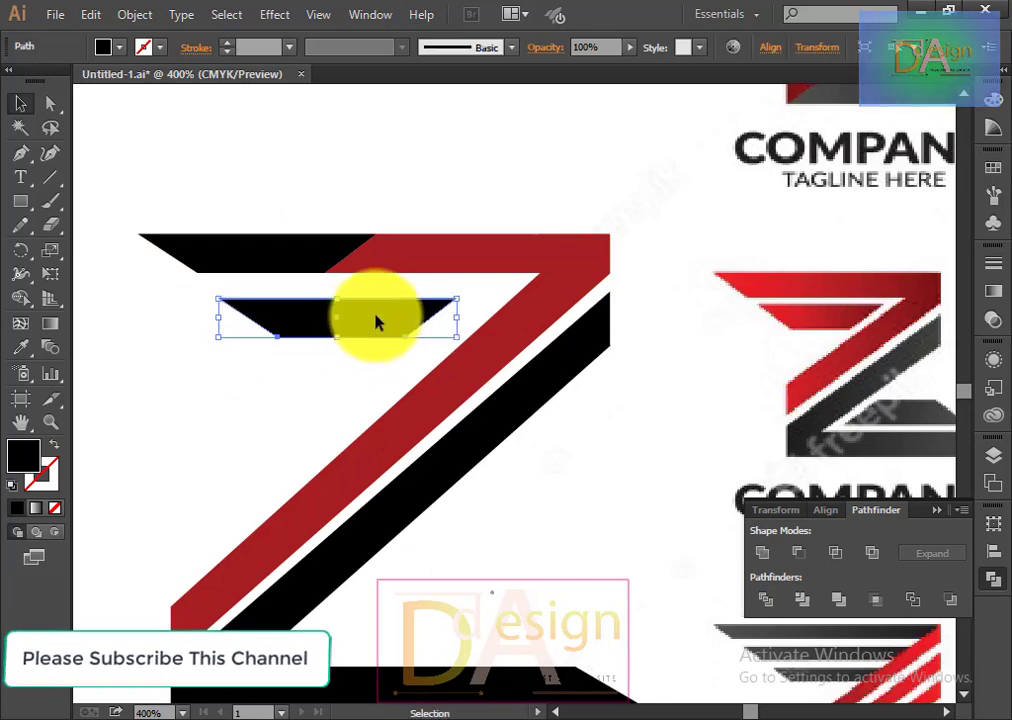
{"action": "double_click", "coordinate": [376, 322]}
{"action": "double_click", "coordinate": [318, 389]}
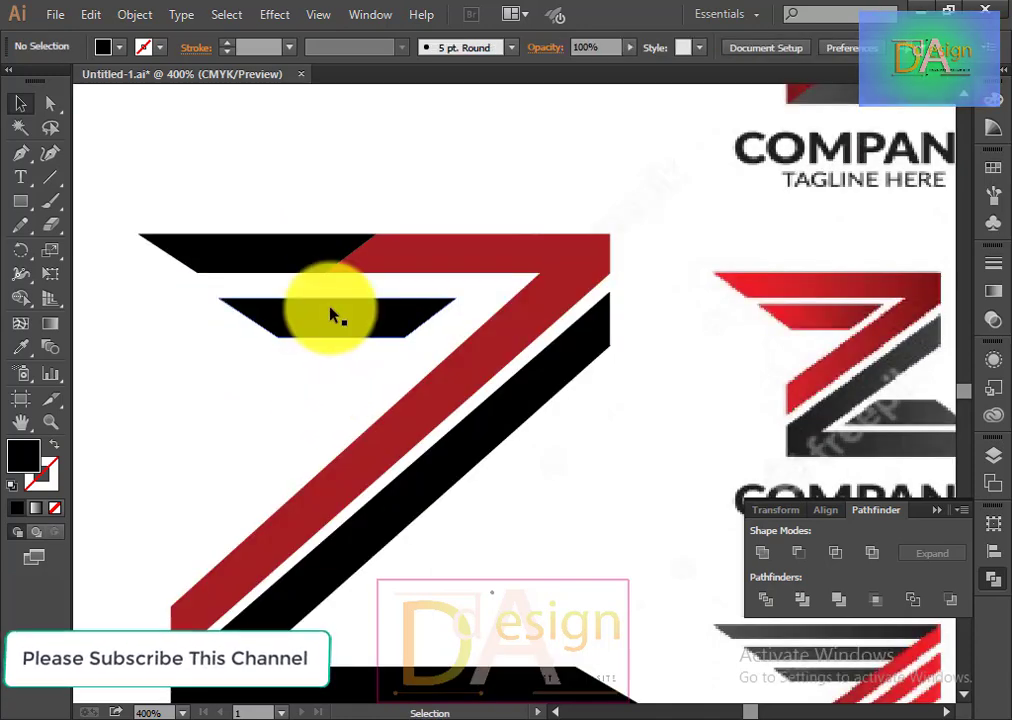
{"action": "left_click_drag", "start_coordinate": [333, 314], "coordinate": [311, 291]}
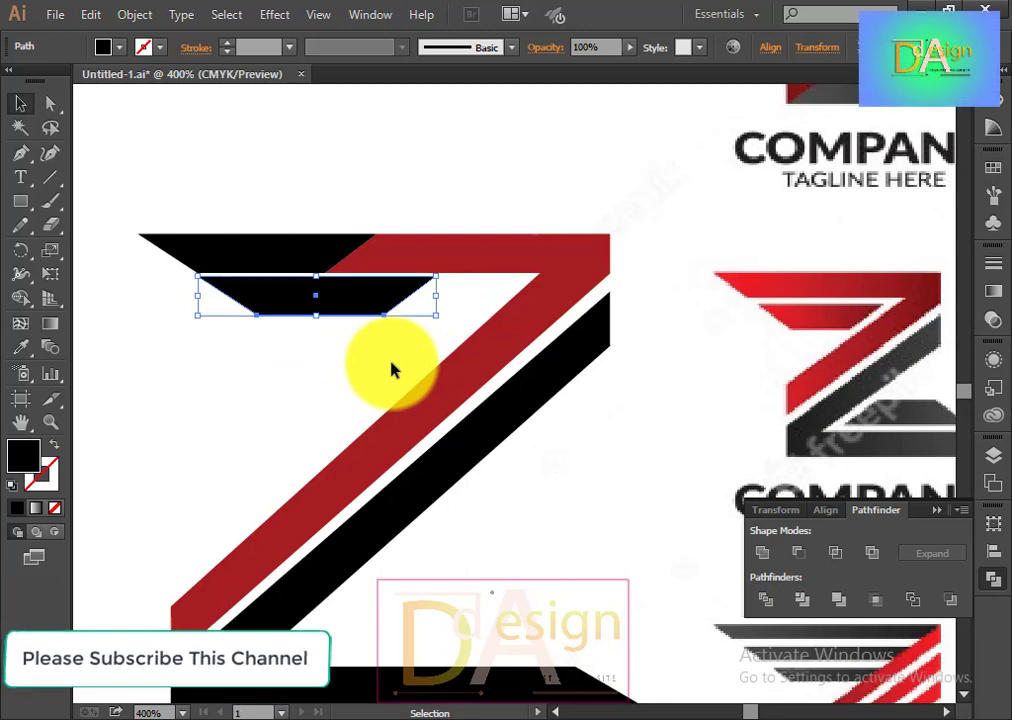
{"action": "key", "text": "Down"}
{"action": "key", "text": "Down"}
{"action": "key", "text": "Down"}
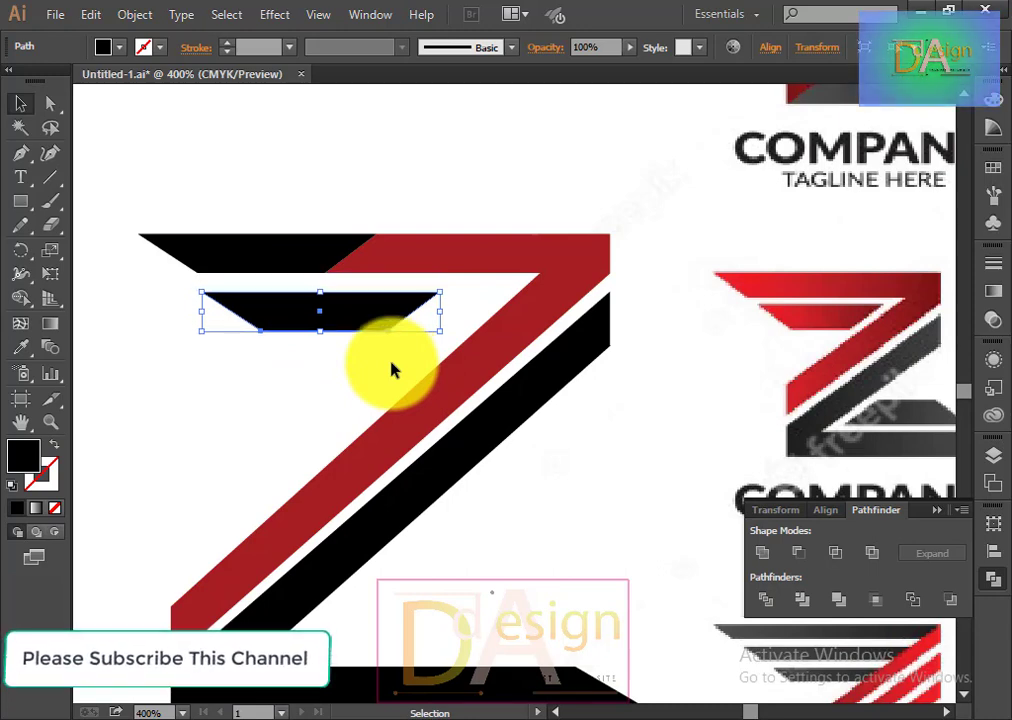
{"action": "key", "text": "Down"}
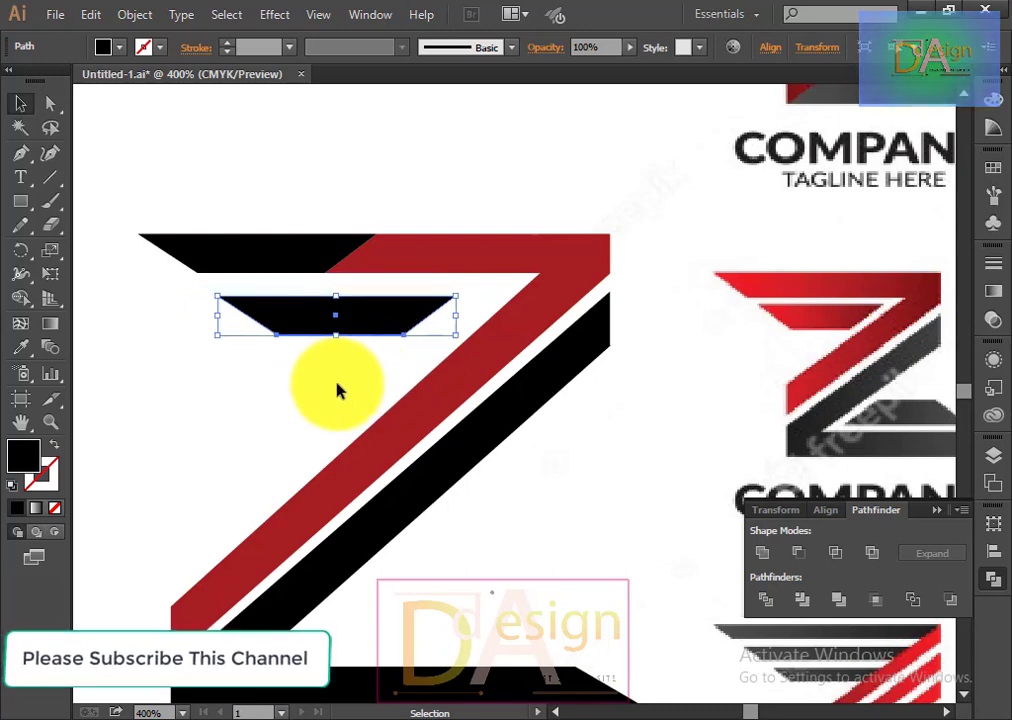
{"action": "key", "text": "Right"}
{"action": "key", "text": "Down"}
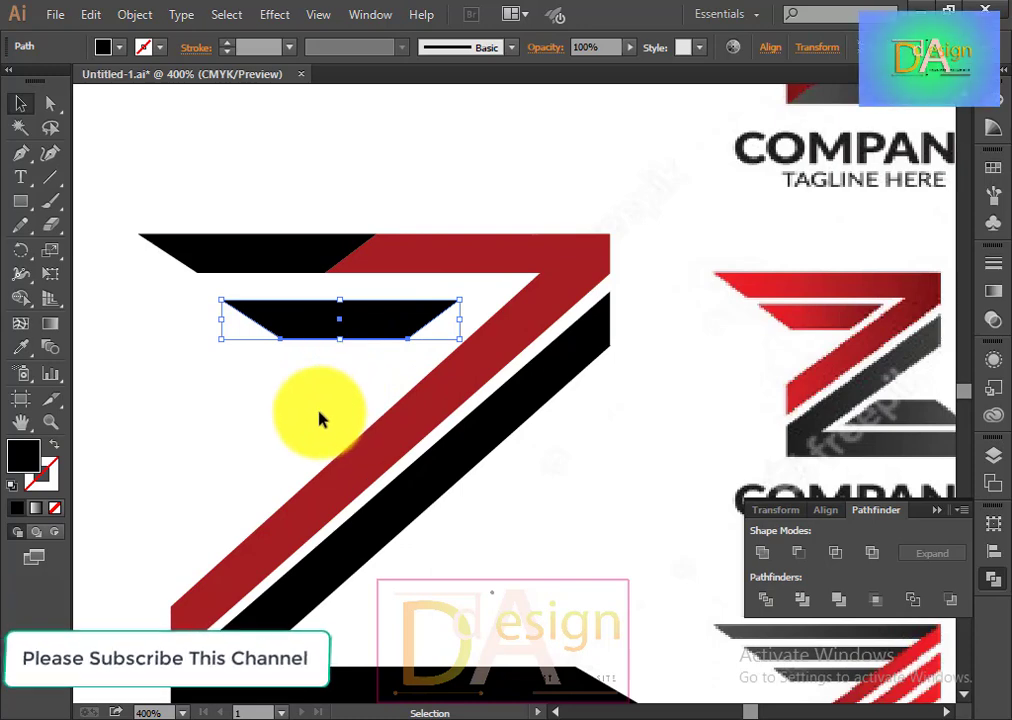
{"action": "key", "text": "Up"}
{"action": "left_click", "coordinate": [310, 414]}
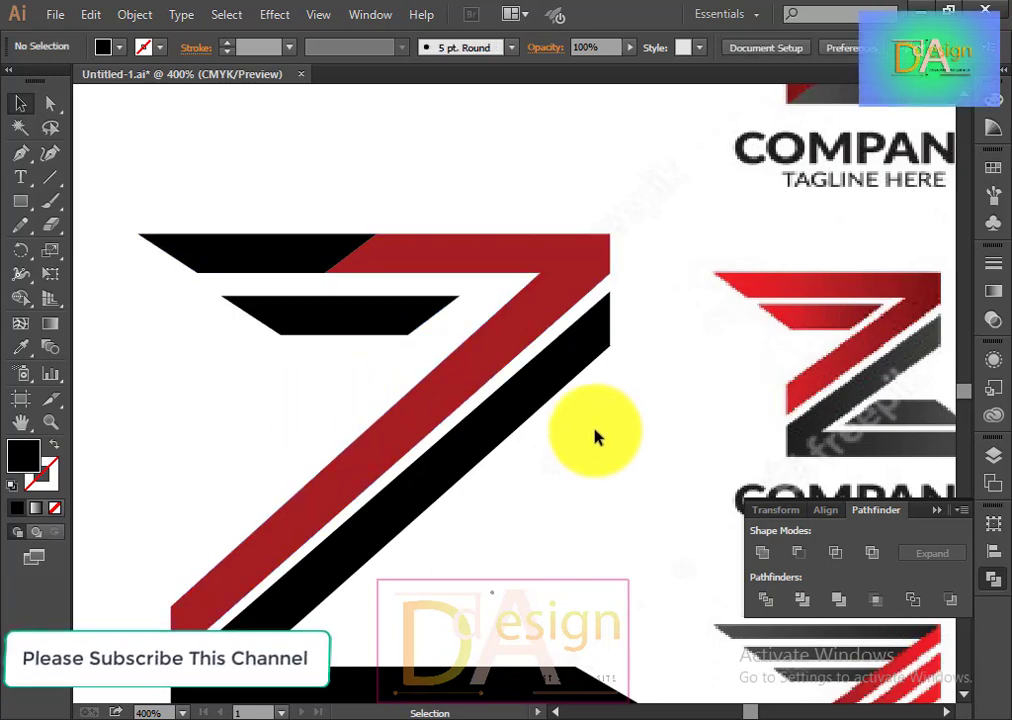
{"action": "scroll", "coordinate": [594, 436], "scroll_direction": "down", "scroll_amount": 2}
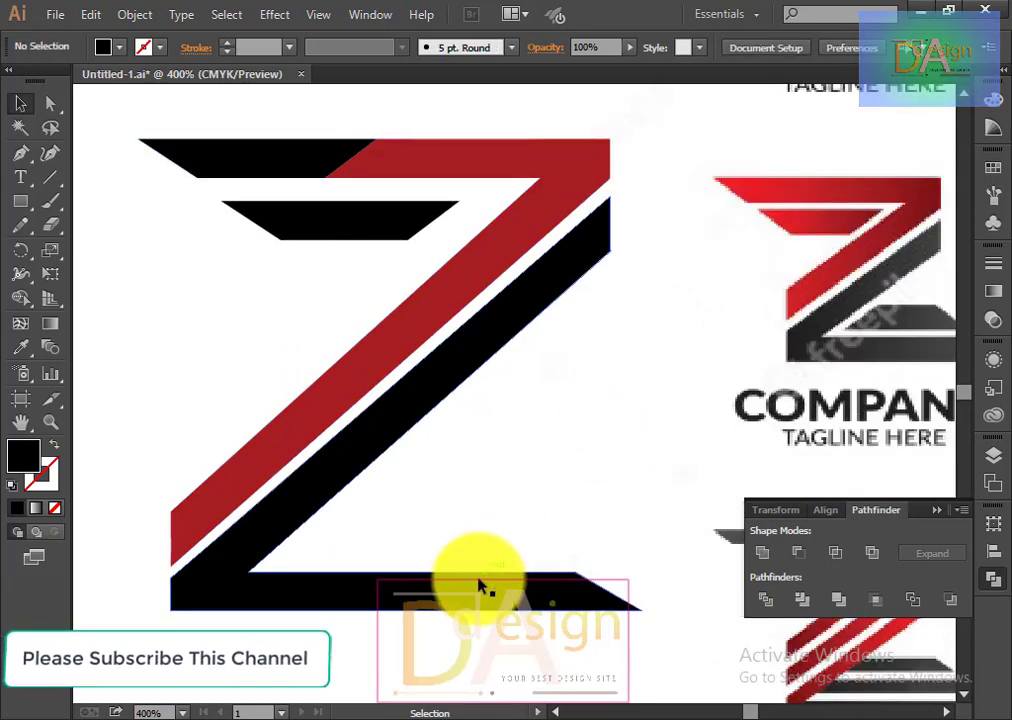
Draw a green-filled rectangle over the right end of the Z's bottom bar.
{"action": "left_click", "coordinate": [20, 201]}
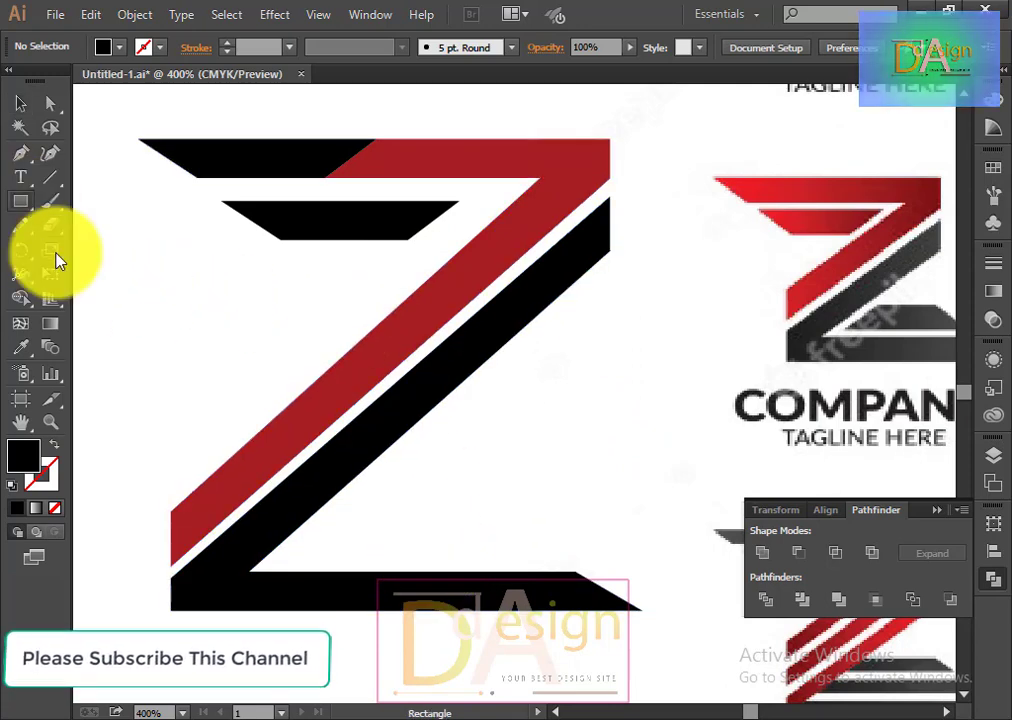
{"action": "left_click_drag", "start_coordinate": [430, 573], "coordinate": [615, 603]}
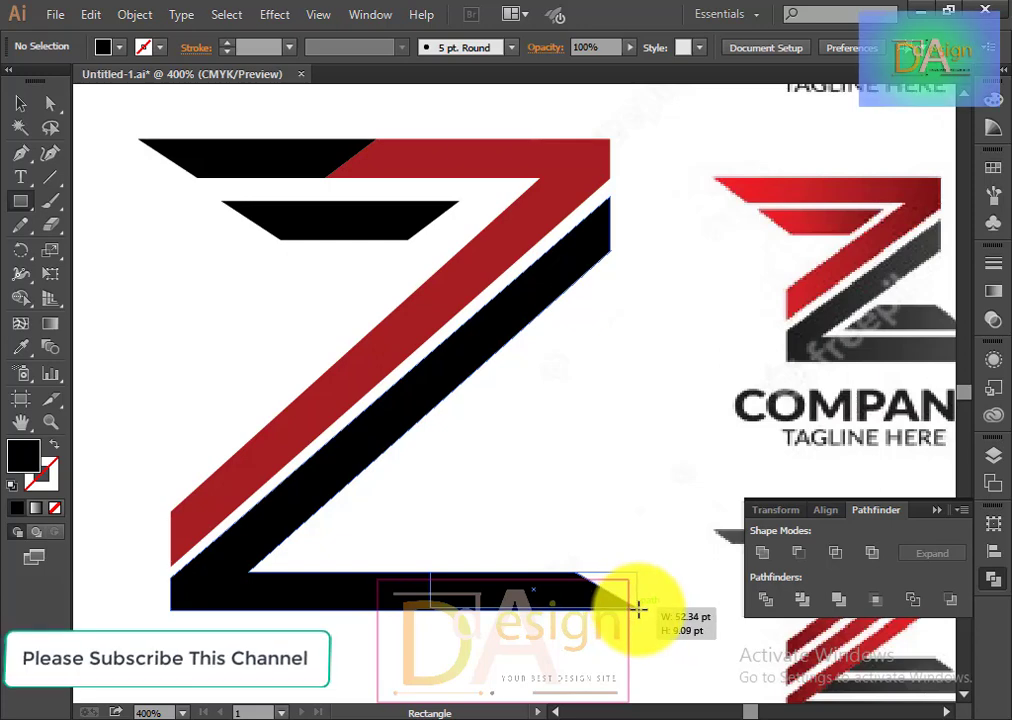
{"action": "left_click_drag", "start_coordinate": [634, 607], "coordinate": [641, 608]}
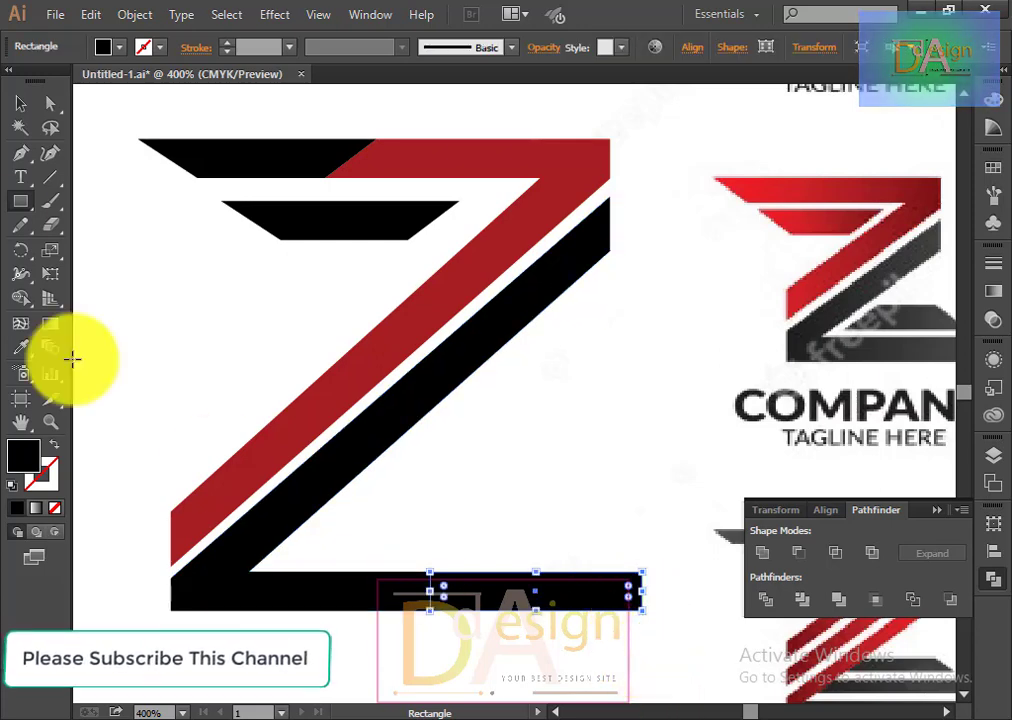
{"action": "left_click", "coordinate": [20, 103]}
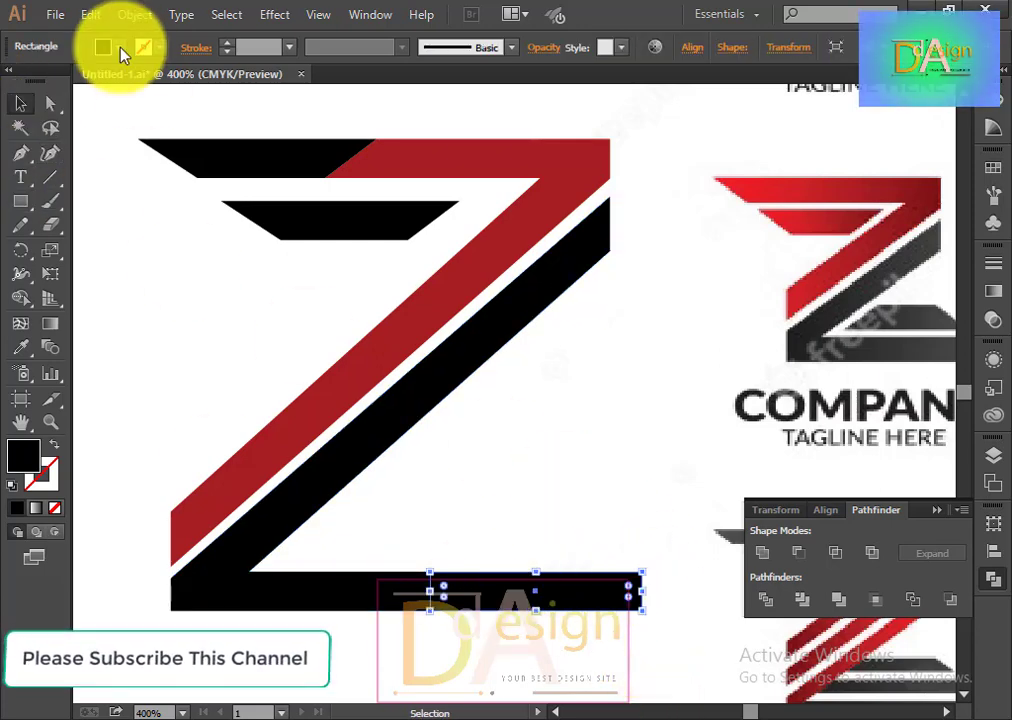
{"action": "left_click", "coordinate": [103, 47]}
{"action": "left_click", "coordinate": [82, 94]}
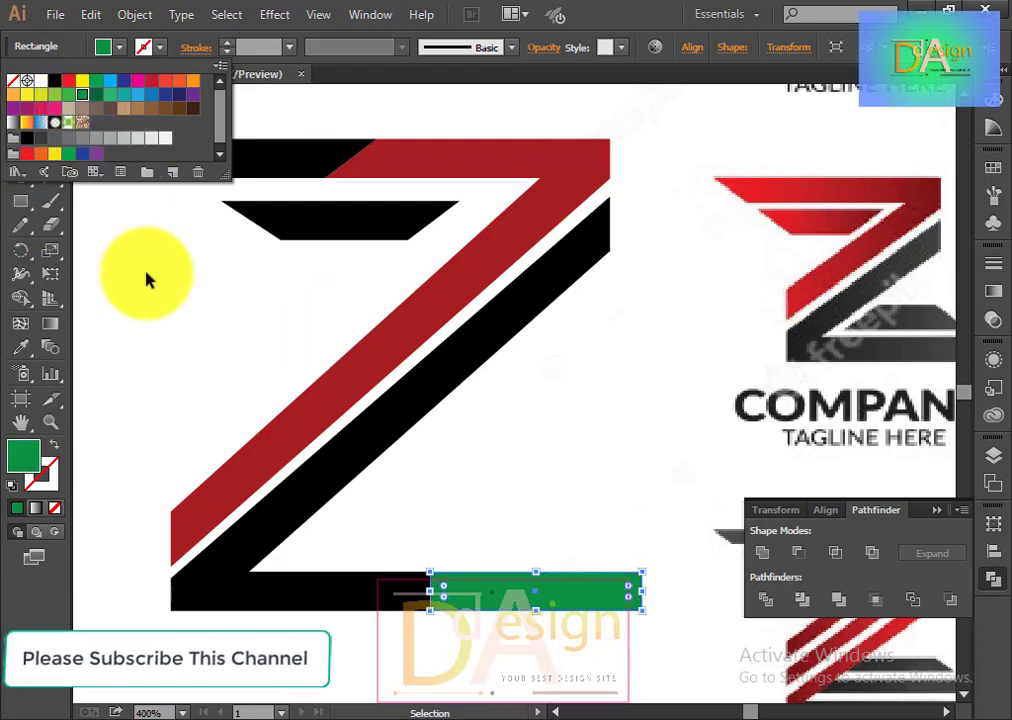
{"action": "left_click", "coordinate": [190, 290]}
Pull the green bar's top corners inward to form a slanted trapezoid.
{"action": "left_click", "coordinate": [50, 103]}
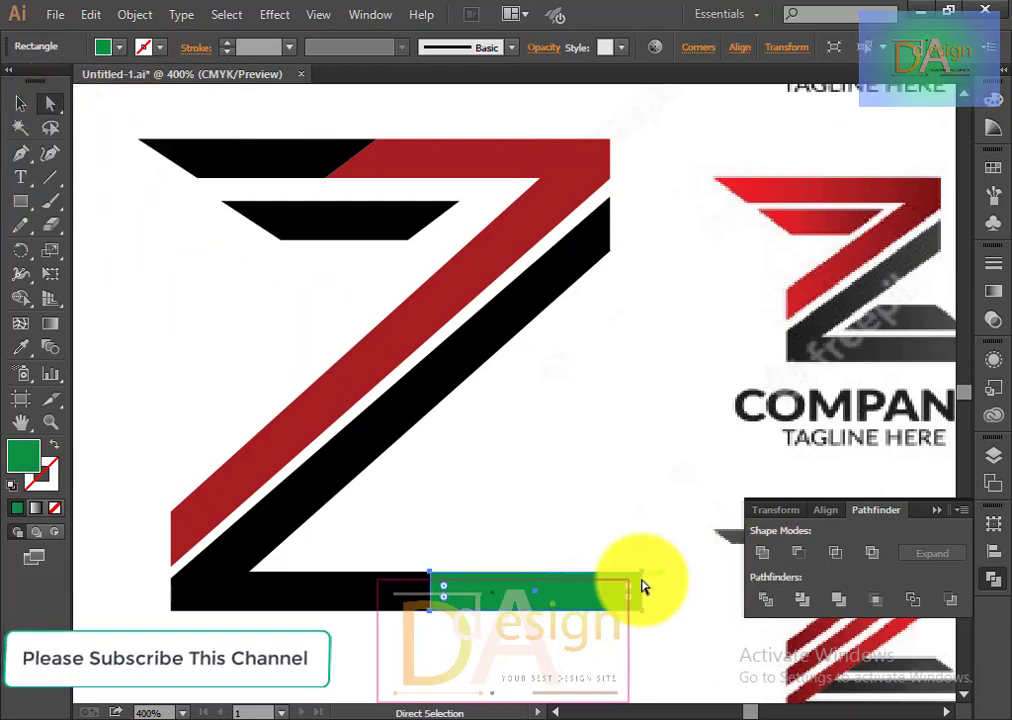
{"action": "left_click_drag", "start_coordinate": [642, 583], "coordinate": [626, 580]}
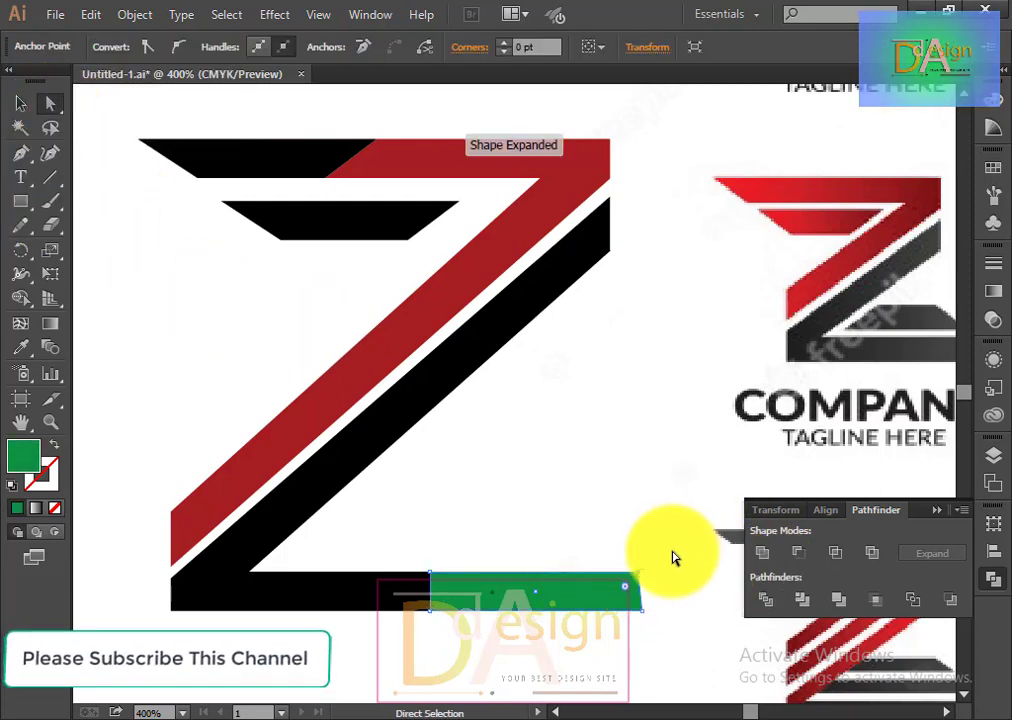
{"action": "key", "text": "Left"}
{"action": "key", "text": "Left"}
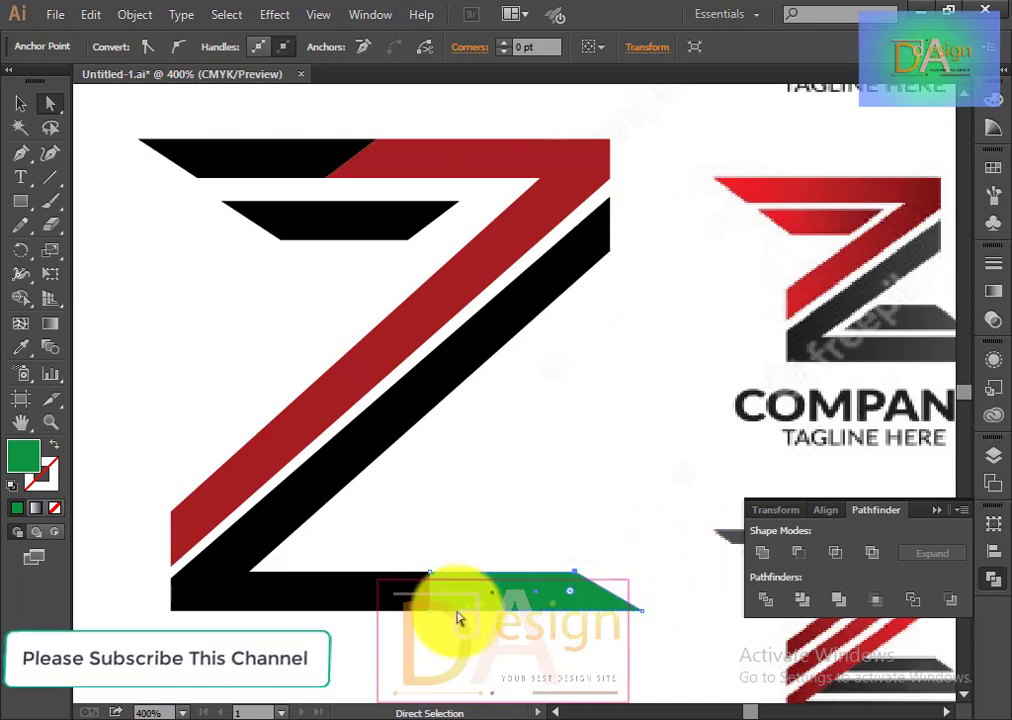
{"action": "left_click", "coordinate": [428, 577]}
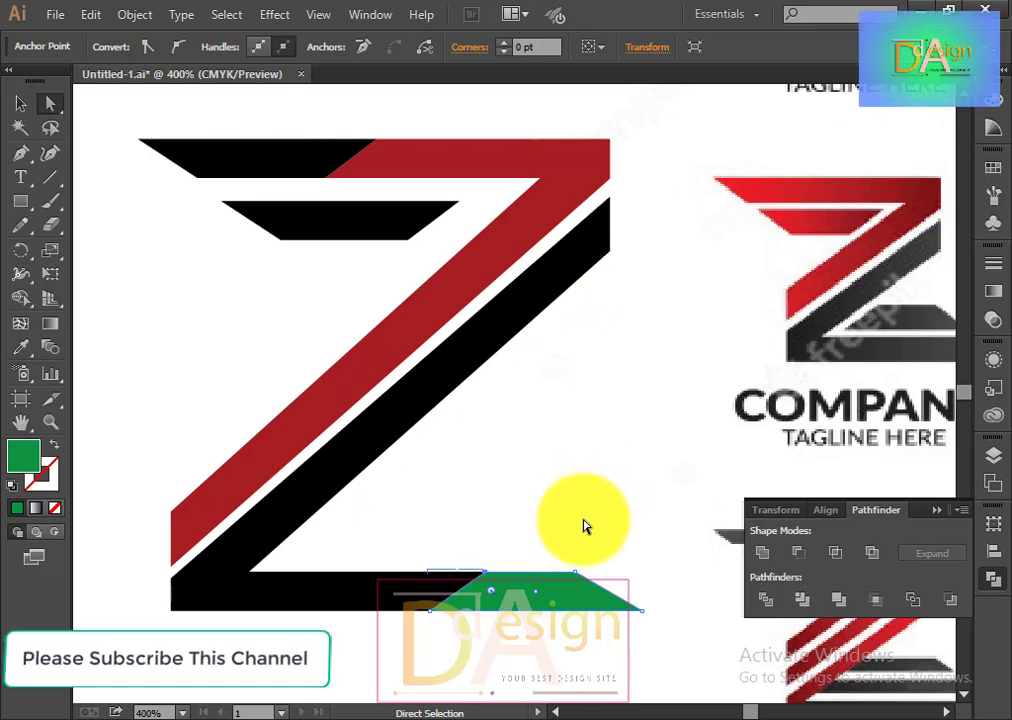
{"action": "left_click", "coordinate": [585, 527]}
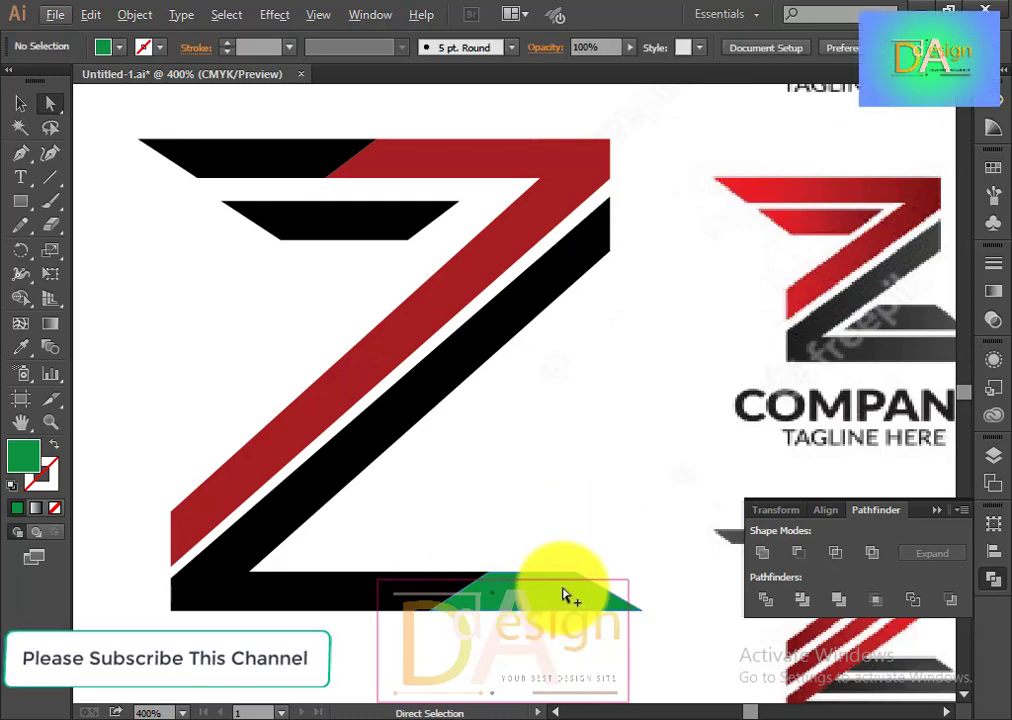
Copy the green trapezoid up-left into the Z's lower opening and nudge it into position.
{"action": "left_click_drag", "start_coordinate": [566, 596], "coordinate": [459, 534]}
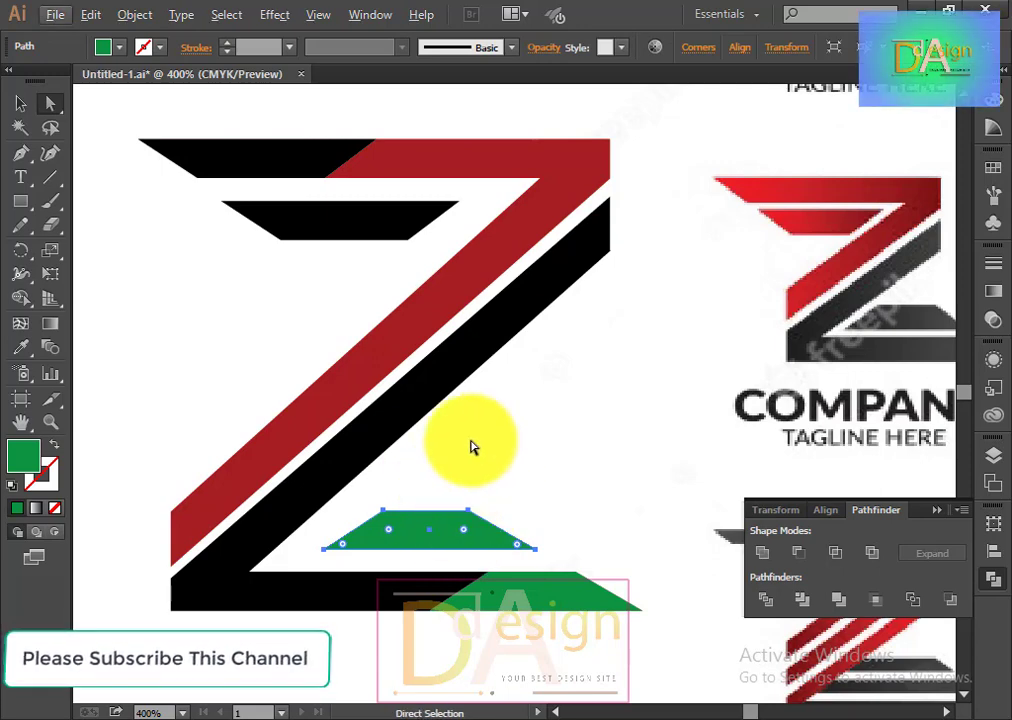
{"action": "left_click", "coordinate": [20, 103]}
{"action": "left_click", "coordinate": [637, 515]}
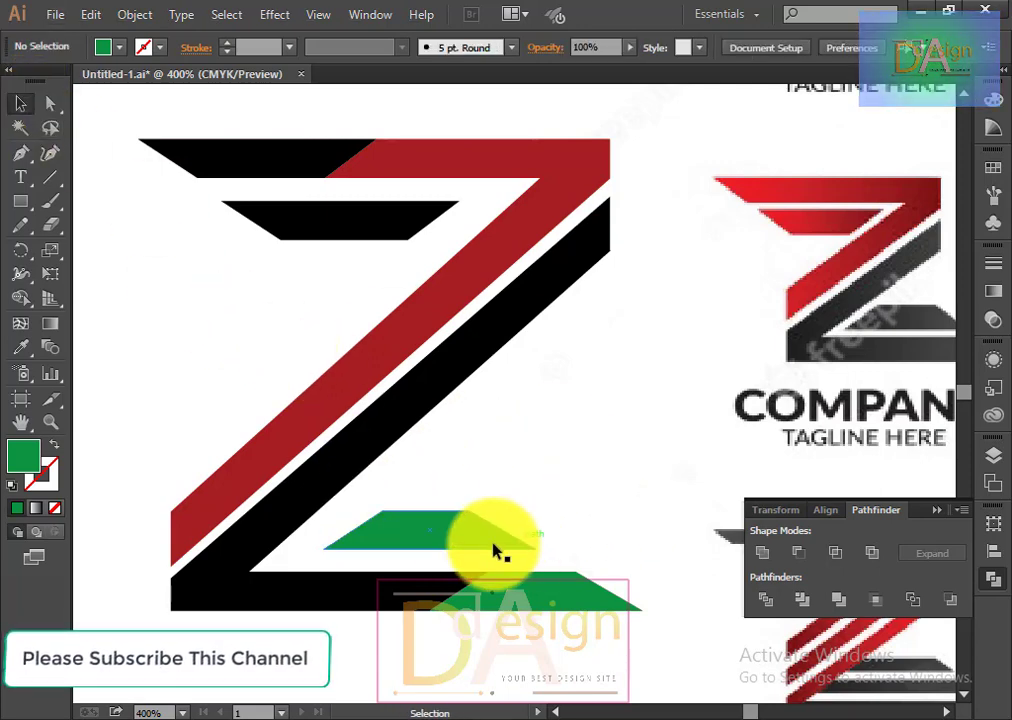
{"action": "left_click", "coordinate": [437, 533]}
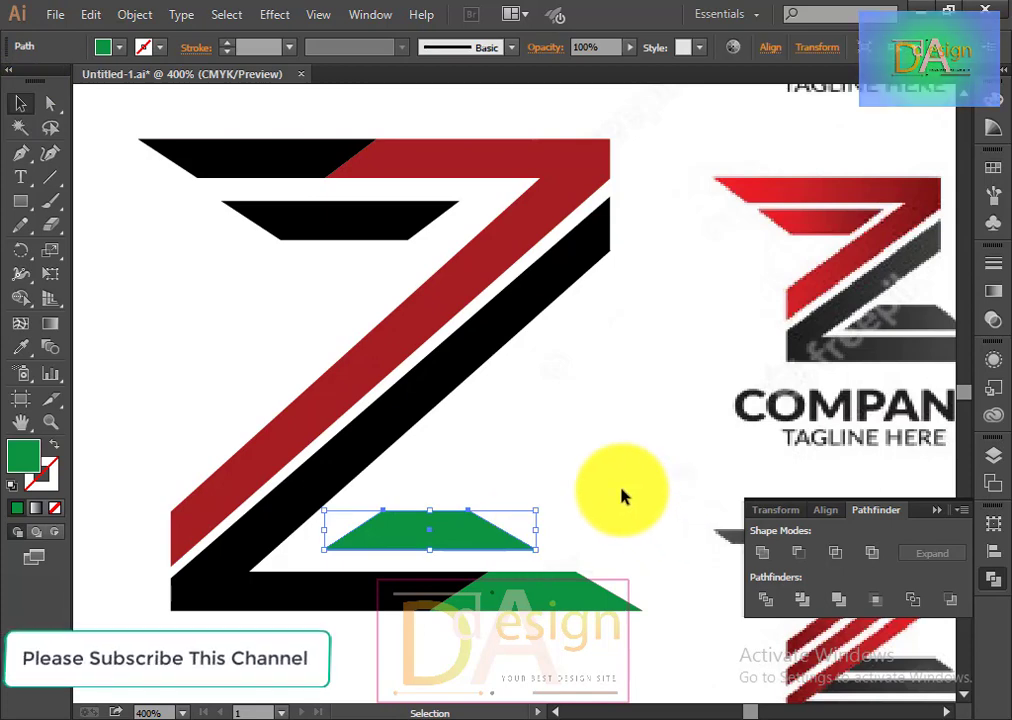
{"action": "key", "text": "Left"}
{"action": "key", "text": "Left"}
{"action": "key", "text": "Left"}
{"action": "key", "text": "Right"}
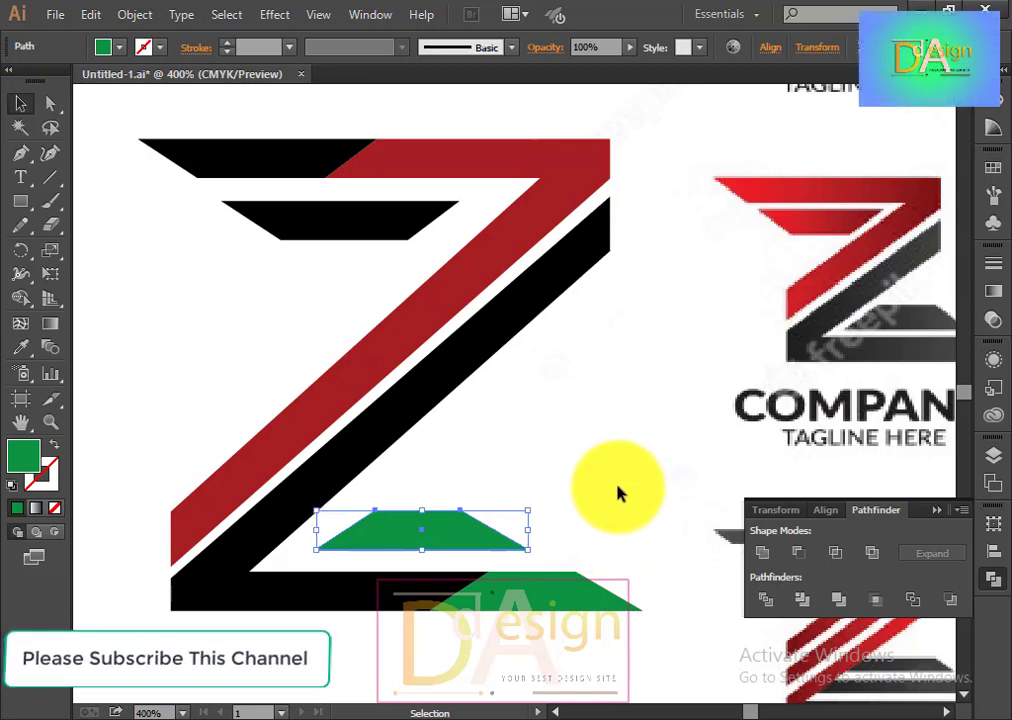
{"action": "key", "text": "Right"}
{"action": "key", "text": "Right"}
{"action": "key", "text": "Down"}
{"action": "key", "text": "Up"}
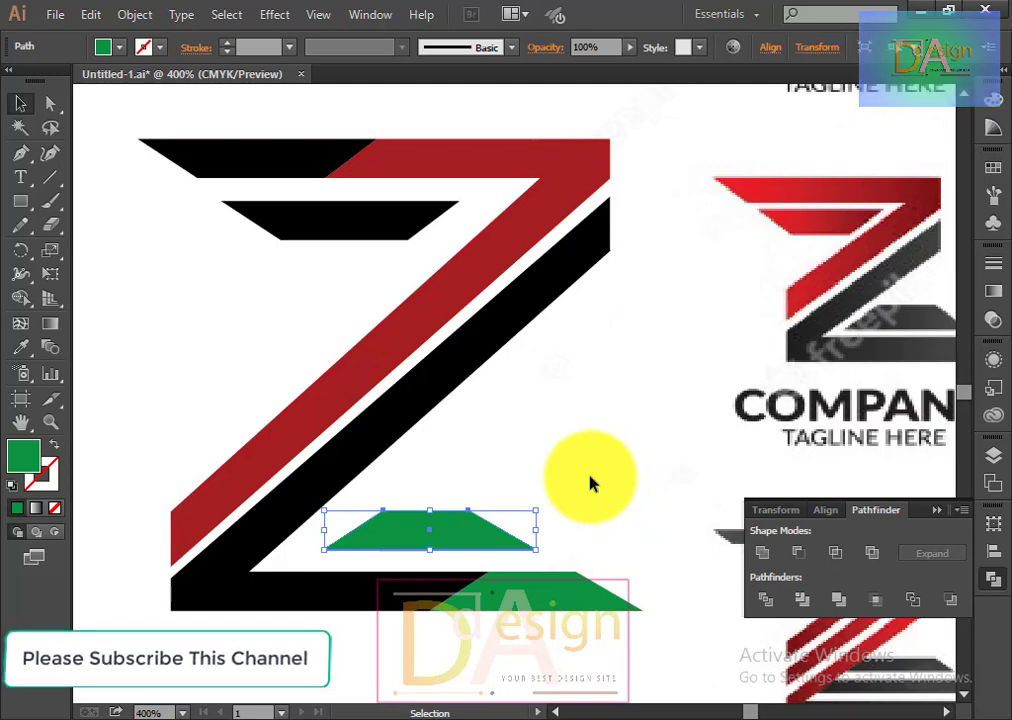
{"action": "key", "text": "Up"}
{"action": "left_click", "coordinate": [610, 510]}
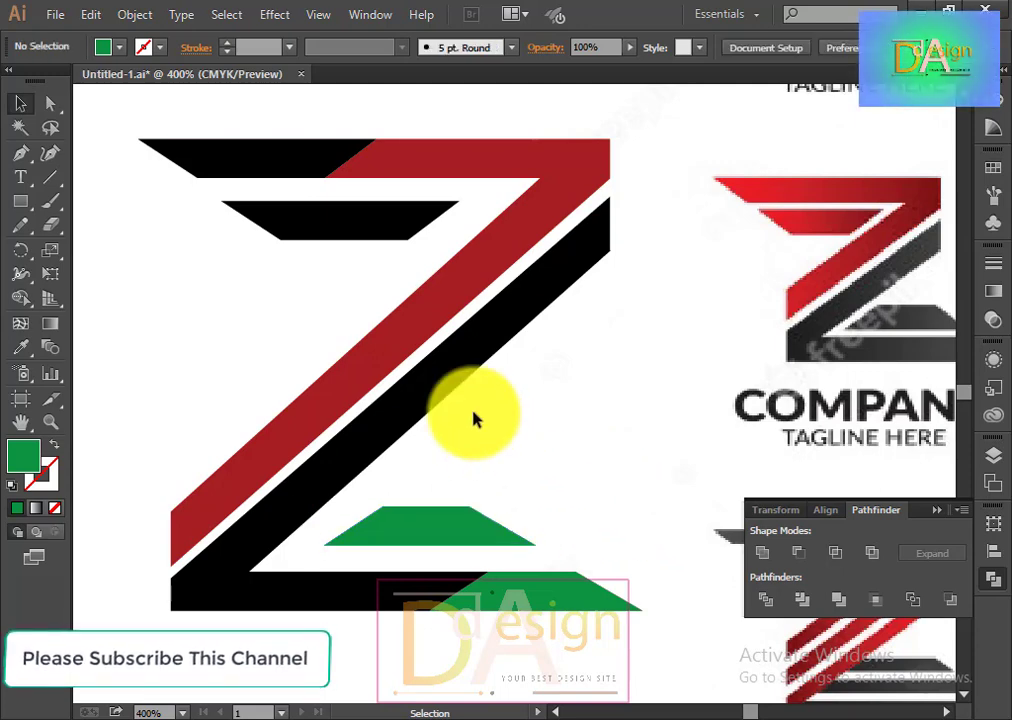
Zoom out and pan to bring the whole Z logo into view.
{"action": "scroll", "coordinate": [620, 466], "scroll_direction": "down", "scroll_amount": 1}
{"action": "scroll", "coordinate": [640, 468], "scroll_direction": "down", "scroll_amount": 1}
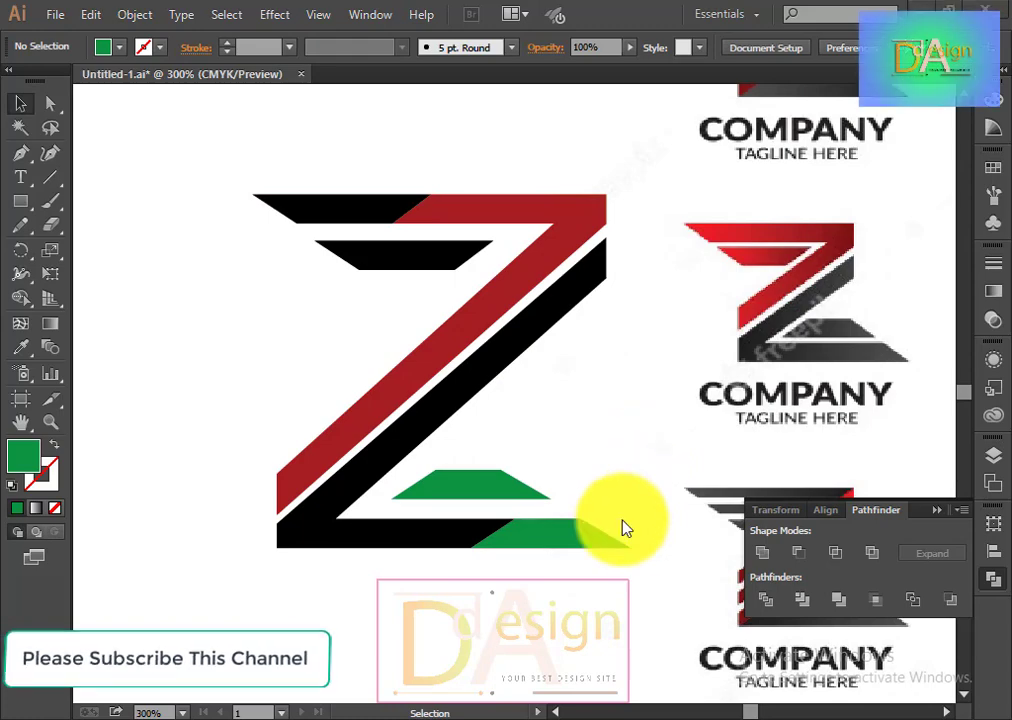
{"action": "key", "text": "super"}
{"action": "key", "text": "super"}
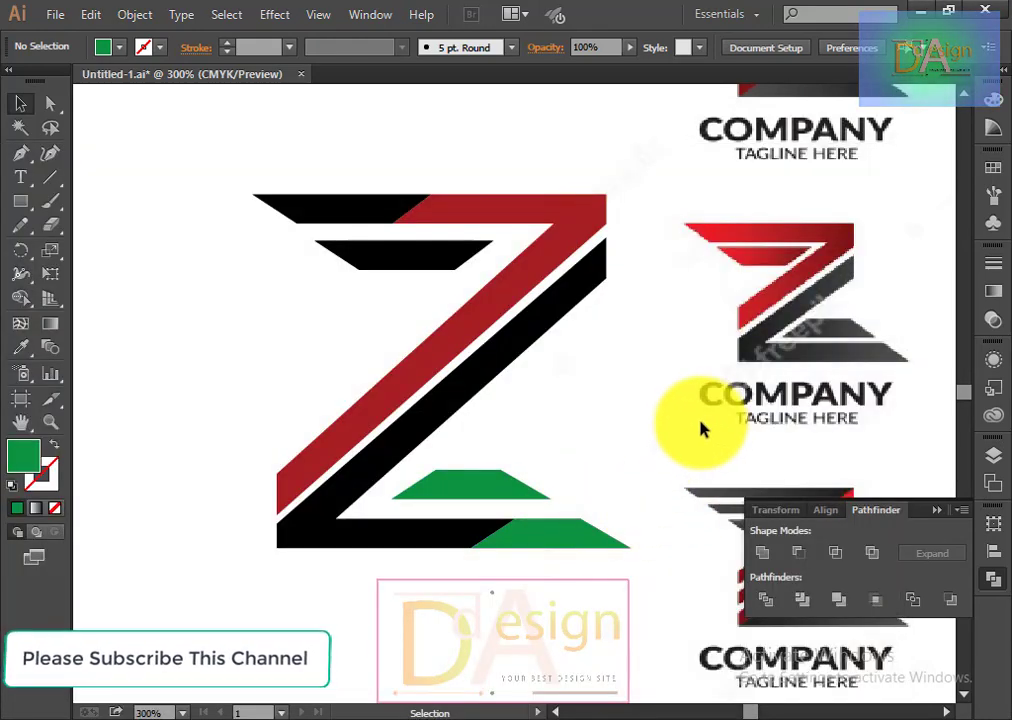
{"action": "scroll", "coordinate": [673, 402], "scroll_direction": "down", "scroll_amount": 1}
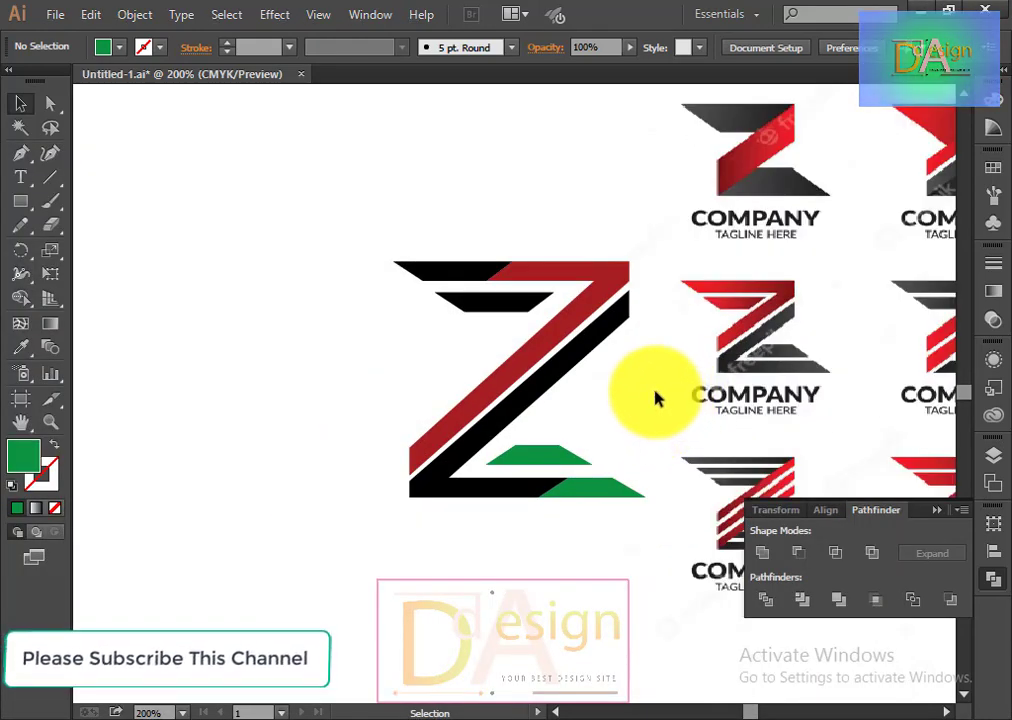
{"action": "left_click_drag", "start_coordinate": [654, 395], "coordinate": [500, 405]}
{"action": "scroll", "coordinate": [482, 407], "scroll_direction": "up", "scroll_amount": 1}
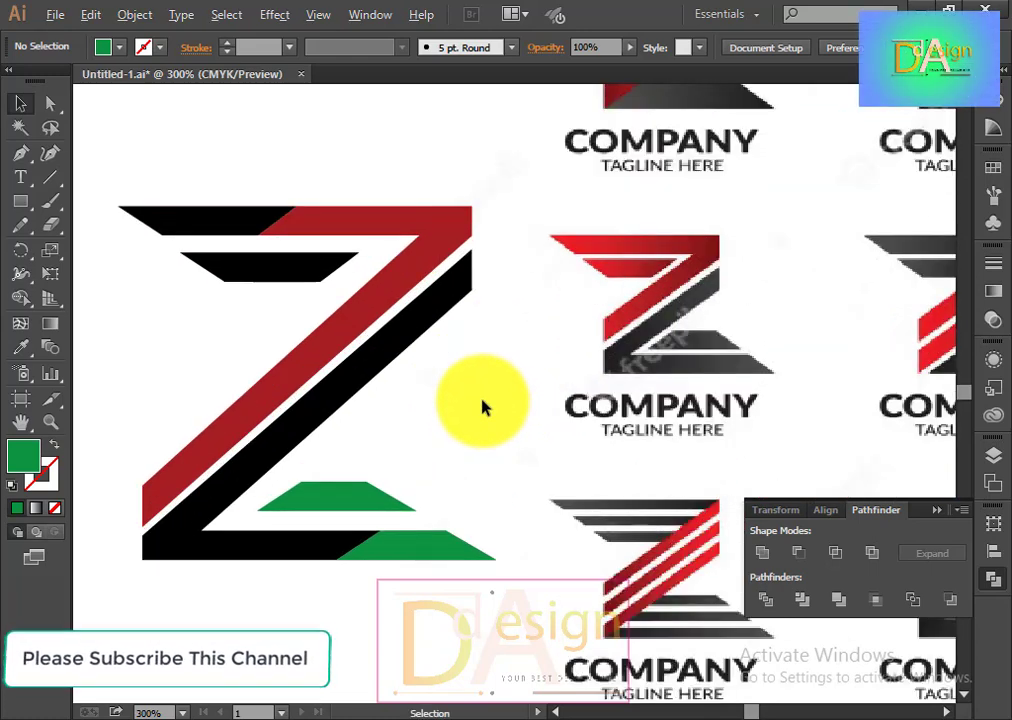
{"action": "scroll", "coordinate": [468, 397], "scroll_direction": "down", "scroll_amount": 1}
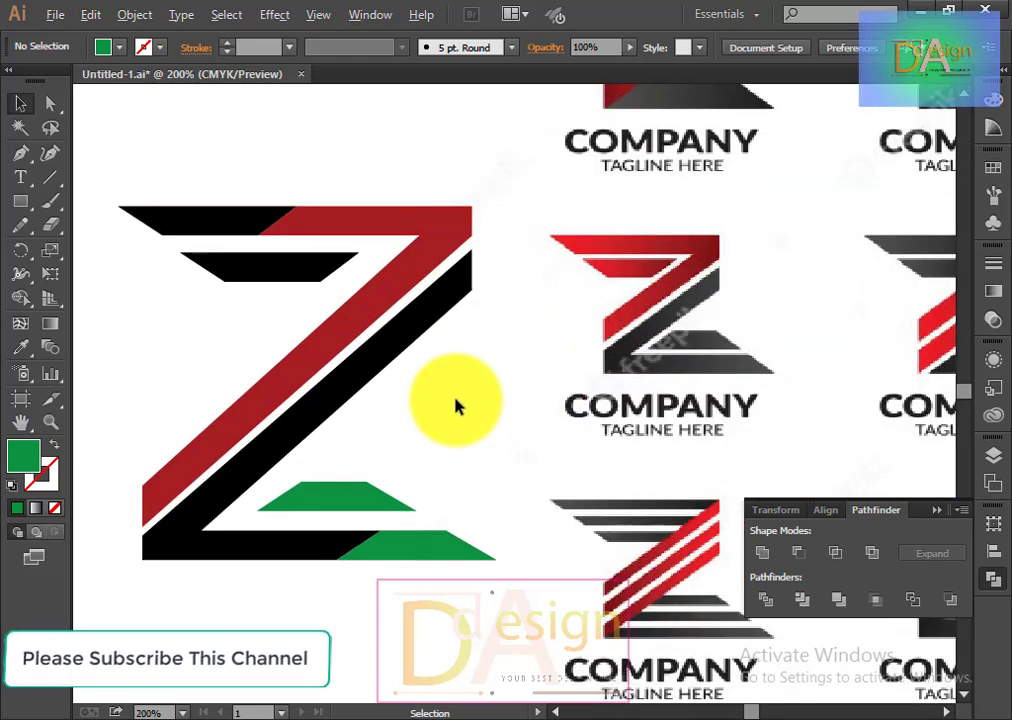
{"action": "scroll", "coordinate": [456, 406], "scroll_direction": "up", "scroll_amount": 1}
Select all the Z logo's pieces and try a Pathfinder operation on them.
{"action": "left_click_drag", "start_coordinate": [117, 196], "coordinate": [278, 228]}
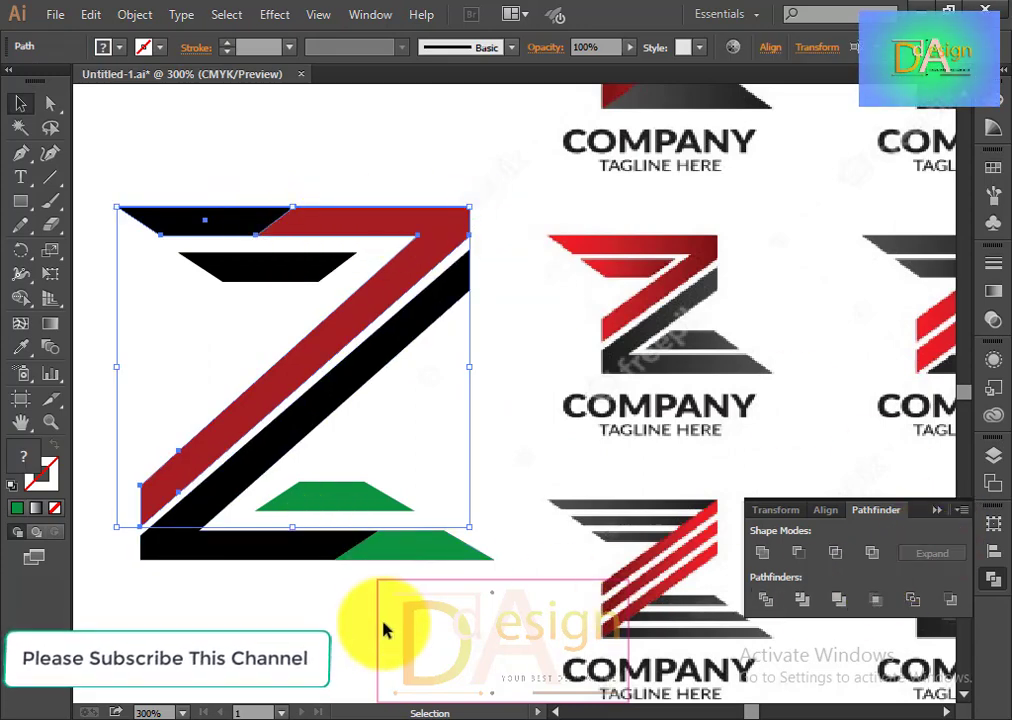
{"action": "key", "text": "ctrl+a"}
{"action": "scroll", "coordinate": [56, 226], "scroll_direction": "left", "scroll_amount": 2}
{"action": "scroll", "coordinate": [181, 266], "scroll_direction": "left", "scroll_amount": 1}
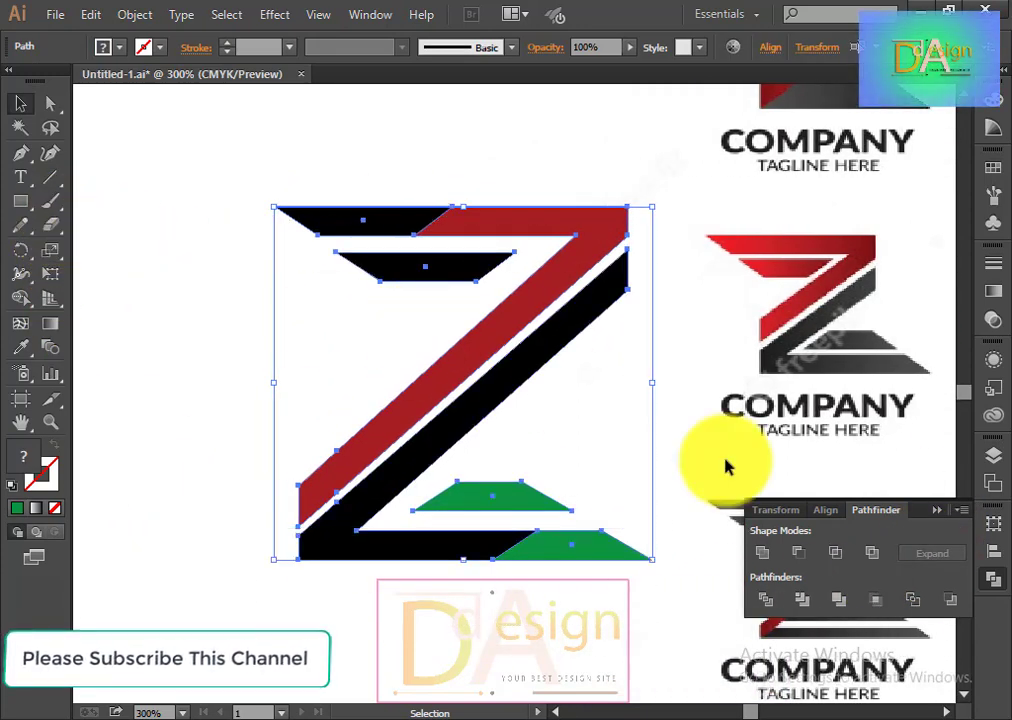
{"action": "left_click", "coordinate": [765, 599]}
{"action": "left_click", "coordinate": [575, 537]}
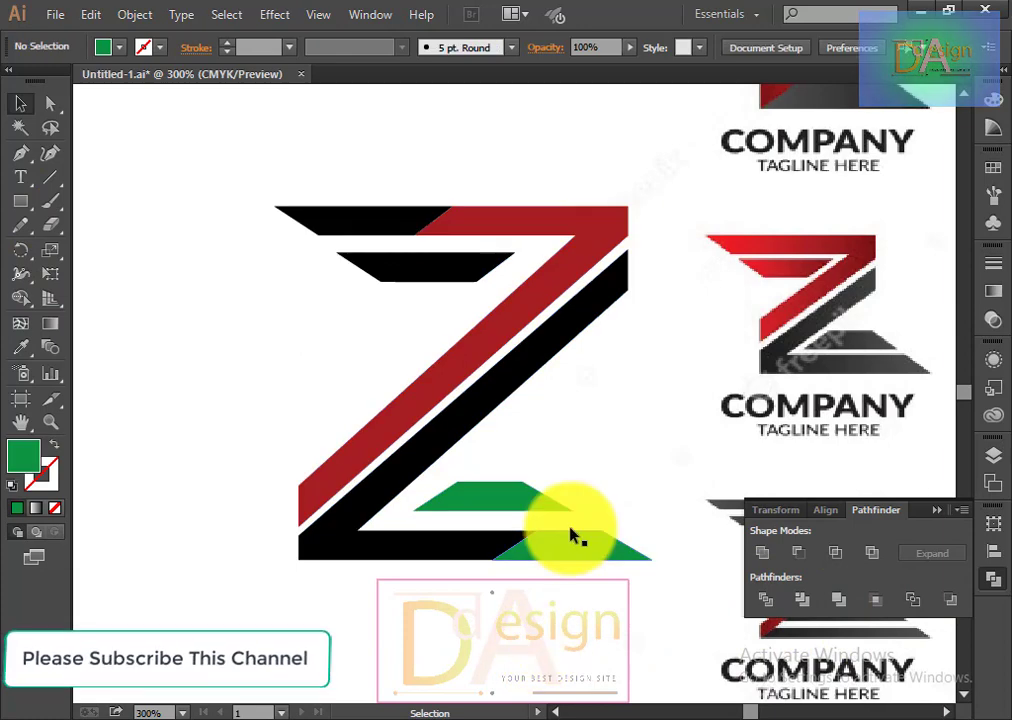
{"action": "left_click", "coordinate": [571, 553]}
{"action": "left_click", "coordinate": [486, 571]}
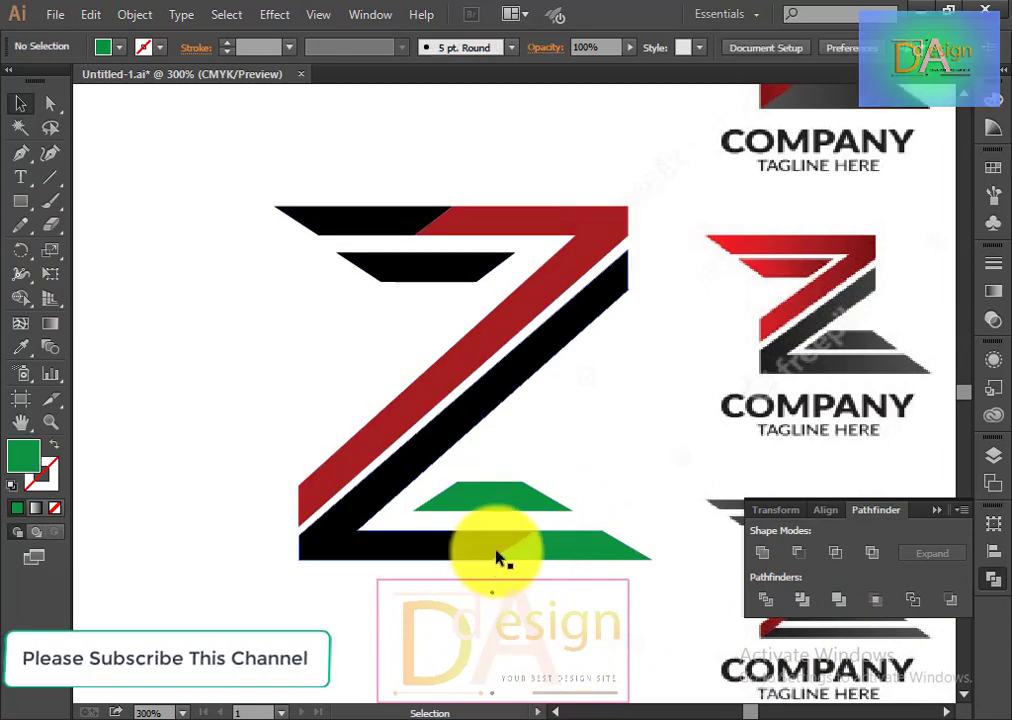
Ungroup the Z logo and check its black and red parts are individually selectable.
{"action": "right_click", "coordinate": [497, 558]}
{"action": "left_click", "coordinate": [560, 466]}
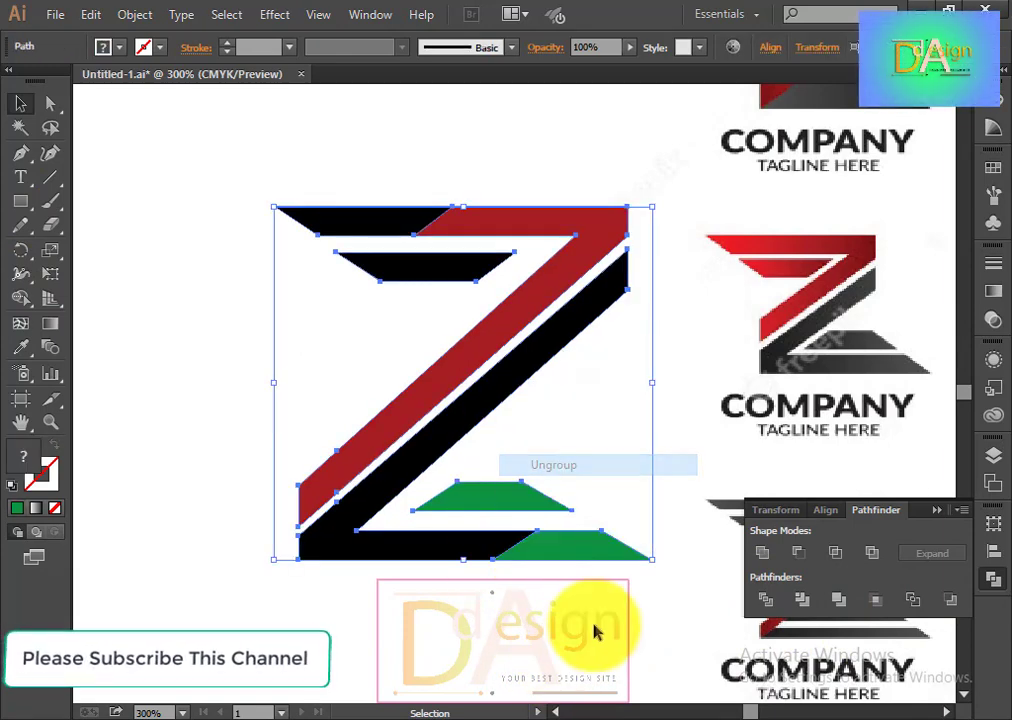
{"action": "left_click", "coordinate": [590, 628]}
{"action": "left_click", "coordinate": [389, 558]}
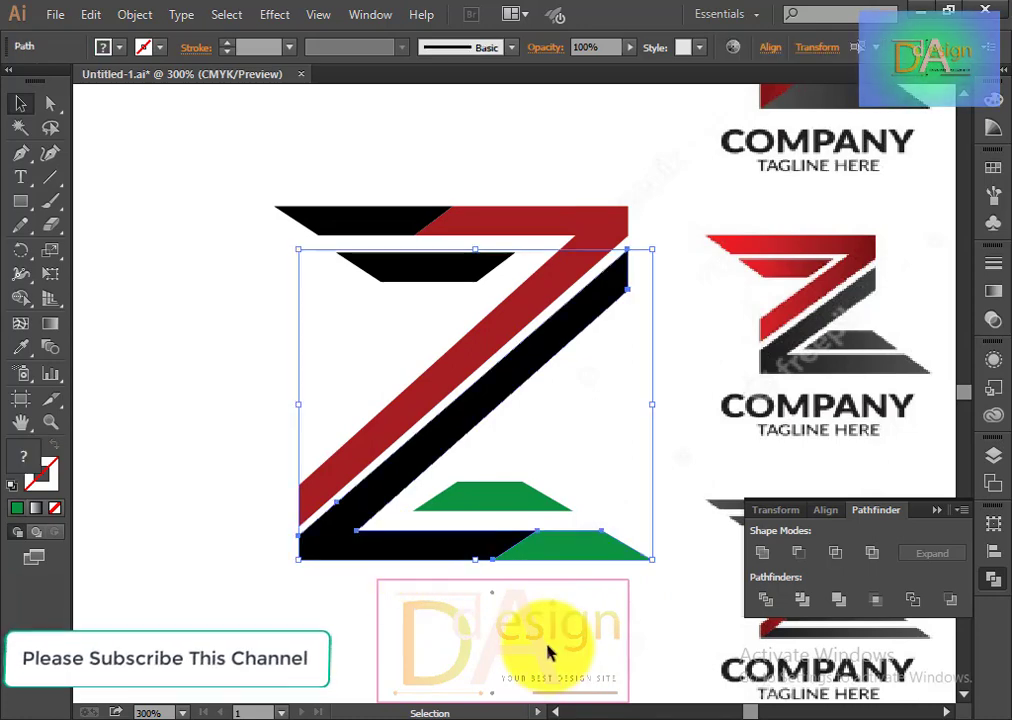
{"action": "left_click", "coordinate": [393, 309]}
{"action": "left_click", "coordinate": [380, 226]}
{"action": "left_click", "coordinate": [343, 346]}
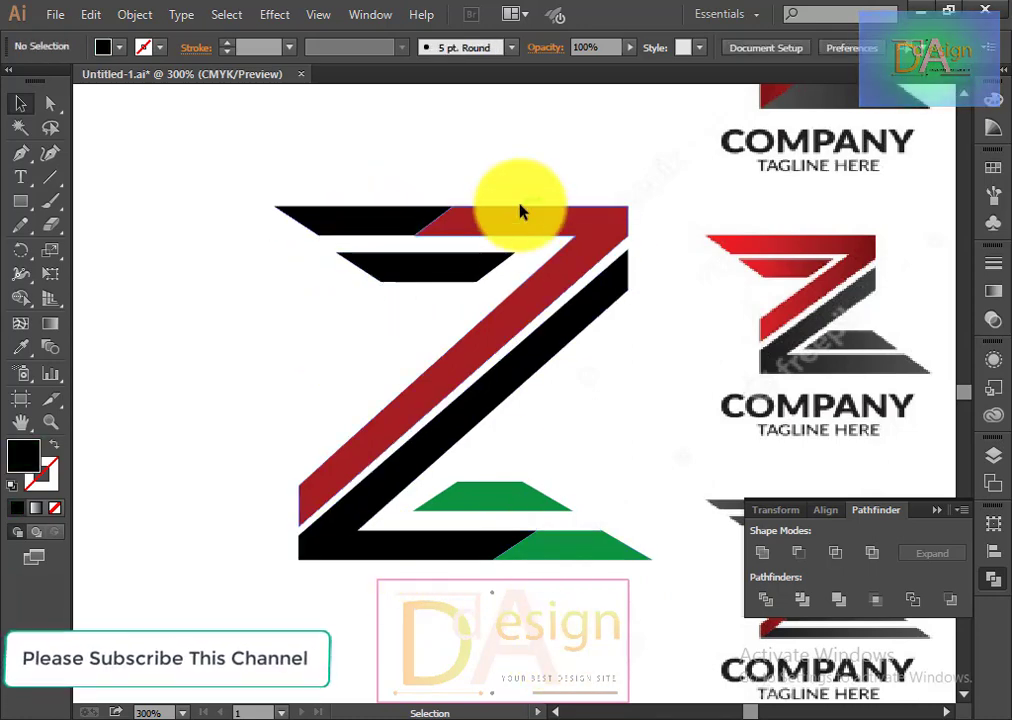
{"action": "left_click", "coordinate": [520, 211]}
{"action": "left_click", "coordinate": [239, 364]}
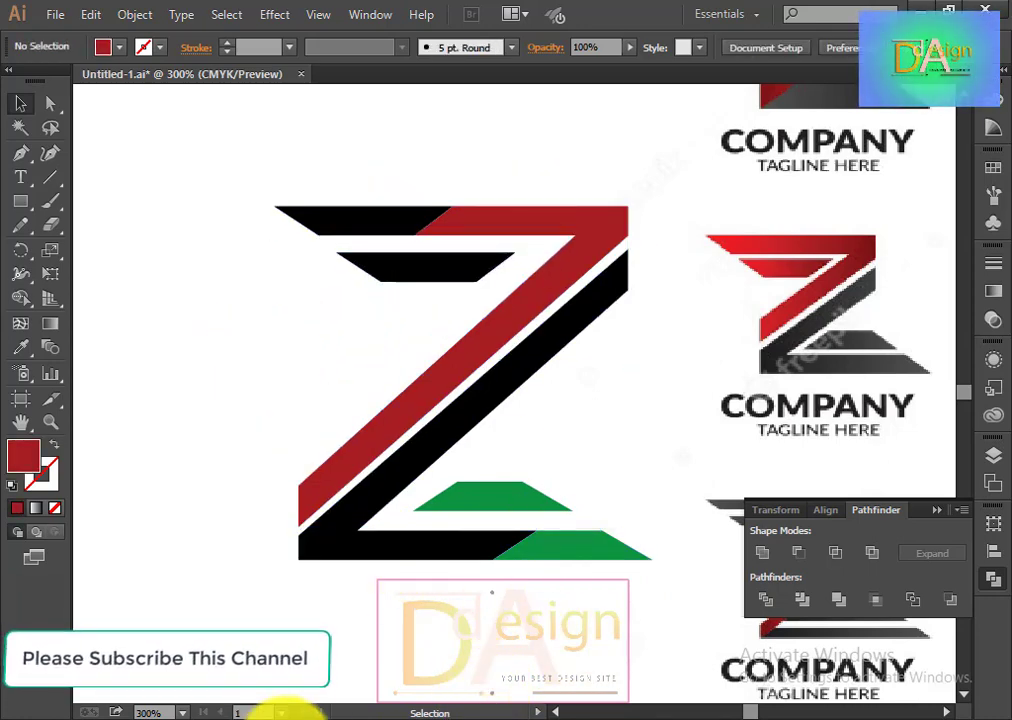
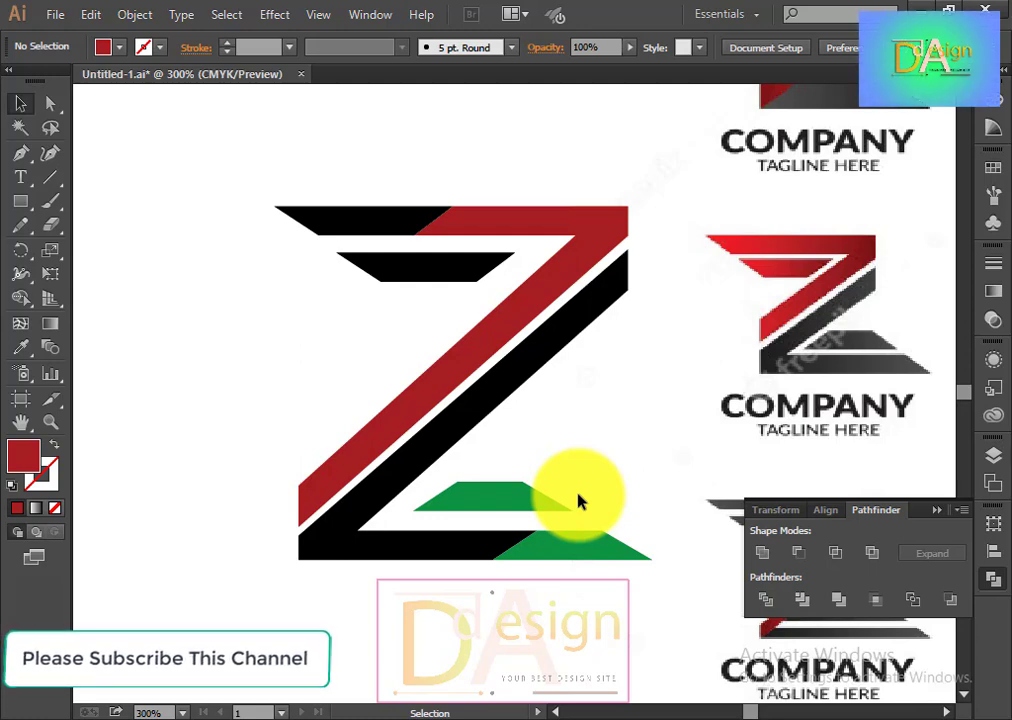
Close the Pathfinder panel, then select the Z's red diagonal together with its top black bar.
{"action": "left_click", "coordinate": [936, 511]}
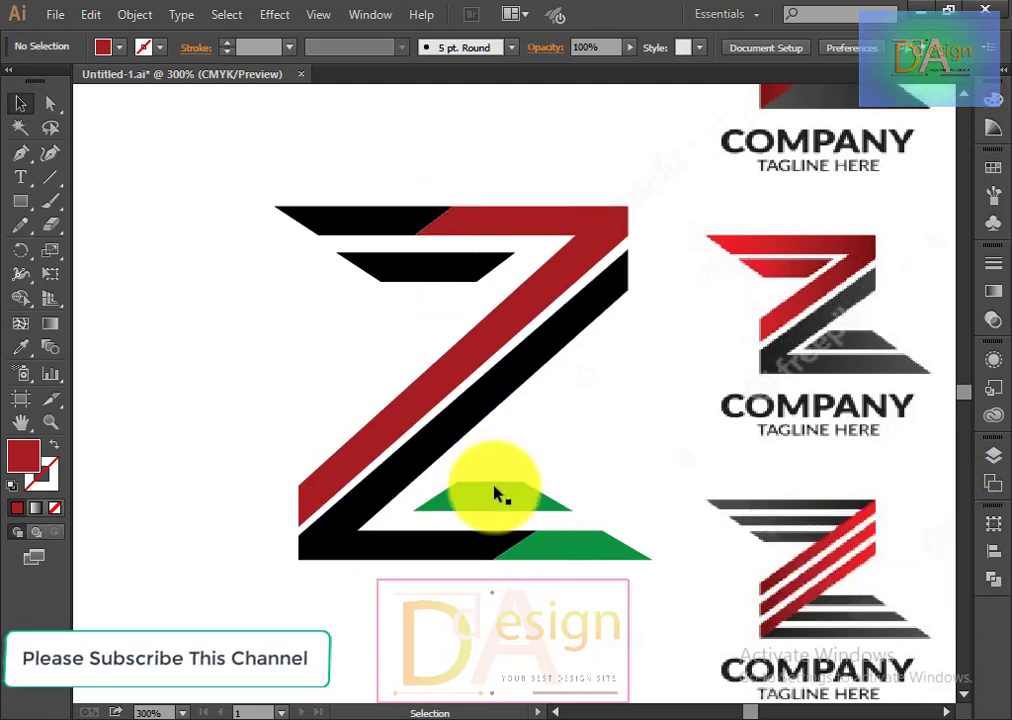
{"action": "left_click", "coordinate": [432, 440]}
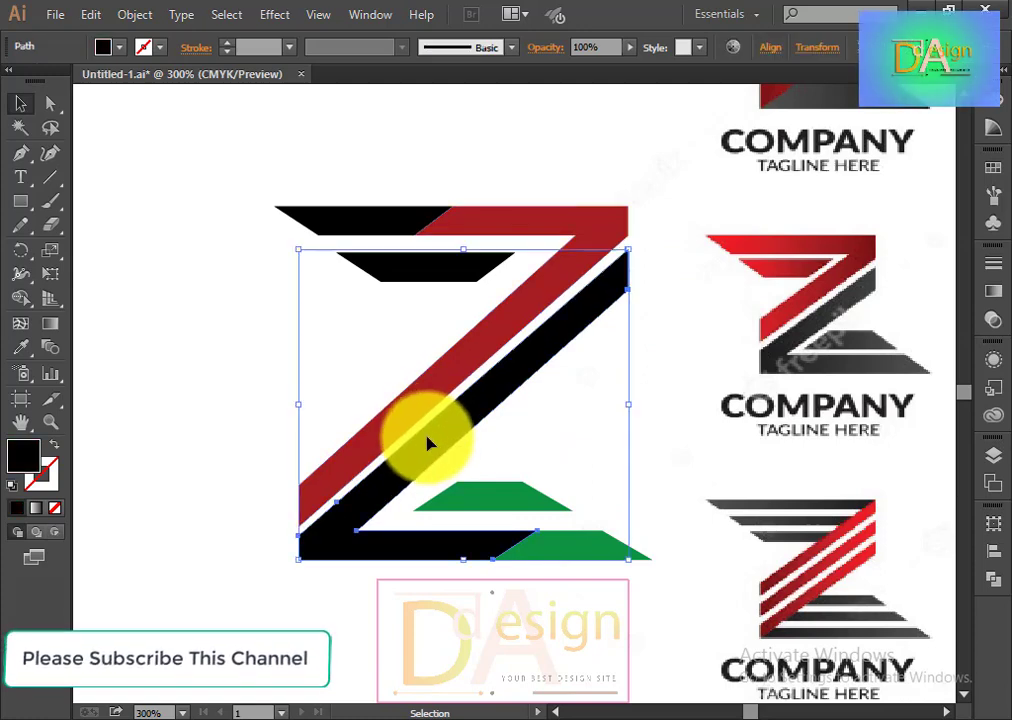
{"action": "left_click", "coordinate": [210, 418]}
{"action": "scroll", "coordinate": [501, 413], "scroll_direction": "down", "scroll_amount": 1}
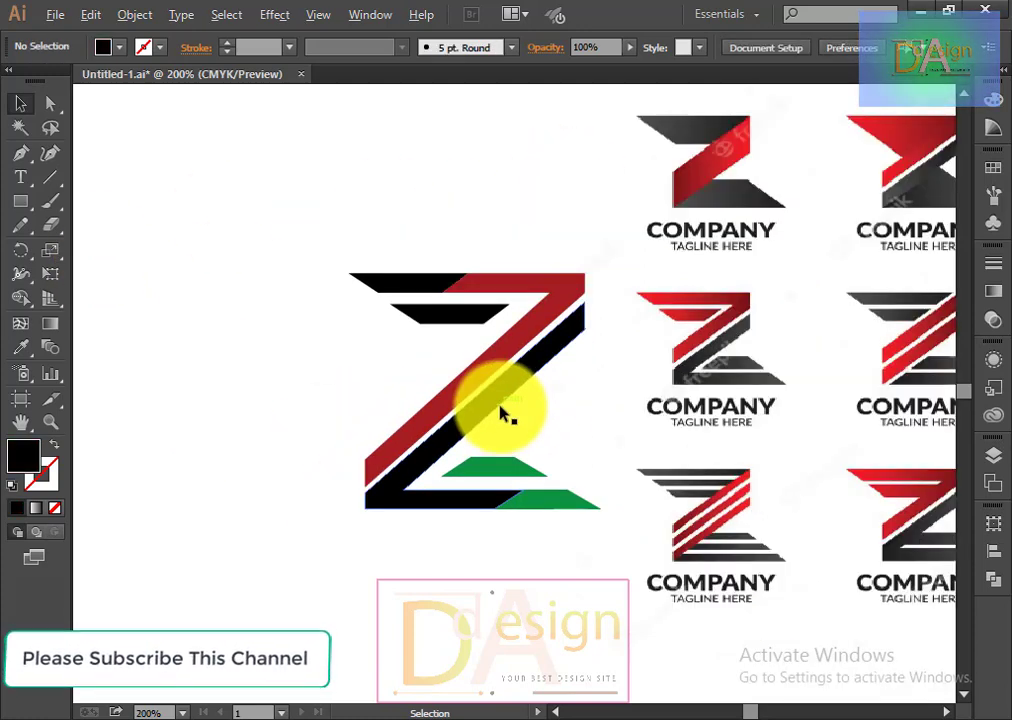
{"action": "scroll", "coordinate": [530, 418], "scroll_direction": "up", "scroll_amount": 1}
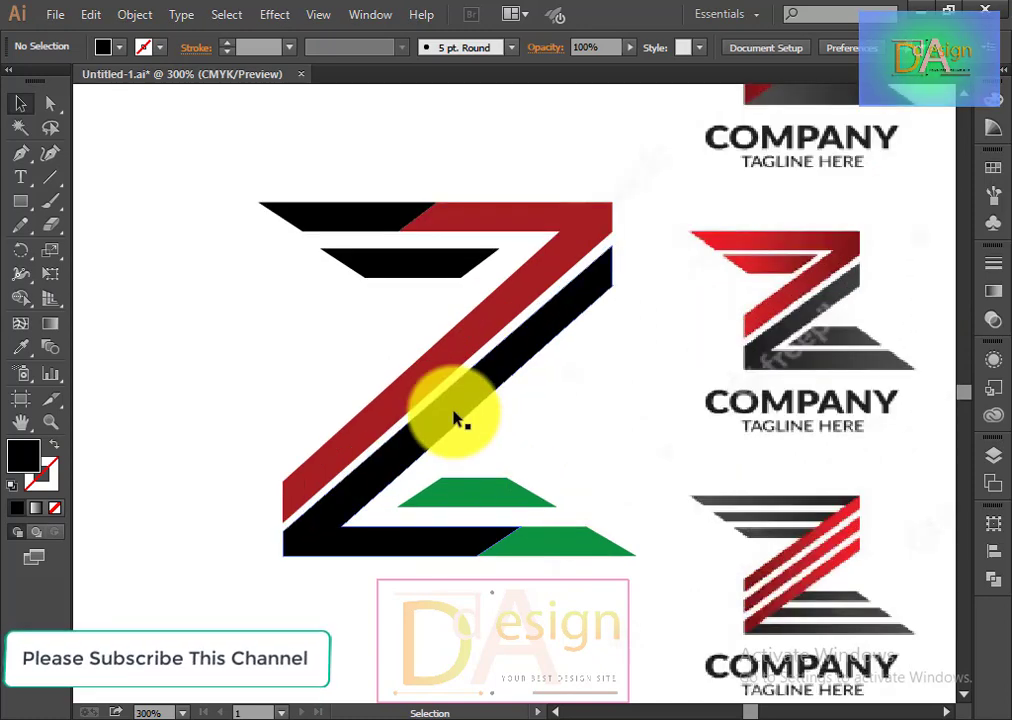
{"action": "left_click", "coordinate": [462, 343]}
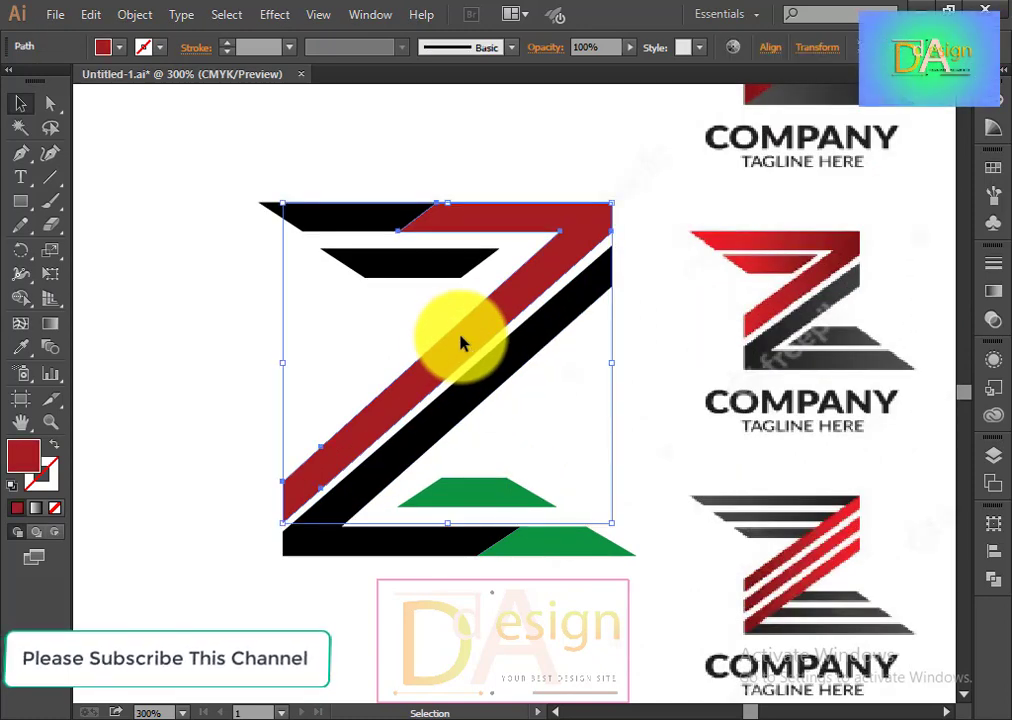
{"action": "left_click", "coordinate": [388, 221], "text": "shift"}
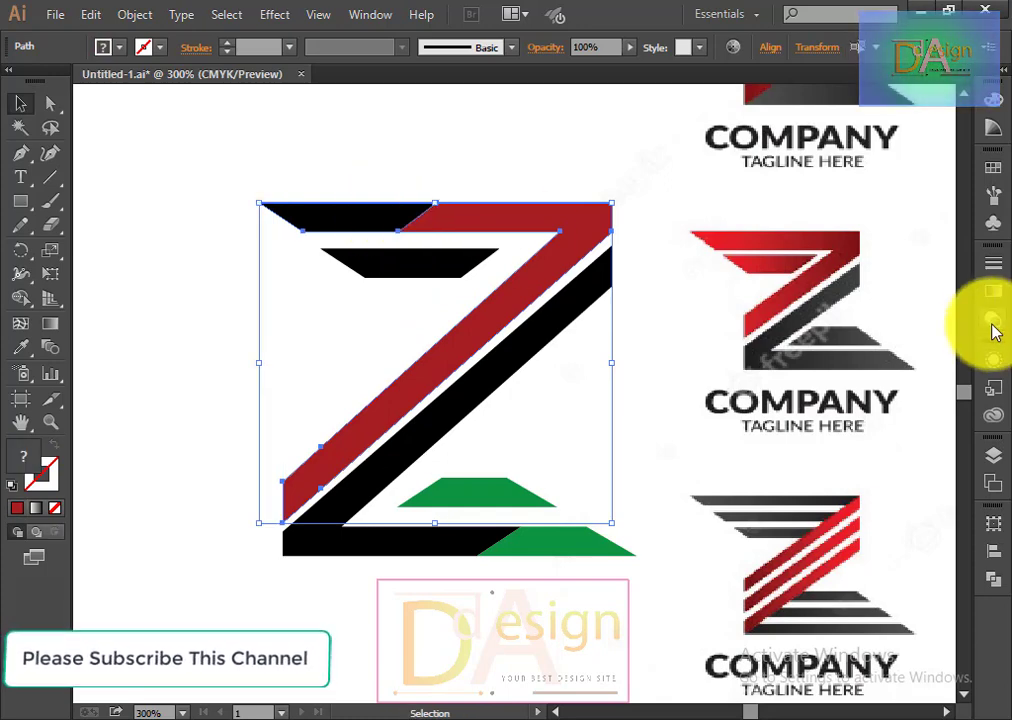
Fill the selected shapes with a linear gradient whose right stop is red.
{"action": "left_click", "coordinate": [993, 292]}
{"action": "left_click", "coordinate": [748, 282]}
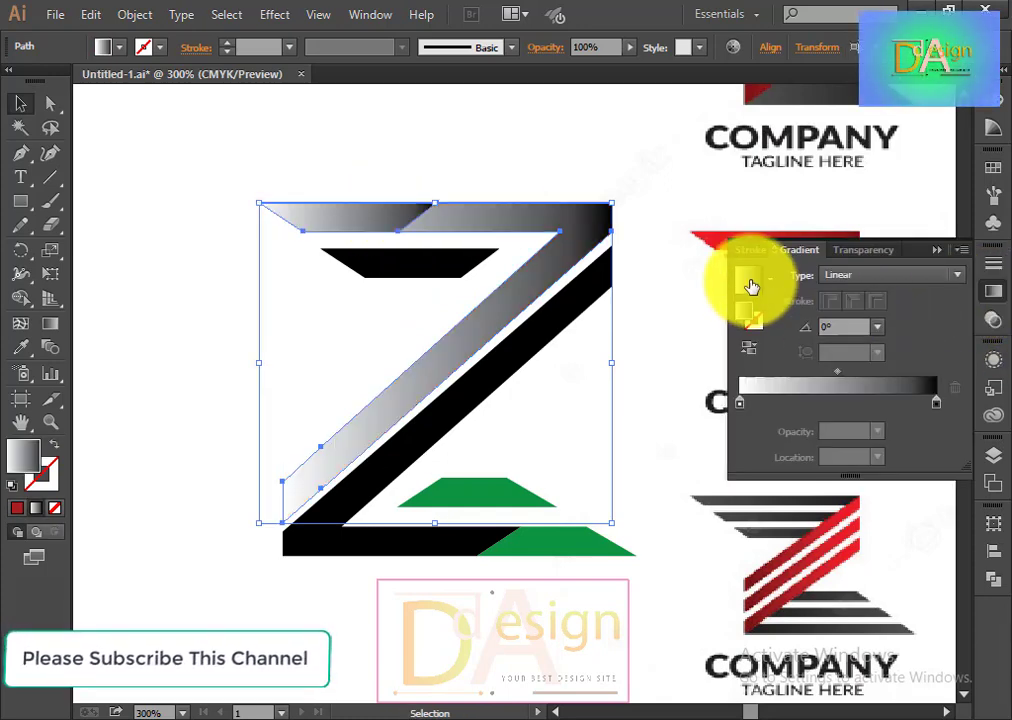
{"action": "left_click", "coordinate": [770, 289]}
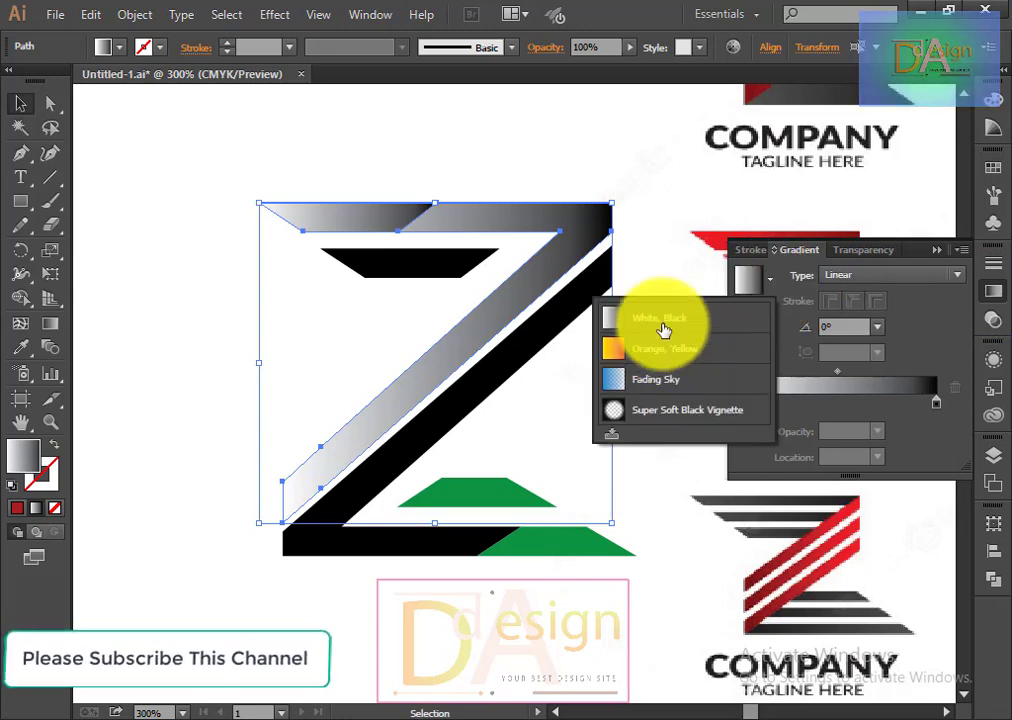
{"action": "left_click", "coordinate": [937, 403]}
{"action": "double_click", "coordinate": [937, 403]}
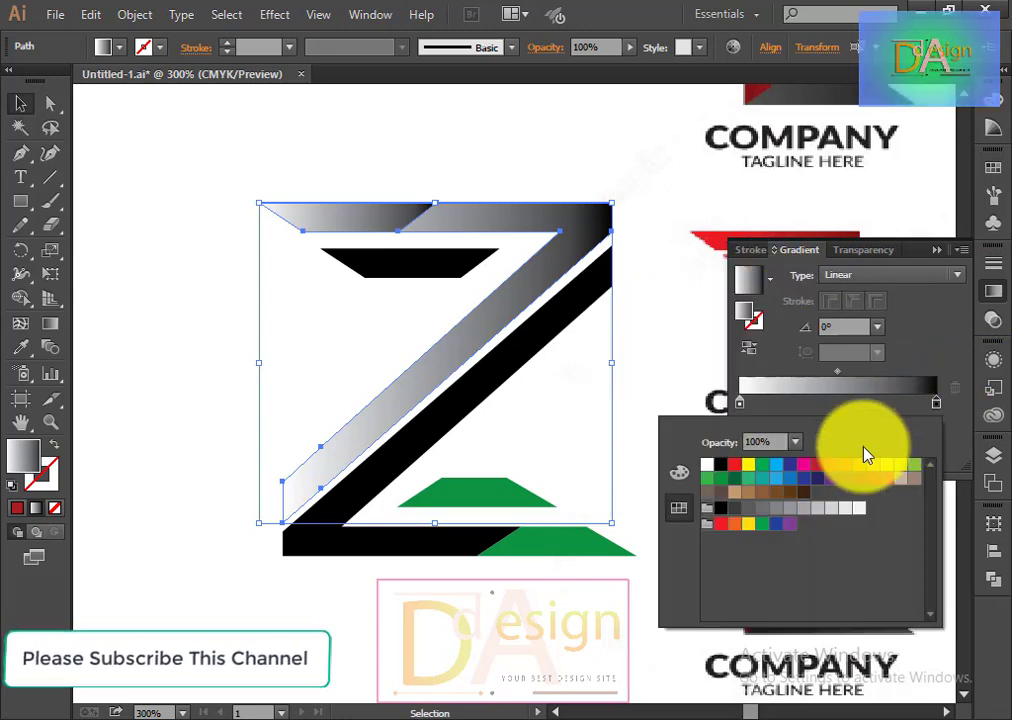
{"action": "left_click", "coordinate": [736, 473]}
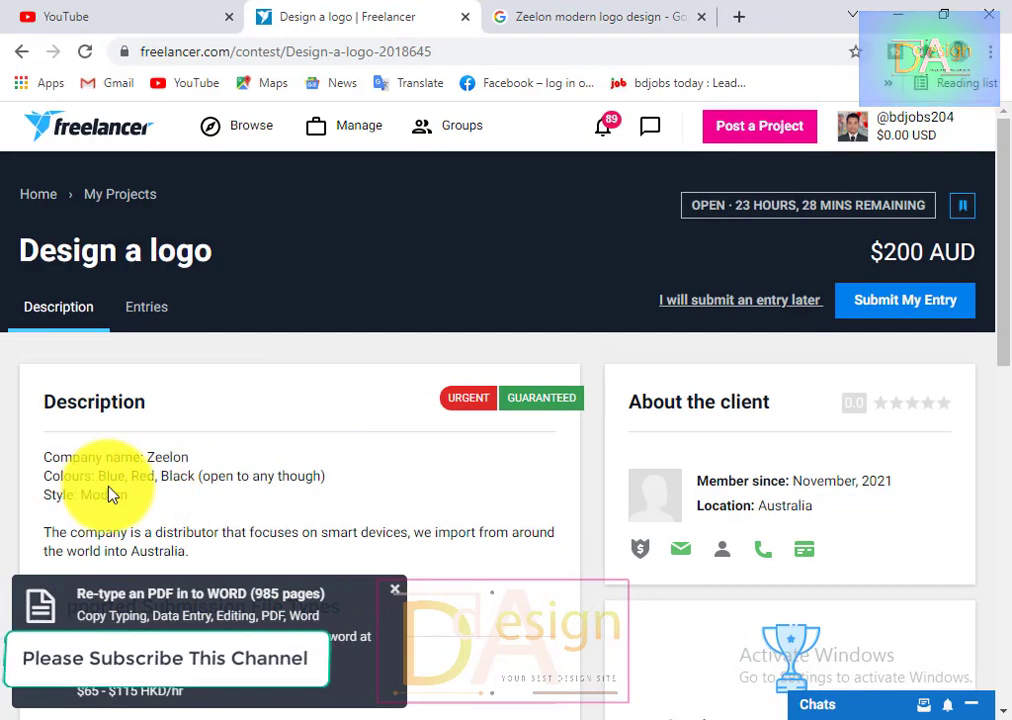
Copy 'Blue' from the brief's colour list and run a Google Images search for it.
{"action": "double_click", "coordinate": [109, 477]}
{"action": "key", "text": "ctrl+c"}
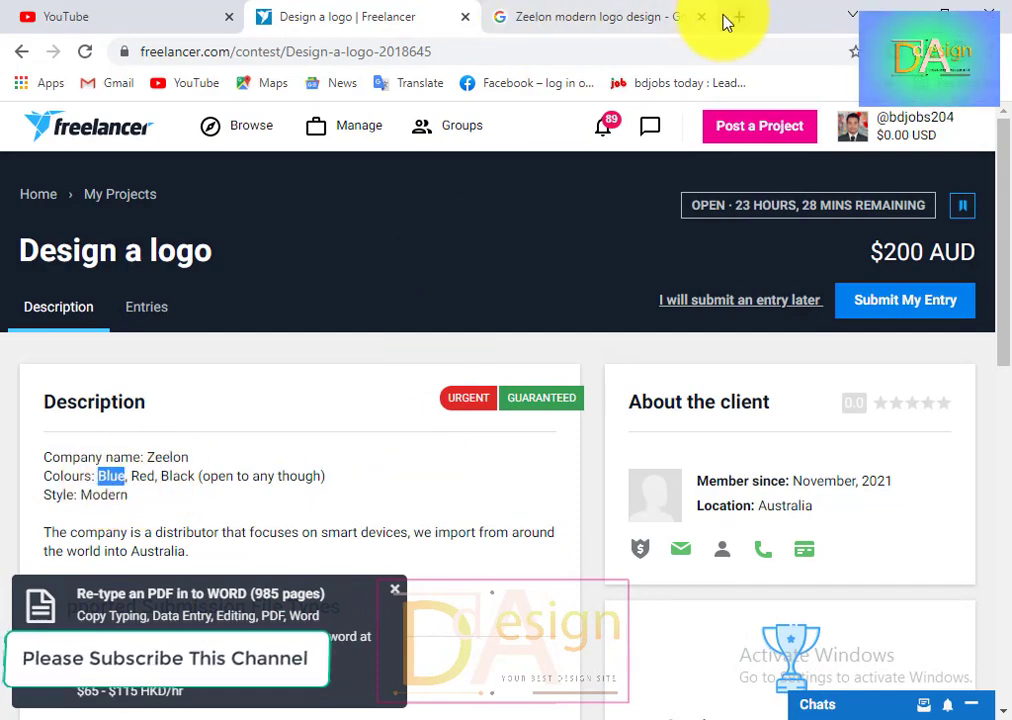
{"action": "left_click", "coordinate": [580, 18]}
{"action": "triple_click", "coordinate": [394, 137]}
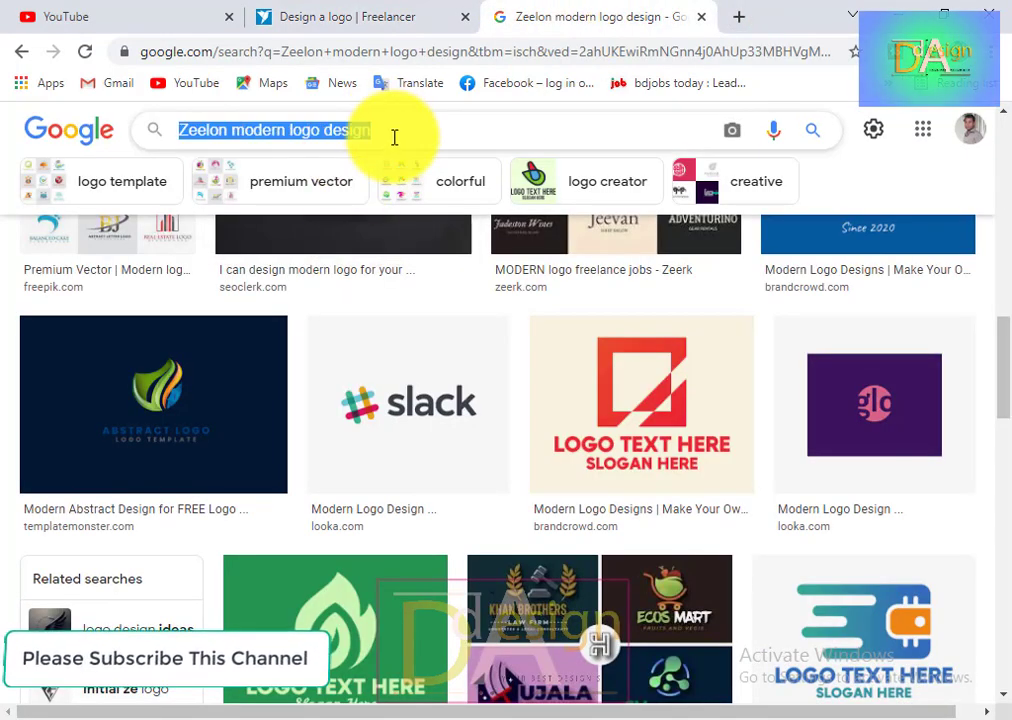
{"action": "key", "text": "ctrl+v"}
{"action": "key", "text": "Return"}
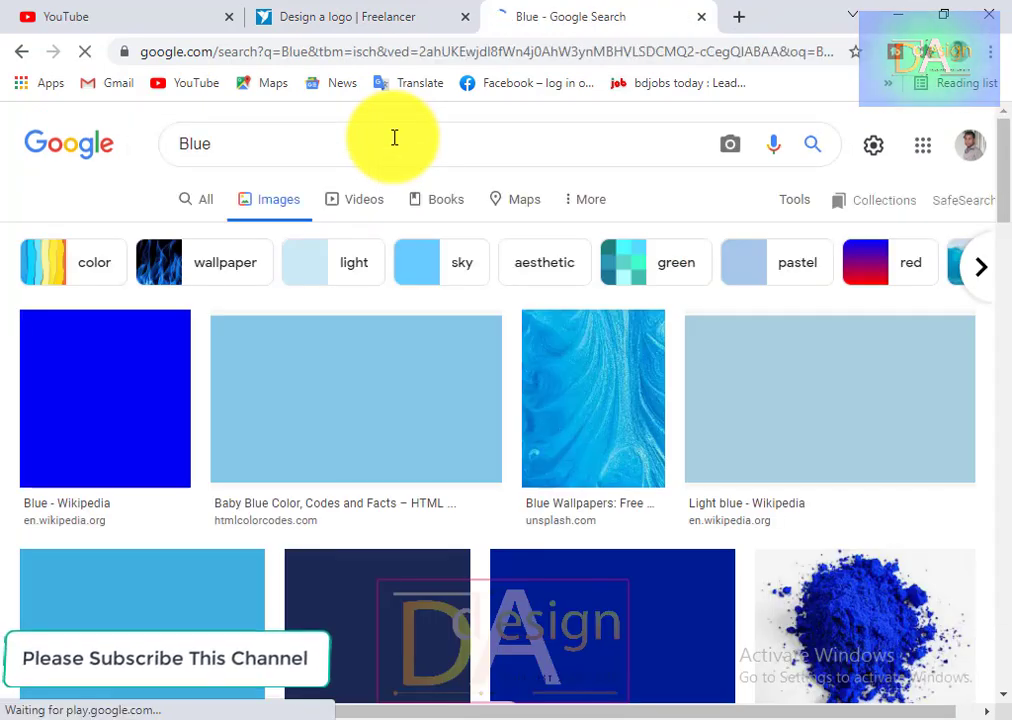
Back in Illustrator, set the gradient's left stop to a blue swatch so the Z blends blue to red.
{"action": "left_click", "coordinate": [887, 12]}
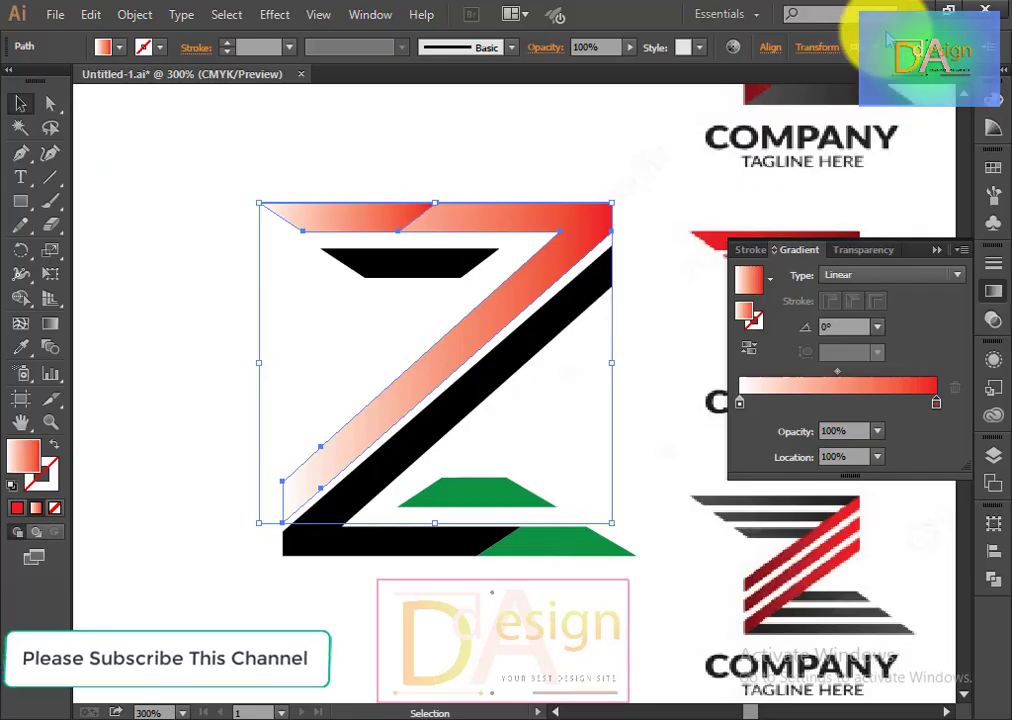
{"action": "double_click", "coordinate": [741, 406]}
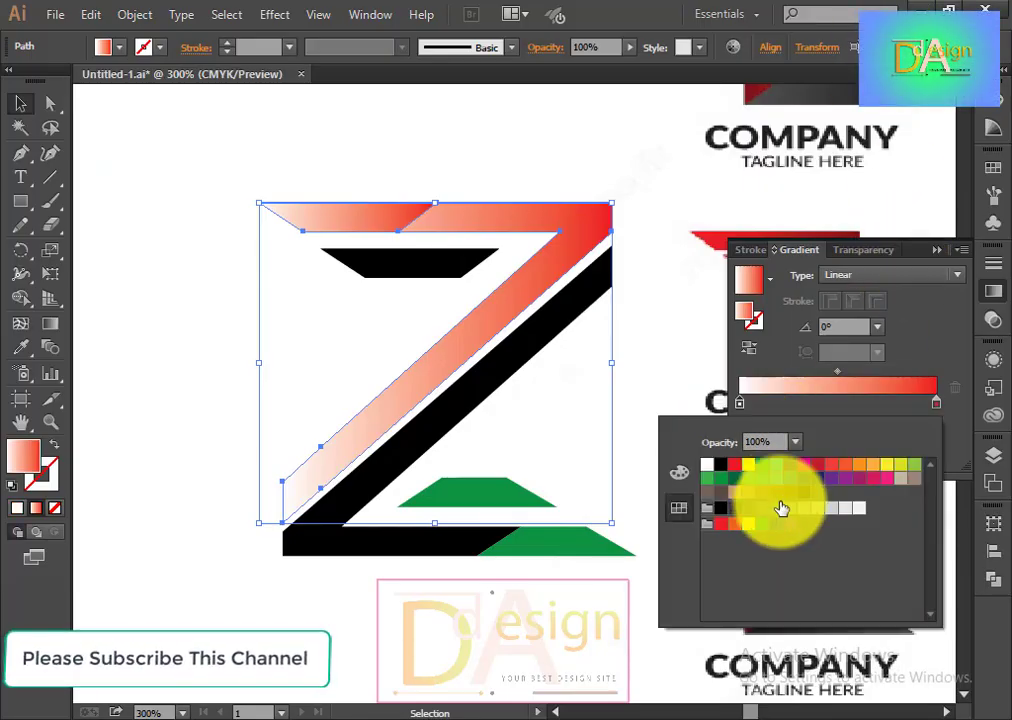
{"action": "left_click", "coordinate": [791, 470]}
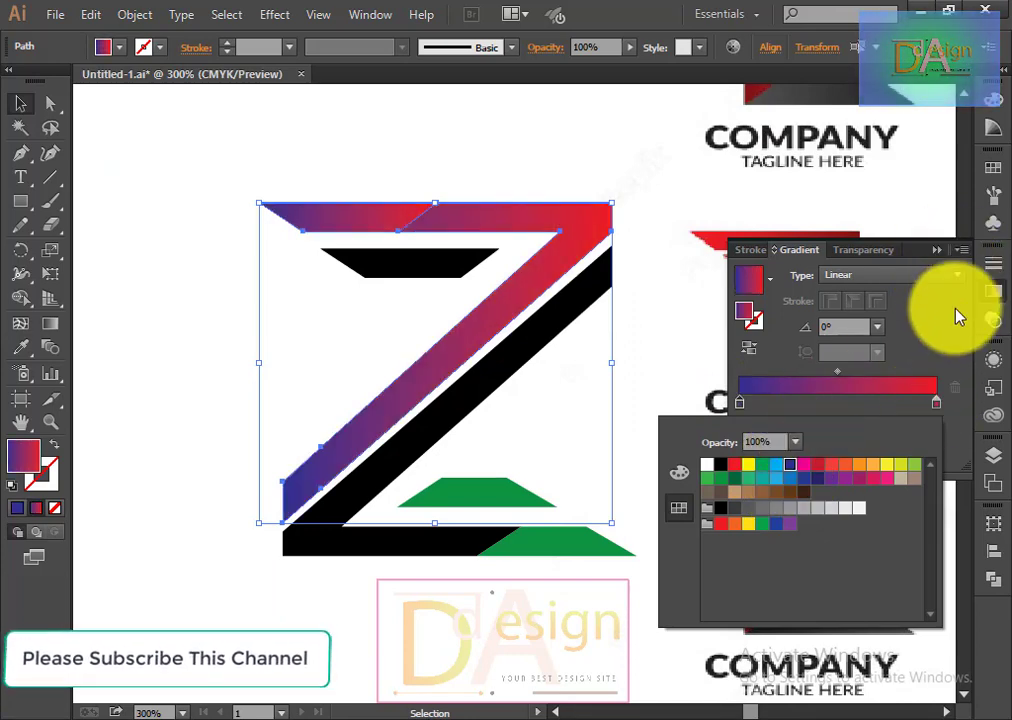
{"action": "left_click", "coordinate": [940, 256]}
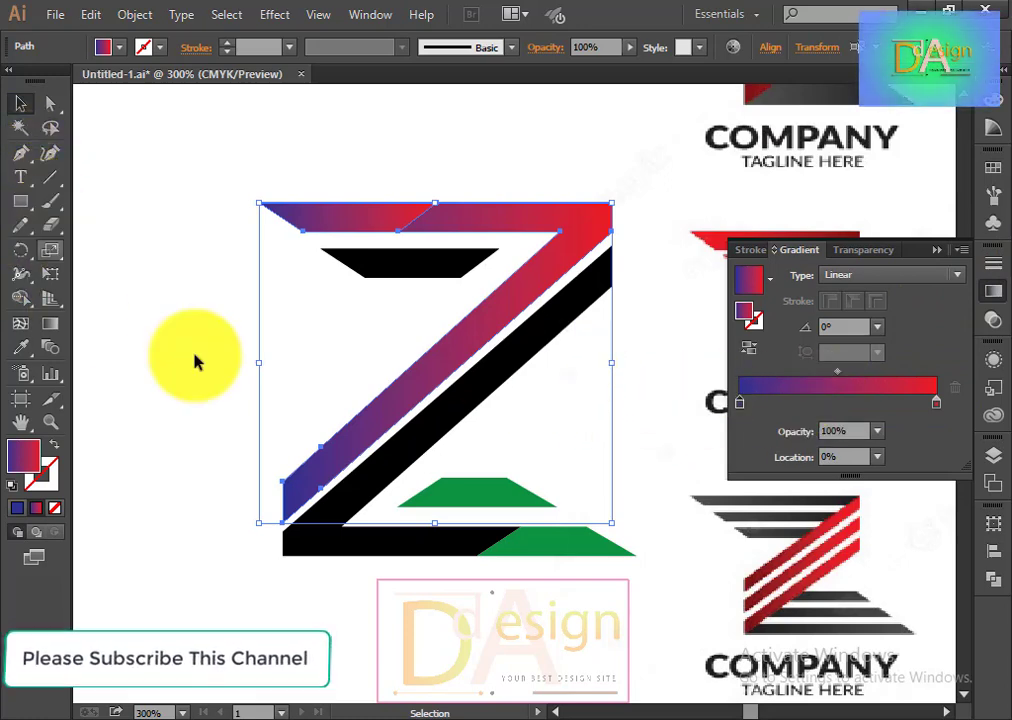
Reselect the gradient-filled Z and draw a rectangle over its upper right.
{"action": "left_click", "coordinate": [170, 365]}
{"action": "left_click", "coordinate": [484, 222]}
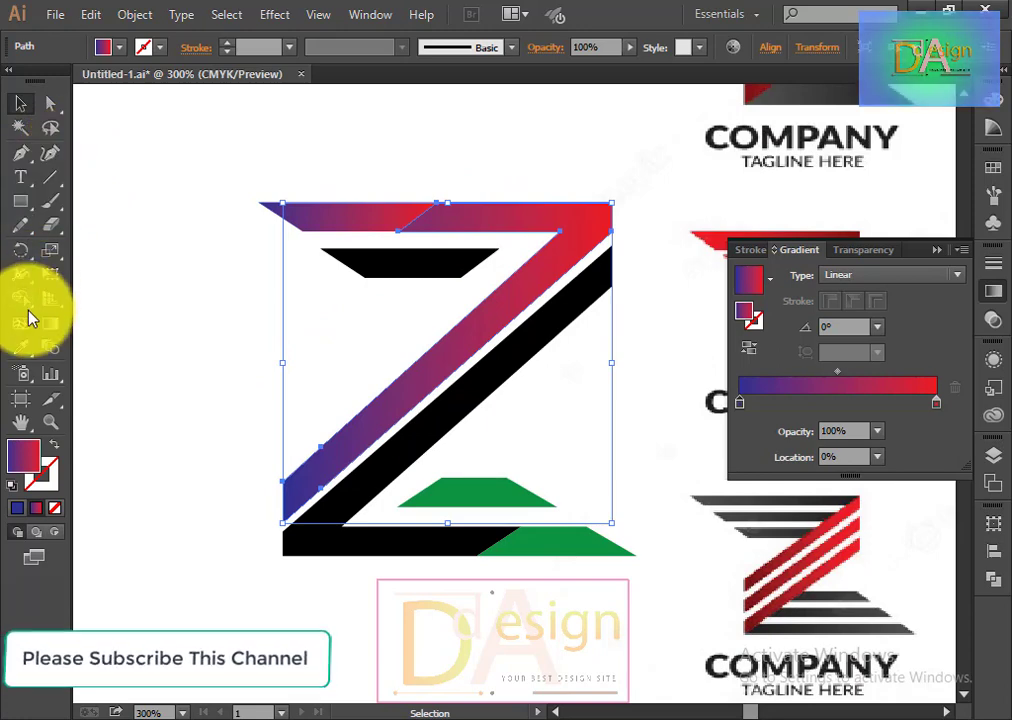
{"action": "left_click", "coordinate": [21, 201]}
{"action": "left_click_drag", "start_coordinate": [544, 203], "coordinate": [445, 429]}
Undo the rectangle and angle the diagonal's gradient to 66.9°, blue lower left to red upper right.
{"action": "key", "text": "ctrl+z"}
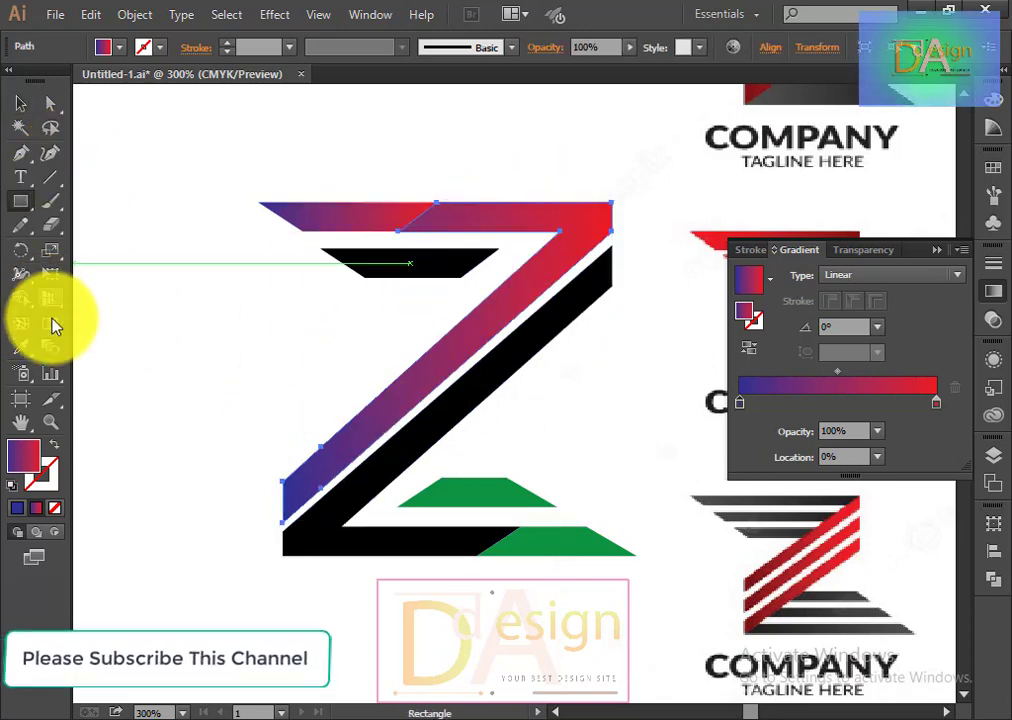
{"action": "left_click", "coordinate": [50, 323]}
{"action": "left_click_drag", "start_coordinate": [452, 320], "coordinate": [478, 148]}
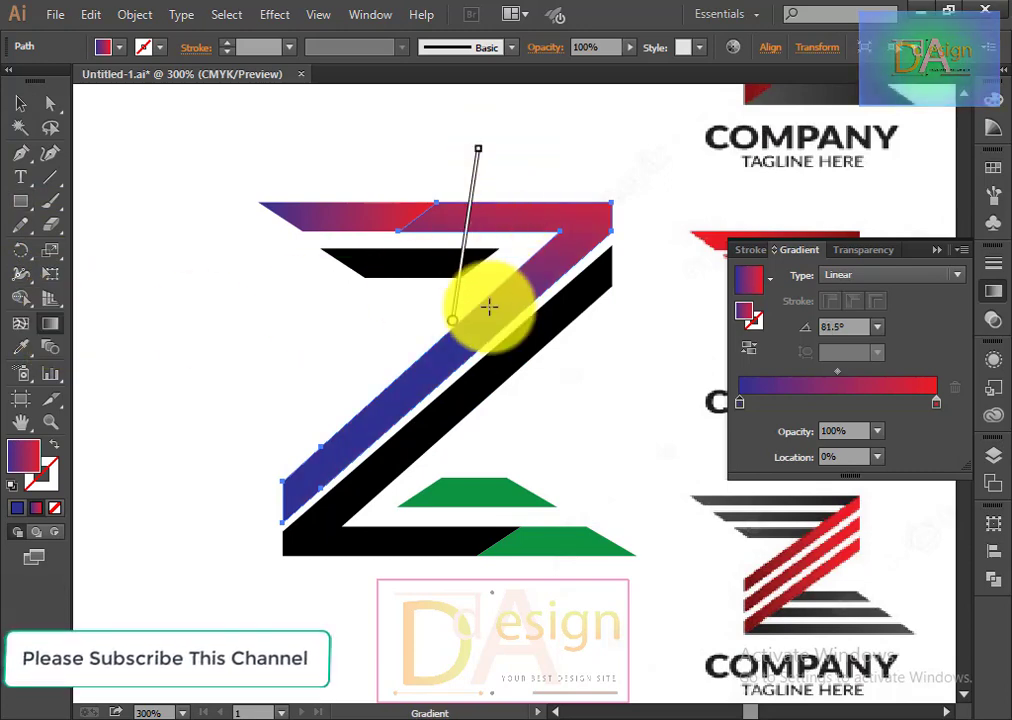
{"action": "left_click_drag", "start_coordinate": [248, 520], "coordinate": [410, 148]}
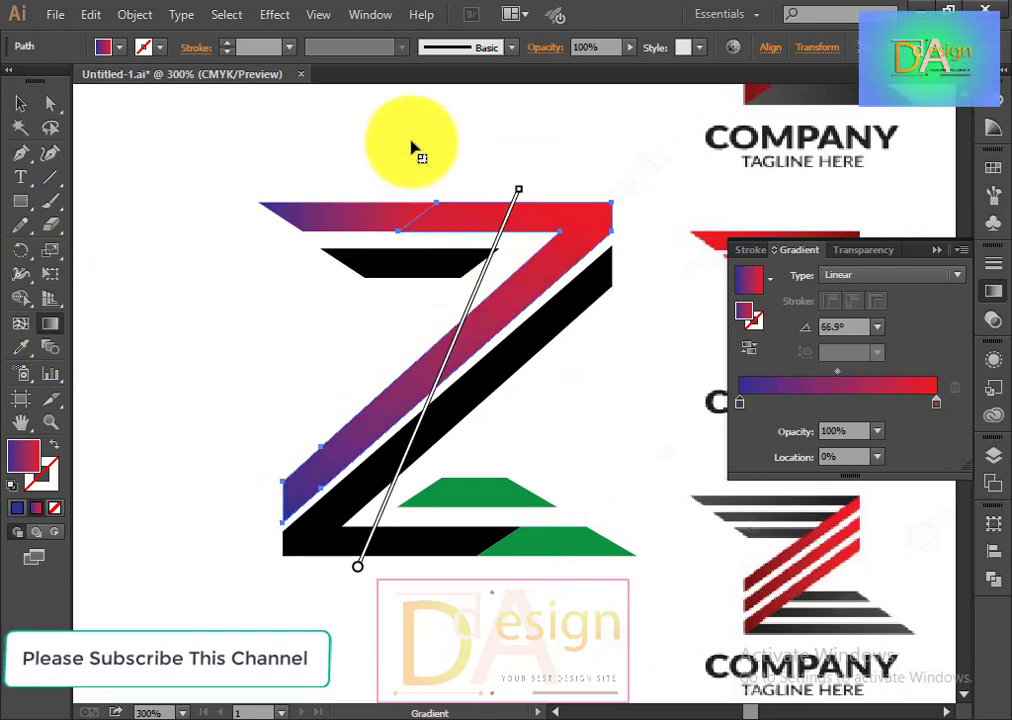
{"action": "left_click", "coordinate": [20, 103]}
{"action": "left_click", "coordinate": [215, 366]}
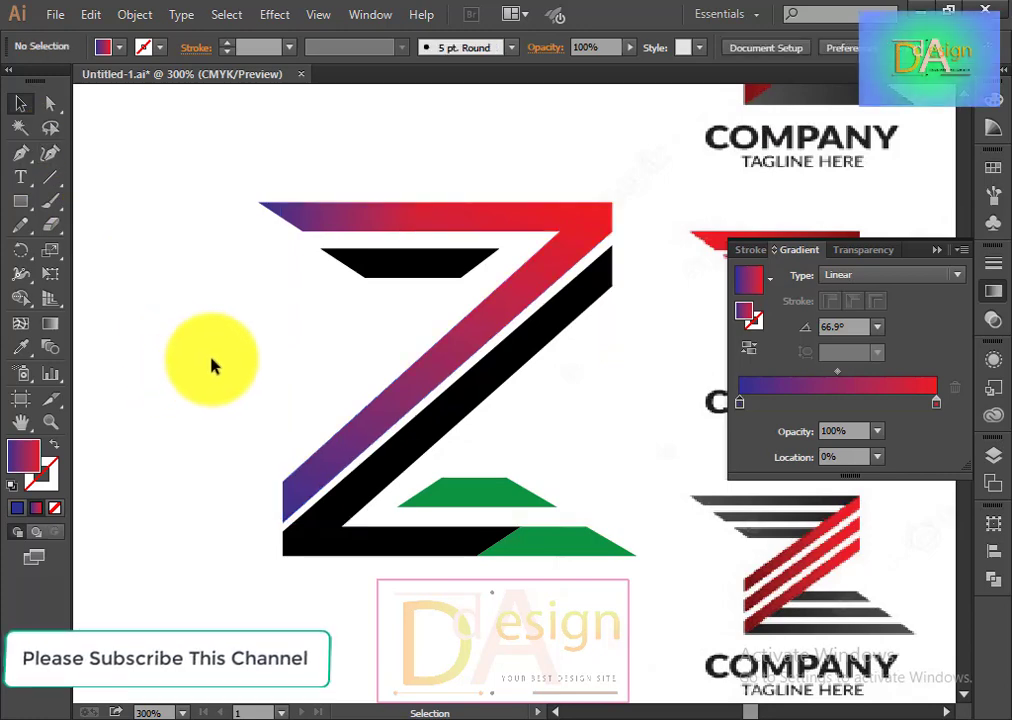
{"action": "left_click", "coordinate": [332, 219]}
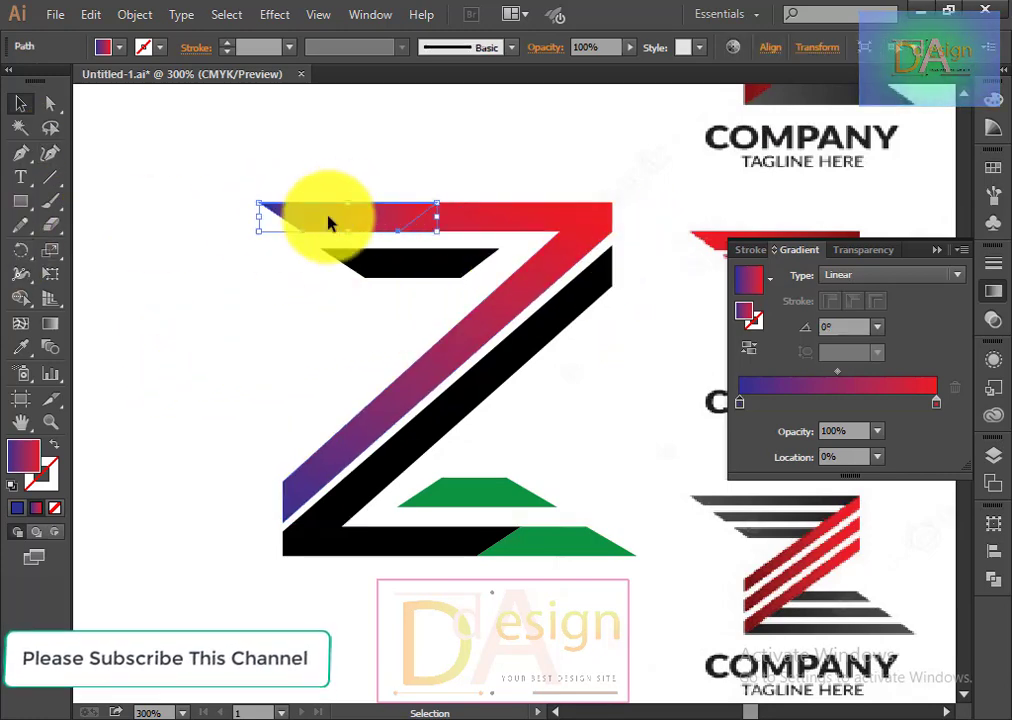
Re-angle the top-left sliver's gradient to run rightward from its upper left, then recentre the view.
{"action": "left_click", "coordinate": [50, 323]}
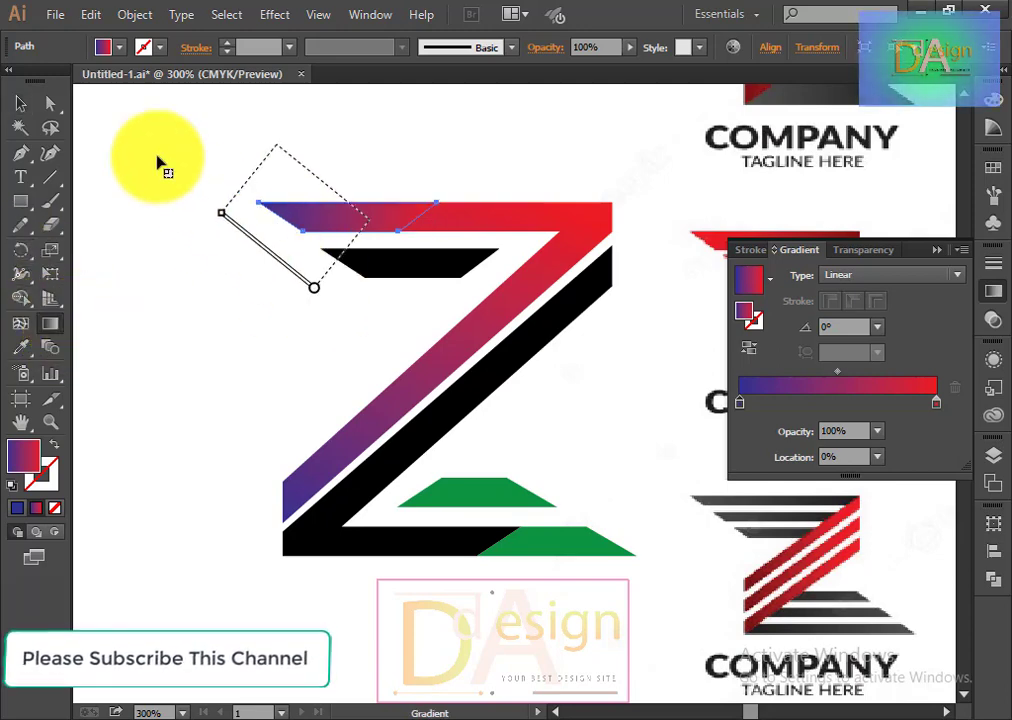
{"action": "left_click_drag", "start_coordinate": [370, 220], "coordinate": [200, 85]}
{"action": "left_click_drag", "start_coordinate": [419, 232], "coordinate": [77, 190]}
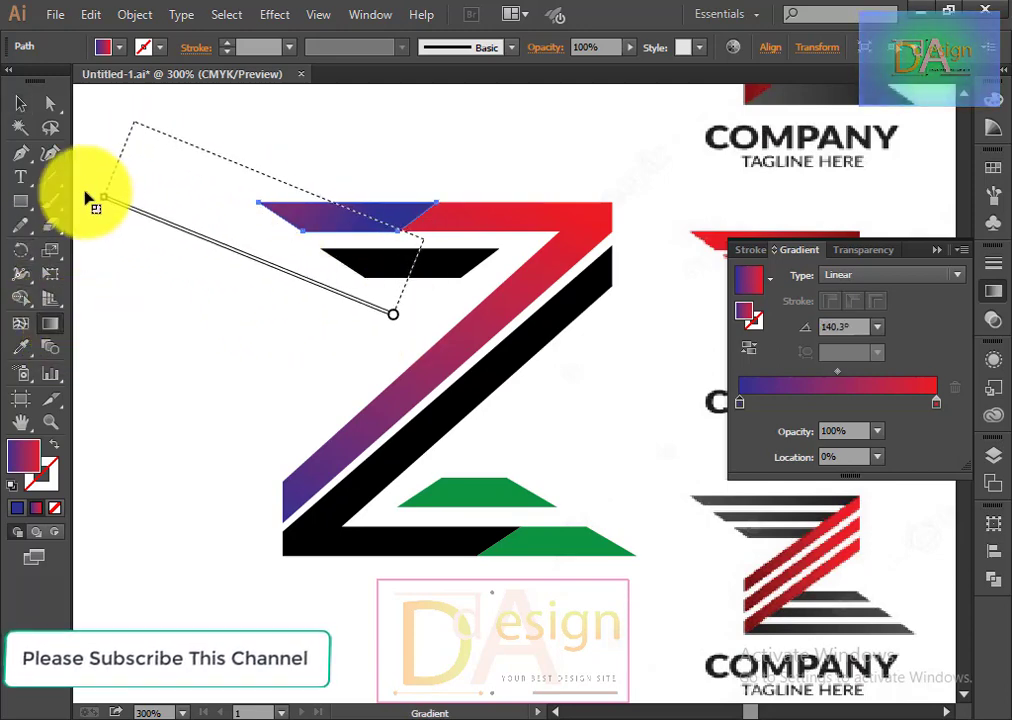
{"action": "left_click_drag", "start_coordinate": [376, 167], "coordinate": [603, 263]}
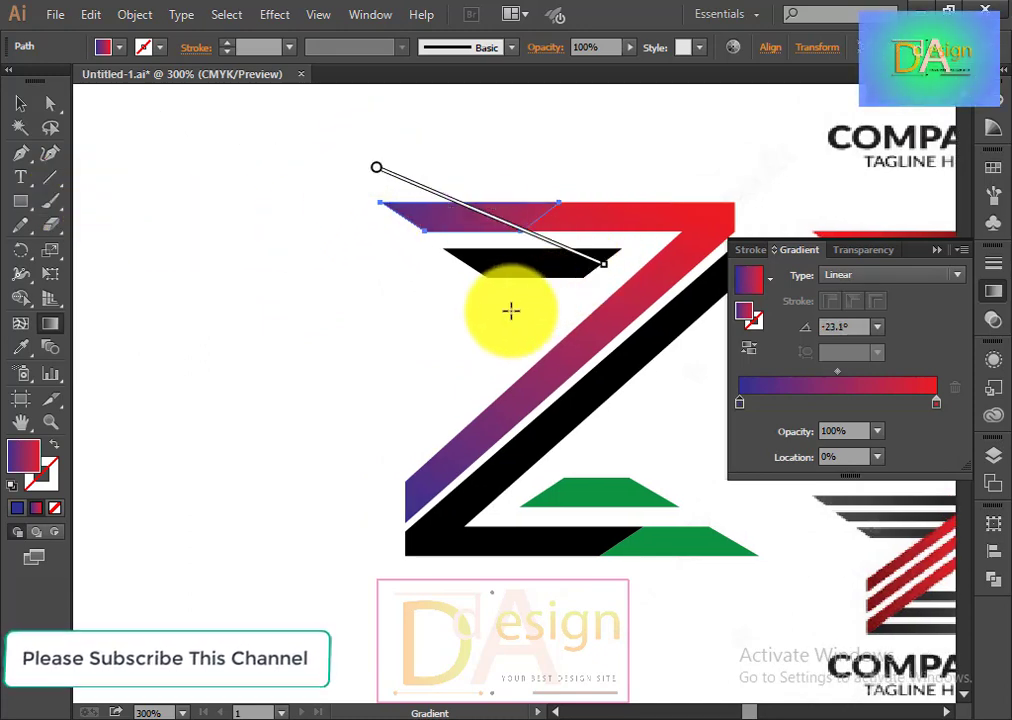
{"action": "scroll", "coordinate": [429, 323], "scroll_direction": "down", "scroll_amount": 1}
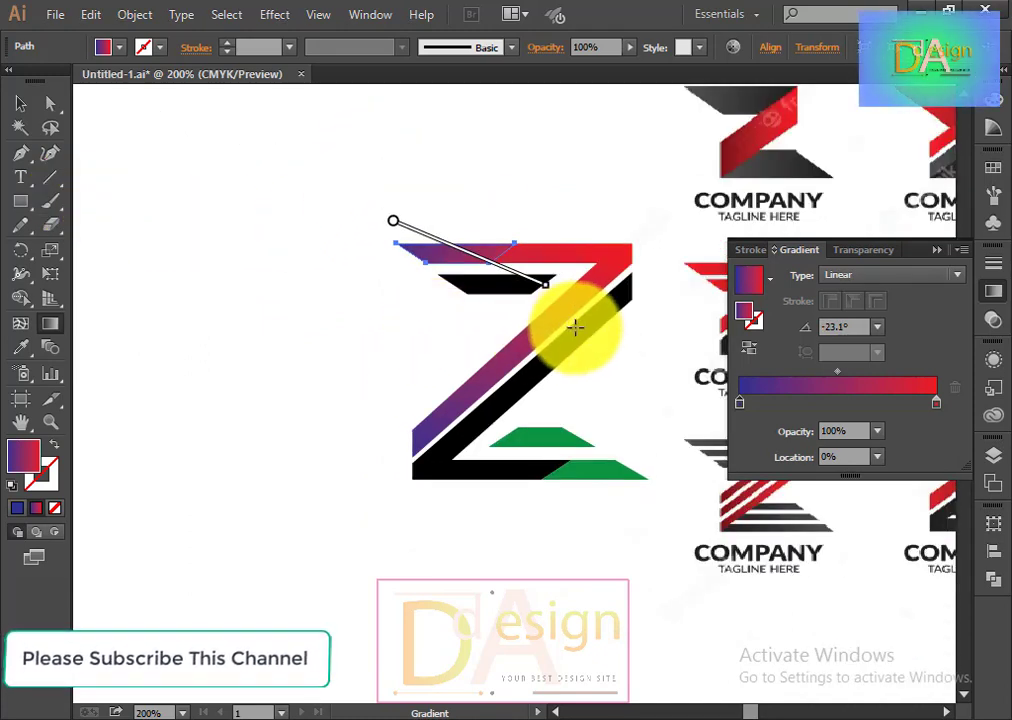
{"action": "left_click", "coordinate": [20, 105]}
{"action": "left_click", "coordinate": [148, 340]}
{"action": "scroll", "coordinate": [391, 321], "scroll_direction": "down", "scroll_amount": 1}
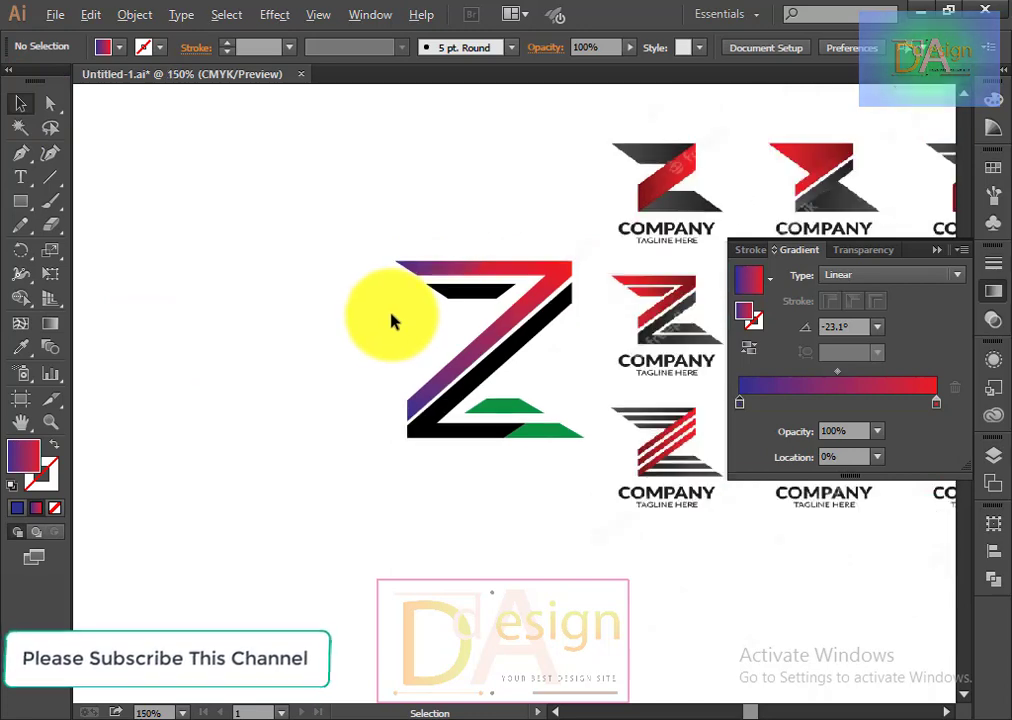
{"action": "scroll", "coordinate": [400, 323], "scroll_direction": "up", "scroll_amount": 1}
{"action": "mouse_move", "coordinate": [565, 350]}
{"action": "left_mouse_down"}
{"action": "mouse_move", "coordinate": [429, 402]}
{"action": "mouse_move", "coordinate": [355, 390]}
{"action": "left_mouse_up"}
{"action": "scroll", "coordinate": [355, 390], "scroll_direction": "up", "scroll_amount": 2}
{"action": "scroll", "coordinate": [490, 395], "scroll_direction": "down", "scroll_amount": 1}
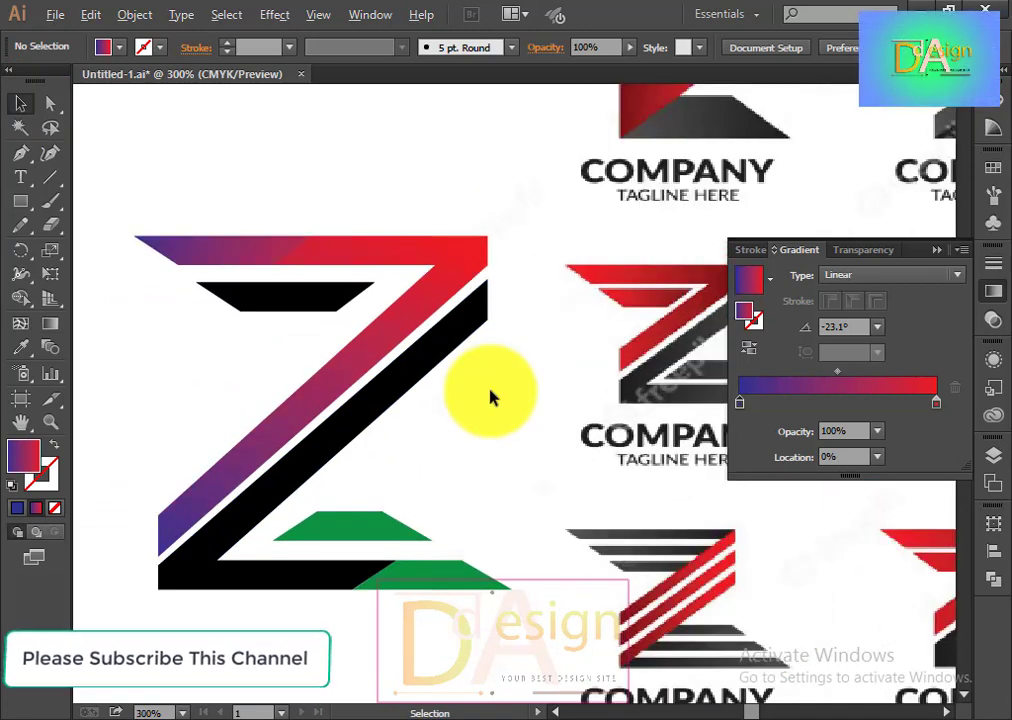
Redraw the Z's top stroke gradient nearly horizontally, at about -2.9°.
{"action": "left_click", "coordinate": [268, 250]}
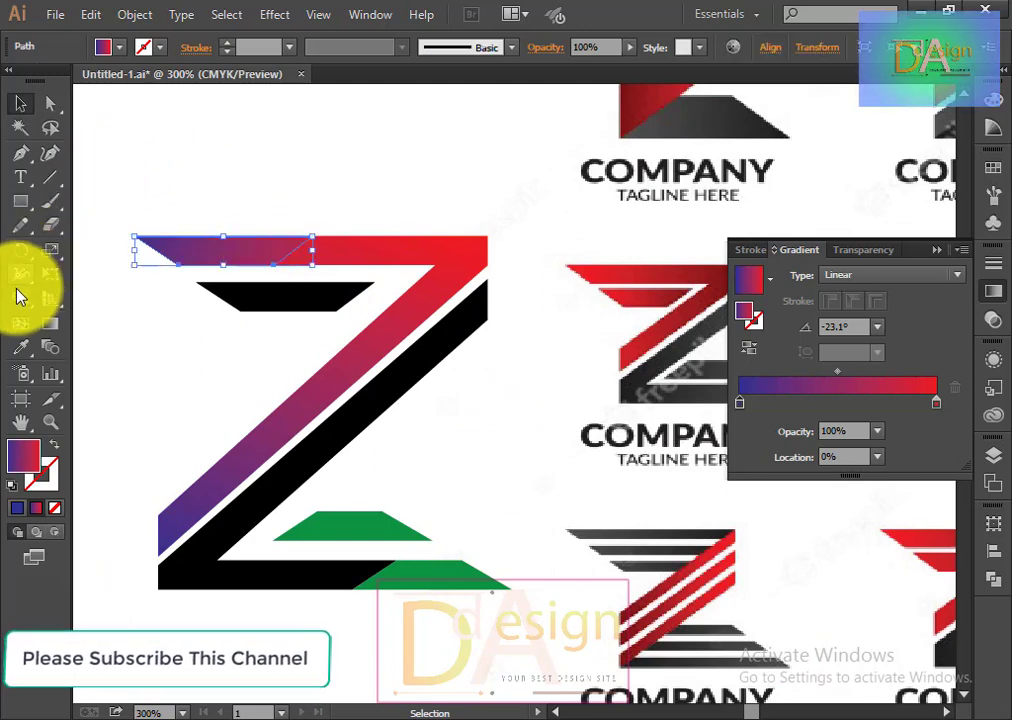
{"action": "left_click", "coordinate": [49, 330]}
{"action": "left_click_drag", "start_coordinate": [149, 298], "coordinate": [323, 316]}
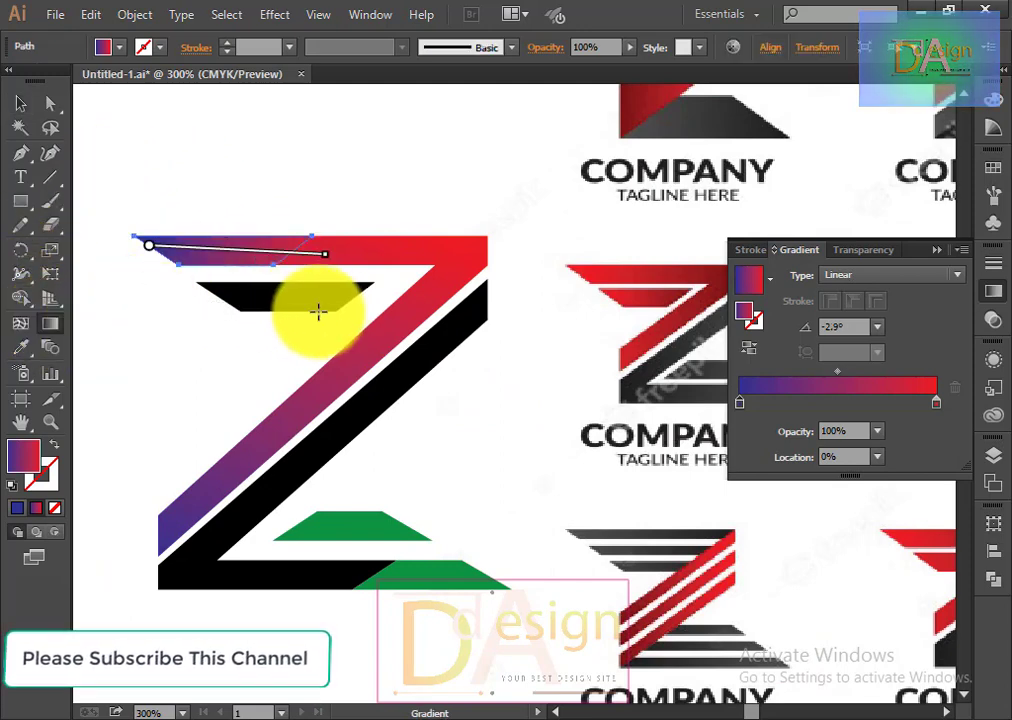
{"action": "left_click", "coordinate": [20, 103]}
{"action": "left_click", "coordinate": [340, 180]}
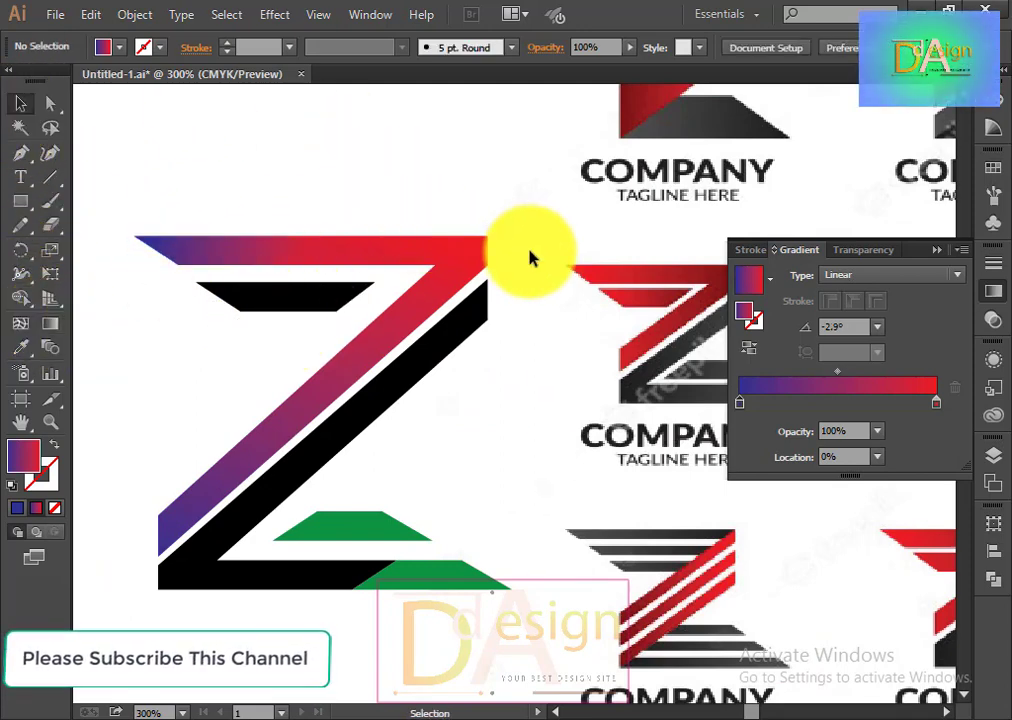
{"action": "scroll", "coordinate": [530, 258], "scroll_direction": "down", "scroll_amount": 1}
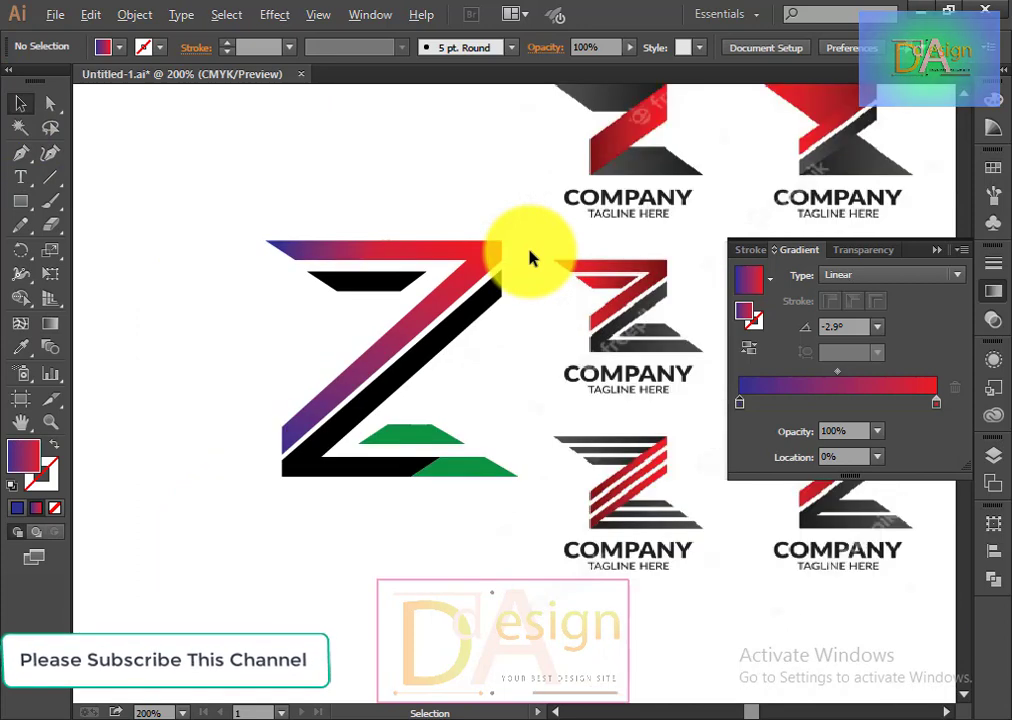
{"action": "left_click", "coordinate": [362, 283]}
Copy the top stroke's blue-to-red gradient onto the black inner bar with the Eyedropper.
{"action": "left_click", "coordinate": [20, 226]}
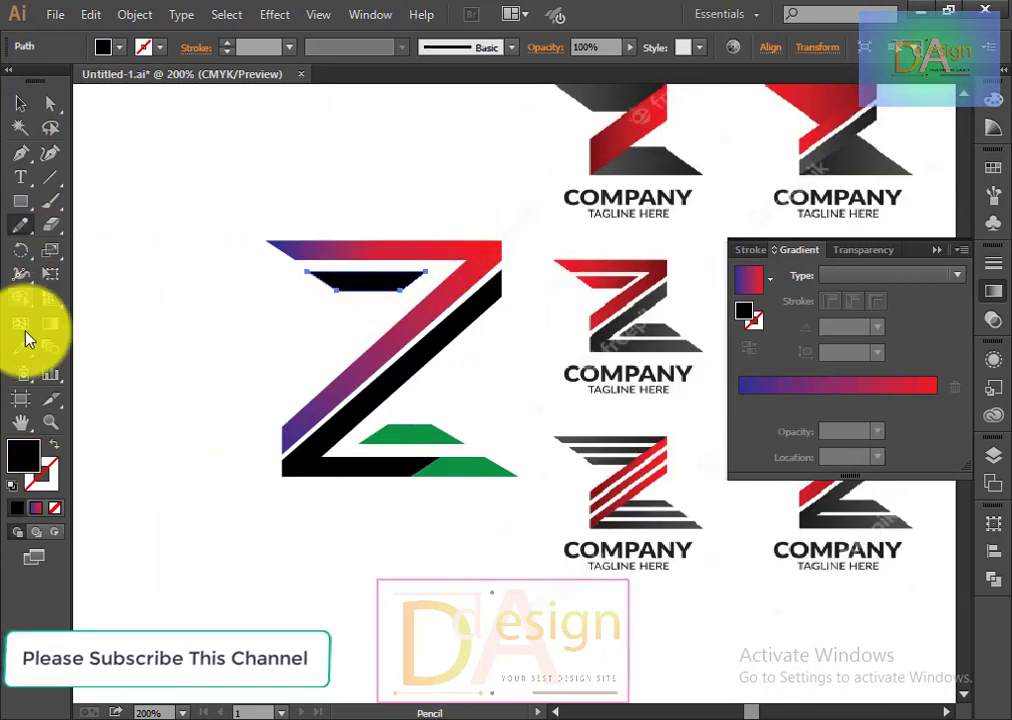
{"action": "left_click", "coordinate": [21, 346]}
{"action": "left_click", "coordinate": [490, 258]}
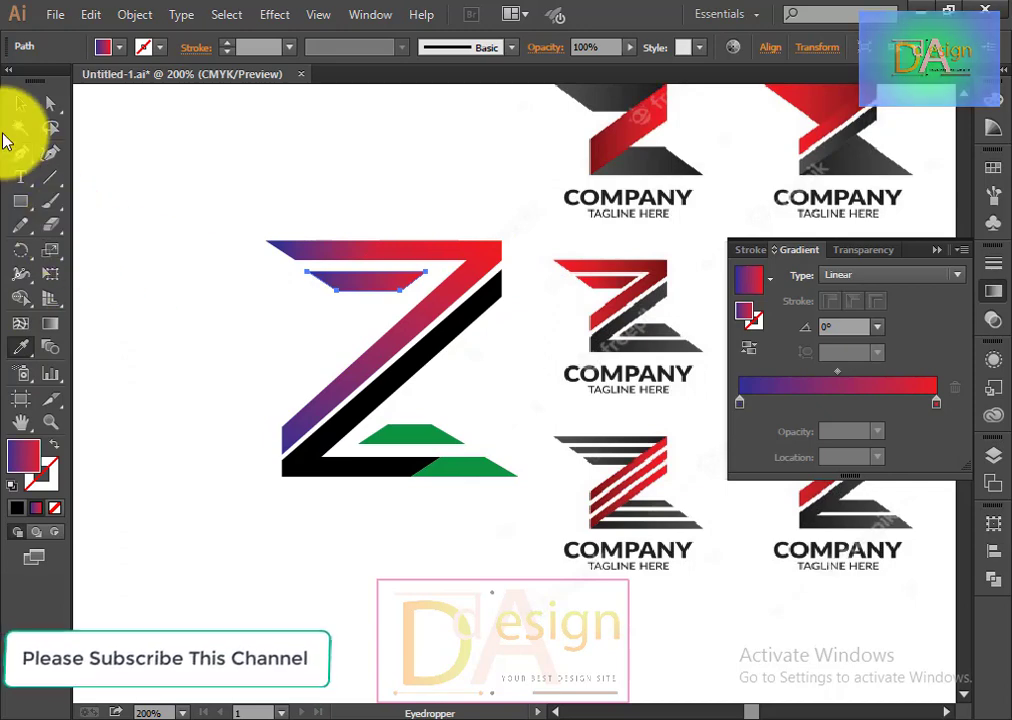
{"action": "left_click", "coordinate": [20, 105]}
{"action": "left_click", "coordinate": [287, 572]}
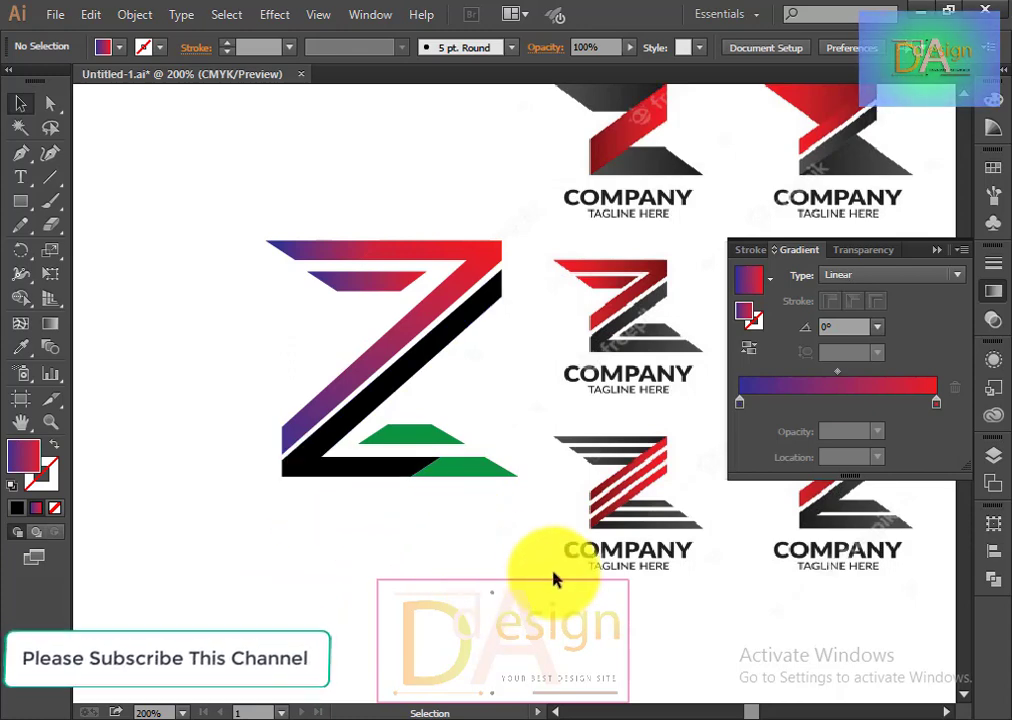
Bring the black diagonal stripe in front of the green shape and select both.
{"action": "left_click", "coordinate": [360, 470]}
{"action": "key", "text": "ctrl+shift+bracketright"}
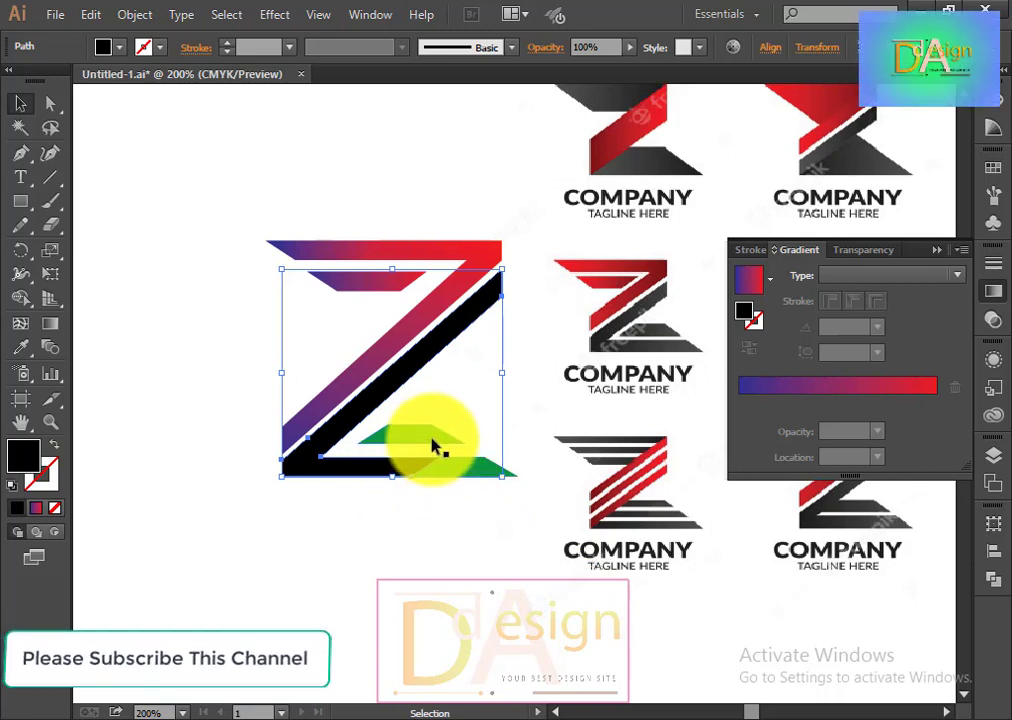
{"action": "left_click", "coordinate": [437, 447]}
{"action": "left_click", "coordinate": [355, 440], "text": "shift"}
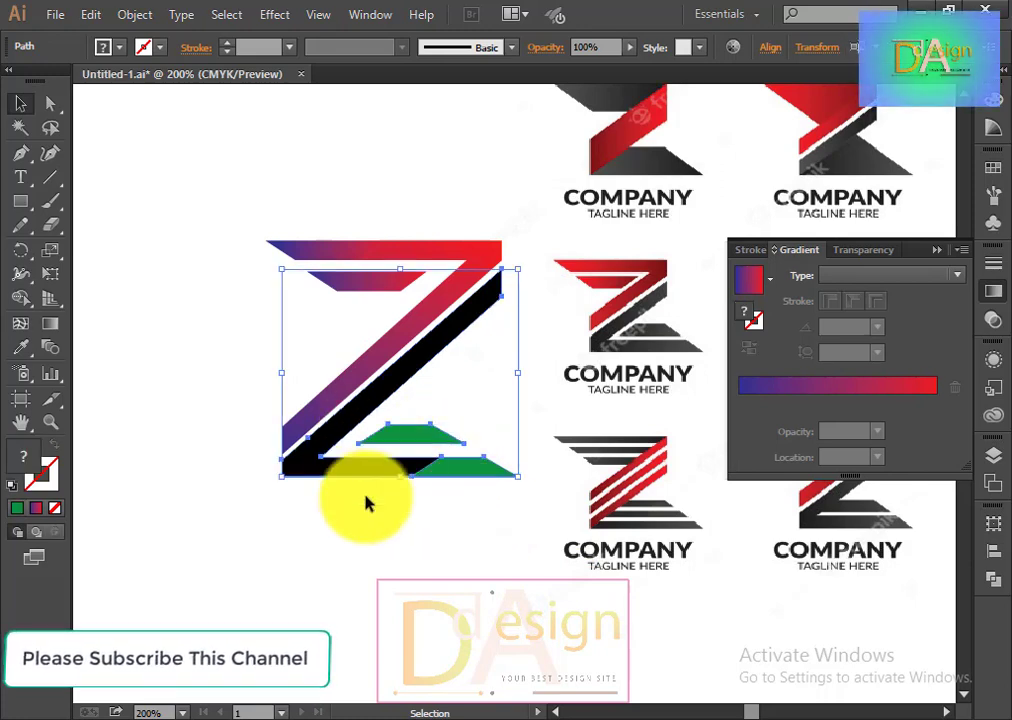
Apply the gradient to both shapes and set its end stop to a near-black swatch.
{"action": "left_click", "coordinate": [746, 280]}
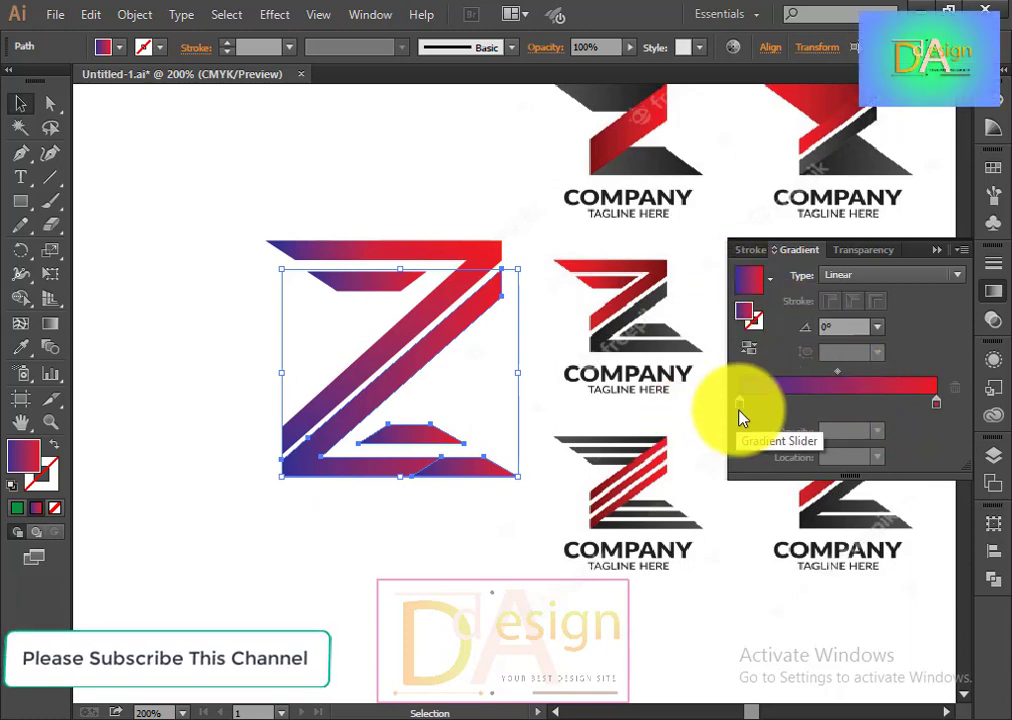
{"action": "double_click", "coordinate": [938, 404]}
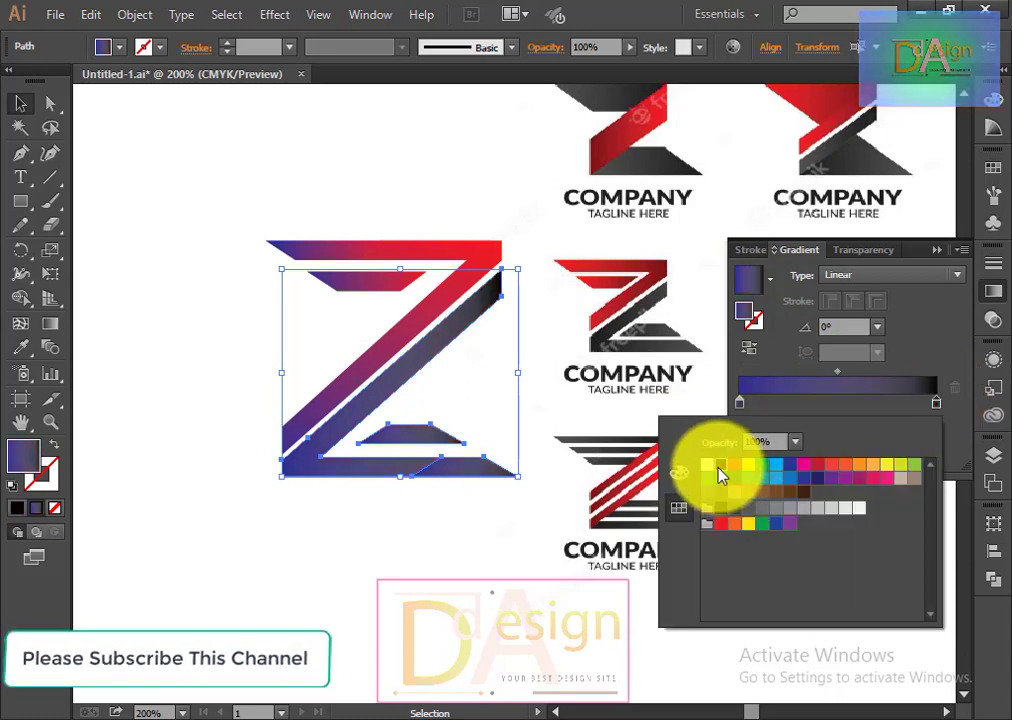
{"action": "left_click", "coordinate": [470, 598]}
{"action": "left_click", "coordinate": [540, 600]}
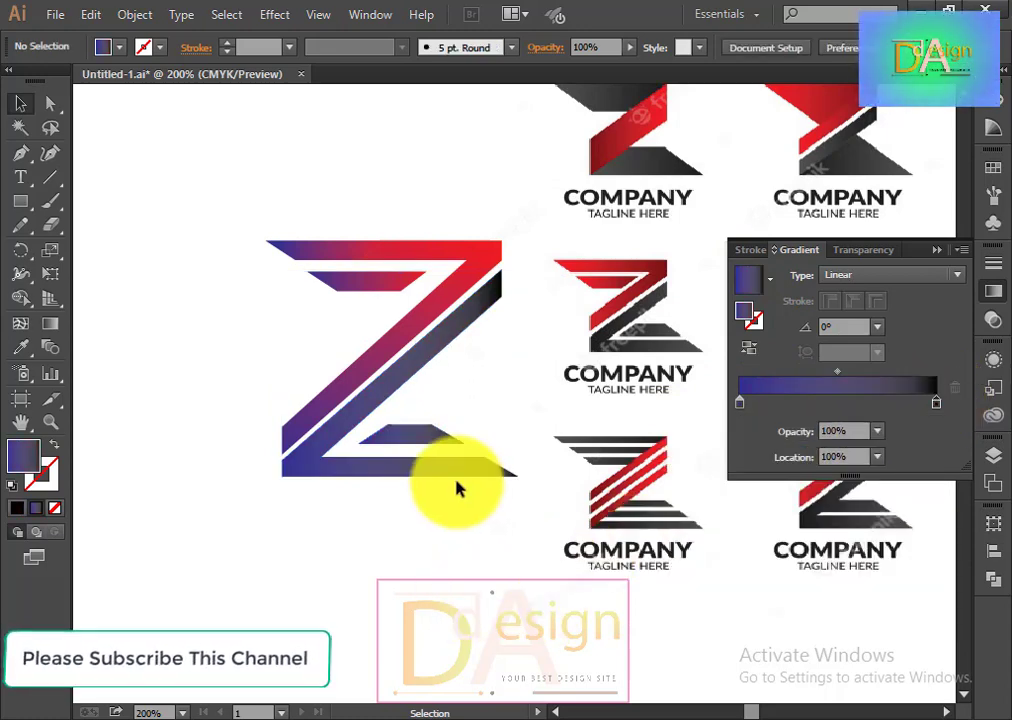
{"action": "scroll", "coordinate": [487, 569], "scroll_direction": "up", "scroll_amount": 1, "text": "alt"}
Angle the diagonal stripe's gradient to about -127°, blue upper right to black lower left.
{"action": "scroll", "coordinate": [480, 568], "scroll_direction": "up", "scroll_amount": 3}
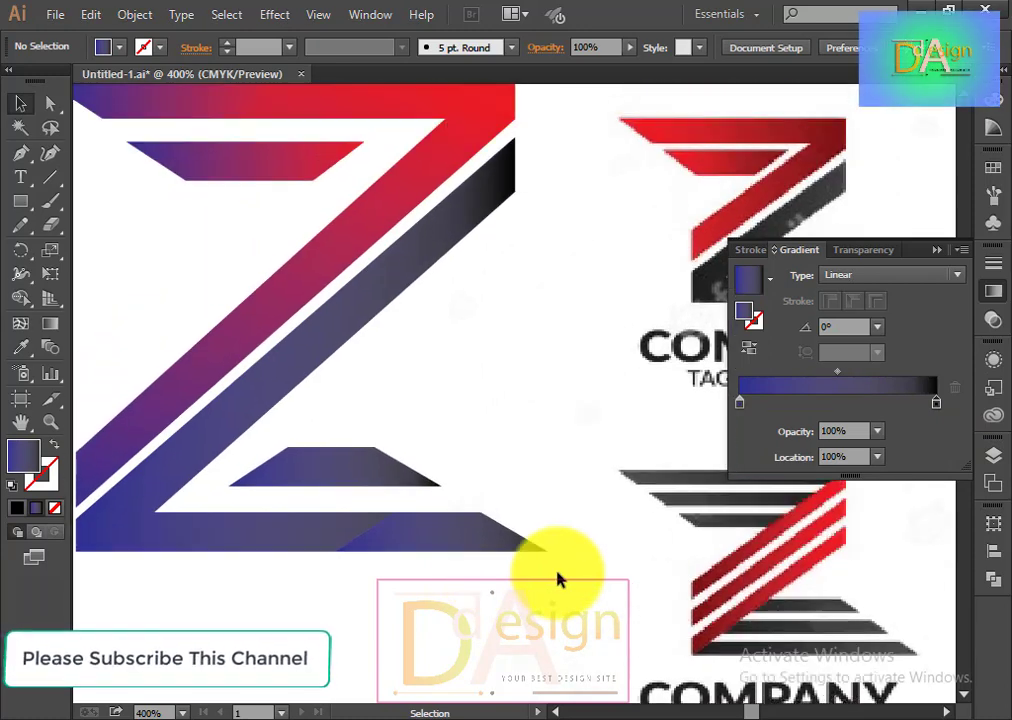
{"action": "left_click", "coordinate": [425, 260]}
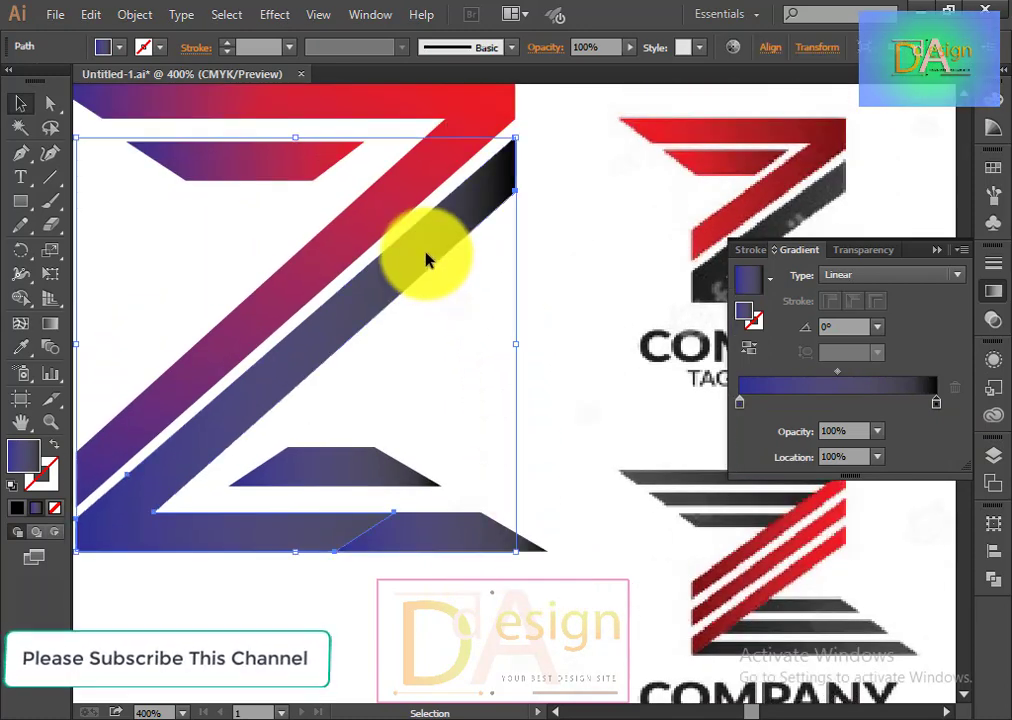
{"action": "left_click", "coordinate": [50, 326]}
{"action": "mouse_move", "coordinate": [176, 625]}
{"action": "left_mouse_down"}
{"action": "mouse_move", "coordinate": [272, 327]}
{"action": "mouse_move", "coordinate": [307, 255]}
{"action": "left_mouse_up"}
{"action": "left_click_drag", "start_coordinate": [506, 156], "coordinate": [259, 697]}
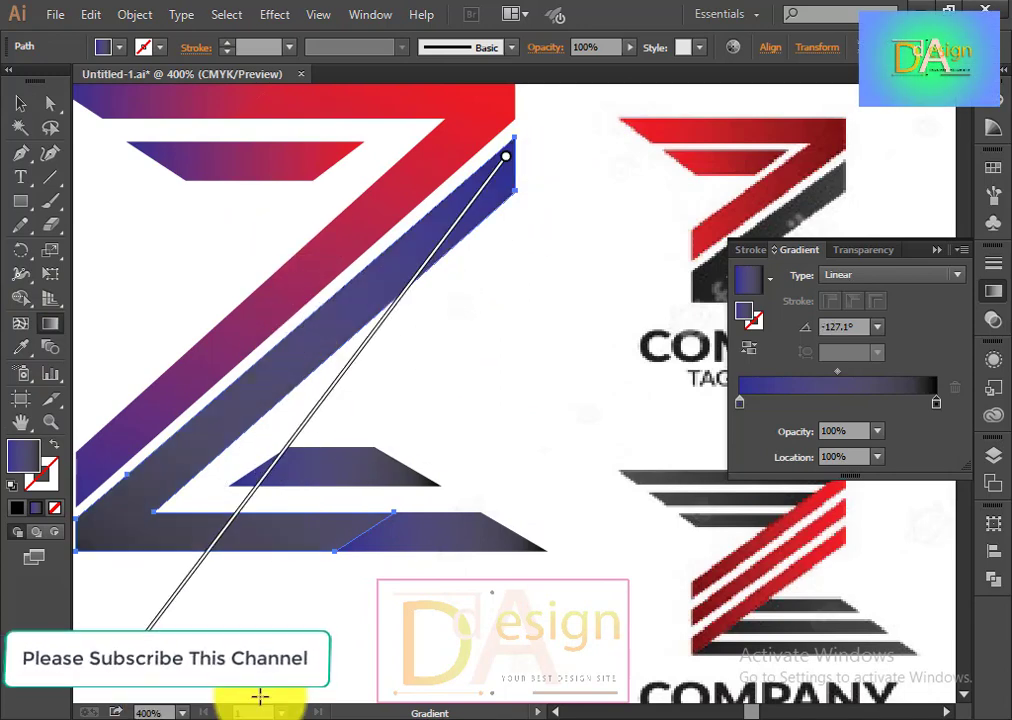
{"action": "scroll", "coordinate": [384, 625], "scroll_direction": "down", "scroll_amount": 2}
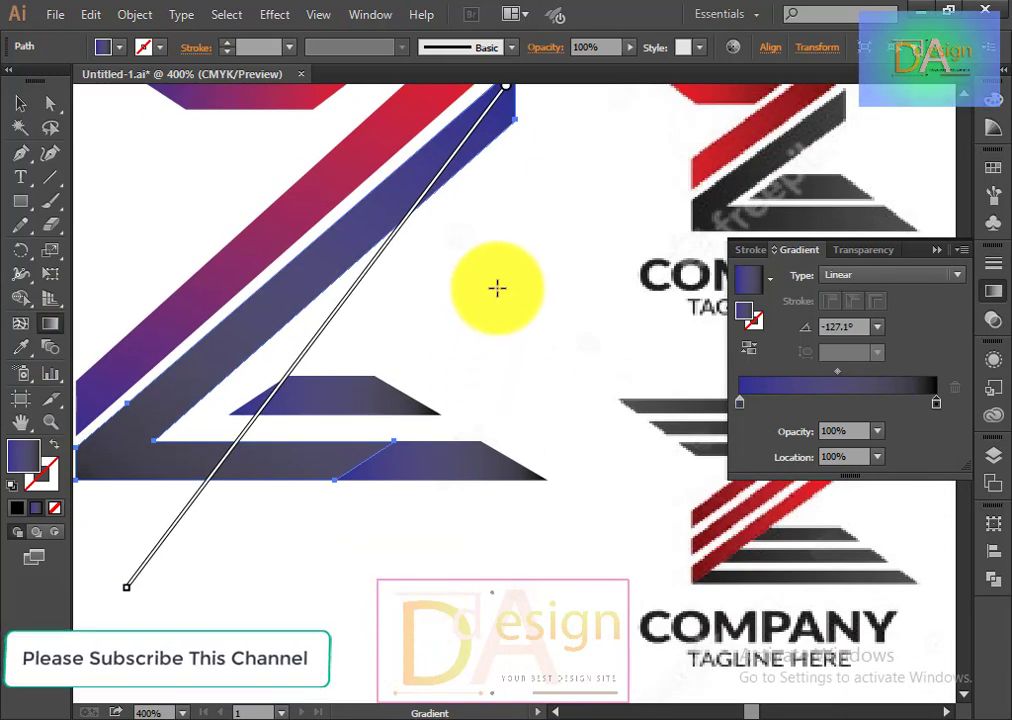
{"action": "mouse_move", "coordinate": [539, 159]}
{"action": "left_mouse_down"}
{"action": "mouse_move", "coordinate": [192, 512]}
{"action": "mouse_move", "coordinate": [181, 493]}
{"action": "left_mouse_up"}
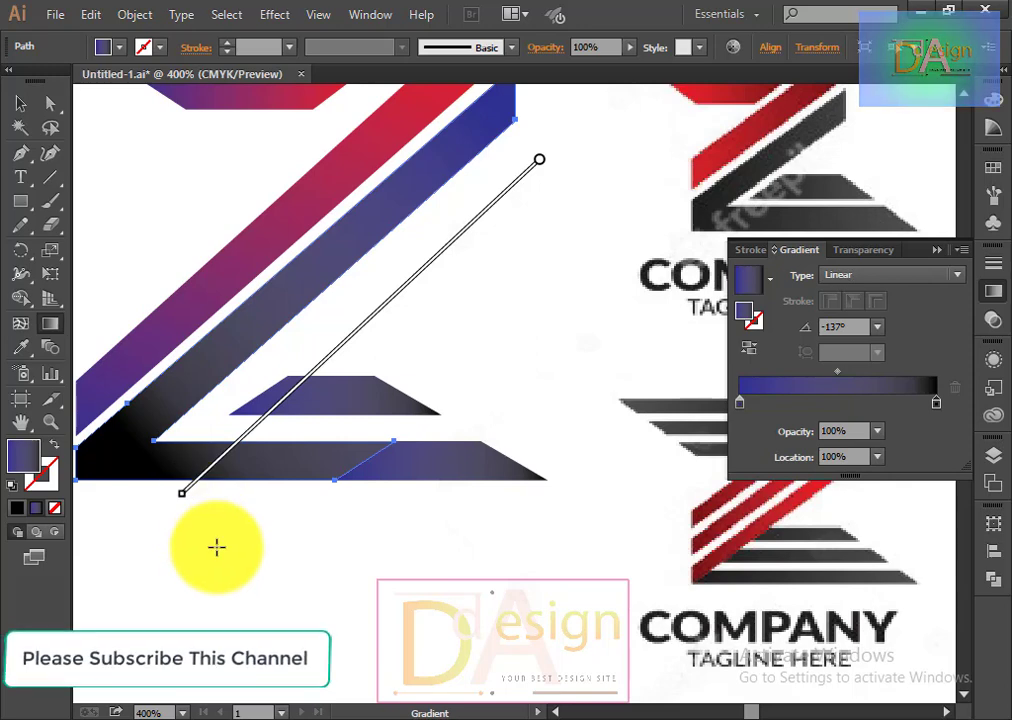
{"action": "key", "text": "ctrl+z"}
{"action": "scroll", "coordinate": [445, 458], "scroll_direction": "down", "scroll_amount": 3}
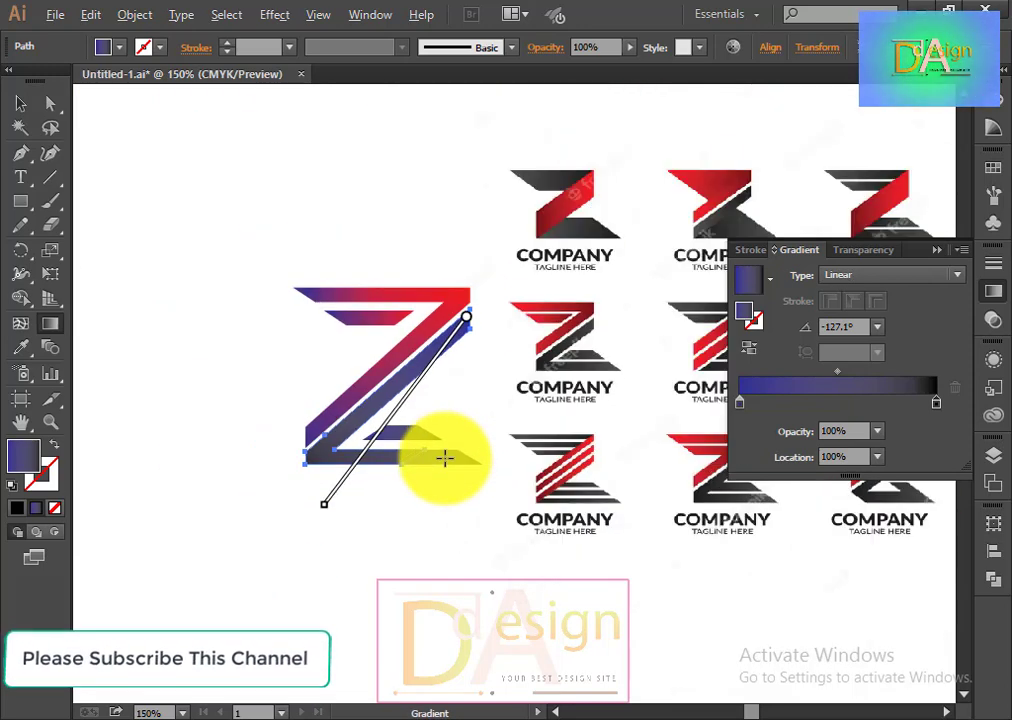
{"action": "scroll", "coordinate": [445, 458], "scroll_direction": "up", "scroll_amount": 1}
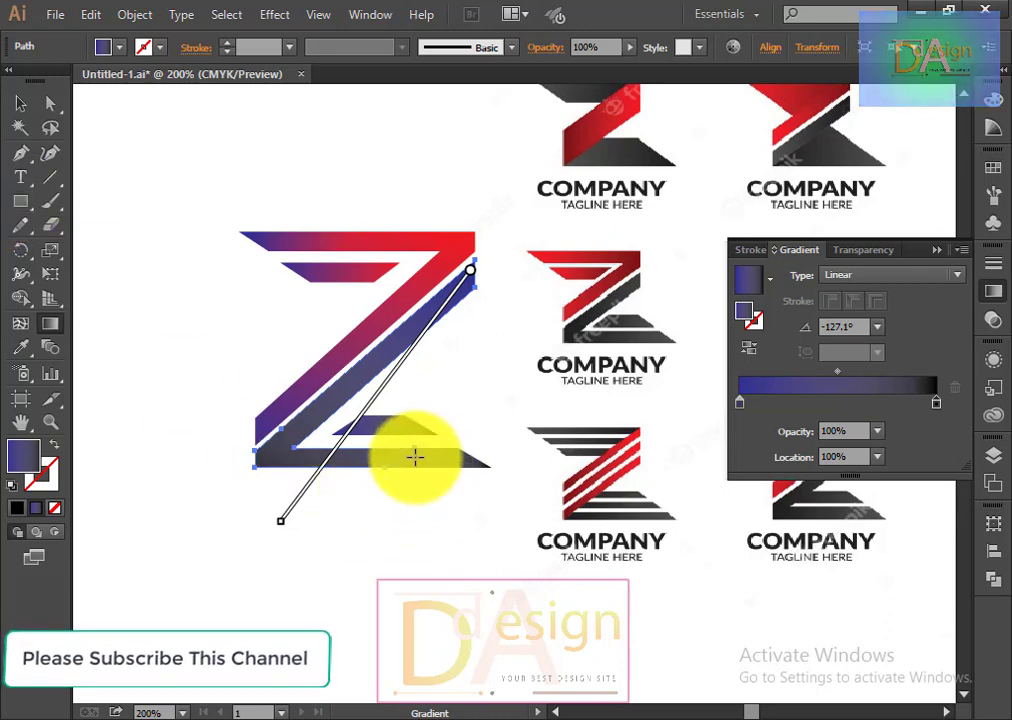
{"action": "left_click", "coordinate": [20, 127]}
{"action": "left_click", "coordinate": [497, 614]}
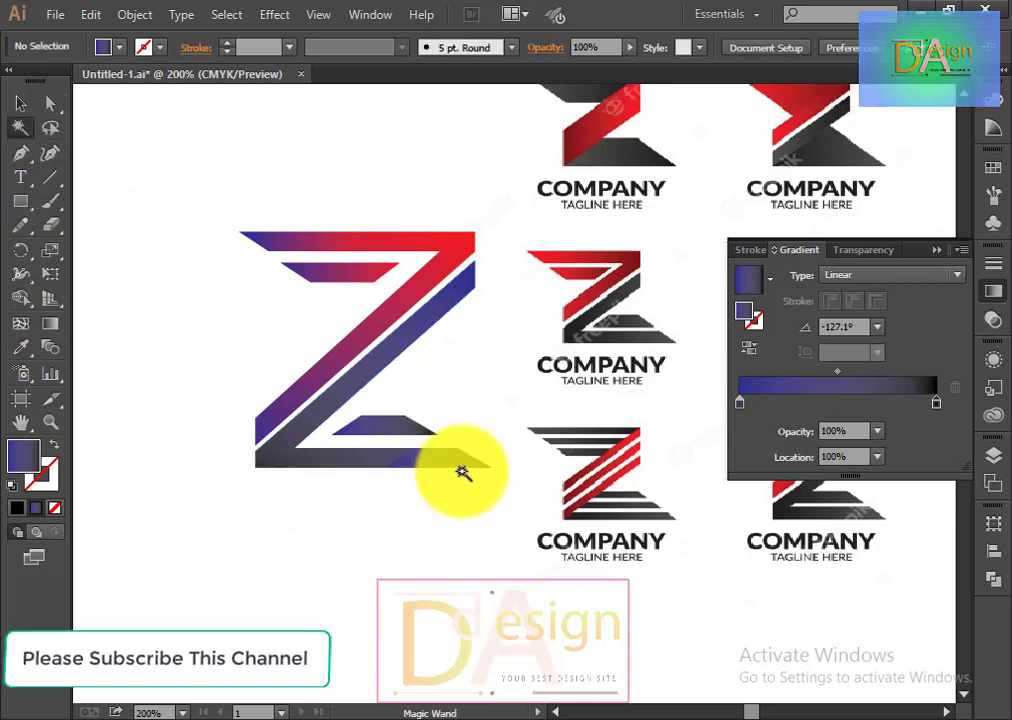
Angle the bottom-right shape's gradient to about -146.8°.
{"action": "left_click", "coordinate": [20, 103]}
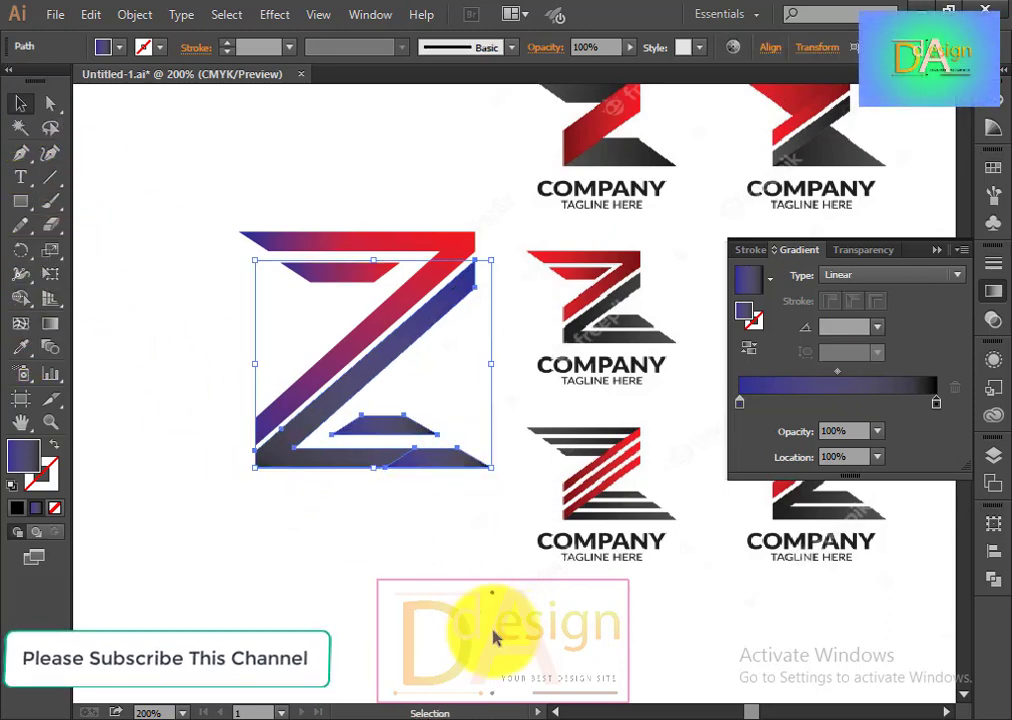
{"action": "left_click", "coordinate": [452, 490]}
{"action": "left_click", "coordinate": [455, 460]}
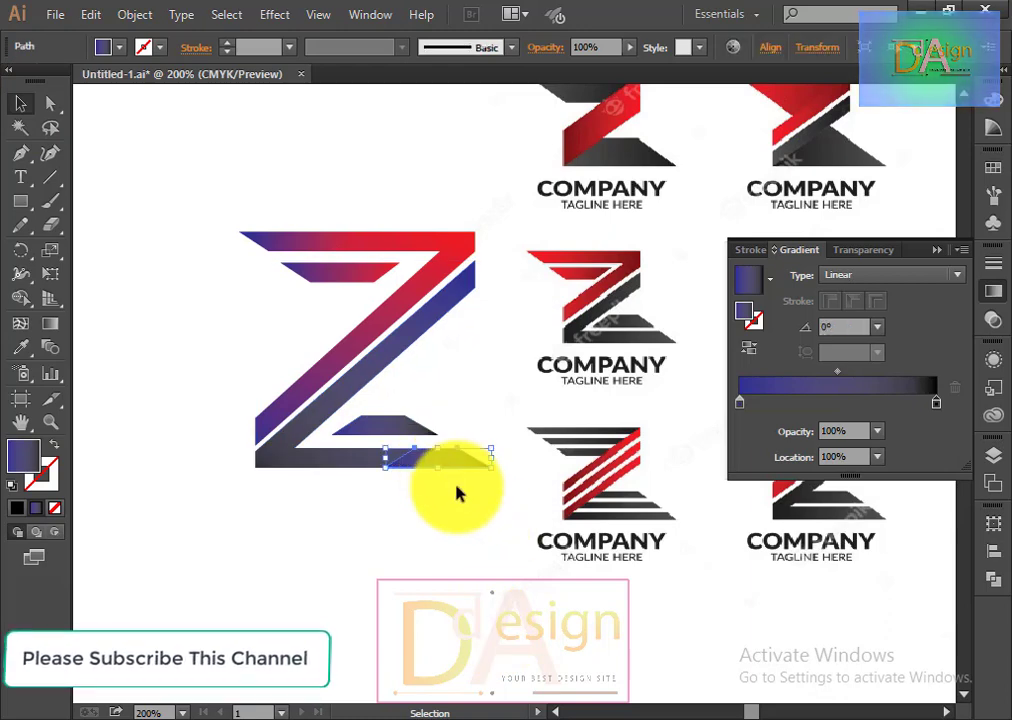
{"action": "left_click", "coordinate": [49, 323]}
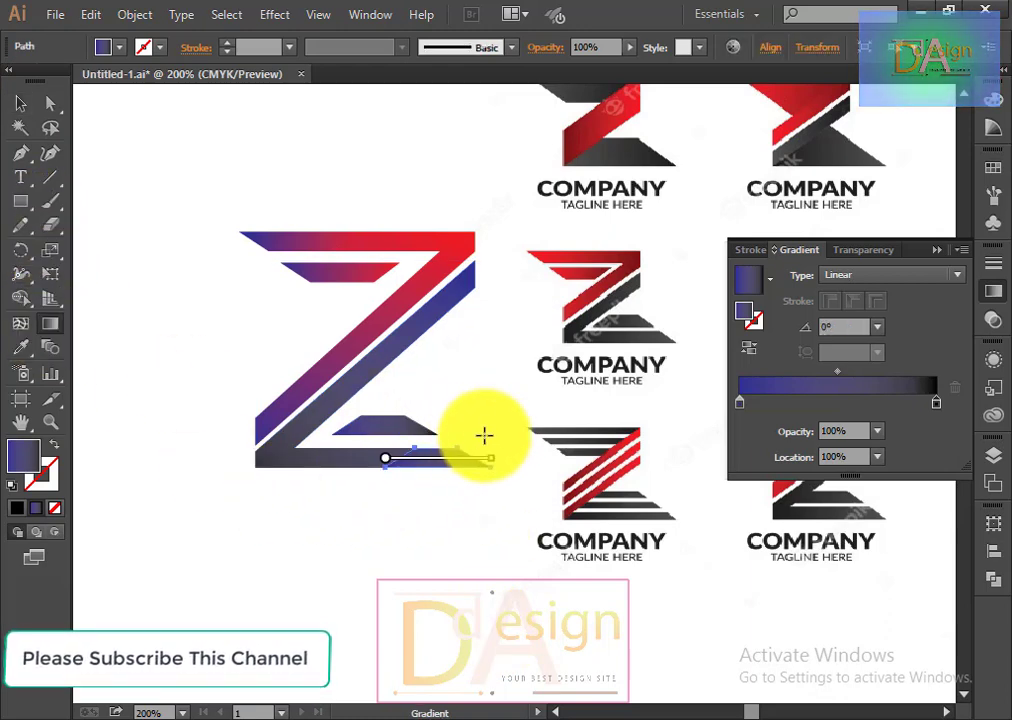
{"action": "left_click_drag", "start_coordinate": [497, 428], "coordinate": [351, 523]}
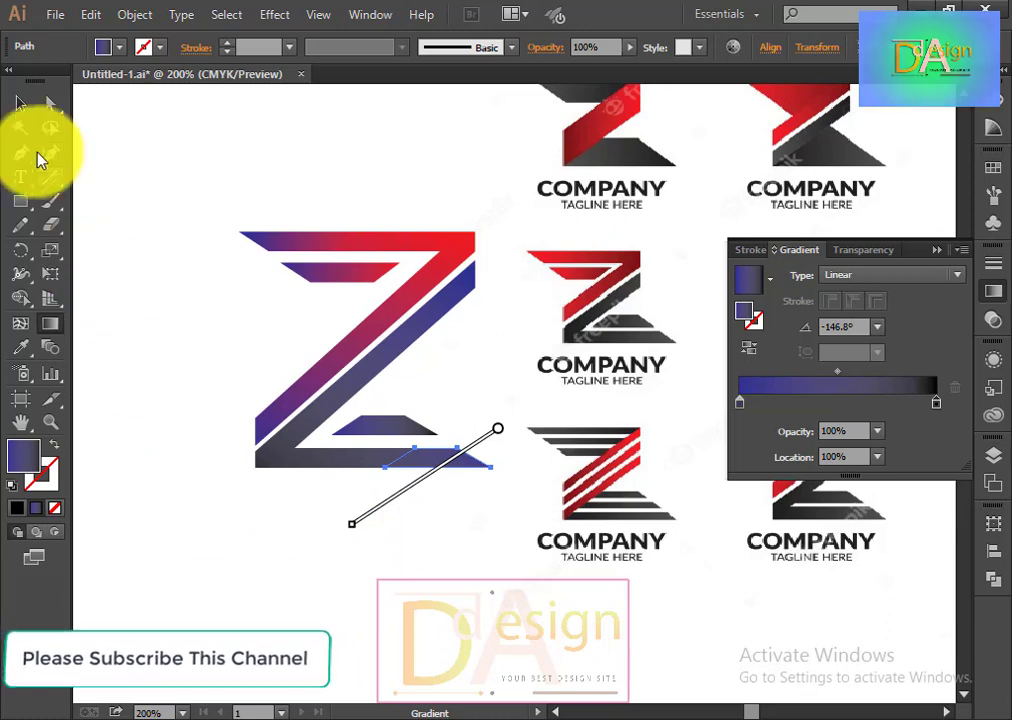
{"action": "left_click", "coordinate": [20, 103]}
{"action": "left_click", "coordinate": [487, 563]}
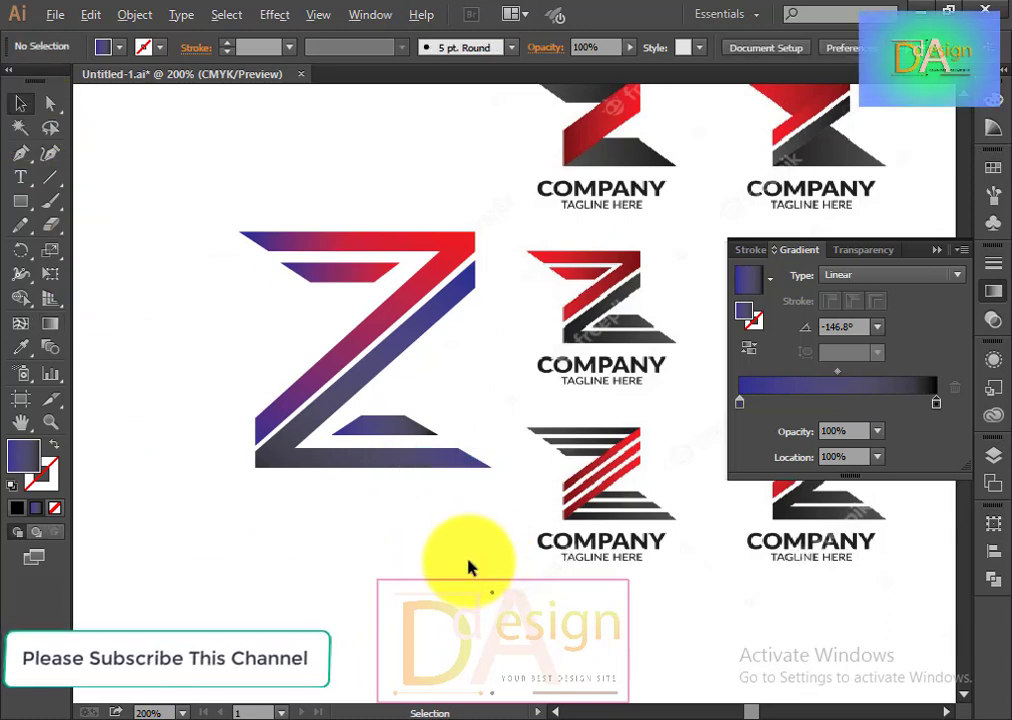
{"action": "scroll", "coordinate": [470, 567], "scroll_direction": "up", "scroll_amount": 1}
{"action": "scroll", "coordinate": [395, 490], "scroll_direction": "up", "scroll_amount": 2}
Run the small inner bottom triangle's gradient right to left, at about -177.5°.
{"action": "left_click", "coordinate": [336, 412]}
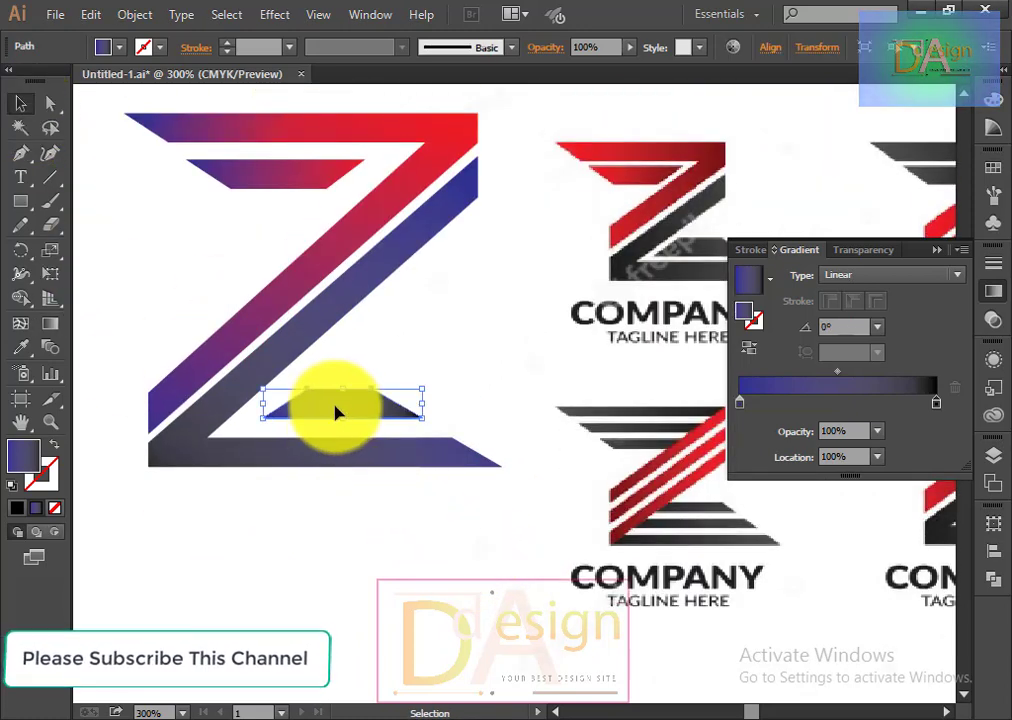
{"action": "left_click", "coordinate": [50, 323]}
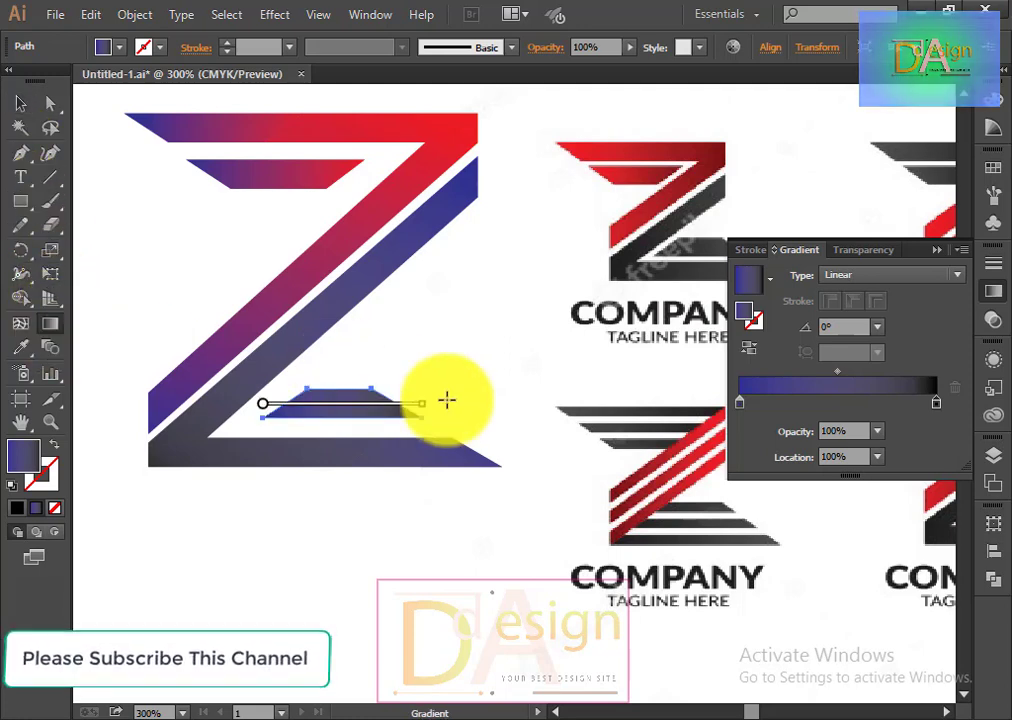
{"action": "left_click_drag", "start_coordinate": [448, 413], "coordinate": [214, 396]}
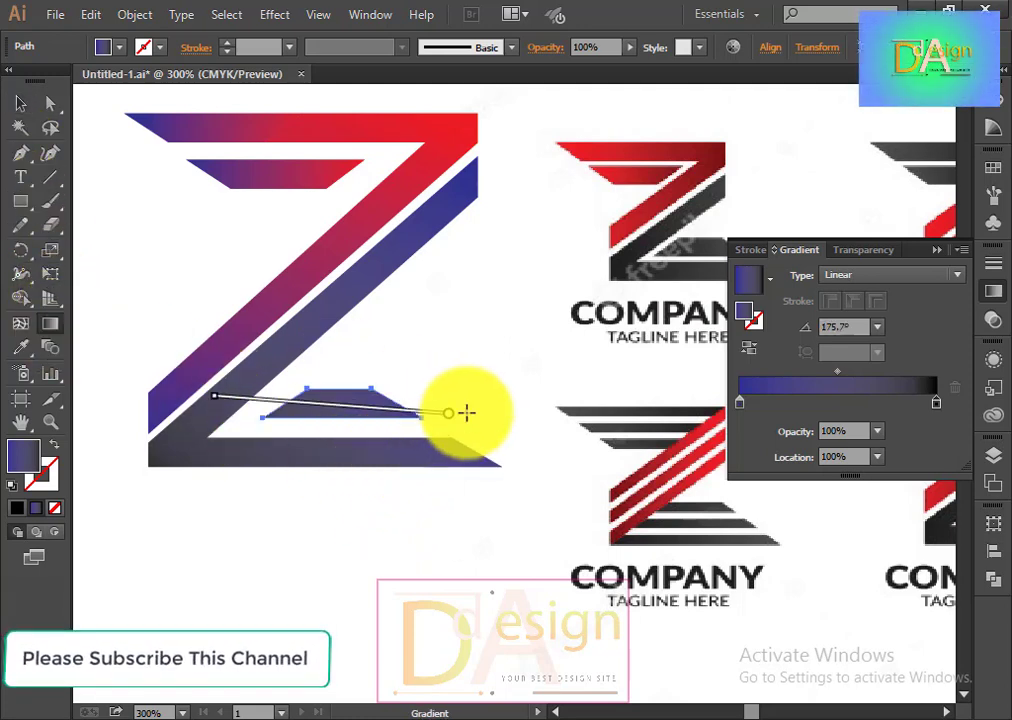
{"action": "left_click_drag", "start_coordinate": [448, 413], "coordinate": [205, 395]}
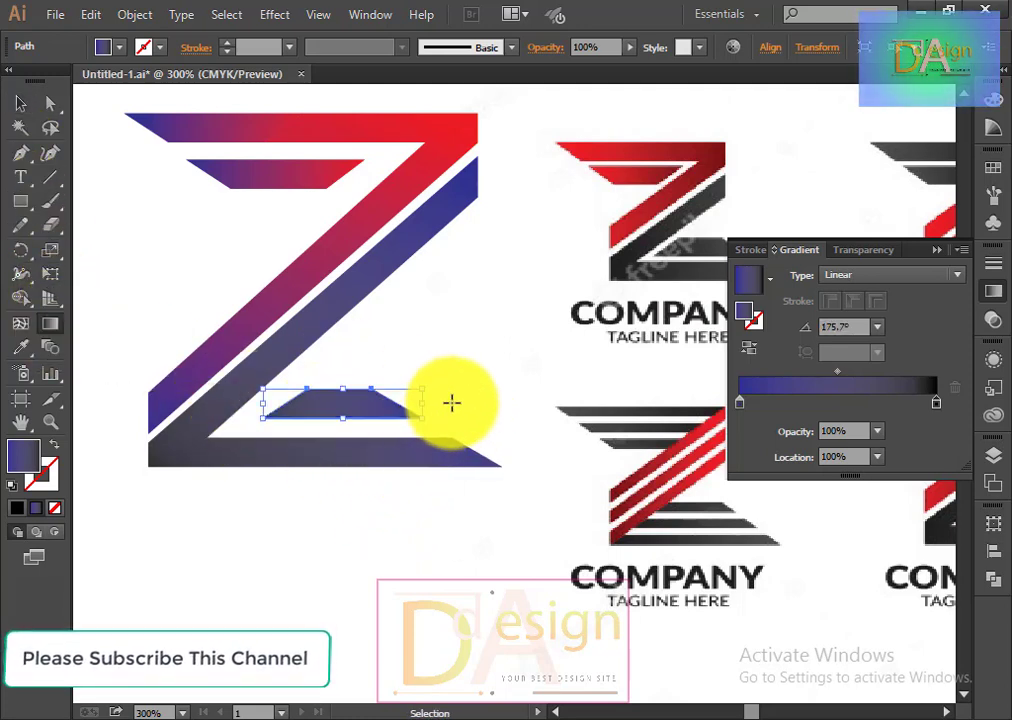
{"action": "left_click_drag", "start_coordinate": [463, 395], "coordinate": [256, 408]}
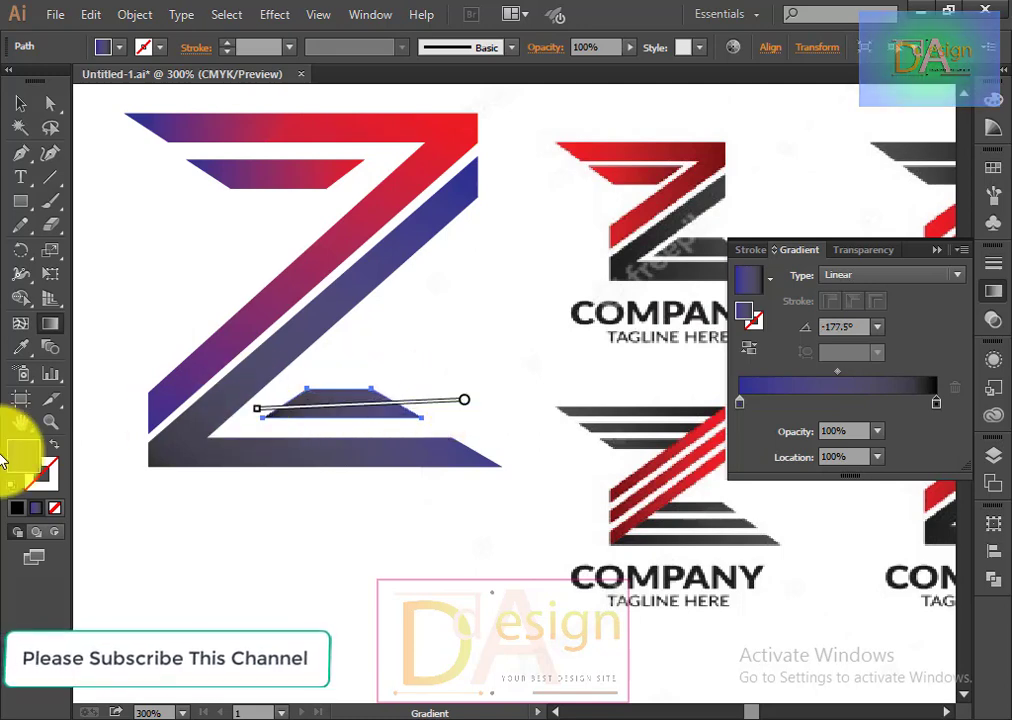
{"action": "left_click", "coordinate": [20, 103]}
{"action": "left_click", "coordinate": [413, 614]}
Group the gradient Z pieces, then unlock and delete the reference logo image.
{"action": "scroll", "coordinate": [413, 614], "scroll_direction": "down", "scroll_amount": 1}
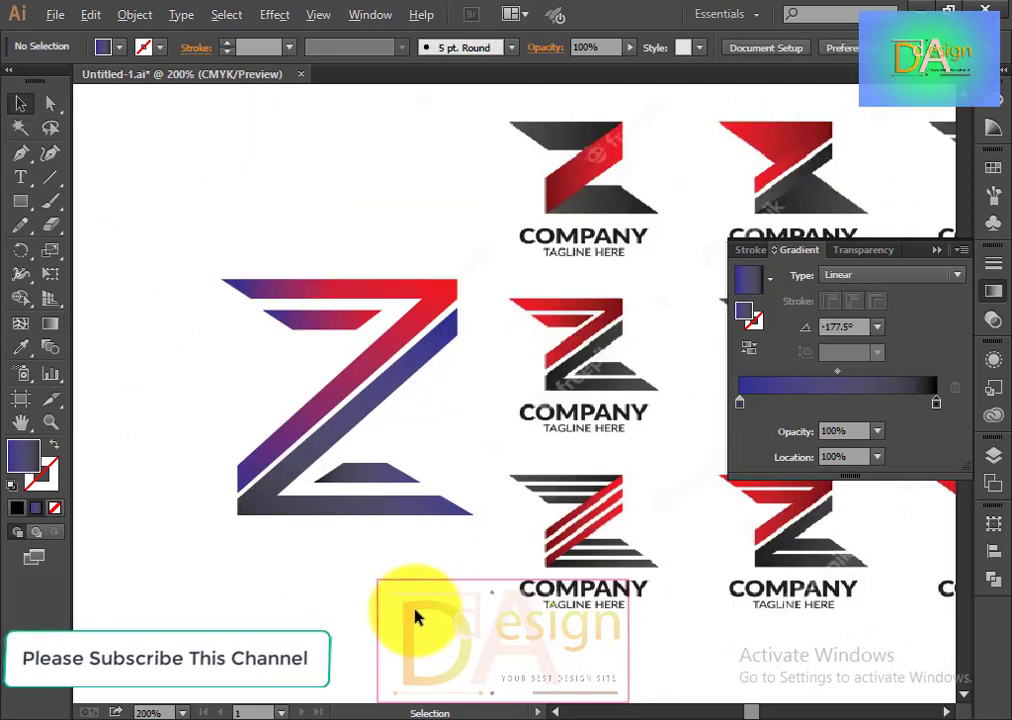
{"action": "left_click_drag", "start_coordinate": [163, 224], "coordinate": [436, 606]}
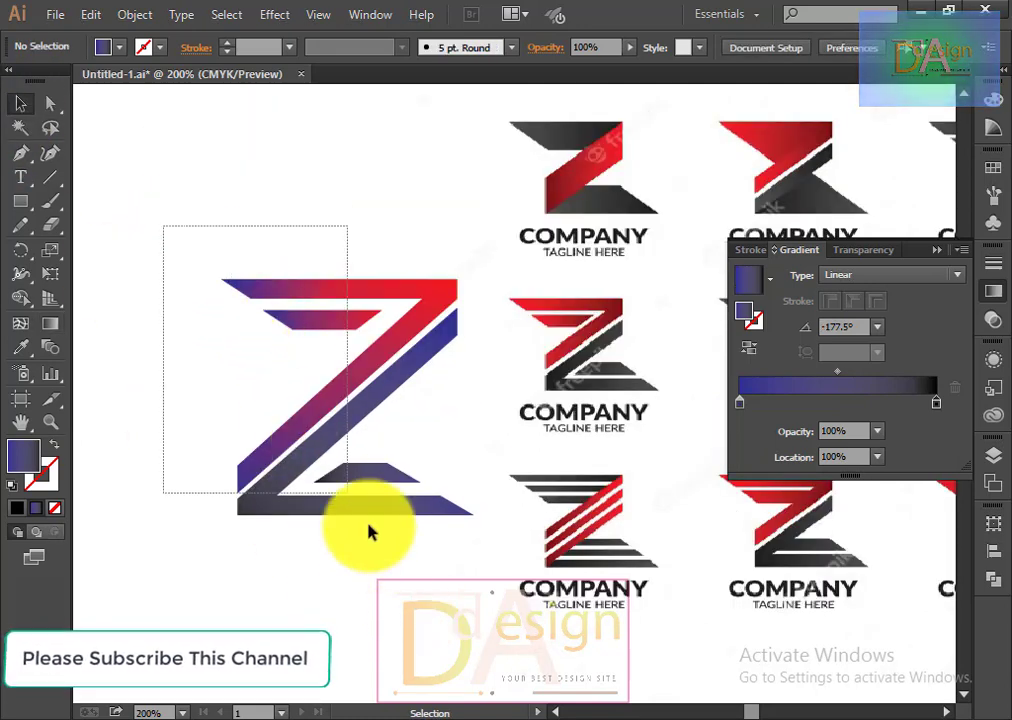
{"action": "key", "text": "ctrl+g"}
{"action": "left_click", "coordinate": [429, 598]}
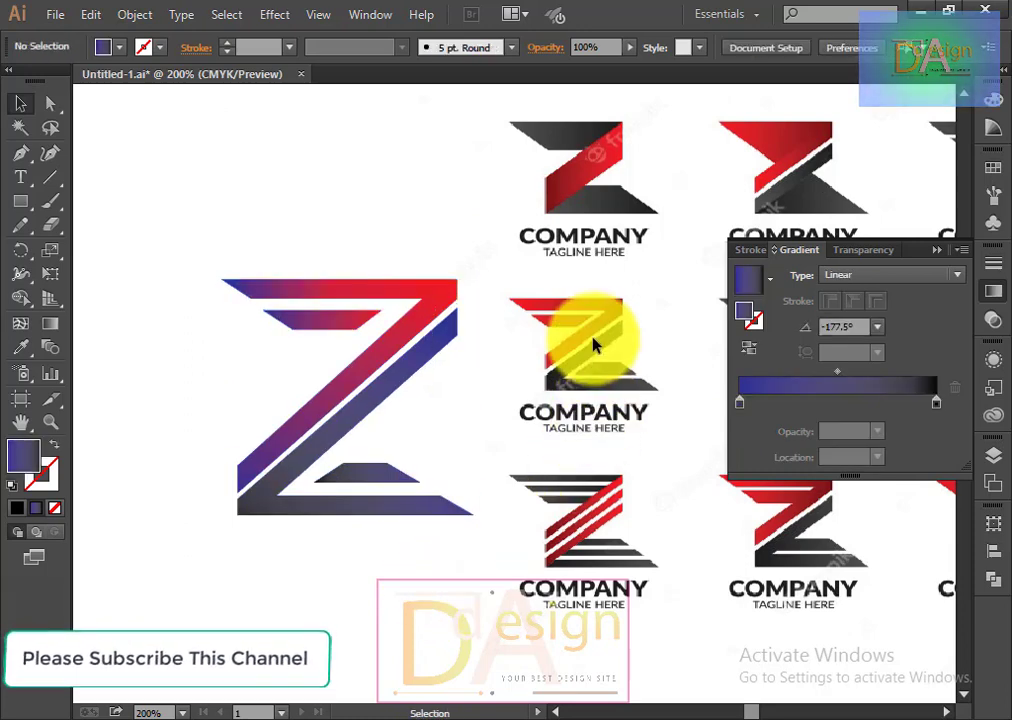
{"action": "left_click", "coordinate": [134, 14]}
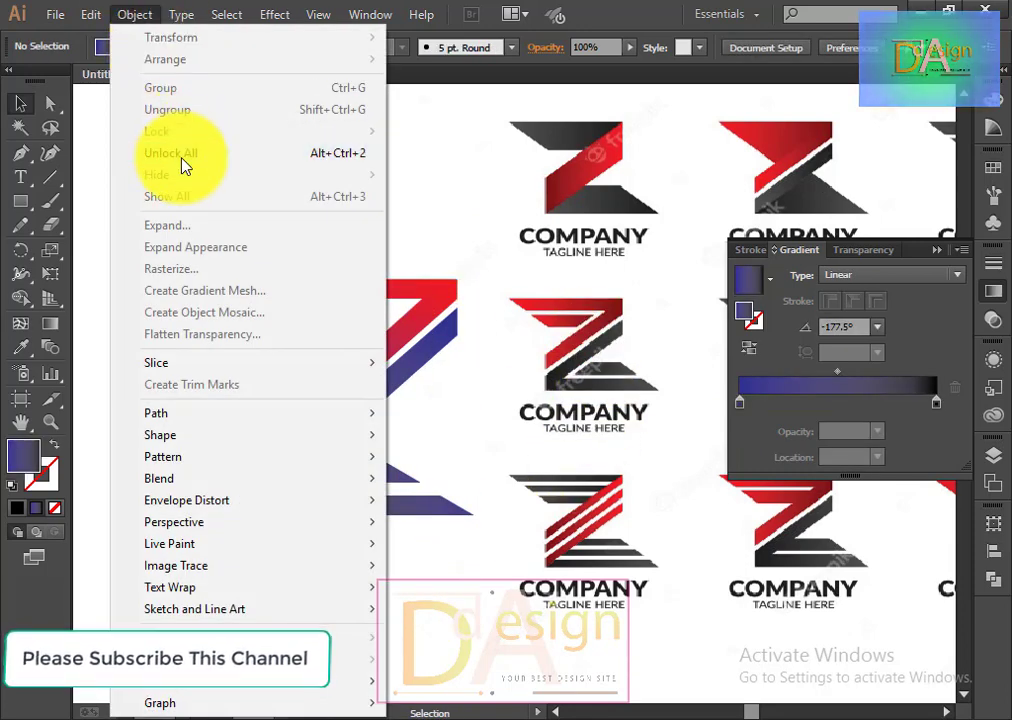
{"action": "left_click", "coordinate": [182, 158]}
{"action": "key", "text": "Delete"}
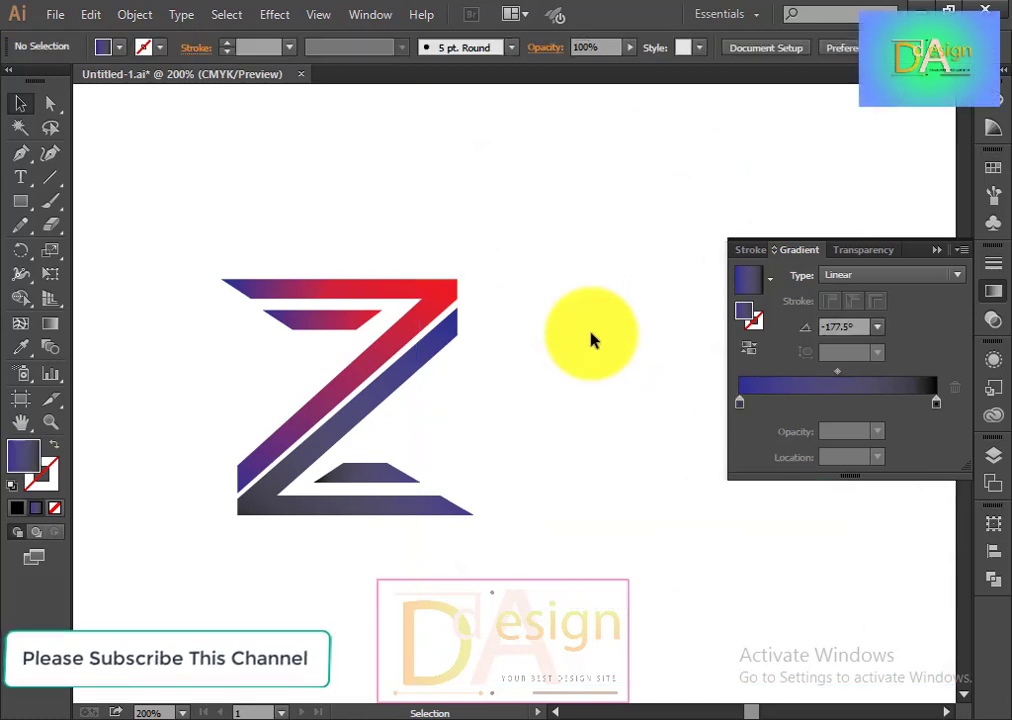
Scale the Z group up from its centre and move it up and to the right.
{"action": "scroll", "coordinate": [461, 477], "scroll_direction": "down", "scroll_amount": 2}
{"action": "scroll", "coordinate": [490, 518], "scroll_direction": "up", "scroll_amount": 1}
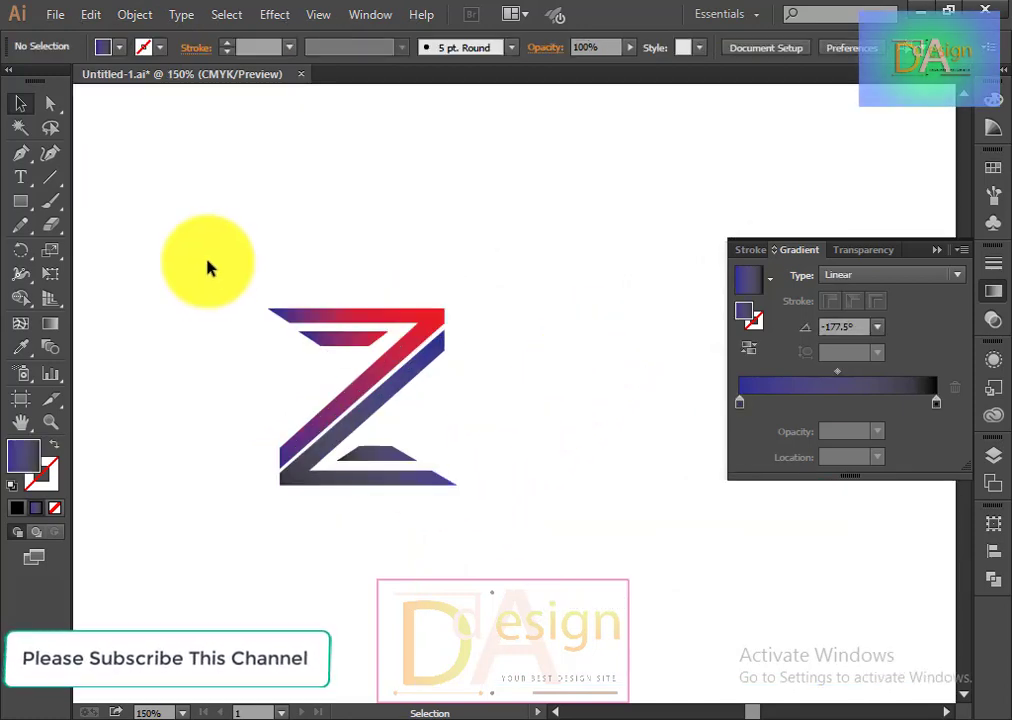
{"action": "left_click_drag", "start_coordinate": [208, 267], "coordinate": [486, 538]}
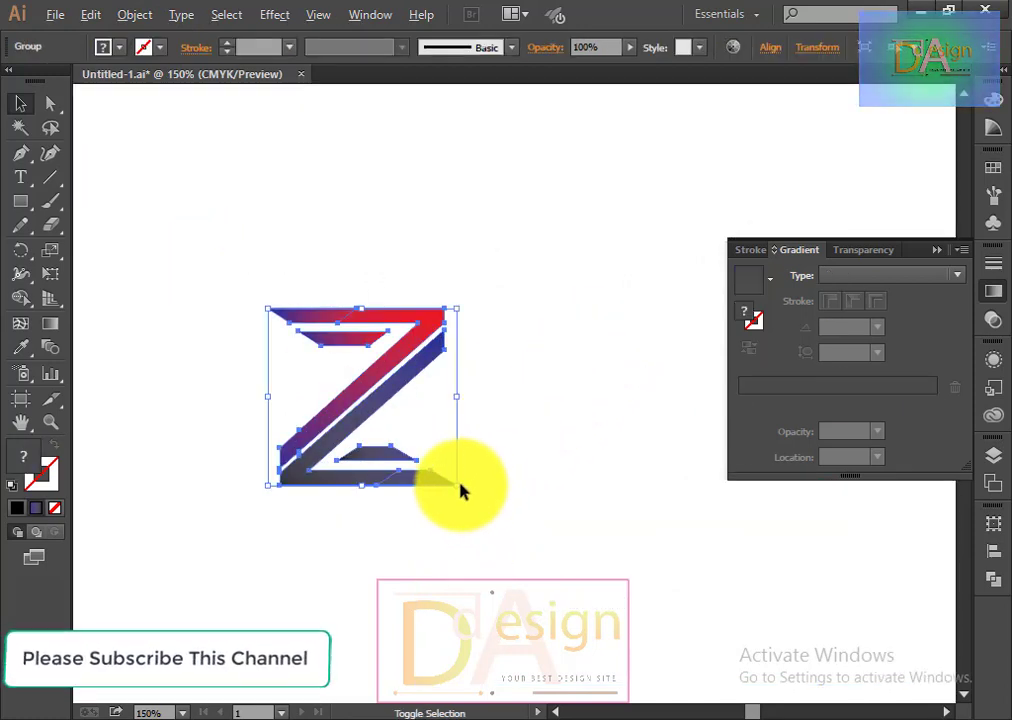
{"action": "left_click_drag", "start_coordinate": [461, 486], "coordinate": [512, 536]}
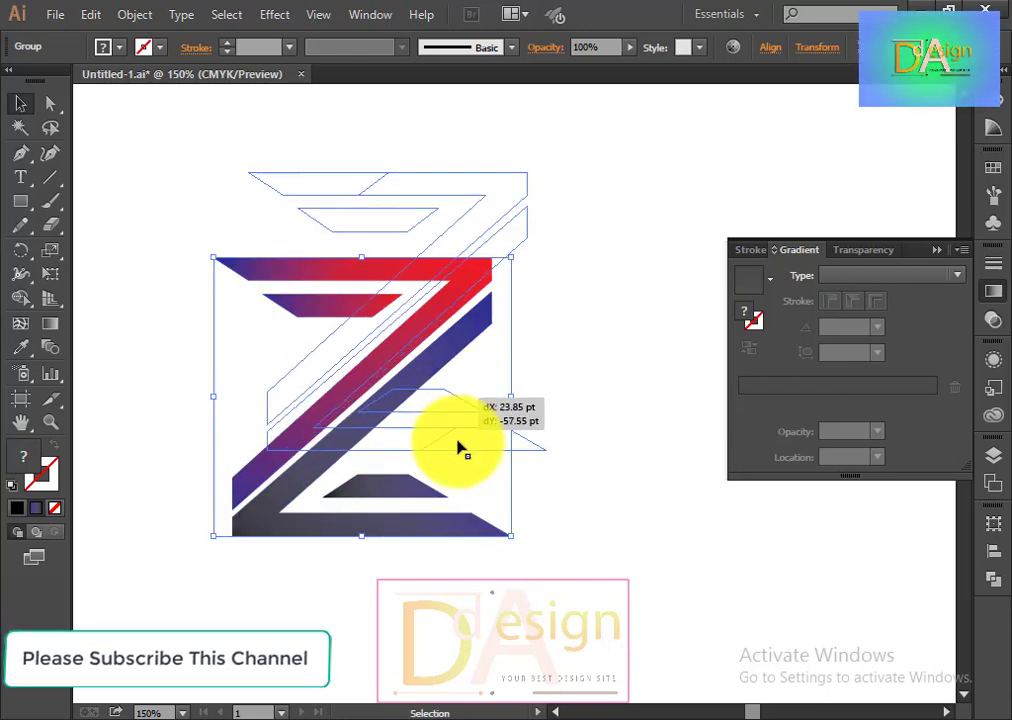
{"action": "left_click_drag", "start_coordinate": [424, 487], "coordinate": [476, 402]}
{"action": "left_click", "coordinate": [463, 463]}
Merge the Z shapes with Pathfinder Unite, then ungroup the result into separate paths.
{"action": "left_click_drag", "start_coordinate": [255, 143], "coordinate": [542, 533]}
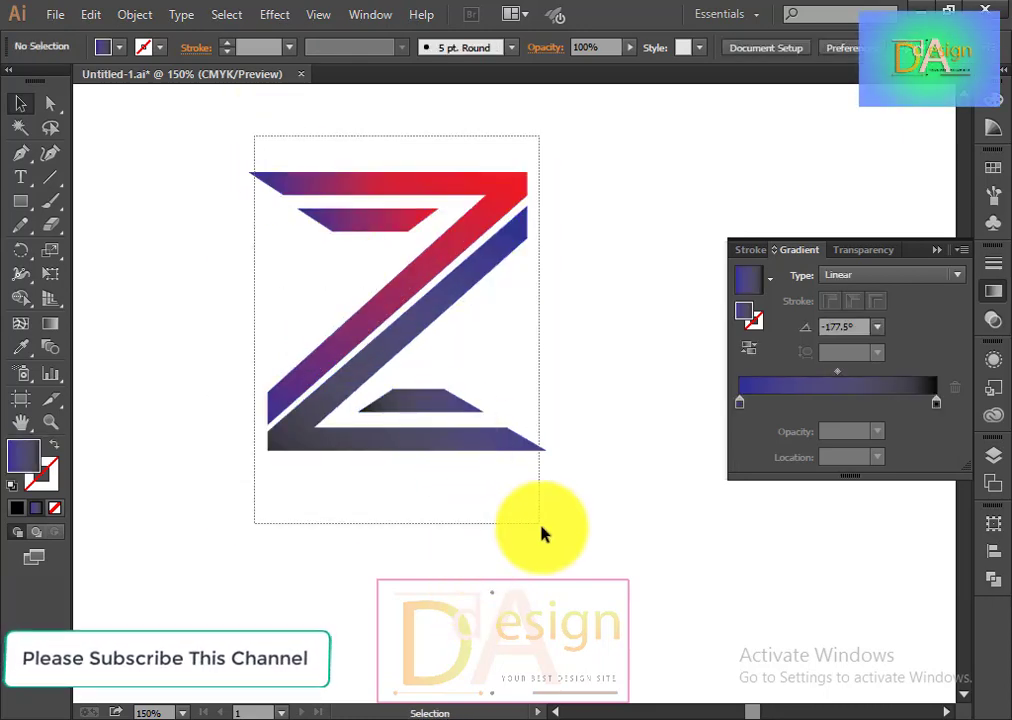
{"action": "left_click", "coordinate": [990, 581]}
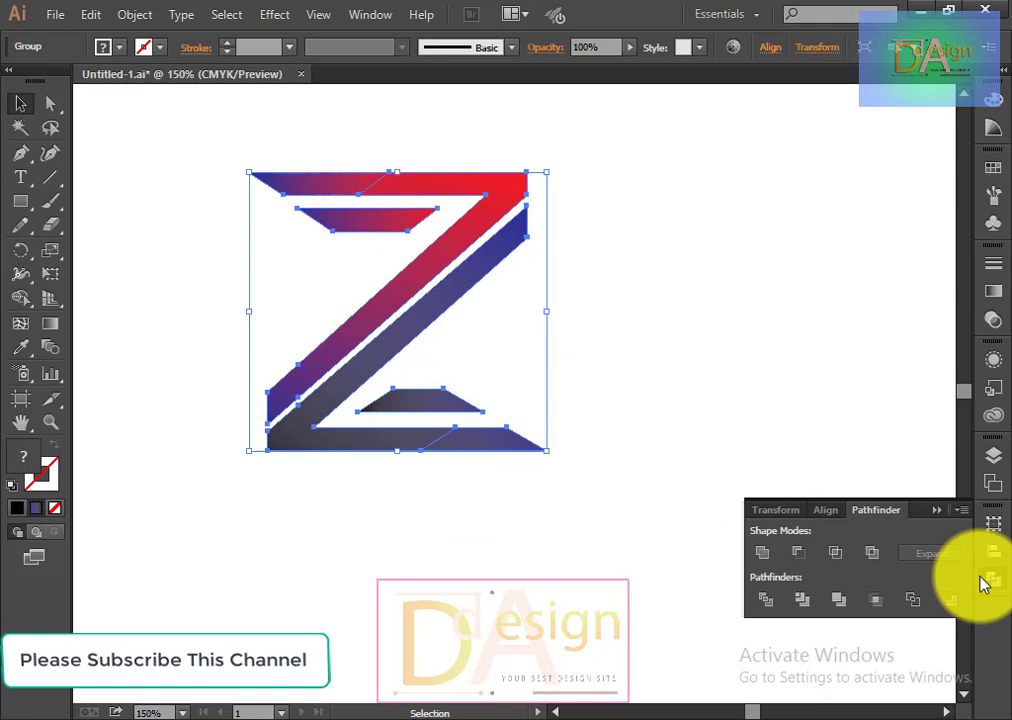
{"action": "left_click", "coordinate": [762, 553]}
{"action": "left_click", "coordinate": [705, 582]}
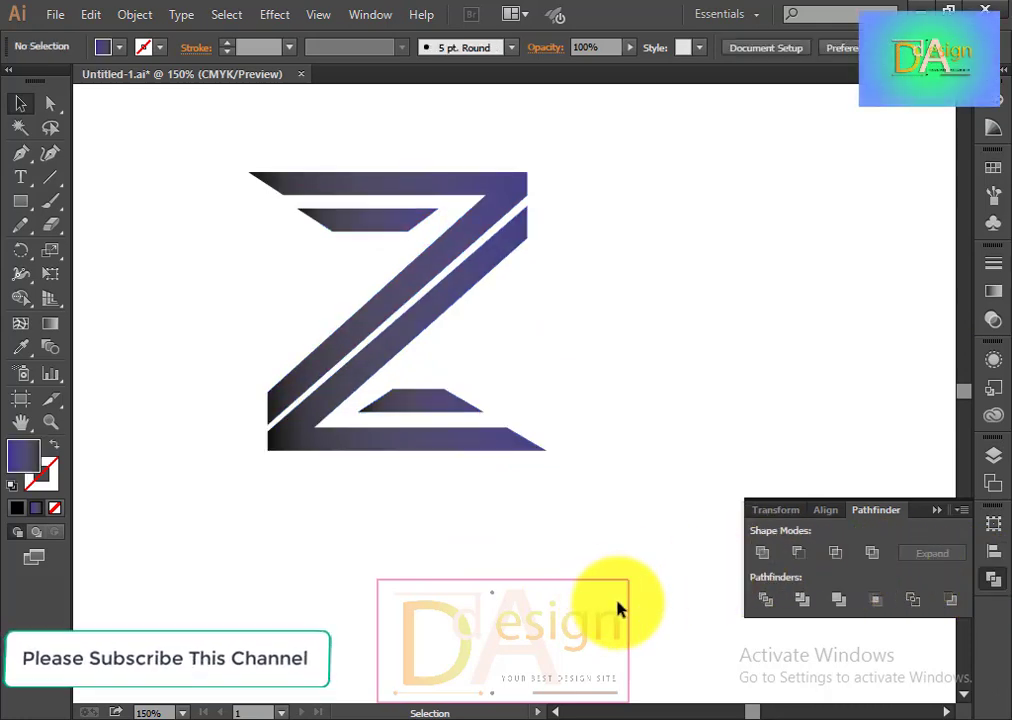
{"action": "left_click", "coordinate": [993, 580]}
{"action": "left_click", "coordinate": [370, 313]}
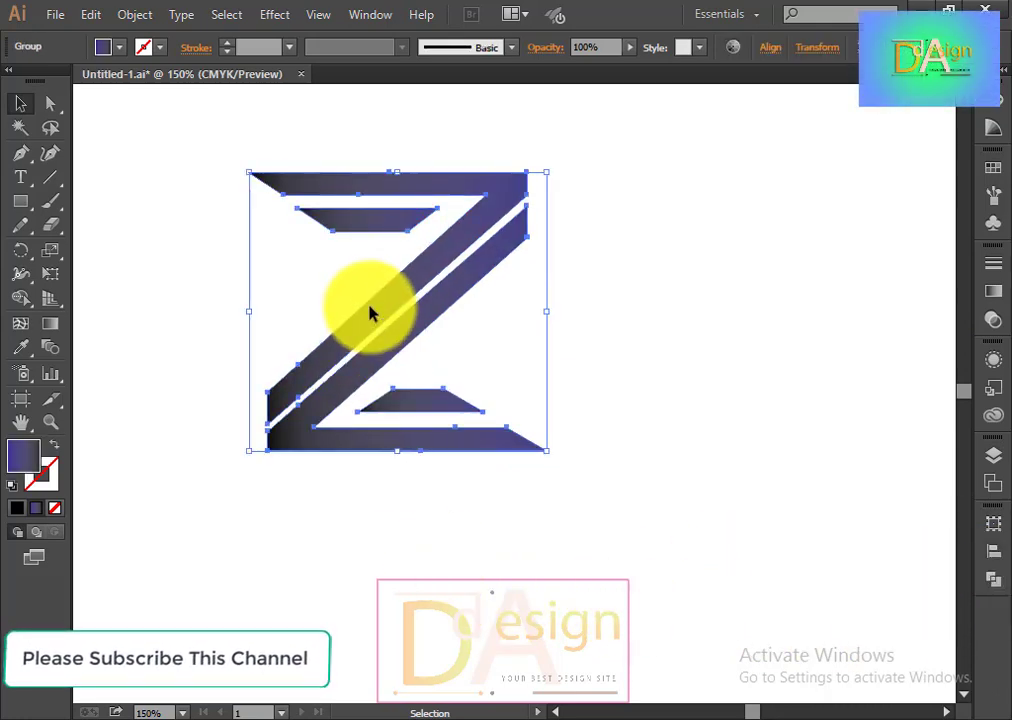
{"action": "right_click", "coordinate": [370, 313]}
{"action": "left_click", "coordinate": [415, 420]}
{"action": "left_click", "coordinate": [637, 490]}
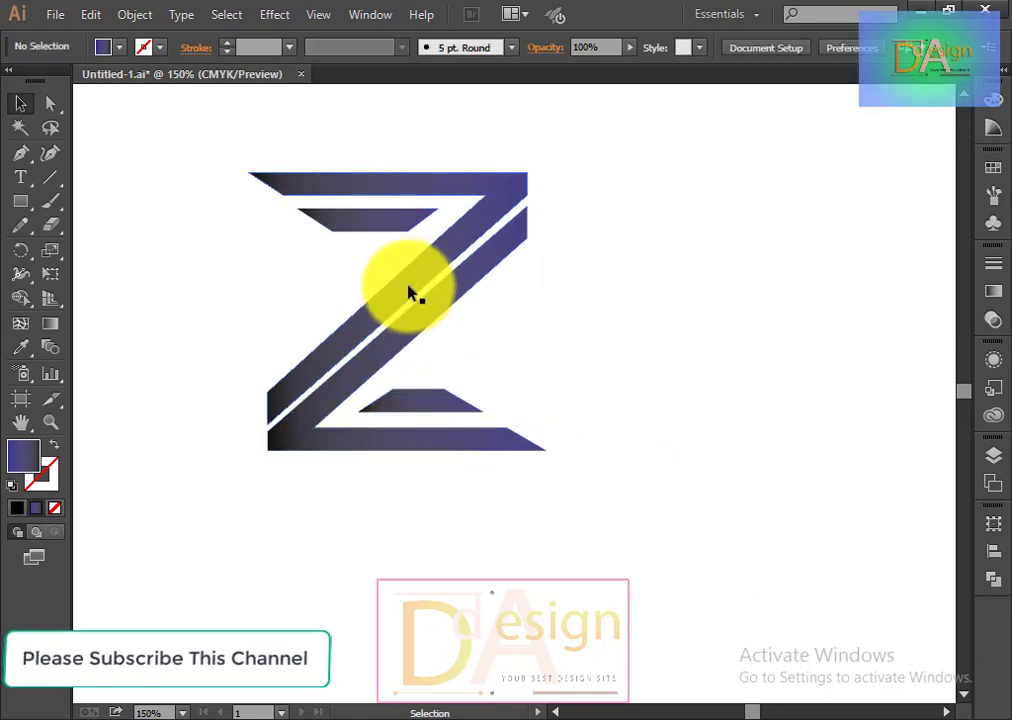
Set the right gradient stop of the Z's top arm and diagonal to red.
{"action": "left_click", "coordinate": [402, 287]}
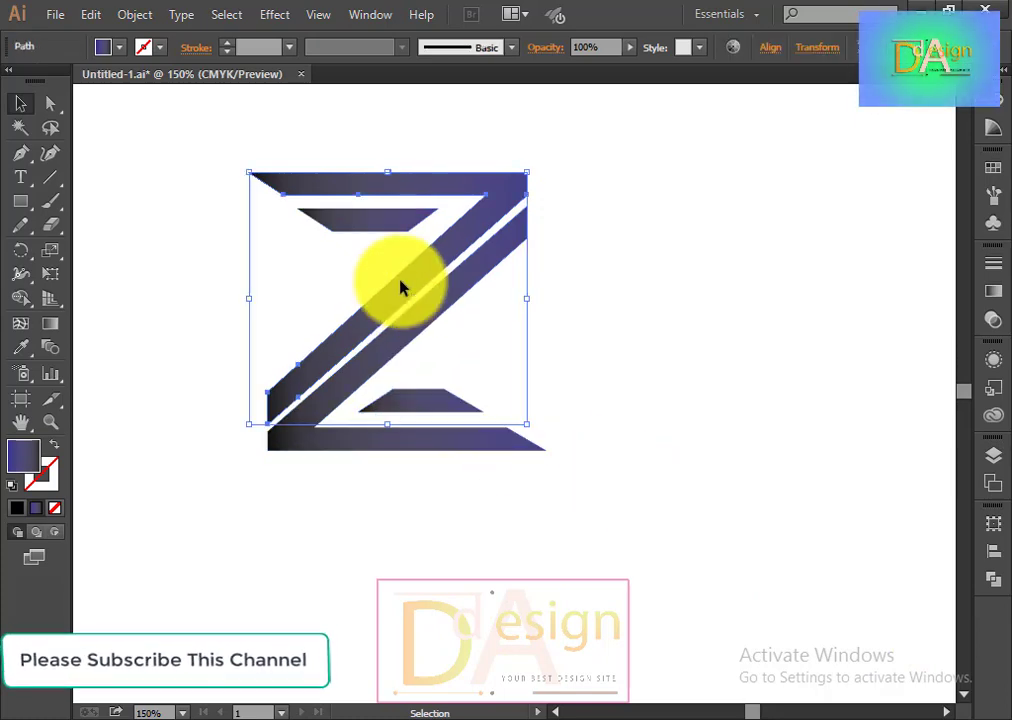
{"action": "left_click", "coordinate": [994, 293]}
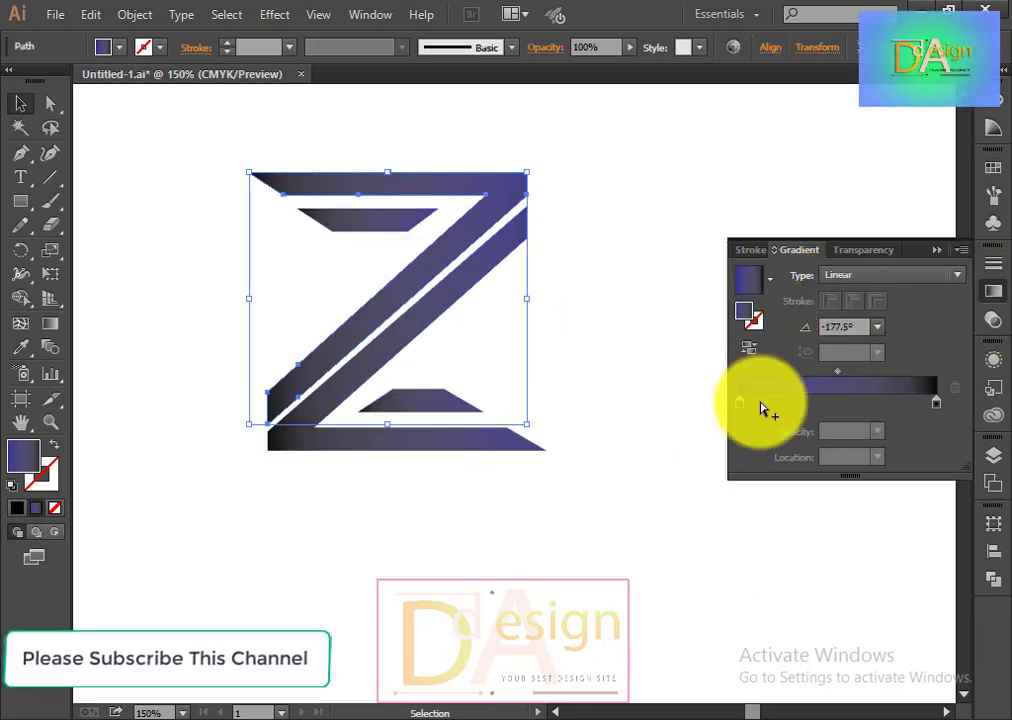
{"action": "double_click", "coordinate": [937, 404]}
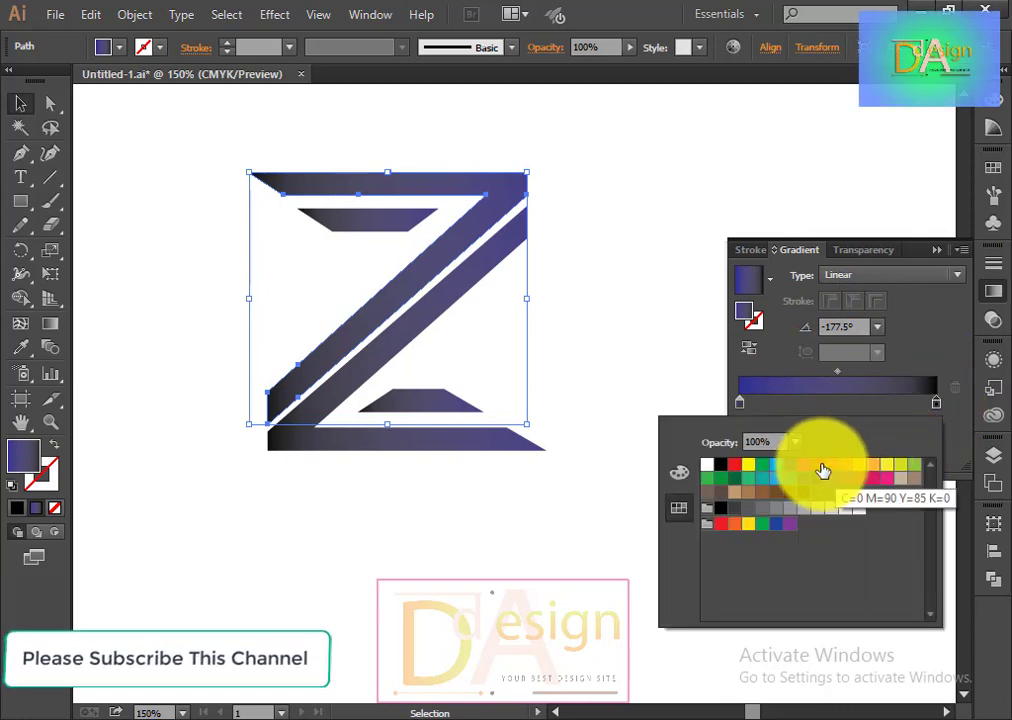
{"action": "left_click", "coordinate": [735, 465]}
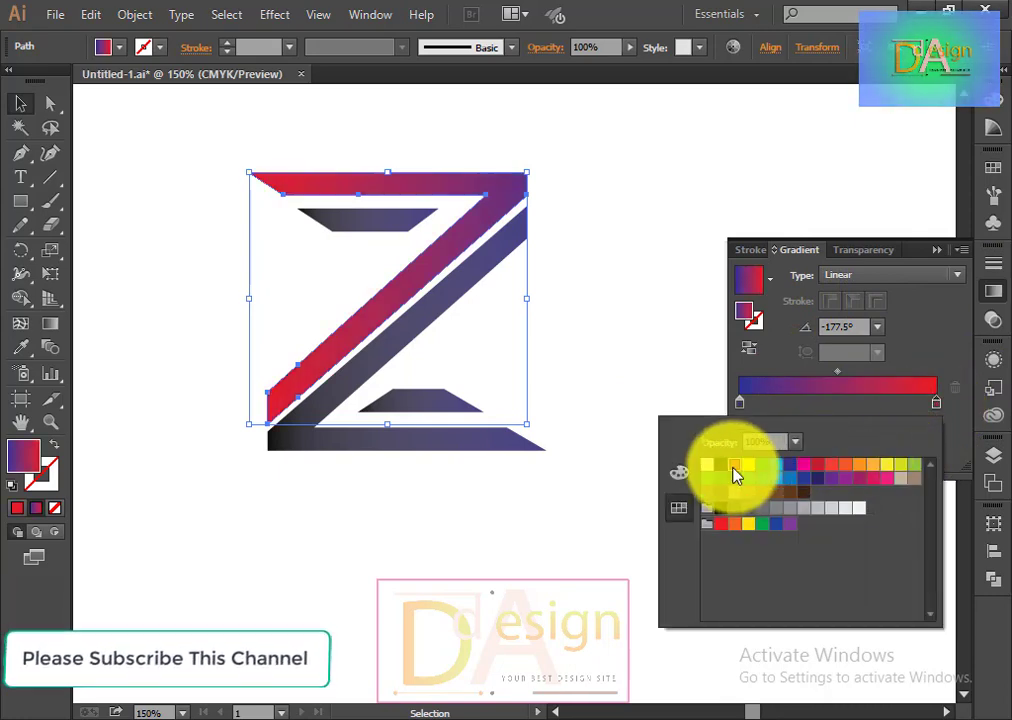
{"action": "left_click", "coordinate": [601, 314]}
{"action": "left_click", "coordinate": [982, 300]}
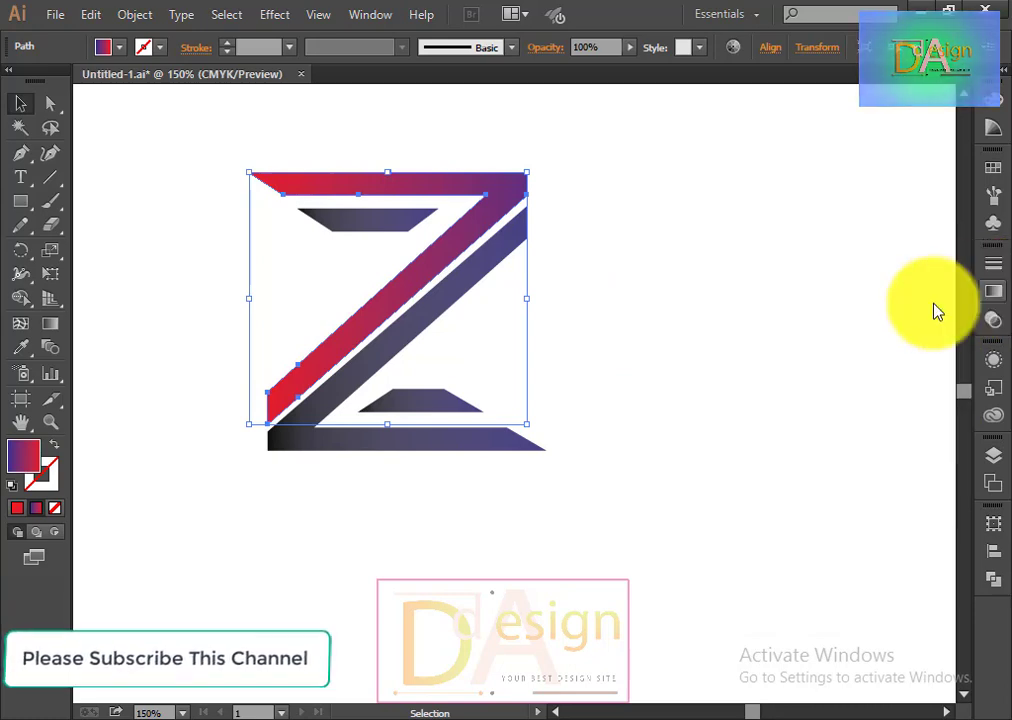
{"action": "left_click", "coordinate": [583, 400]}
Eyedropper the red-to-purple gradient onto the Z's small top bar.
{"action": "left_click", "coordinate": [368, 228]}
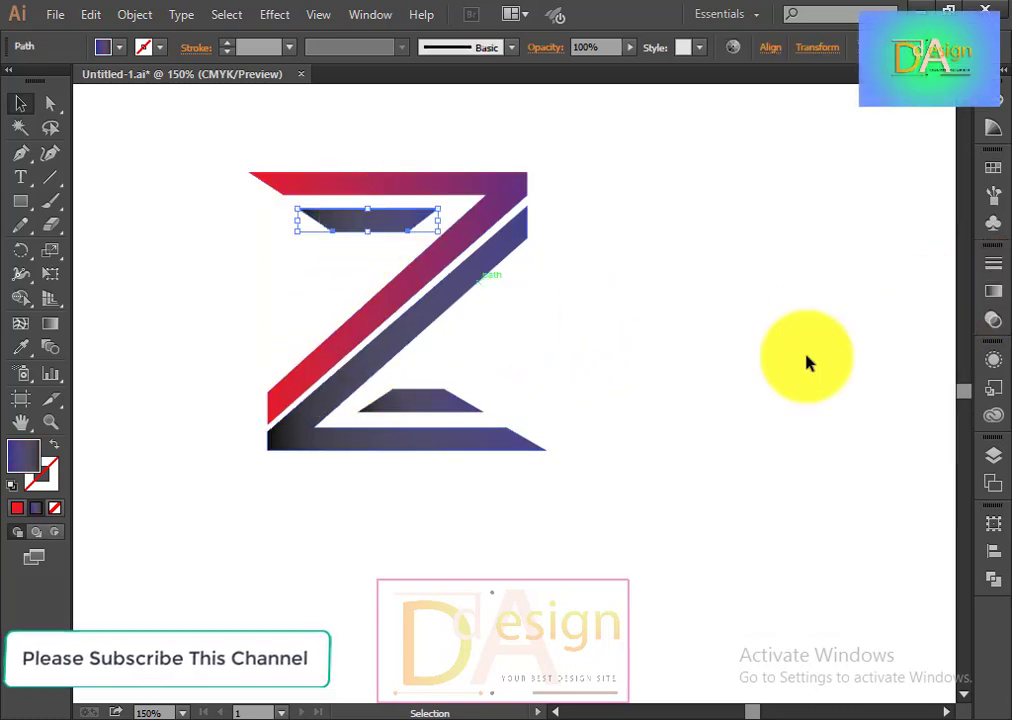
{"action": "left_click", "coordinate": [33, 346]}
{"action": "left_click", "coordinate": [506, 197]}
{"action": "left_click", "coordinate": [24, 108]}
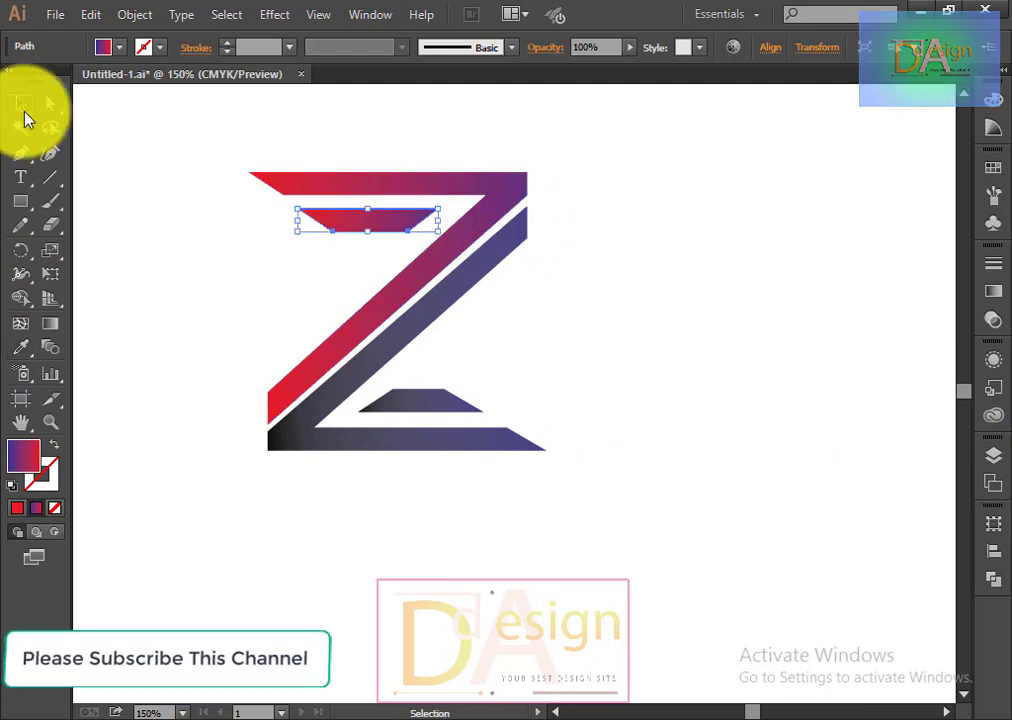
{"action": "left_click", "coordinate": [789, 400]}
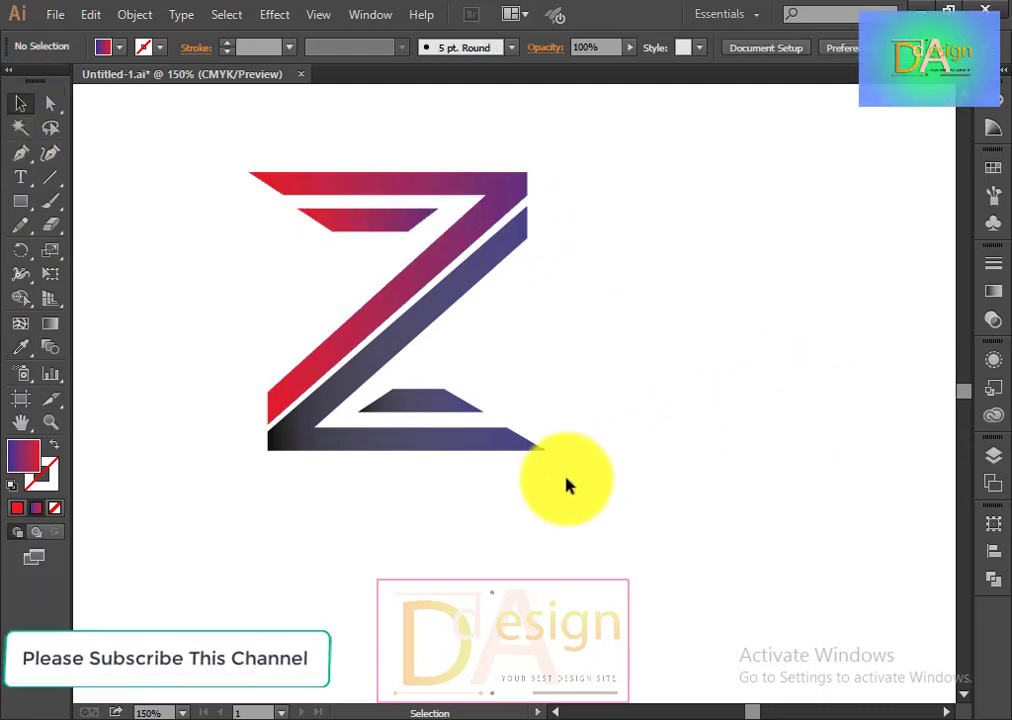
{"action": "scroll", "coordinate": [556, 488], "scroll_direction": "down", "scroll_amount": 1}
{"action": "scroll", "coordinate": [545, 490], "scroll_direction": "up", "scroll_amount": 1}
{"action": "scroll", "coordinate": [516, 466], "scroll_direction": "down", "scroll_amount": 2}
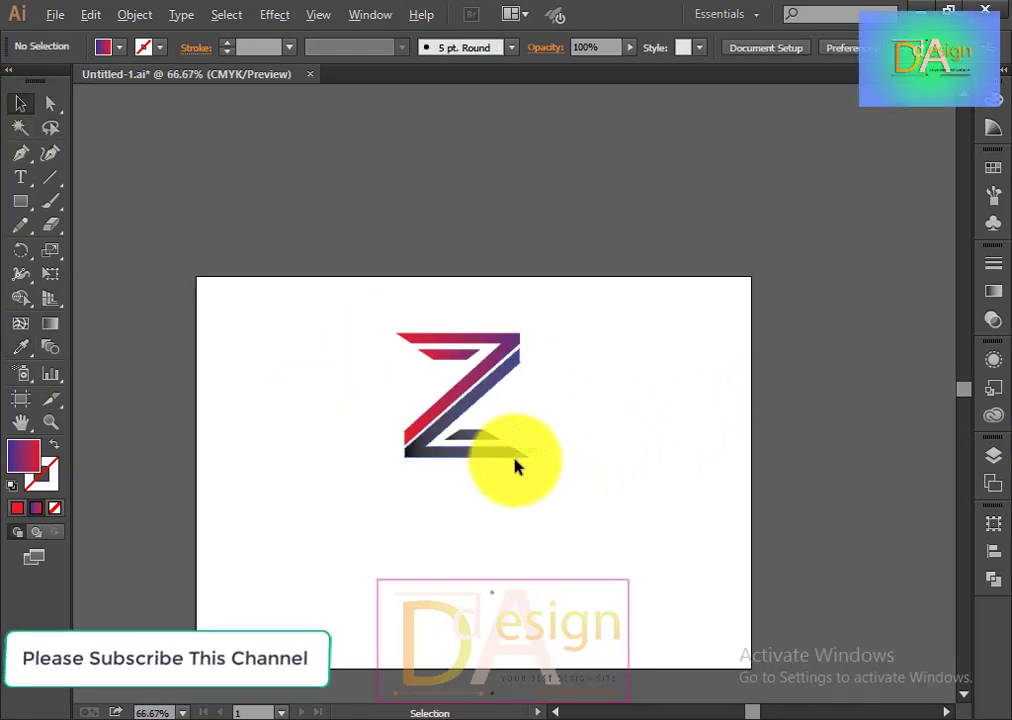
{"action": "scroll", "coordinate": [516, 466], "scroll_direction": "up", "scroll_amount": 1}
{"action": "left_click_drag", "start_coordinate": [289, 235], "coordinate": [447, 409]}
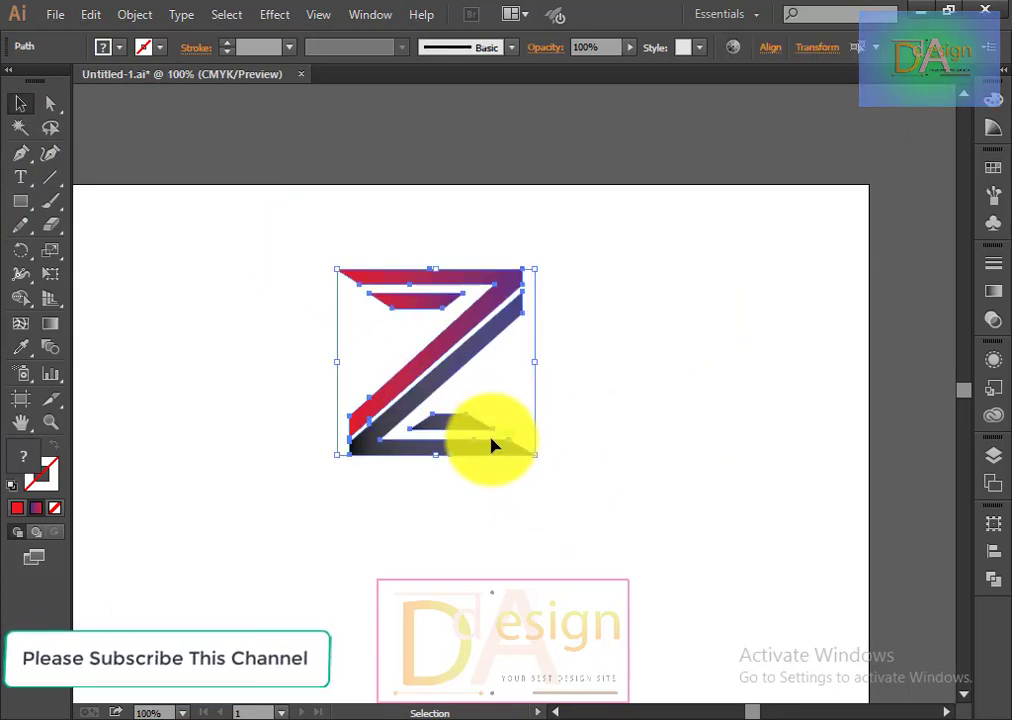
{"action": "key", "text": "ctrl+g"}
{"action": "left_click_drag", "start_coordinate": [530, 455], "coordinate": [498, 437]}
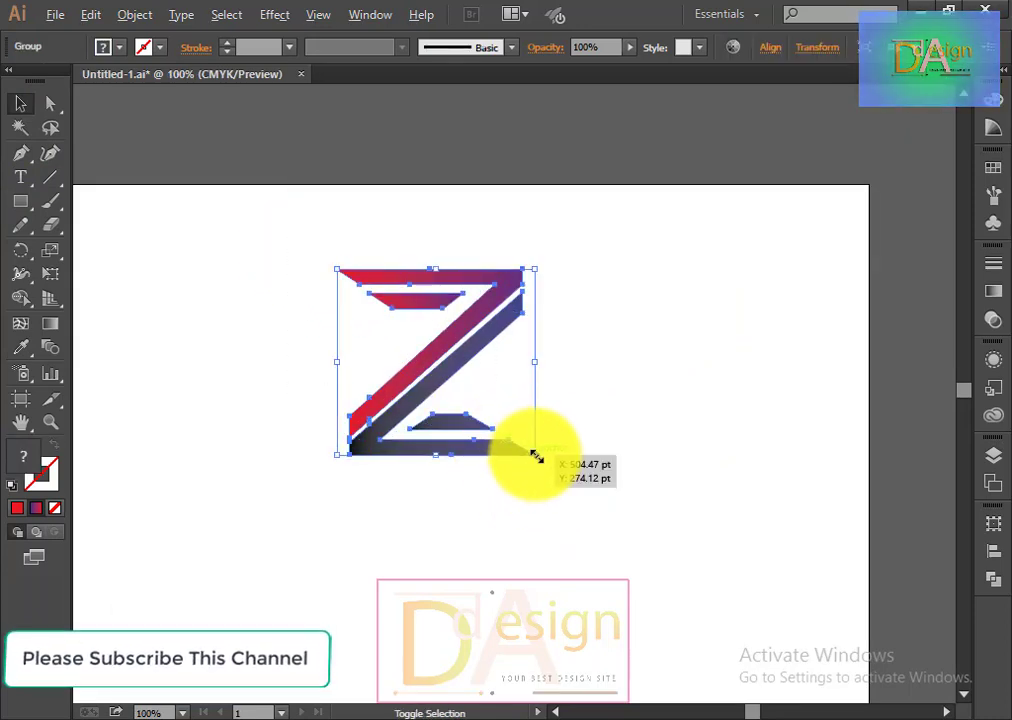
{"action": "left_click_drag", "start_coordinate": [436, 380], "coordinate": [413, 434]}
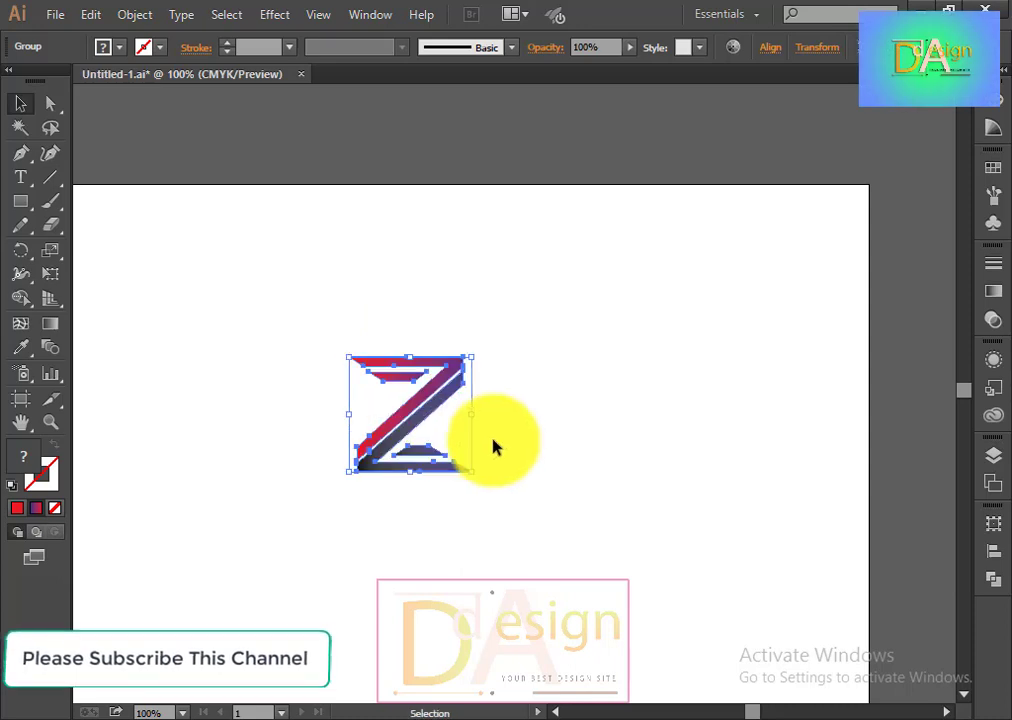
{"action": "scroll", "coordinate": [497, 447], "scroll_direction": "down", "scroll_amount": 2}
{"action": "scroll", "coordinate": [500, 452], "scroll_direction": "up", "scroll_amount": 2}
{"action": "left_click_drag", "start_coordinate": [535, 524], "coordinate": [583, 395]}
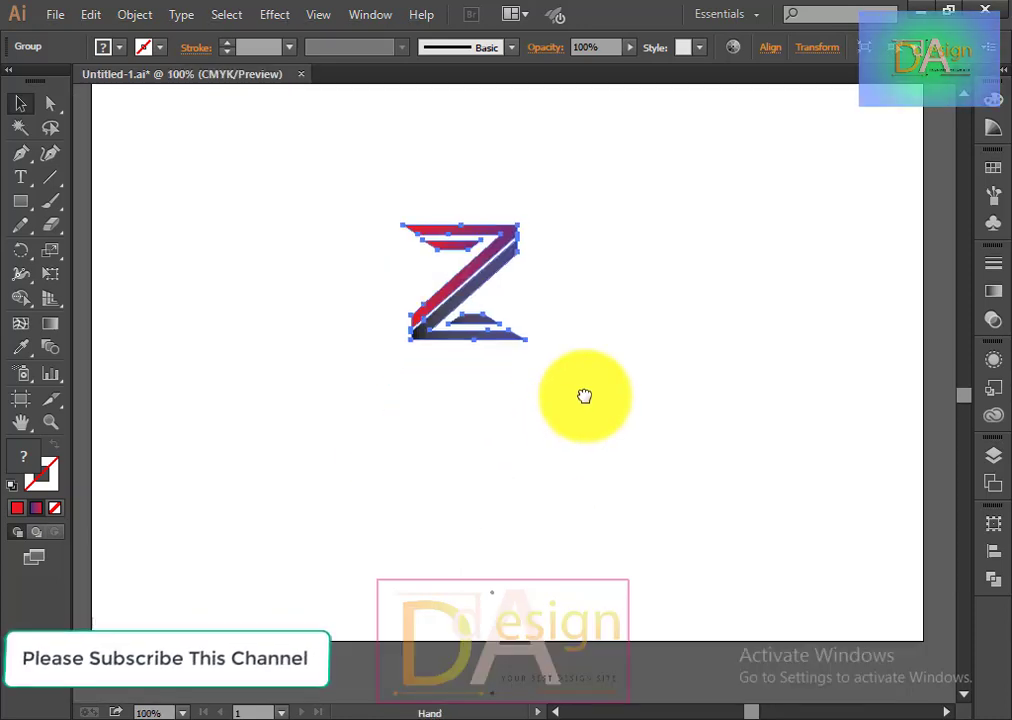
{"action": "scroll", "coordinate": [591, 424], "scroll_direction": "up", "scroll_amount": 2}
{"action": "left_click_drag", "start_coordinate": [524, 407], "coordinate": [560, 474]}
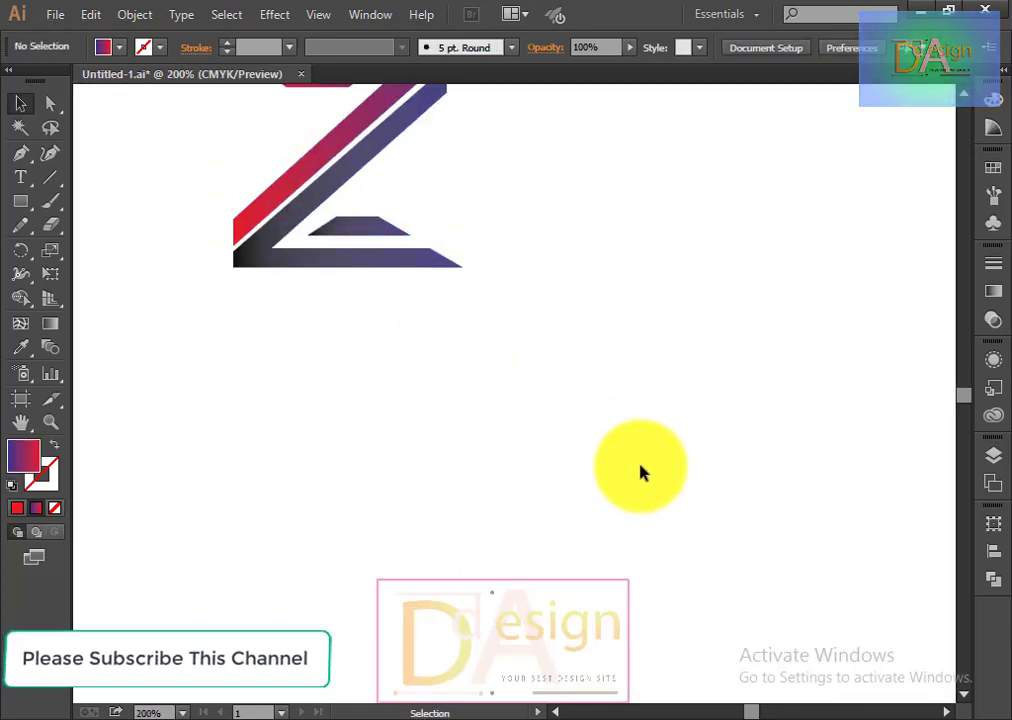
{"action": "scroll", "coordinate": [632, 469], "scroll_direction": "up", "scroll_amount": 2}
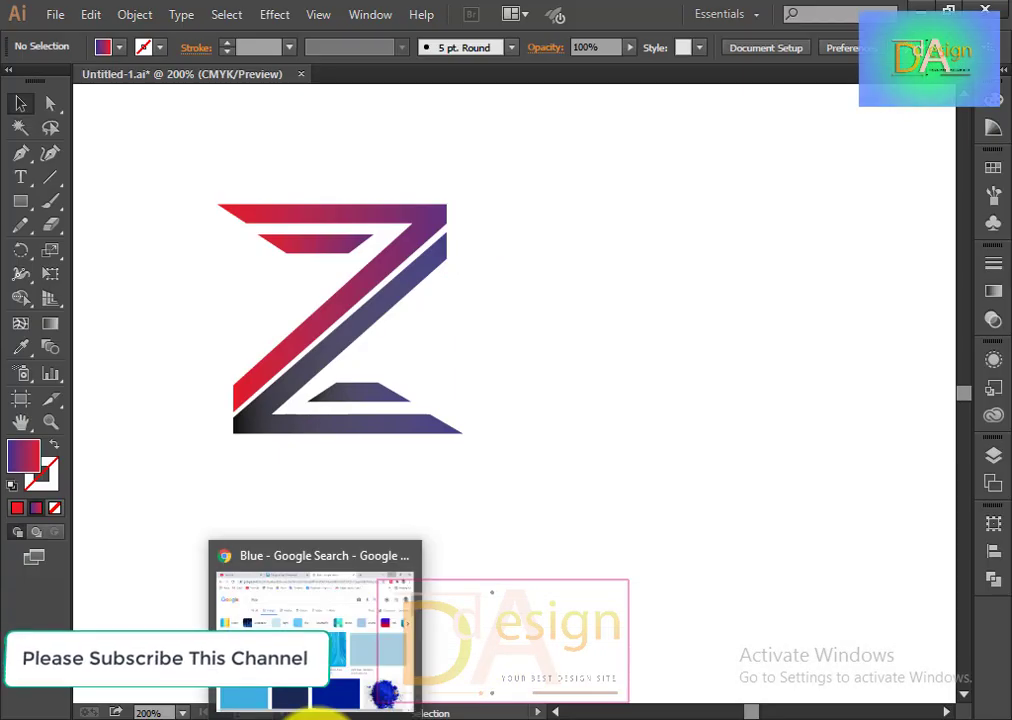
{"action": "left_click", "coordinate": [330, 712]}
{"action": "left_click", "coordinate": [305, 14]}
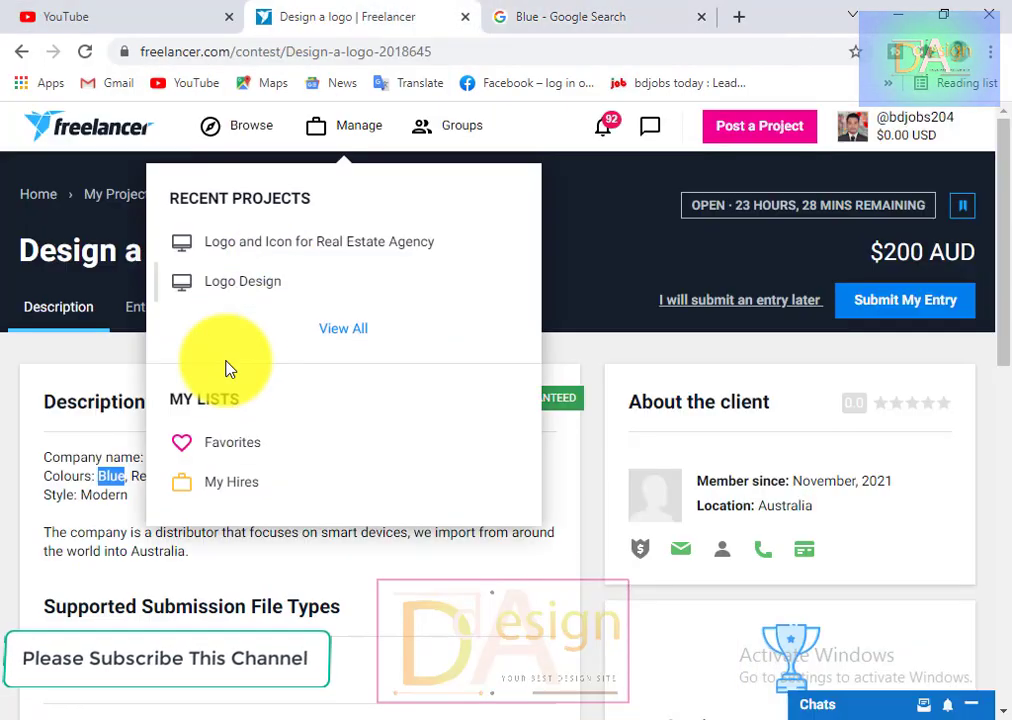
{"action": "double_click", "coordinate": [170, 458]}
{"action": "key", "text": "ctrl+c"}
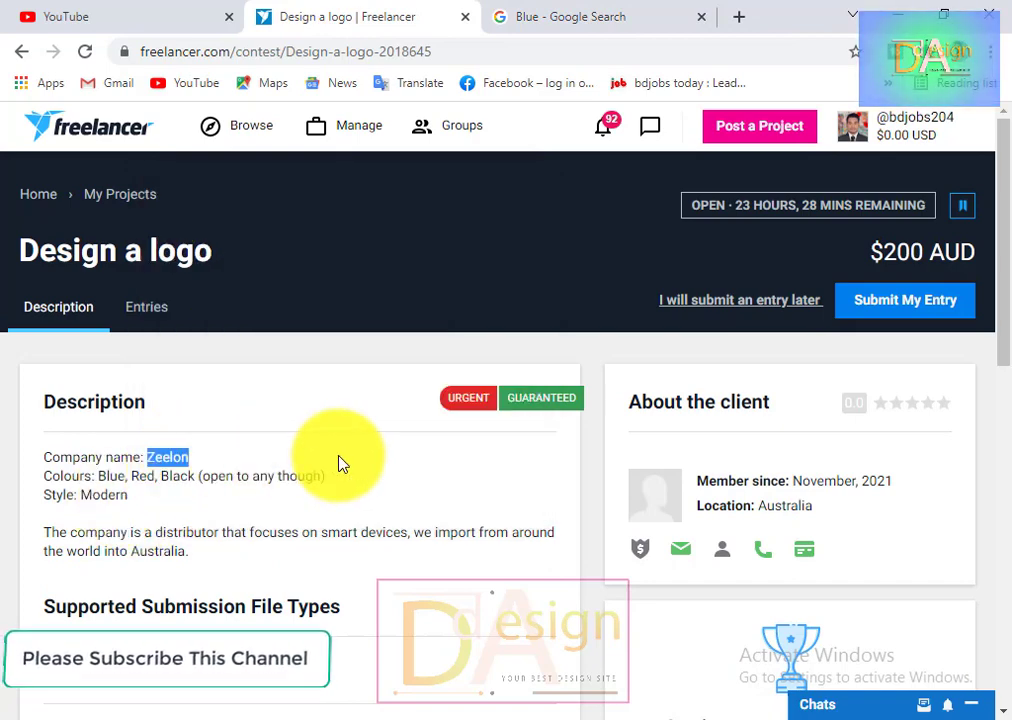
{"action": "left_click", "coordinate": [872, 10]}
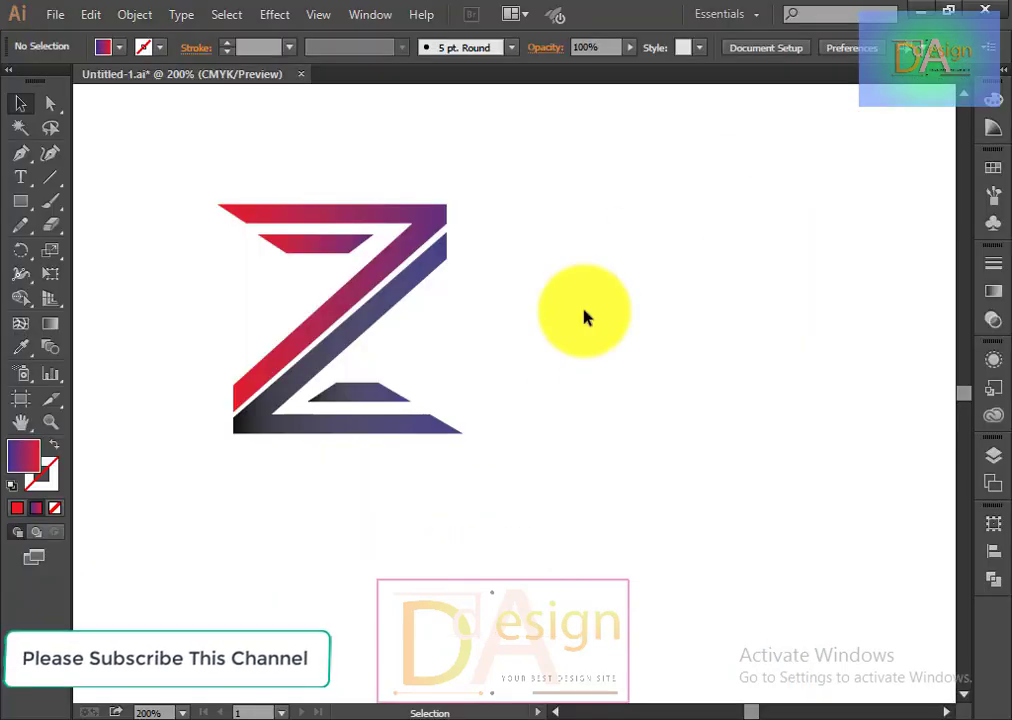
Paste 'Zeelon' as text below the Z, enlarge it and position it under the logo.
{"action": "left_click", "coordinate": [21, 177]}
{"action": "left_click", "coordinate": [241, 520]}
{"action": "key", "text": "ctrl+v"}
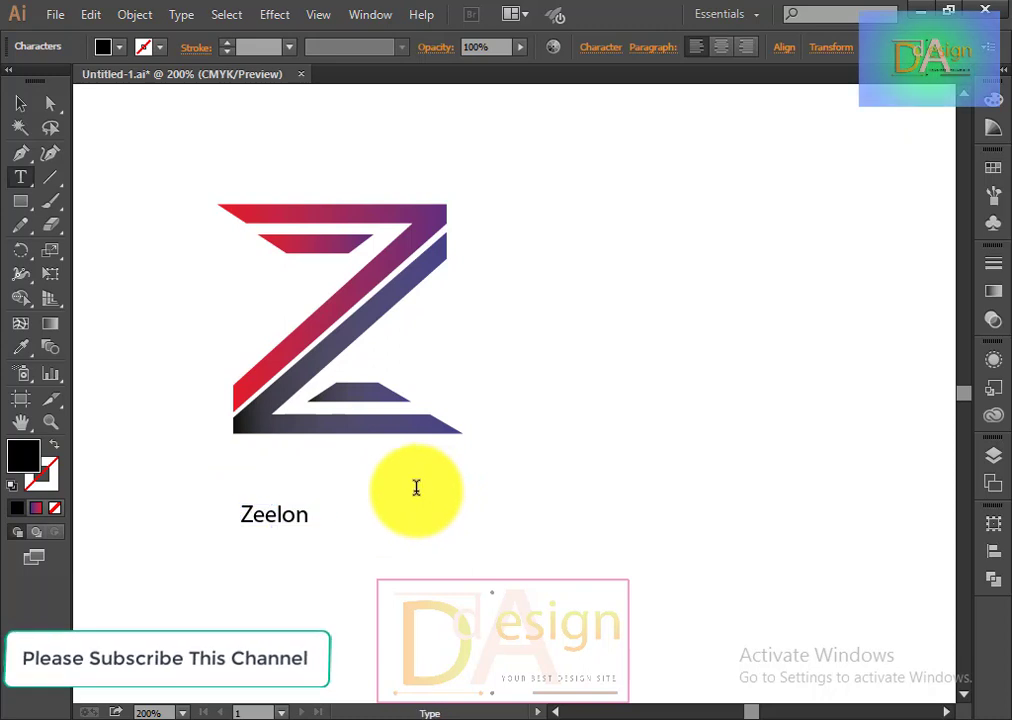
{"action": "left_click", "coordinate": [21, 103]}
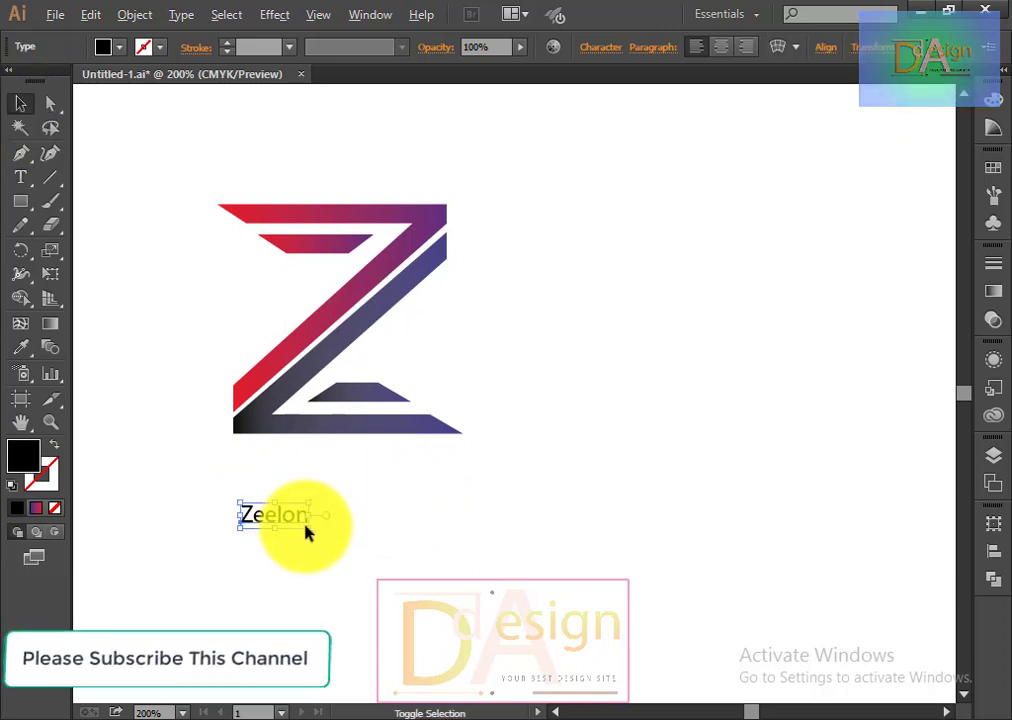
{"action": "left_click_drag", "start_coordinate": [307, 533], "coordinate": [384, 583]}
{"action": "left_click_drag", "start_coordinate": [345, 530], "coordinate": [382, 527]}
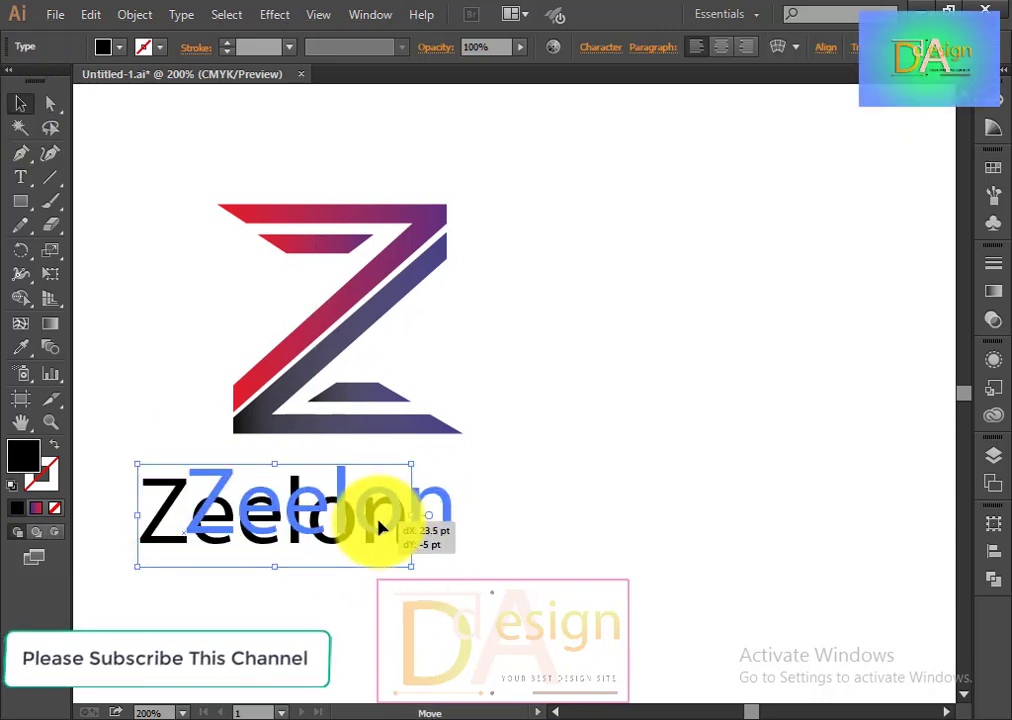
{"action": "key", "text": "ctrl+1"}
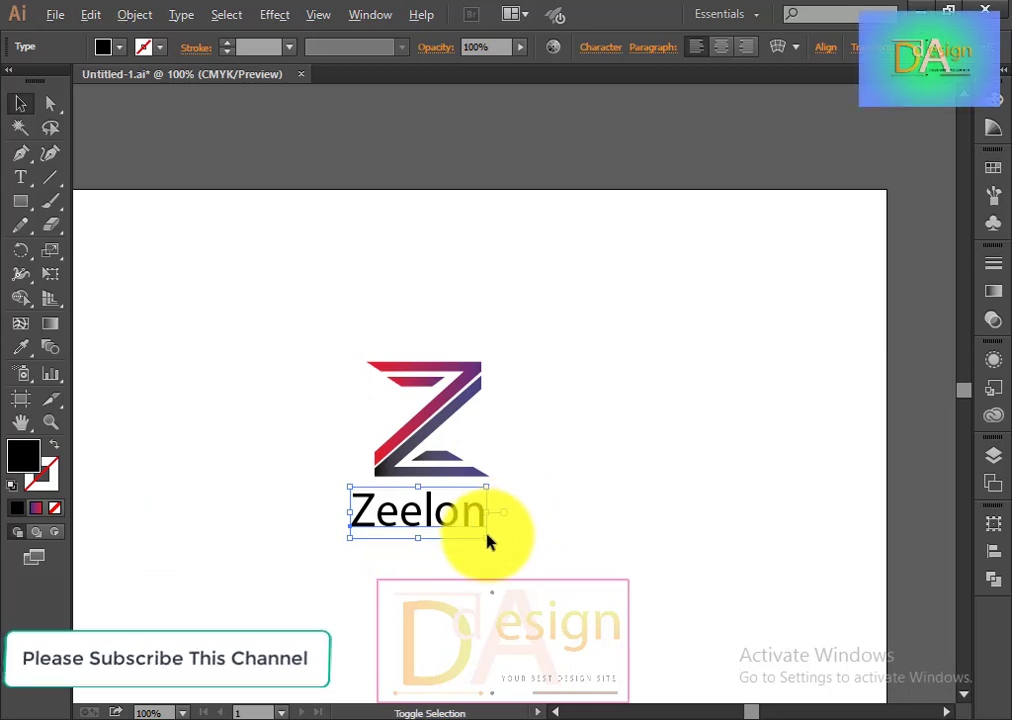
{"action": "left_click_drag", "start_coordinate": [487, 538], "coordinate": [535, 592]}
{"action": "mouse_move", "coordinate": [436, 526]}
{"action": "left_mouse_down"}
{"action": "mouse_move", "coordinate": [452, 524]}
{"action": "mouse_move", "coordinate": [420, 531]}
{"action": "left_mouse_up"}
{"action": "left_click", "coordinate": [610, 500]}
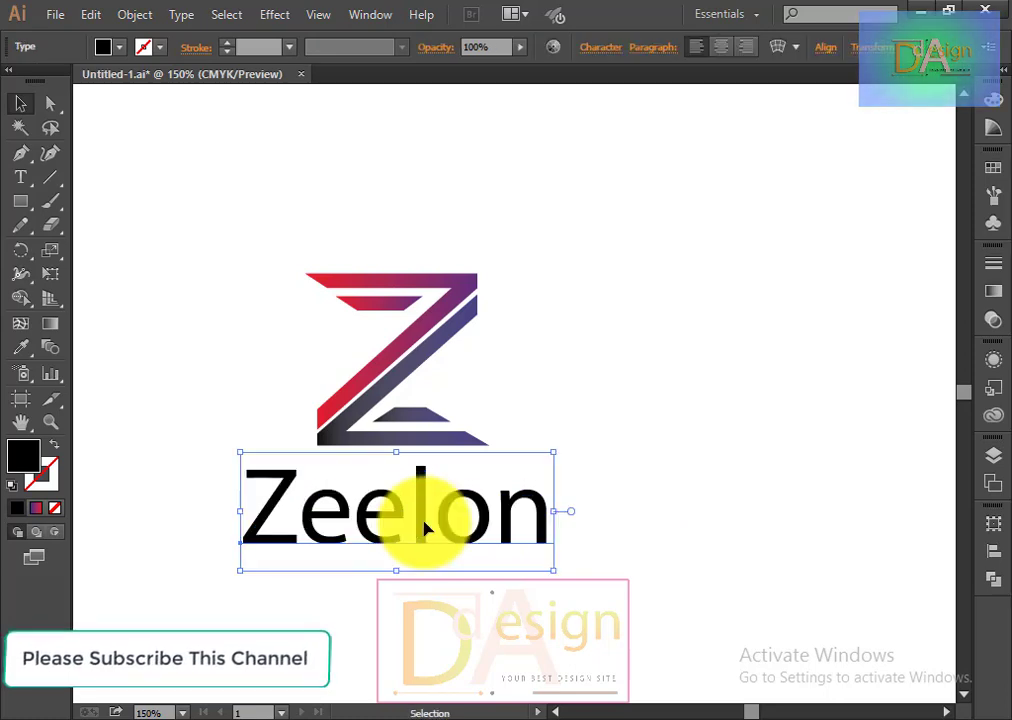
Preview fonts on the Zeelon text and apply Niagara Solid.
{"action": "left_click", "coordinate": [605, 47]}
{"action": "left_click", "coordinate": [606, 110]}
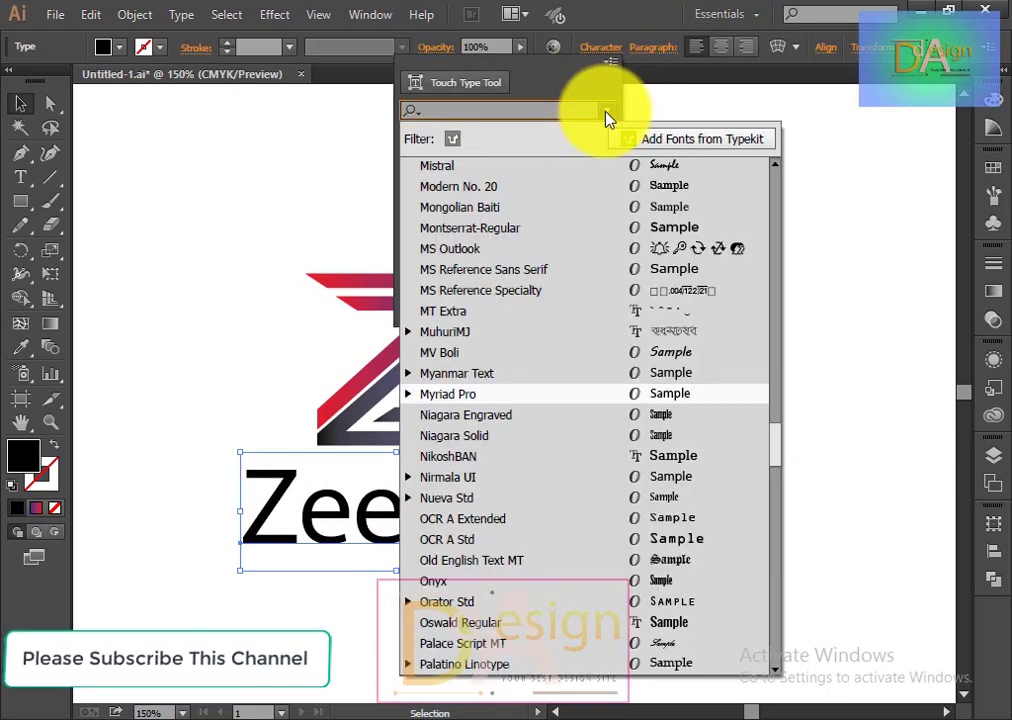
{"action": "key", "text": "Down"}
{"action": "key", "text": "Down"}
{"action": "key", "text": "Down"}
{"action": "key", "text": "Down"}
{"action": "key", "text": "Down"}
{"action": "key", "text": "Down"}
{"action": "key", "text": "Down"}
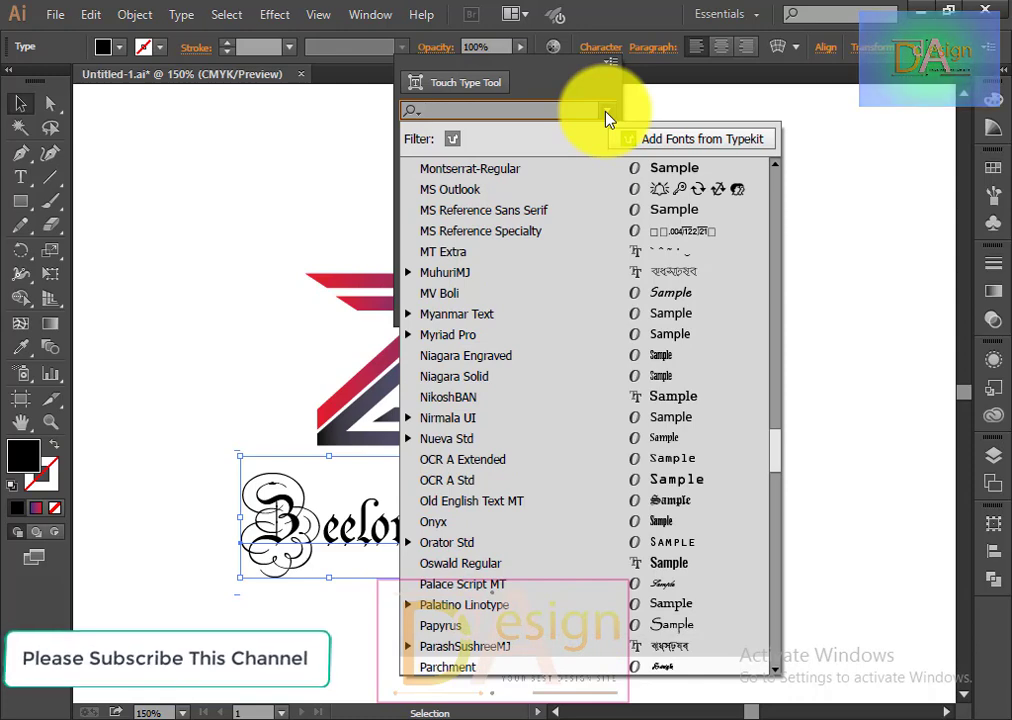
{"action": "key", "text": "Down"}
{"action": "key", "text": "Down"}
{"action": "key", "text": "Down"}
{"action": "key", "text": "Down"}
{"action": "key", "text": "Down"}
{"action": "key", "text": "Down"}
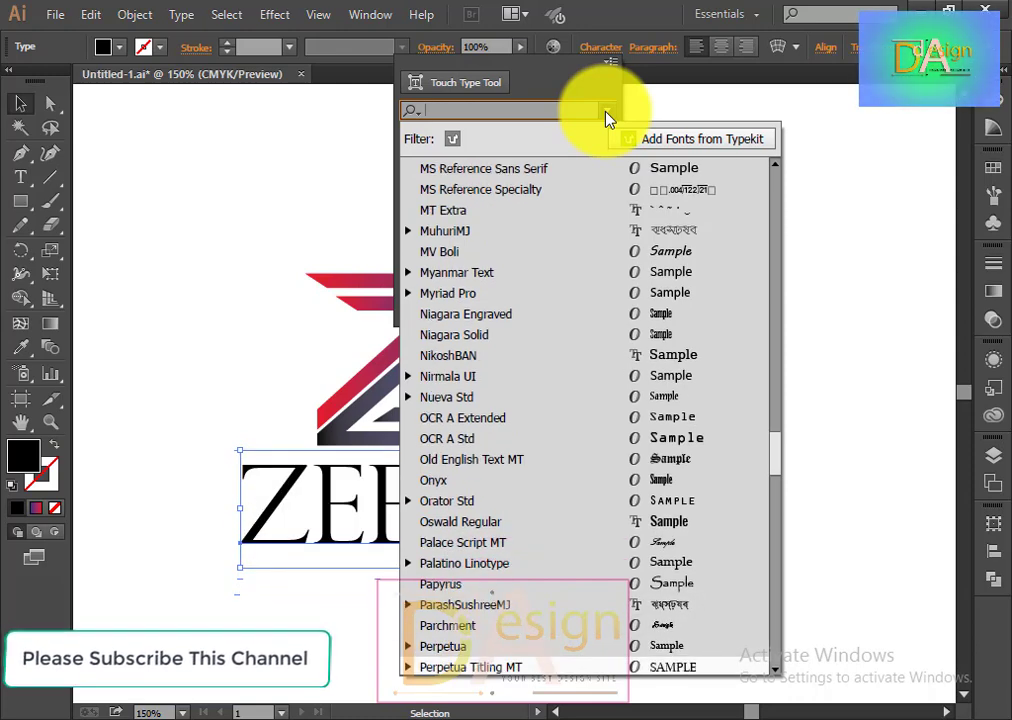
{"action": "key", "text": "Down"}
{"action": "key", "text": "Down"}
{"action": "key", "text": "Down"}
{"action": "key", "text": "Down"}
{"action": "key", "text": "Up"}
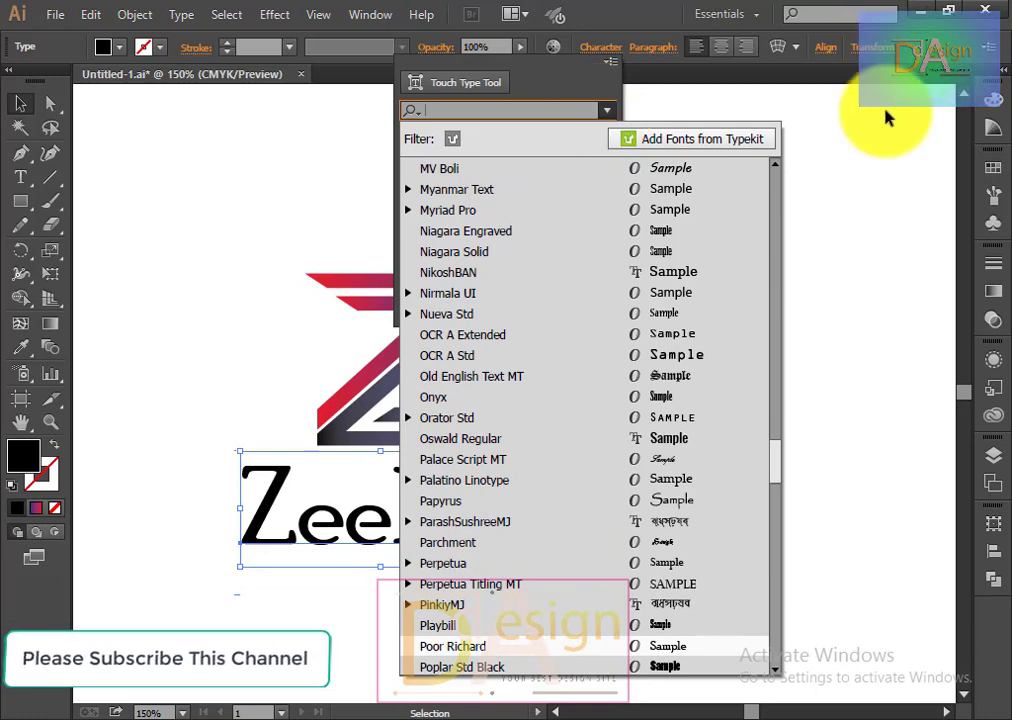
{"action": "key", "text": "Return"}
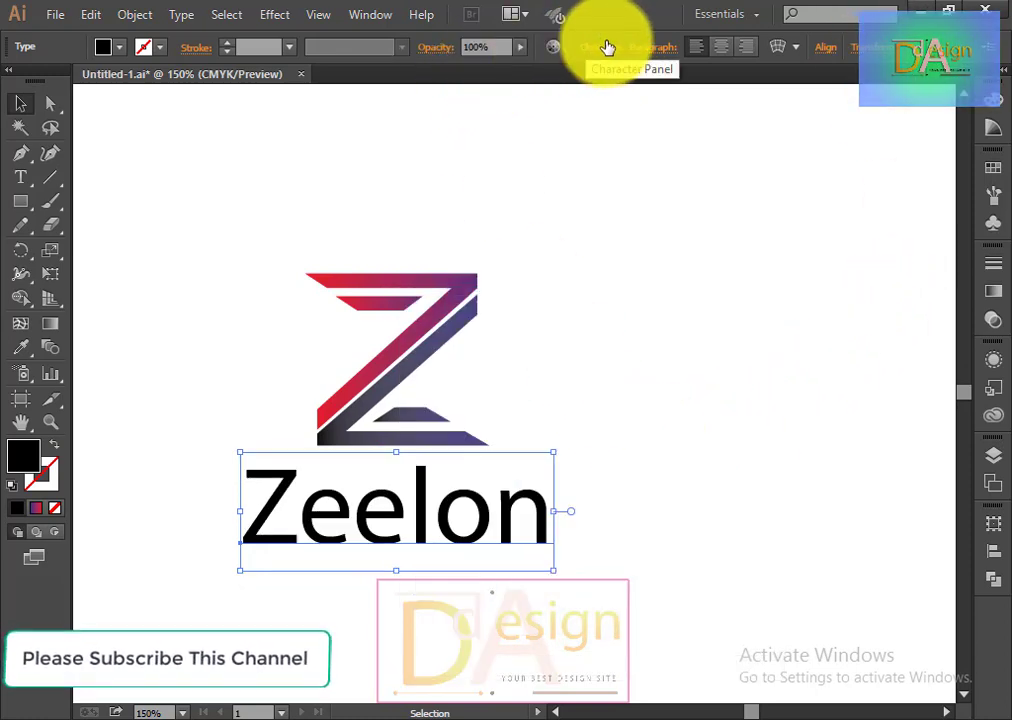
{"action": "left_click", "coordinate": [603, 48]}
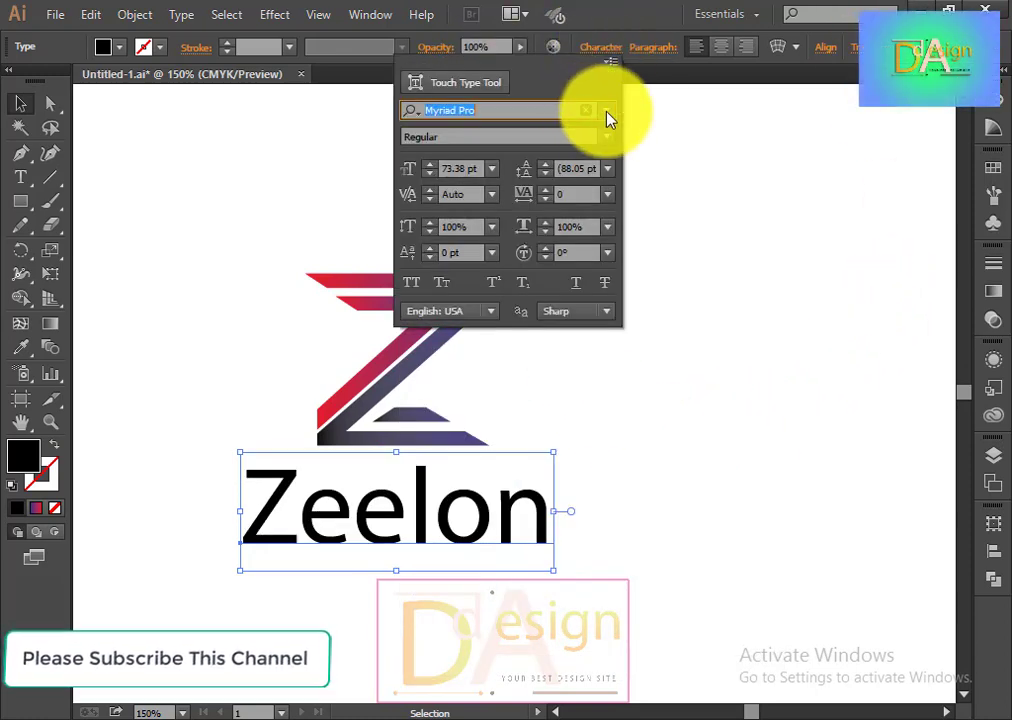
{"action": "left_click", "coordinate": [606, 111]}
{"action": "key", "text": "Down"}
{"action": "key", "text": "Down"}
{"action": "key", "text": "Down"}
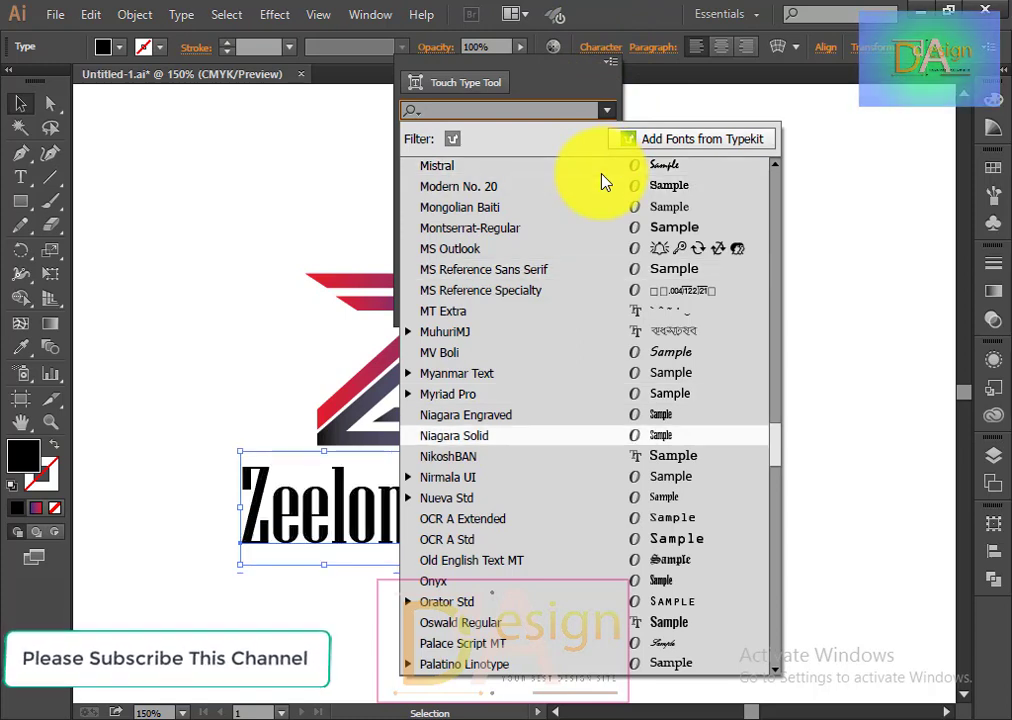
{"action": "key", "text": "Down"}
{"action": "key", "text": "Up"}
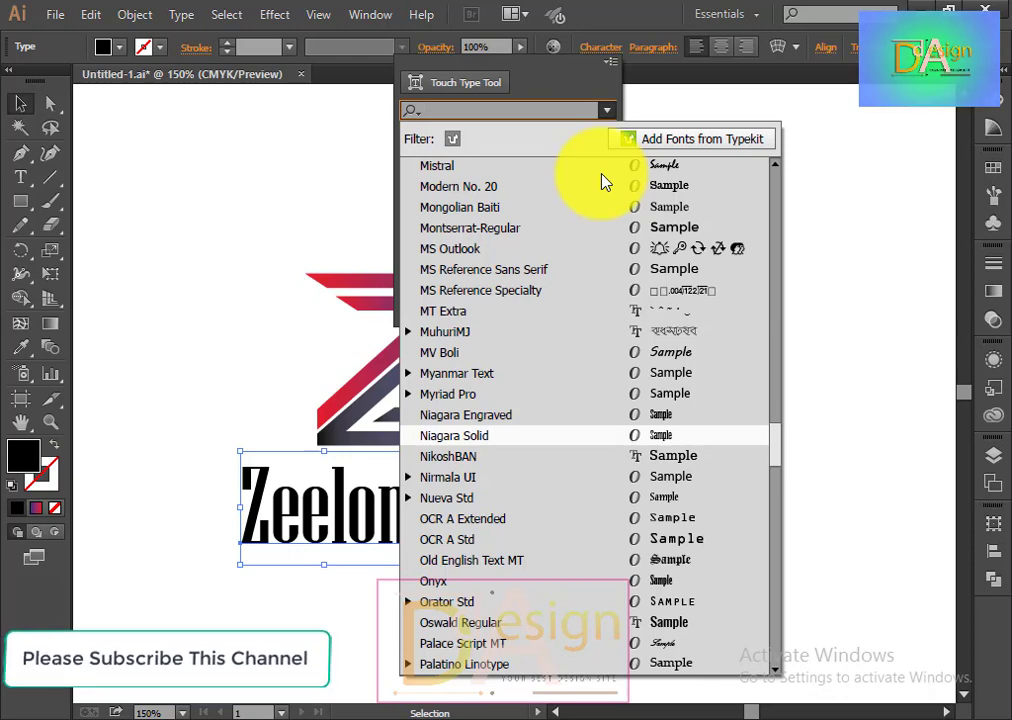
{"action": "key", "text": "Return"}
{"action": "left_click", "coordinate": [545, 470]}
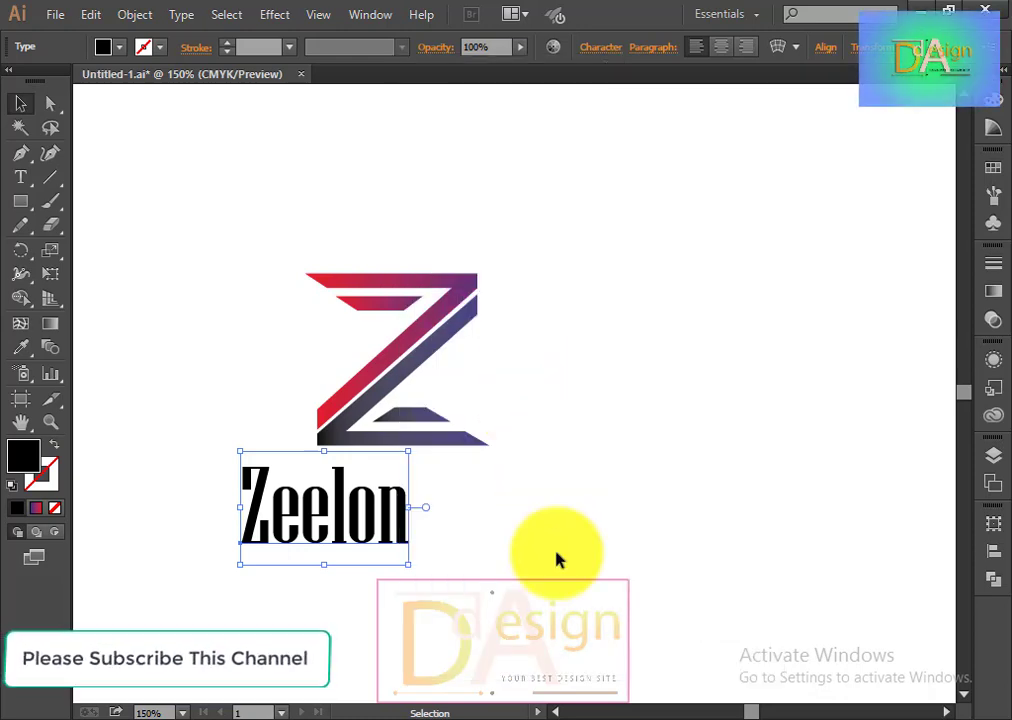
Turn on All Caps and set the letter spacing to 75.
{"action": "left_click", "coordinate": [600, 47]}
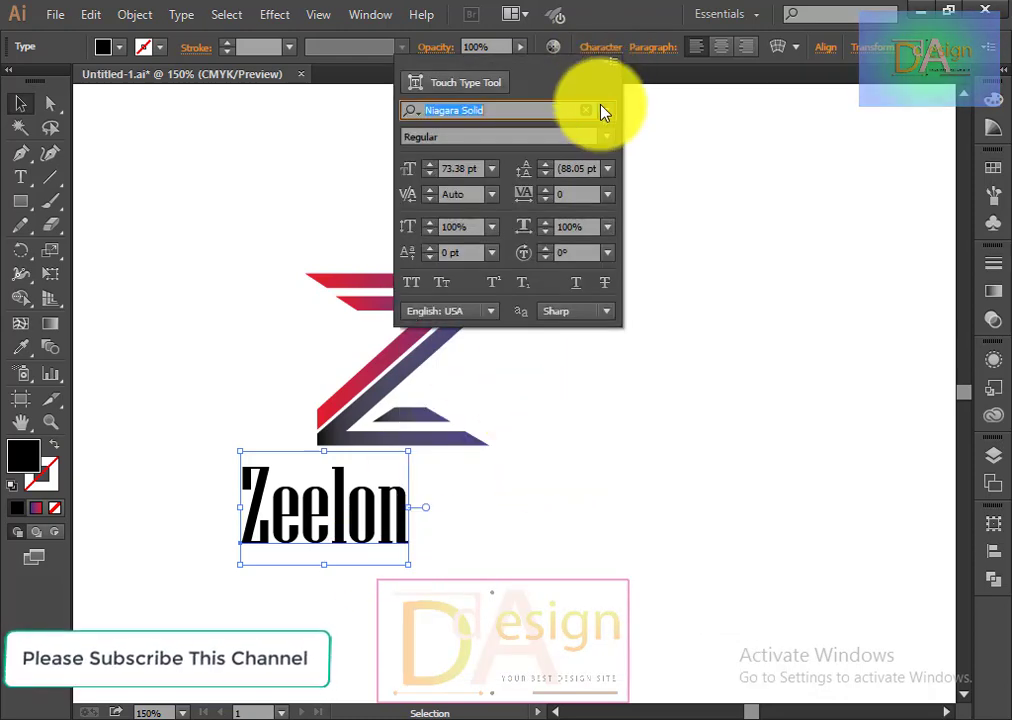
{"action": "left_click", "coordinate": [416, 290]}
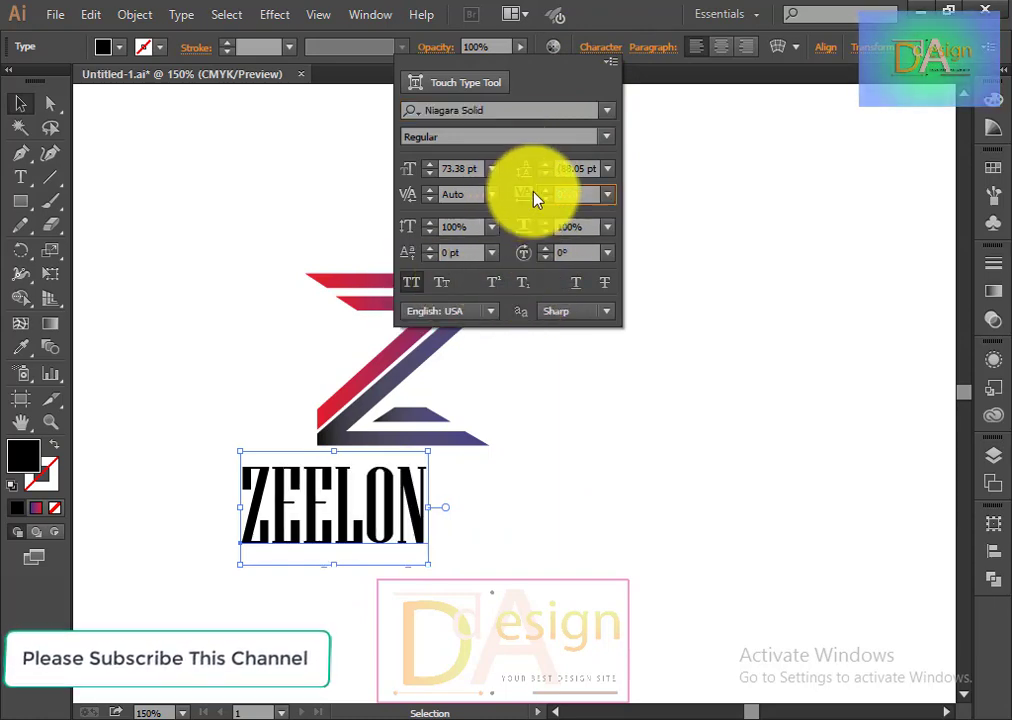
{"action": "left_click", "coordinate": [607, 194]}
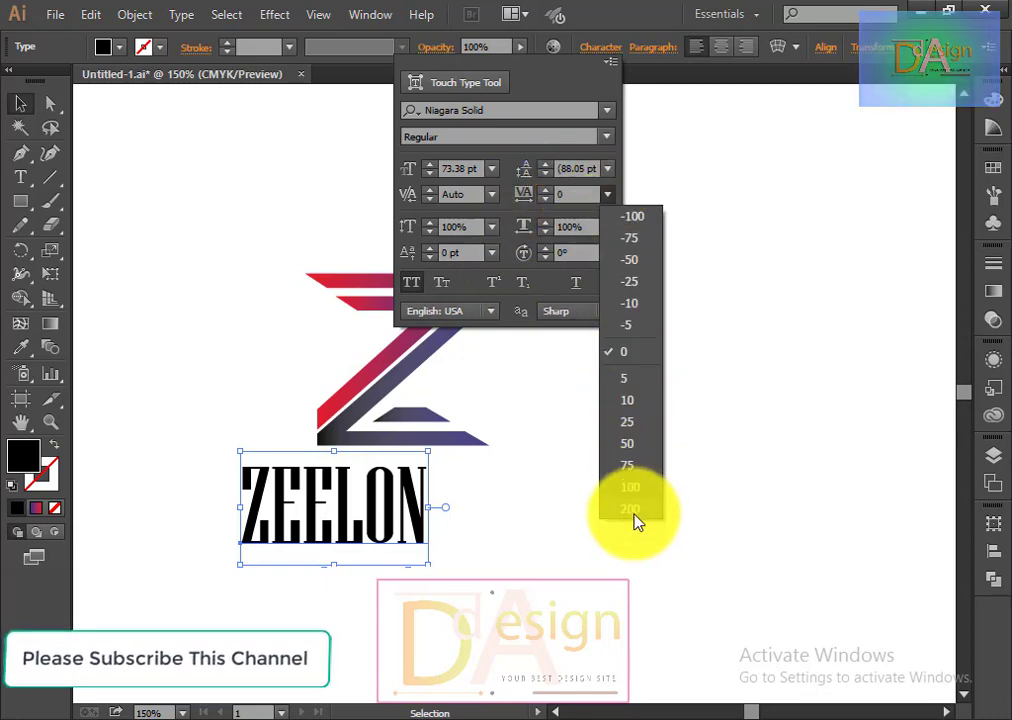
{"action": "left_click", "coordinate": [632, 513]}
{"action": "left_click", "coordinate": [607, 194]}
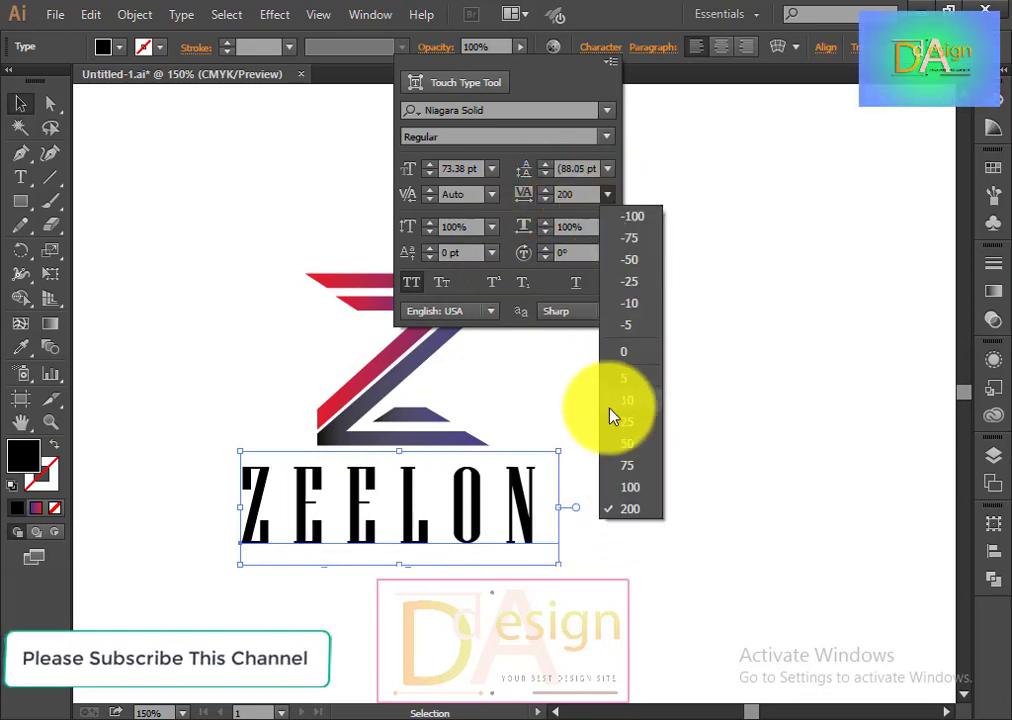
{"action": "left_click", "coordinate": [632, 478]}
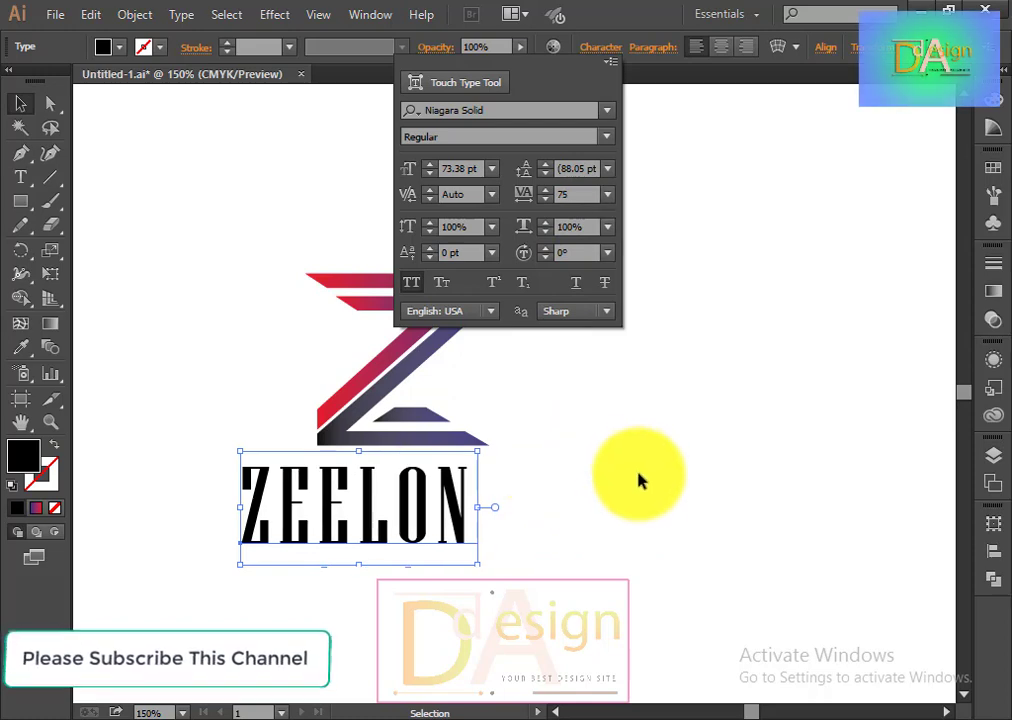
{"action": "left_click", "coordinate": [639, 479]}
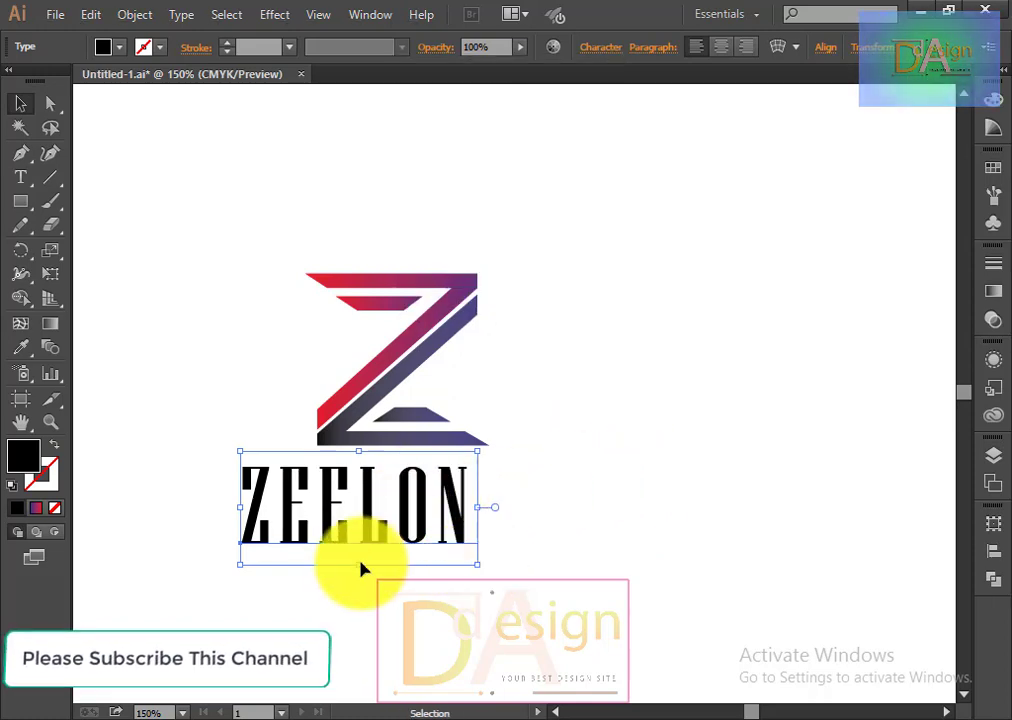
Squash ZEELON shorter, enlarge it wider than the Z, and drop it just beneath.
{"action": "left_click_drag", "start_coordinate": [359, 564], "coordinate": [361, 533]}
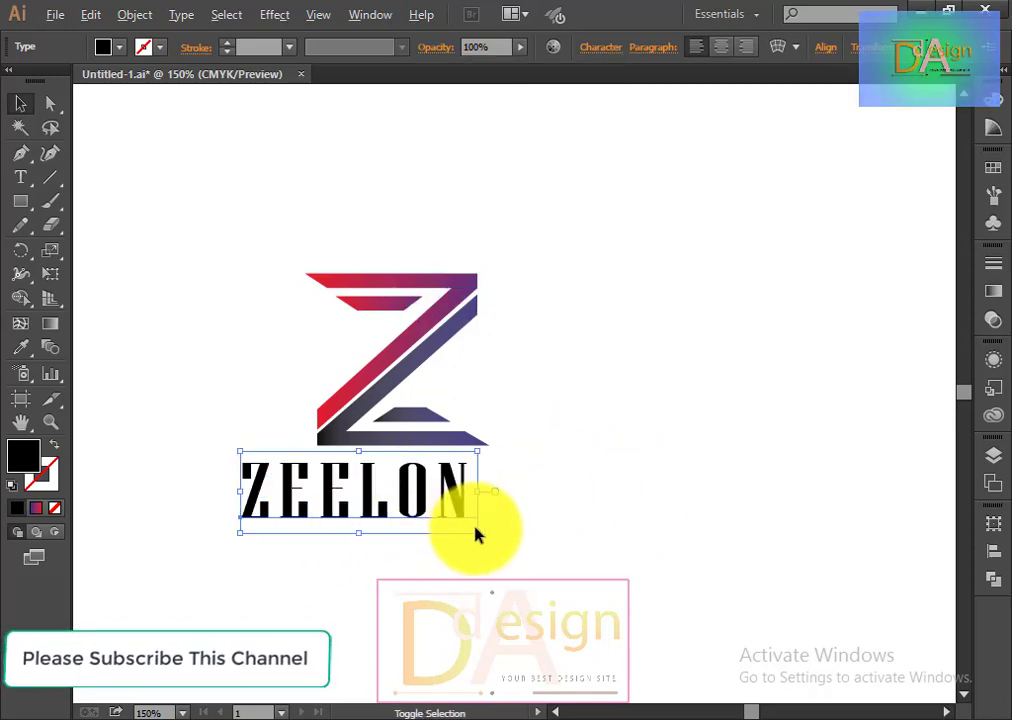
{"action": "left_click_drag", "start_coordinate": [477, 533], "coordinate": [544, 556]}
{"action": "mouse_move", "coordinate": [432, 522]}
{"action": "left_mouse_down"}
{"action": "mouse_move", "coordinate": [459, 565]}
{"action": "mouse_move", "coordinate": [482, 532]}
{"action": "left_mouse_up"}
{"action": "left_click", "coordinate": [662, 511]}
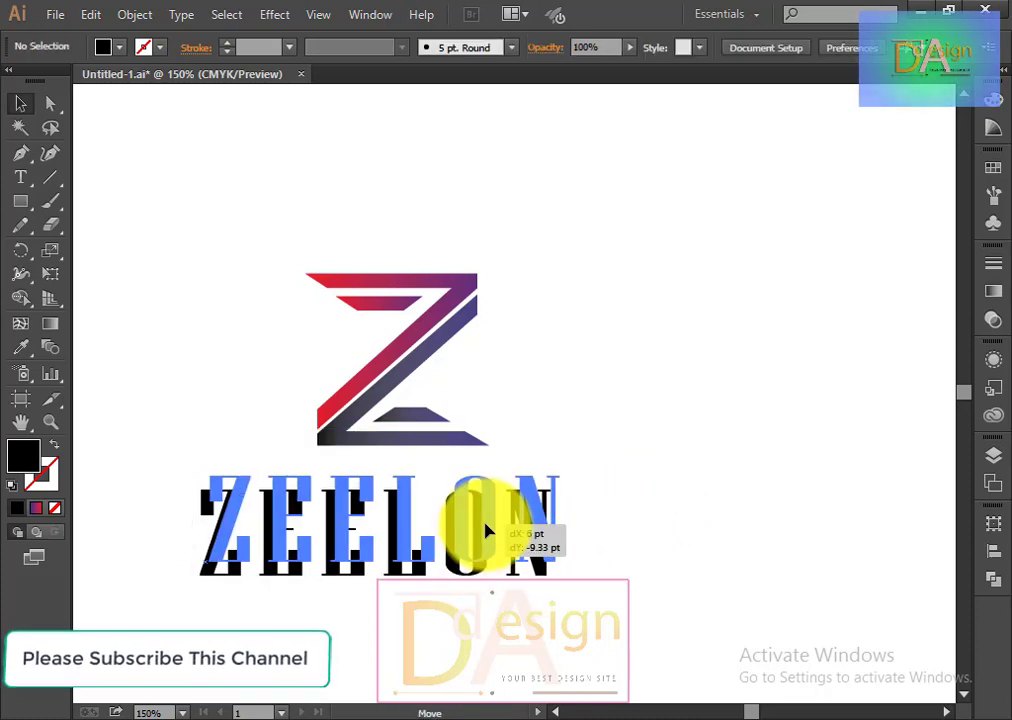
{"action": "left_click", "coordinate": [718, 526]}
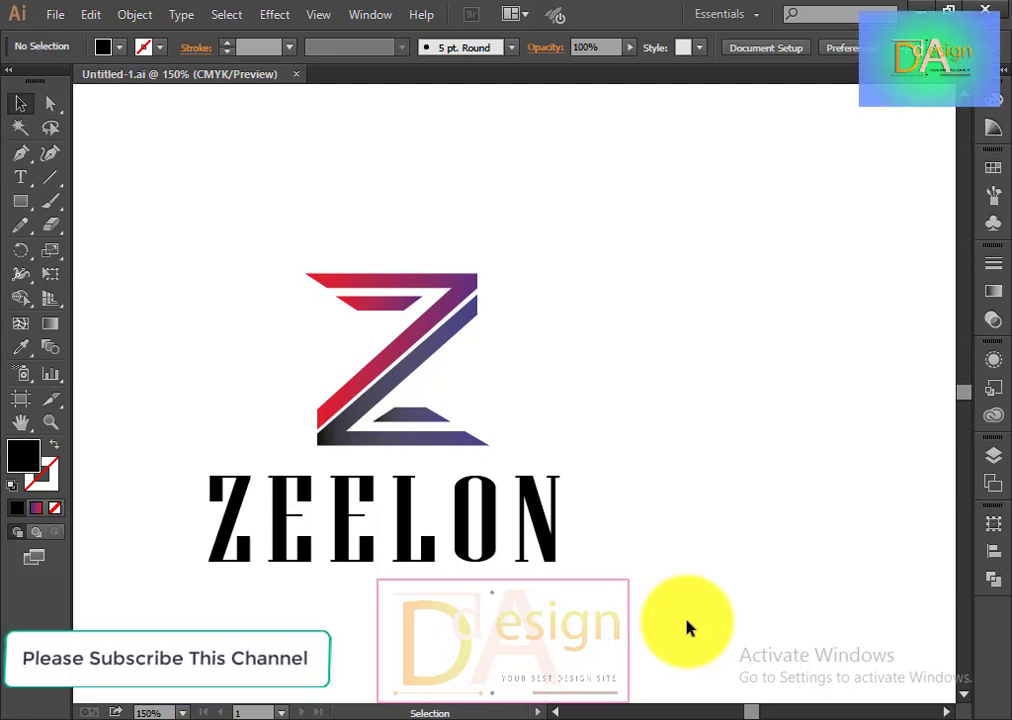
Convert the ZEELON text to outlines and ungroup the letters.
{"action": "left_click", "coordinate": [294, 540]}
{"action": "right_click", "coordinate": [540, 527]}
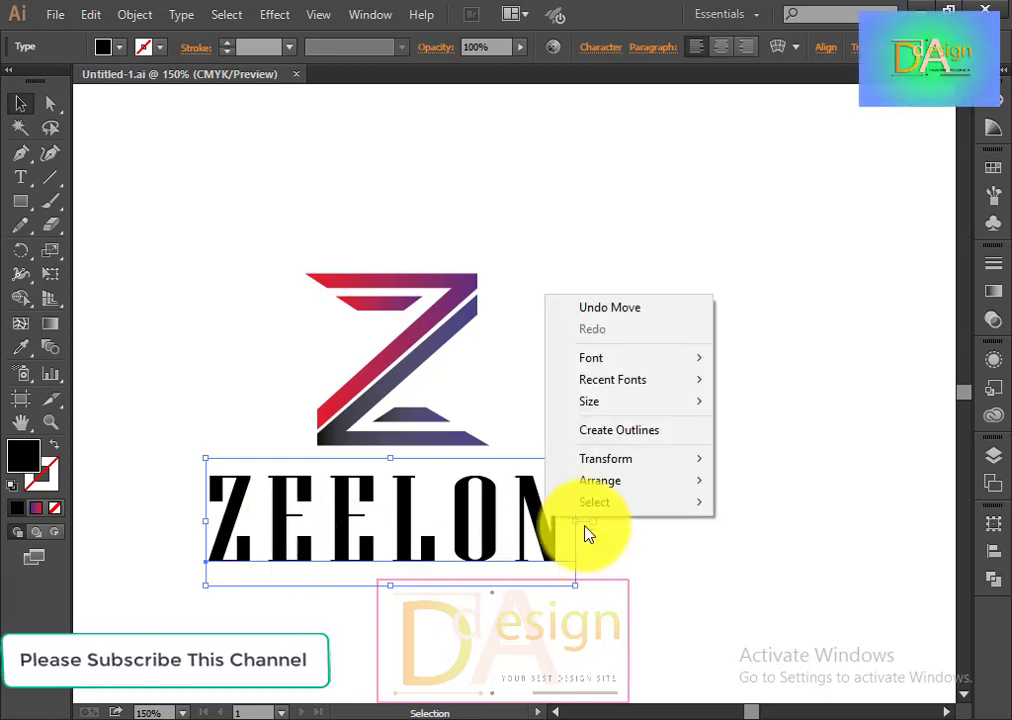
{"action": "left_click", "coordinate": [625, 430]}
{"action": "left_click", "coordinate": [650, 546]}
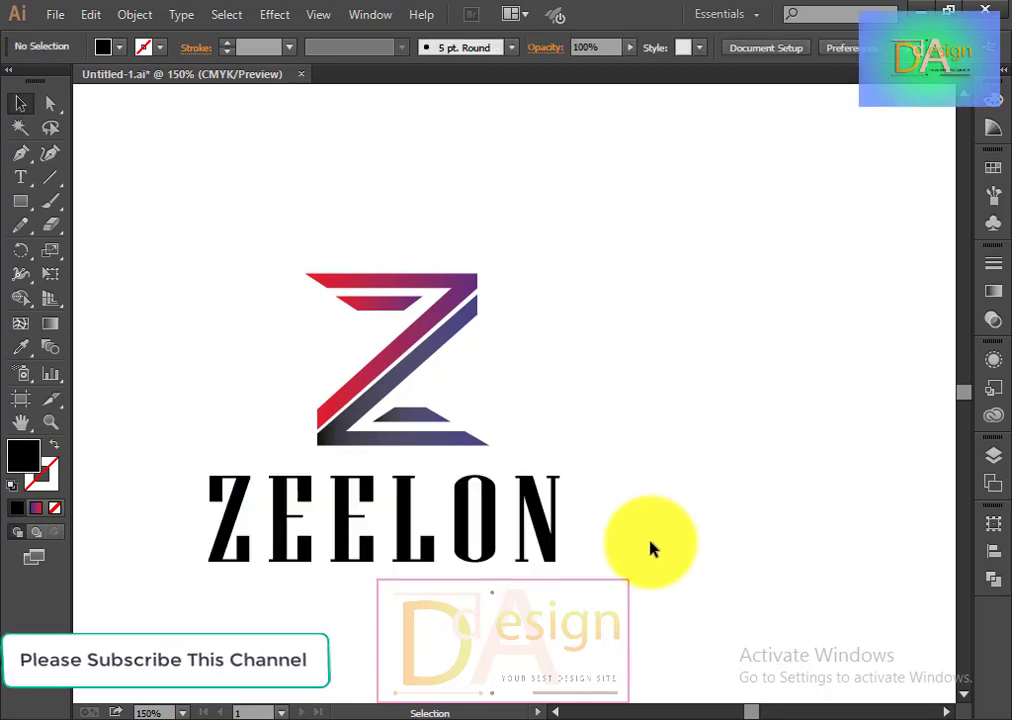
{"action": "left_click", "coordinate": [352, 517]}
{"action": "right_click", "coordinate": [352, 517]}
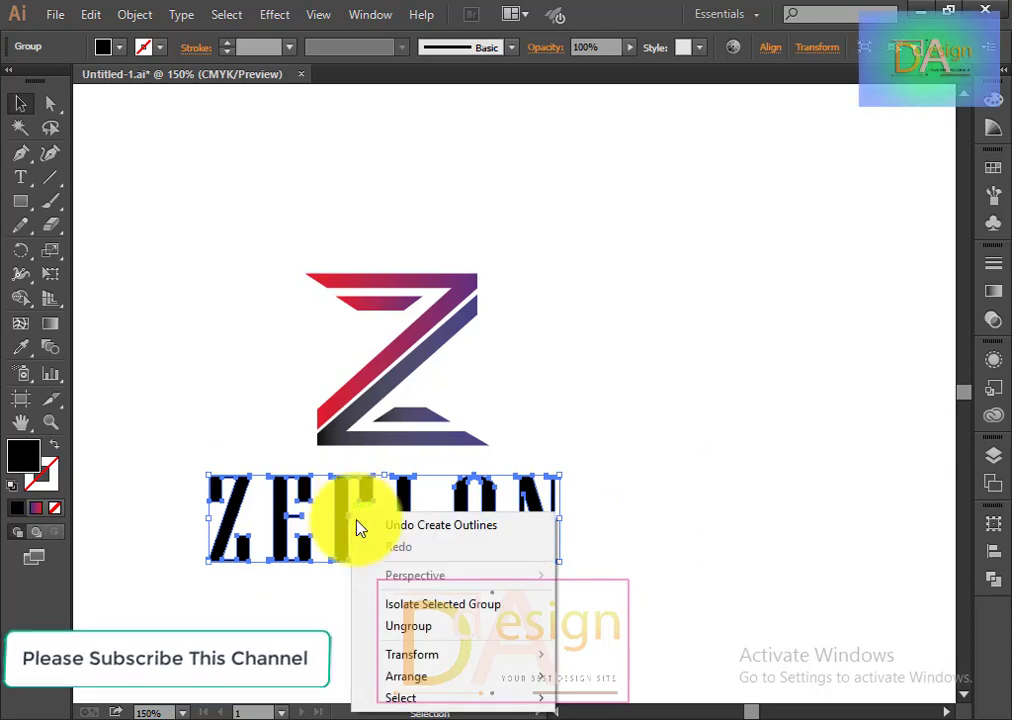
{"action": "left_click", "coordinate": [415, 626]}
{"action": "left_click", "coordinate": [609, 596]}
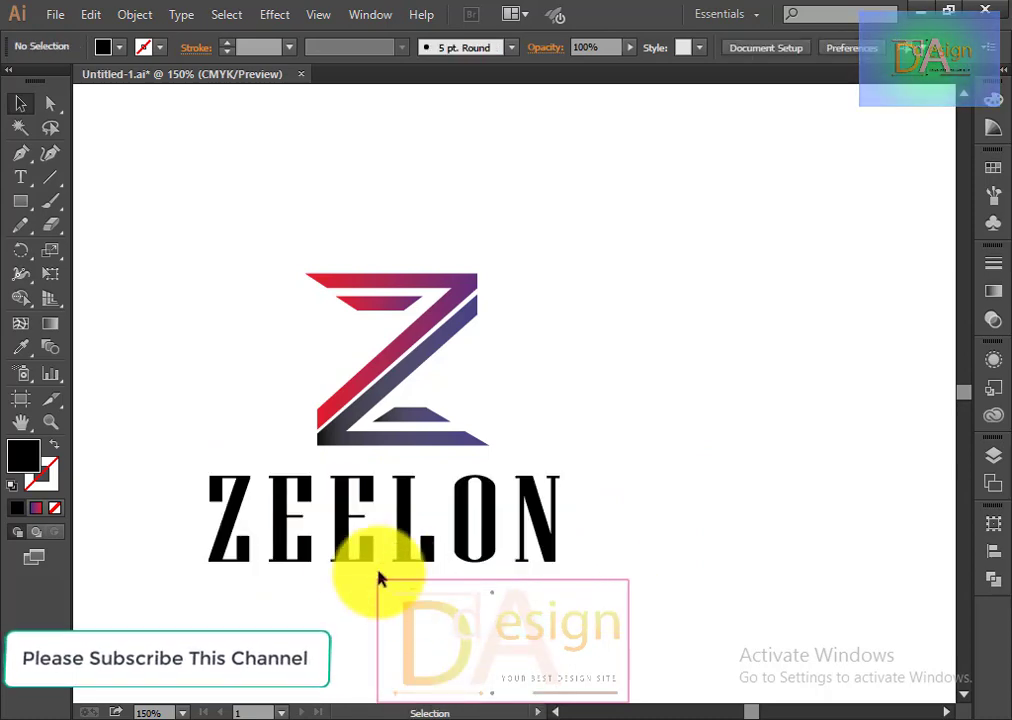
Eyedropper the Z's gradient onto the E and L letters.
{"action": "left_click", "coordinate": [343, 542]}
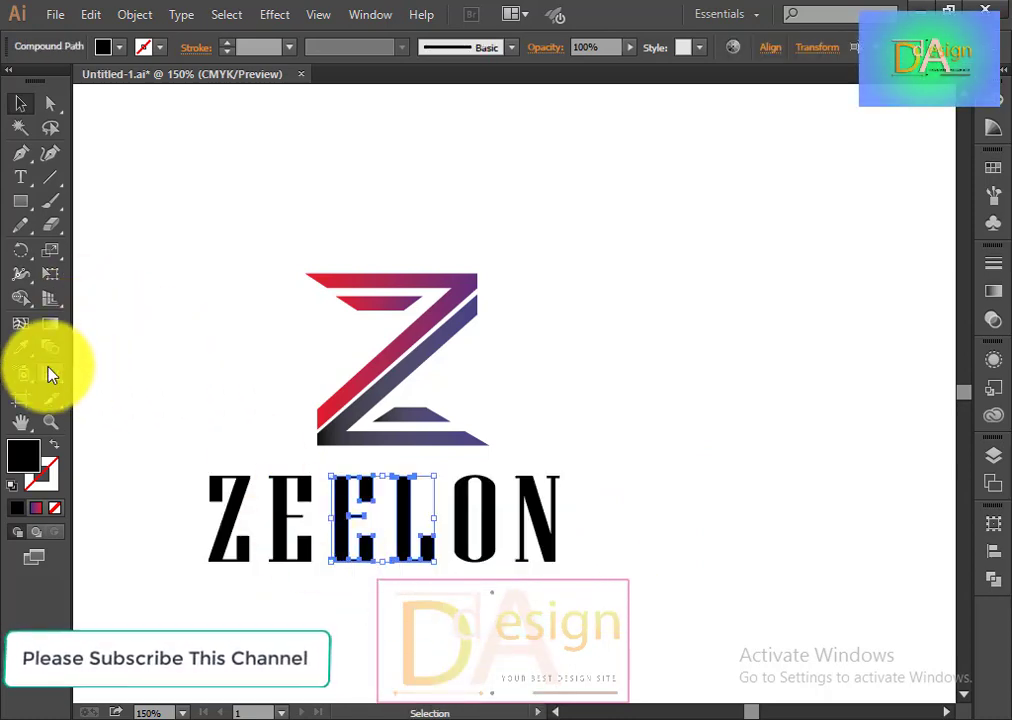
{"action": "left_click", "coordinate": [21, 348]}
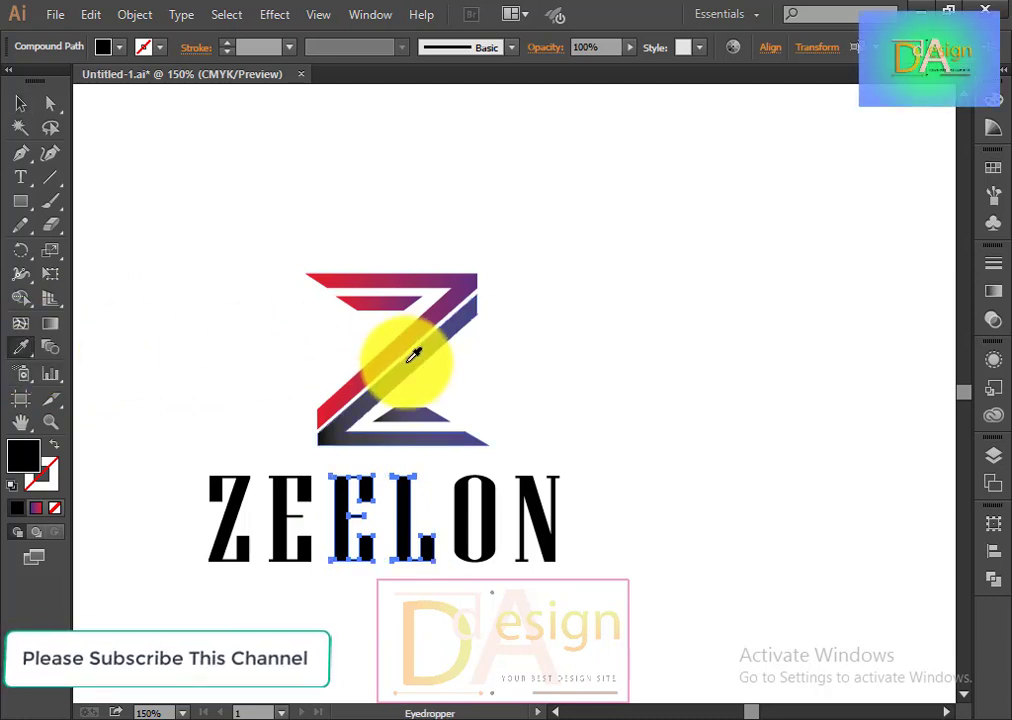
{"action": "left_click", "coordinate": [403, 341]}
{"action": "left_click", "coordinate": [21, 103]}
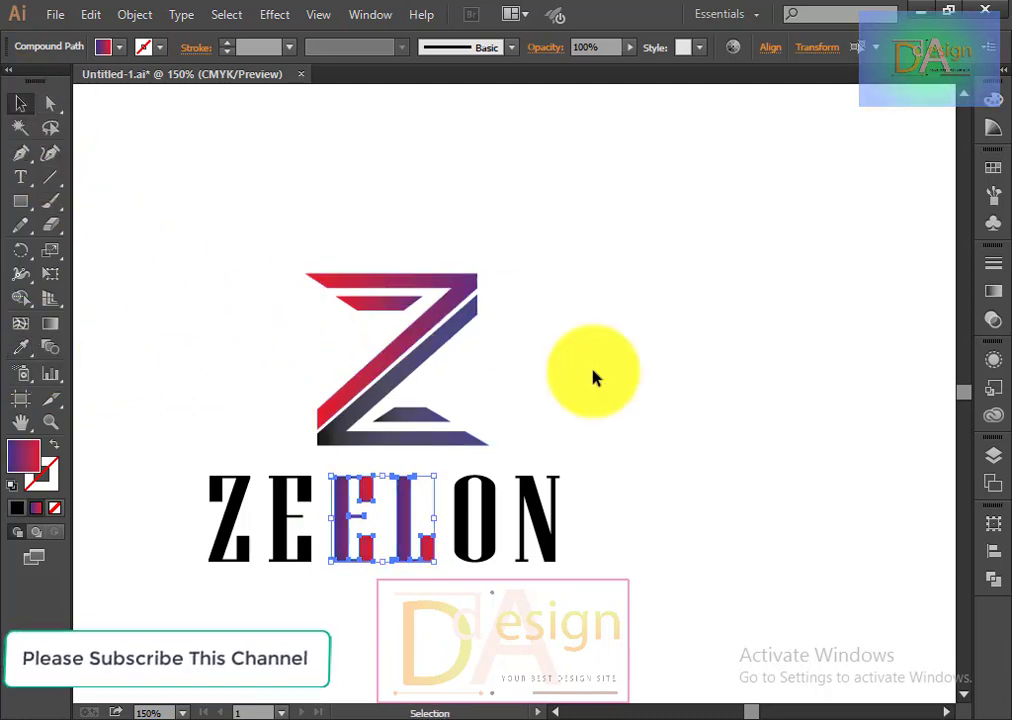
{"action": "left_click", "coordinate": [585, 460]}
Group the ZE and ON letters and apply the Z's gradient to them.
{"action": "left_click_drag", "start_coordinate": [512, 553], "coordinate": [484, 545]}
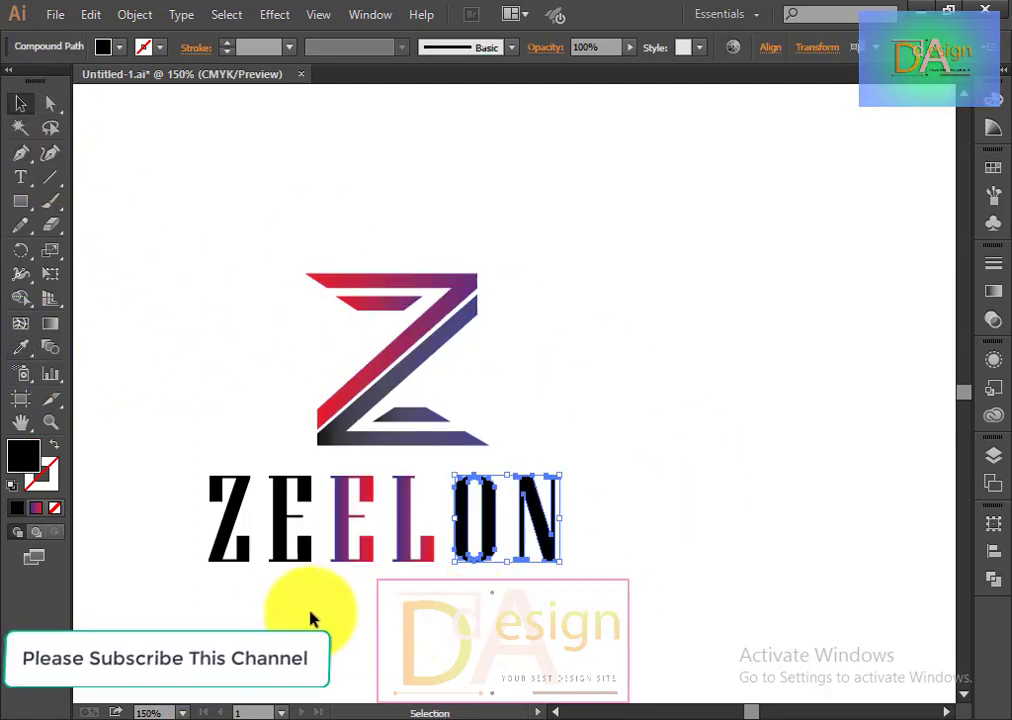
{"action": "left_click_drag", "start_coordinate": [304, 594], "coordinate": [200, 535]}
{"action": "key", "text": "ctrl+g"}
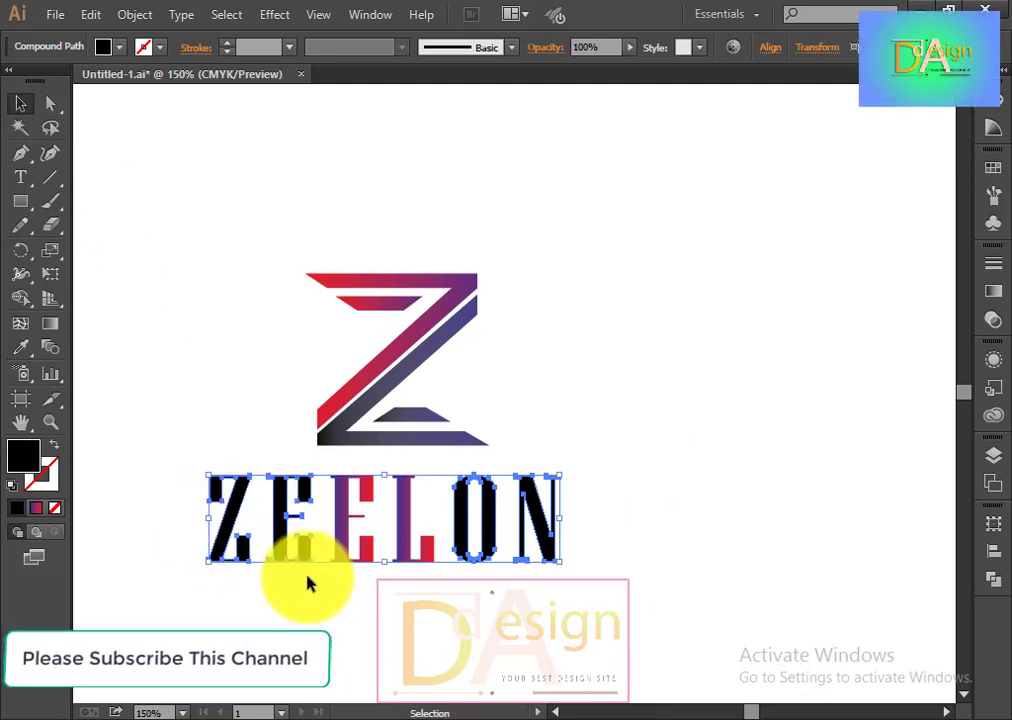
{"action": "key", "text": "a"}
{"action": "key", "text": "v"}
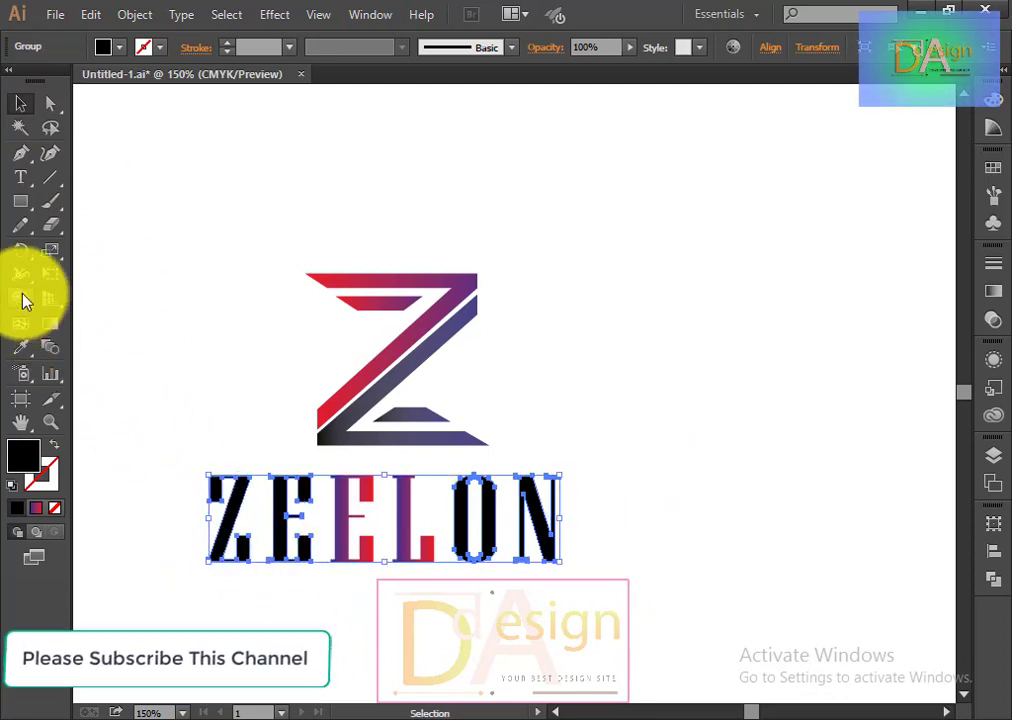
{"action": "left_click", "coordinate": [21, 347]}
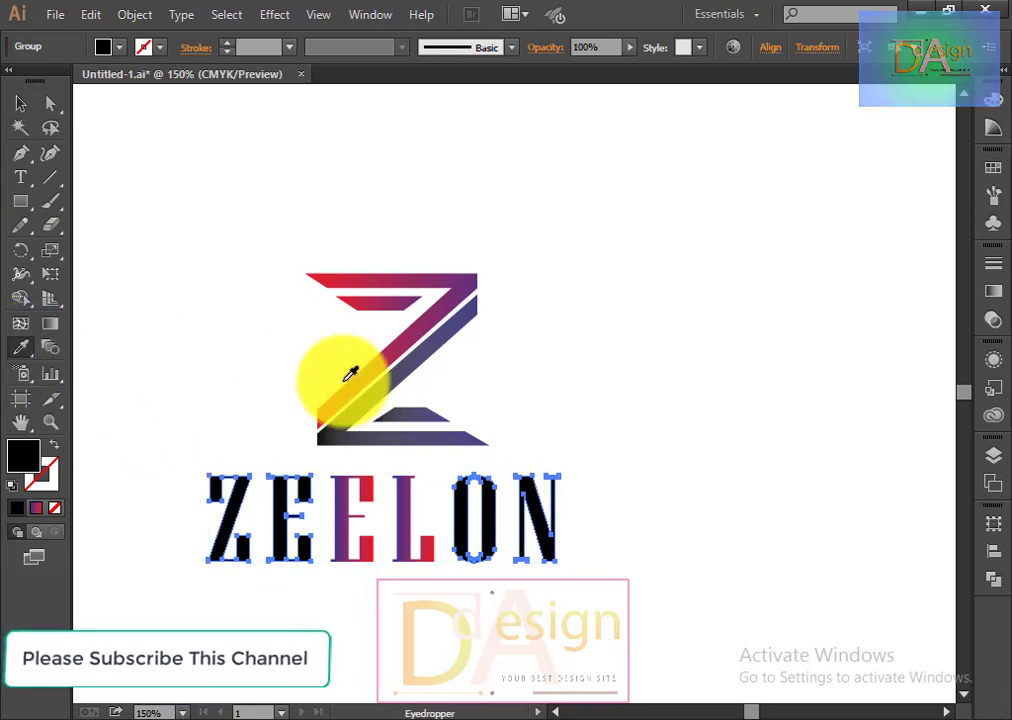
{"action": "left_click", "coordinate": [388, 383]}
{"action": "left_click", "coordinate": [21, 103]}
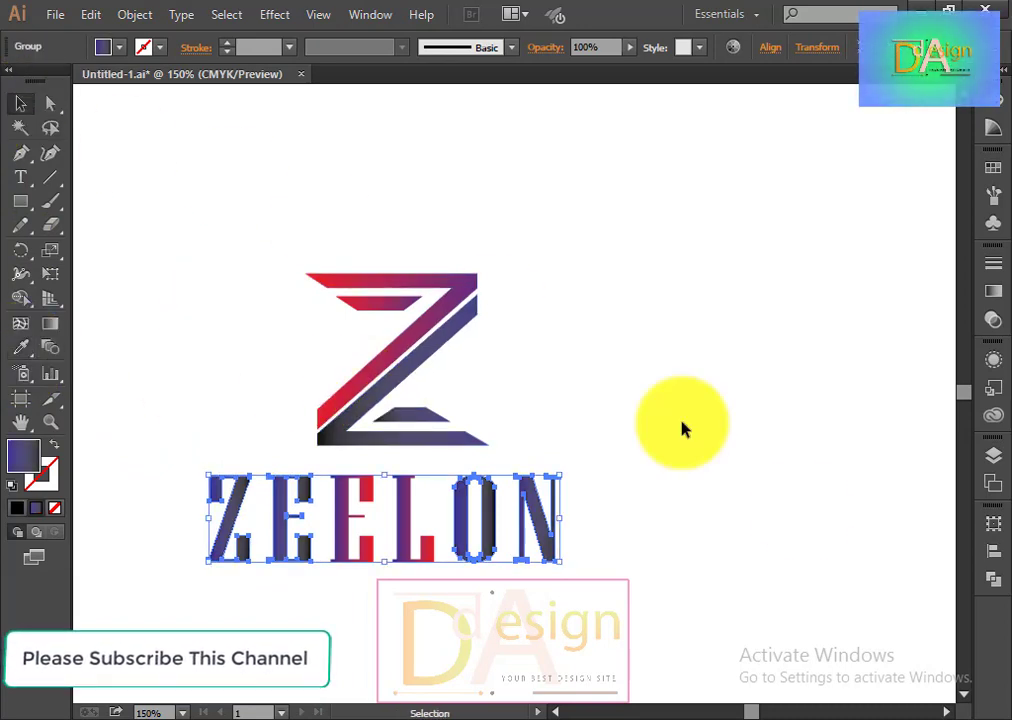
{"action": "left_click", "coordinate": [784, 525]}
Run the gradient vertically from top to bottom across the ZEELON lettering.
{"action": "left_click", "coordinate": [528, 530]}
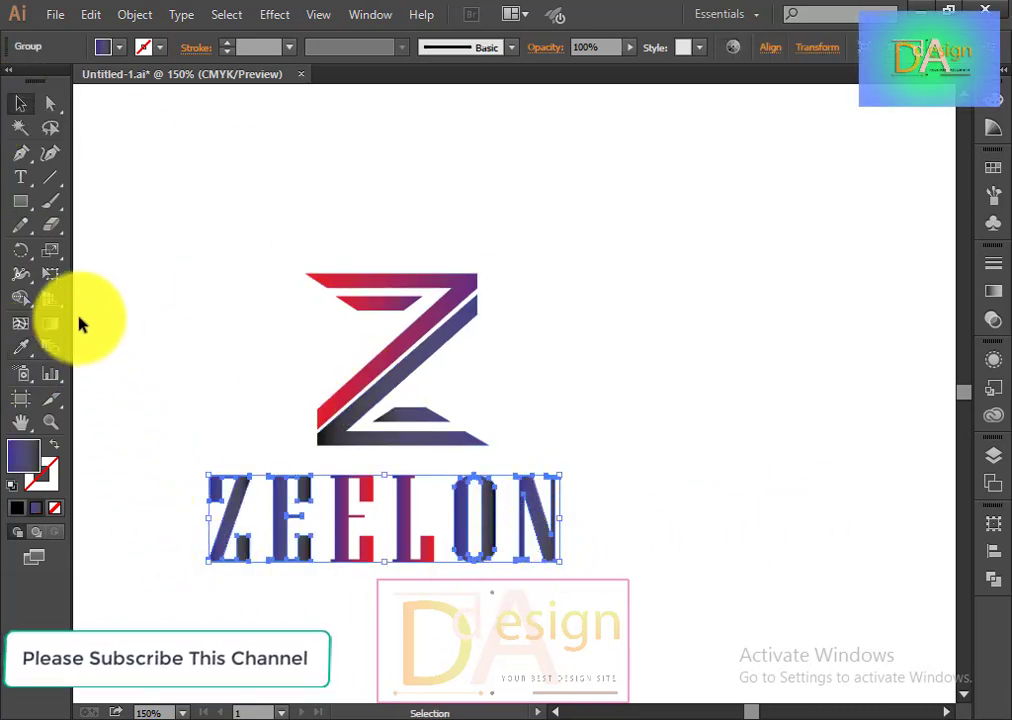
{"action": "left_click", "coordinate": [50, 323]}
{"action": "left_click_drag", "start_coordinate": [505, 415], "coordinate": [493, 598]}
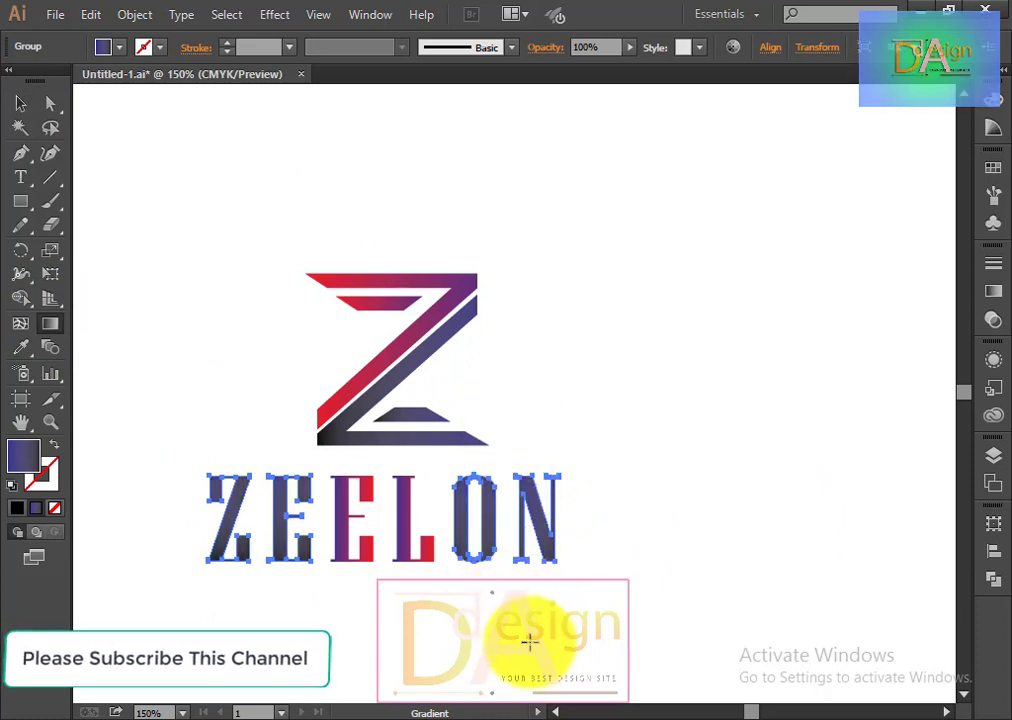
{"action": "left_click_drag", "start_coordinate": [532, 640], "coordinate": [520, 445]}
{"action": "left_click_drag", "start_coordinate": [529, 397], "coordinate": [519, 582]}
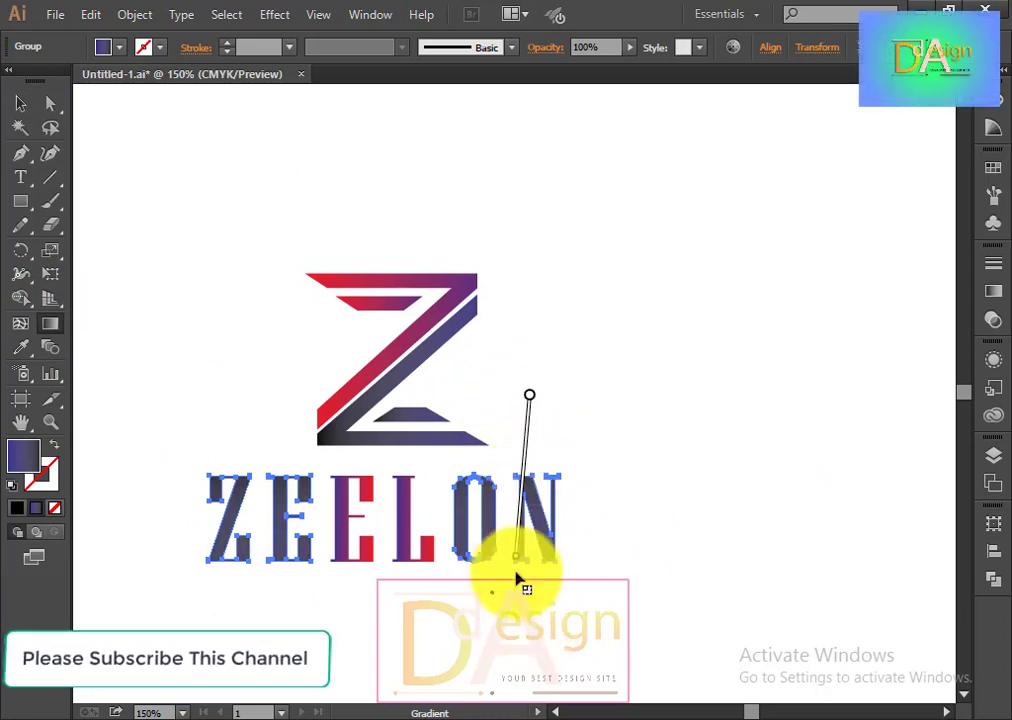
{"action": "mouse_move", "coordinate": [546, 312]}
{"action": "left_mouse_down"}
{"action": "mouse_move", "coordinate": [530, 578]}
{"action": "mouse_move", "coordinate": [520, 590]}
{"action": "left_mouse_up"}
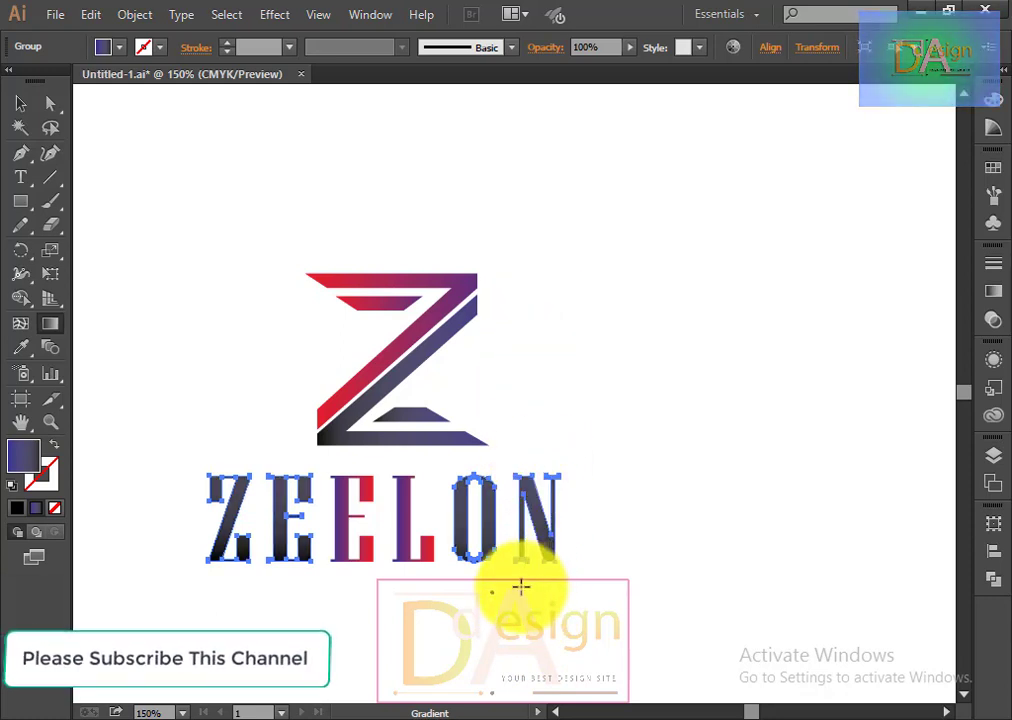
{"action": "left_click_drag", "start_coordinate": [532, 401], "coordinate": [533, 614]}
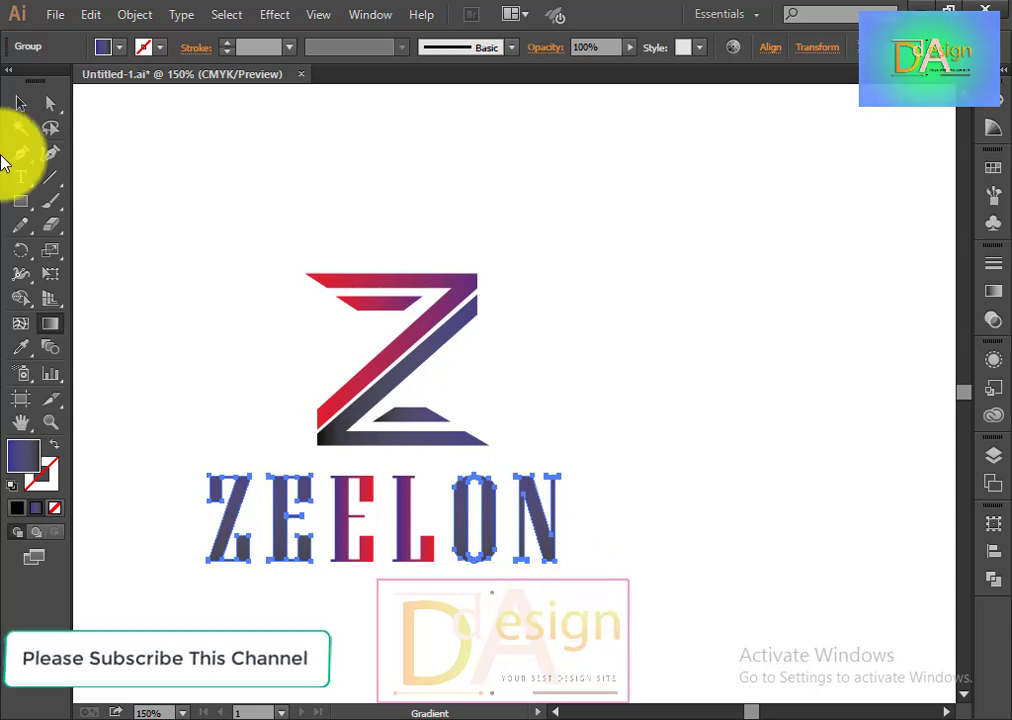
{"action": "left_click", "coordinate": [20, 103]}
{"action": "left_click", "coordinate": [659, 383]}
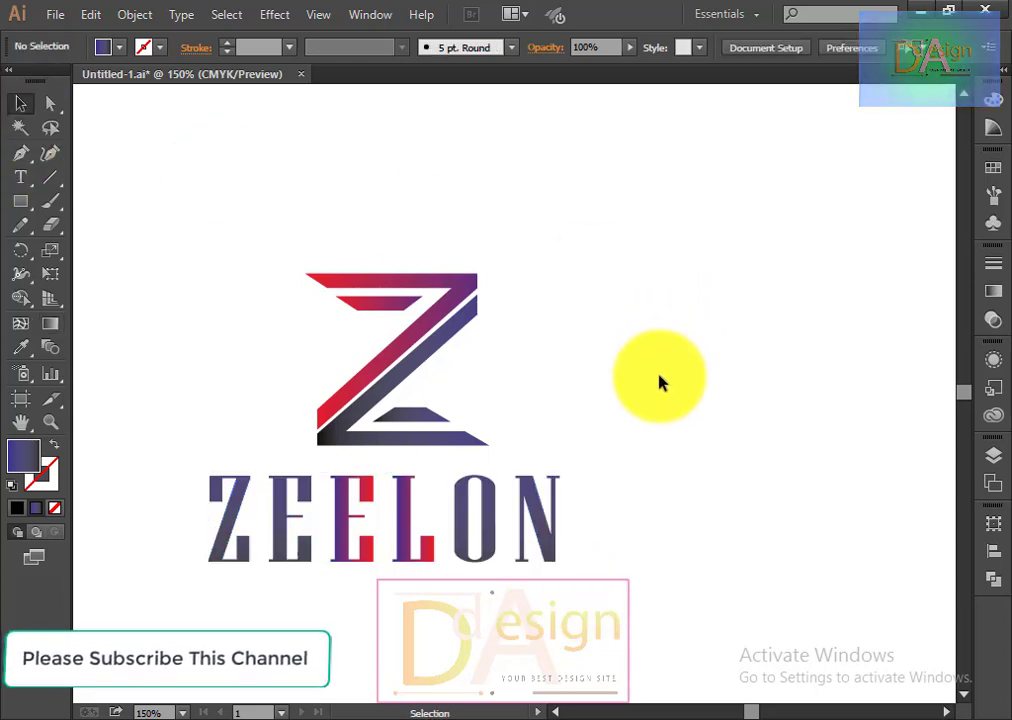
Give the E and L letters their own vertical red-toned gradient.
{"action": "left_click", "coordinate": [400, 515]}
{"action": "key", "text": "a"}
{"action": "left_click_drag", "start_coordinate": [429, 600], "coordinate": [332, 533]}
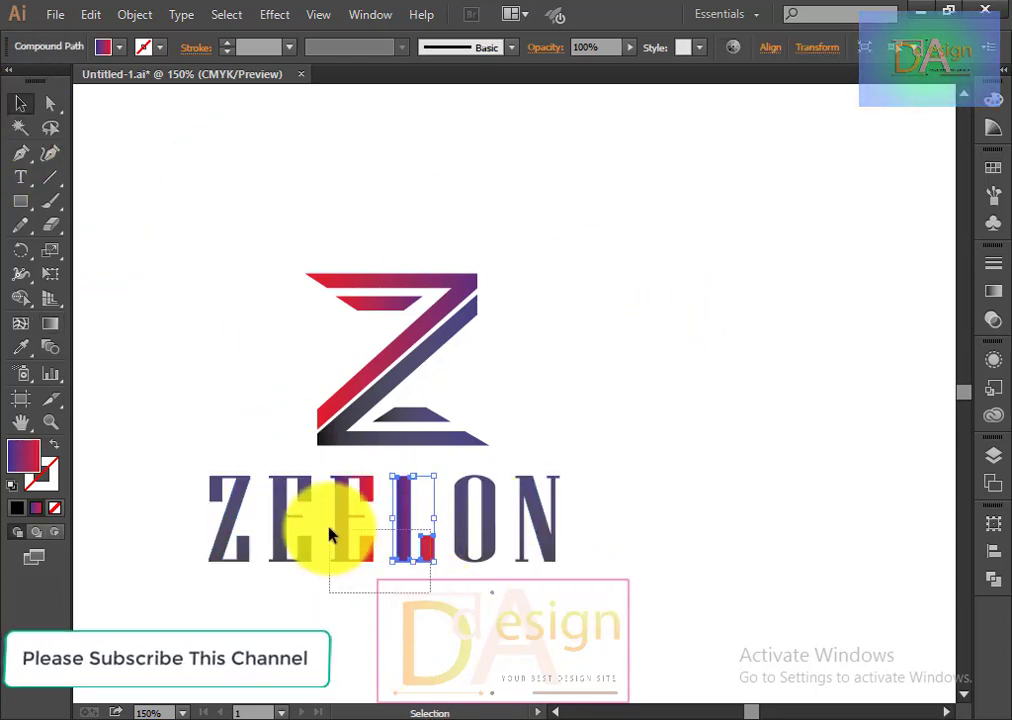
{"action": "key", "text": "v"}
{"action": "left_click", "coordinate": [410, 540]}
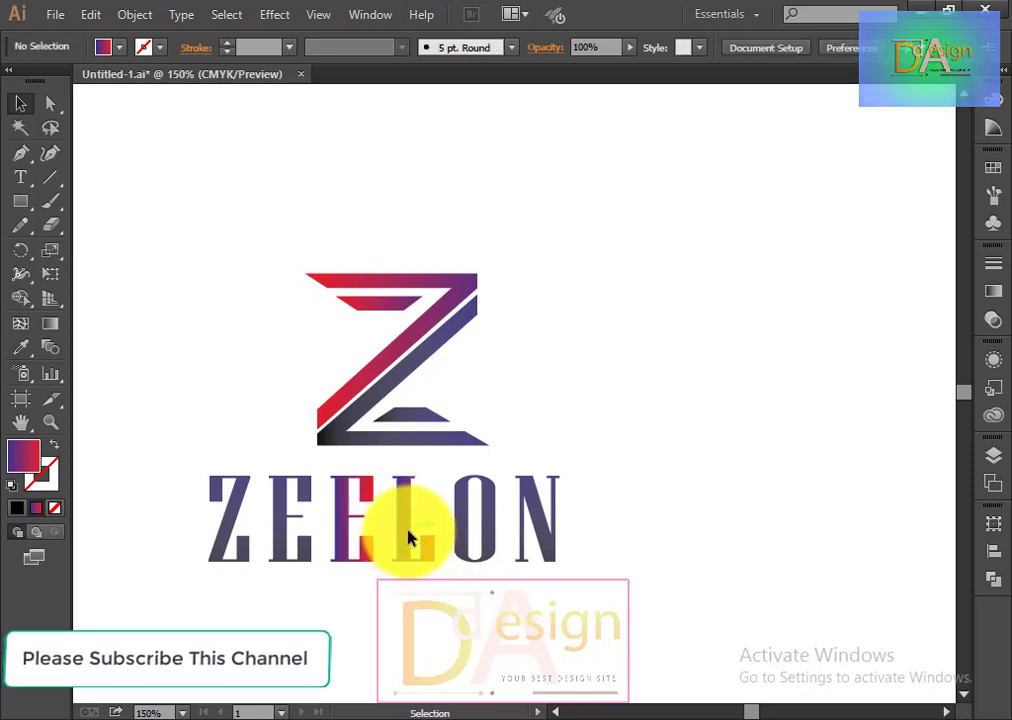
{"action": "left_click", "coordinate": [400, 520]}
{"action": "left_click", "coordinate": [50, 323]}
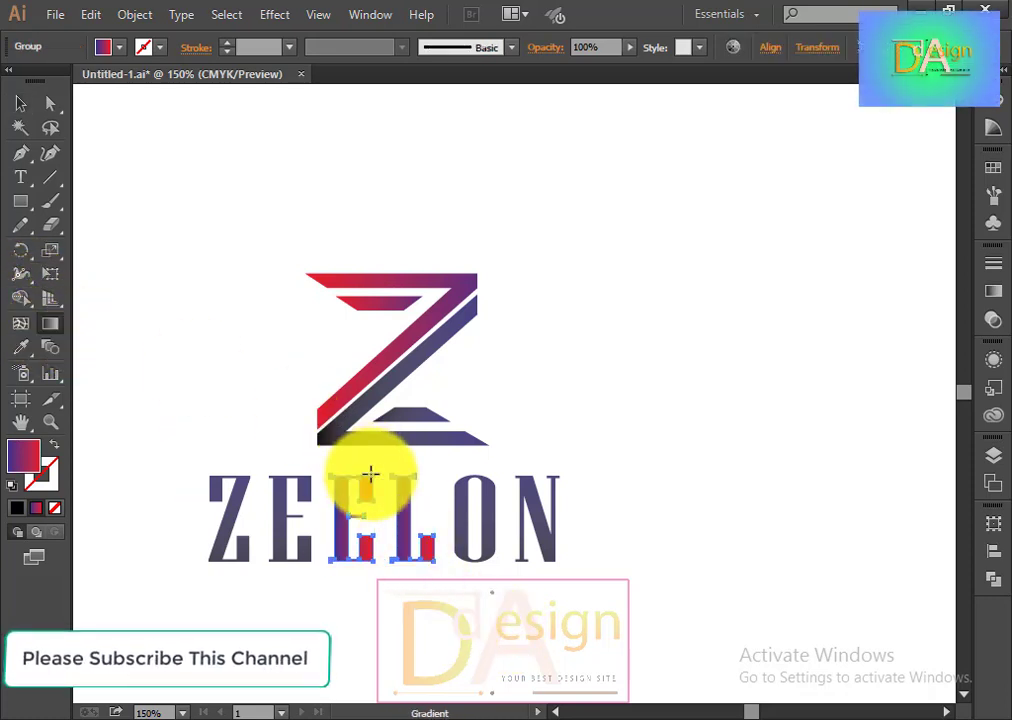
{"action": "left_click_drag", "start_coordinate": [366, 455], "coordinate": [380, 543]}
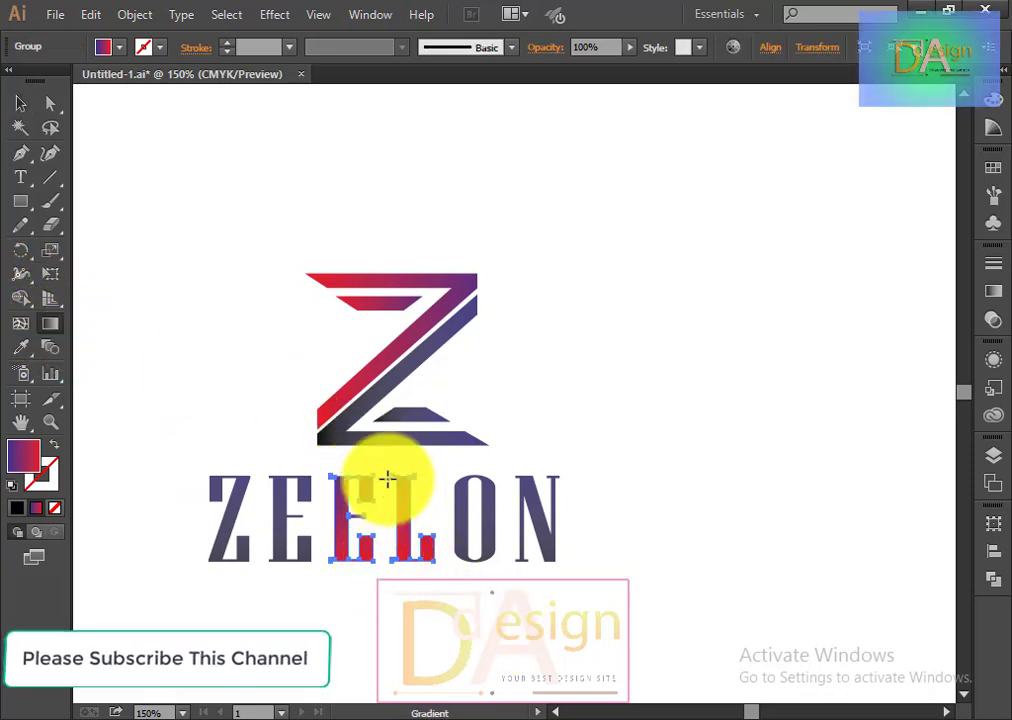
{"action": "mouse_move", "coordinate": [385, 471]}
{"action": "left_mouse_down"}
{"action": "mouse_move", "coordinate": [381, 604]}
{"action": "mouse_move", "coordinate": [390, 606]}
{"action": "mouse_move", "coordinate": [389, 463]}
{"action": "mouse_move", "coordinate": [394, 638]}
{"action": "left_mouse_up"}
{"action": "left_click", "coordinate": [21, 104]}
{"action": "left_click", "coordinate": [625, 350]}
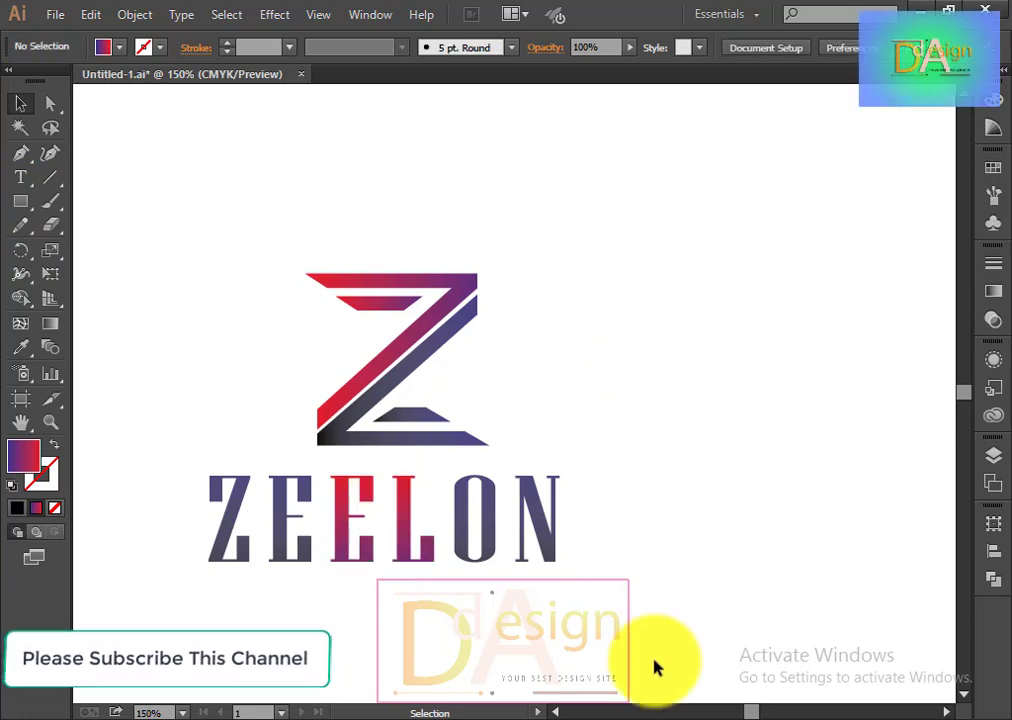
{"action": "mouse_move", "coordinate": [613, 623]}
{"action": "left_mouse_down"}
{"action": "mouse_move", "coordinate": [50, 275]}
{"action": "mouse_move", "coordinate": [290, 280]}
{"action": "left_mouse_up"}
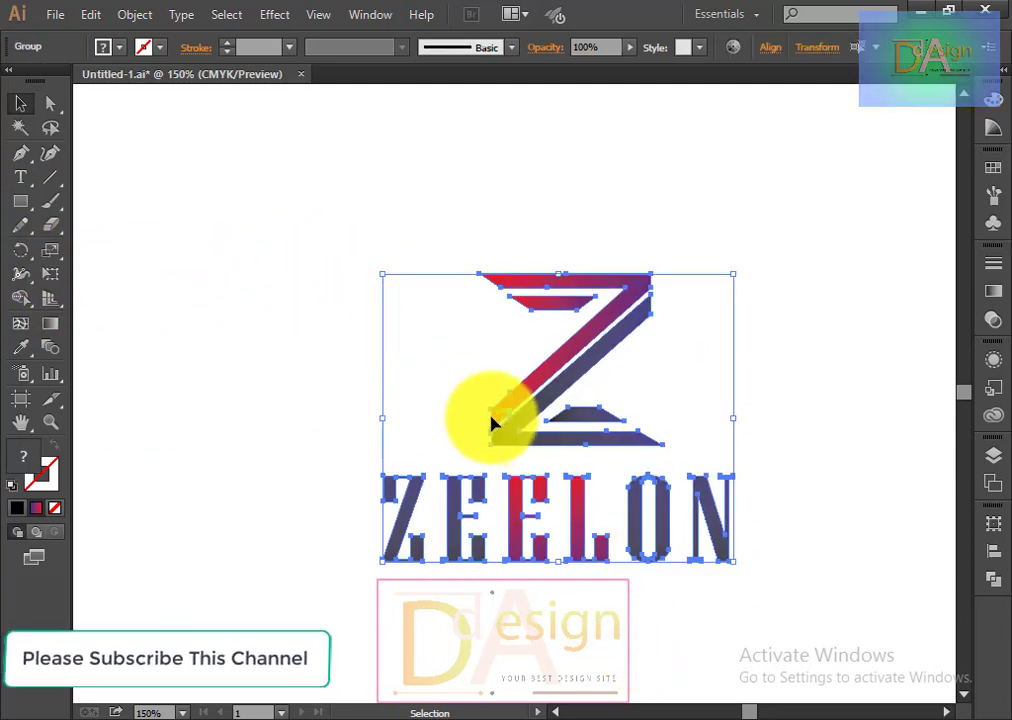
Export the ZEELON logo as a PNG with 300 ppi and a transparent background.
{"action": "key", "text": "ctrl+minus"}
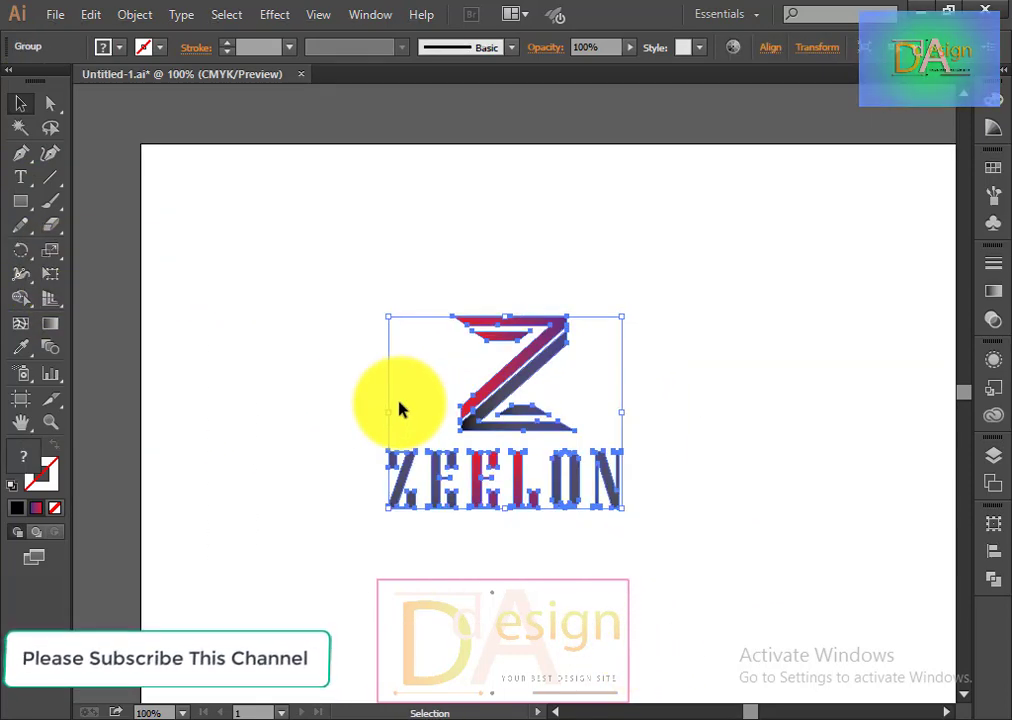
{"action": "left_click", "coordinate": [55, 14]}
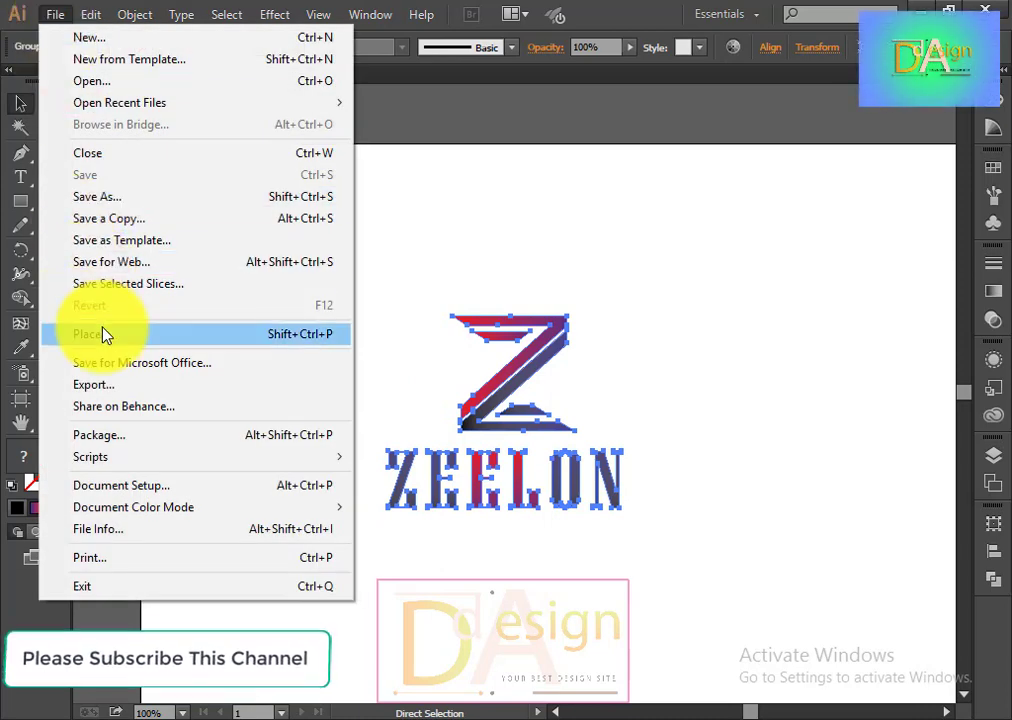
{"action": "left_click", "coordinate": [125, 386]}
{"action": "left_click", "coordinate": [310, 549]}
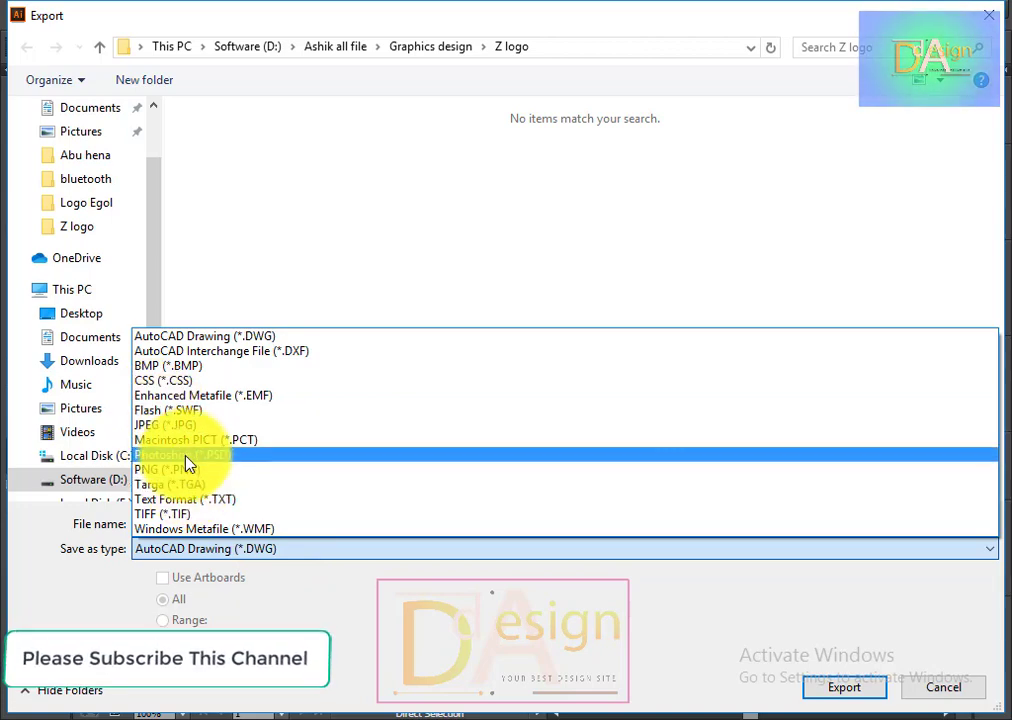
{"action": "left_click", "coordinate": [180, 469]}
{"action": "left_click", "coordinate": [855, 688]}
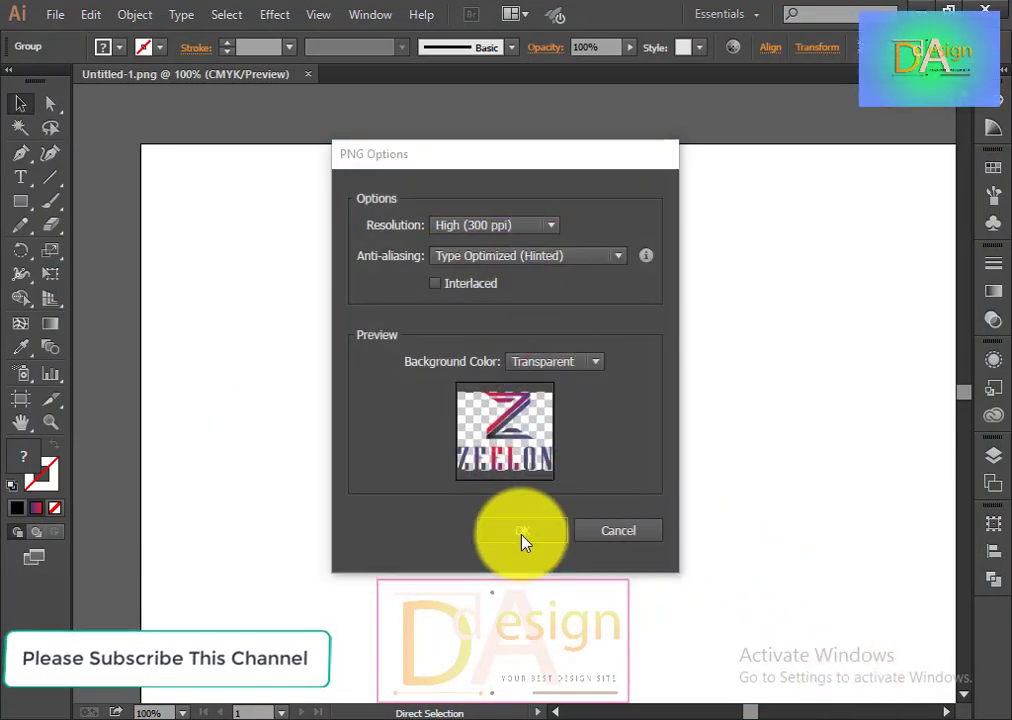
{"action": "left_click", "coordinate": [523, 535]}
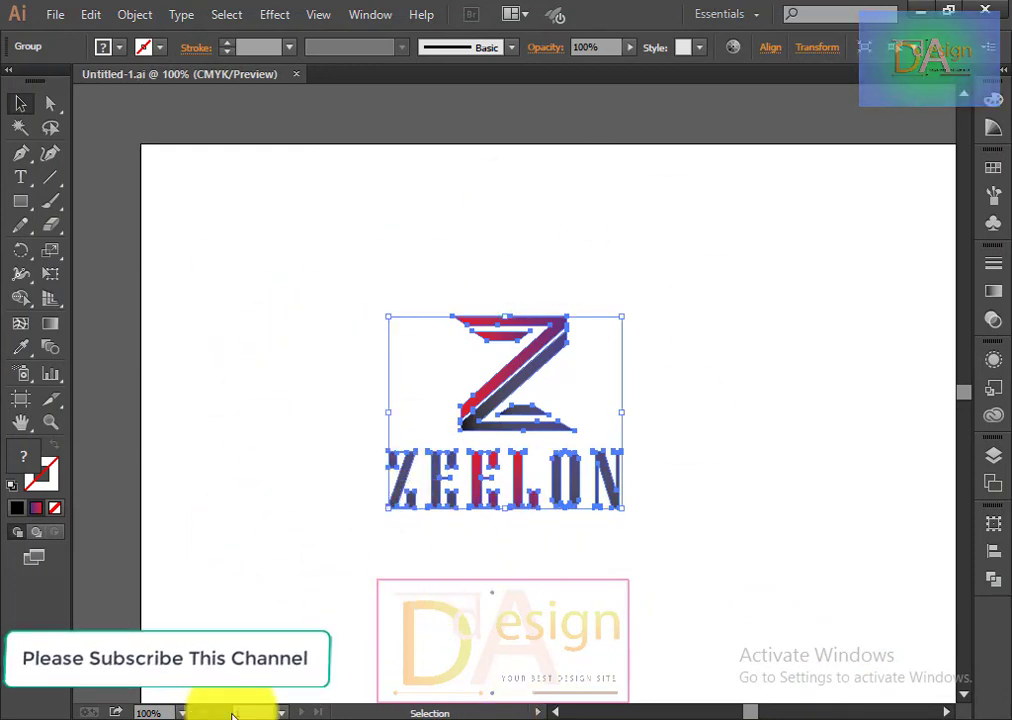
Select the ZEELON logo group and ungroup its pieces.
{"action": "scroll", "coordinate": [688, 570], "scroll_direction": "down", "scroll_amount": 1}
{"action": "scroll", "coordinate": [700, 568], "scroll_direction": "up", "scroll_amount": 1}
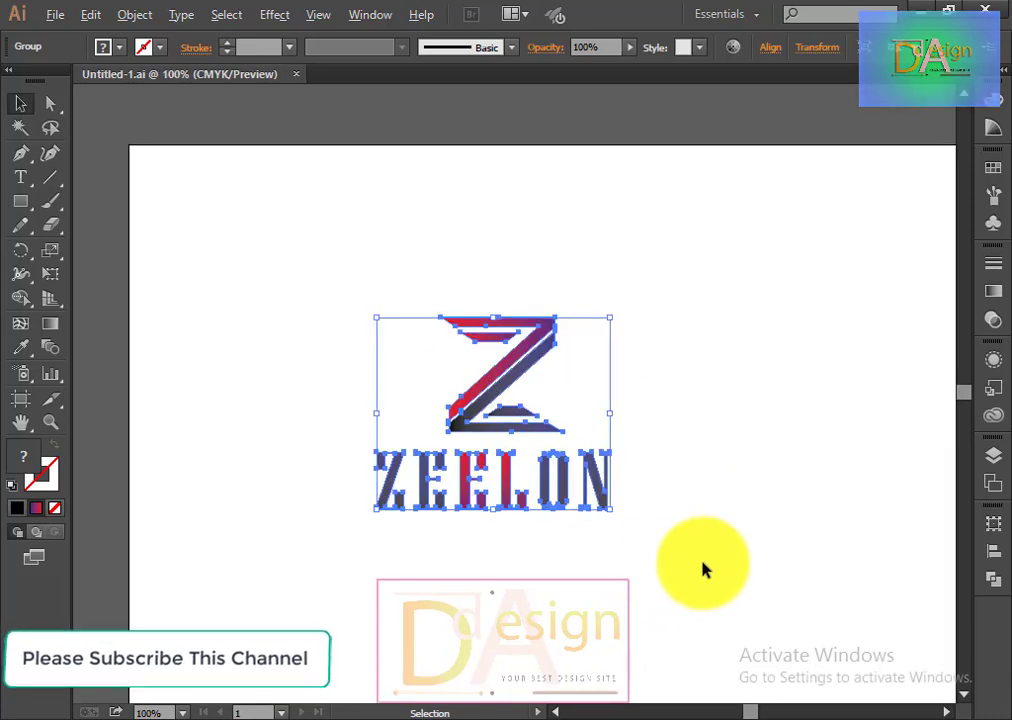
{"action": "scroll", "coordinate": [703, 568], "scroll_direction": "down", "scroll_amount": 1}
{"action": "left_click", "coordinate": [660, 553]}
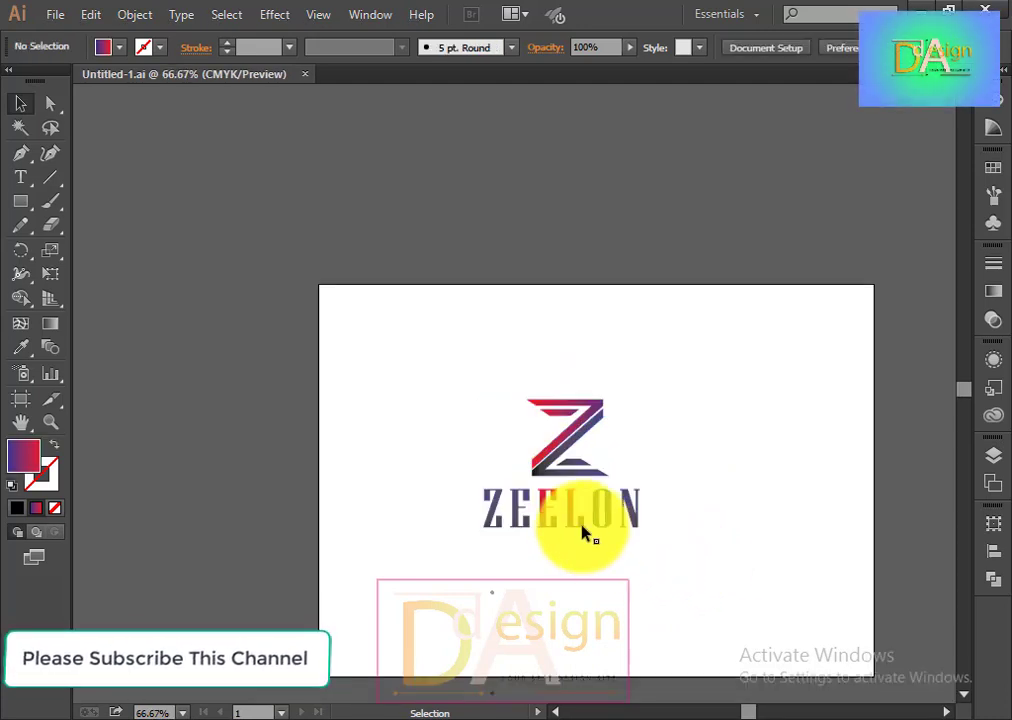
{"action": "left_click_drag", "start_coordinate": [470, 377], "coordinate": [650, 548]}
{"action": "left_click", "coordinate": [606, 514]}
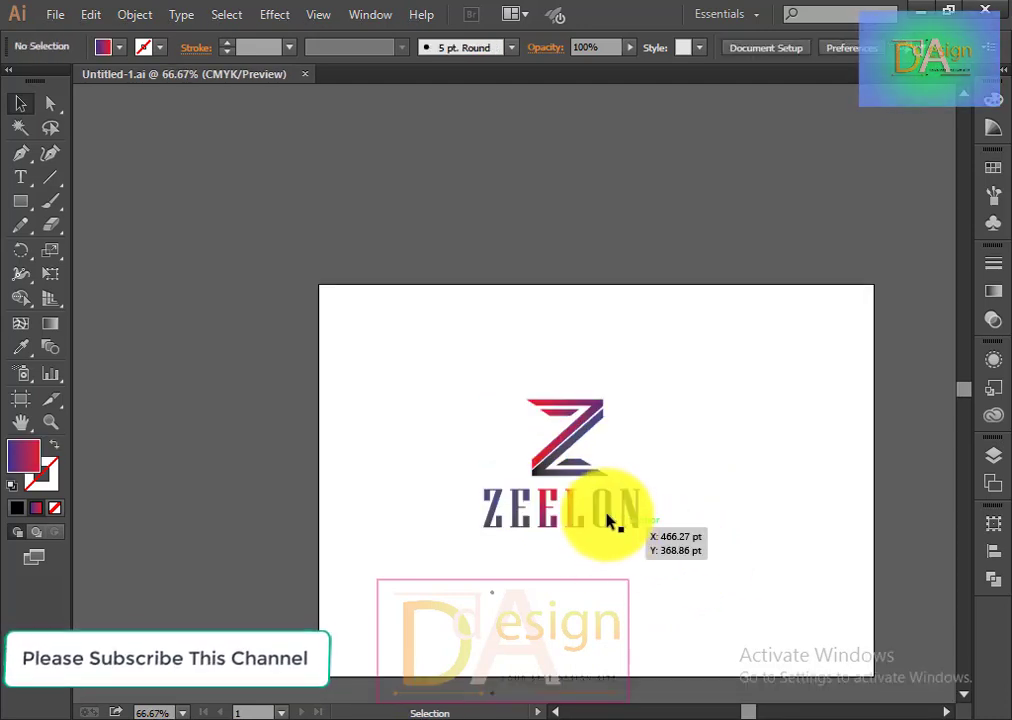
{"action": "left_click", "coordinate": [610, 520]}
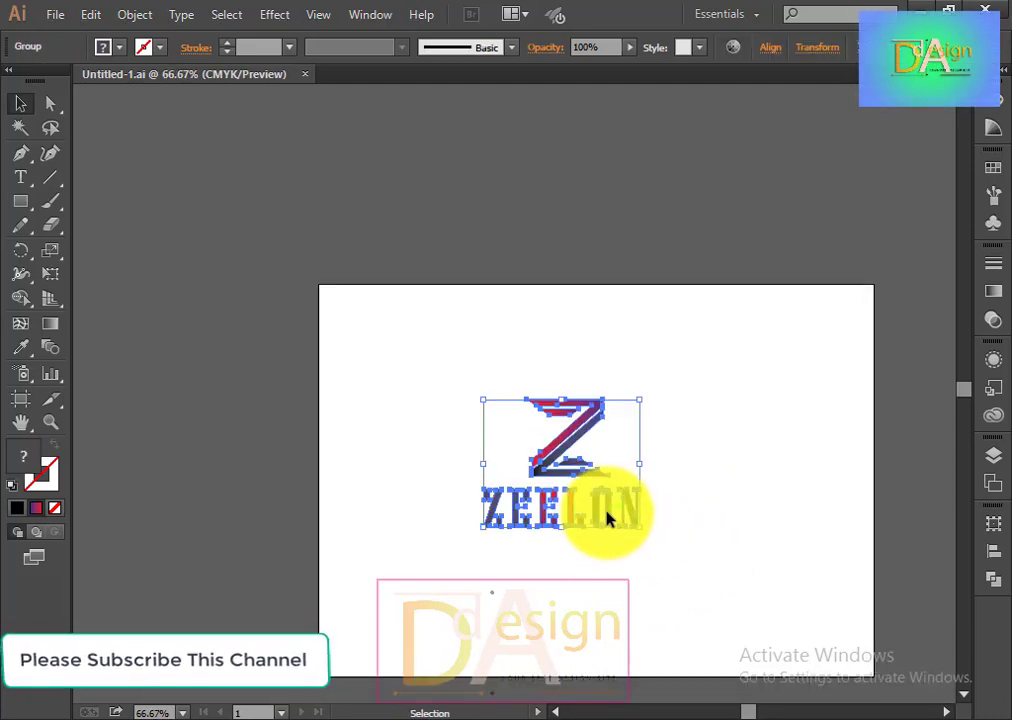
{"action": "left_click", "coordinate": [140, 14]}
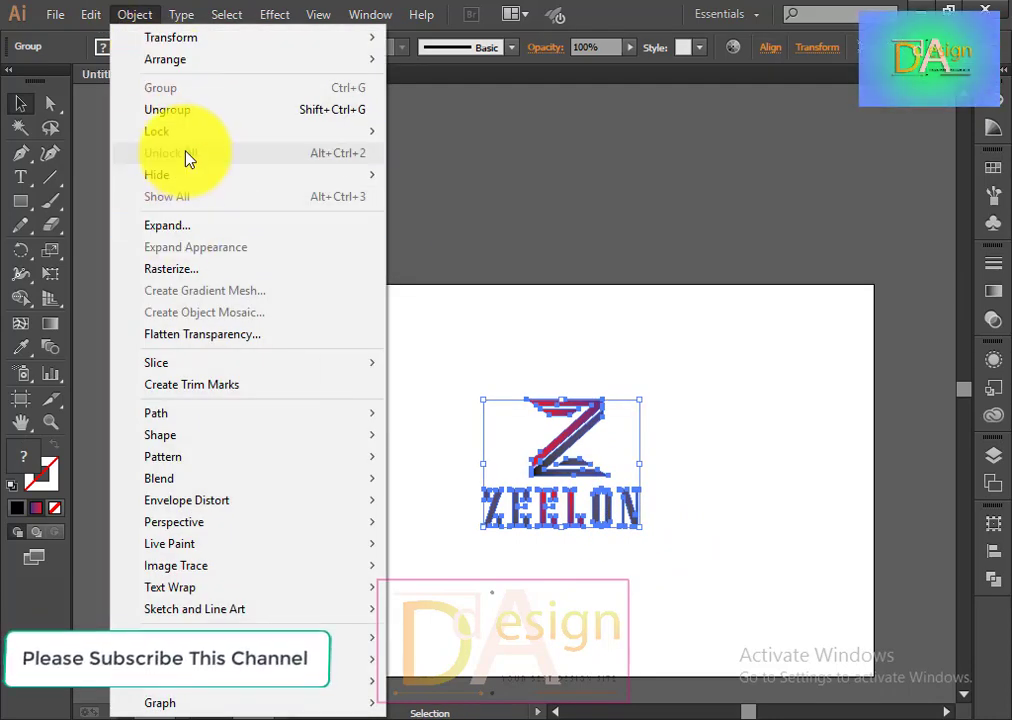
{"action": "left_click", "coordinate": [194, 108]}
Select all the logo parts and align them on their horizontal centres.
{"action": "left_click", "coordinate": [703, 528]}
{"action": "left_click_drag", "start_coordinate": [703, 549], "coordinate": [515, 447]}
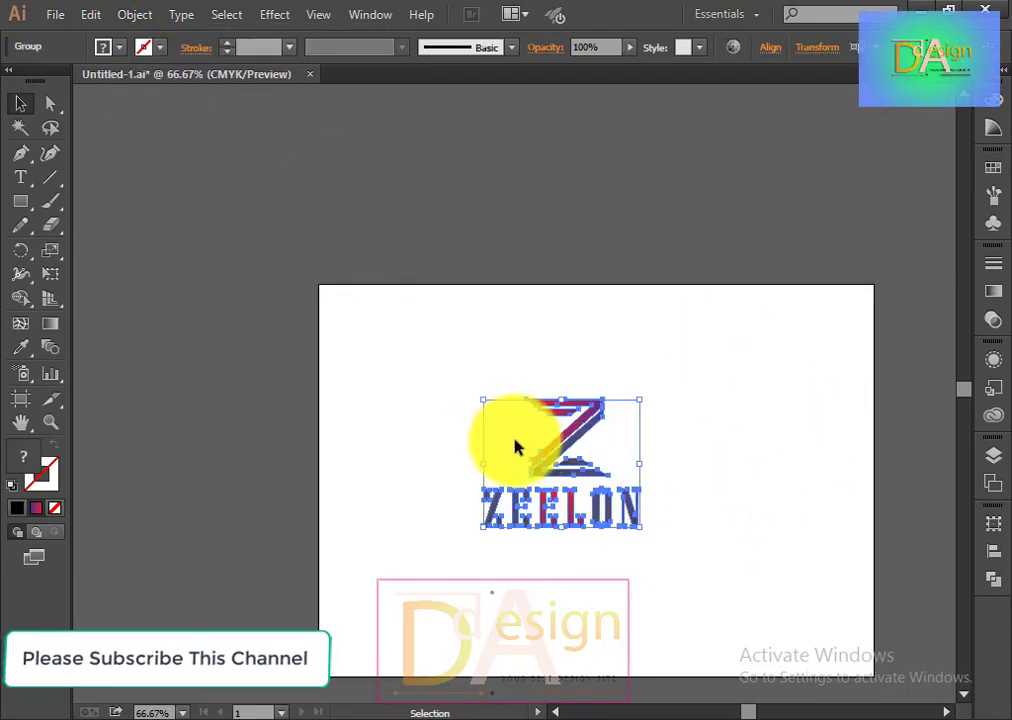
{"action": "left_click", "coordinate": [772, 48]}
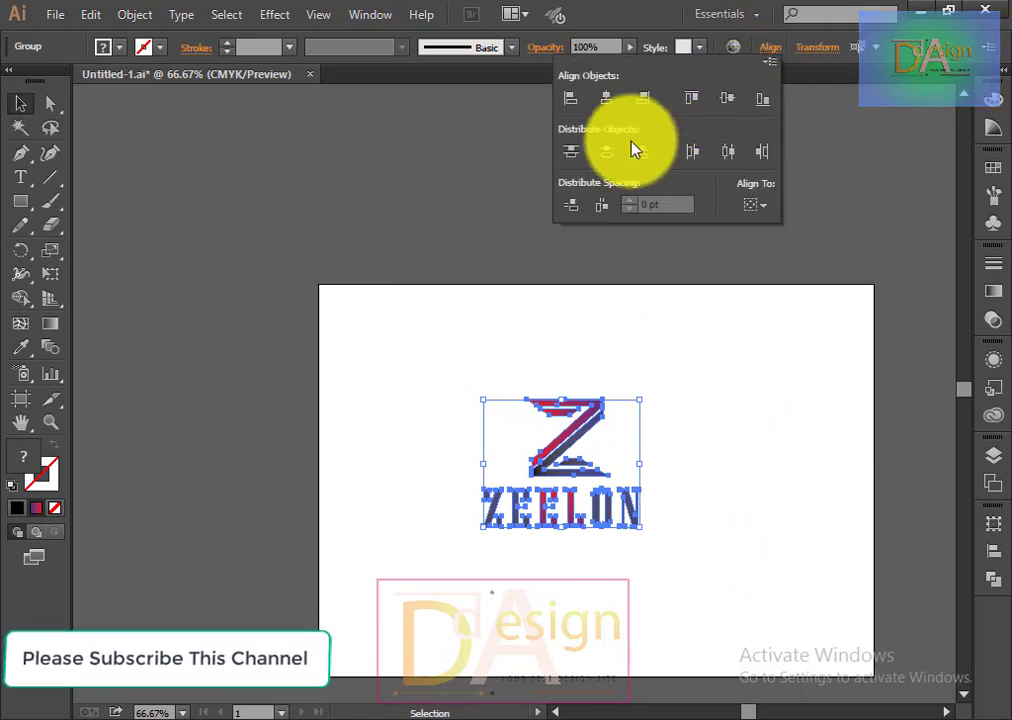
{"action": "left_click", "coordinate": [606, 98]}
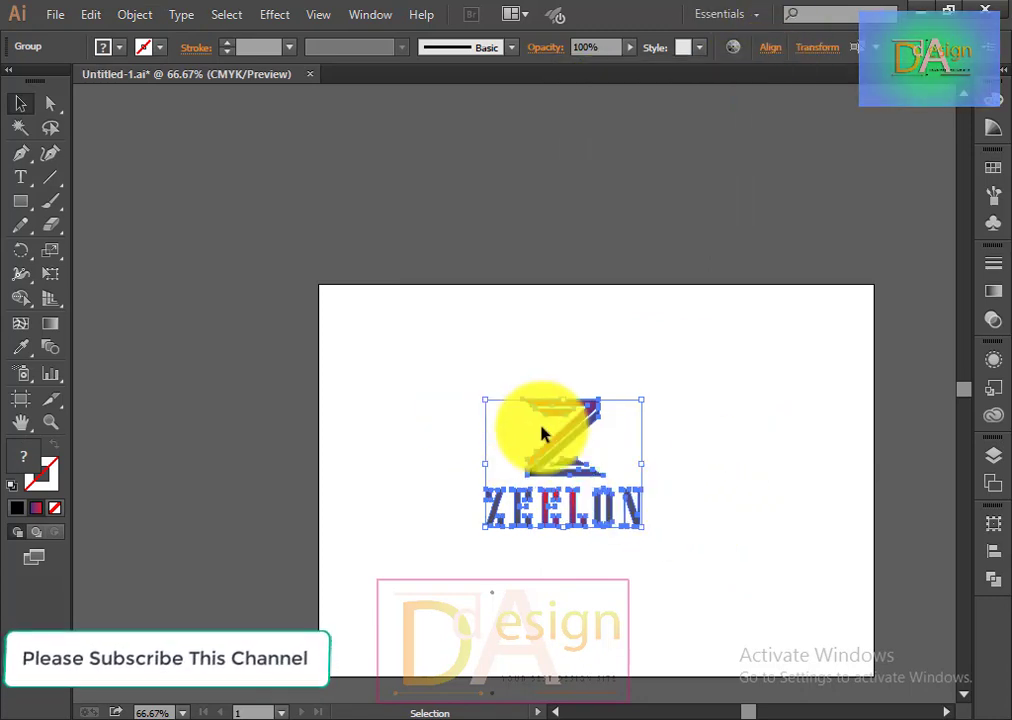
{"action": "key", "text": "a"}
Export the logo as a PNG, replacing the earlier Untitled-1 file, with the default settings.
{"action": "left_click", "coordinate": [56, 13]}
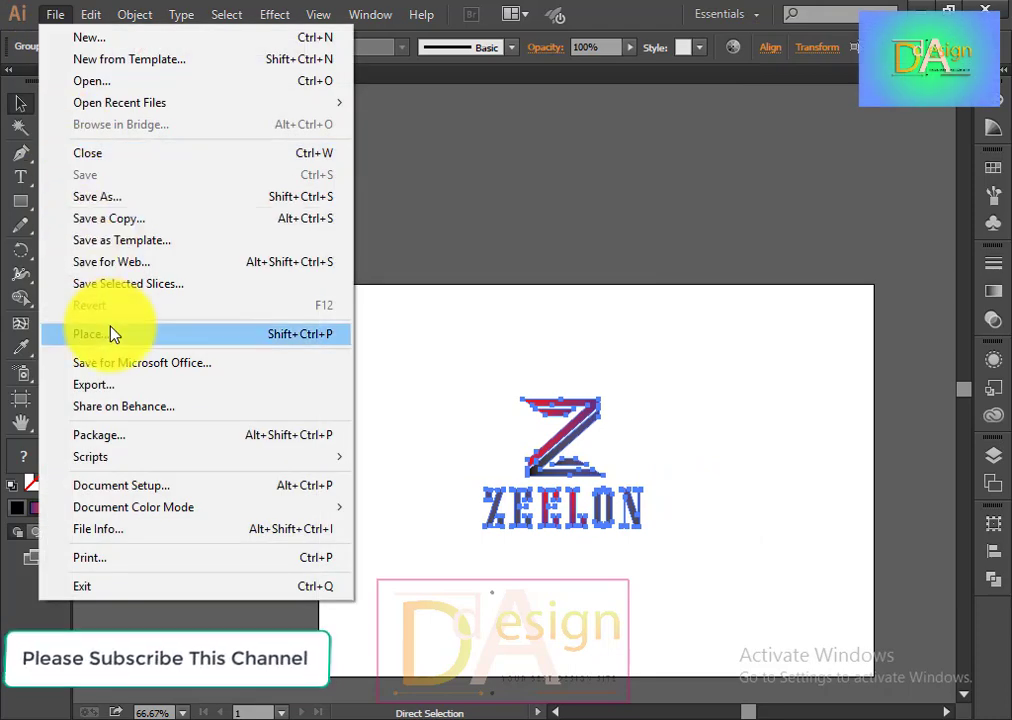
{"action": "left_click", "coordinate": [94, 384]}
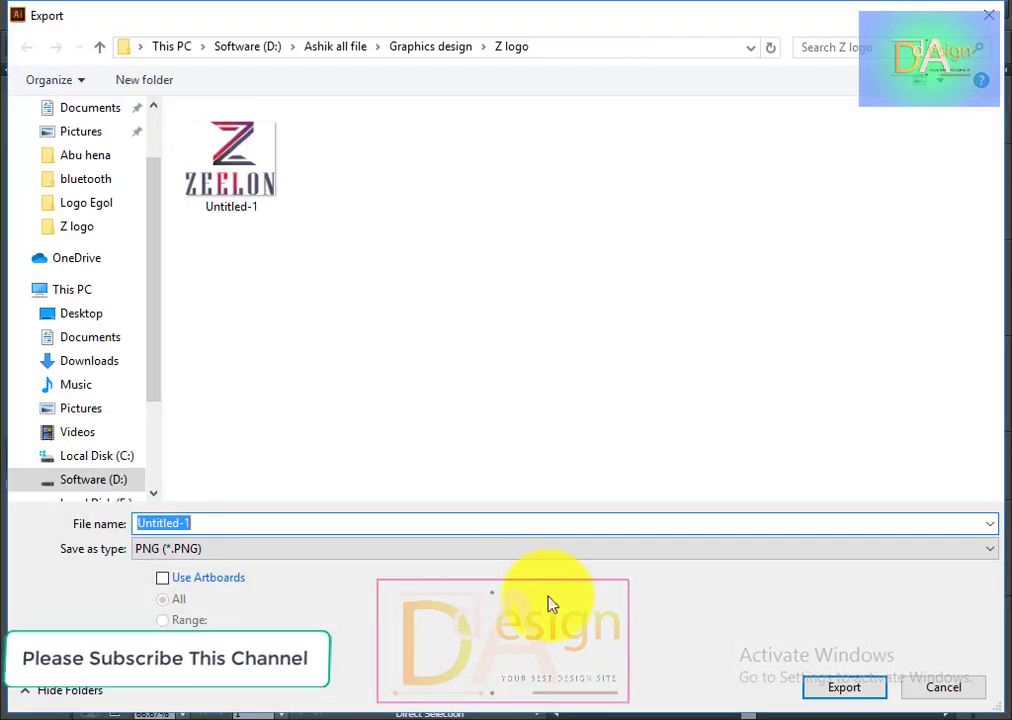
{"action": "left_click", "coordinate": [844, 687]}
{"action": "left_click", "coordinate": [587, 442]}
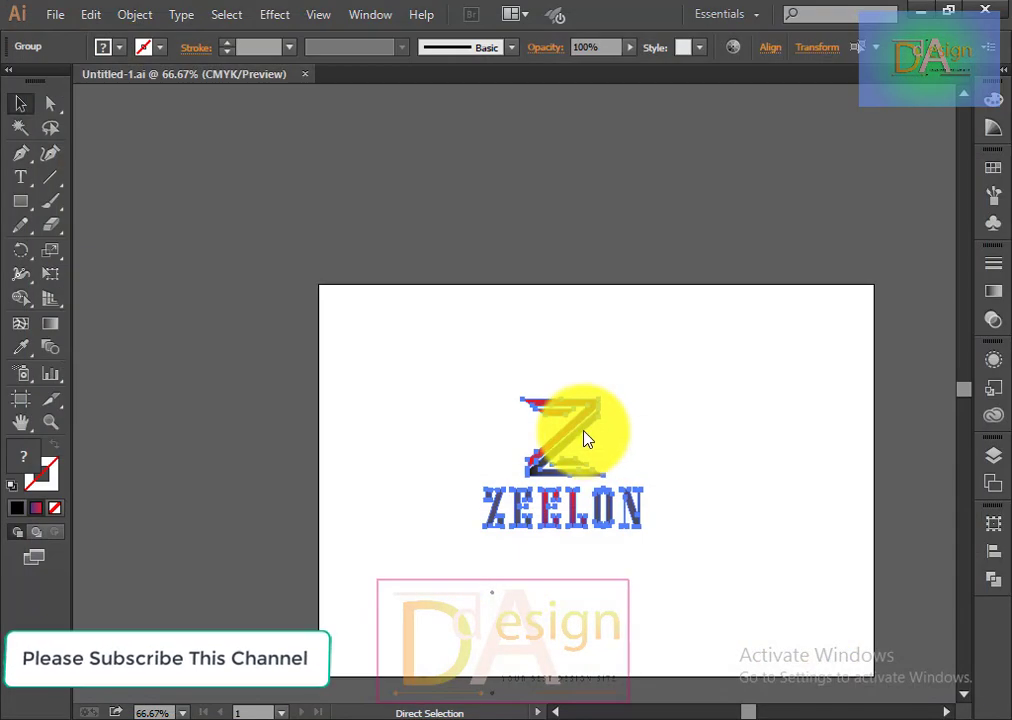
{"action": "left_click", "coordinate": [549, 535]}
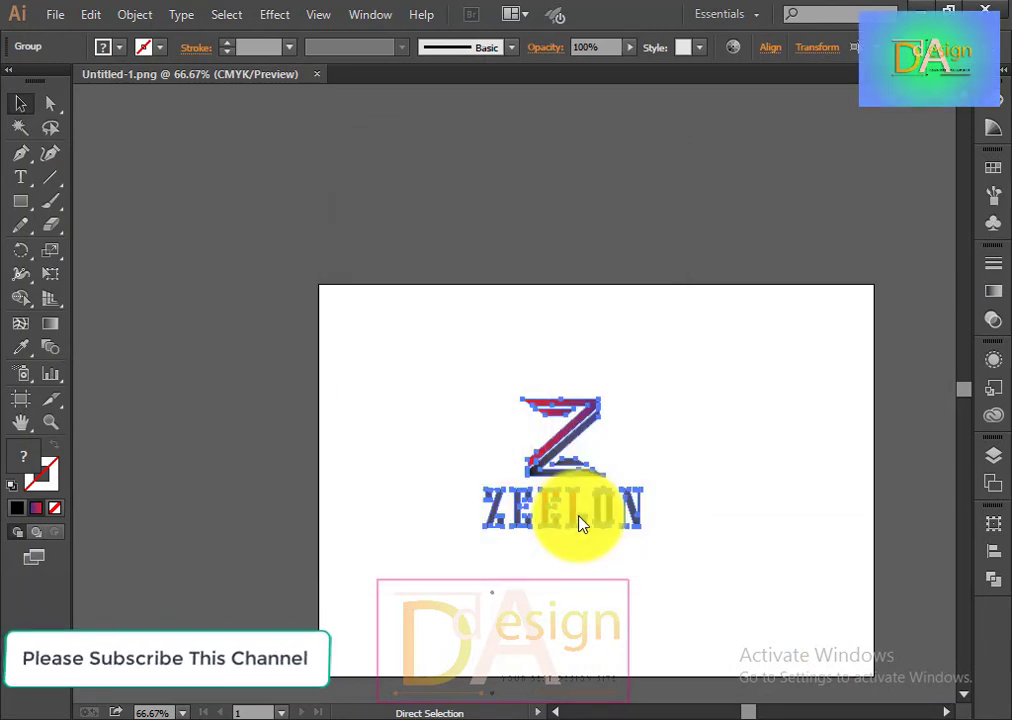
{"action": "scroll", "coordinate": [581, 524], "scroll_direction": "up", "scroll_amount": 3}
{"action": "scroll", "coordinate": [585, 528], "scroll_direction": "down", "scroll_amount": 1}
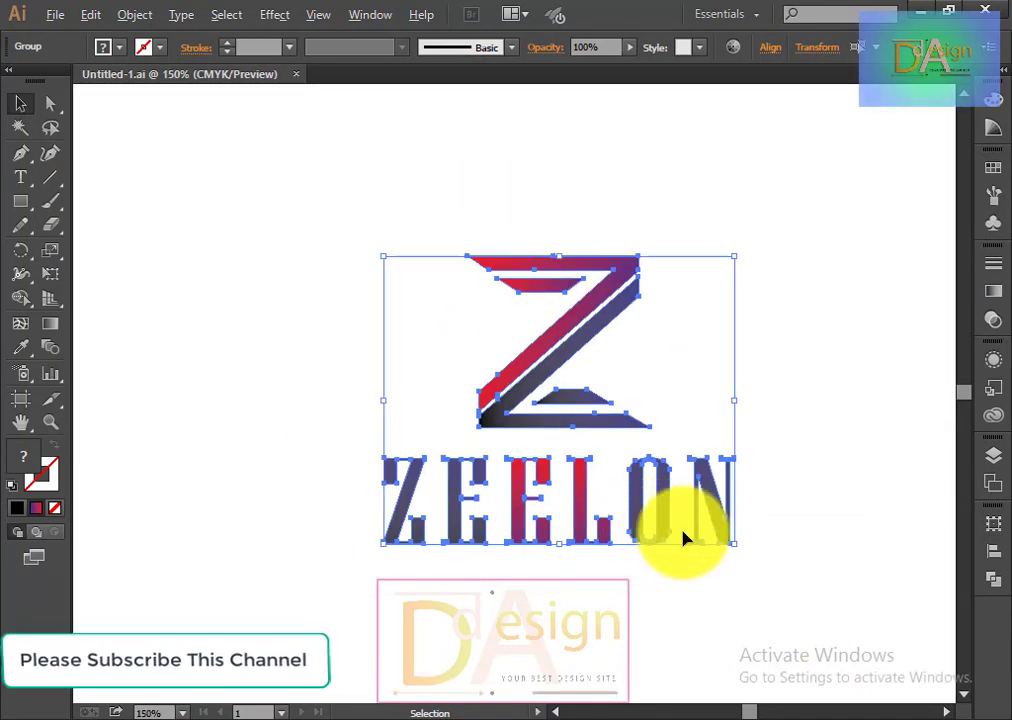
{"action": "left_click", "coordinate": [822, 541]}
{"action": "scroll", "coordinate": [760, 543], "scroll_direction": "down", "scroll_amount": 1}
{"action": "left_click_drag", "start_coordinate": [790, 544], "coordinate": [590, 437]}
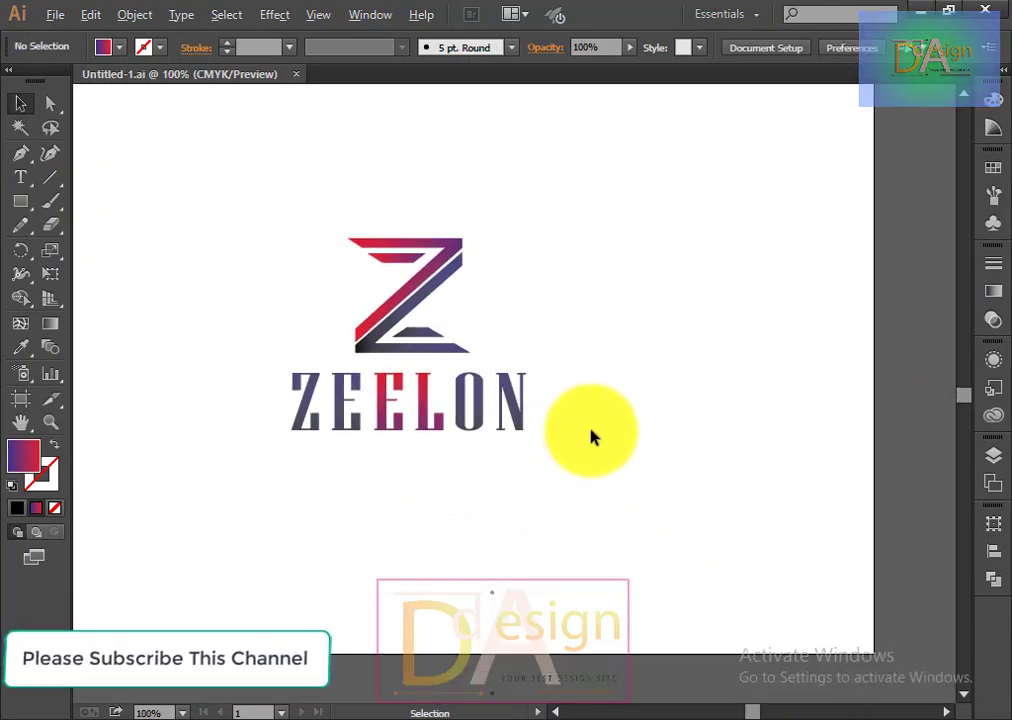
{"action": "scroll", "coordinate": [590, 437], "scroll_direction": "down", "scroll_amount": 2}
{"action": "scroll", "coordinate": [596, 440], "scroll_direction": "up", "scroll_amount": 1}
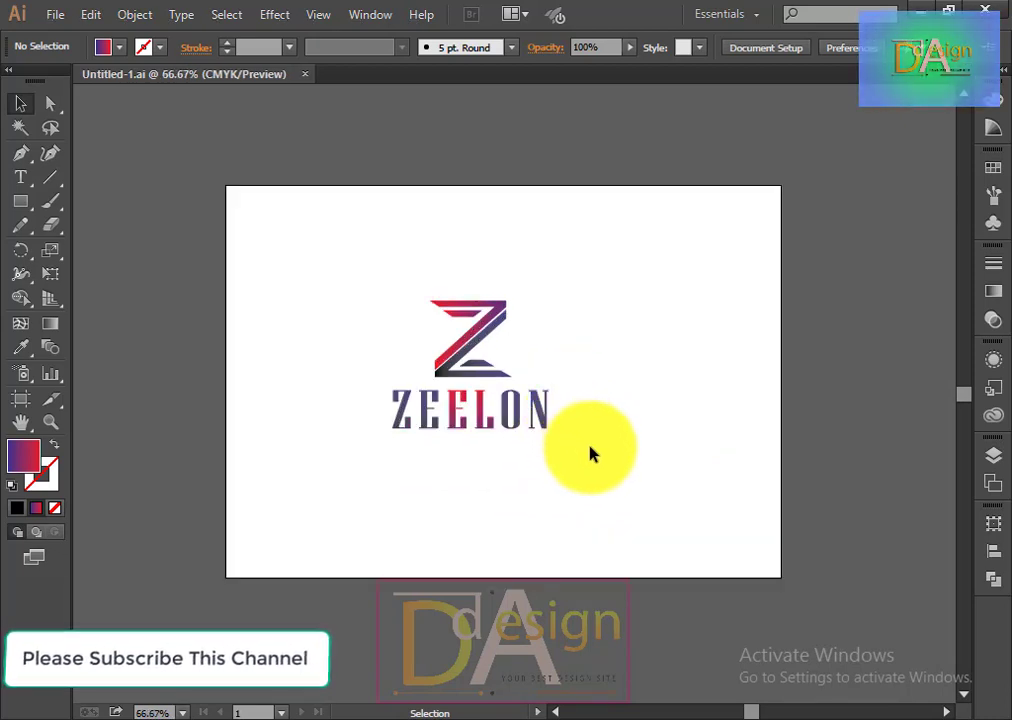
Draw a rectangle covering the whole artboard and give it a radial gradient.
{"action": "left_click", "coordinate": [21, 199]}
{"action": "mouse_move", "coordinate": [226, 186]}
{"action": "left_mouse_down"}
{"action": "mouse_move", "coordinate": [666, 566]}
{"action": "mouse_move", "coordinate": [780, 577]}
{"action": "left_mouse_up"}
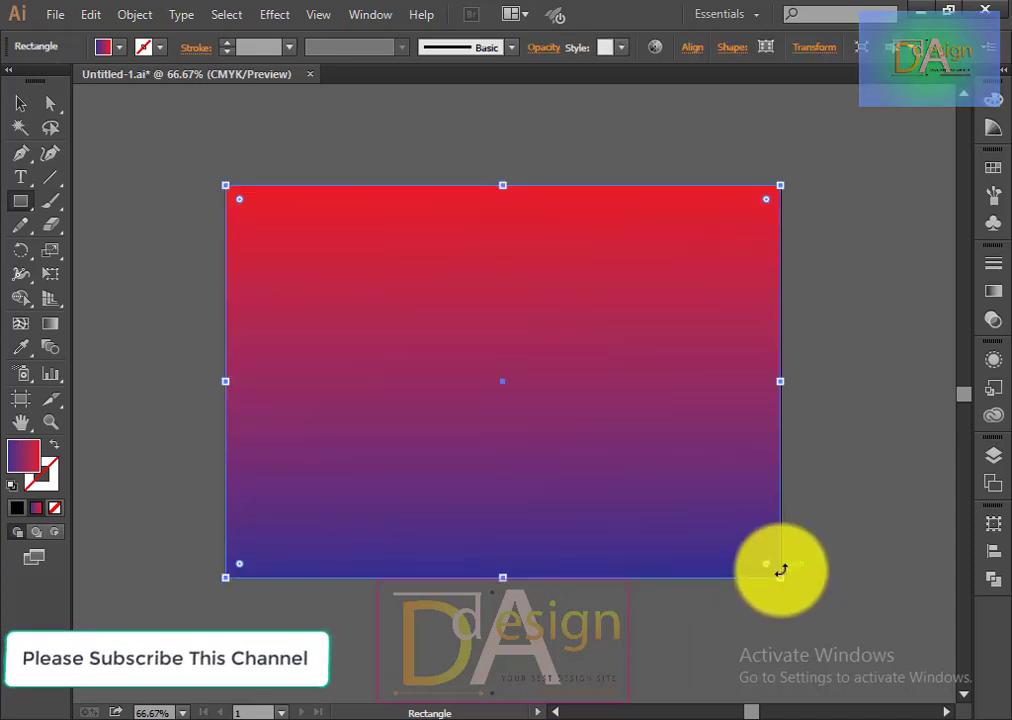
{"action": "left_click", "coordinate": [119, 46]}
{"action": "left_click", "coordinate": [119, 50]}
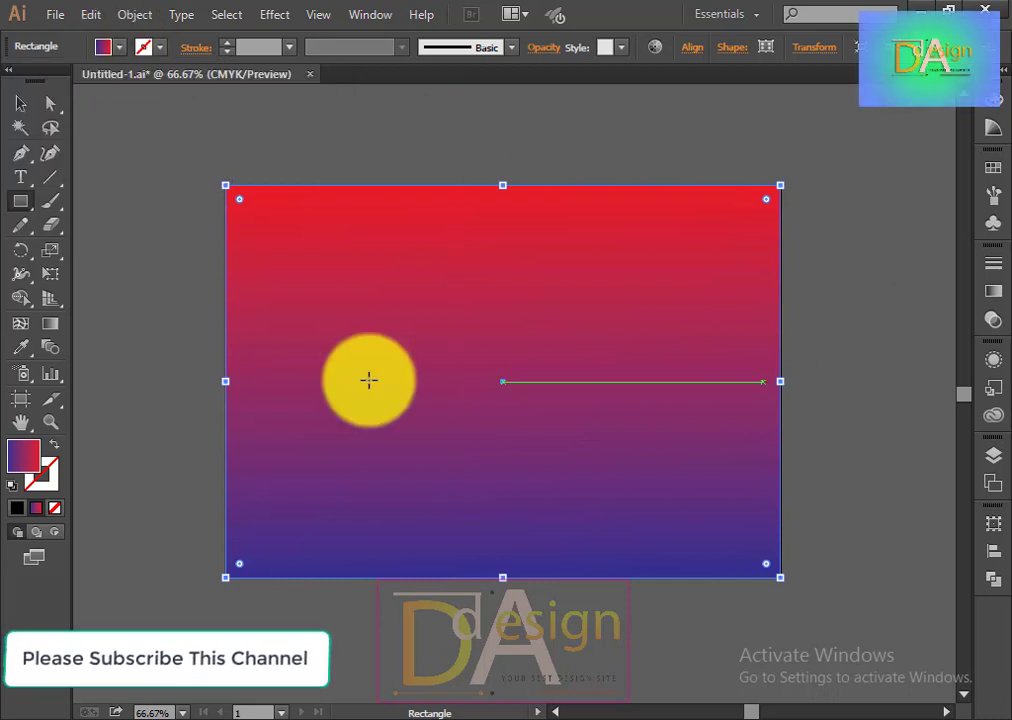
{"action": "left_click", "coordinate": [50, 323]}
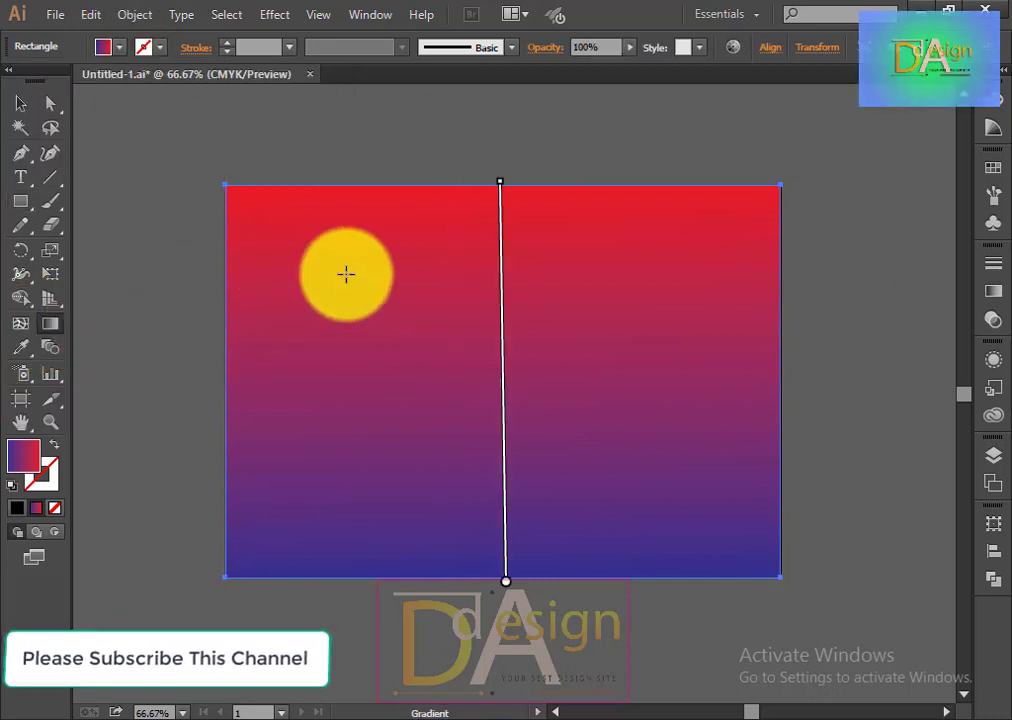
{"action": "left_click", "coordinate": [993, 291]}
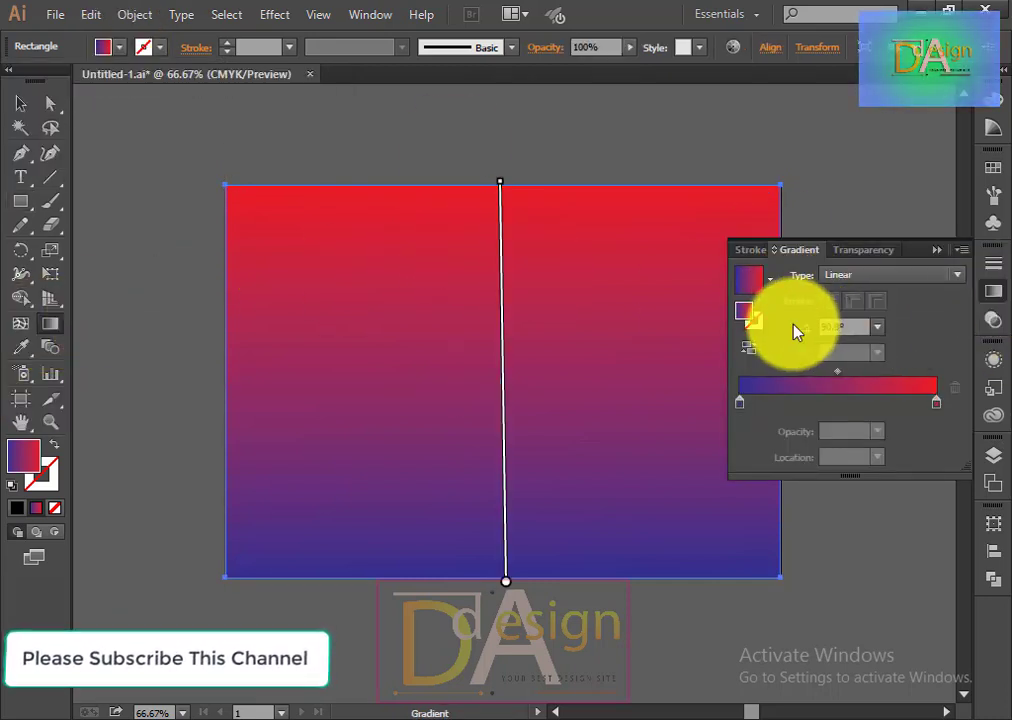
{"action": "left_click", "coordinate": [885, 275]}
{"action": "left_click", "coordinate": [862, 318]}
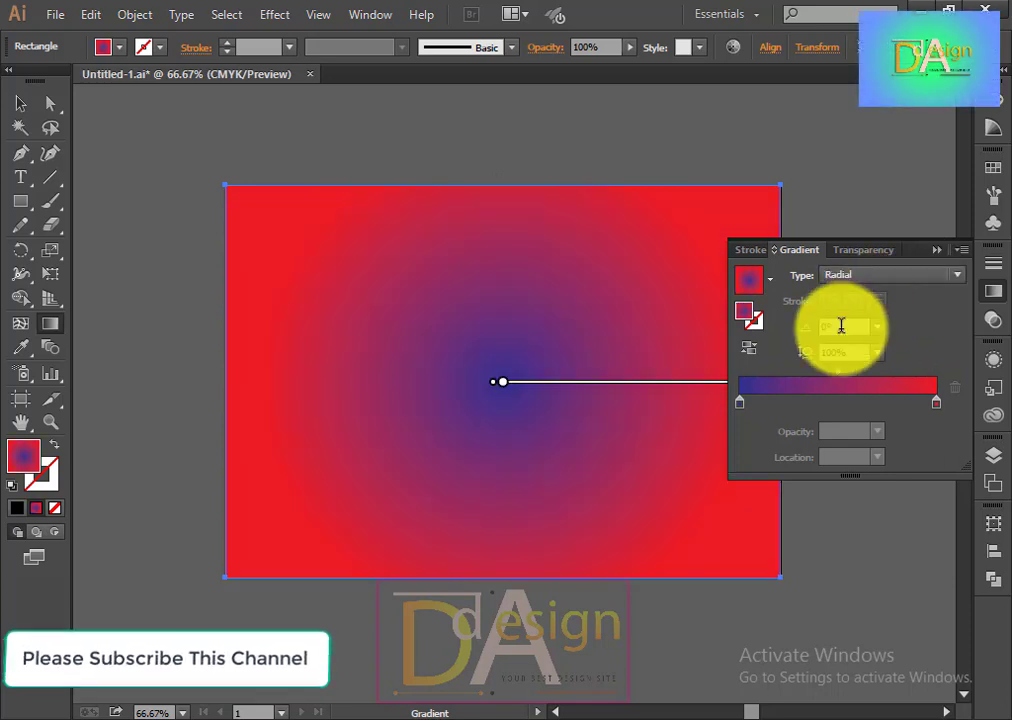
Make the left gradient stop white and move the white glow near the top centre.
{"action": "left_click_drag", "start_coordinate": [498, 410], "coordinate": [521, 617]}
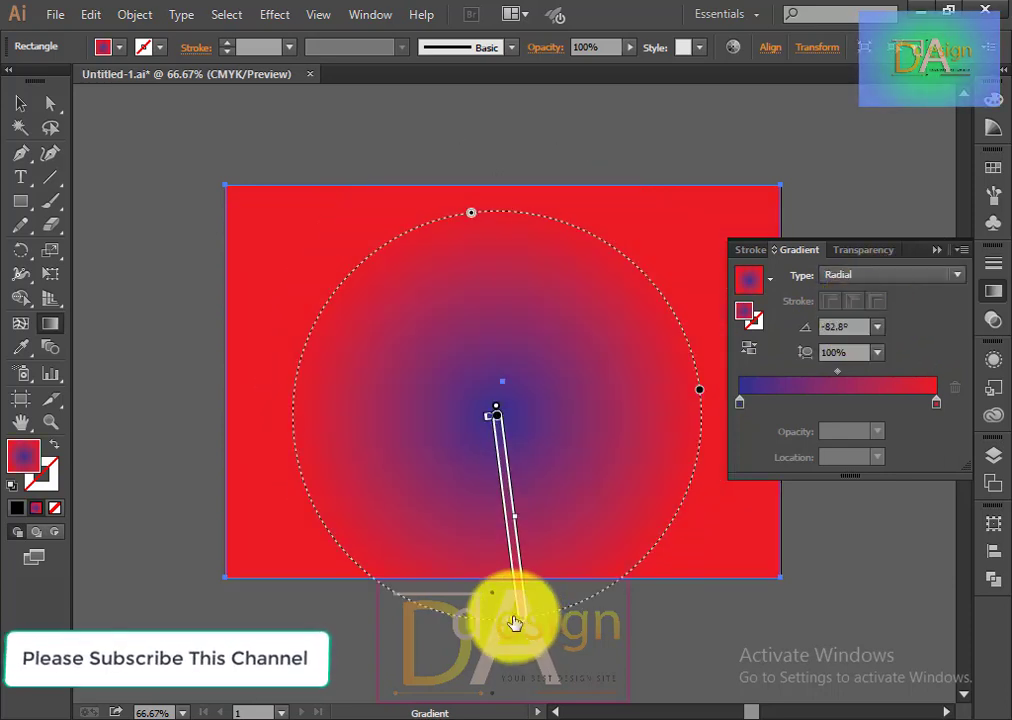
{"action": "left_click_drag", "start_coordinate": [604, 431], "coordinate": [930, 415]}
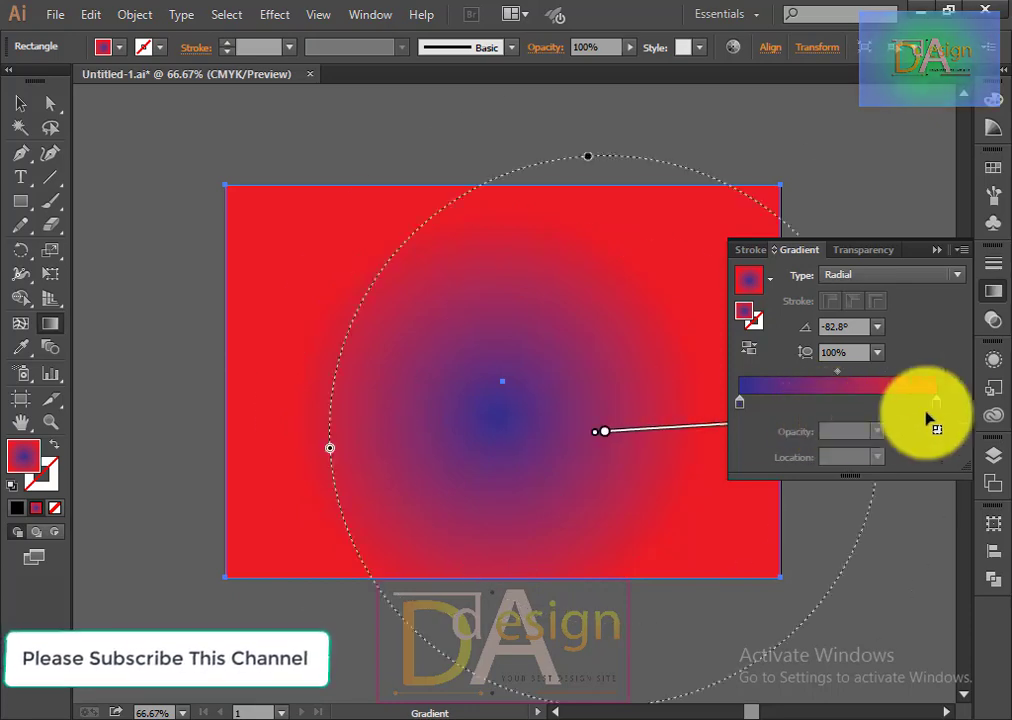
{"action": "left_click_drag", "start_coordinate": [674, 492], "coordinate": [998, 515]}
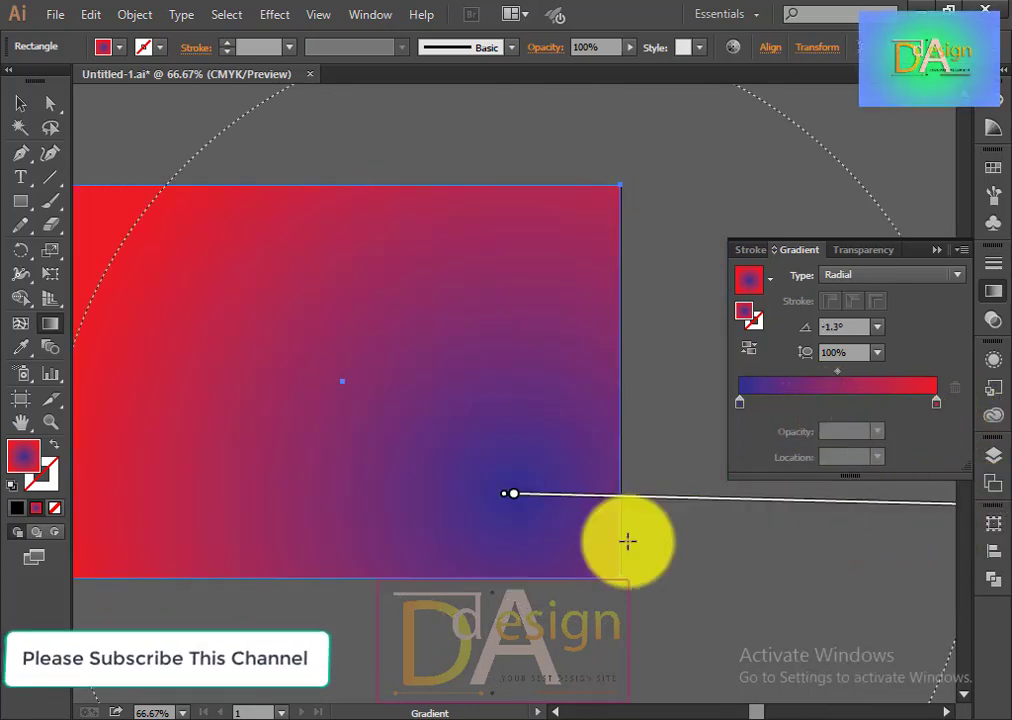
{"action": "key", "text": "ctrl+minus"}
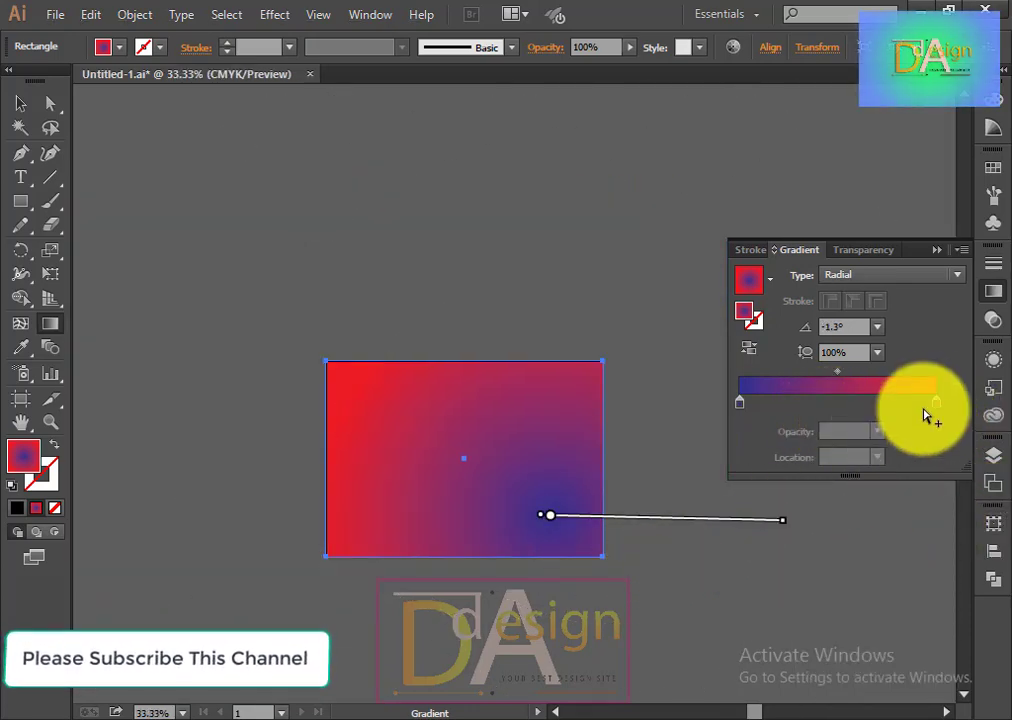
{"action": "double_click", "coordinate": [741, 405]}
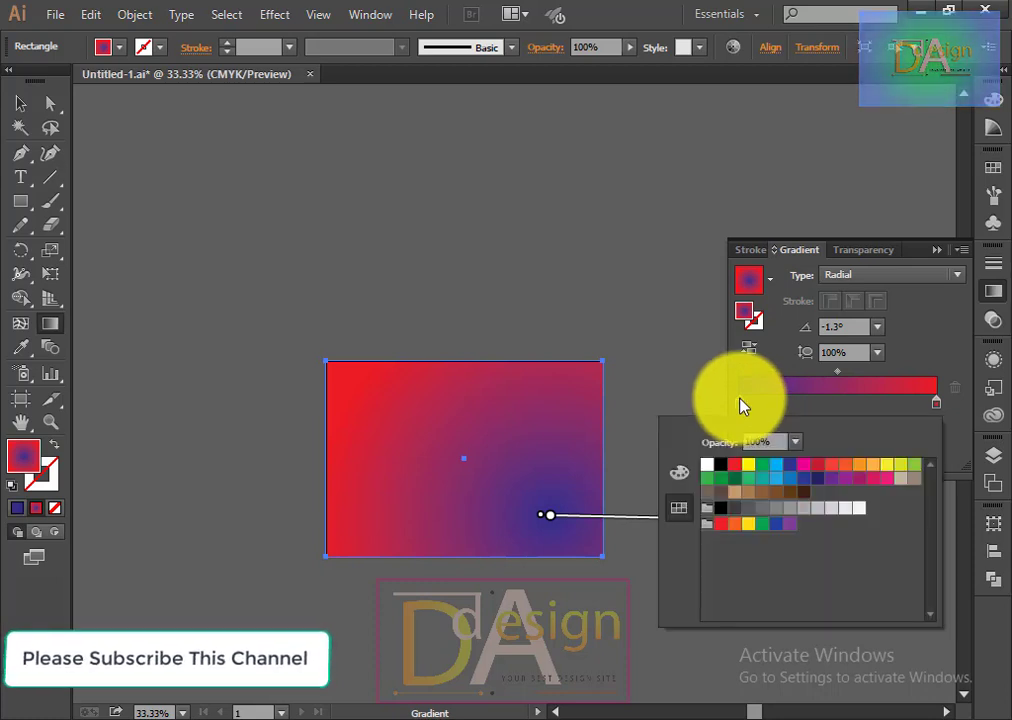
{"action": "left_click", "coordinate": [709, 467]}
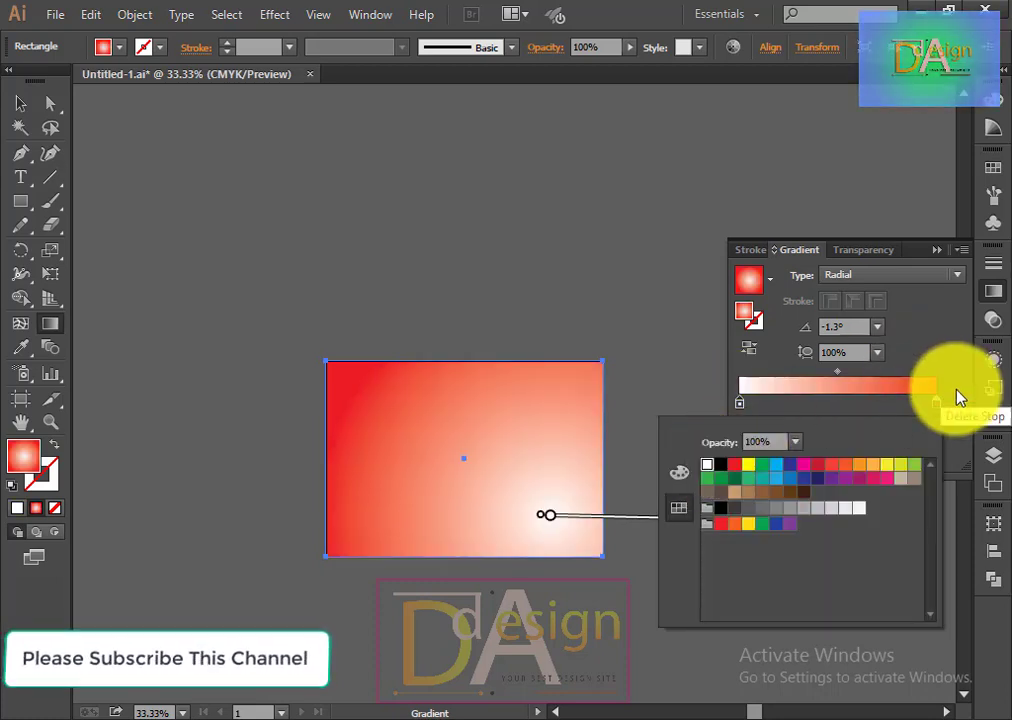
{"action": "left_click", "coordinate": [553, 515]}
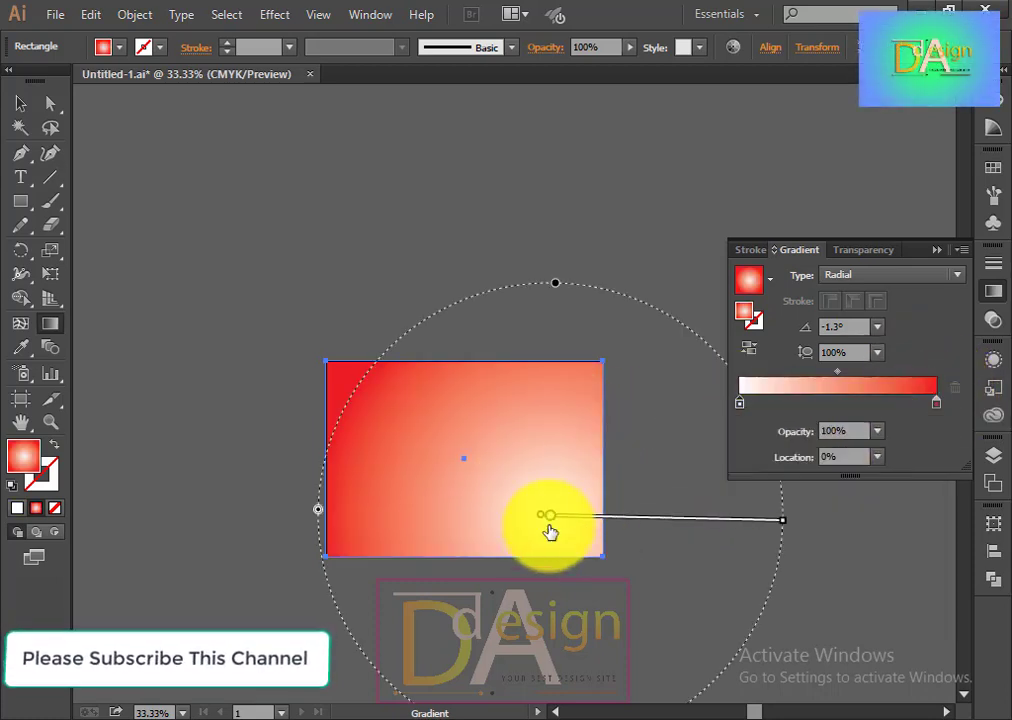
{"action": "left_click_drag", "start_coordinate": [558, 518], "coordinate": [493, 518]}
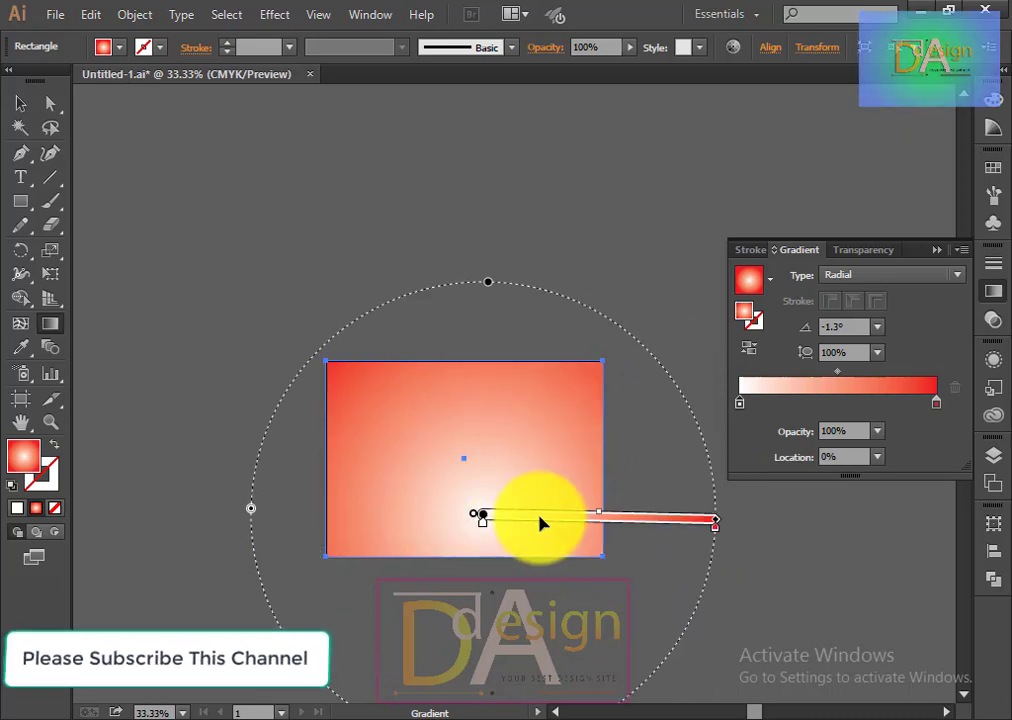
{"action": "mouse_move", "coordinate": [714, 522]}
{"action": "left_mouse_down"}
{"action": "mouse_move", "coordinate": [631, 530]}
{"action": "mouse_move", "coordinate": [703, 535]}
{"action": "left_mouse_up"}
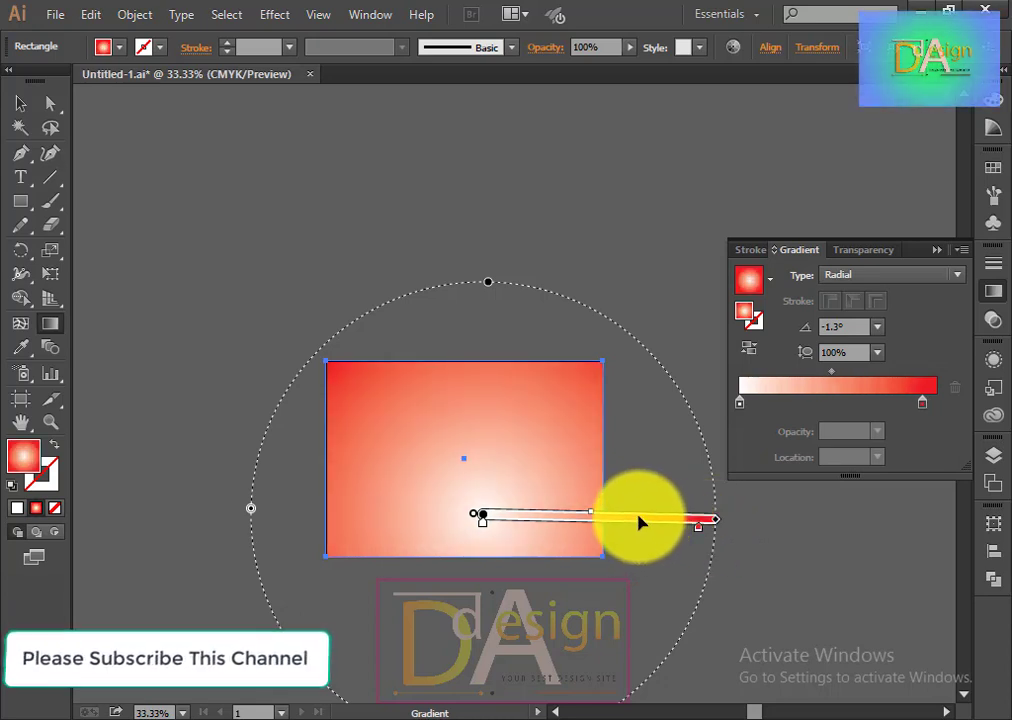
{"action": "left_click_drag", "start_coordinate": [641, 522], "coordinate": [612, 413]}
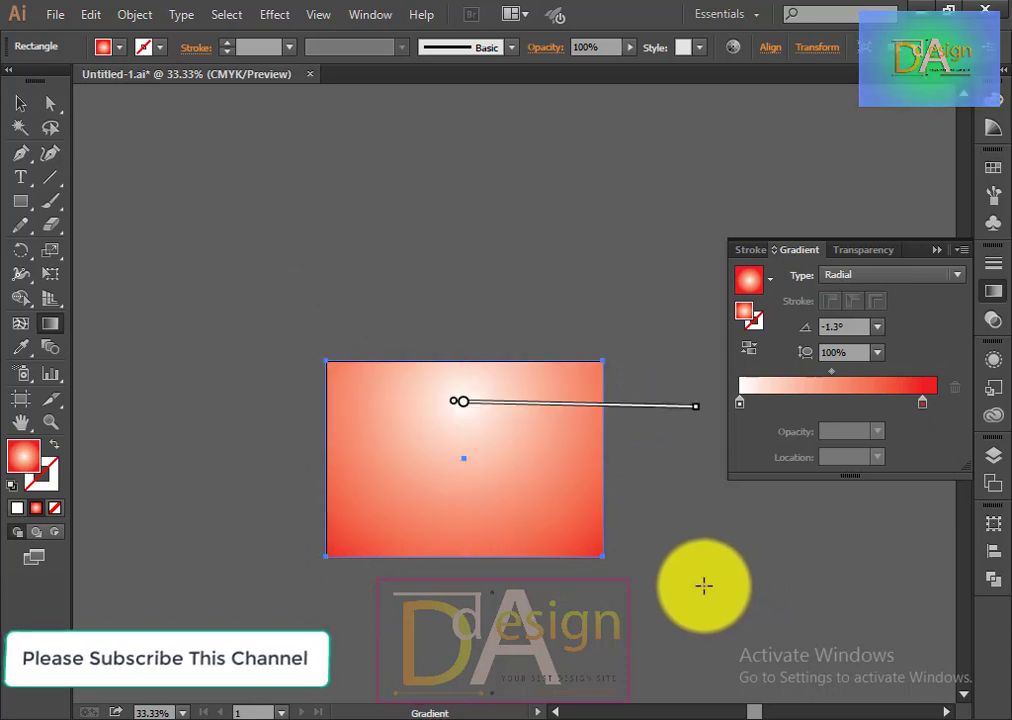
Send the gradient rectangle to the back and move the ZEELON logo into place.
{"action": "left_click", "coordinate": [610, 662]}
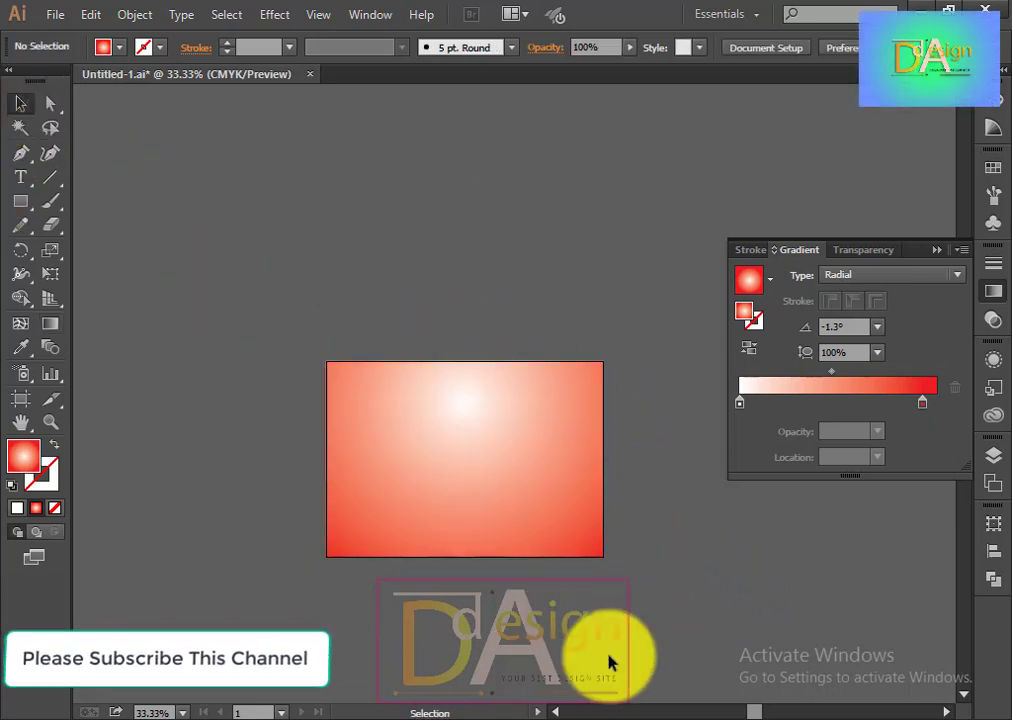
{"action": "left_click", "coordinate": [535, 465]}
{"action": "right_click", "coordinate": [533, 460]}
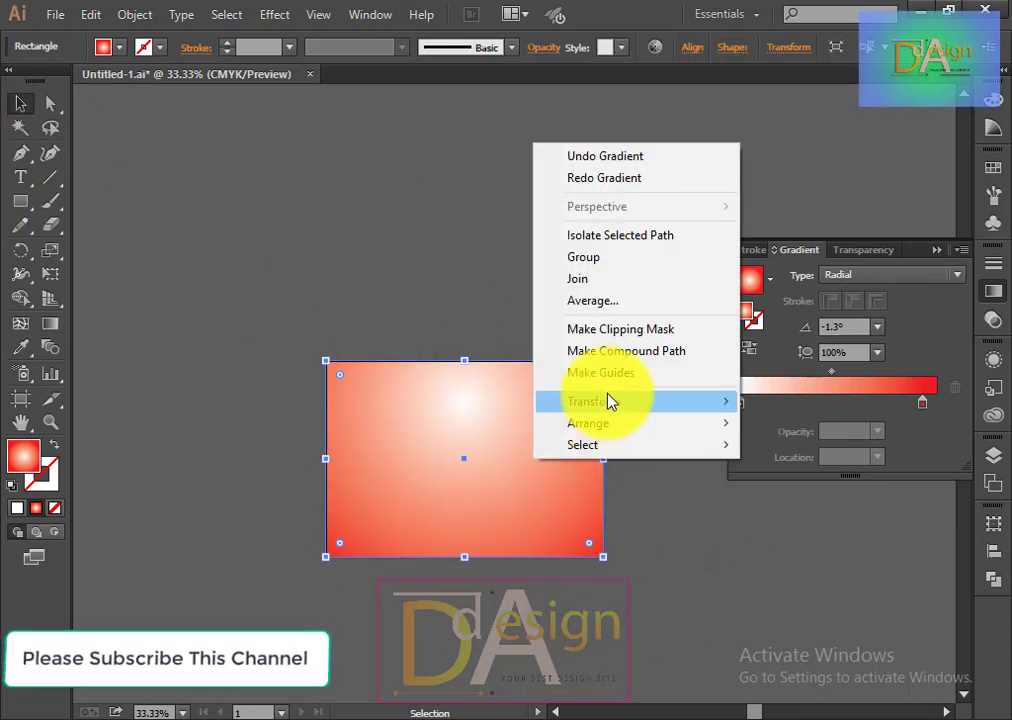
{"action": "mouse_move", "coordinate": [588, 423]}
{"action": "left_click", "coordinate": [800, 500]}
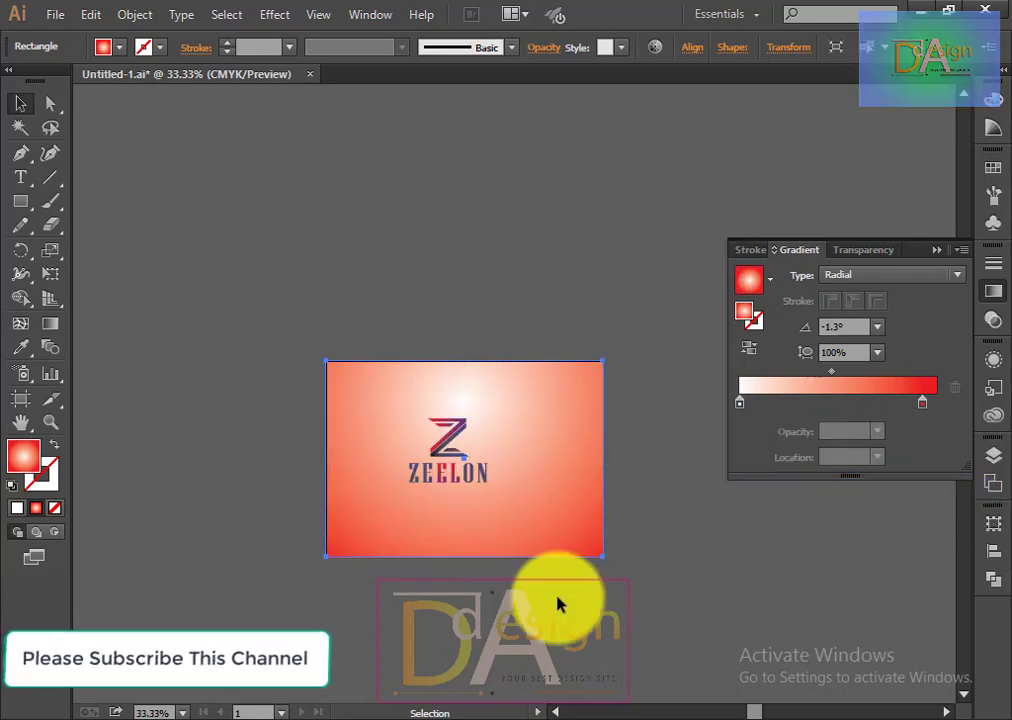
{"action": "left_click", "coordinate": [468, 472]}
{"action": "left_click", "coordinate": [527, 553]}
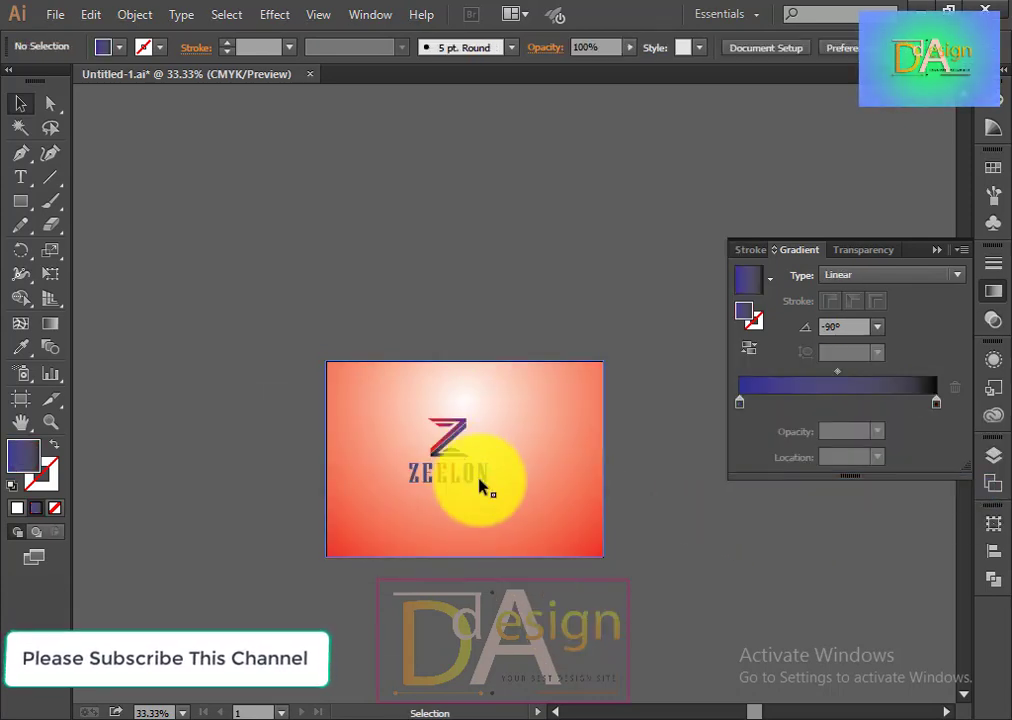
{"action": "mouse_move", "coordinate": [452, 452]}
{"action": "left_mouse_down"}
{"action": "mouse_move", "coordinate": [449, 468]}
{"action": "mouse_move", "coordinate": [470, 483]}
{"action": "left_mouse_up"}
Zoom back to 100% and select the gradient background rectangle.
{"action": "key", "text": "ctrl+plus"}
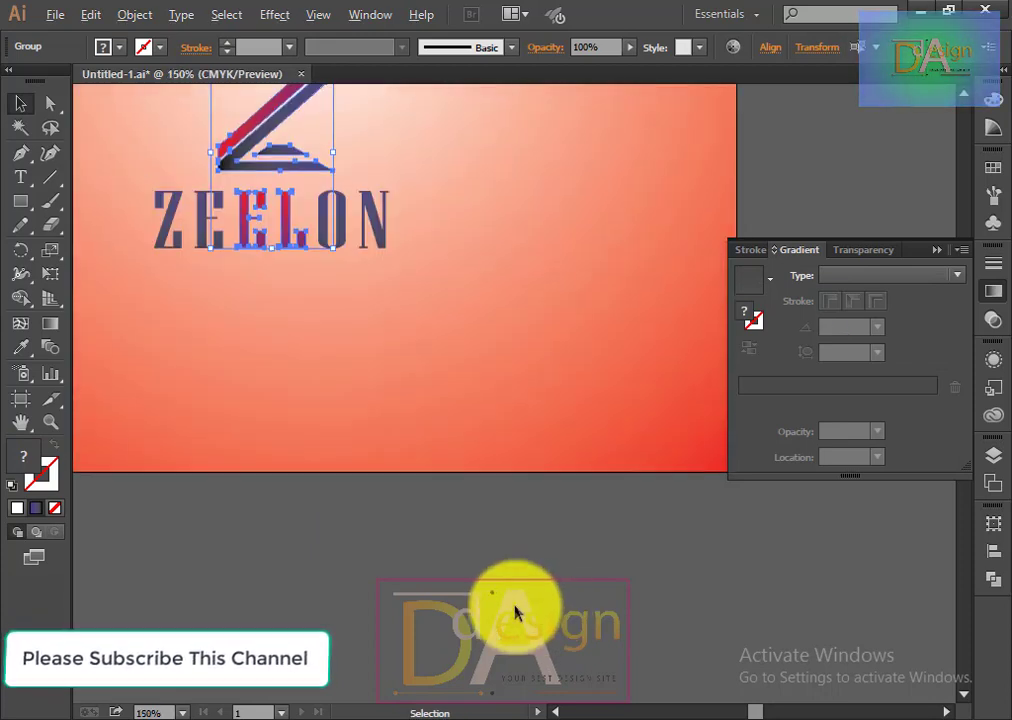
{"action": "key", "text": "ctrl+plus"}
{"action": "key", "text": "ctrl+minus"}
{"action": "scroll", "coordinate": [513, 612], "scroll_direction": "up", "scroll_amount": 3}
{"action": "scroll", "coordinate": [538, 630], "scroll_direction": "up", "scroll_amount": 3}
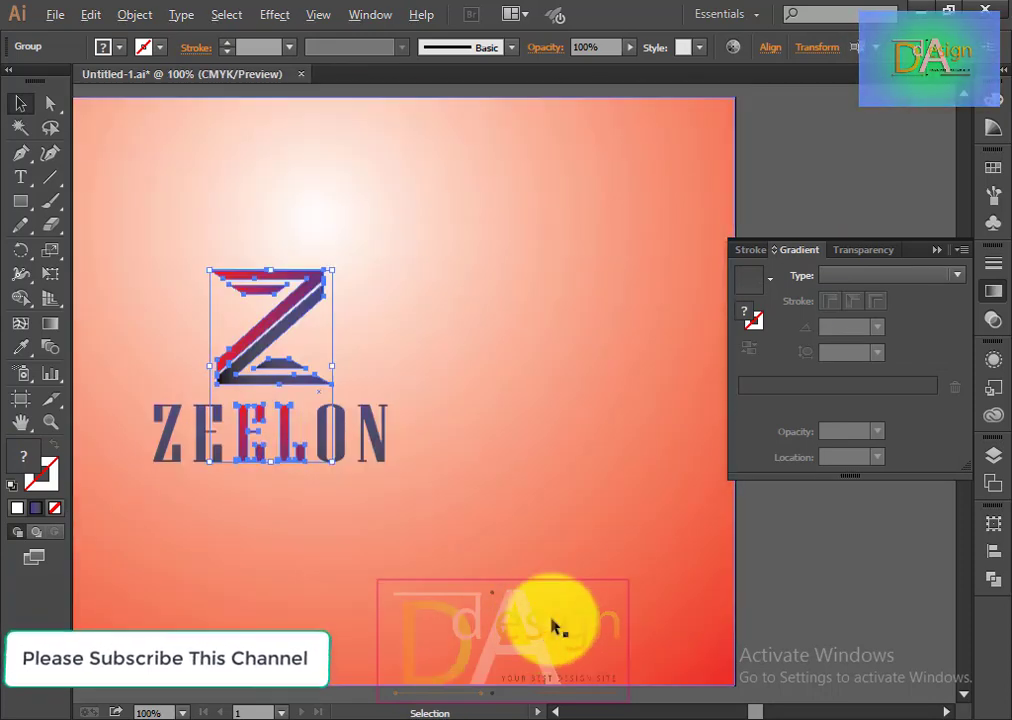
{"action": "left_click", "coordinate": [549, 391]}
{"action": "left_click", "coordinate": [134, 15]}
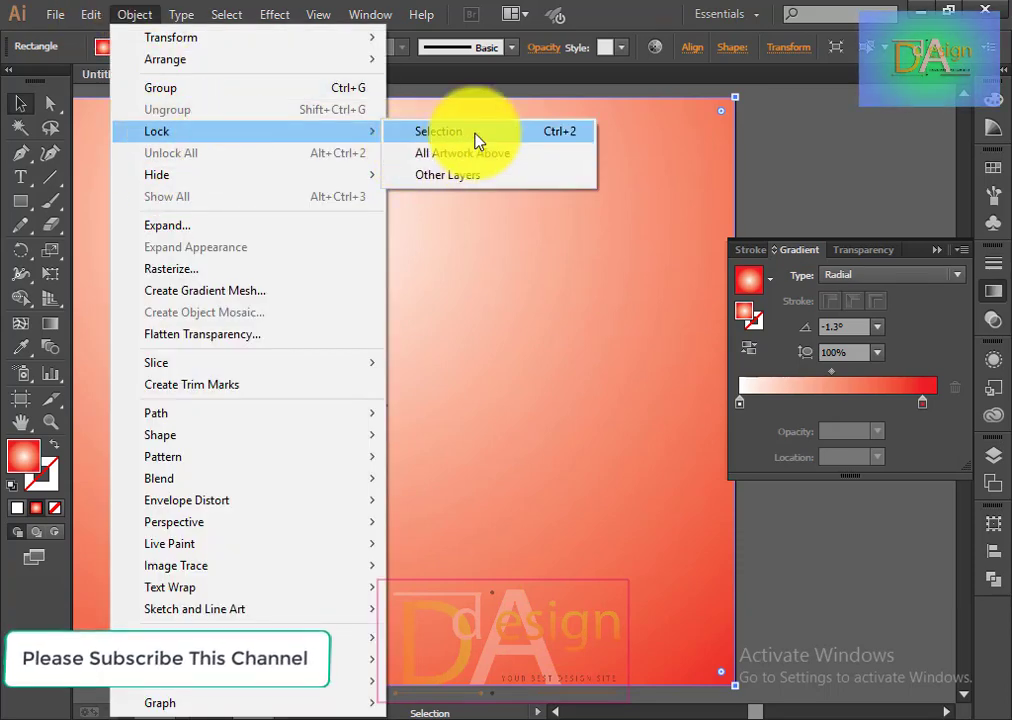
Lock the background rectangle and enlarge the ZEELON text.
{"action": "left_click", "coordinate": [477, 136]}
{"action": "left_click", "coordinate": [370, 440]}
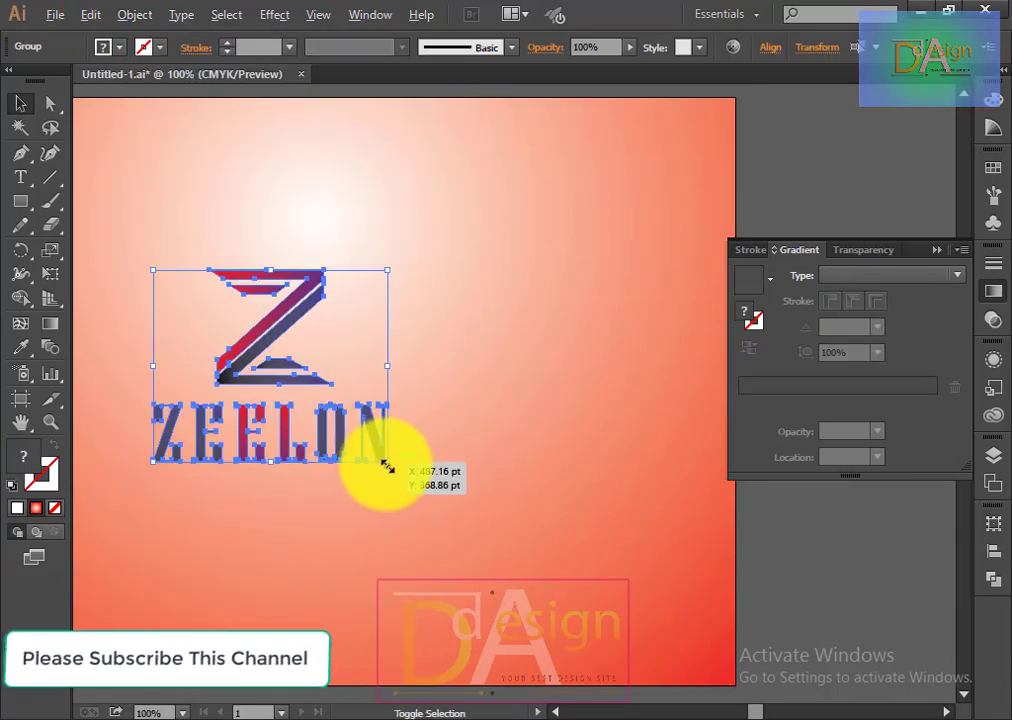
{"action": "left_click_drag", "start_coordinate": [388, 462], "coordinate": [484, 540]}
{"action": "key", "text": "ctrl+minus"}
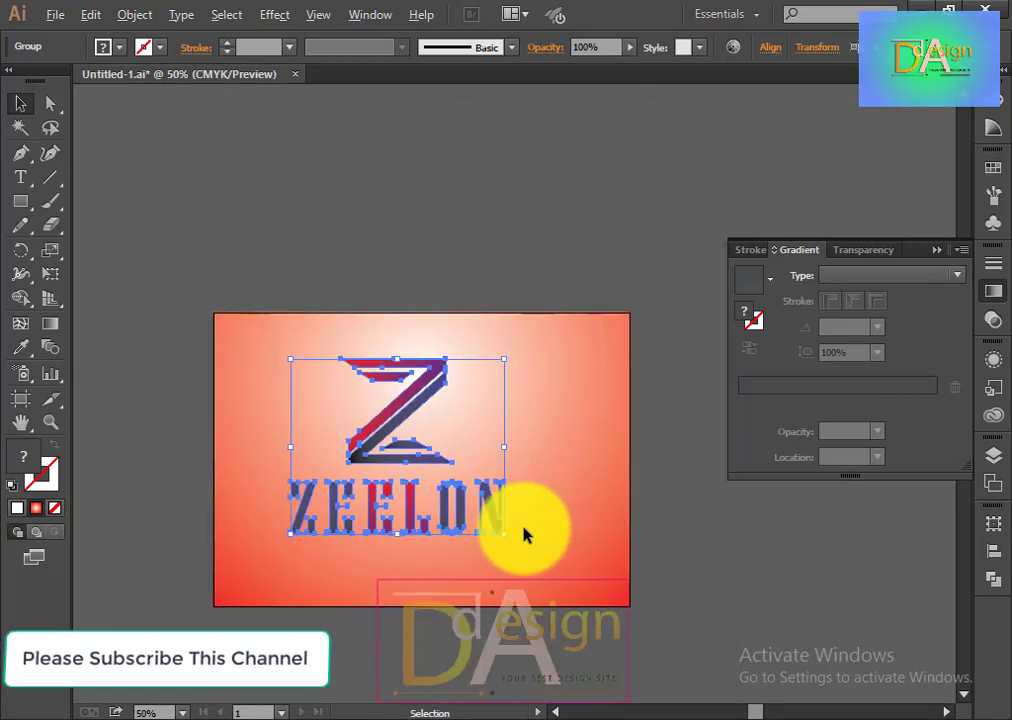
{"action": "left_click", "coordinate": [492, 524]}
{"action": "left_click", "coordinate": [713, 583]}
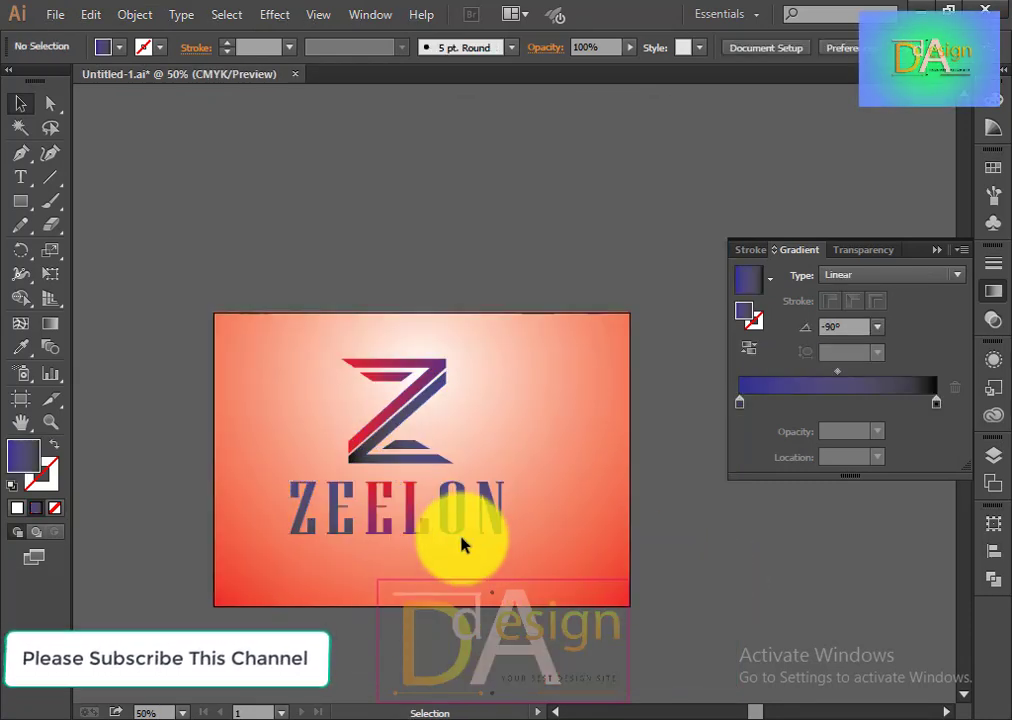
{"action": "left_click", "coordinate": [474, 533]}
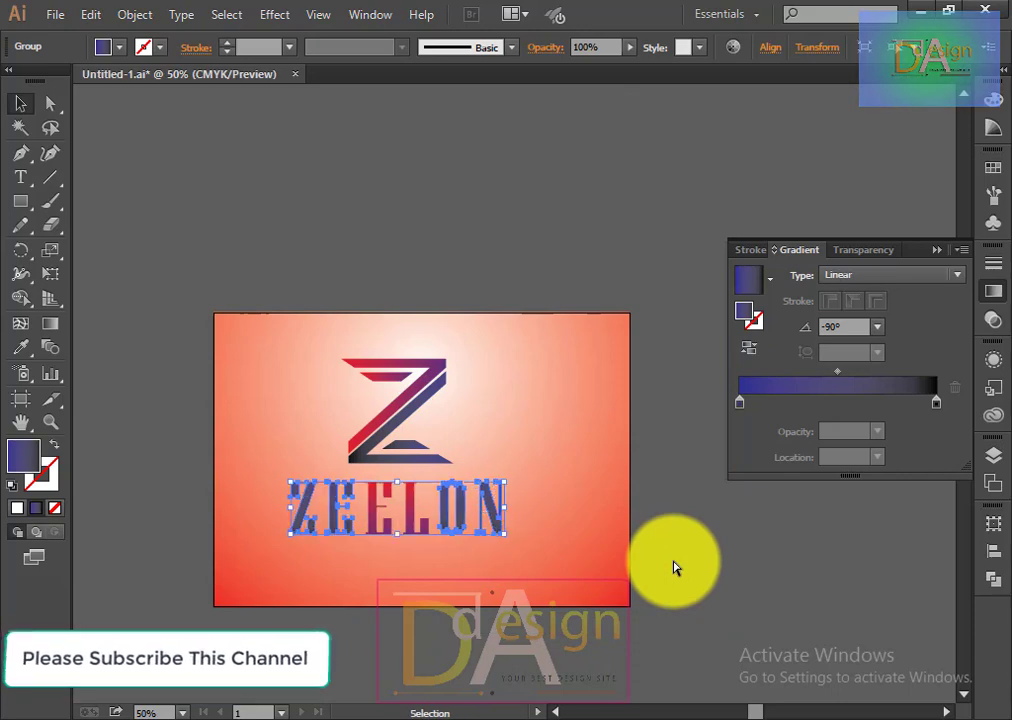
Group the Z mark with the ZEELON text, then enlarge and centre it on the artboard.
{"action": "left_click_drag", "start_coordinate": [280, 361], "coordinate": [515, 575]}
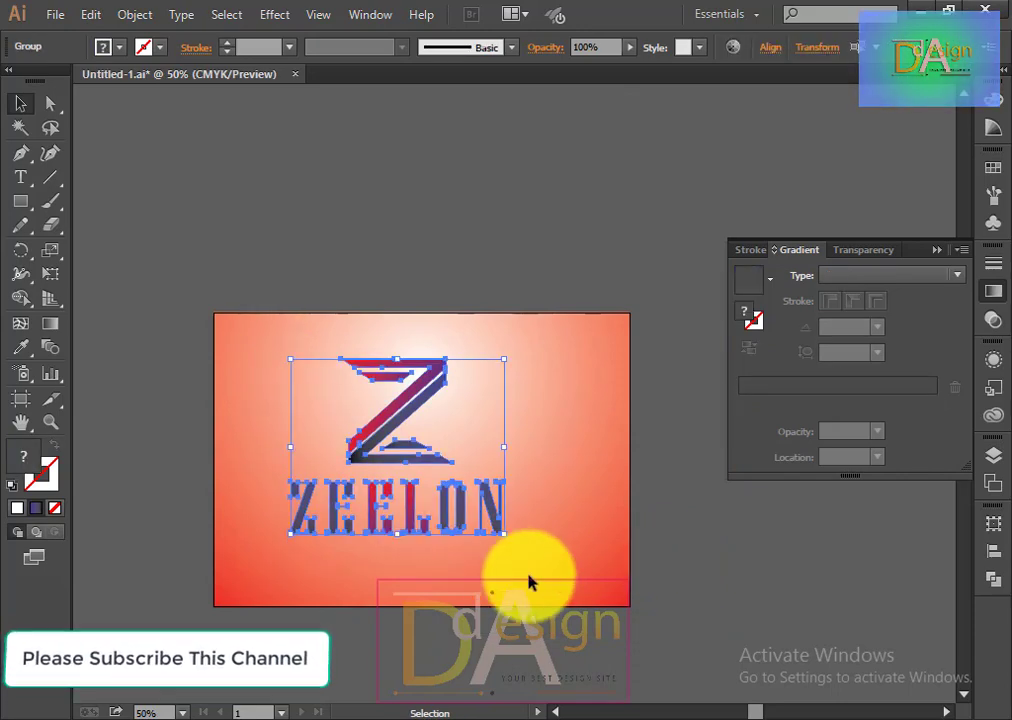
{"action": "key", "text": "a"}
{"action": "key", "text": "v"}
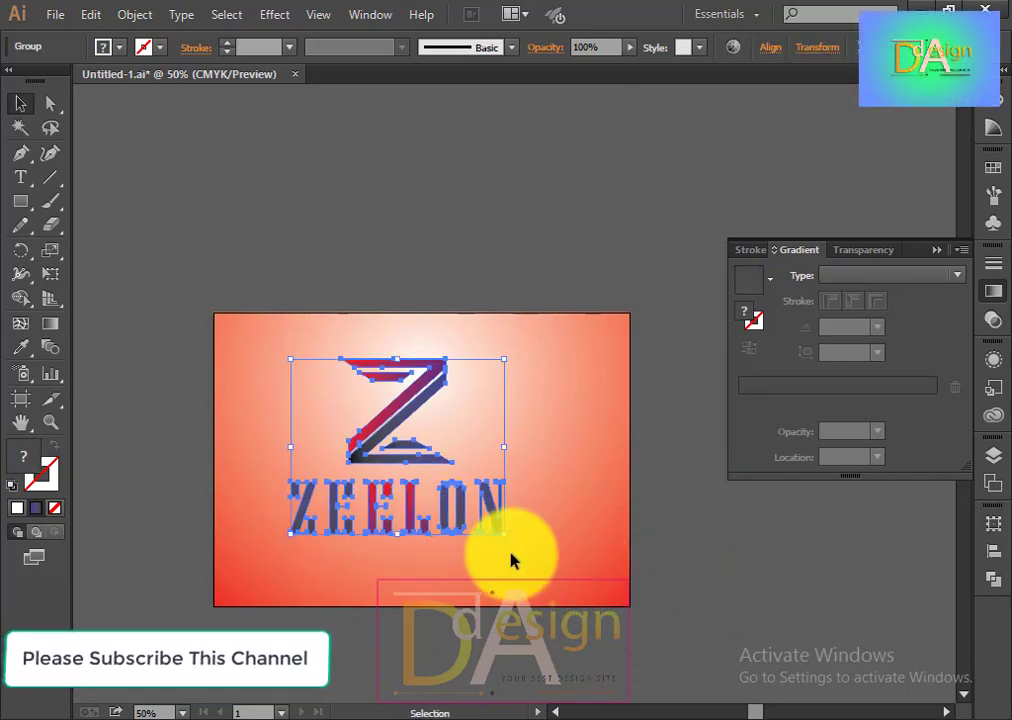
{"action": "left_click_drag", "start_coordinate": [507, 537], "coordinate": [530, 556]}
{"action": "left_click_drag", "start_coordinate": [474, 530], "coordinate": [487, 536]}
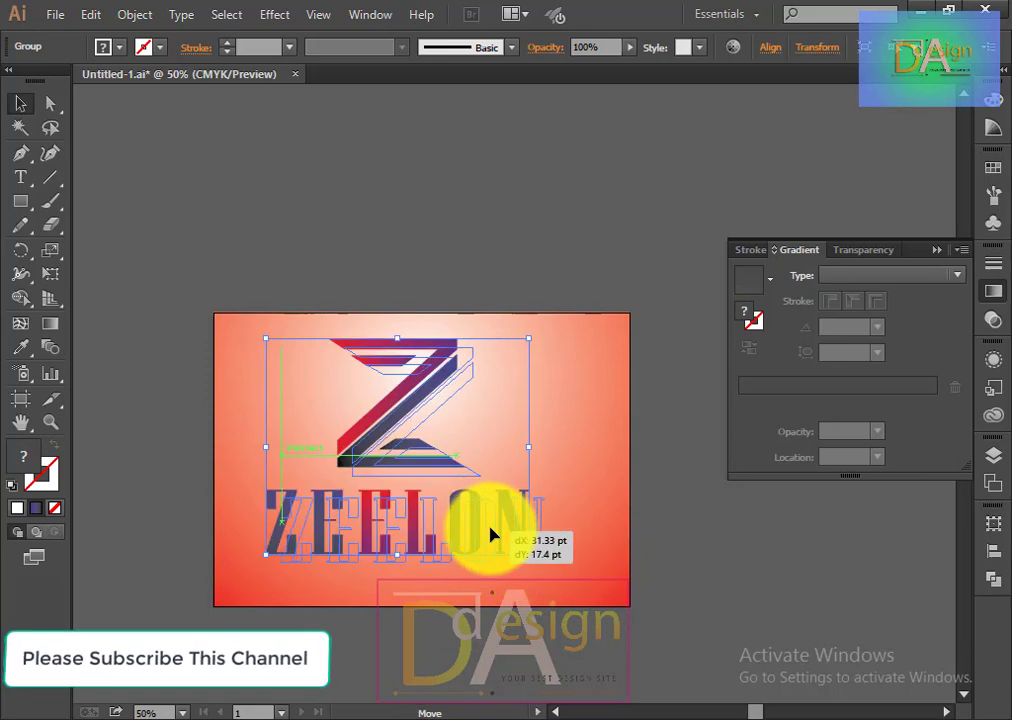
{"action": "left_click", "coordinate": [712, 573]}
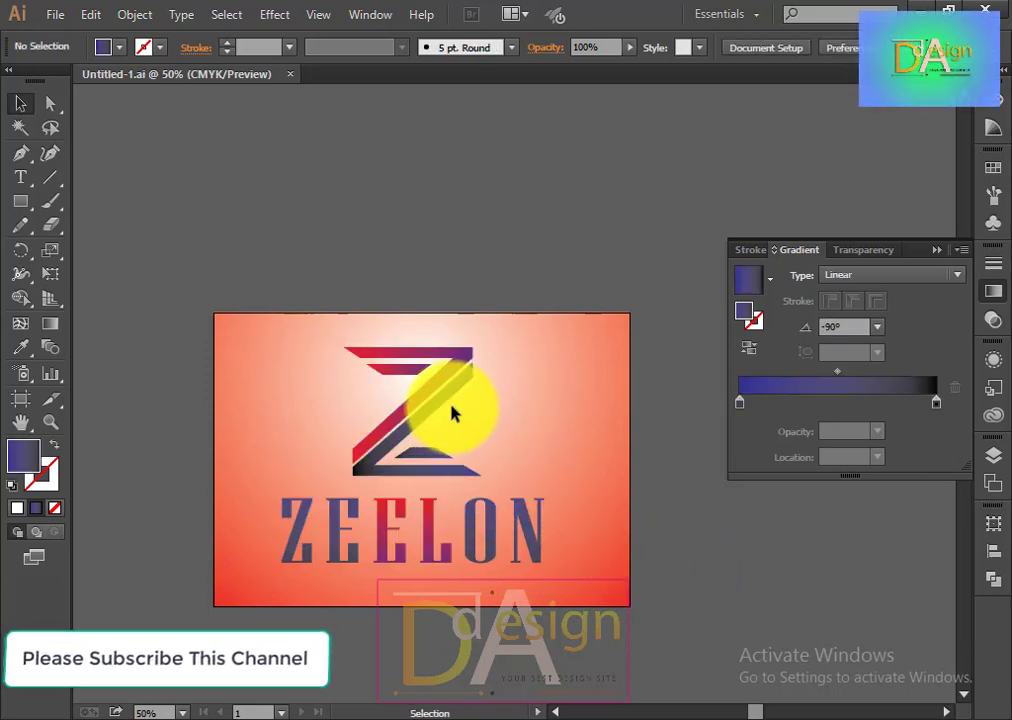
{"action": "left_click", "coordinate": [88, 15]}
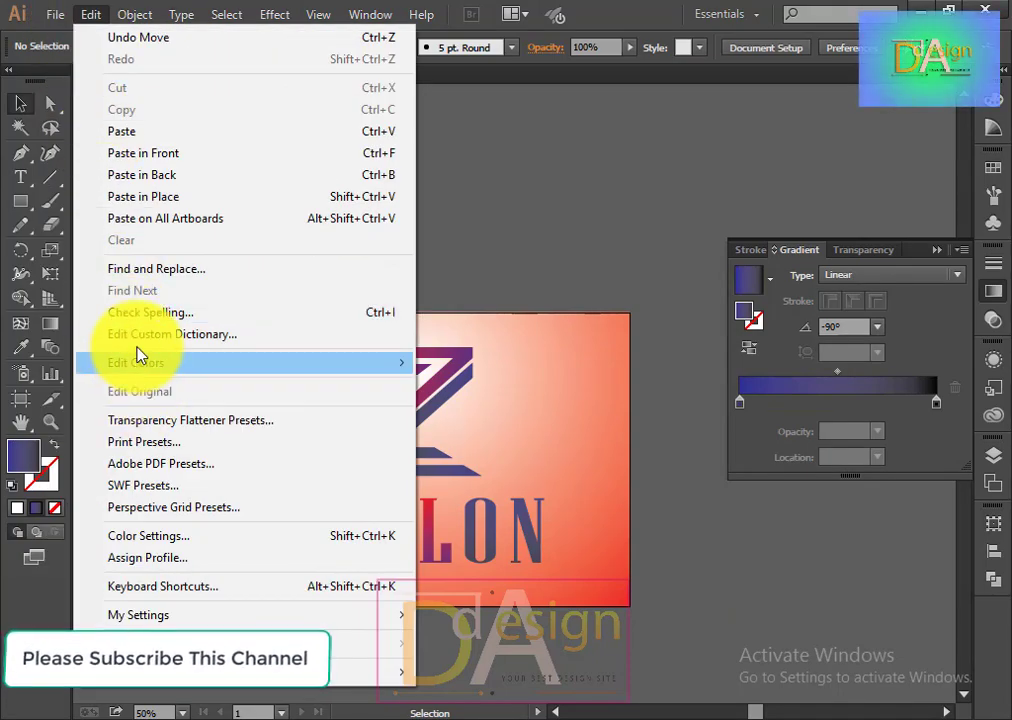
{"action": "mouse_move", "coordinate": [55, 14]}
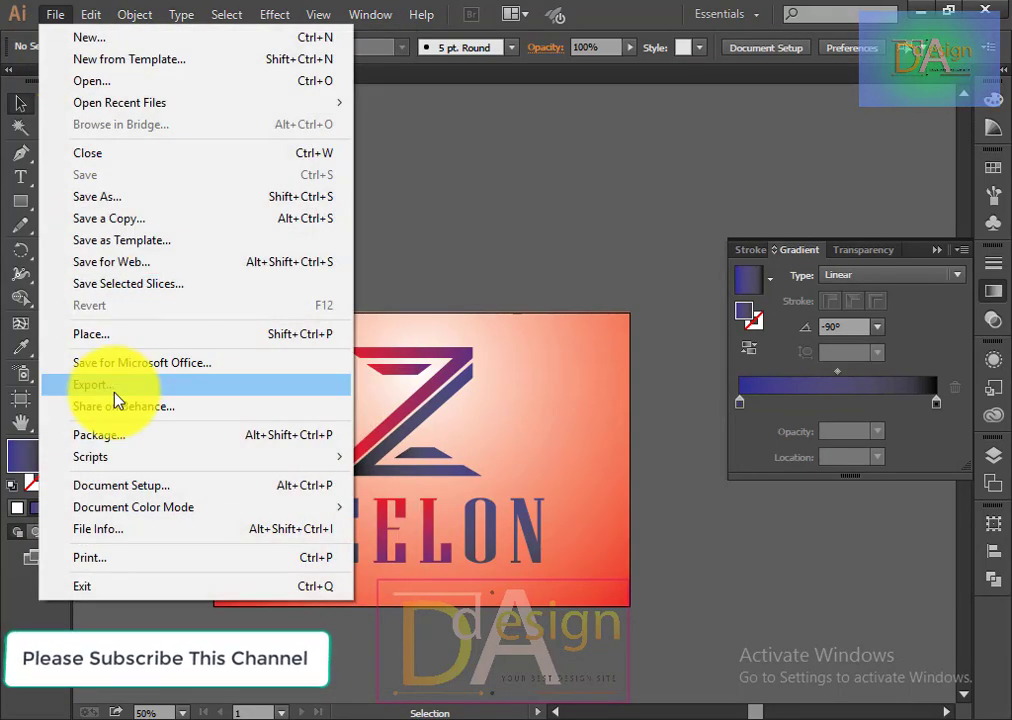
Export the artwork as a 300 ppi PNG, changing the file name's ending to '-23'.
{"action": "left_click", "coordinate": [112, 390]}
{"action": "left_click", "coordinate": [242, 521]}
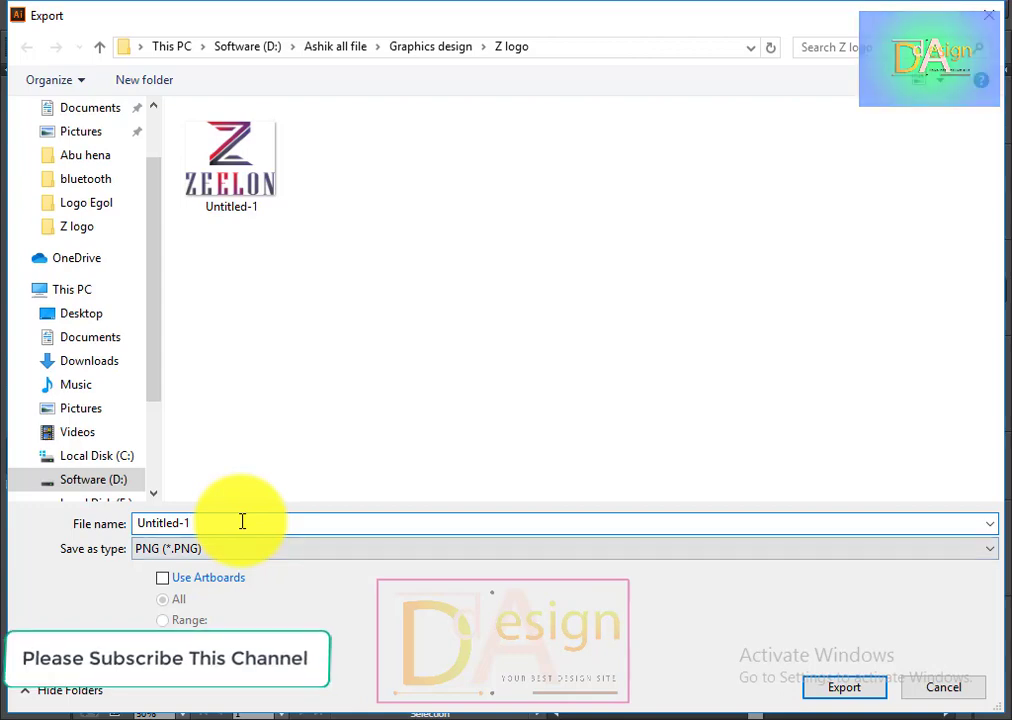
{"action": "key", "text": "BackSpace"}
{"action": "key", "text": "BackSpace"}
{"action": "type", "text": "-23"}
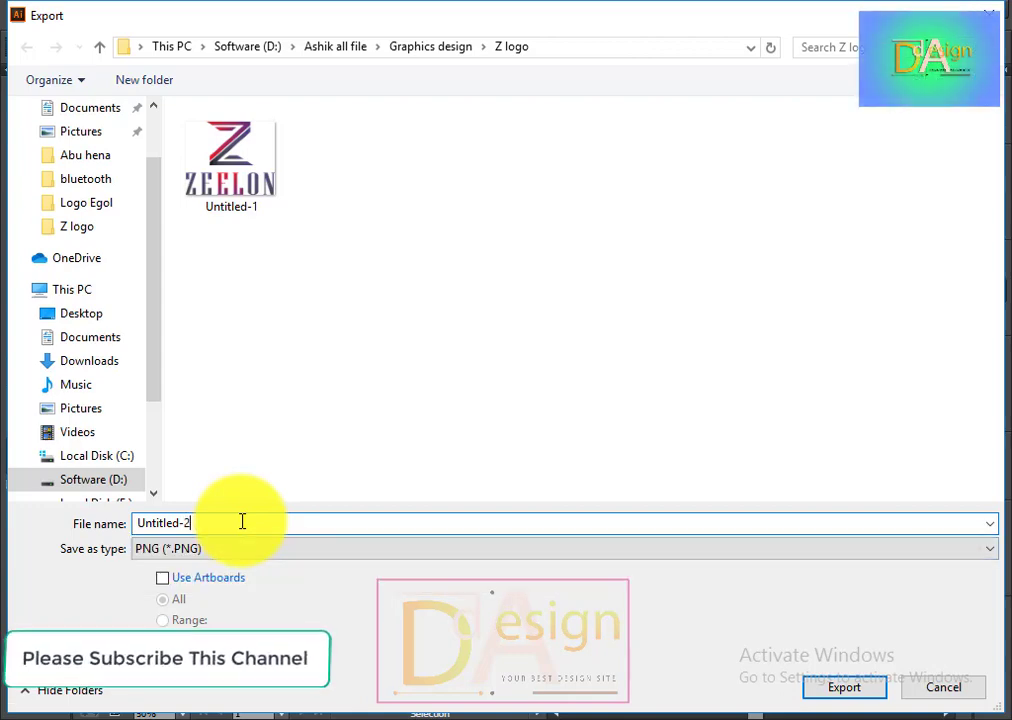
{"action": "key", "text": "Return"}
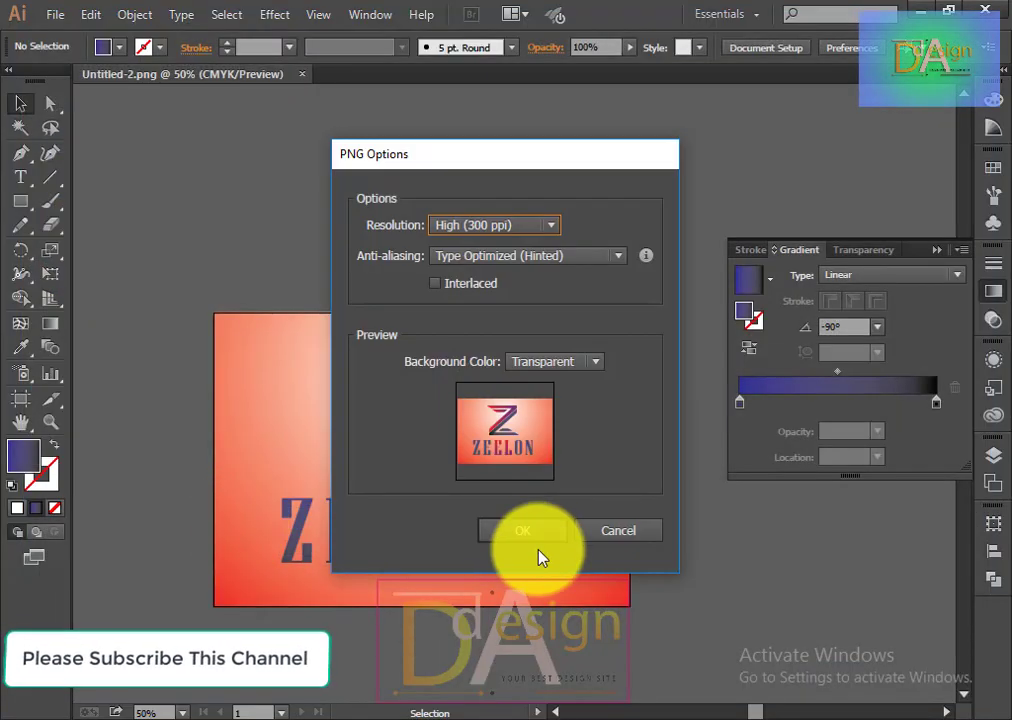
{"action": "left_click", "coordinate": [530, 538]}
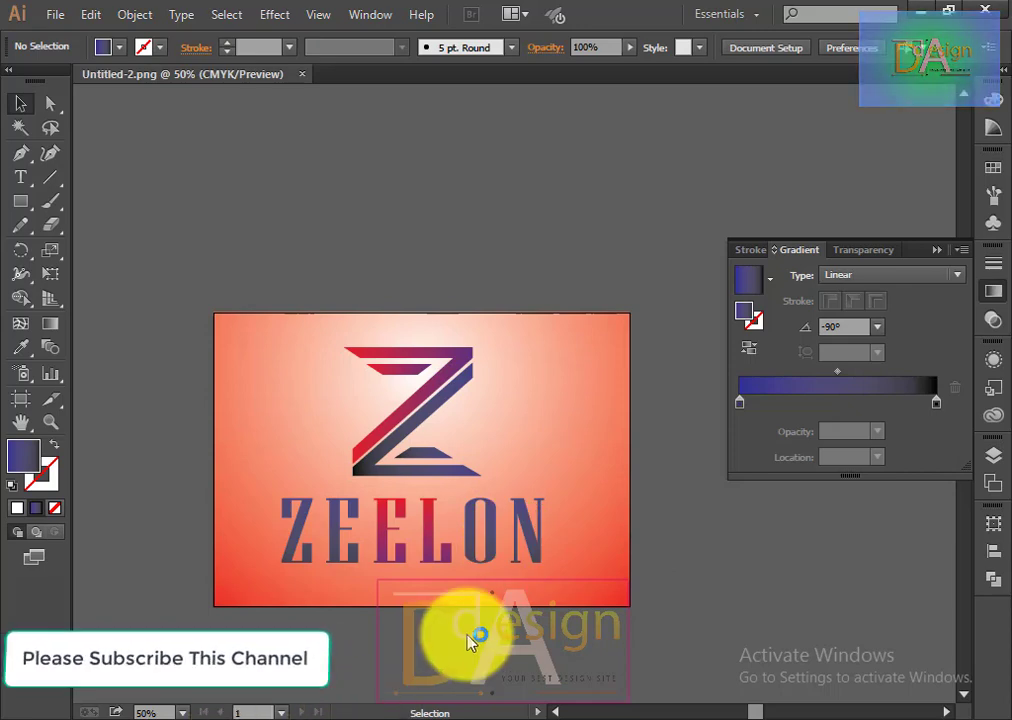
Dismiss the repeated configuration error messages after the export.
{"action": "left_click", "coordinate": [688, 482]}
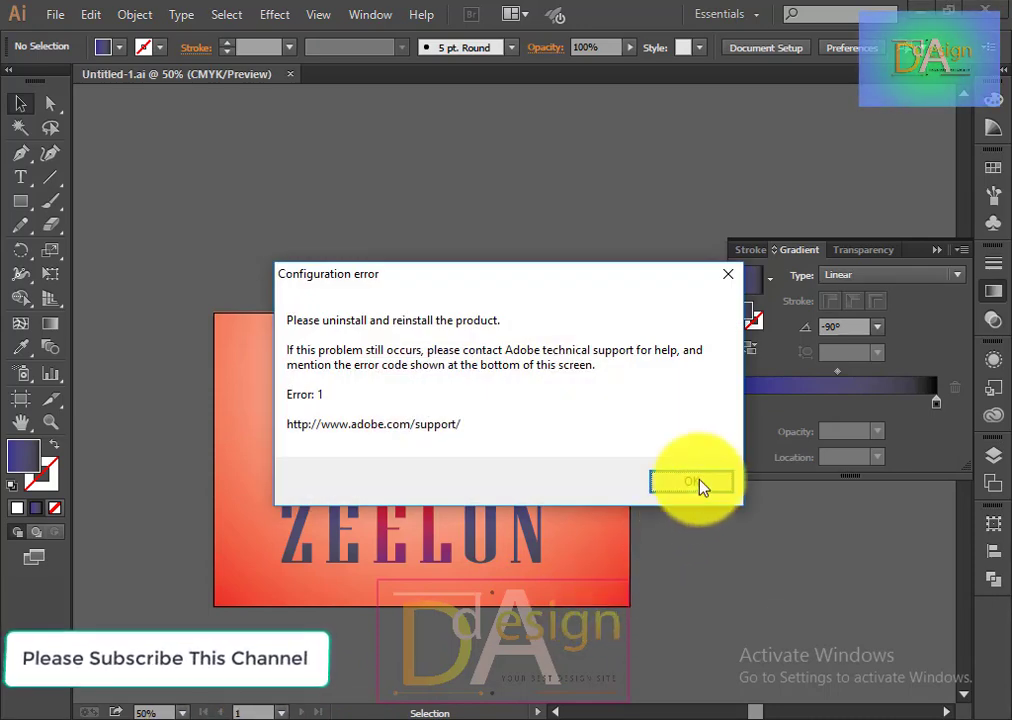
{"action": "left_click", "coordinate": [700, 481]}
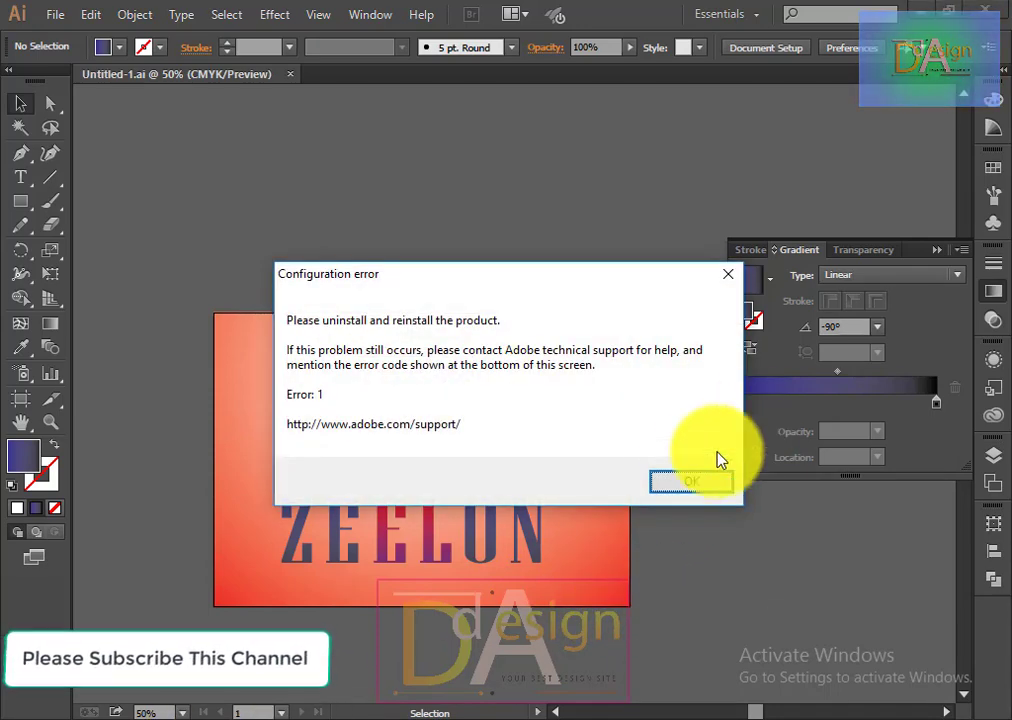
{"action": "left_click", "coordinate": [695, 479]}
{"action": "right_click", "coordinate": [248, 688]}
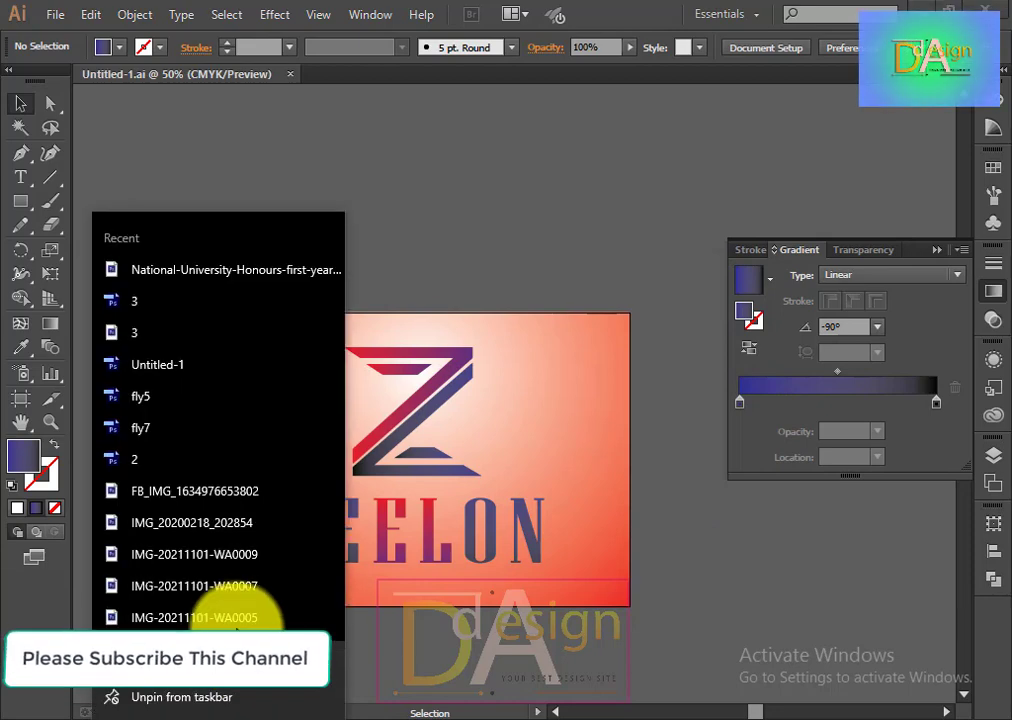
{"action": "left_click", "coordinate": [199, 700]}
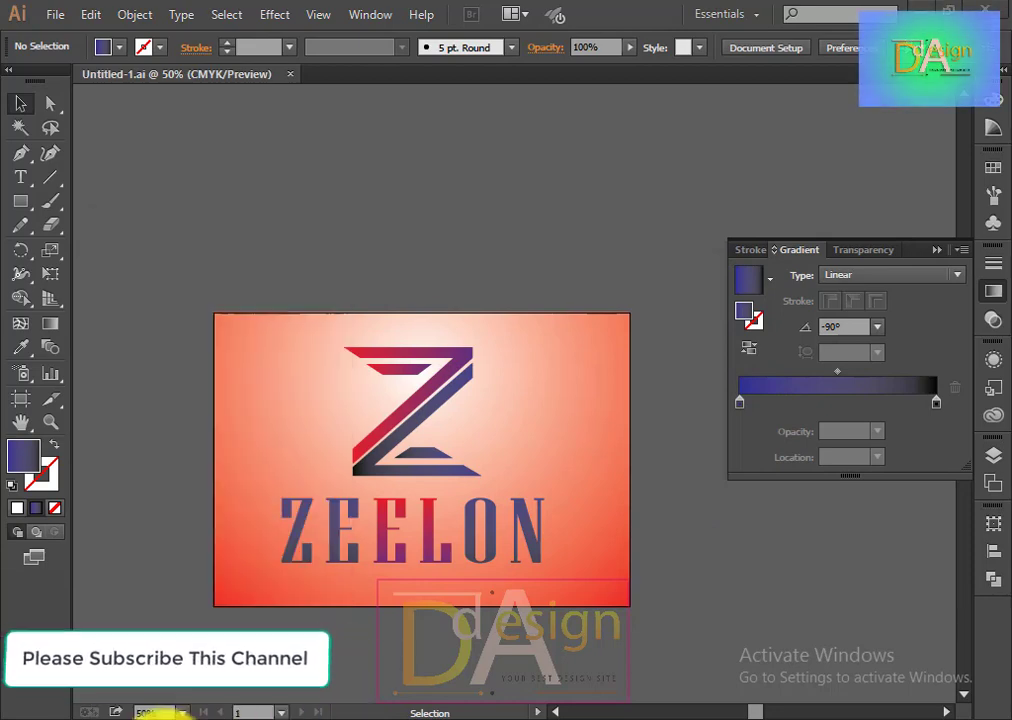
Minimise Illustrator and refresh the desktop.
{"action": "left_click", "coordinate": [930, 10]}
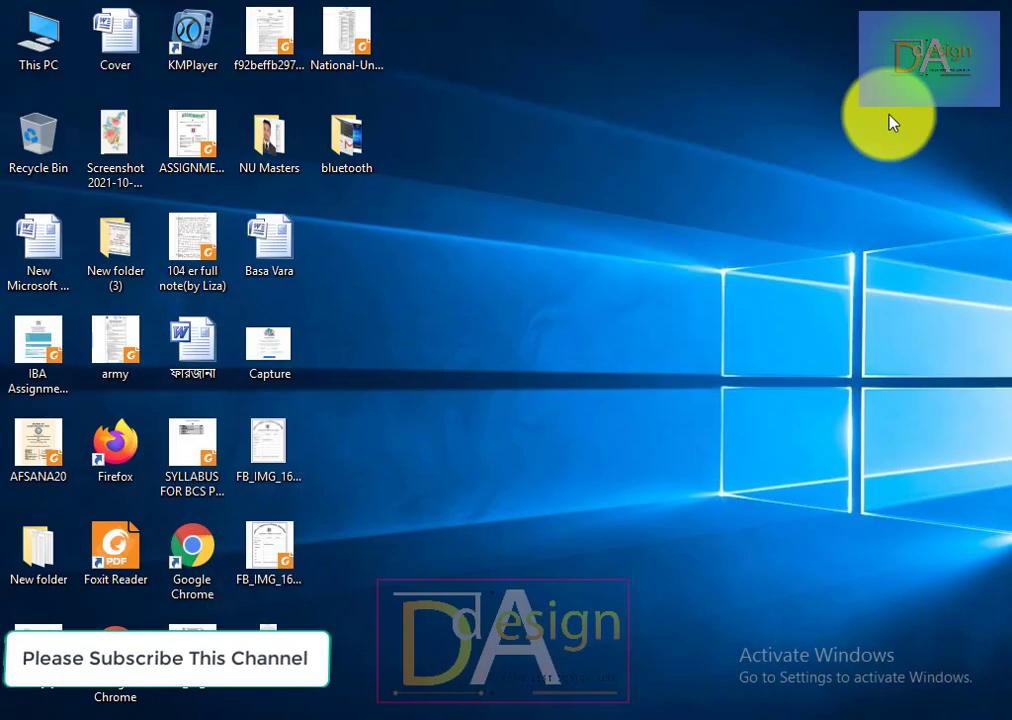
{"action": "right_click", "coordinate": [583, 212]}
{"action": "left_click", "coordinate": [600, 268]}
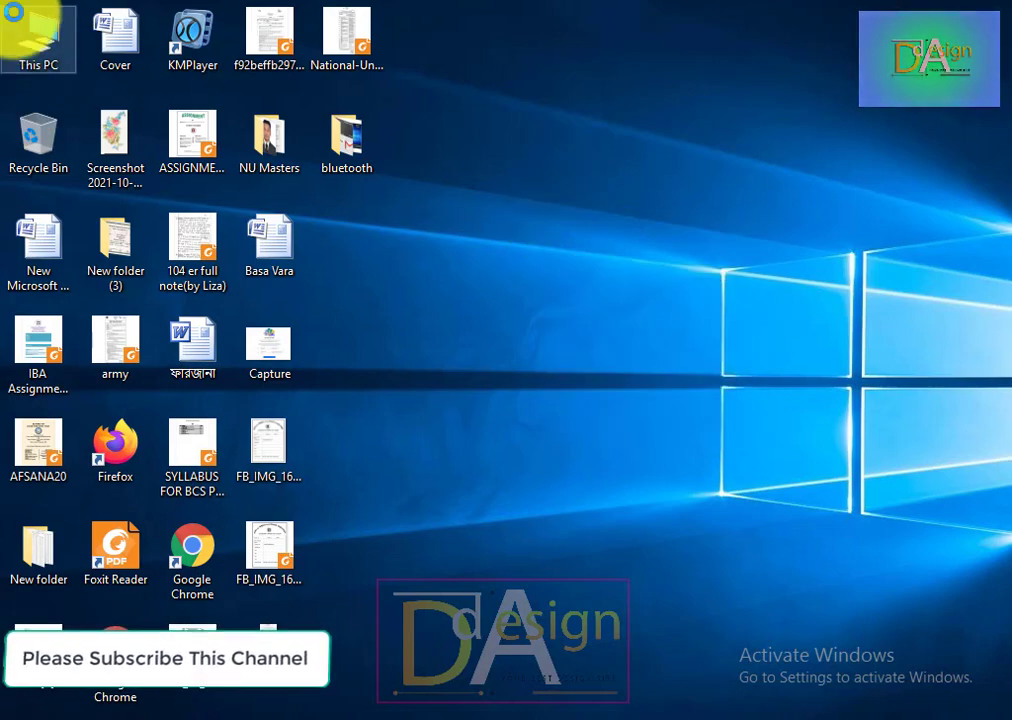
Launch portable Photoshop CS6 from the PhotoshopPortable folder on Local Disk (C:).
{"action": "double_click", "coordinate": [28, 28]}
{"action": "left_click", "coordinate": [567, 293]}
{"action": "double_click", "coordinate": [567, 293]}
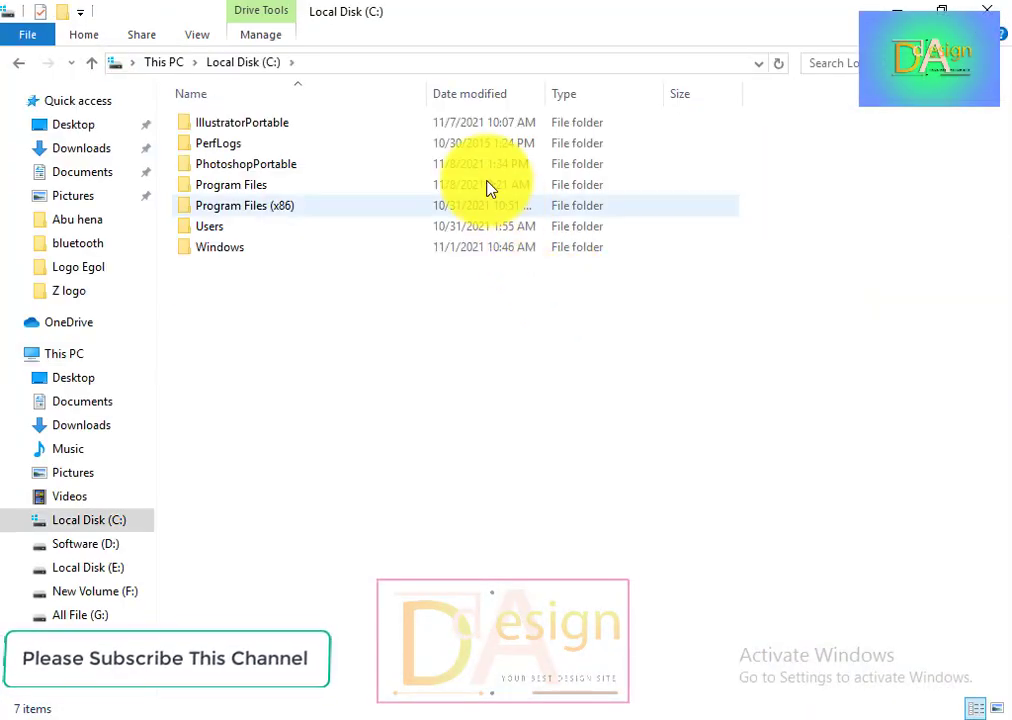
{"action": "left_click", "coordinate": [286, 125]}
{"action": "left_click", "coordinate": [287, 170]}
{"action": "double_click", "coordinate": [287, 170]}
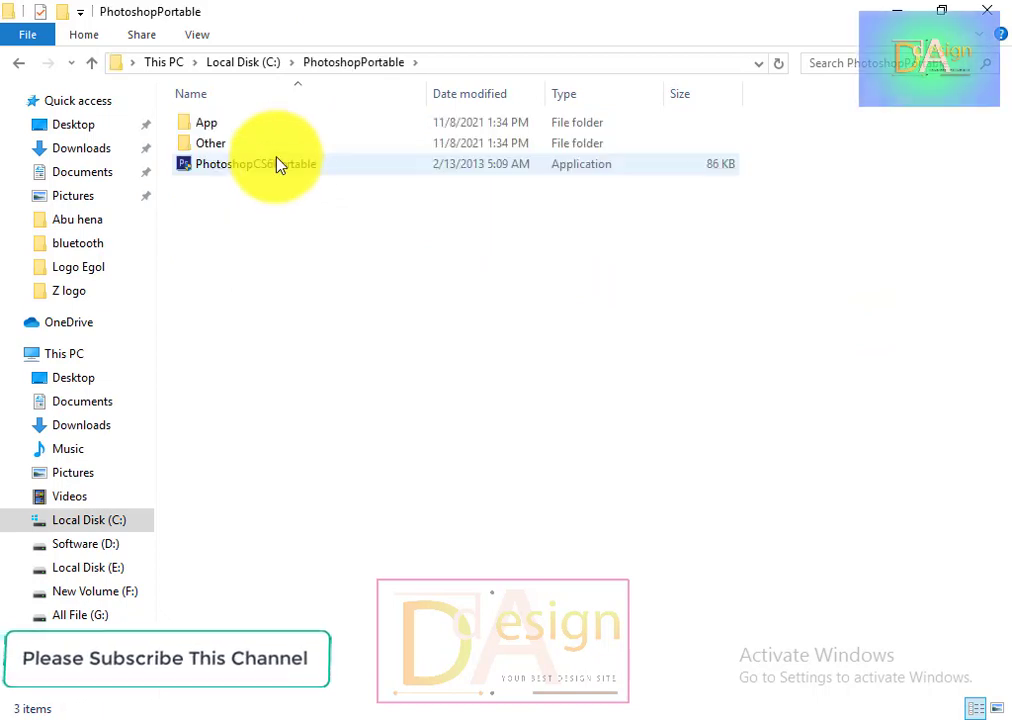
{"action": "double_click", "coordinate": [278, 164]}
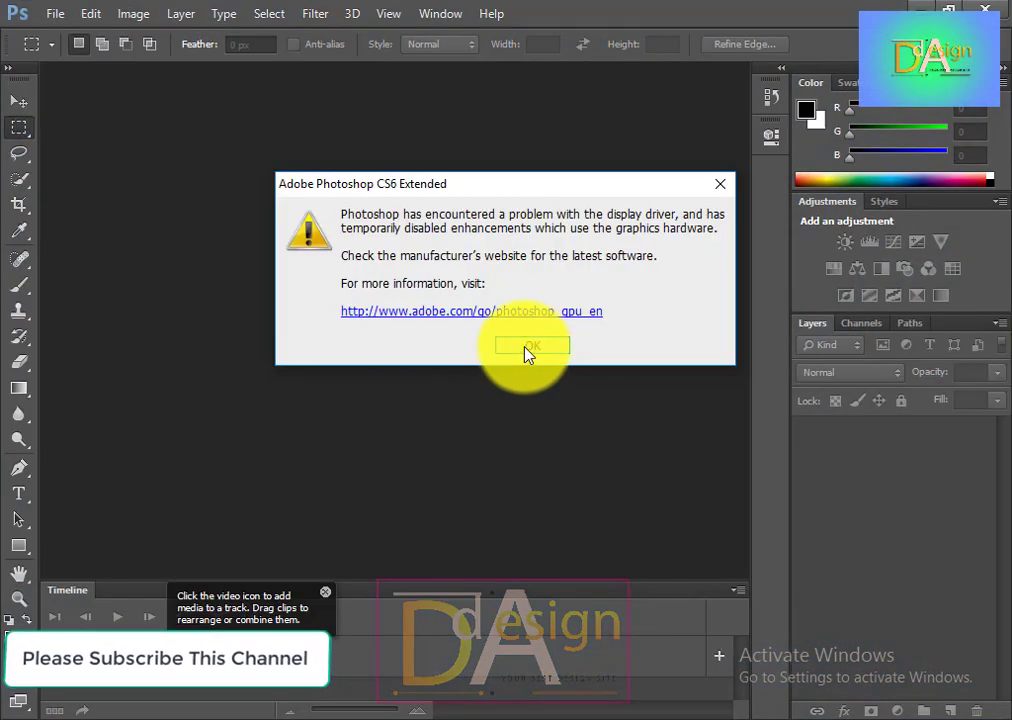
Dismiss the display-driver warning and close the Timeline panel.
{"action": "left_click", "coordinate": [530, 347]}
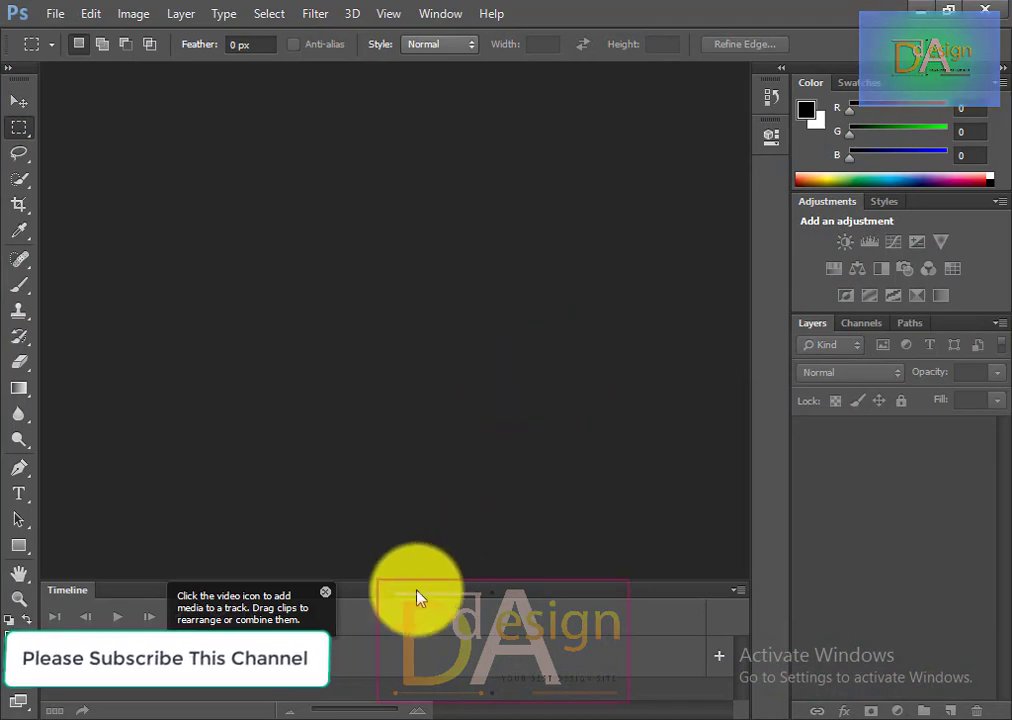
{"action": "left_click", "coordinate": [736, 590]}
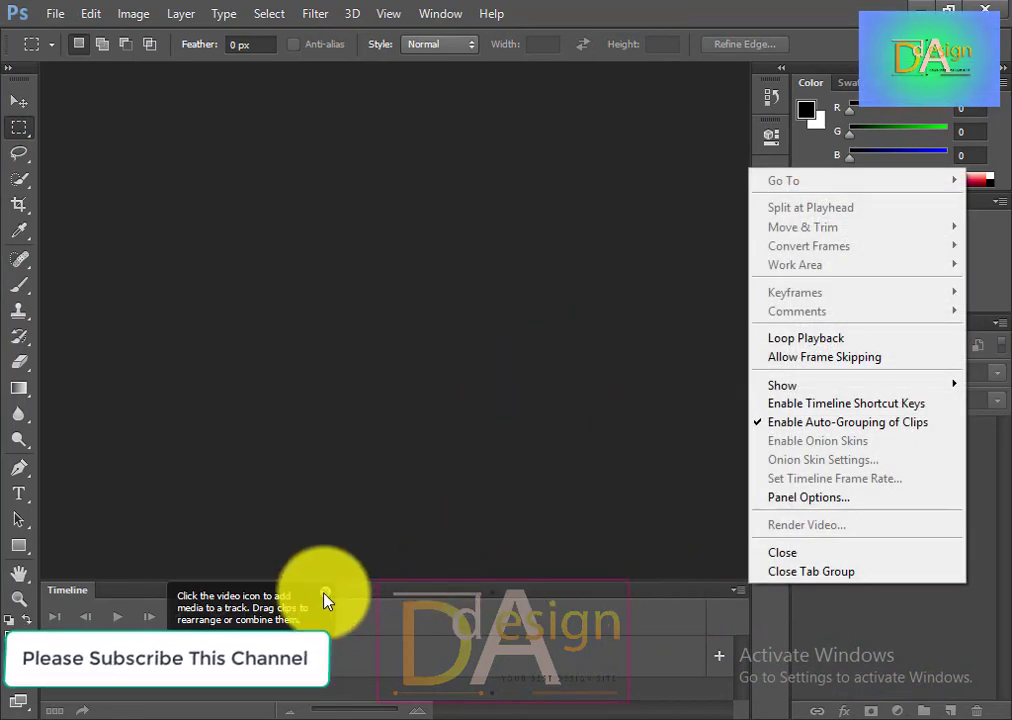
{"action": "key", "text": "Escape"}
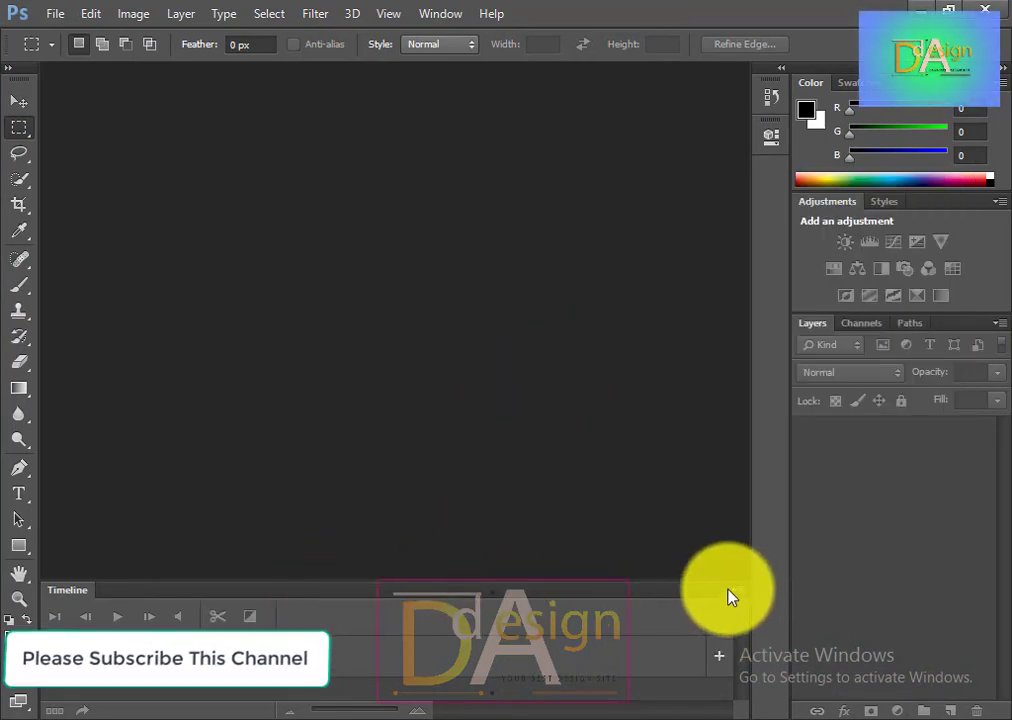
{"action": "left_click", "coordinate": [730, 594]}
{"action": "left_click", "coordinate": [781, 553]}
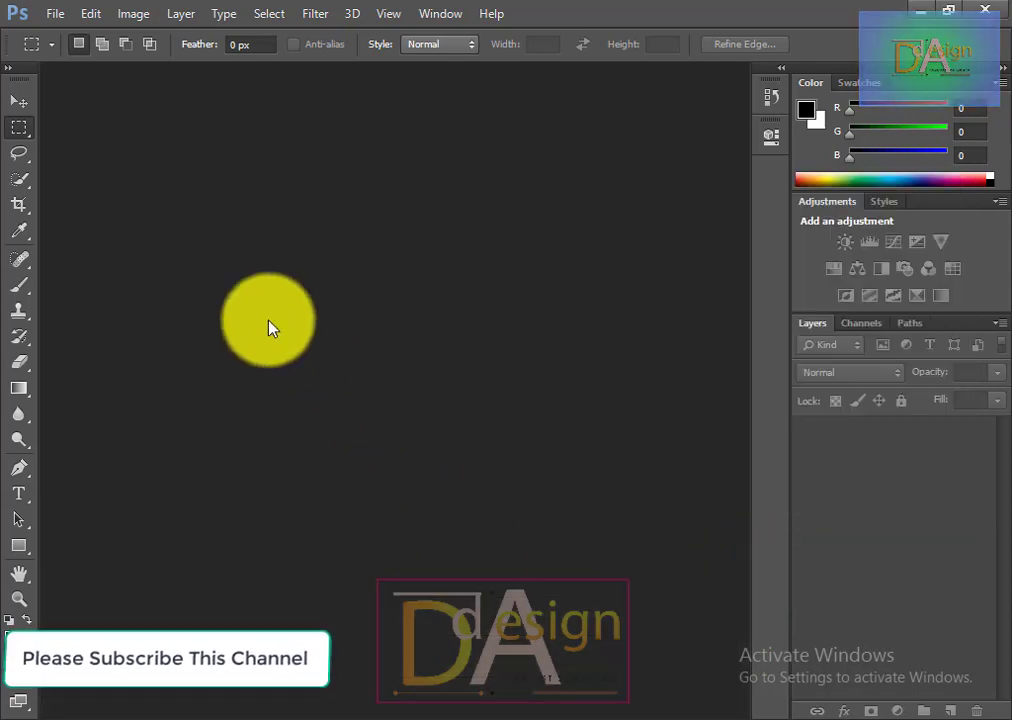
Start opening a file, silencing the 3D hardware warning with Don't show again.
{"action": "left_click", "coordinate": [57, 14]}
{"action": "left_click", "coordinate": [81, 54]}
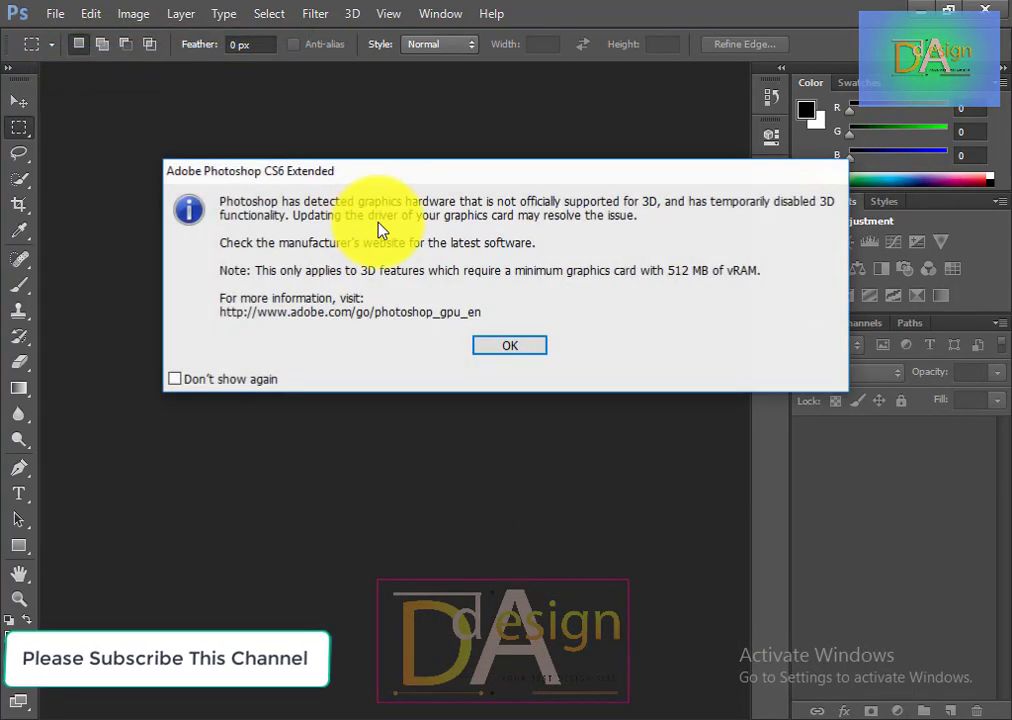
{"action": "left_click", "coordinate": [272, 379]}
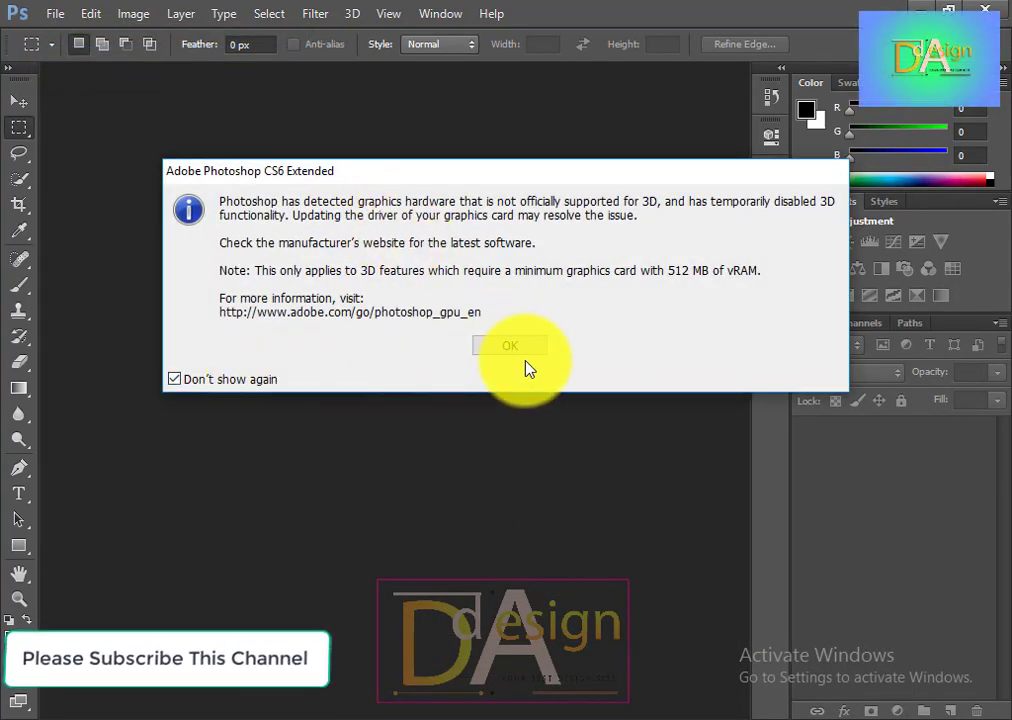
{"action": "left_click", "coordinate": [505, 349]}
{"action": "left_click", "coordinate": [64, 330]}
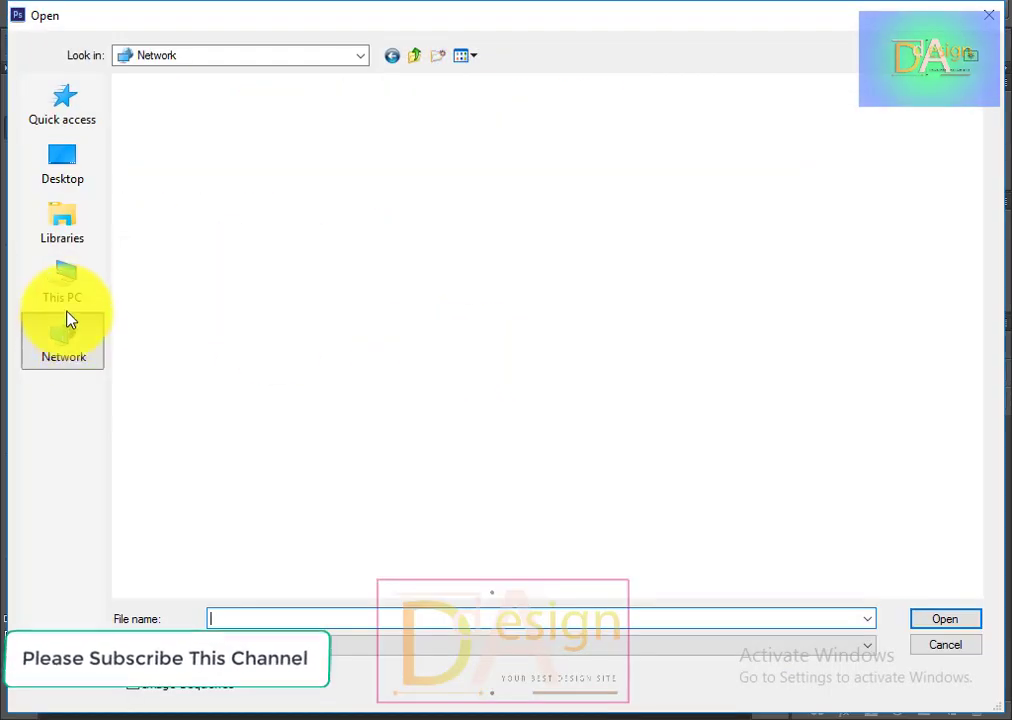
{"action": "left_click", "coordinate": [62, 285]}
{"action": "double_click", "coordinate": [449, 311]}
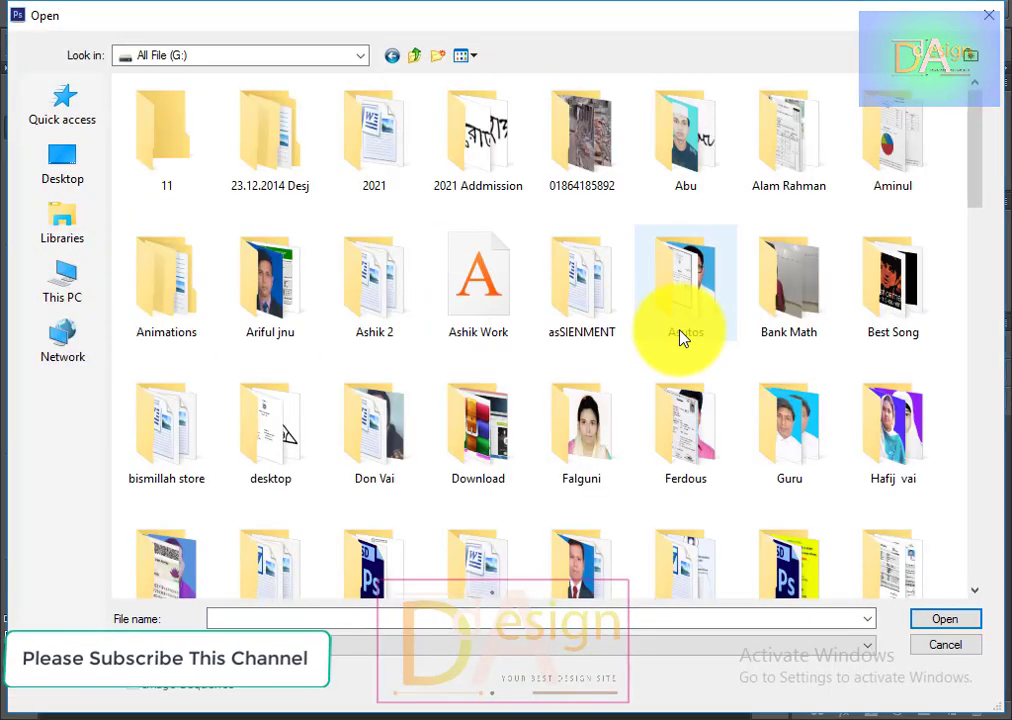
{"action": "left_click", "coordinate": [55, 292]}
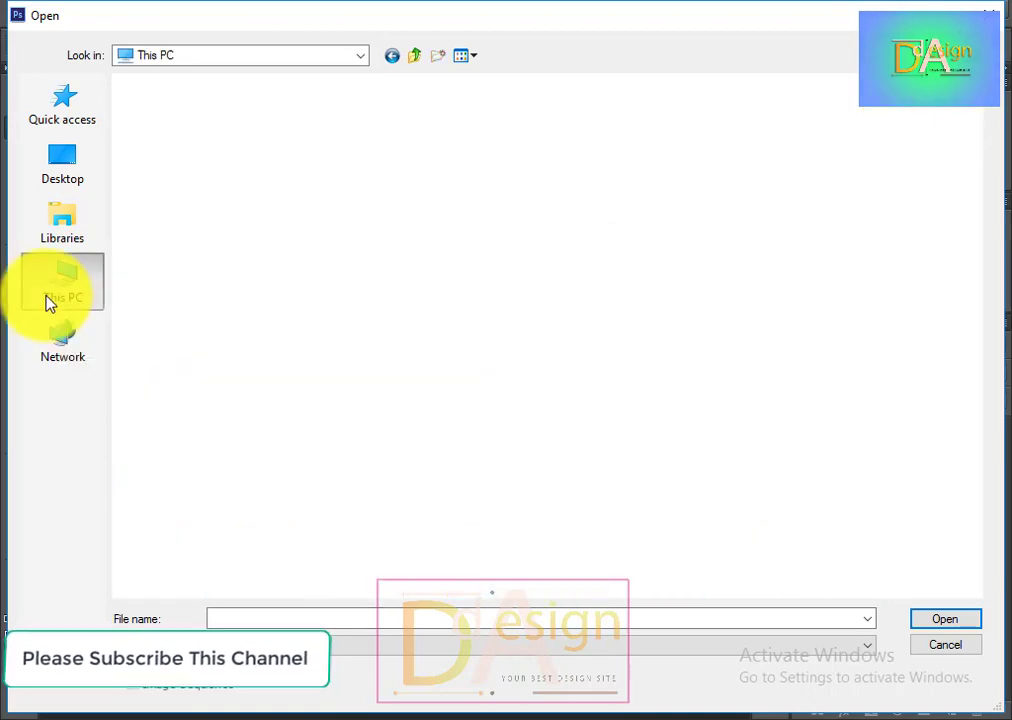
Open logo mockup.psd from Software (D:) > Graphics design > logo > 3d logo mockub.
{"action": "double_click", "coordinate": [476, 266]}
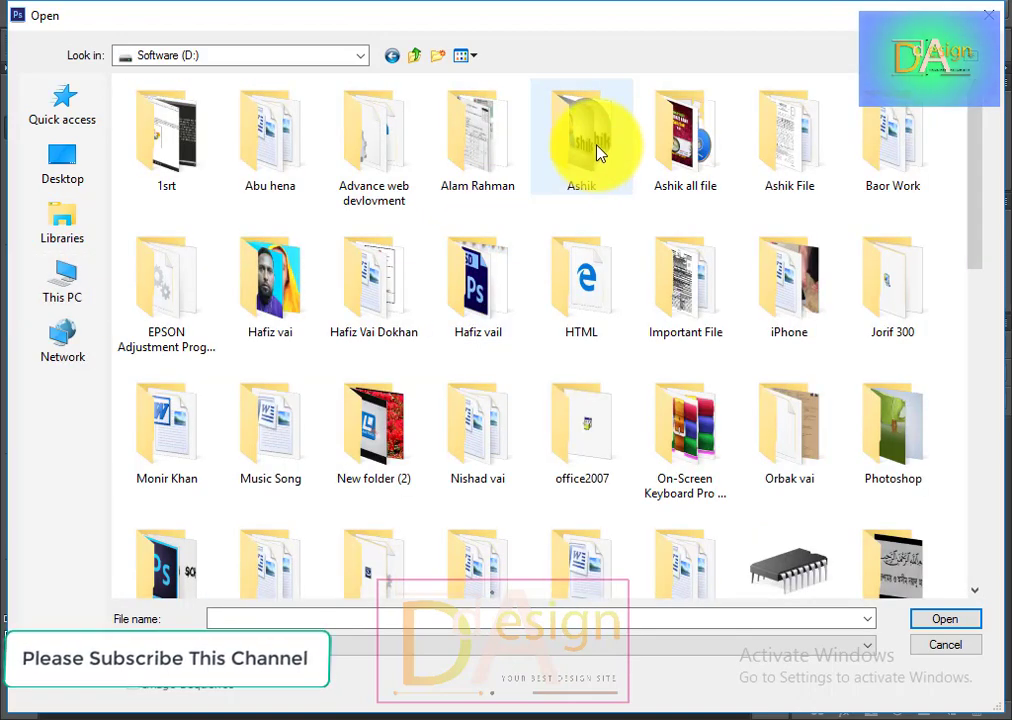
{"action": "double_click", "coordinate": [672, 157]}
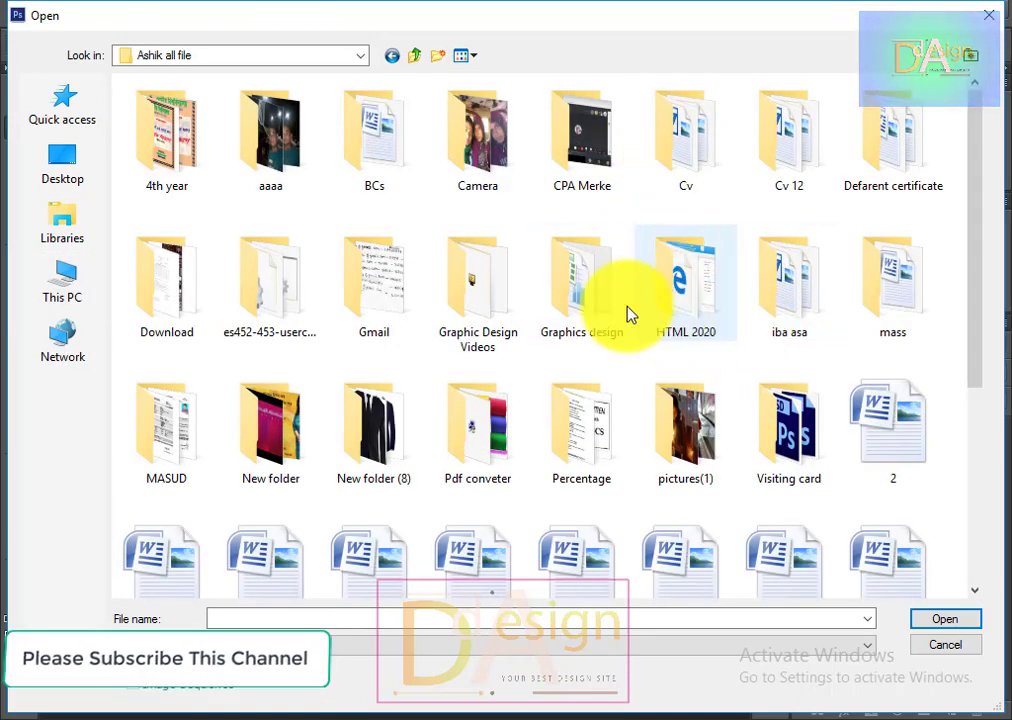
{"action": "double_click", "coordinate": [590, 316]}
{"action": "scroll", "coordinate": [545, 405], "scroll_direction": "down", "scroll_amount": 2}
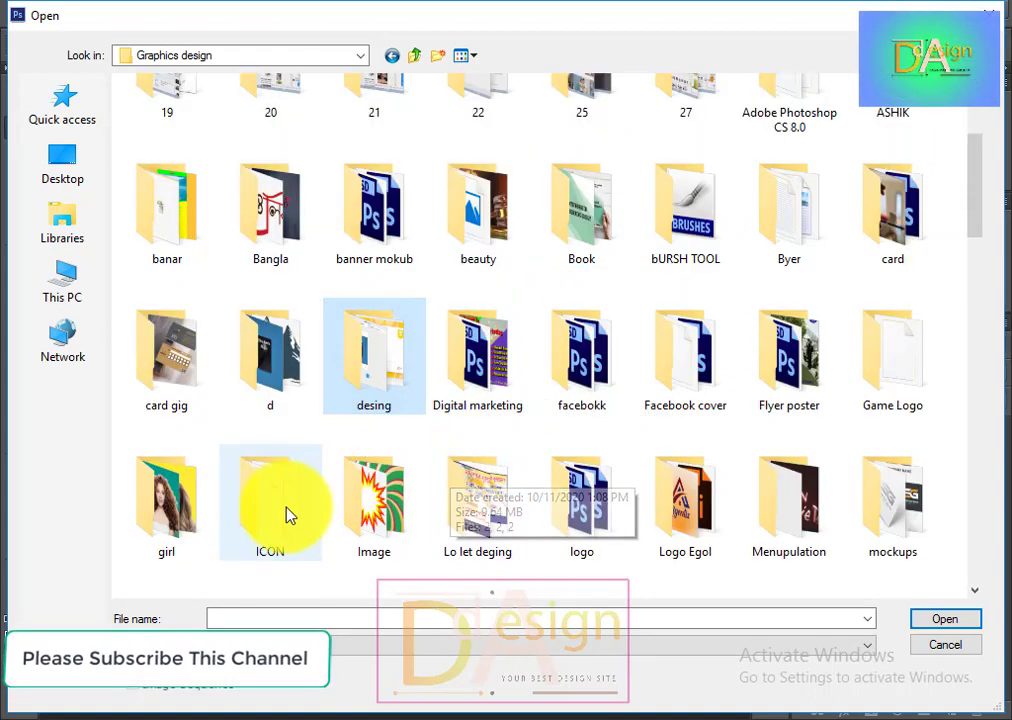
{"action": "double_click", "coordinate": [592, 521]}
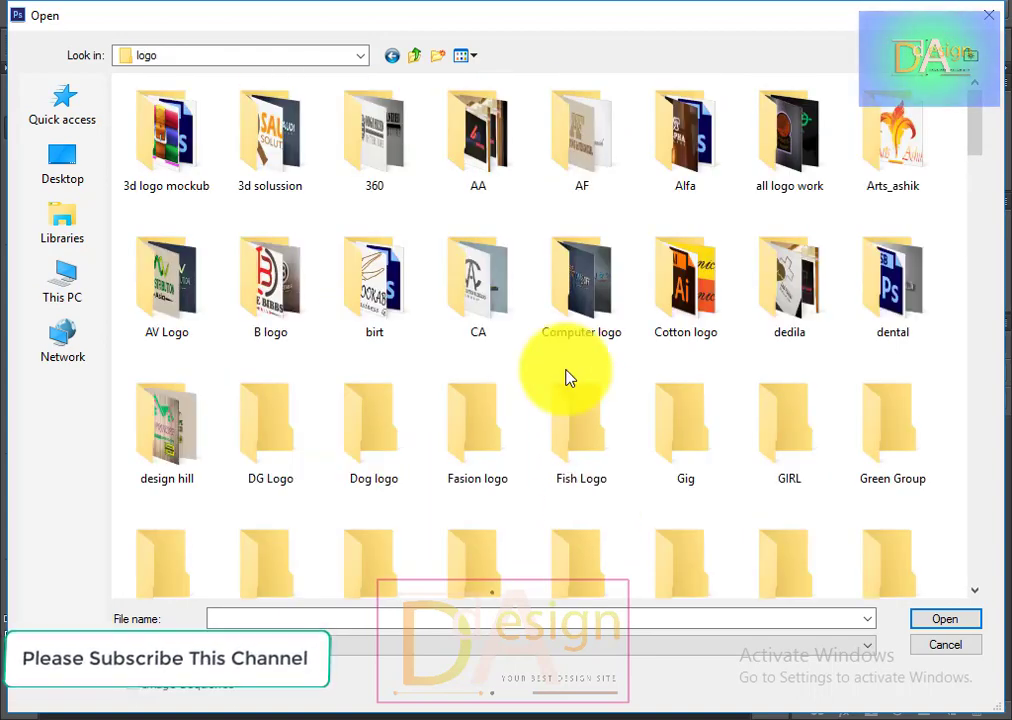
{"action": "double_click", "coordinate": [169, 112]}
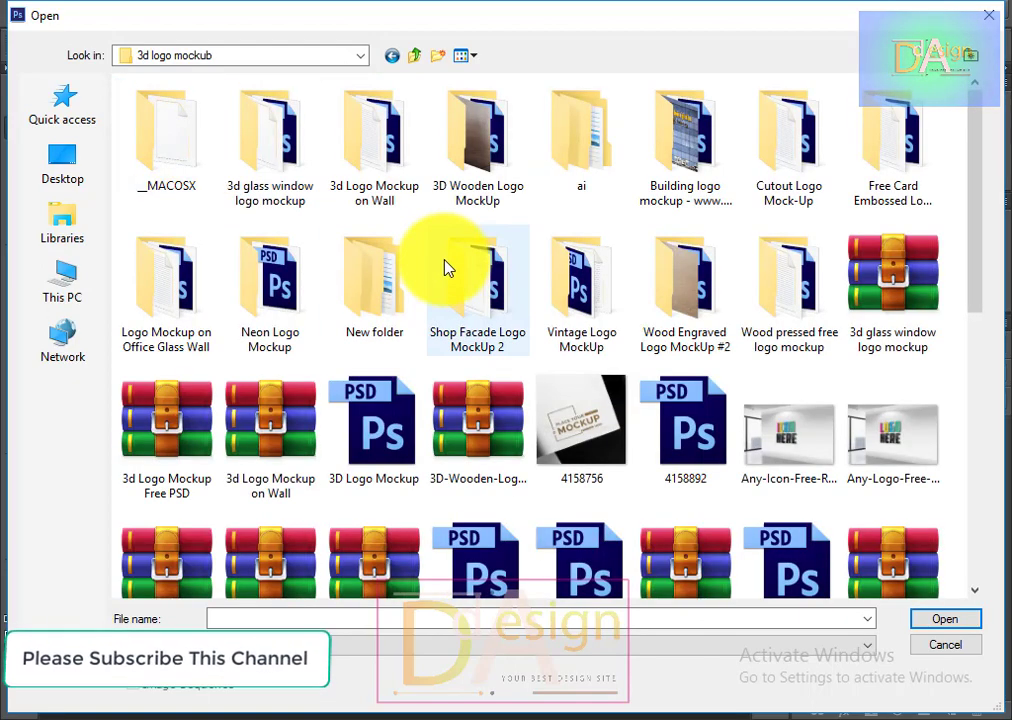
{"action": "scroll", "coordinate": [650, 490], "scroll_direction": "down", "scroll_amount": 2}
{"action": "scroll", "coordinate": [645, 488], "scroll_direction": "down", "scroll_amount": 2}
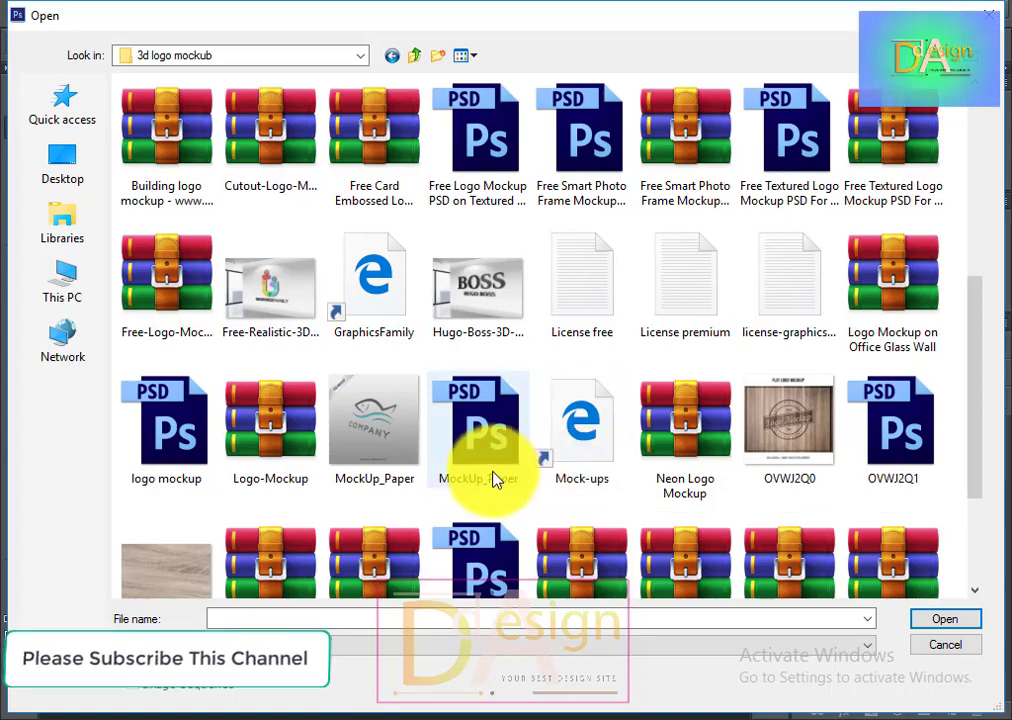
{"action": "left_click", "coordinate": [140, 425]}
{"action": "double_click", "coordinate": [140, 425]}
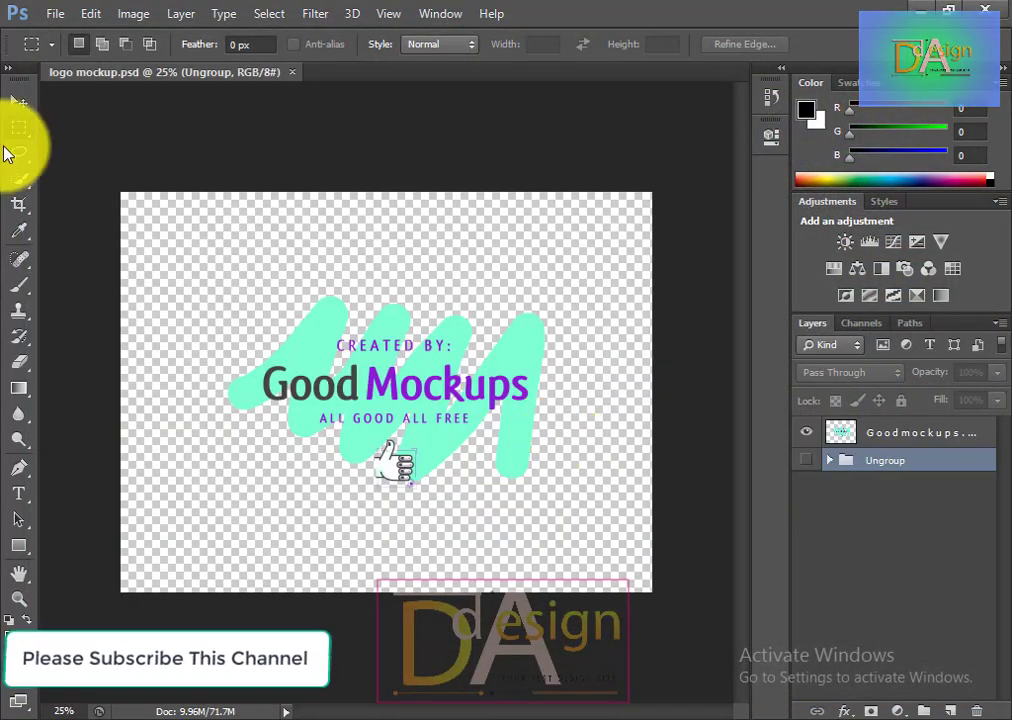
Show the Ungroup group, hide the Good Mockups overlay, then close without saving.
{"action": "left_click", "coordinate": [18, 102]}
{"action": "left_click", "coordinate": [807, 461]}
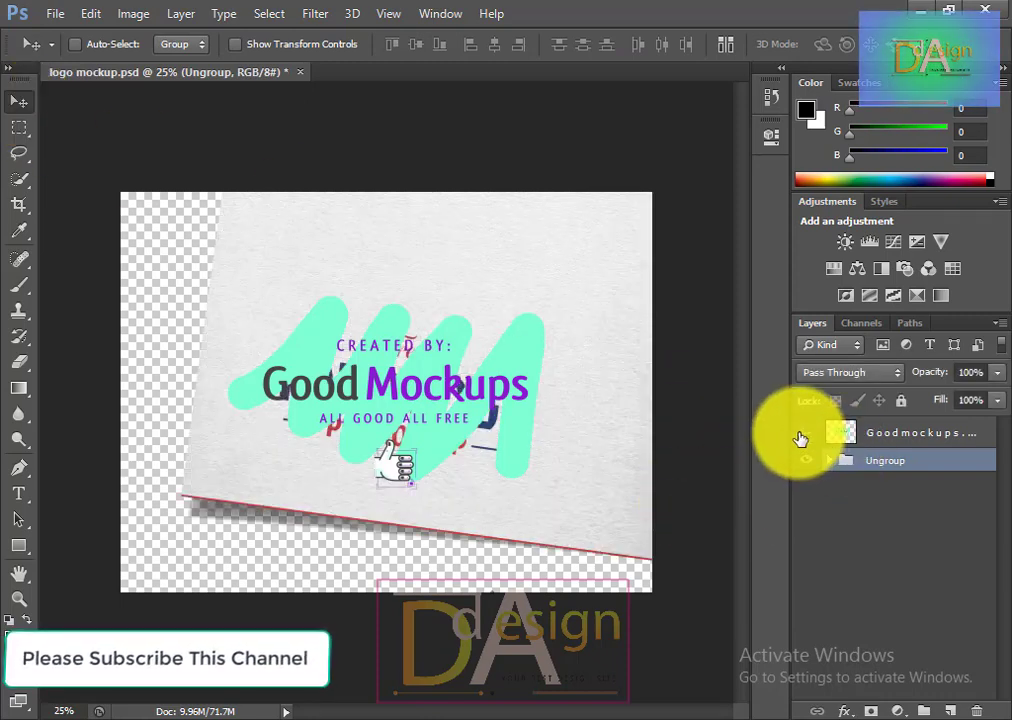
{"action": "left_click", "coordinate": [802, 434]}
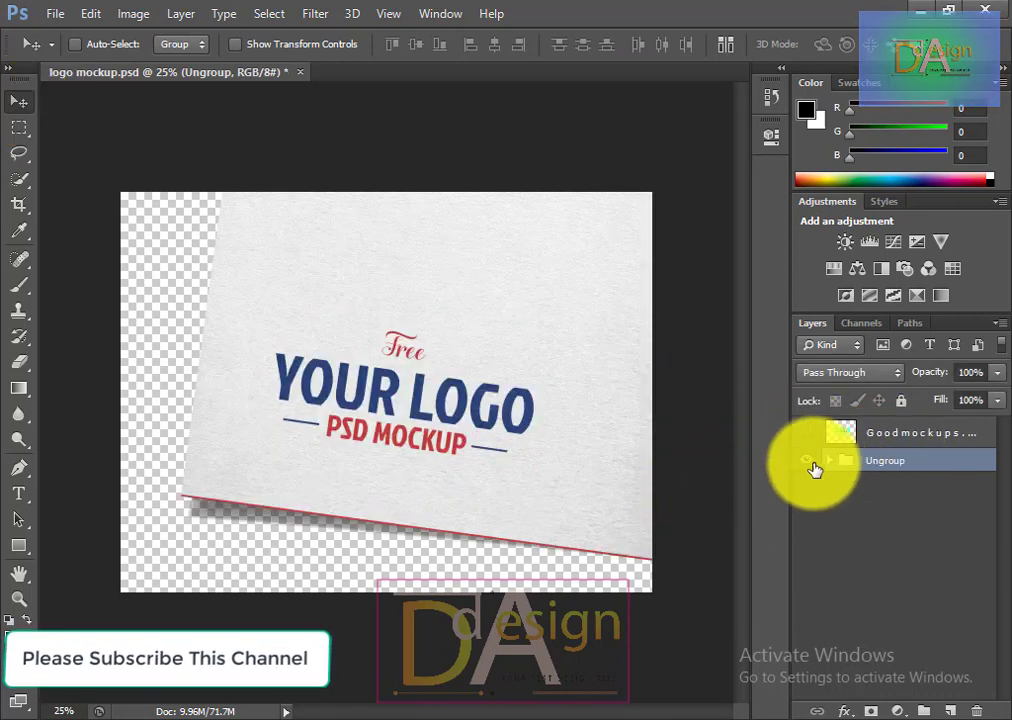
{"action": "left_click", "coordinate": [298, 73]}
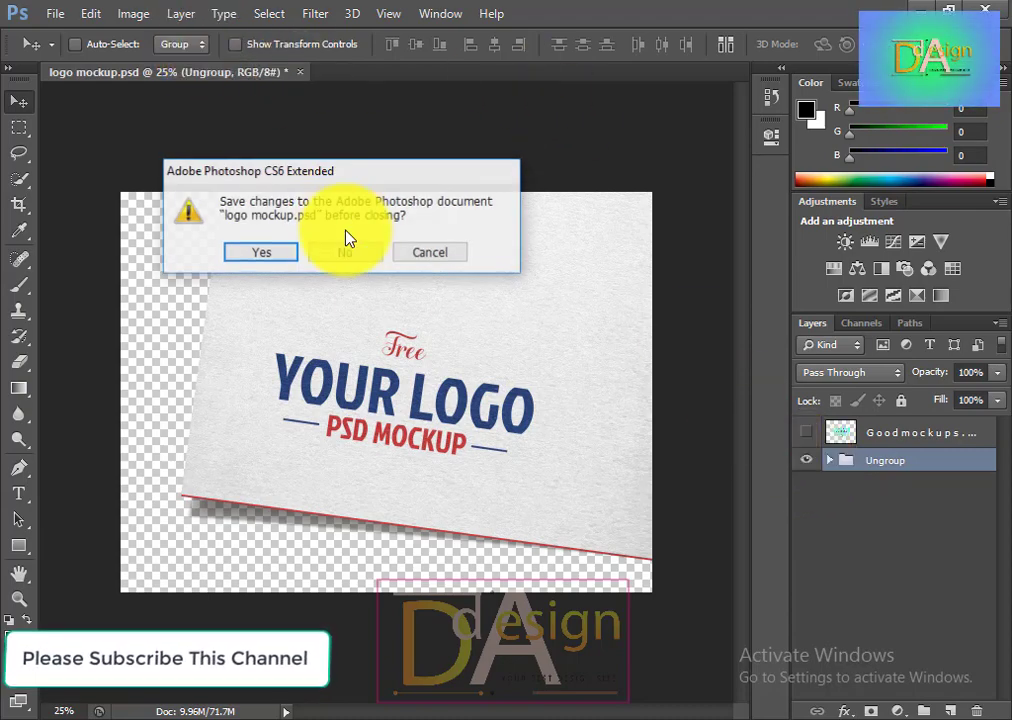
{"action": "left_click", "coordinate": [355, 254]}
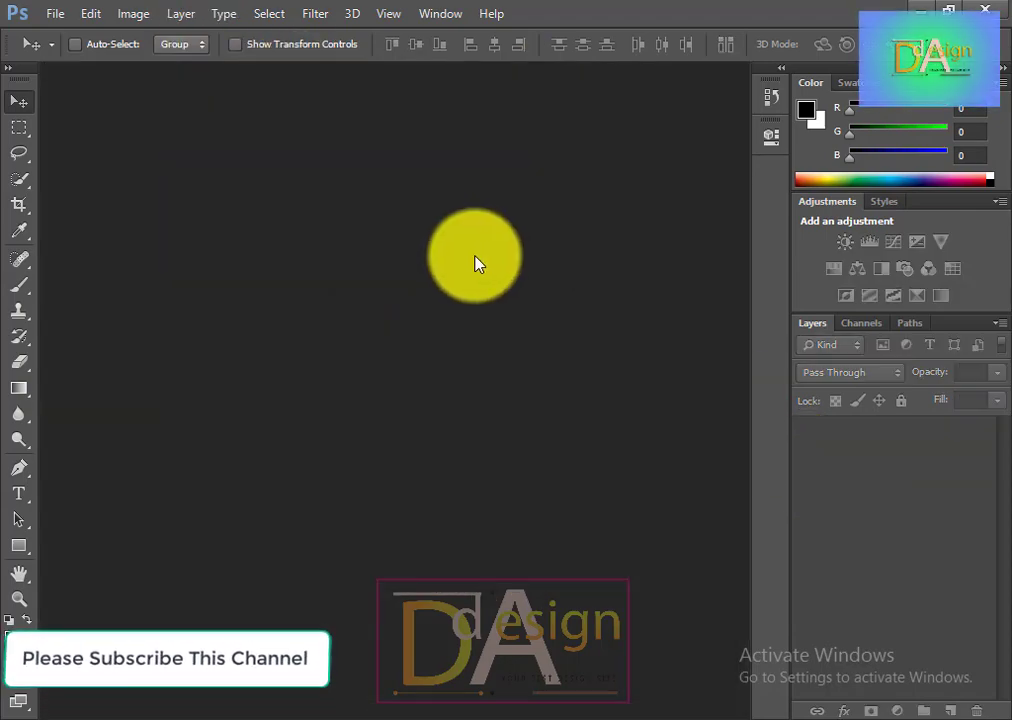
Reopen logo mockup.psd, toggle the same layers and inspect the overlay's blending options unchanged.
{"action": "double_click", "coordinate": [476, 263]}
{"action": "scroll", "coordinate": [480, 500], "scroll_direction": "down", "scroll_amount": 5}
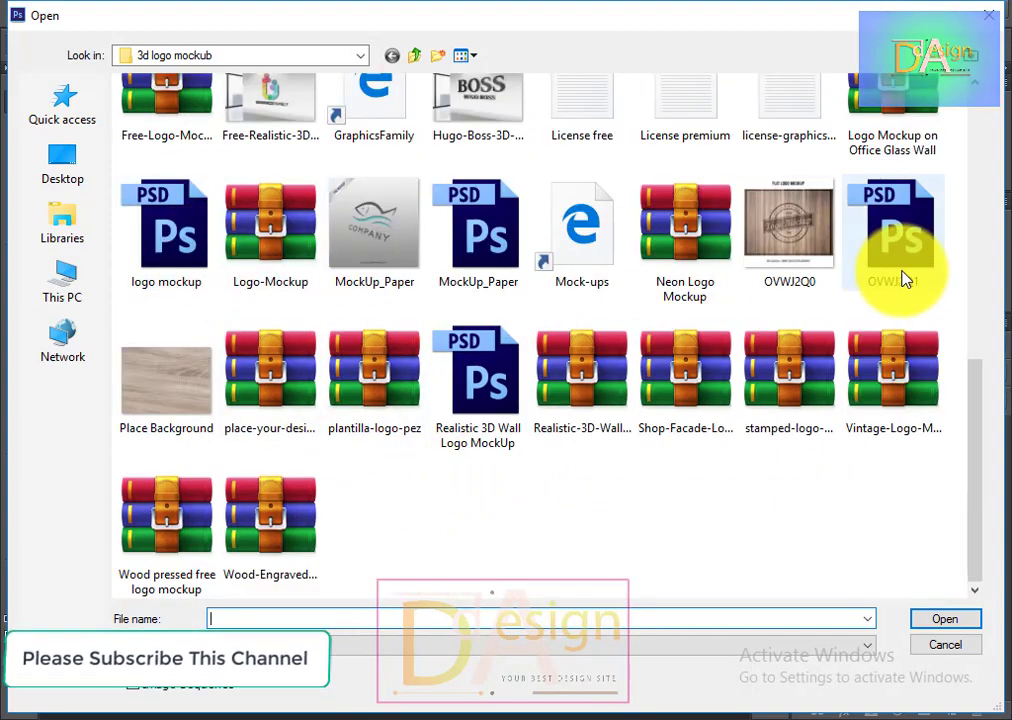
{"action": "double_click", "coordinate": [168, 228]}
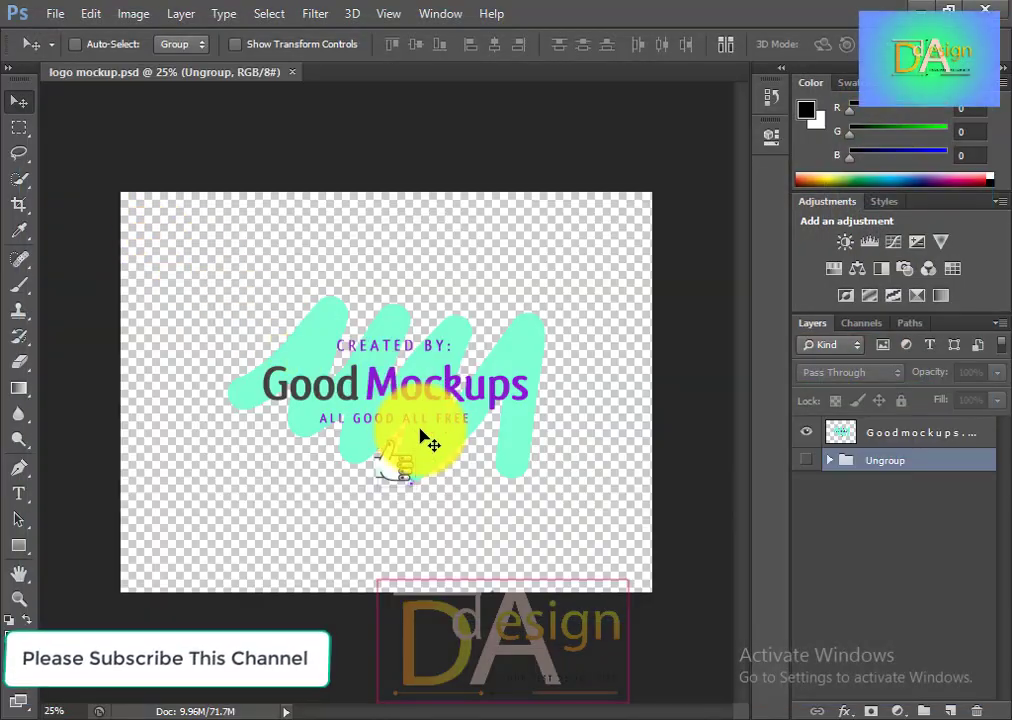
{"action": "left_click", "coordinate": [808, 460]}
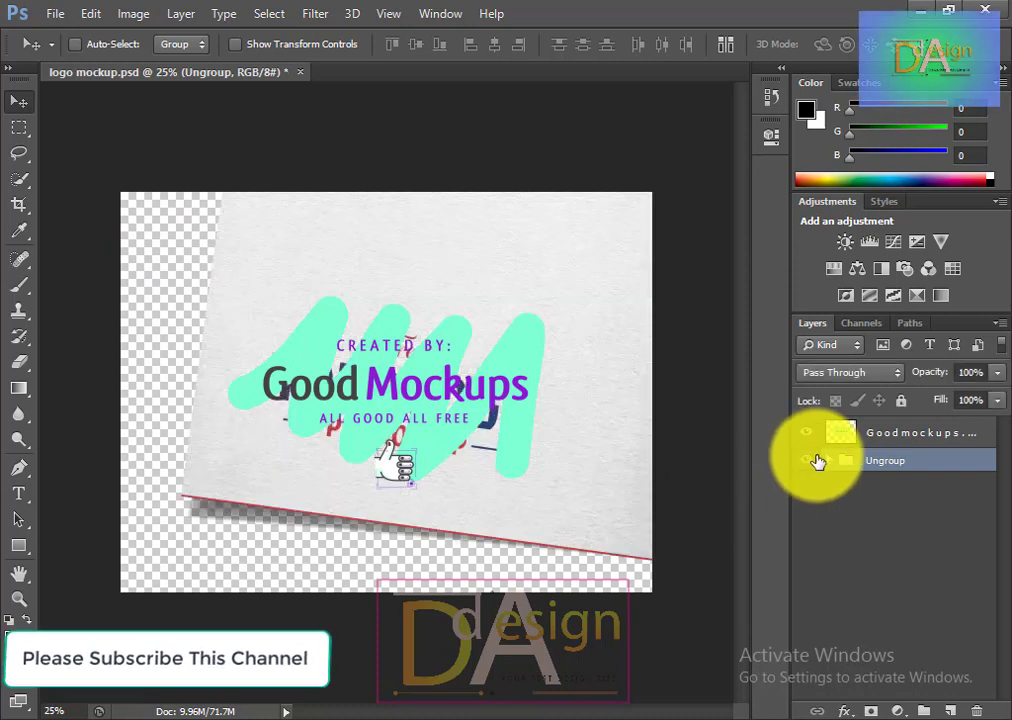
{"action": "left_click", "coordinate": [808, 432]}
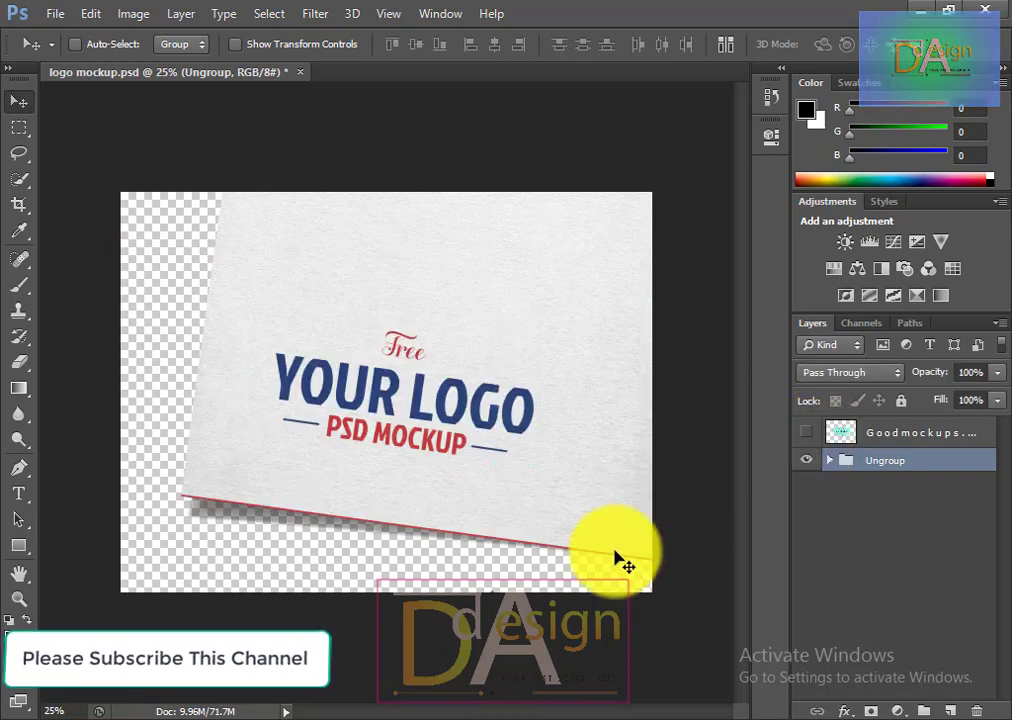
{"action": "double_click", "coordinate": [838, 434]}
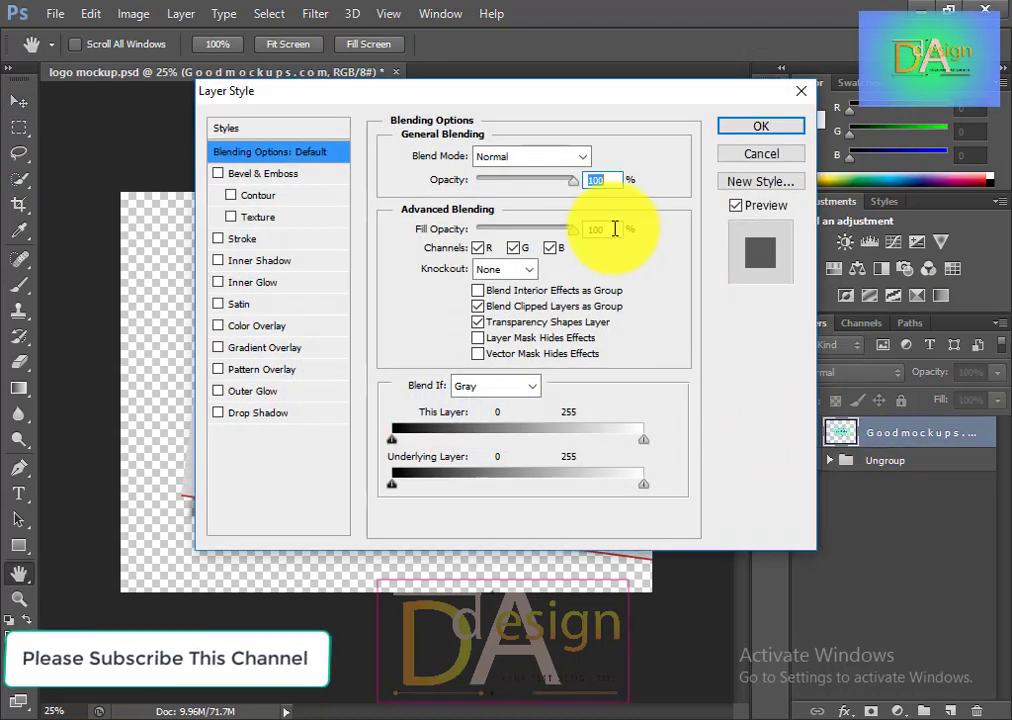
{"action": "key", "text": "Escape"}
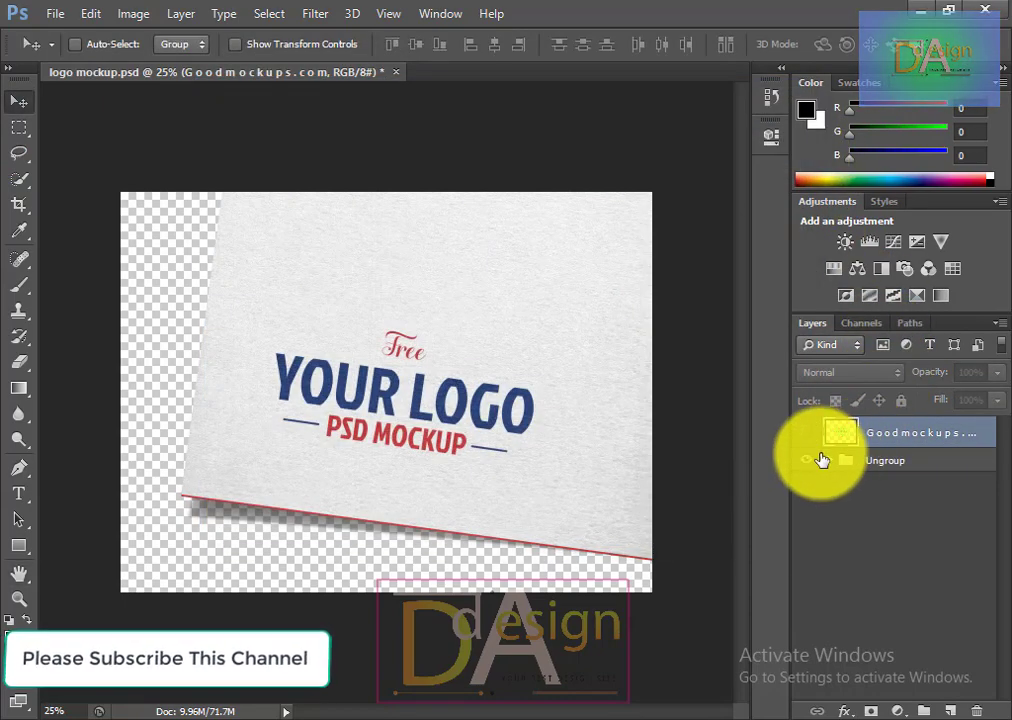
Expand Ungroup, hide and reshow the Paper layer, then close without saving.
{"action": "left_click", "coordinate": [829, 461]}
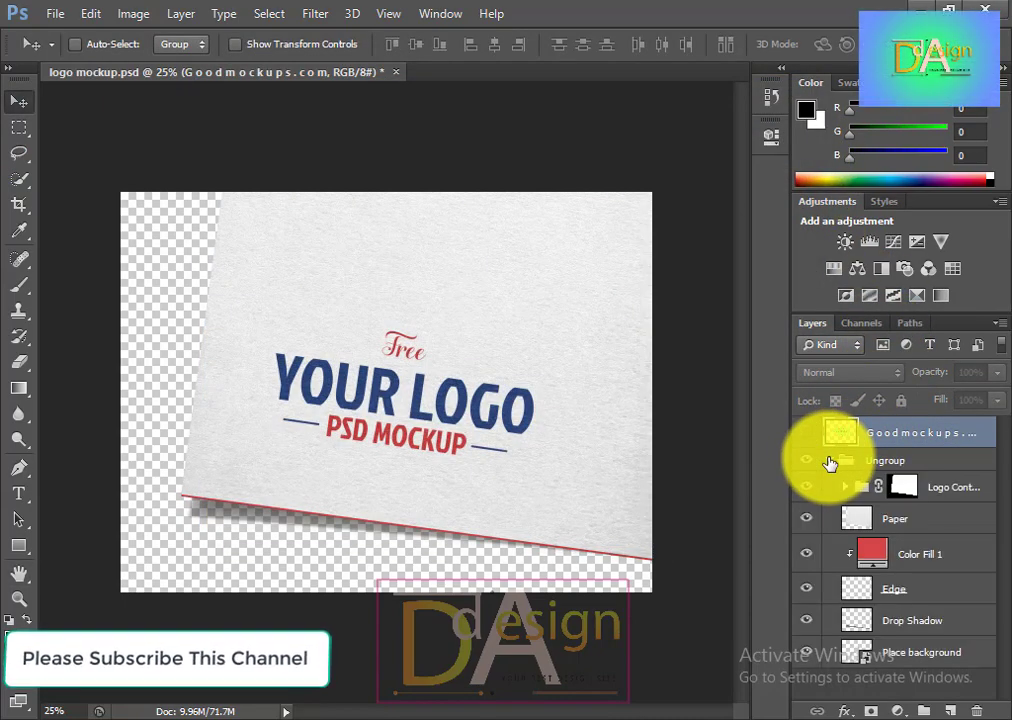
{"action": "left_click", "coordinate": [805, 528]}
{"action": "left_click", "coordinate": [803, 525]}
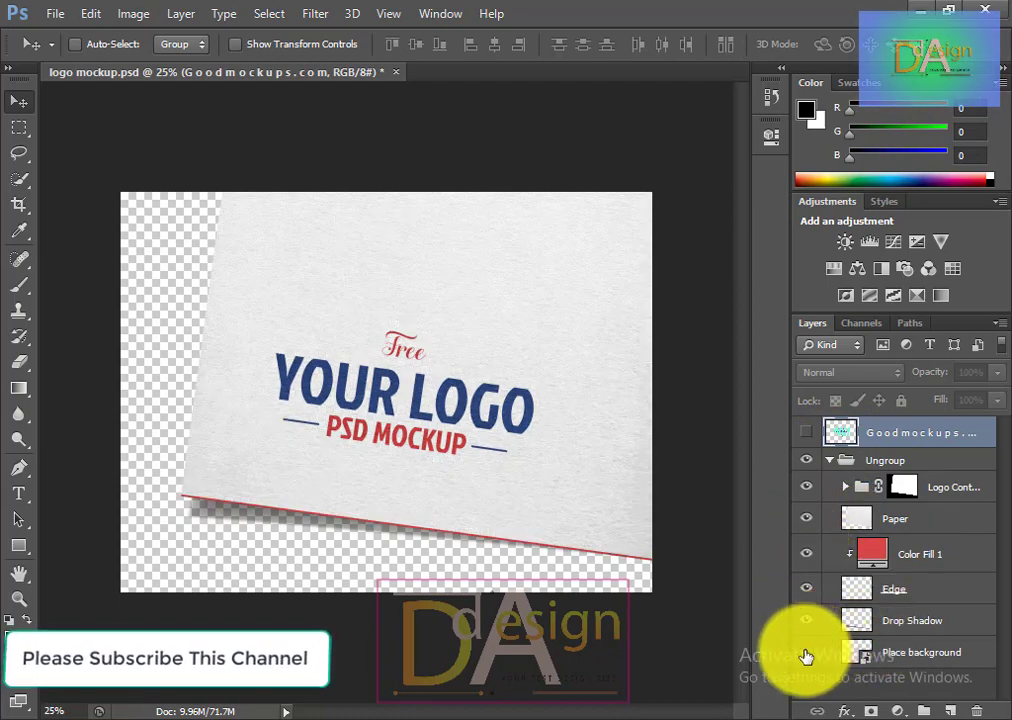
{"action": "left_click", "coordinate": [397, 72]}
{"action": "left_click", "coordinate": [350, 250]}
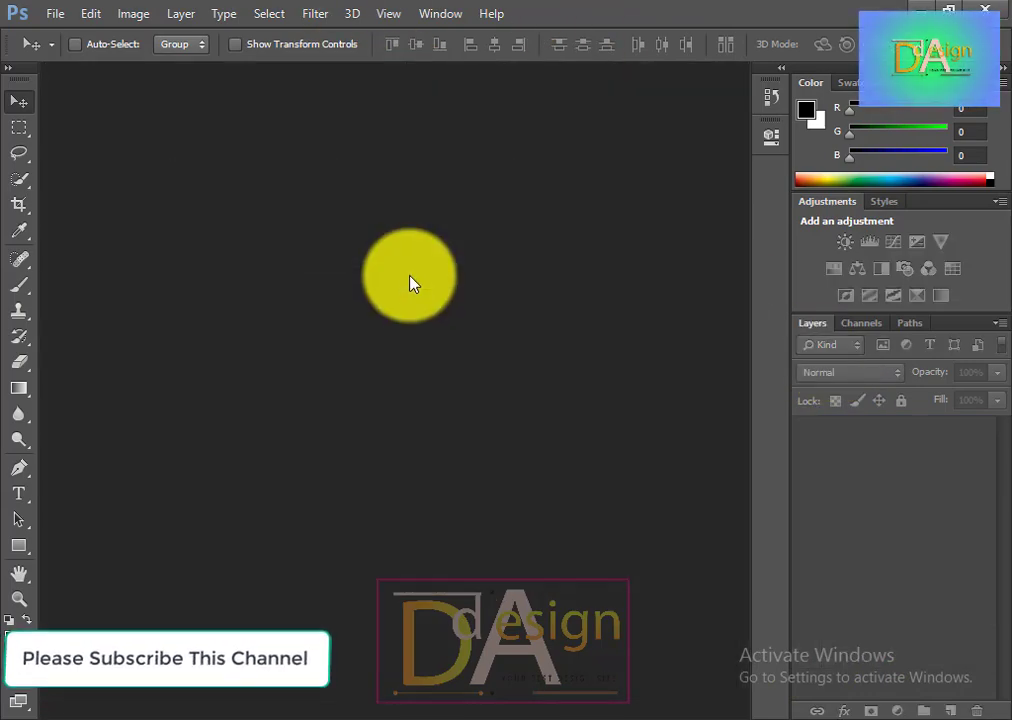
Open 3D Logo Mockup.psd and edit its OurStore11.psb smart object with Keep Layers.
{"action": "double_click", "coordinate": [410, 283]}
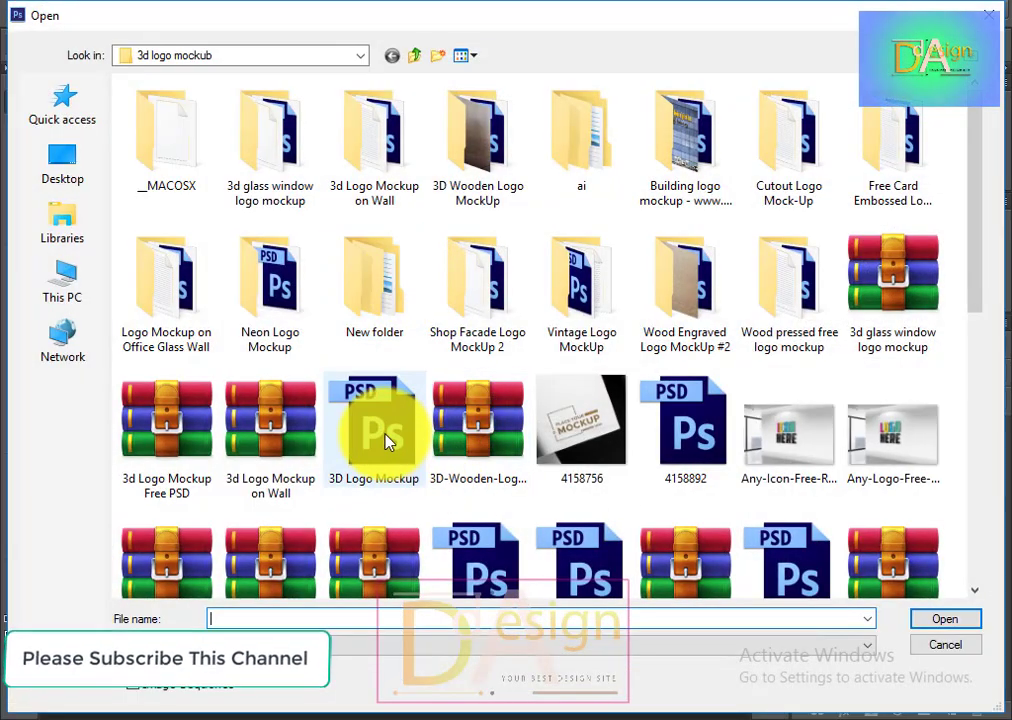
{"action": "double_click", "coordinate": [389, 442]}
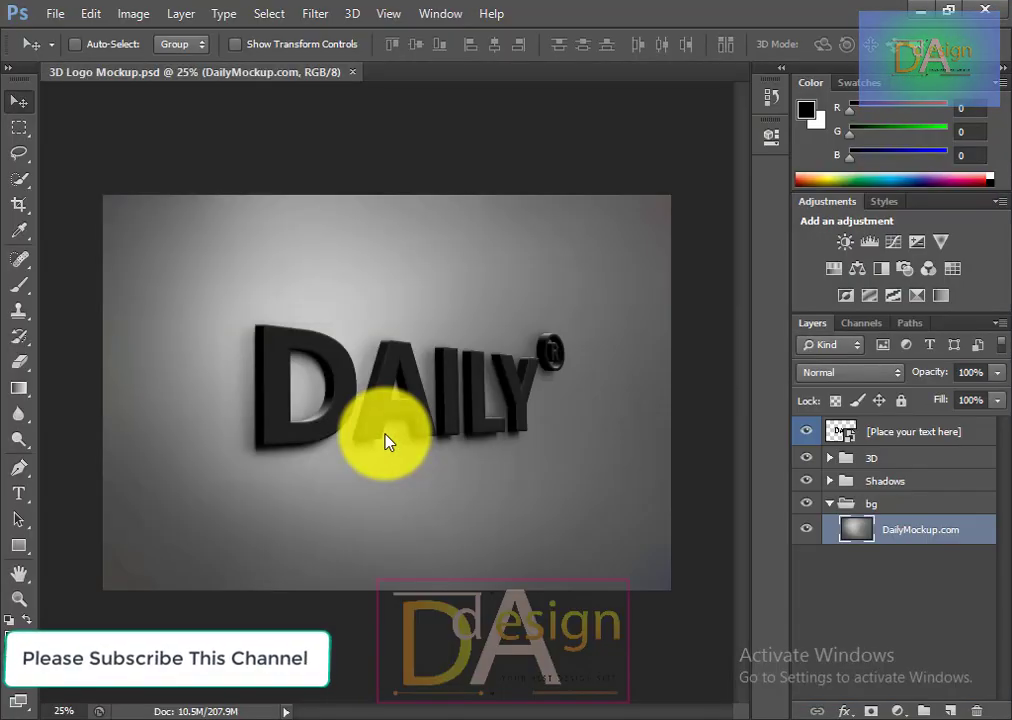
{"action": "double_click", "coordinate": [838, 437]}
{"action": "left_click", "coordinate": [416, 289]}
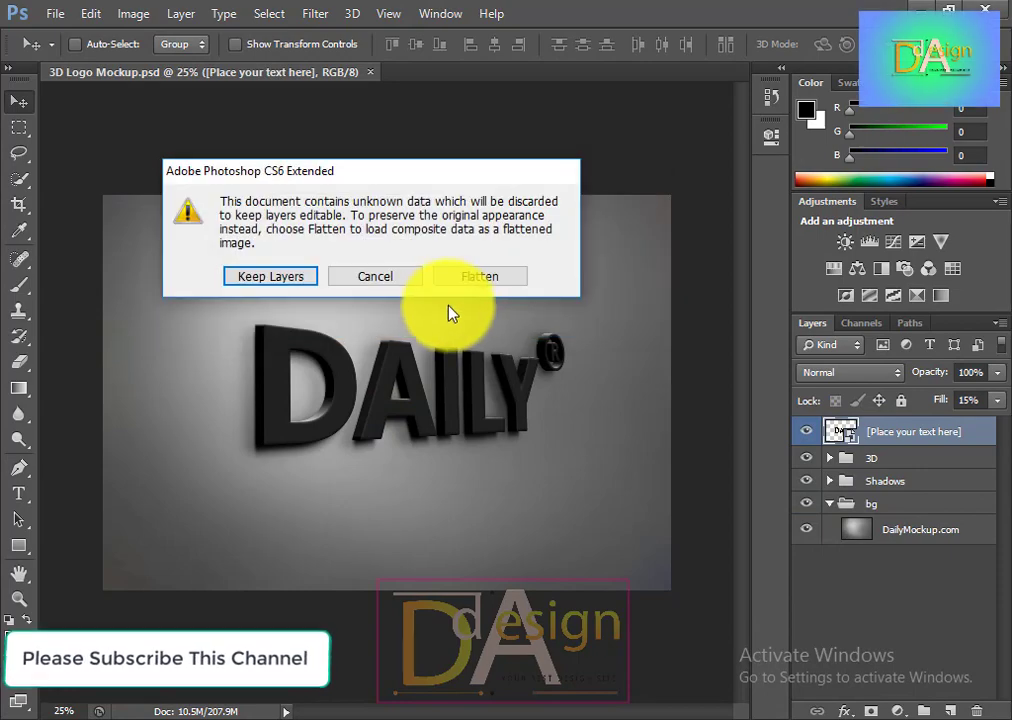
{"action": "left_click", "coordinate": [294, 280]}
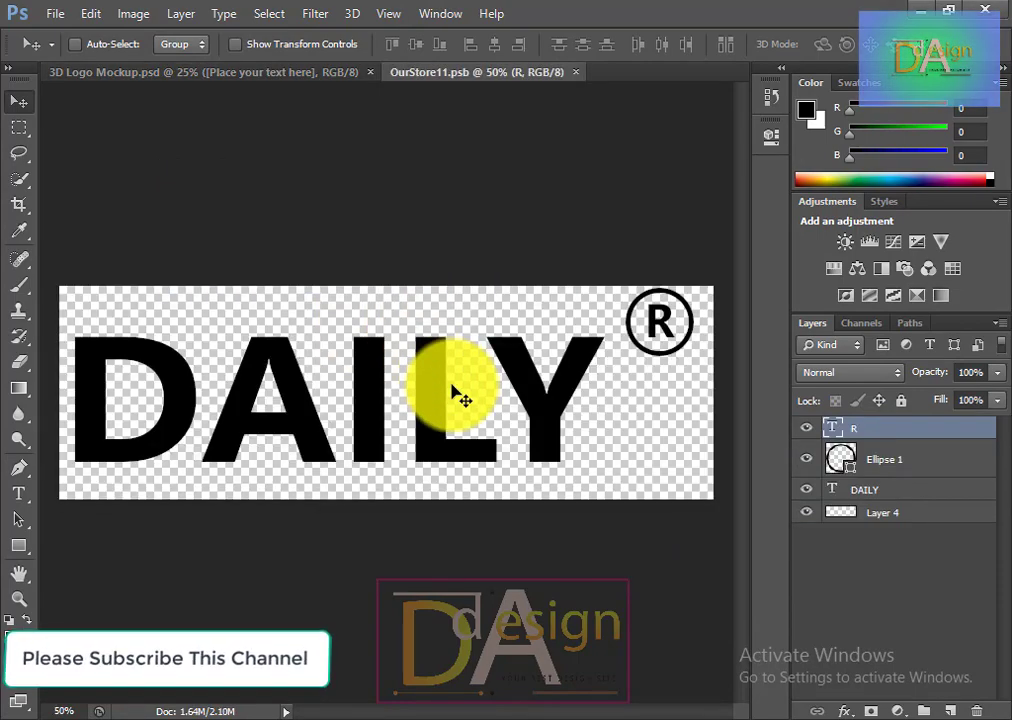
{"action": "key", "text": "ctrl+o"}
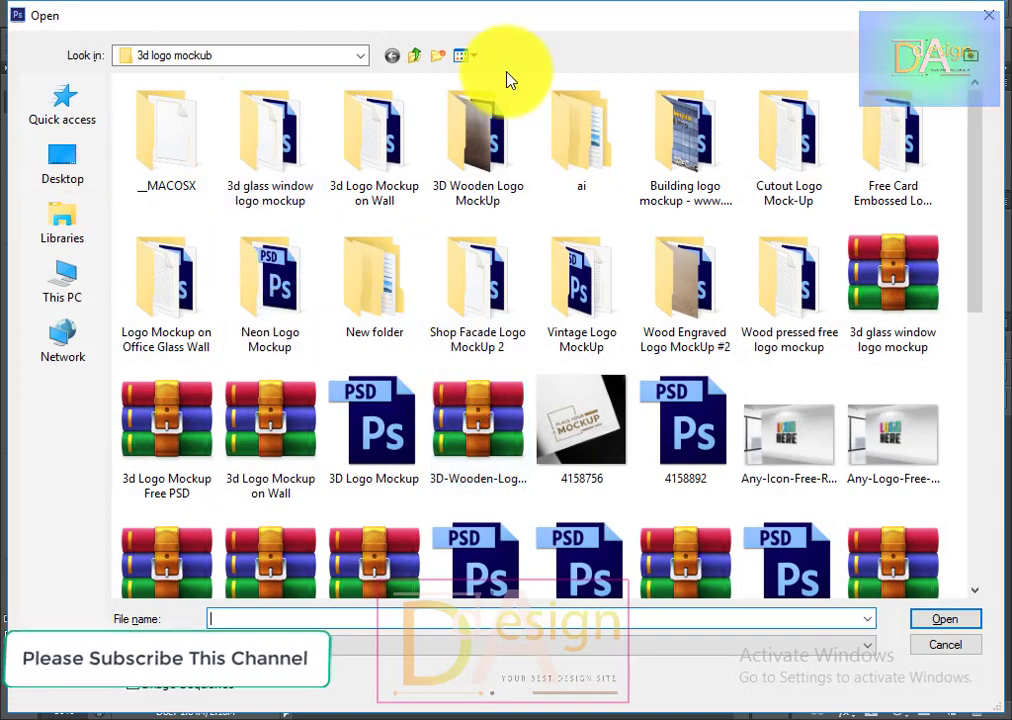
Navigate the Open dialog up to Graphics design and into the desing folder.
{"action": "left_click", "coordinate": [414, 56]}
{"action": "scroll", "coordinate": [459, 463], "scroll_direction": "down", "scroll_amount": 5}
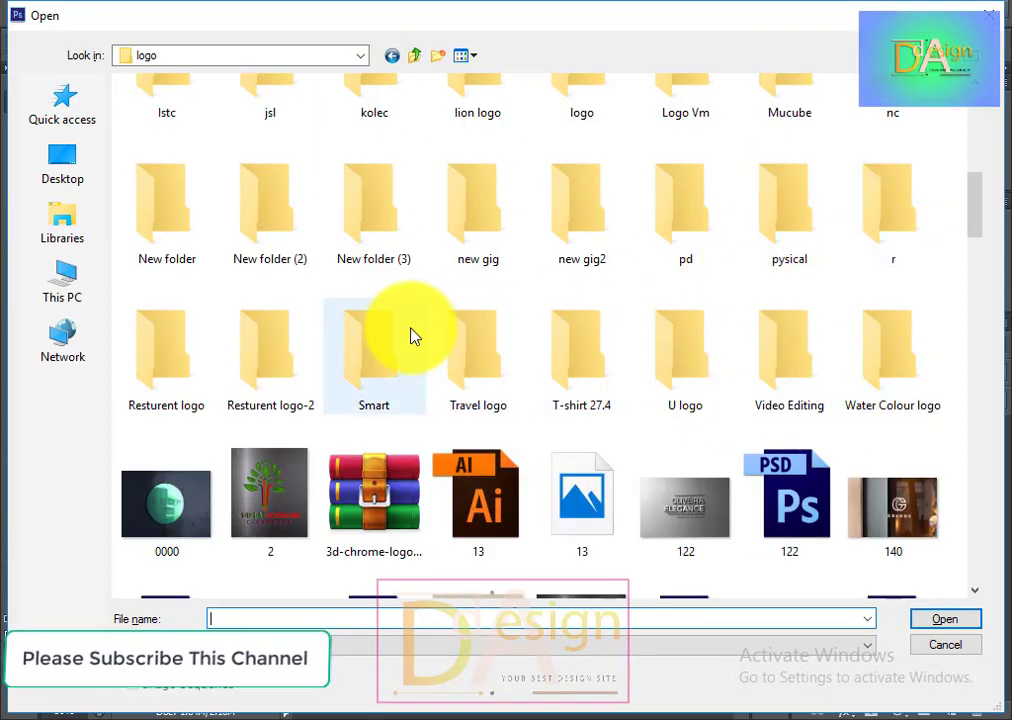
{"action": "type", "text": "zz"}
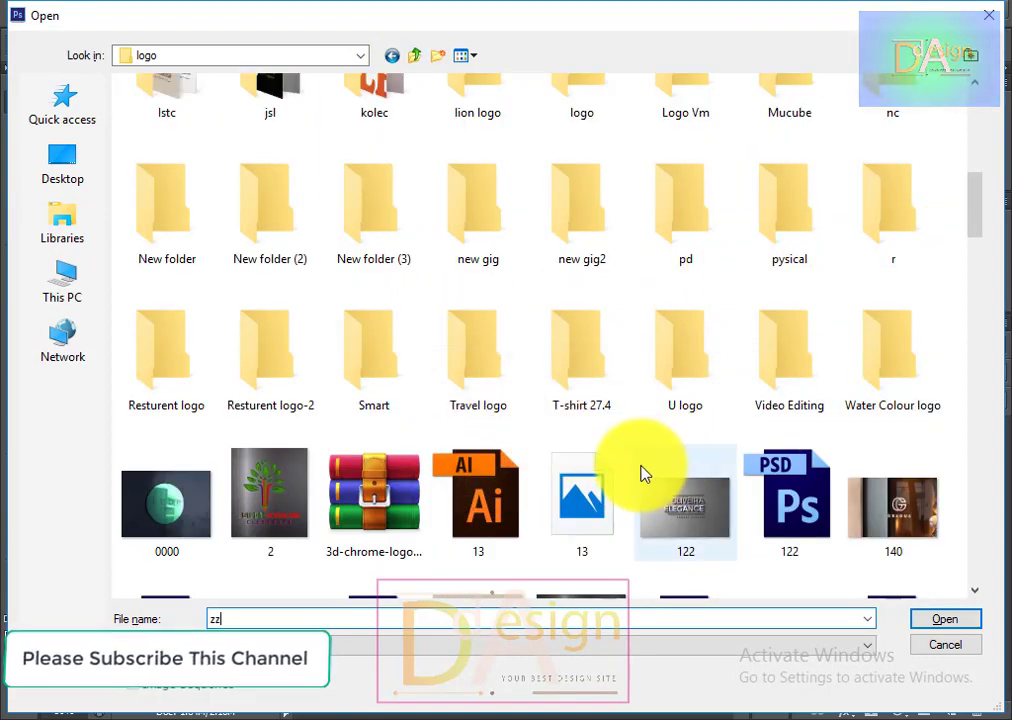
{"action": "left_click", "coordinate": [485, 357]}
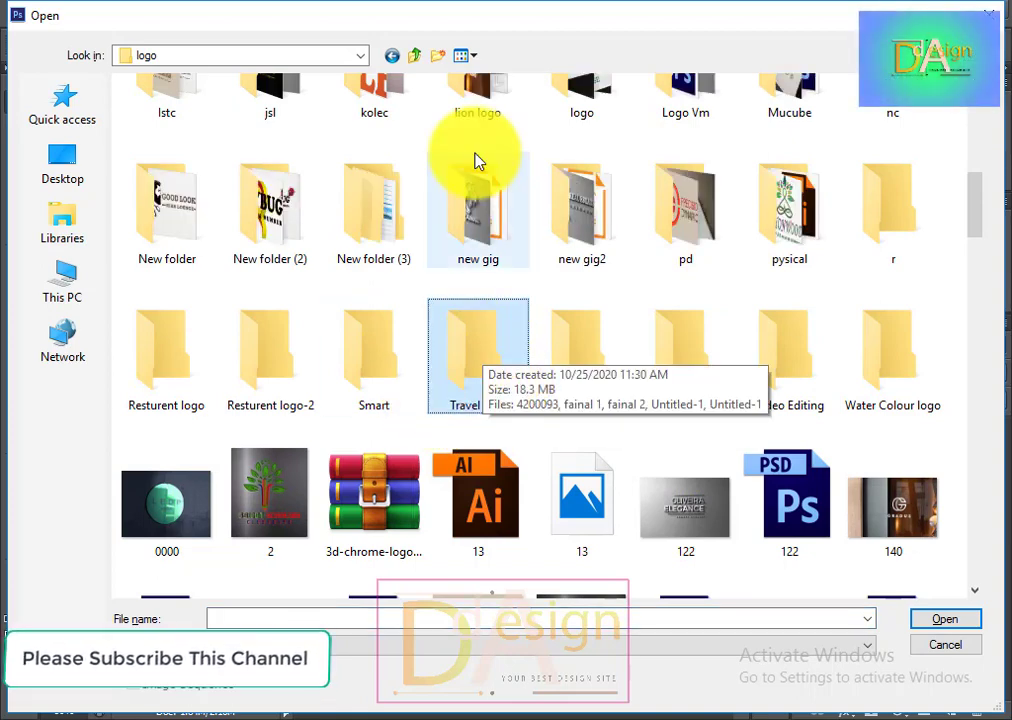
{"action": "left_click", "coordinate": [414, 55]}
{"action": "left_click", "coordinate": [413, 428]}
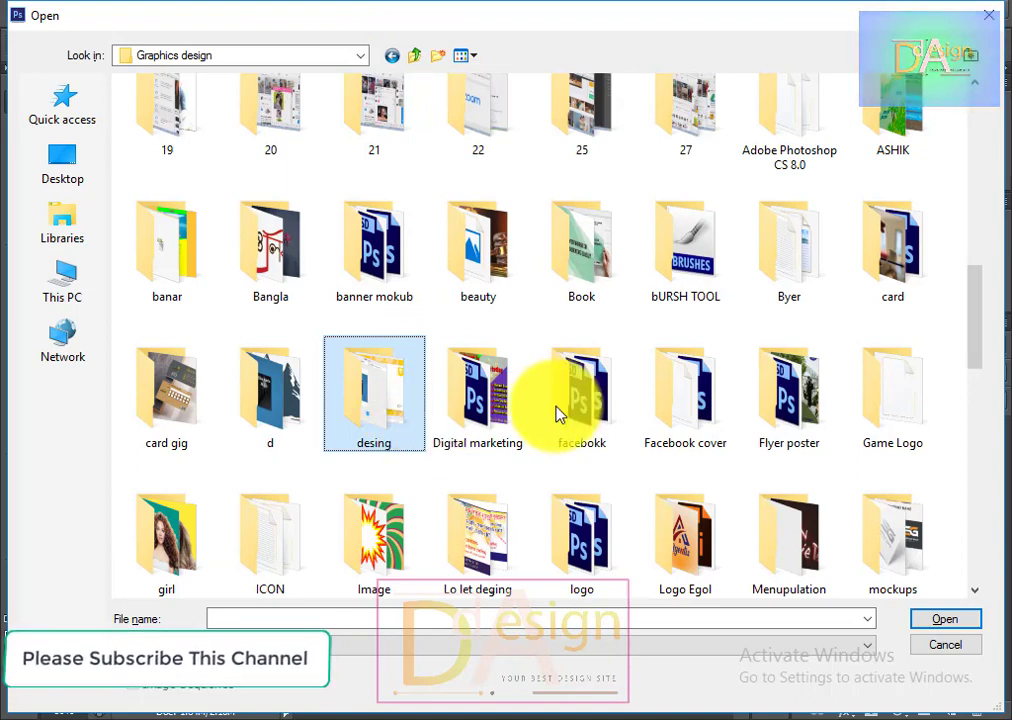
{"action": "key", "text": "Return"}
Open the ZEELON logo image Untitled-1 from the Z logo folder.
{"action": "scroll", "coordinate": [708, 440], "scroll_direction": "up", "scroll_amount": 10}
{"action": "scroll", "coordinate": [702, 432], "scroll_direction": "up", "scroll_amount": 5}
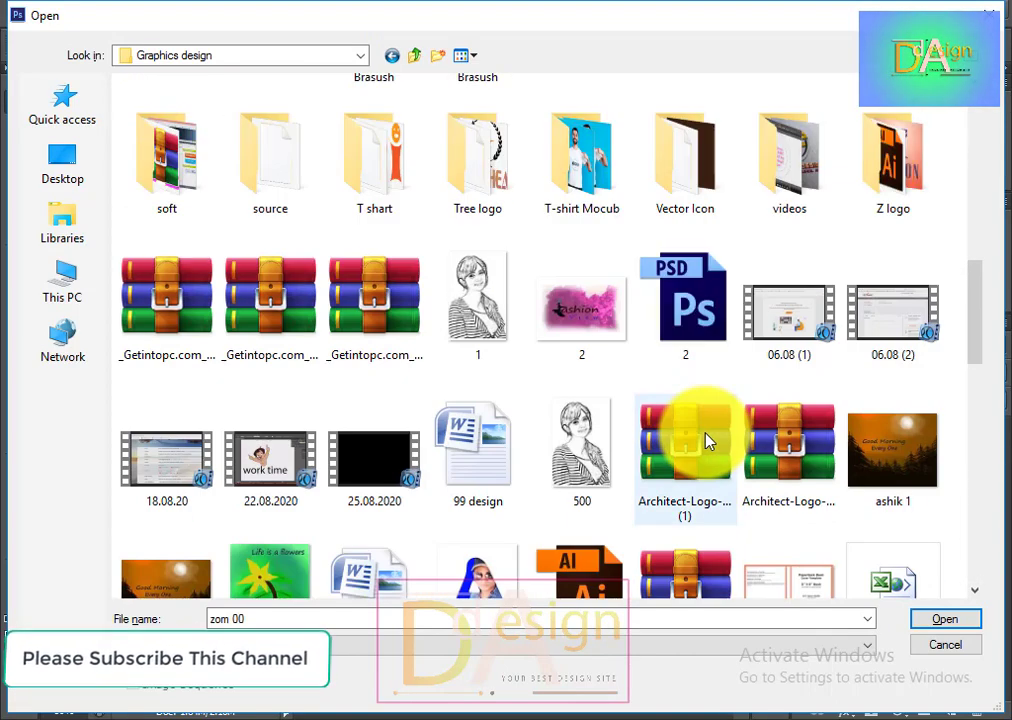
{"action": "scroll", "coordinate": [486, 323], "scroll_direction": "up", "scroll_amount": 3}
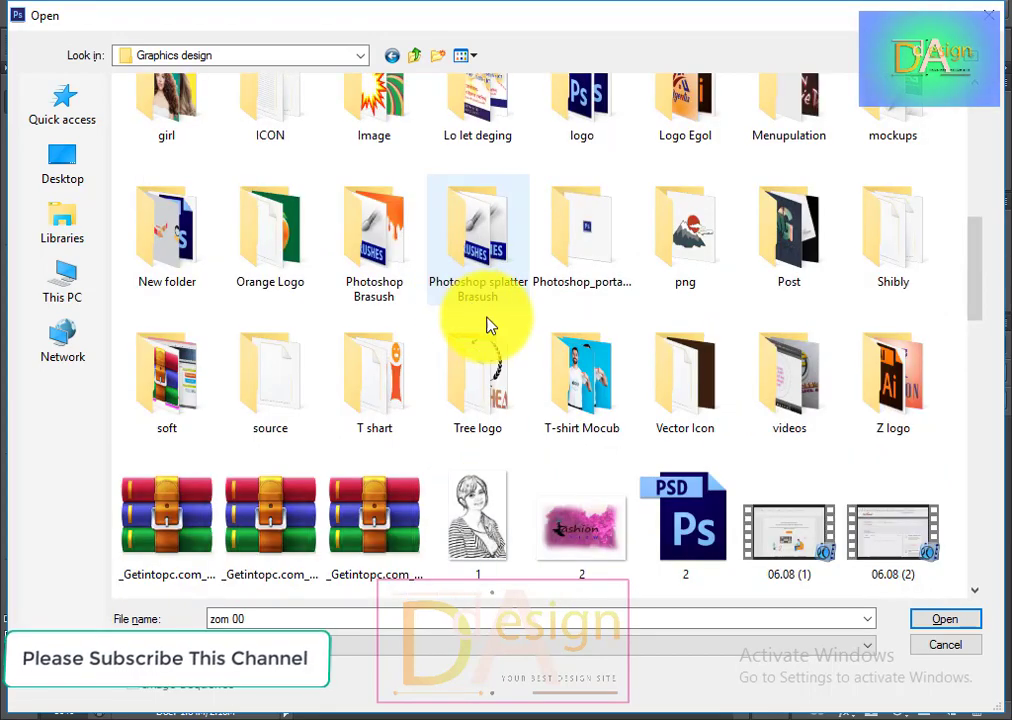
{"action": "double_click", "coordinate": [894, 420]}
{"action": "double_click", "coordinate": [705, 283]}
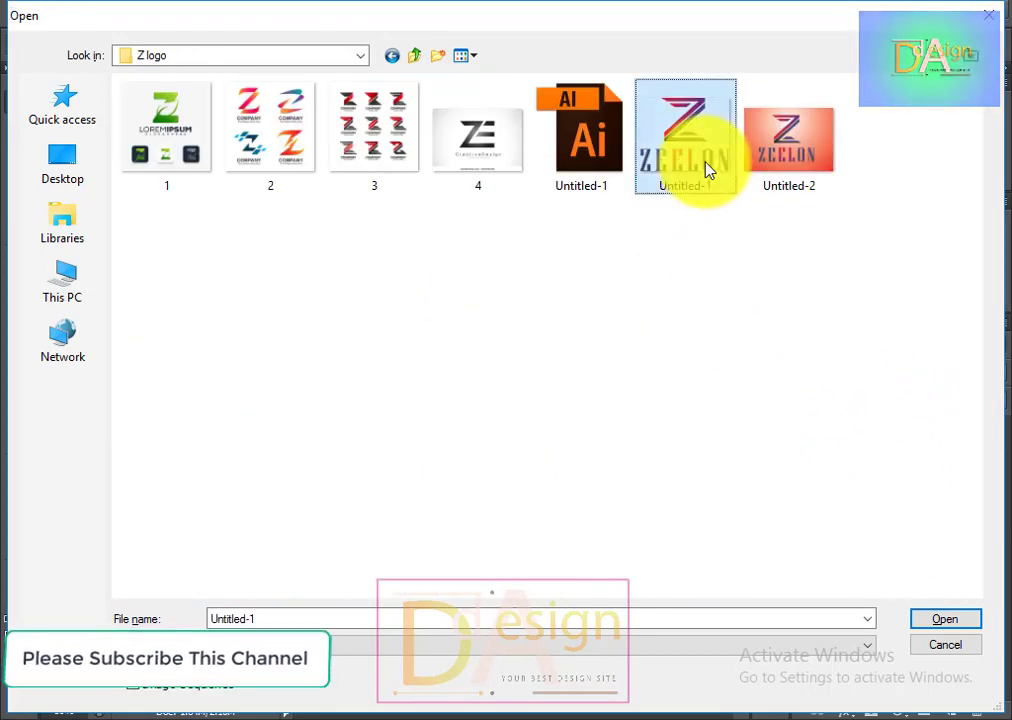
Place the ZEELON logo in OurStore11, scaled to about 42% over the DAILY text.
{"action": "mouse_move", "coordinate": [395, 271]}
{"action": "left_mouse_down"}
{"action": "mouse_move", "coordinate": [393, 385]}
{"action": "mouse_move", "coordinate": [443, 449]}
{"action": "mouse_move", "coordinate": [463, 339]}
{"action": "left_mouse_up"}
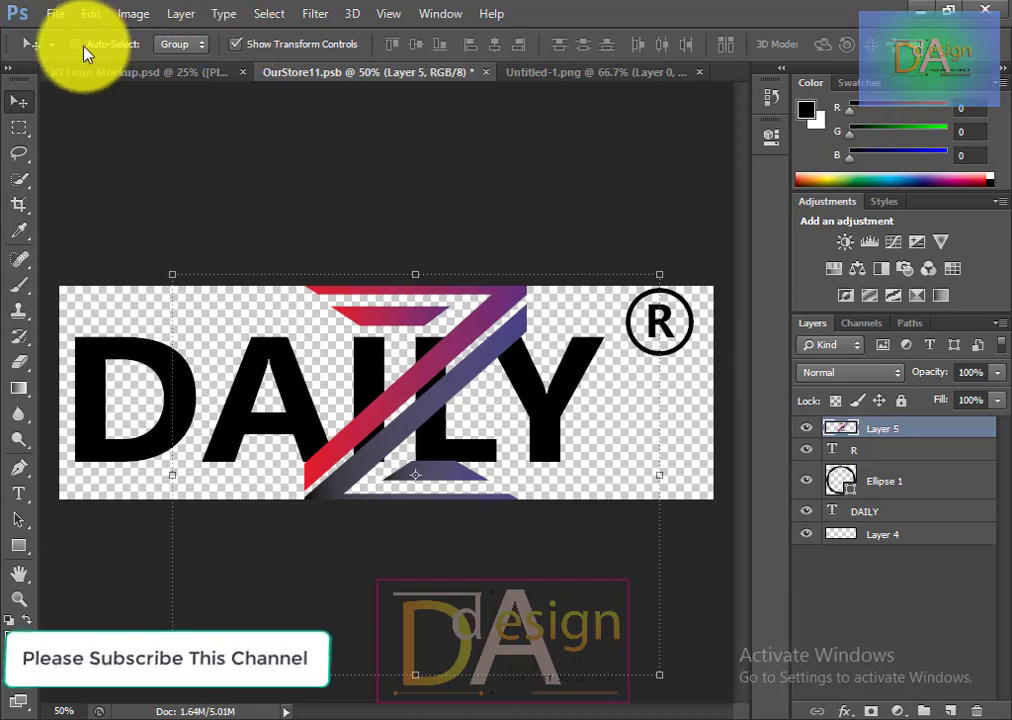
{"action": "key", "text": "ctrl+t"}
{"action": "mouse_move", "coordinate": [636, 325]}
{"action": "left_mouse_down"}
{"action": "mouse_move", "coordinate": [565, 440]}
{"action": "mouse_move", "coordinate": [545, 420]}
{"action": "left_mouse_up"}
{"action": "mouse_move", "coordinate": [459, 468]}
{"action": "left_mouse_down"}
{"action": "mouse_move", "coordinate": [427, 381]}
{"action": "mouse_move", "coordinate": [405, 384]}
{"action": "left_mouse_up"}
{"action": "key", "text": "Return"}
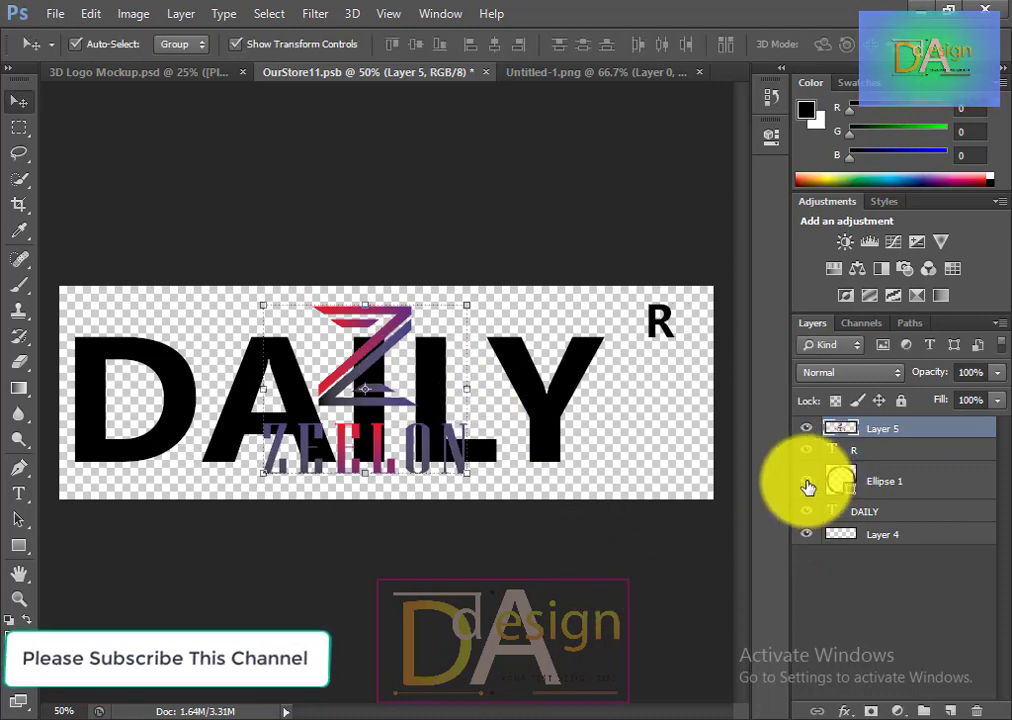
Hide the DAILY text layer and save the smart object contents.
{"action": "left_click", "coordinate": [807, 511]}
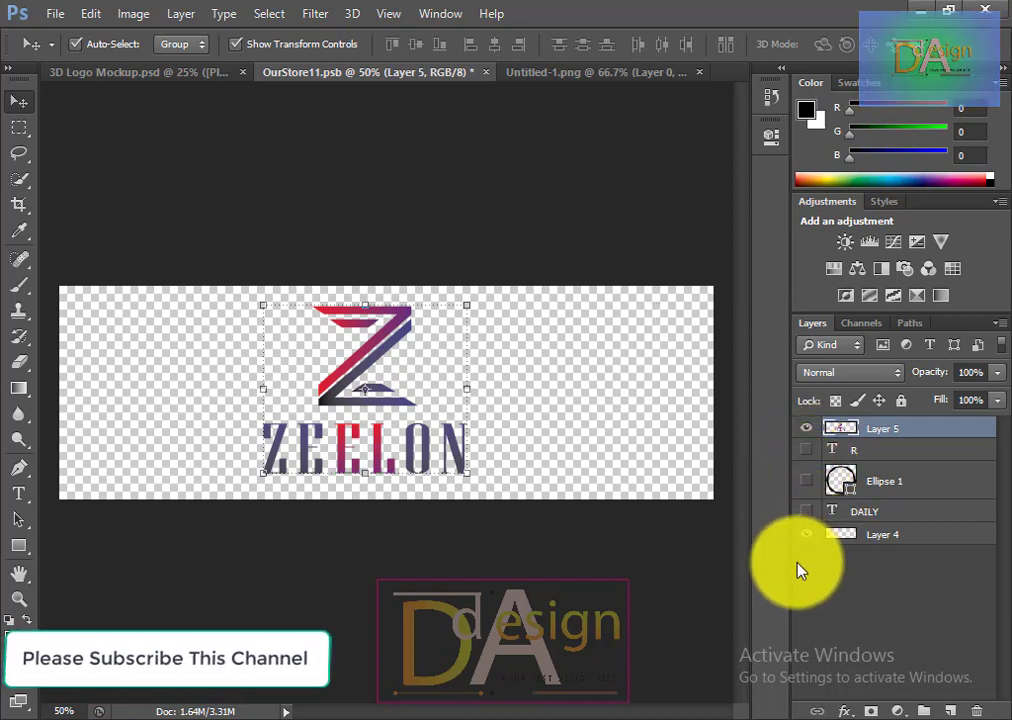
{"action": "key", "text": "ctrl+s"}
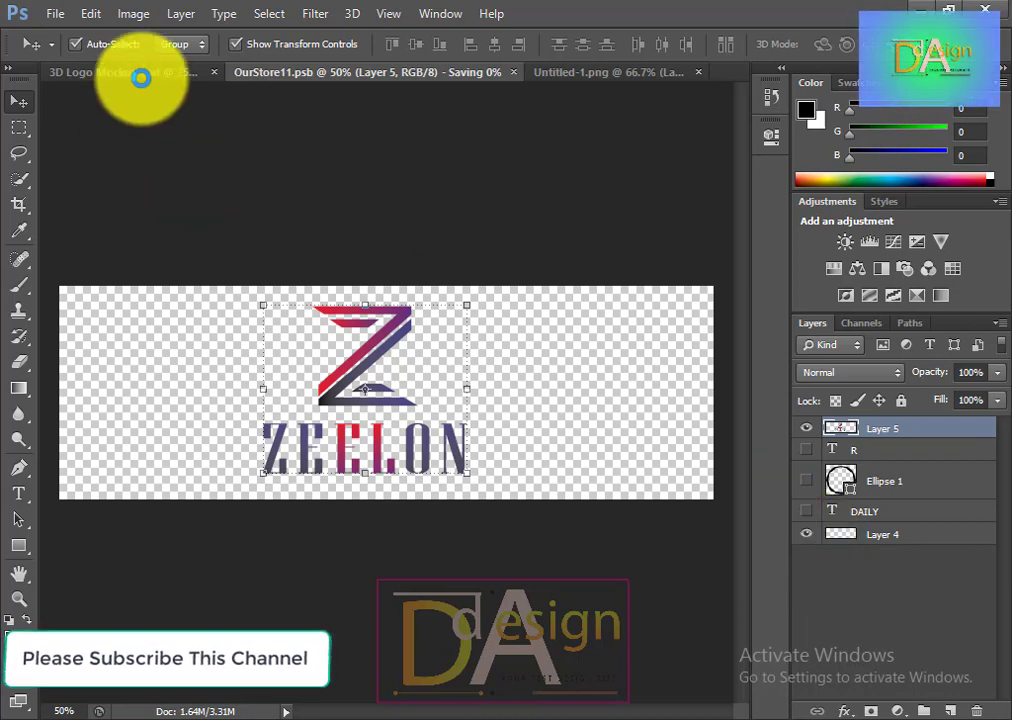
{"action": "left_click", "coordinate": [140, 74]}
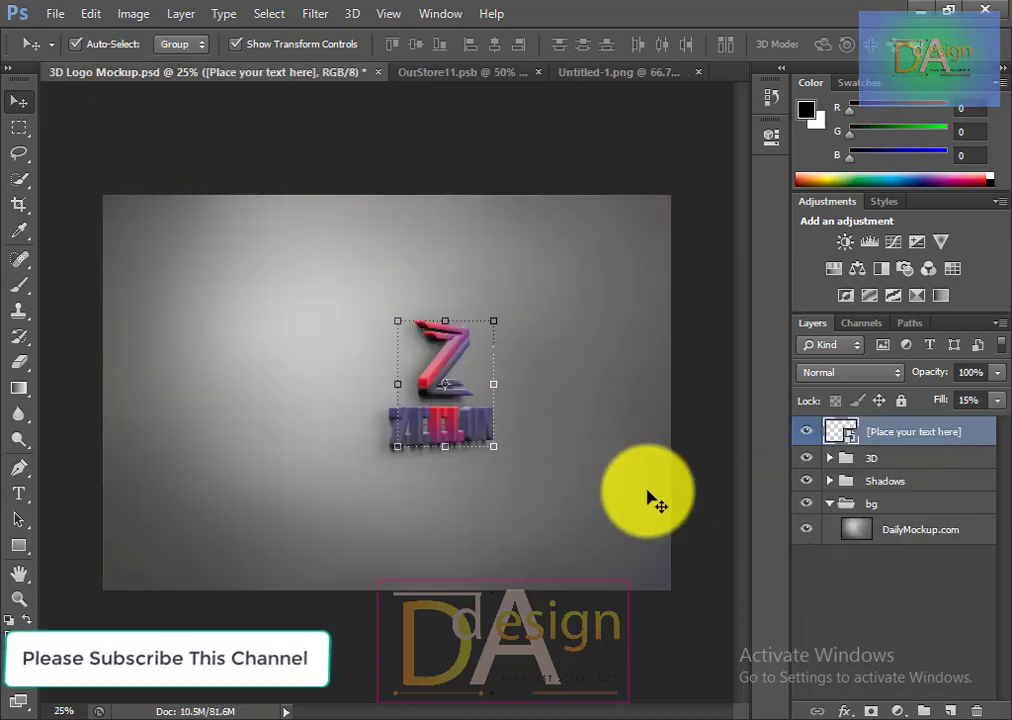
Close the 3D Logo Mockup without saving, and close OurStore11.
{"action": "left_click", "coordinate": [377, 72]}
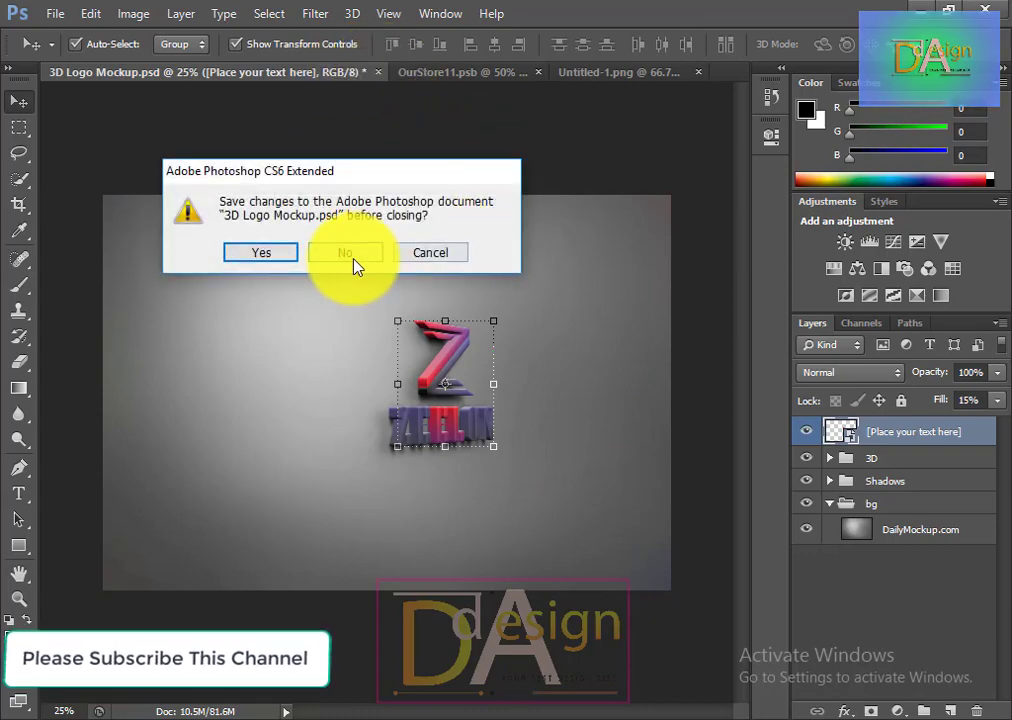
{"action": "left_click", "coordinate": [349, 258]}
{"action": "left_click", "coordinate": [264, 72]}
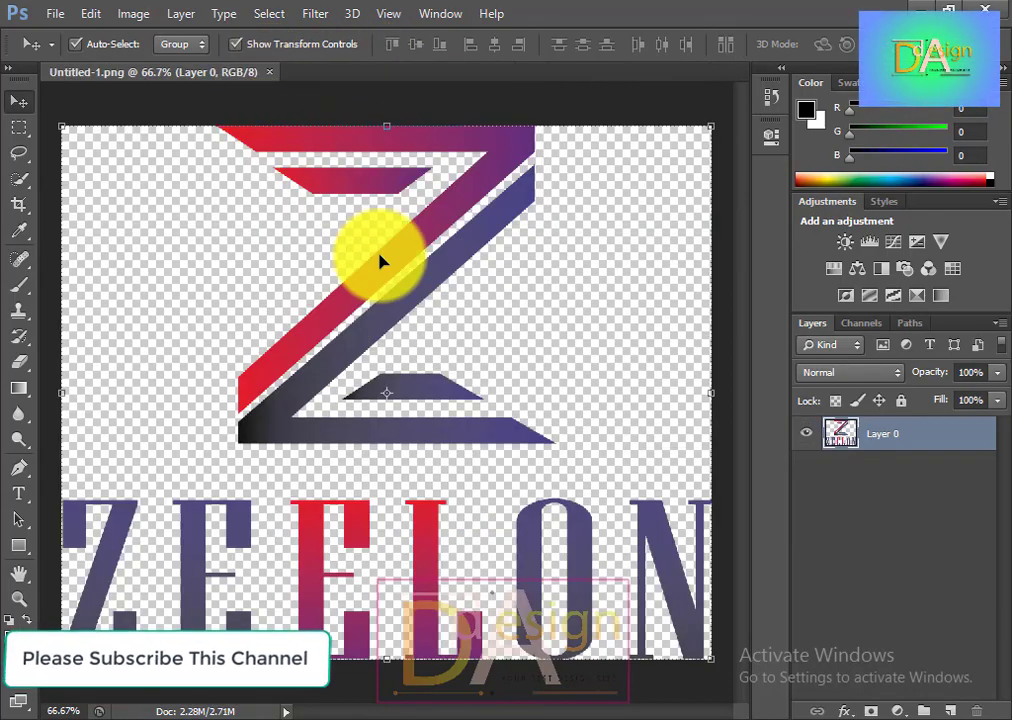
In a new Open dialog, go from Graphics design into the logo and 3d logo mockub folders.
{"action": "key", "text": "ctrl+o"}
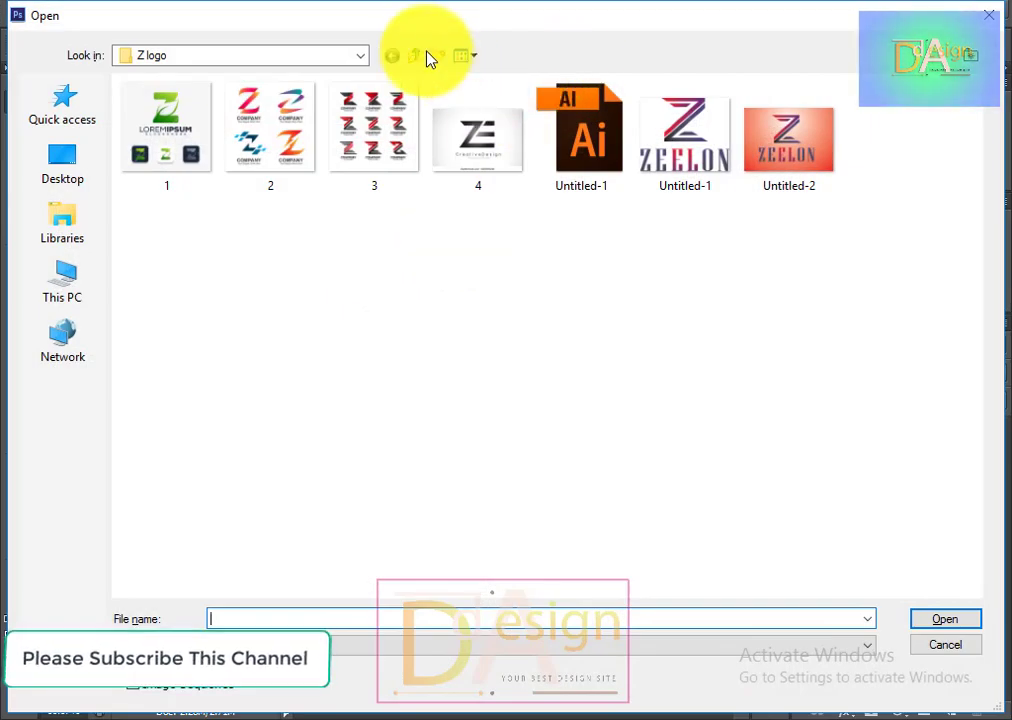
{"action": "left_click", "coordinate": [420, 56]}
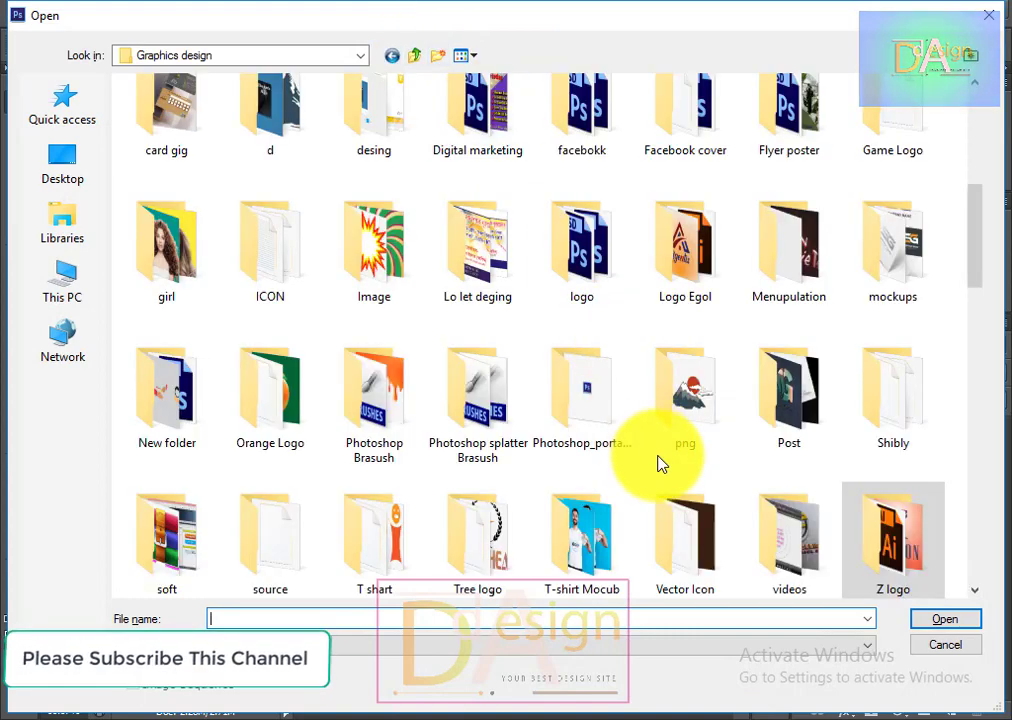
{"action": "double_click", "coordinate": [592, 250]}
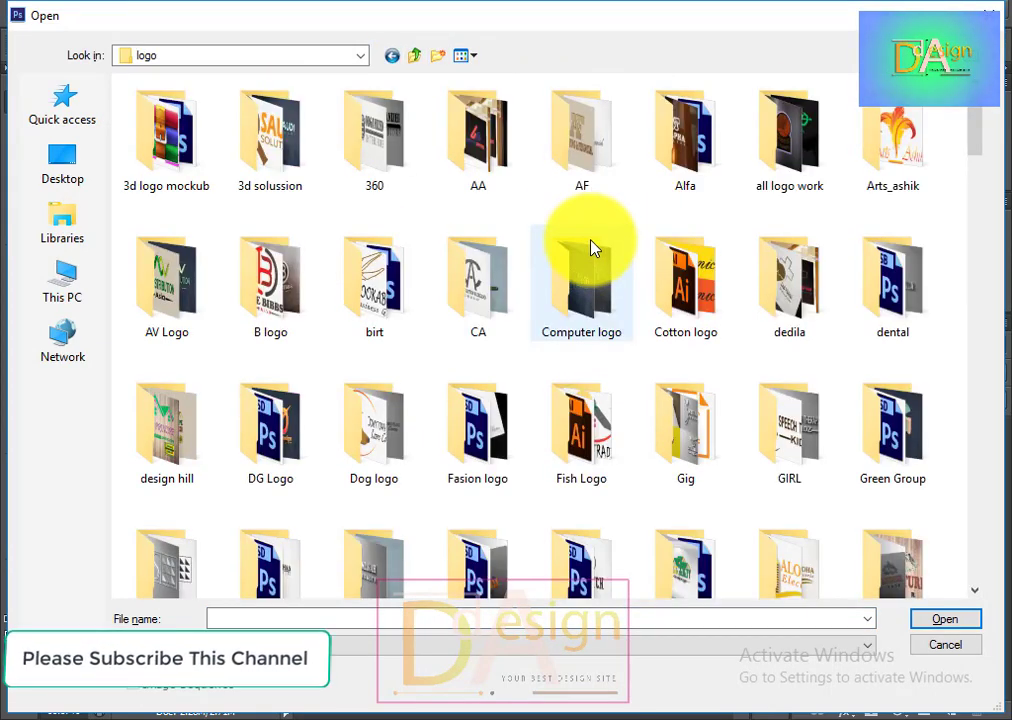
{"action": "scroll", "coordinate": [300, 245], "scroll_direction": "down", "scroll_amount": 3}
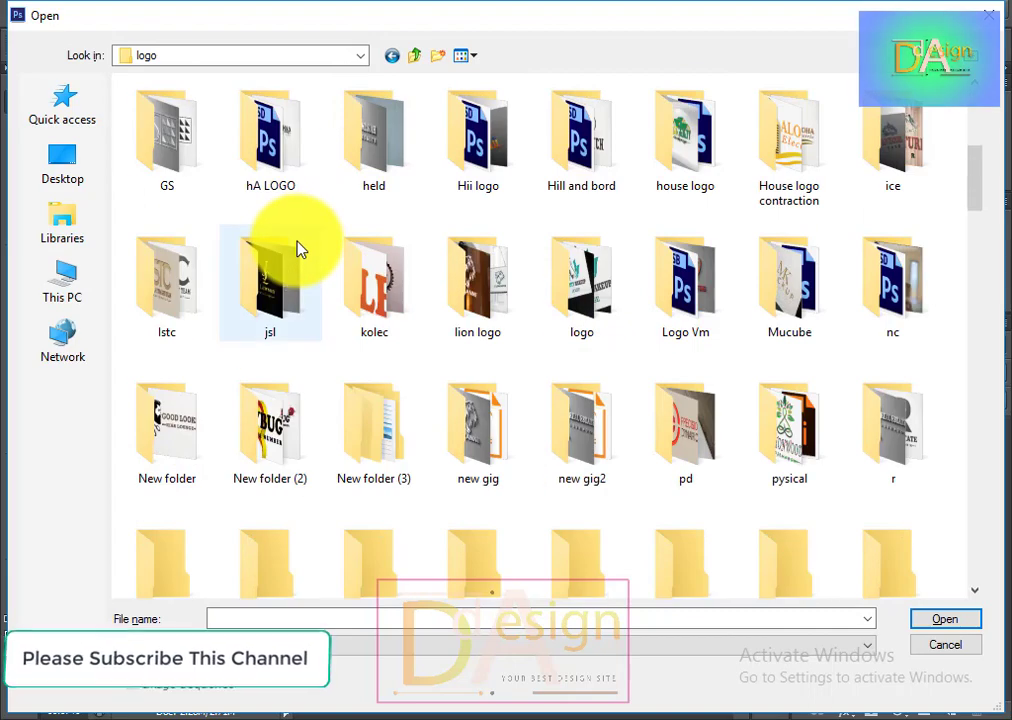
{"action": "scroll", "coordinate": [300, 248], "scroll_direction": "up", "scroll_amount": 3}
{"action": "left_click", "coordinate": [160, 140]}
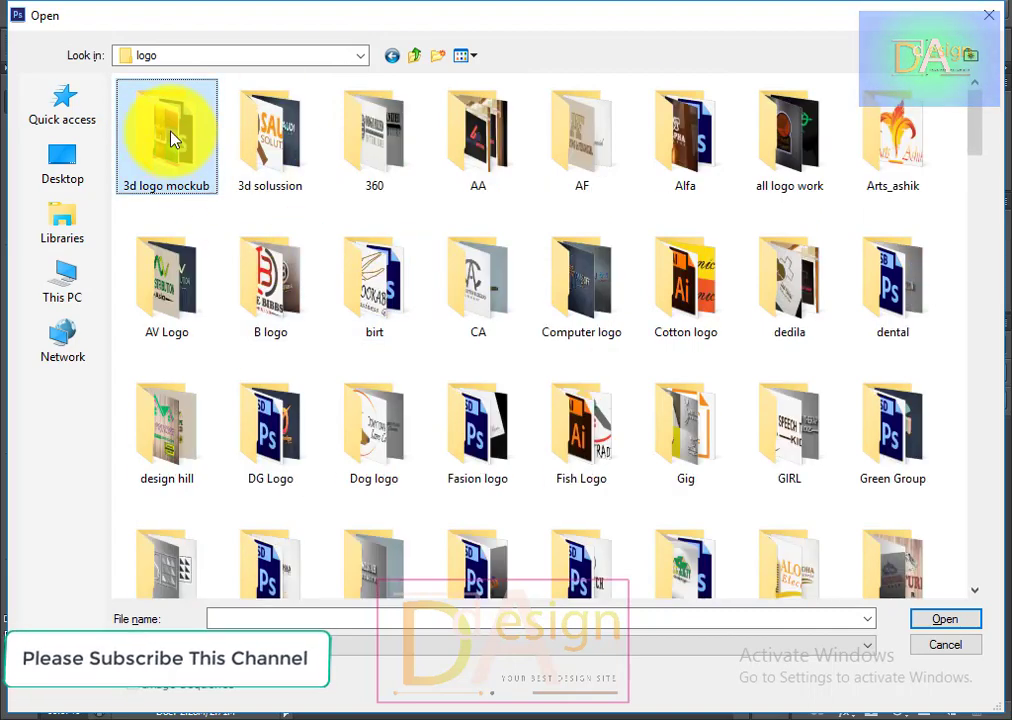
{"action": "double_click", "coordinate": [172, 140]}
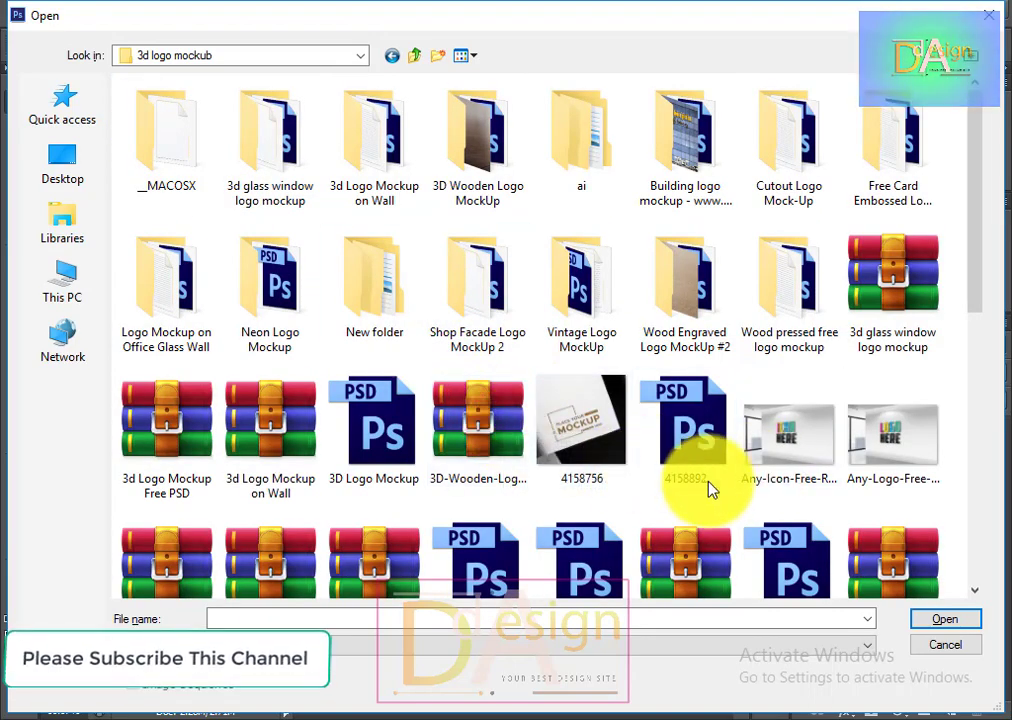
Enter the '3d glass window logo mockup' folder.
{"action": "scroll", "coordinate": [705, 490], "scroll_direction": "down", "scroll_amount": 3}
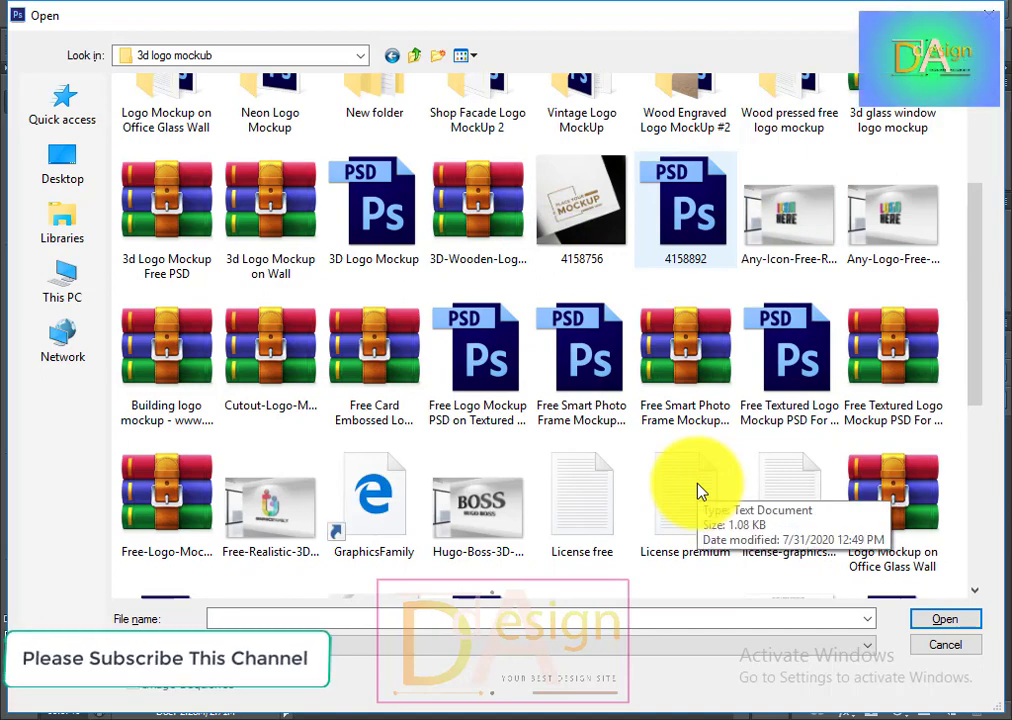
{"action": "scroll", "coordinate": [700, 490], "scroll_direction": "down", "scroll_amount": 3}
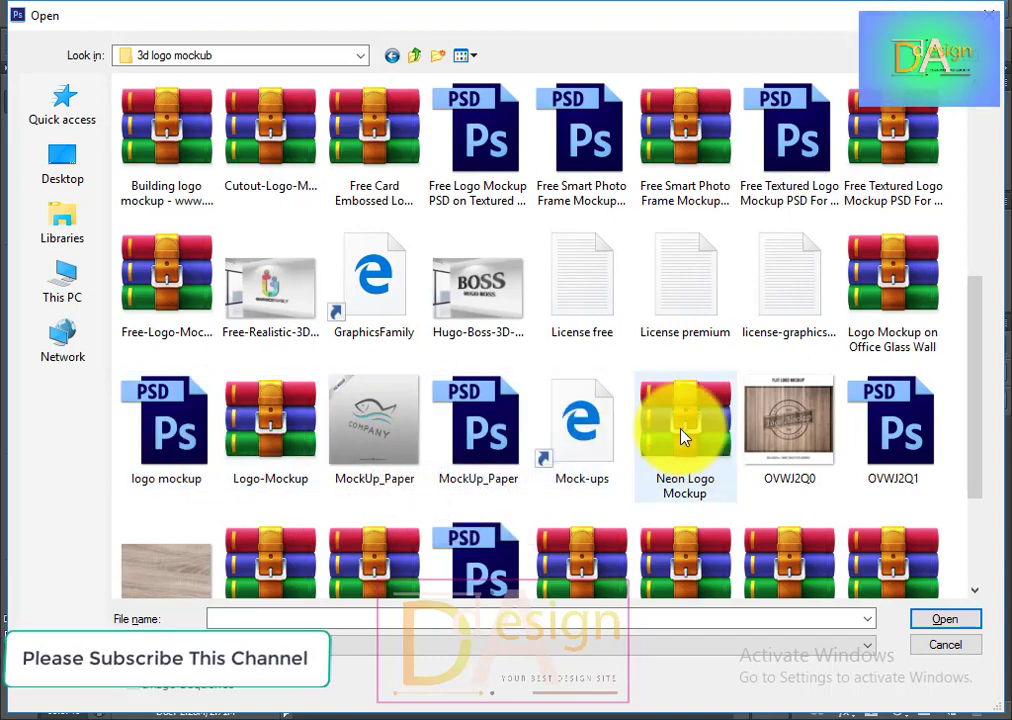
{"action": "scroll", "coordinate": [592, 481], "scroll_direction": "down", "scroll_amount": 3}
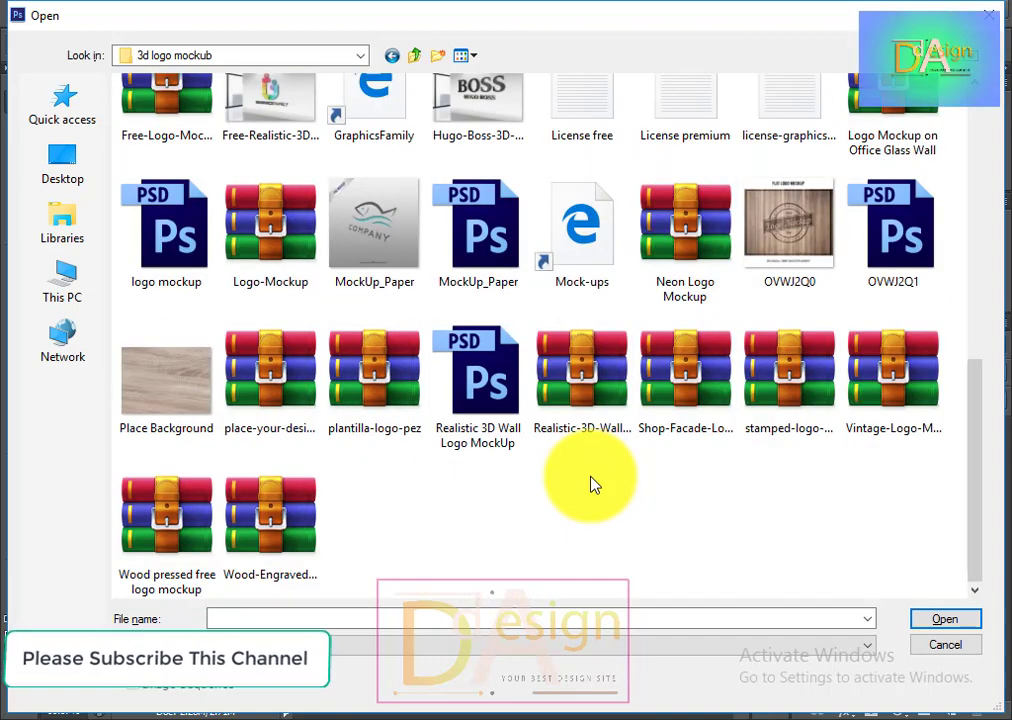
{"action": "scroll", "coordinate": [588, 484], "scroll_direction": "up", "scroll_amount": 3}
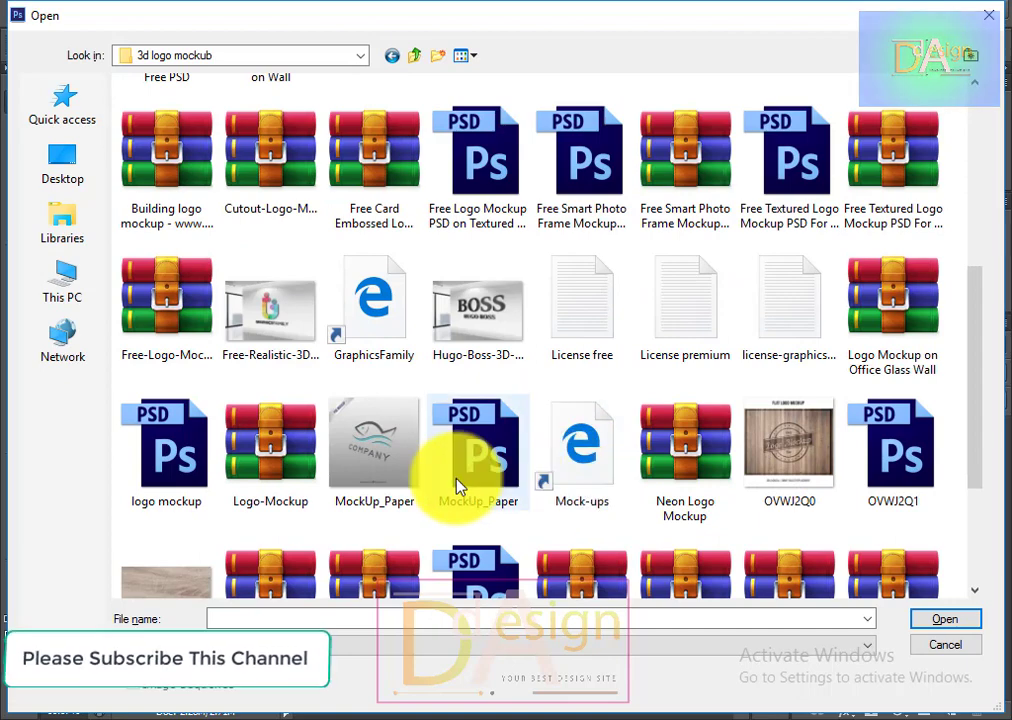
{"action": "scroll", "coordinate": [490, 445], "scroll_direction": "up", "scroll_amount": 3}
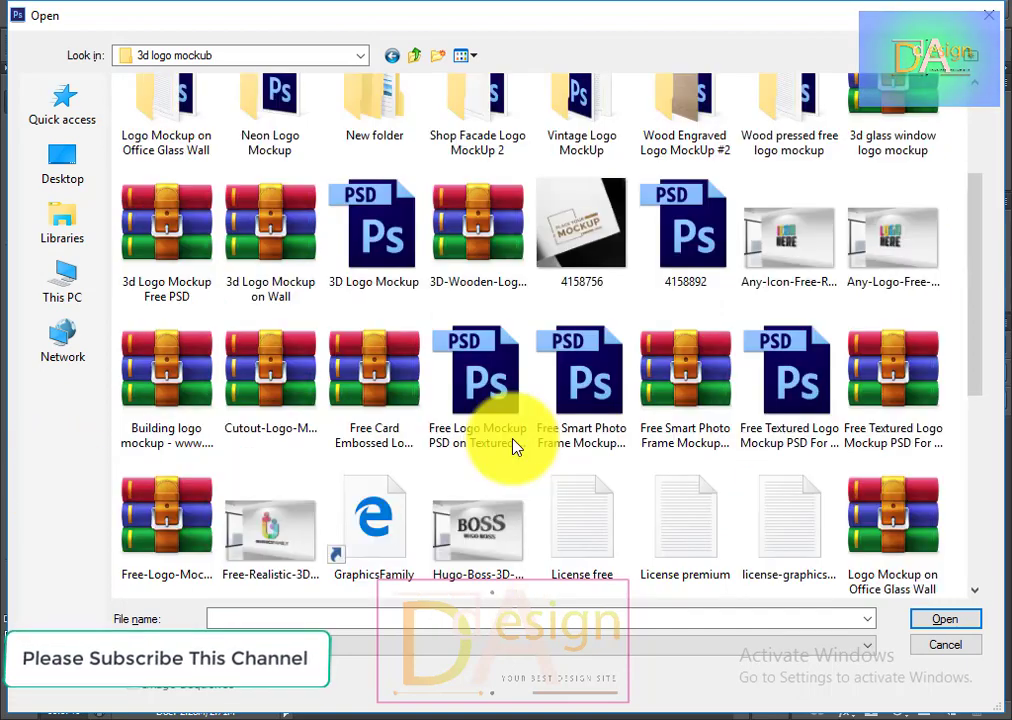
{"action": "scroll", "coordinate": [500, 370], "scroll_direction": "up", "scroll_amount": 3}
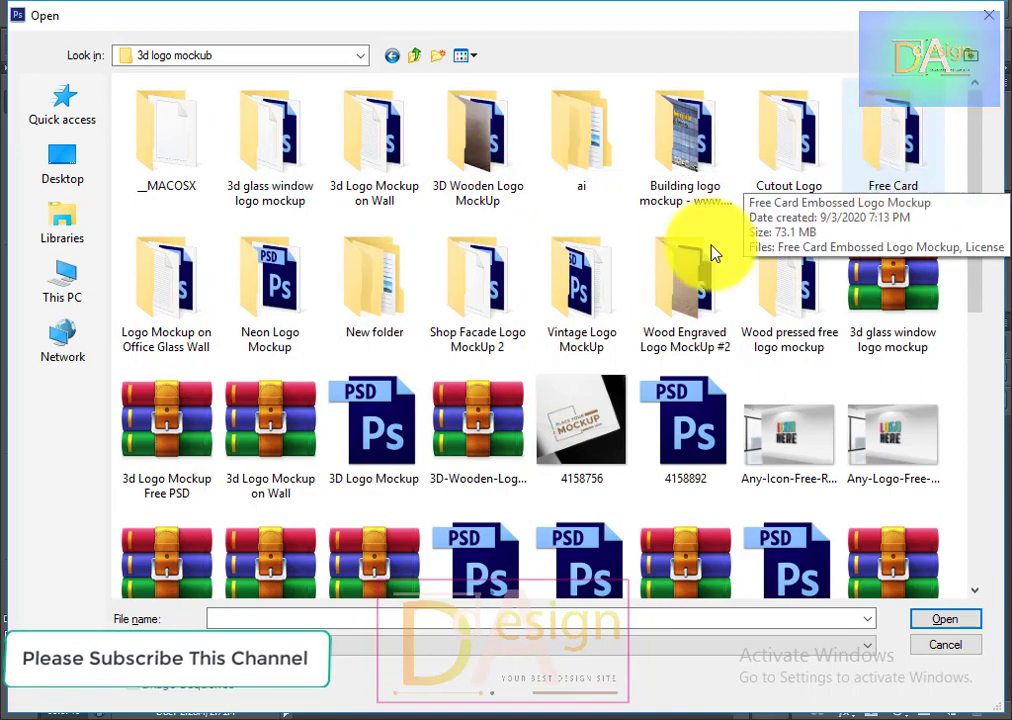
{"action": "double_click", "coordinate": [290, 150]}
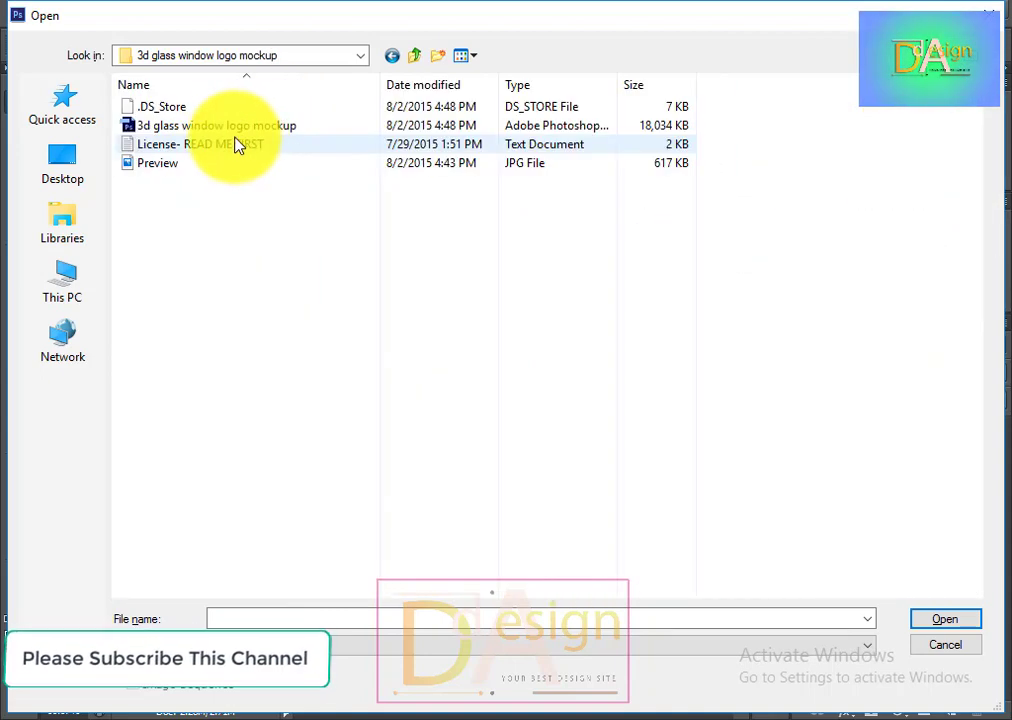
Open the glass window mockup PSD and its Your Logo smart object for editing.
{"action": "double_click", "coordinate": [203, 130]}
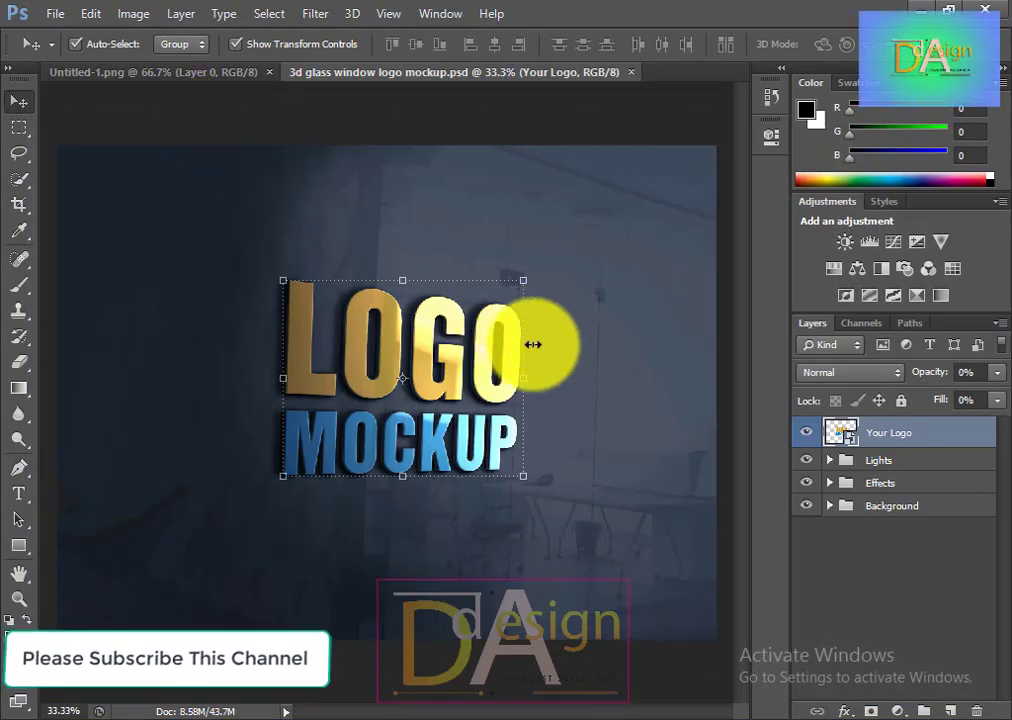
{"action": "double_click", "coordinate": [845, 440]}
{"action": "left_click", "coordinate": [420, 289]}
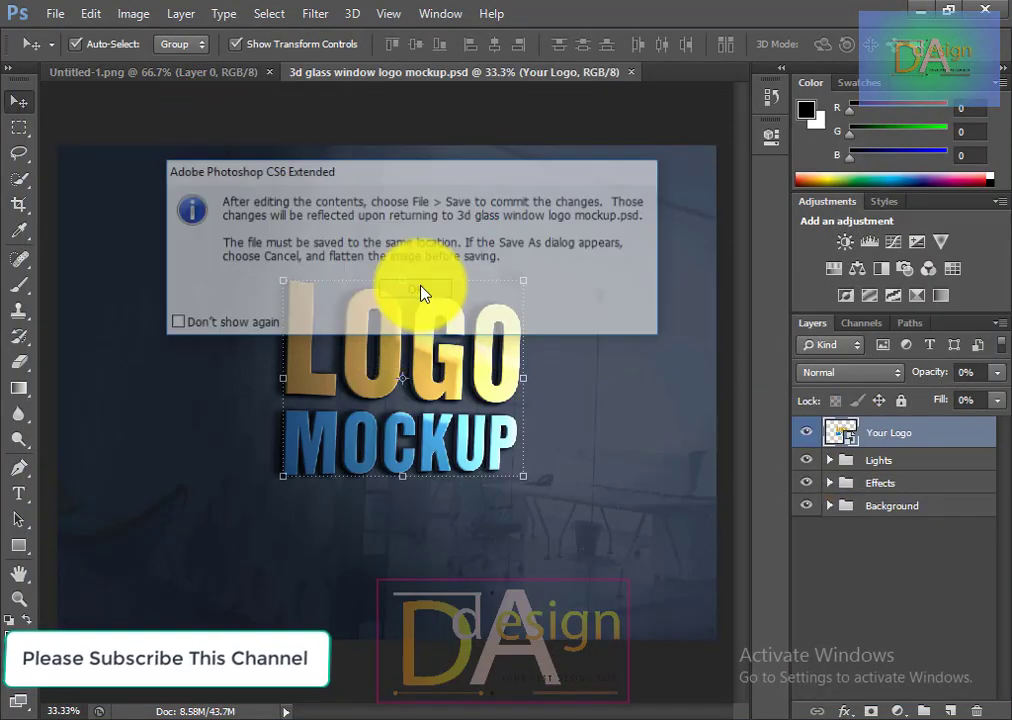
Bring the ZEELON logo into Your Logo and enlarge it to about 181%.
{"action": "left_click", "coordinate": [120, 70]}
{"action": "mouse_move", "coordinate": [445, 311]}
{"action": "left_mouse_down"}
{"action": "mouse_move", "coordinate": [614, 90]}
{"action": "mouse_move", "coordinate": [600, 50]}
{"action": "mouse_move", "coordinate": [425, 373]}
{"action": "left_mouse_up"}
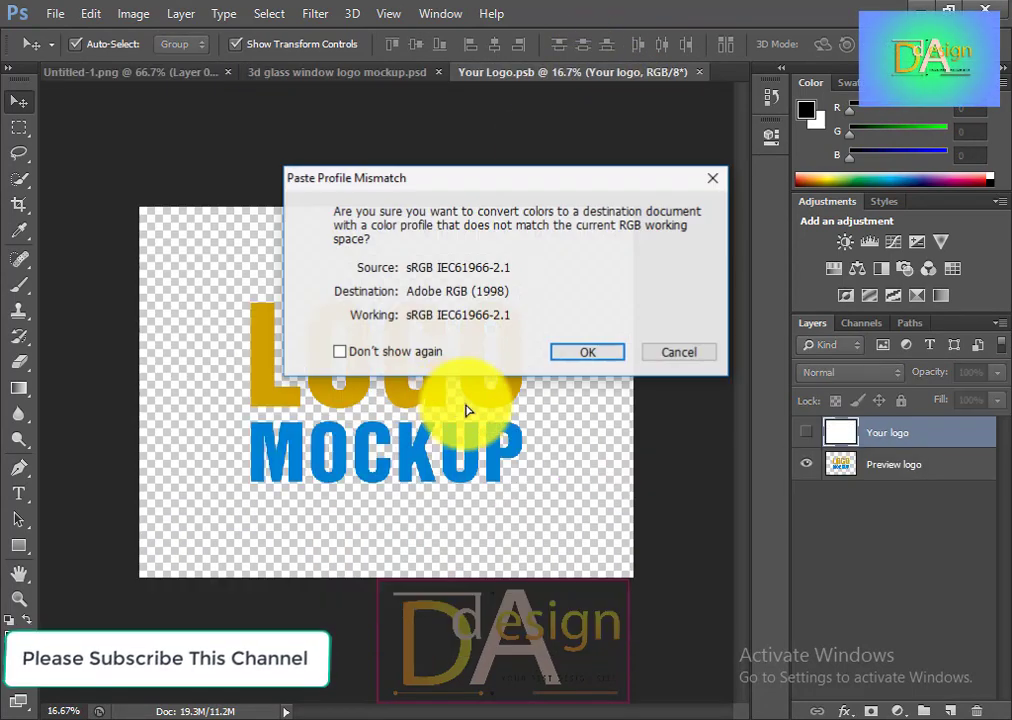
{"action": "left_click", "coordinate": [583, 352]}
{"action": "mouse_move", "coordinate": [497, 474]}
{"action": "left_mouse_down"}
{"action": "mouse_move", "coordinate": [565, 533]}
{"action": "mouse_move", "coordinate": [460, 479]}
{"action": "left_mouse_up"}
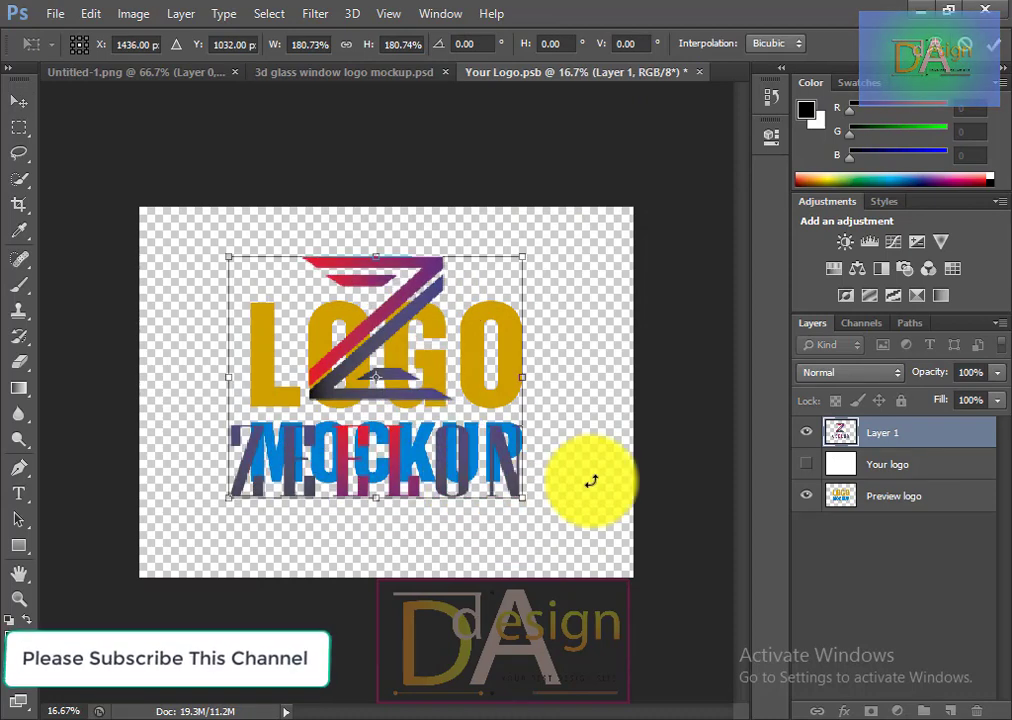
{"action": "key", "text": "Return"}
Hide the Preview logo placeholder and save the smart object back to the mockup.
{"action": "left_click", "coordinate": [806, 495]}
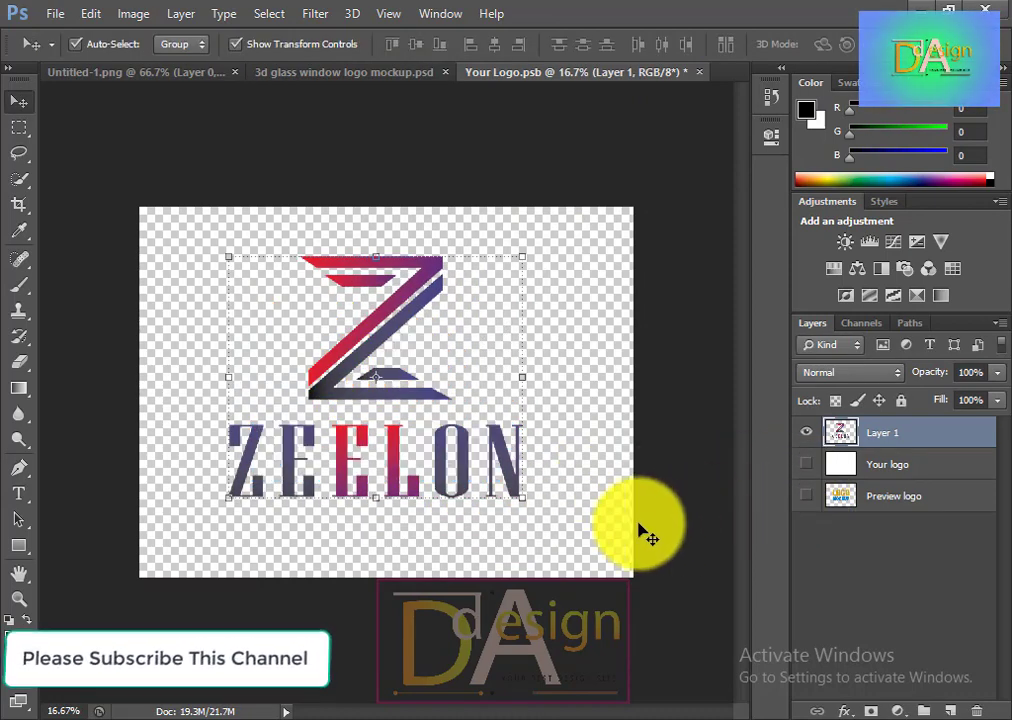
{"action": "key", "text": "ctrl+s"}
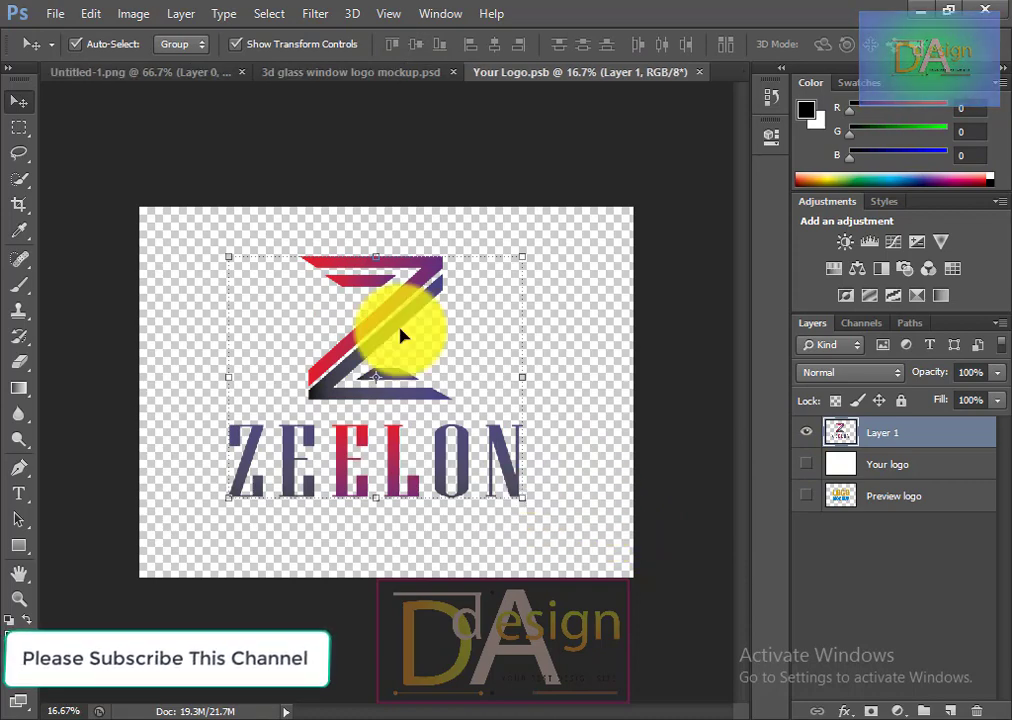
{"action": "left_click", "coordinate": [350, 72]}
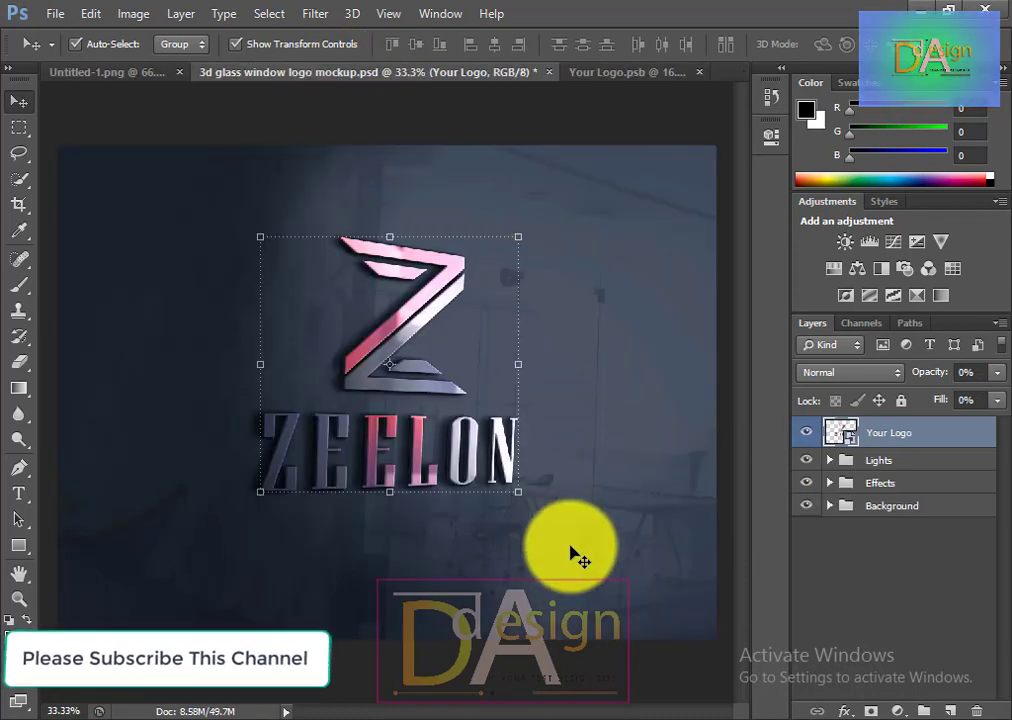
Expand the Lights group, compare its lighting layers, and leave the backlight 'light' layer hidden.
{"action": "left_click", "coordinate": [807, 460]}
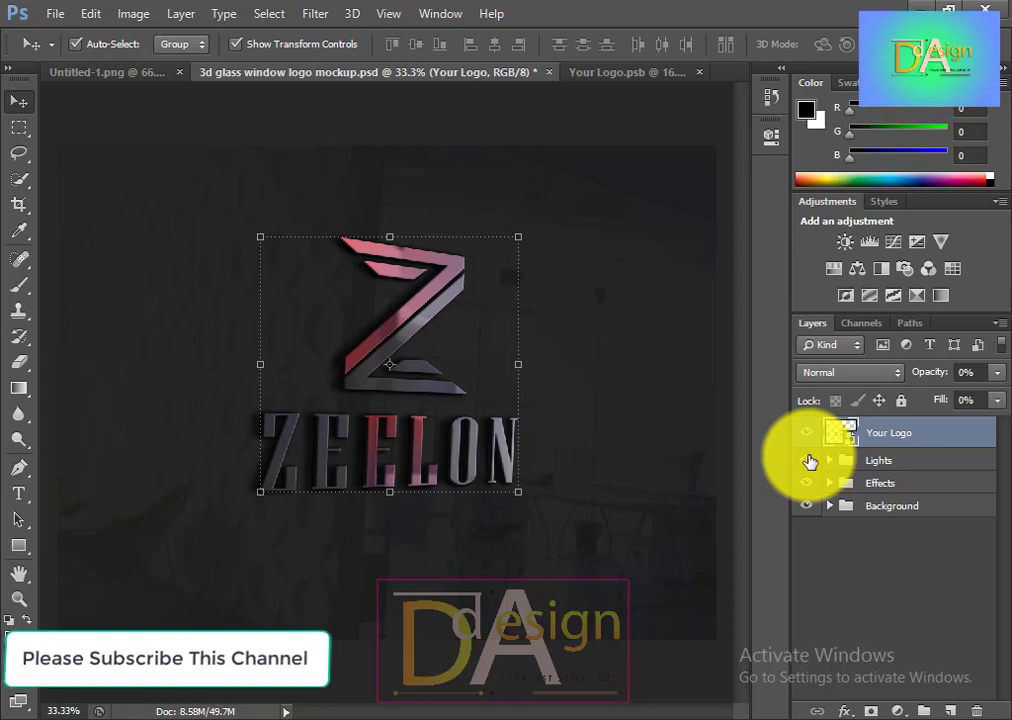
{"action": "left_click", "coordinate": [806, 460]}
{"action": "left_click", "coordinate": [838, 467]}
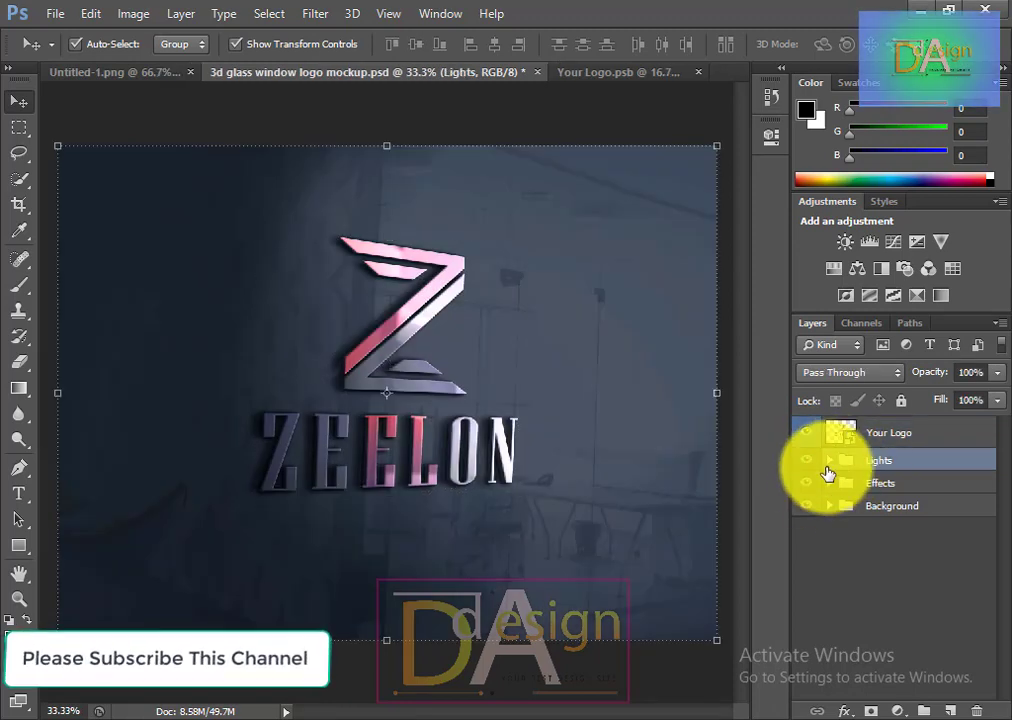
{"action": "left_click", "coordinate": [829, 461]}
{"action": "left_click", "coordinate": [808, 531]}
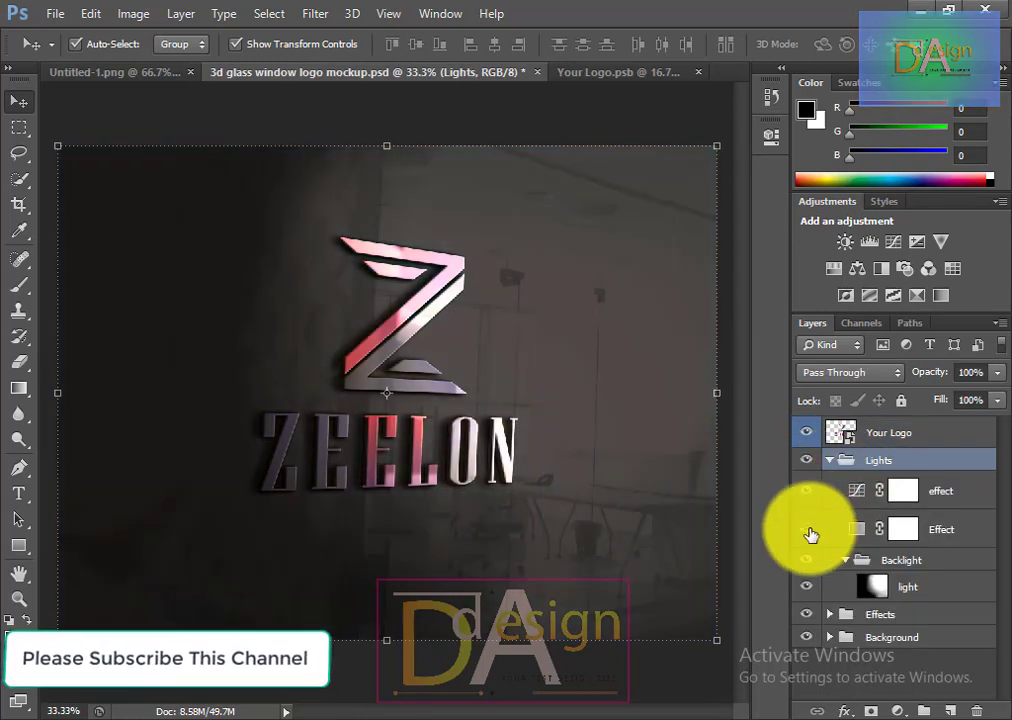
{"action": "left_click", "coordinate": [808, 531]}
{"action": "left_click", "coordinate": [798, 491]}
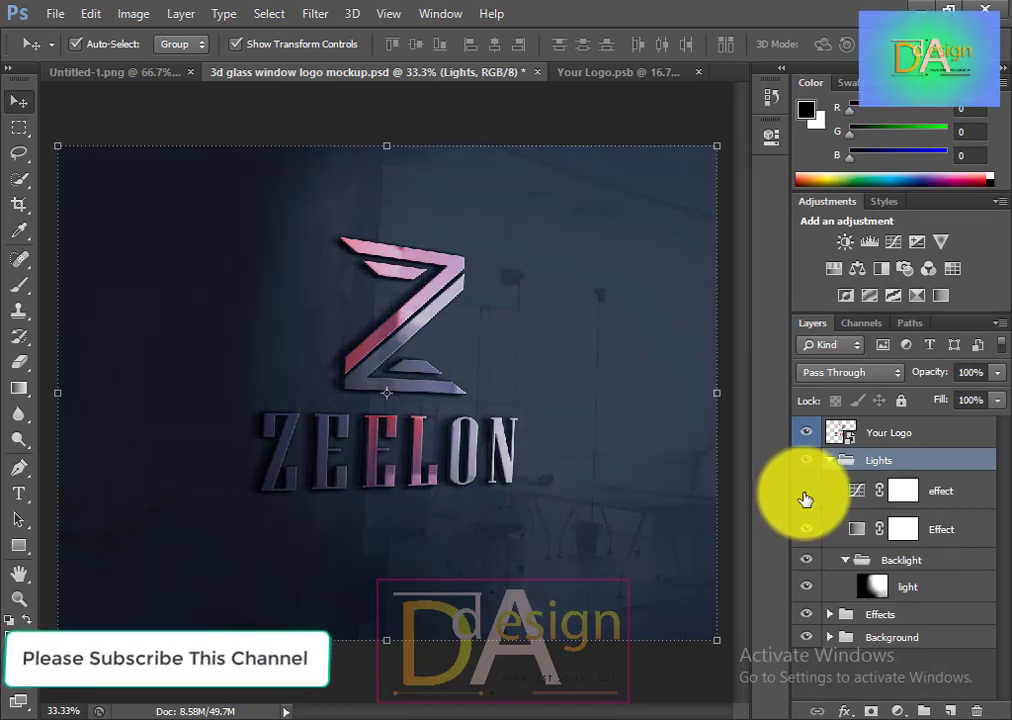
{"action": "left_click", "coordinate": [805, 495]}
{"action": "left_click", "coordinate": [815, 585]}
{"action": "left_click", "coordinate": [808, 588]}
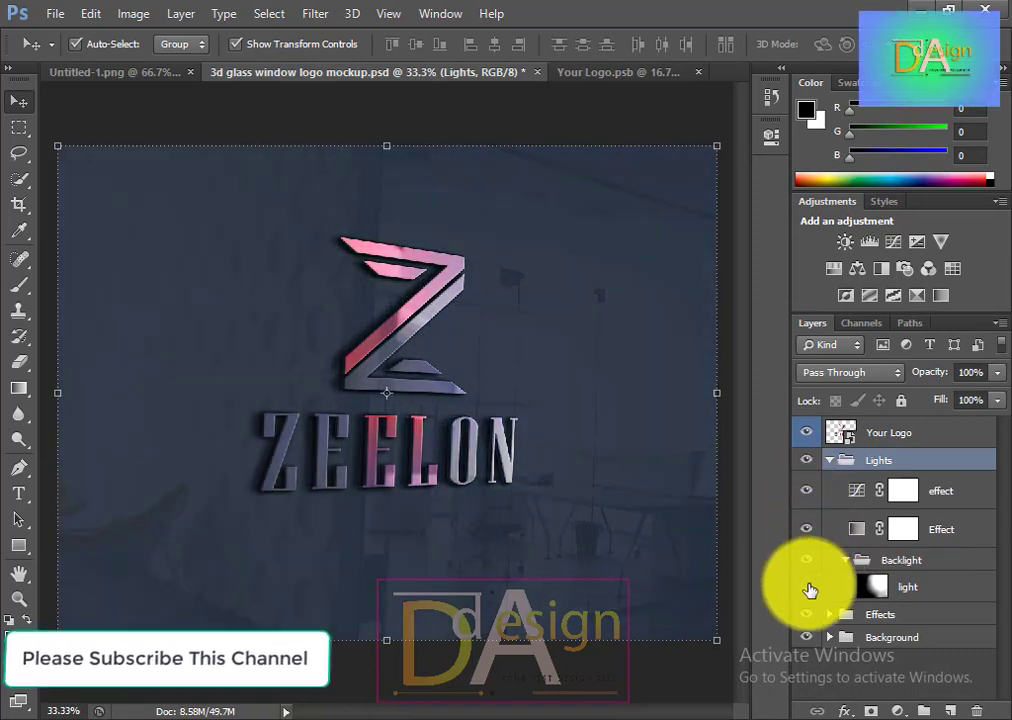
{"action": "left_click", "coordinate": [808, 587]}
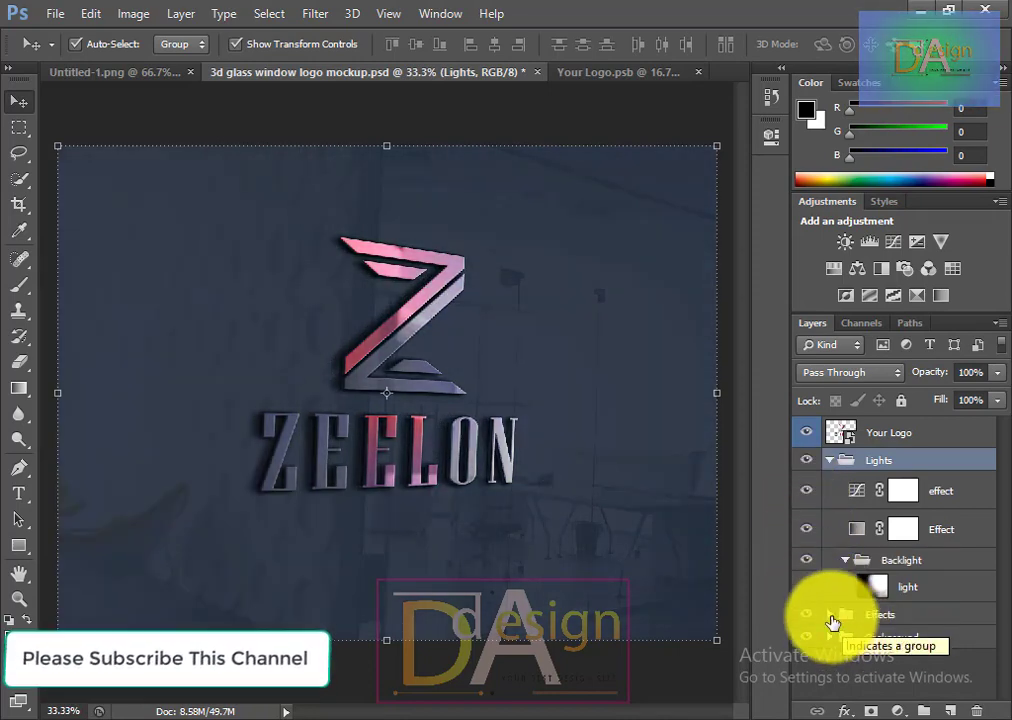
In the Effects group, hide the glossy 'effect' overlay and compare the logo, shadow and Background layers.
{"action": "left_click", "coordinate": [830, 615]}
{"action": "scroll", "coordinate": [840, 602], "scroll_direction": "down", "scroll_amount": 1}
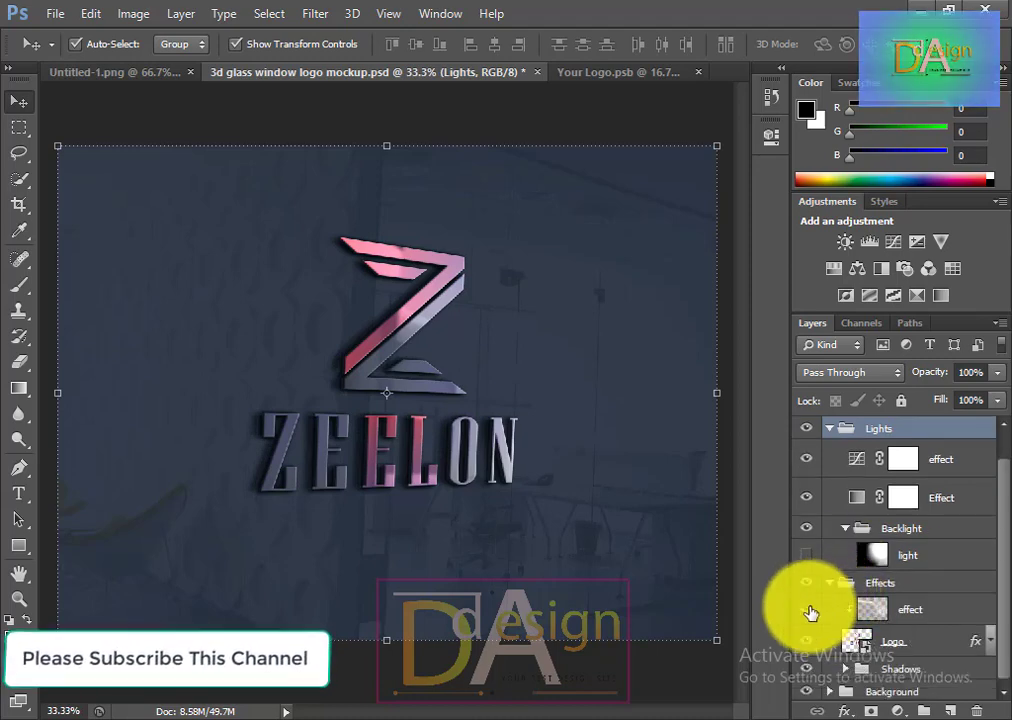
{"action": "left_click", "coordinate": [808, 610]}
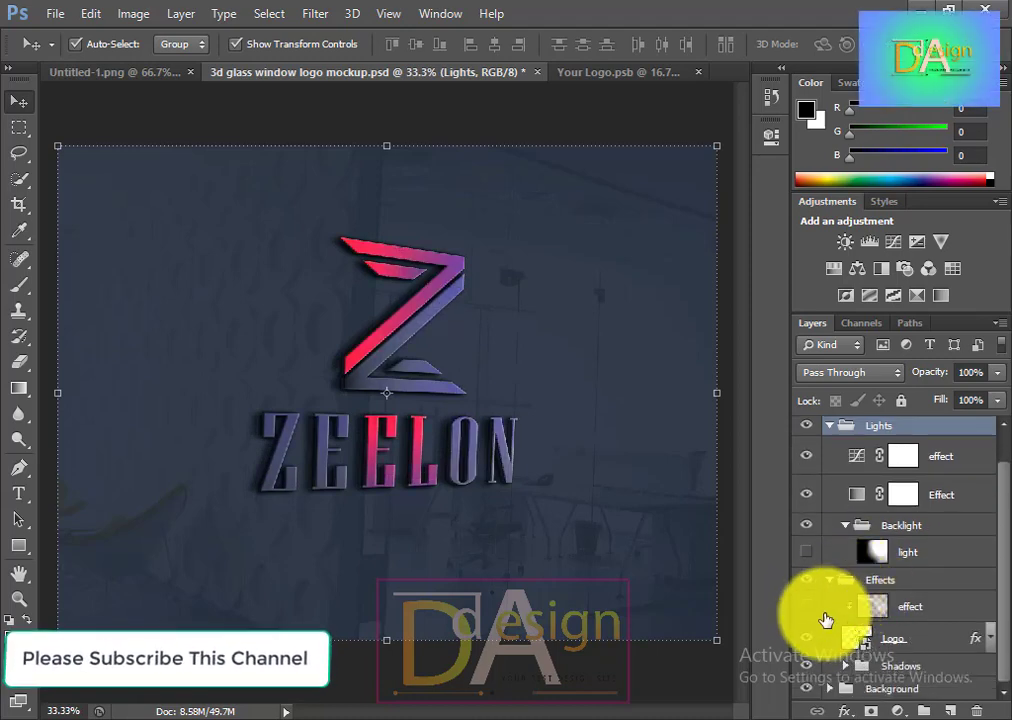
{"action": "left_click", "coordinate": [810, 648]}
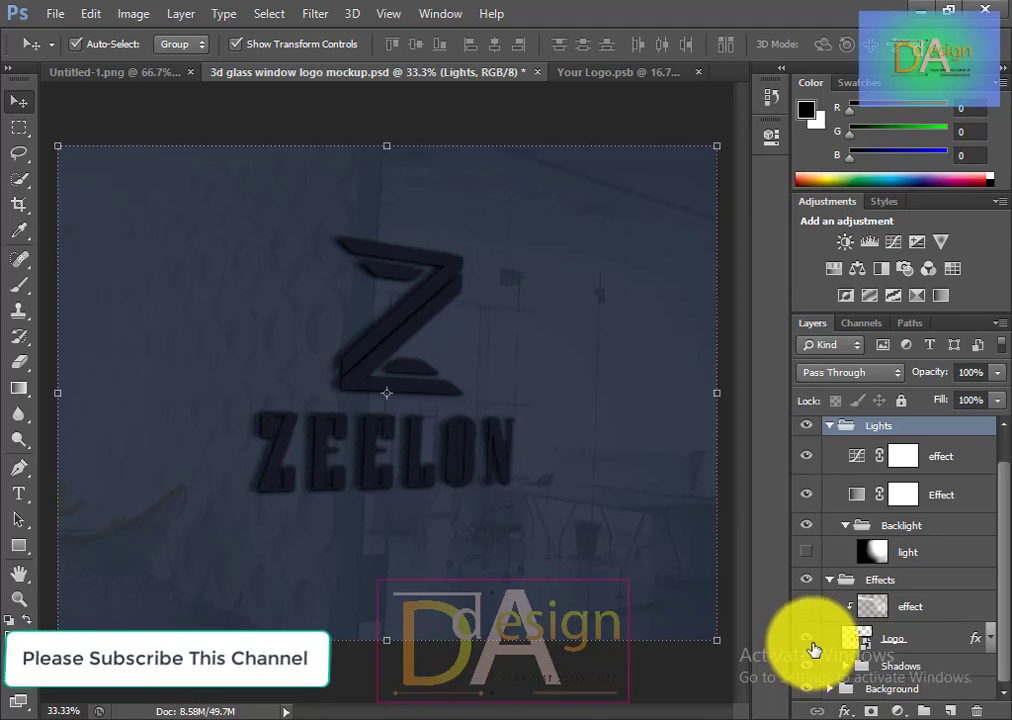
{"action": "left_click", "coordinate": [809, 641]}
{"action": "left_click", "coordinate": [808, 666]}
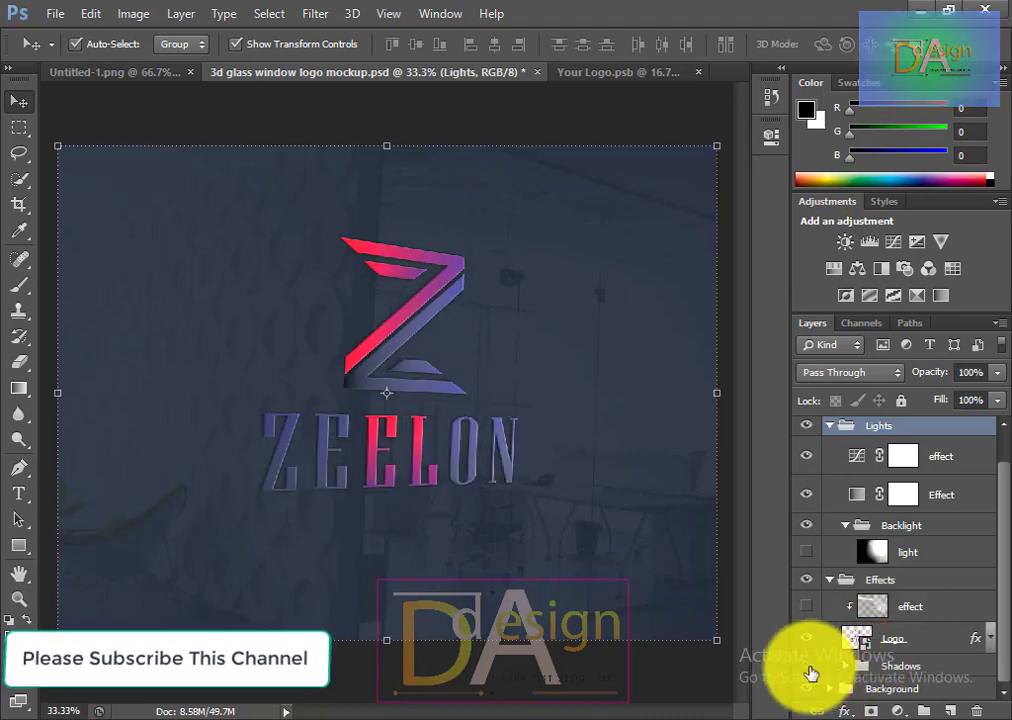
{"action": "left_click", "coordinate": [809, 667]}
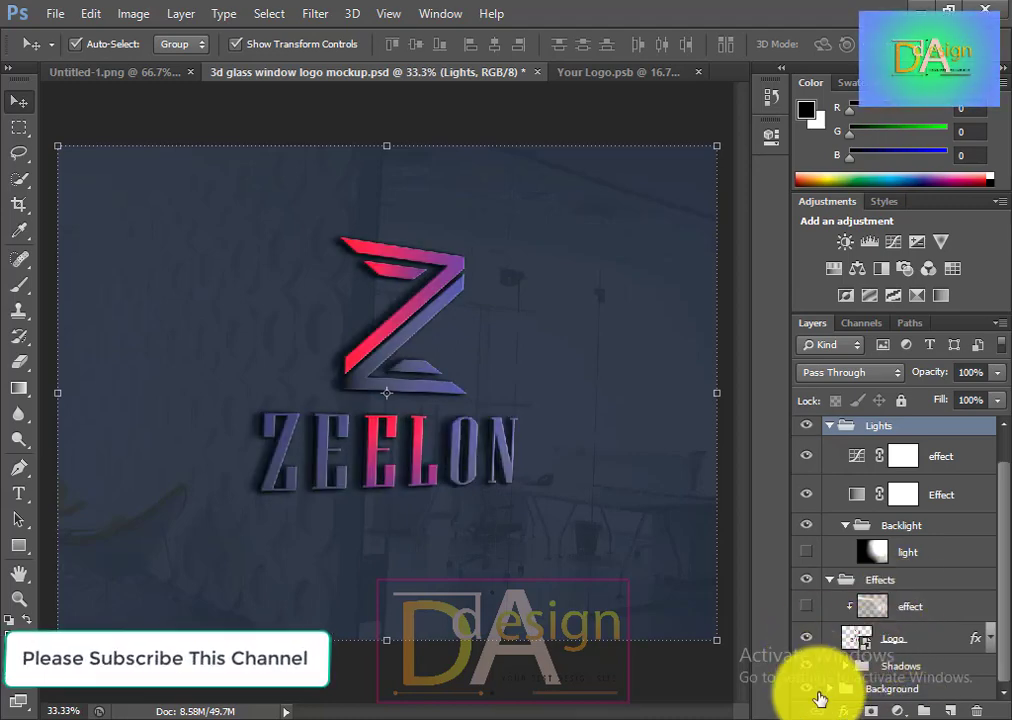
{"action": "left_click", "coordinate": [807, 690]}
{"action": "left_click", "coordinate": [807, 690]}
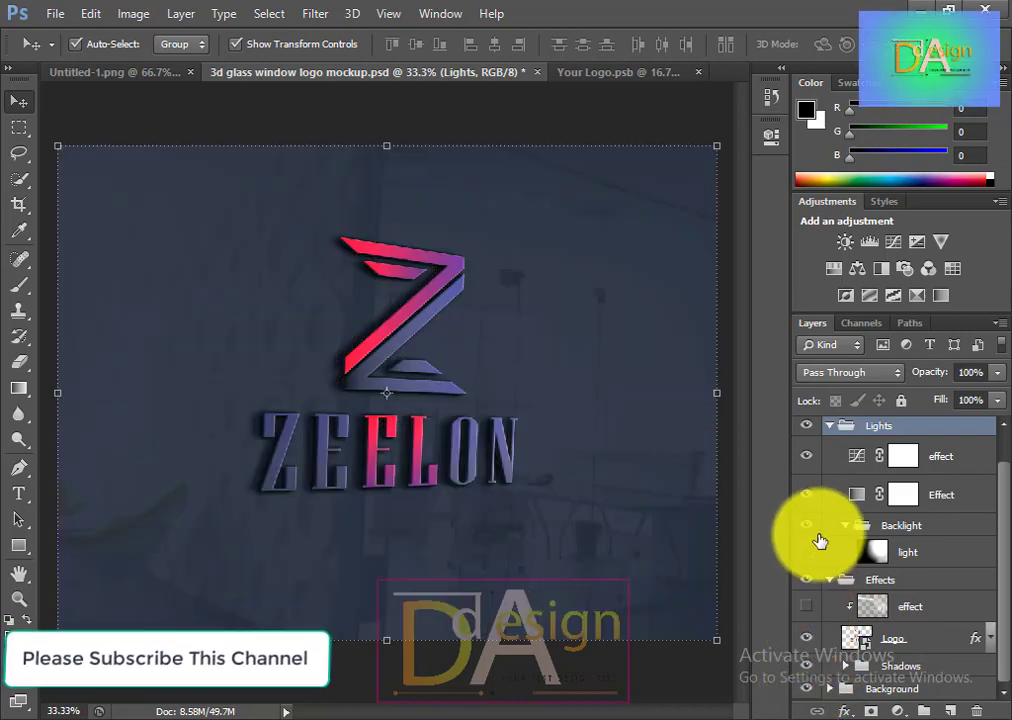
Collapse the Backlight group and recheck the Effect lighting layers, leaving them visible.
{"action": "left_click", "coordinate": [847, 526]}
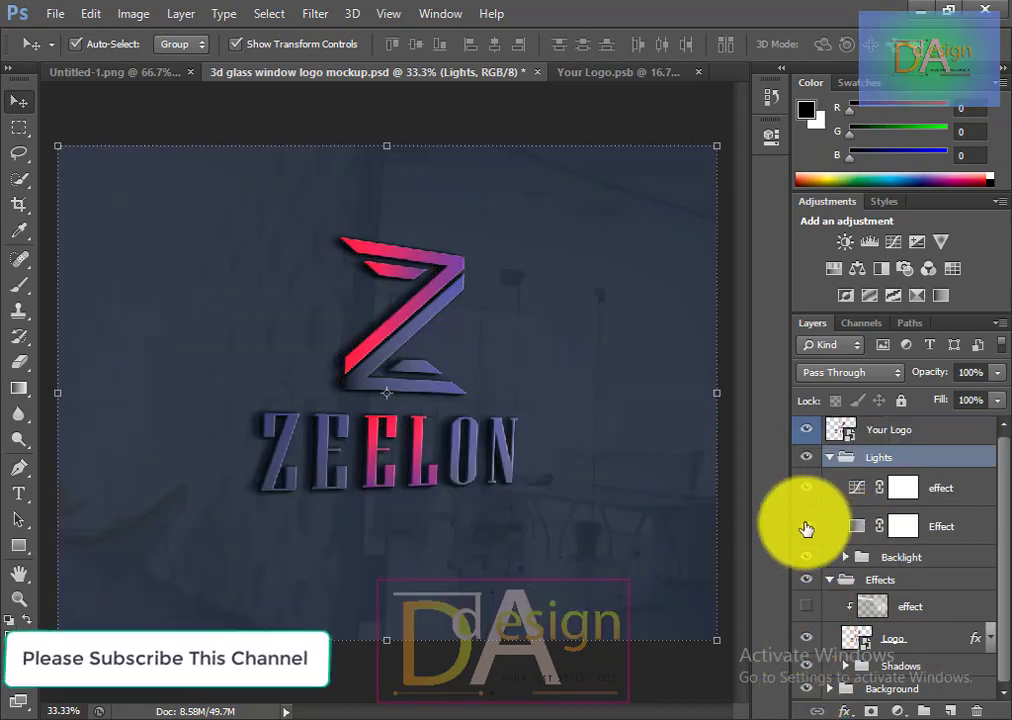
{"action": "left_click", "coordinate": [807, 527]}
{"action": "left_click", "coordinate": [807, 527]}
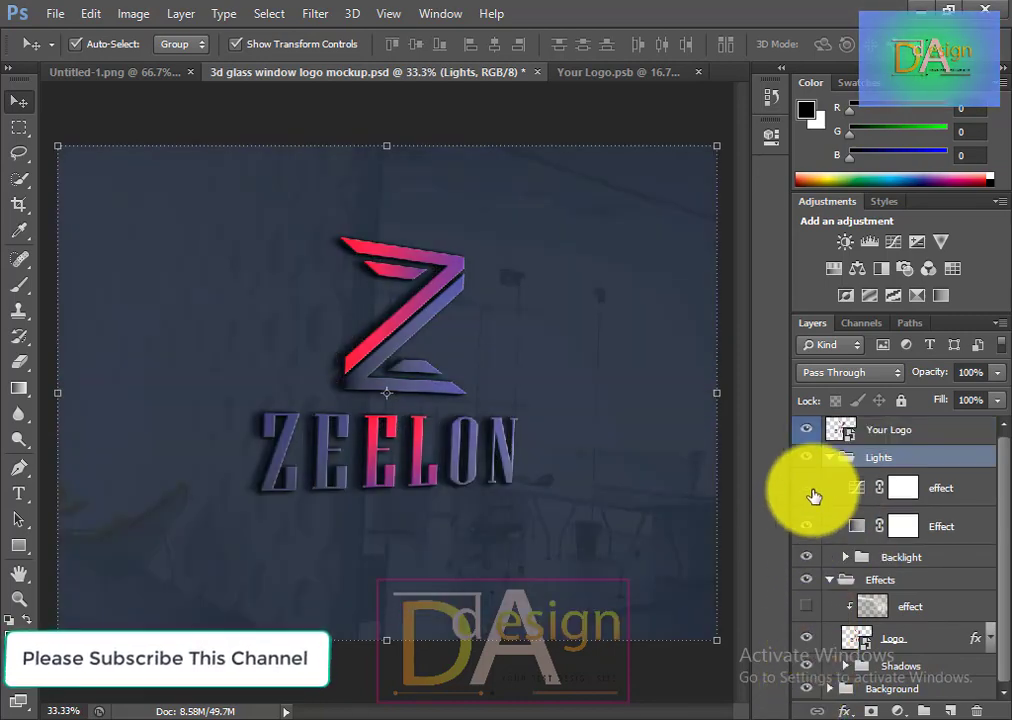
{"action": "left_click", "coordinate": [807, 486]}
{"action": "left_click", "coordinate": [807, 486]}
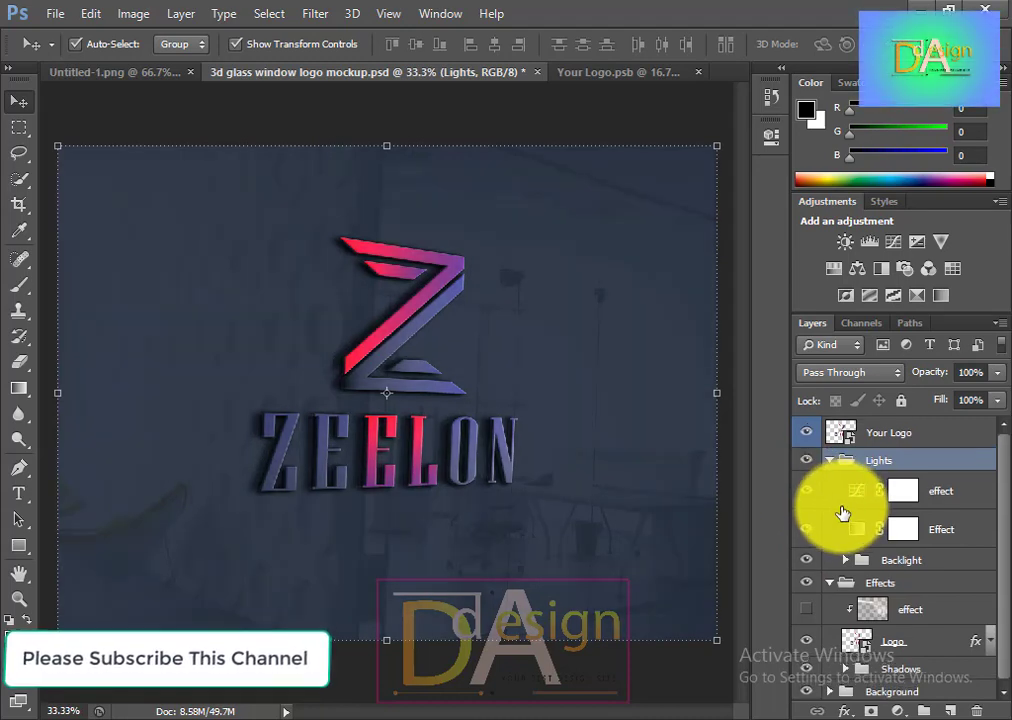
{"action": "left_click", "coordinate": [515, 690]}
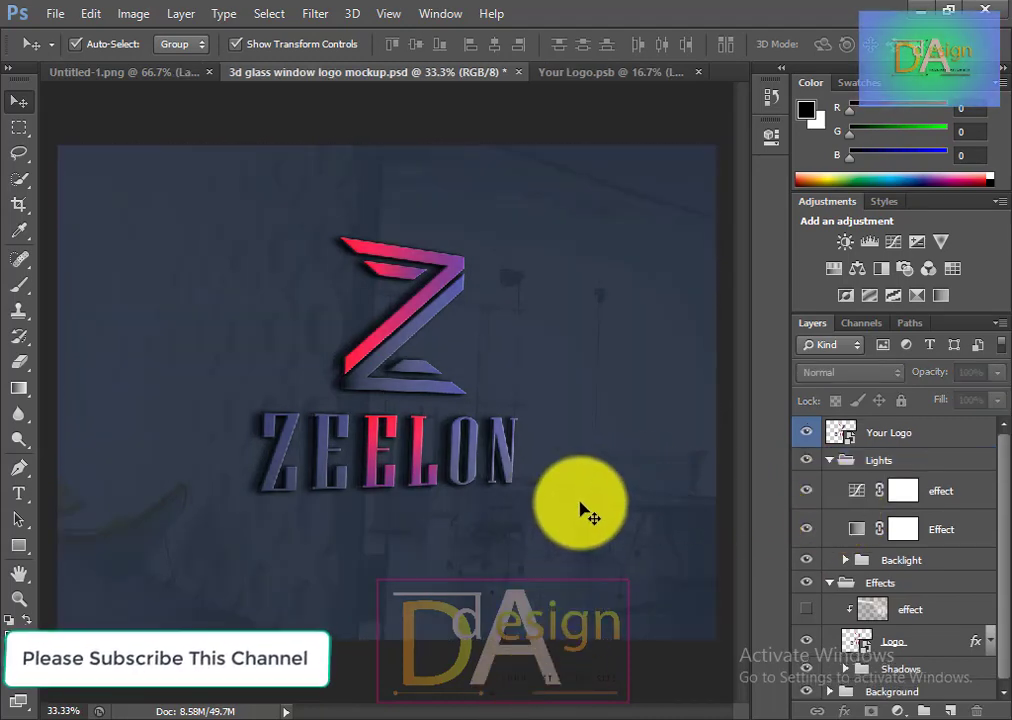
Crop the glass-wall mockup to a wider landscape frame, trimming top and bottom around the ZEELON logo.
{"action": "left_click", "coordinate": [18, 204]}
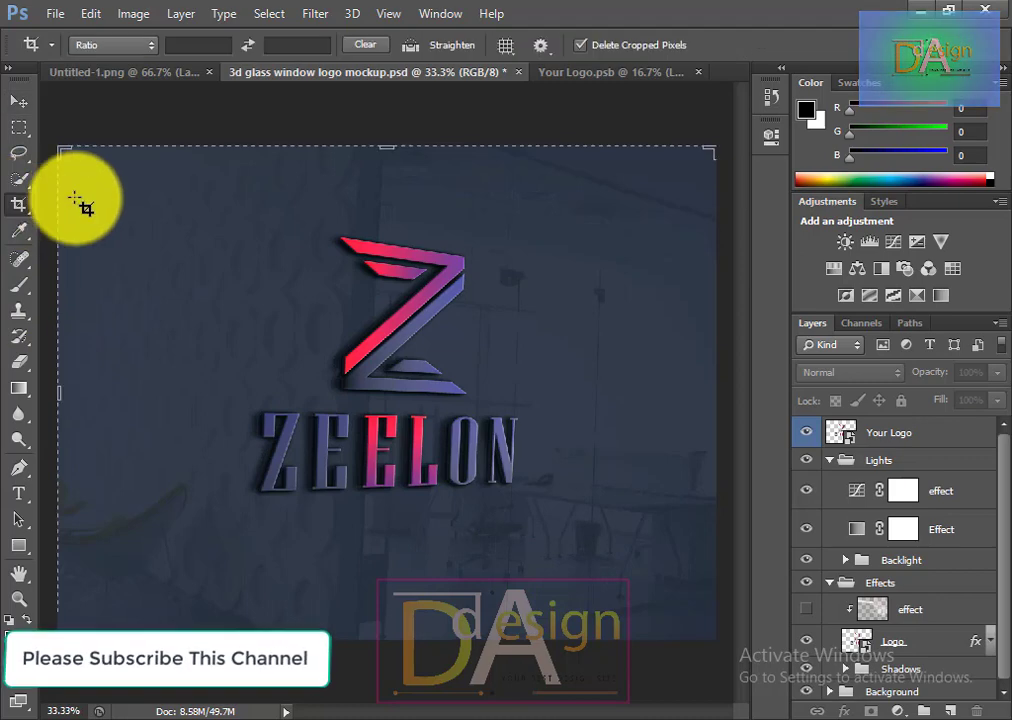
{"action": "left_click_drag", "start_coordinate": [63, 190], "coordinate": [718, 570]}
{"action": "key", "text": "Return"}
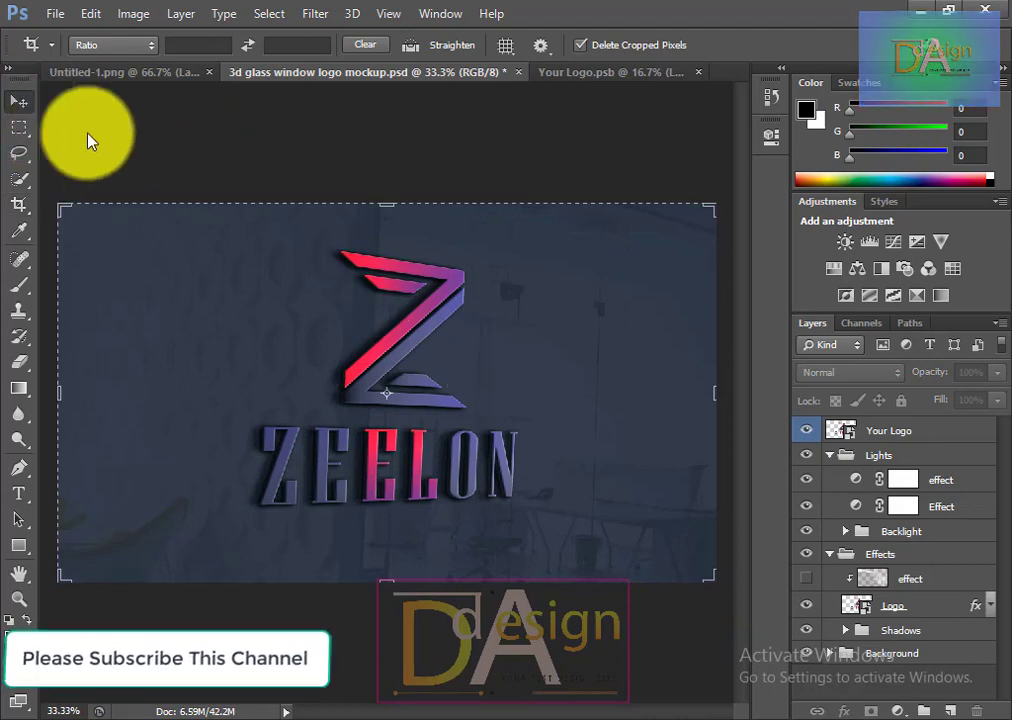
{"action": "key", "text": "v"}
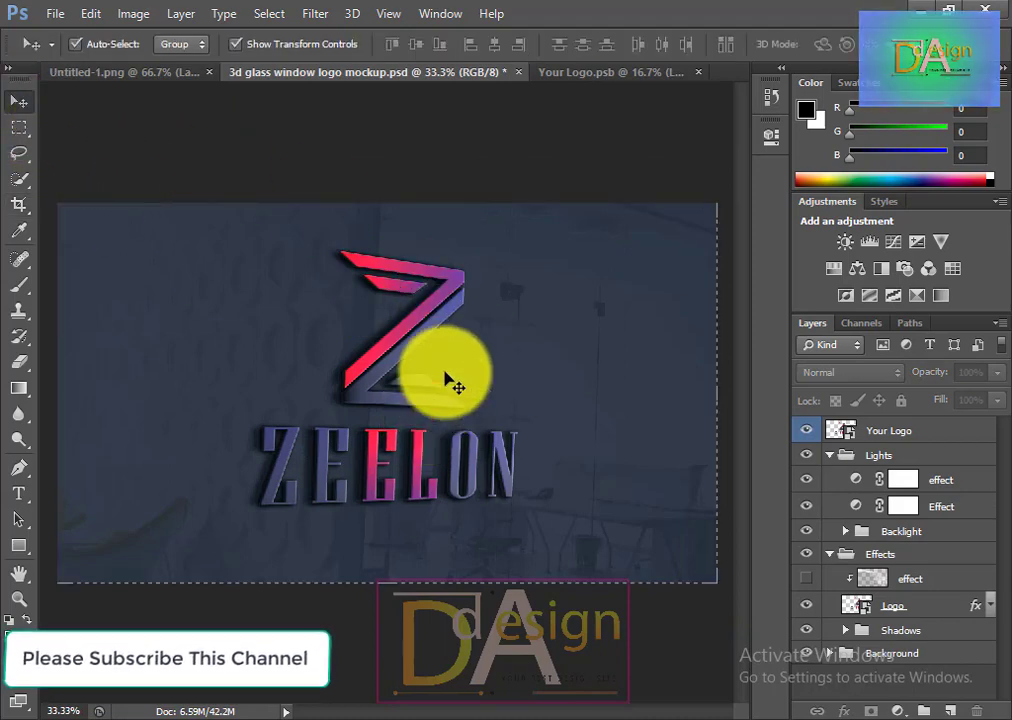
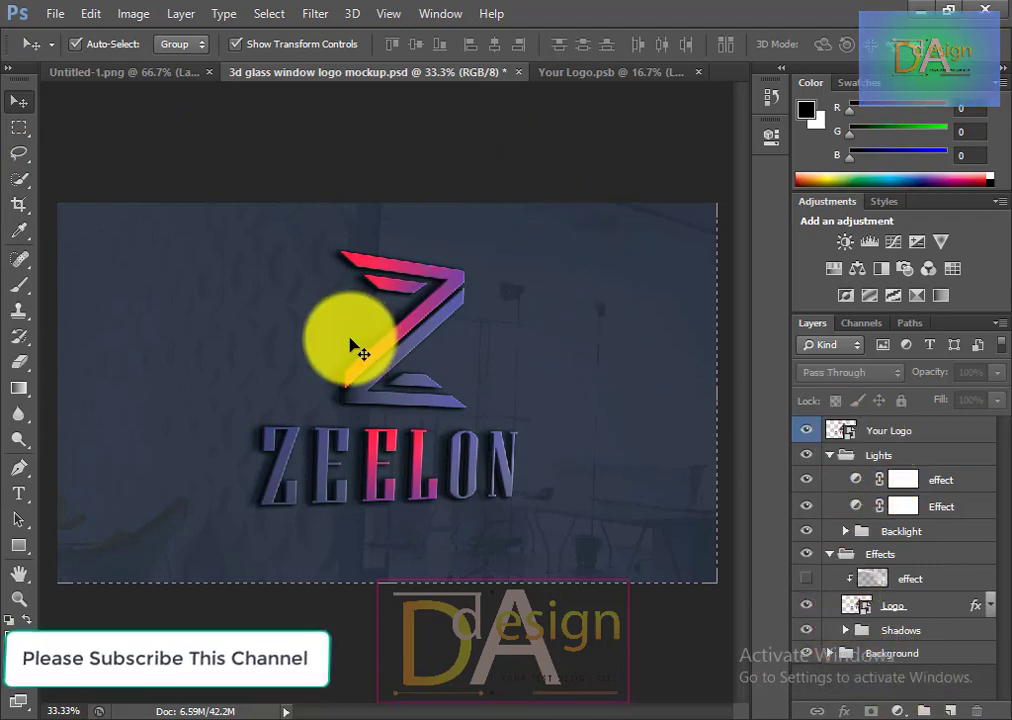
Add a Levels adjustment above the Background group with input levels 13, 1.94 and 170.
{"action": "left_click", "coordinate": [400, 355]}
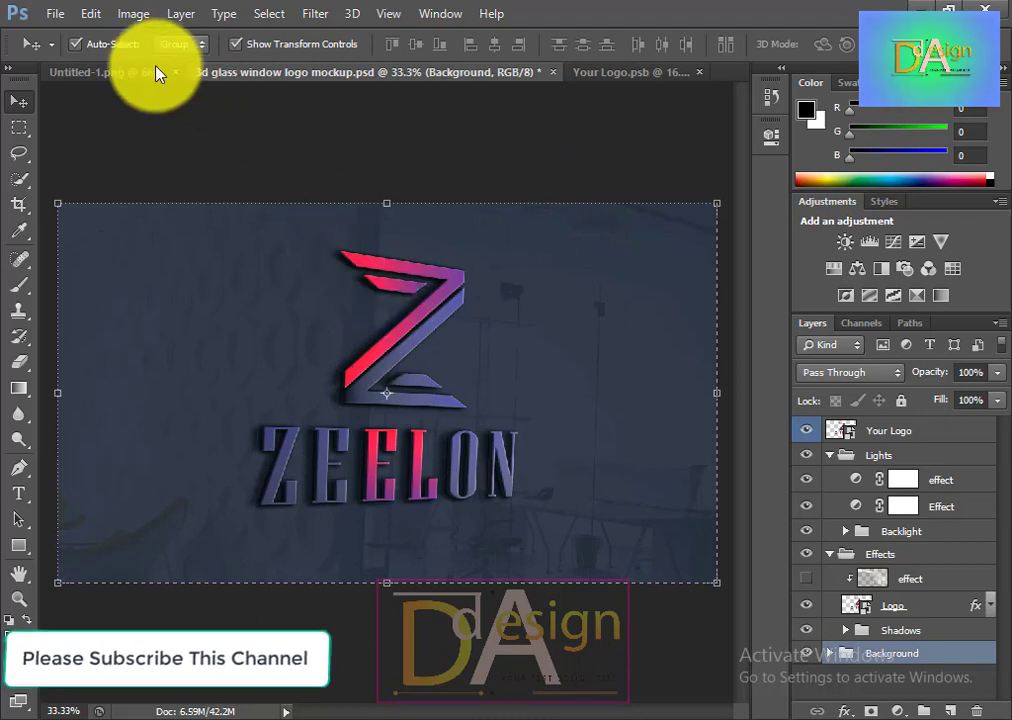
{"action": "left_click", "coordinate": [141, 15]}
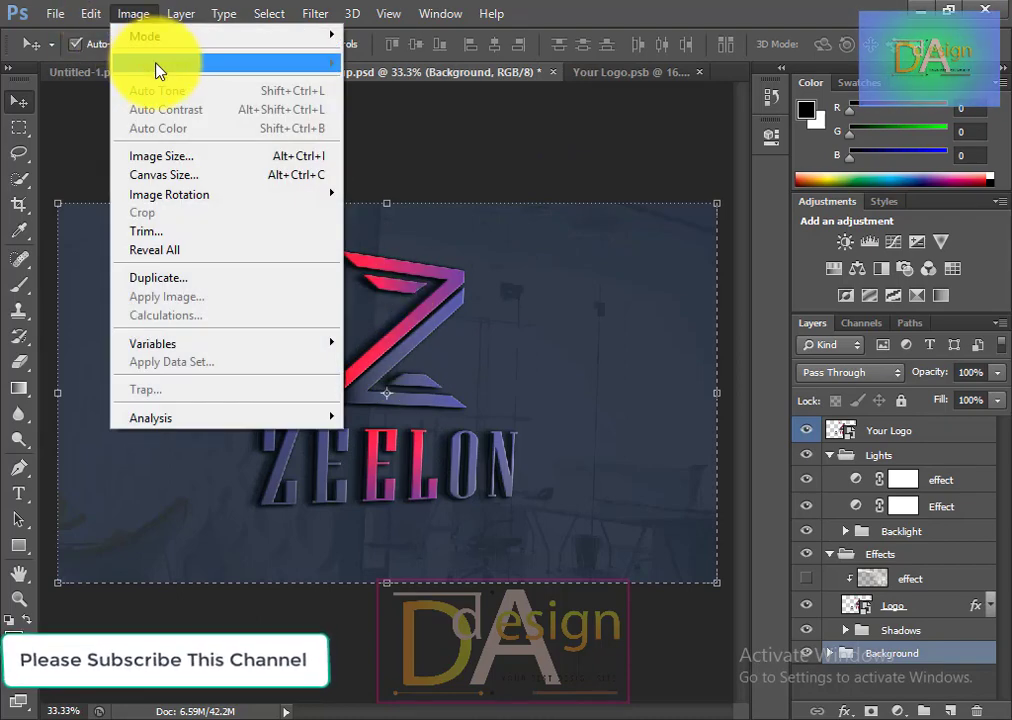
{"action": "left_click", "coordinate": [617, 190]}
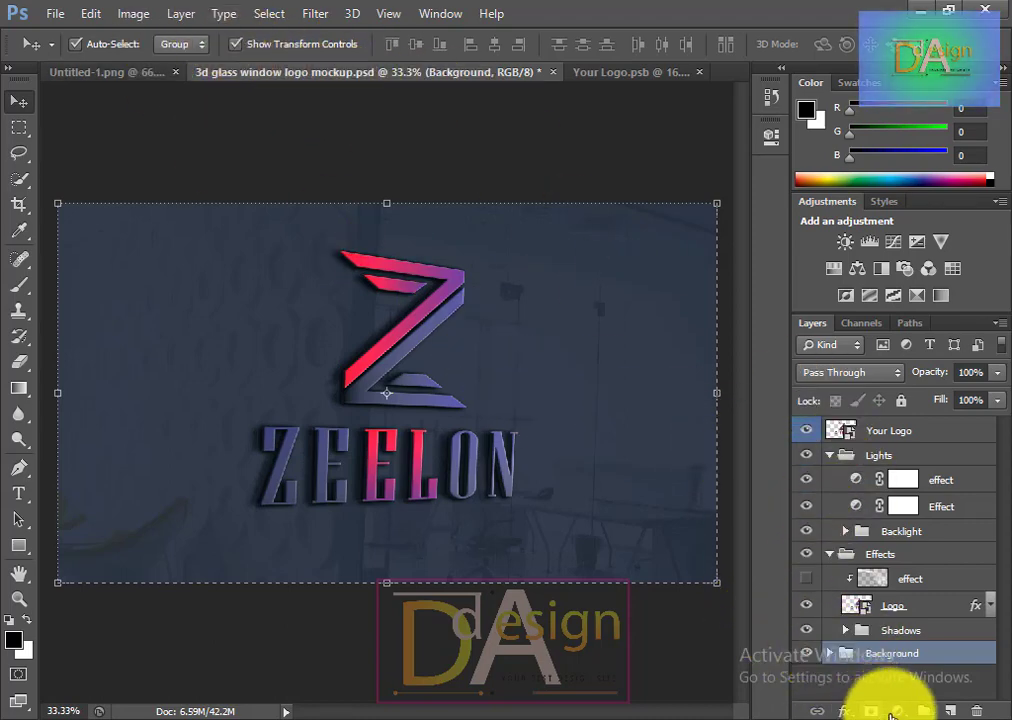
{"action": "left_click", "coordinate": [899, 711]}
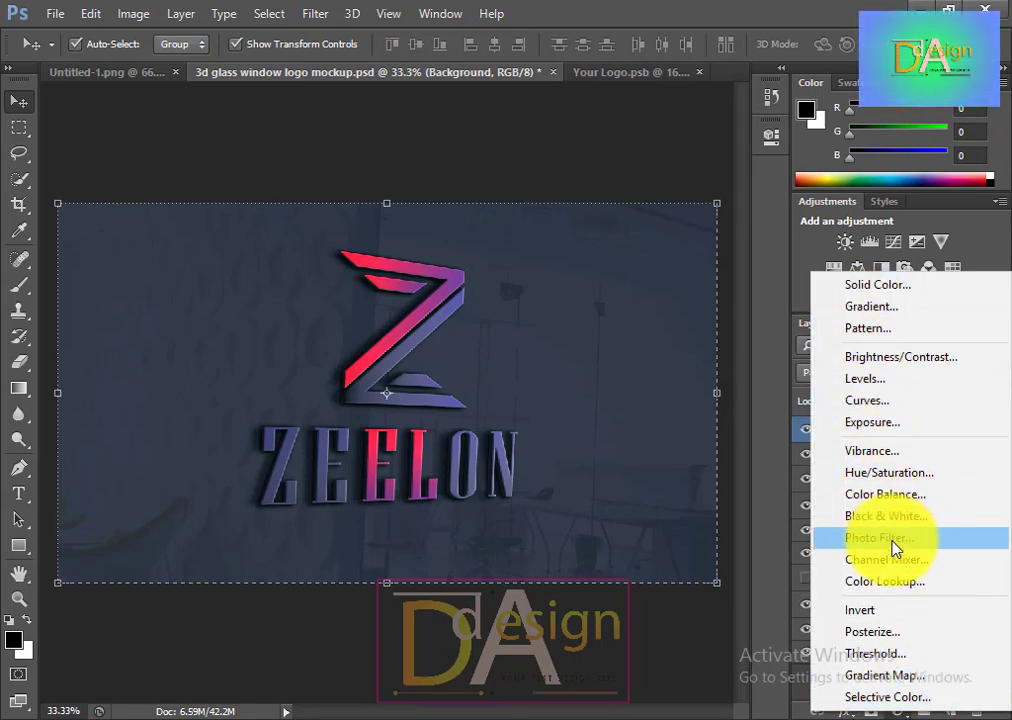
{"action": "left_click", "coordinate": [892, 379]}
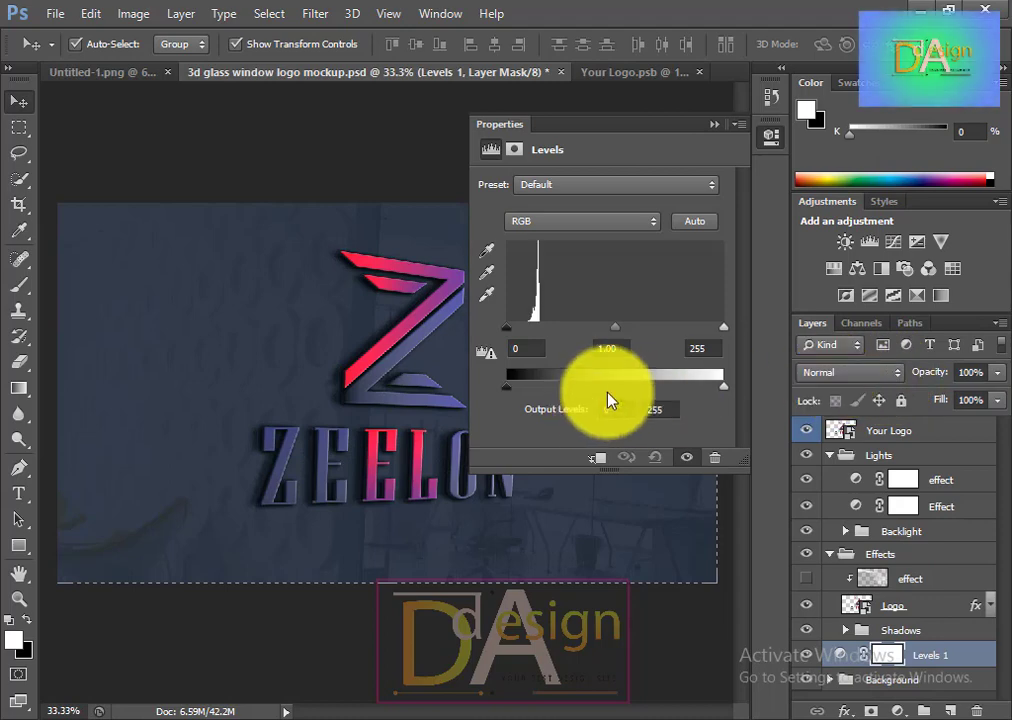
{"action": "left_click_drag", "start_coordinate": [614, 341], "coordinate": [518, 333]}
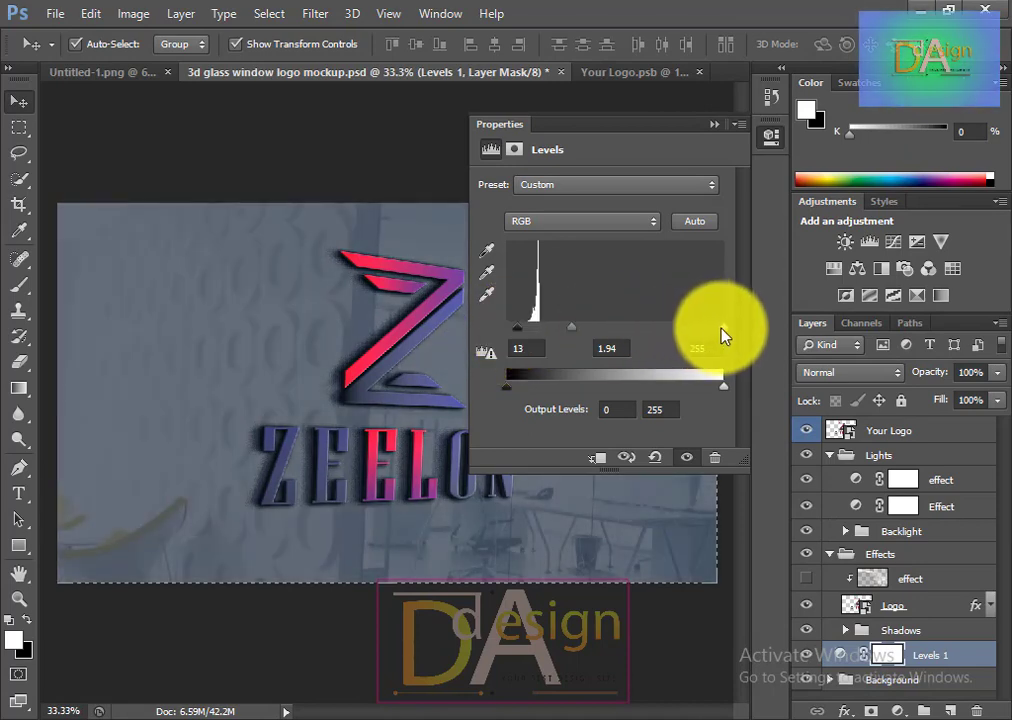
{"action": "left_click_drag", "start_coordinate": [703, 334], "coordinate": [659, 334]}
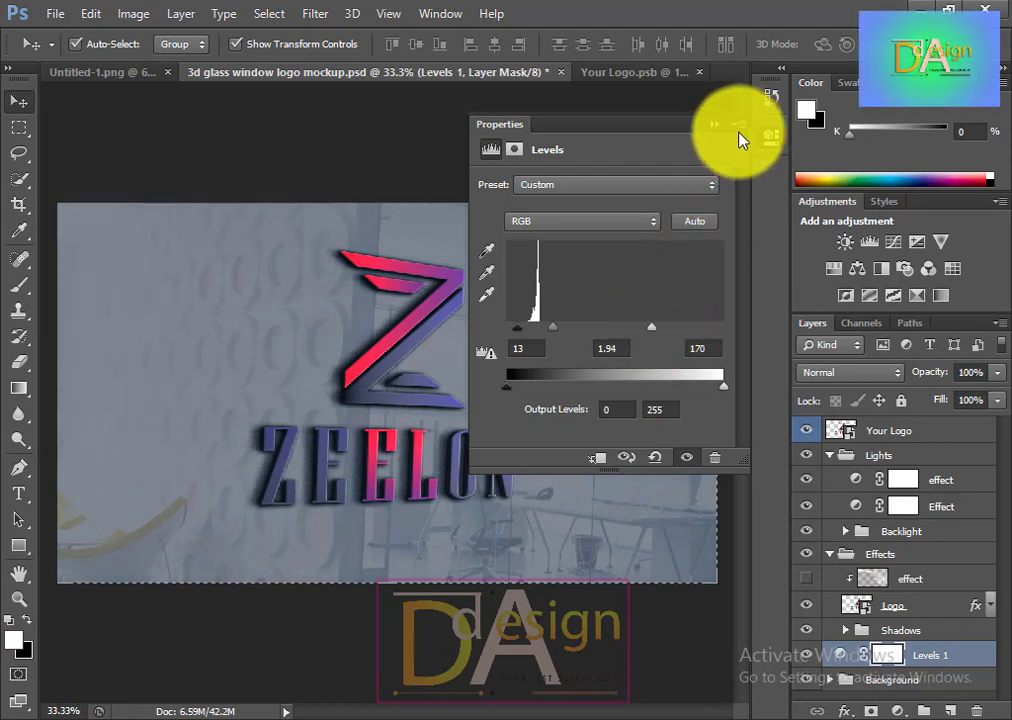
{"action": "left_click", "coordinate": [713, 125]}
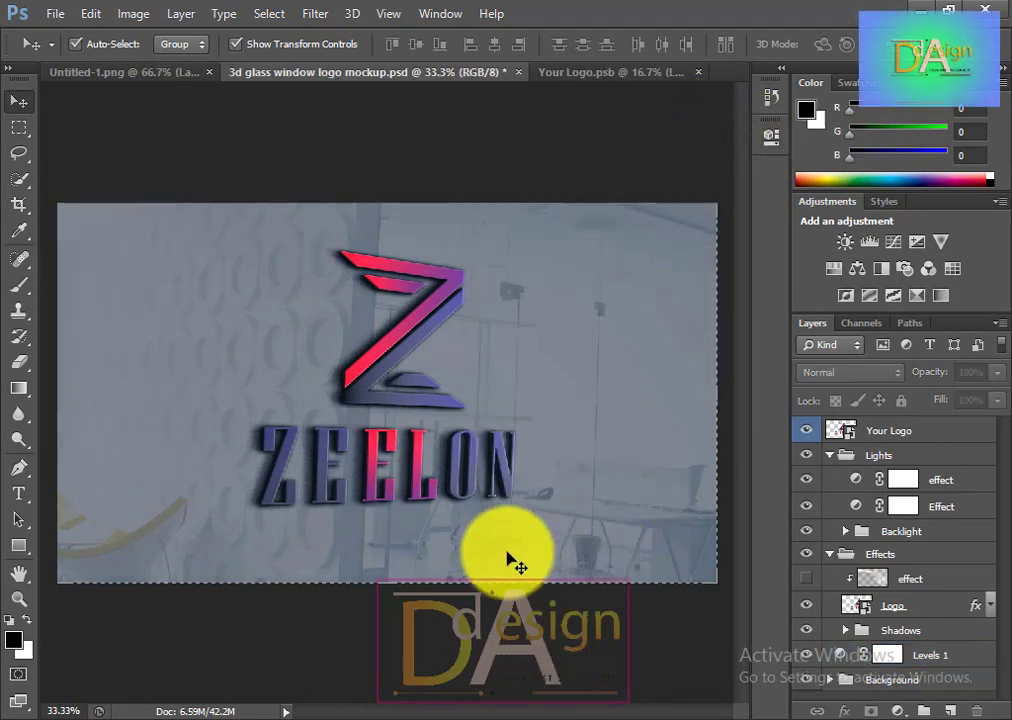
Save the layered mockup as z.psd in the Graphics design > Z logo folder.
{"action": "left_click", "coordinate": [57, 13]}
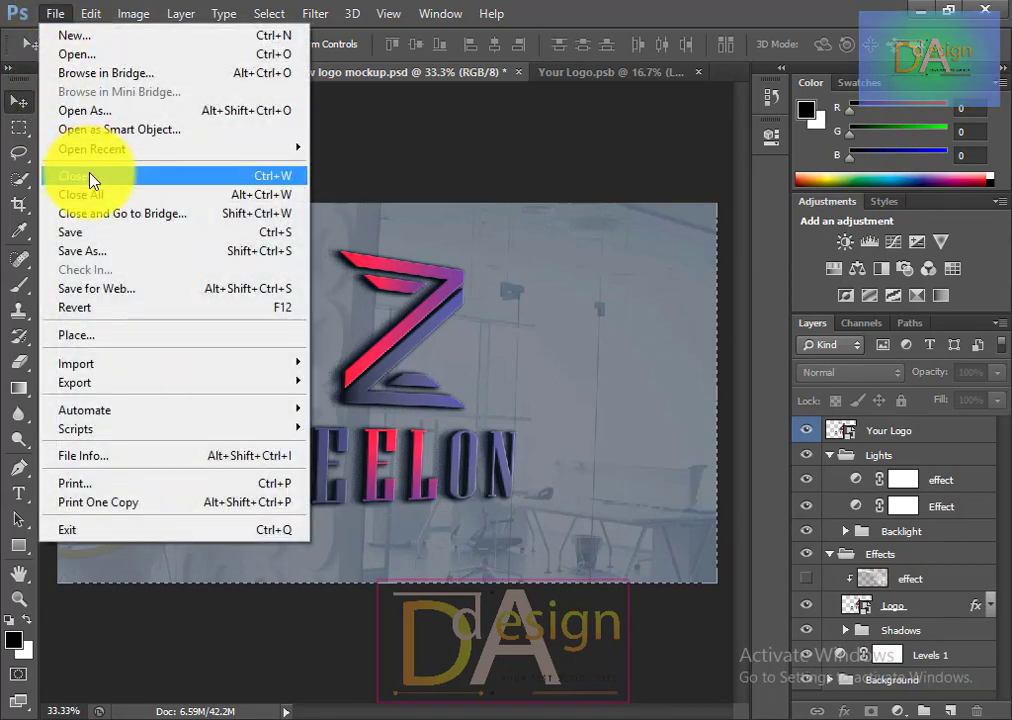
{"action": "left_click", "coordinate": [120, 257]}
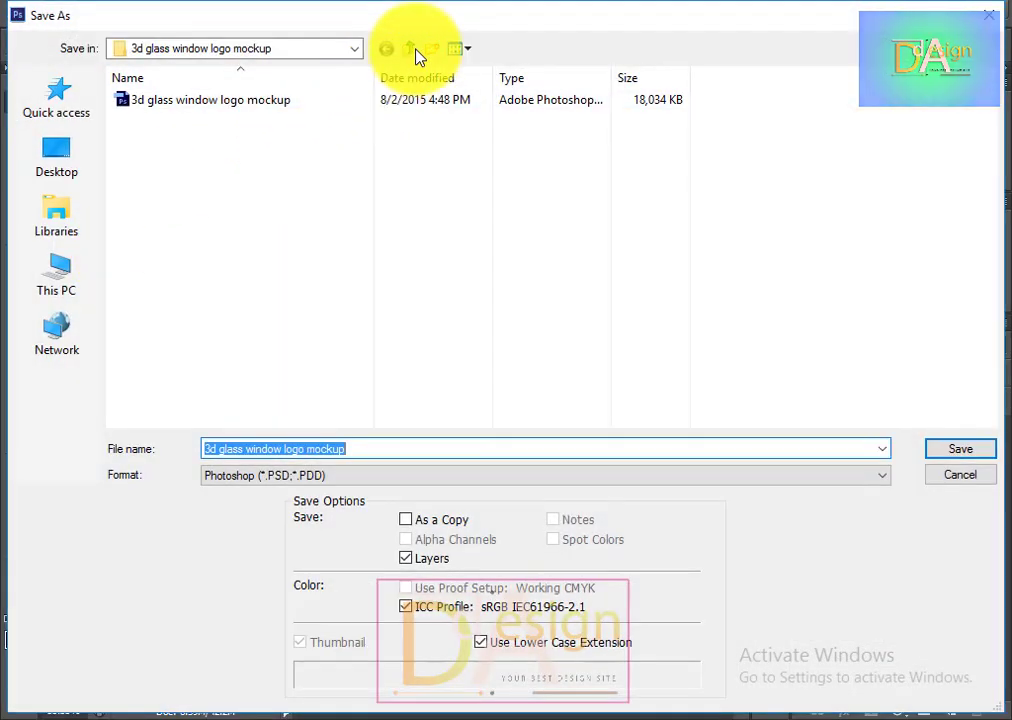
{"action": "left_click", "coordinate": [411, 49]}
{"action": "left_click", "coordinate": [411, 49]}
{"action": "left_click", "coordinate": [411, 49]}
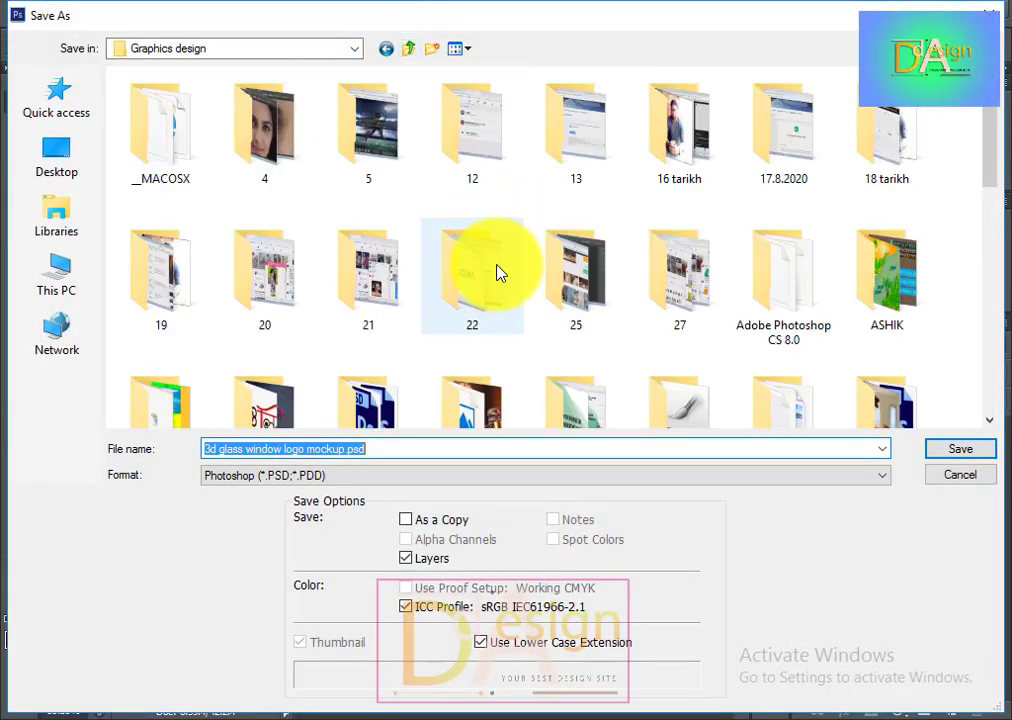
{"action": "type", "text": "z"}
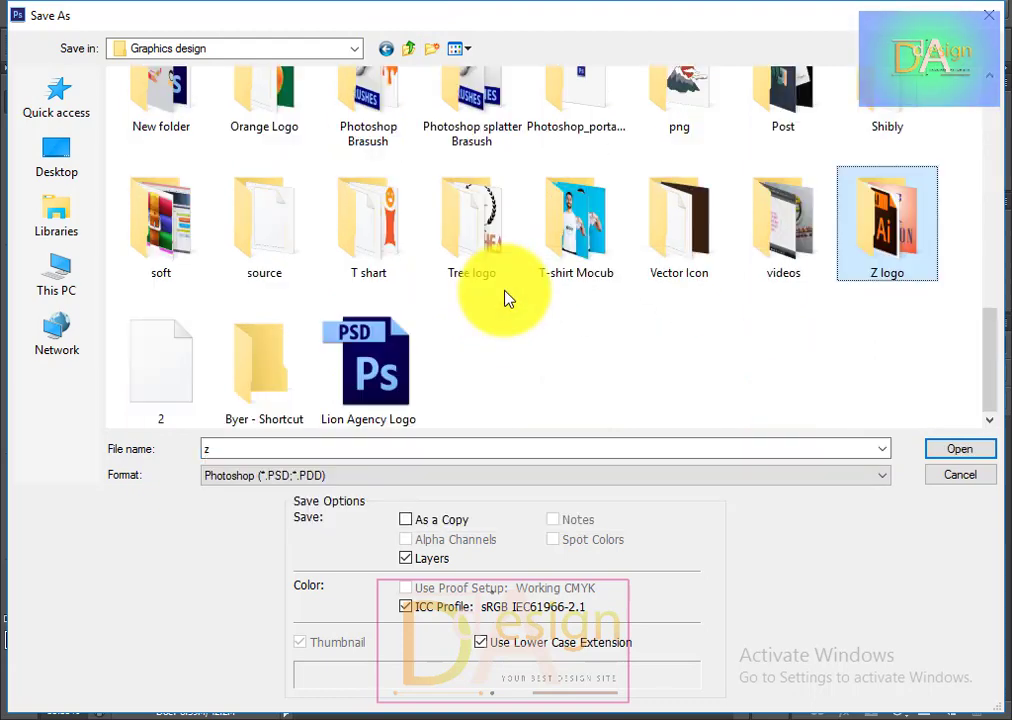
{"action": "double_click", "coordinate": [884, 230]}
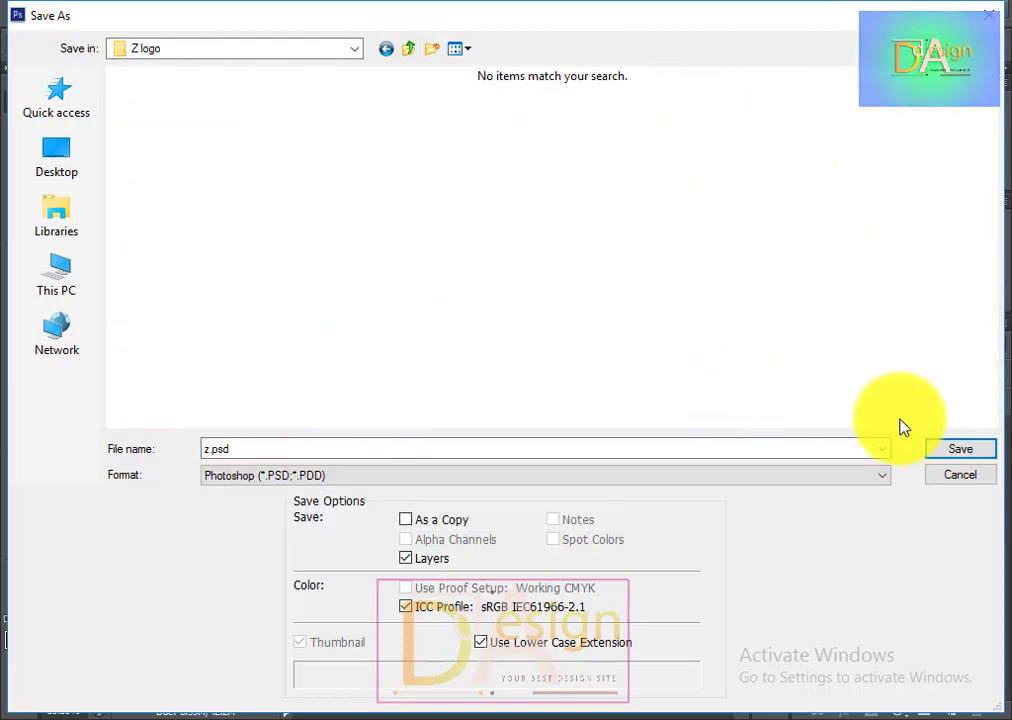
{"action": "left_click", "coordinate": [960, 449]}
{"action": "left_click", "coordinate": [726, 221]}
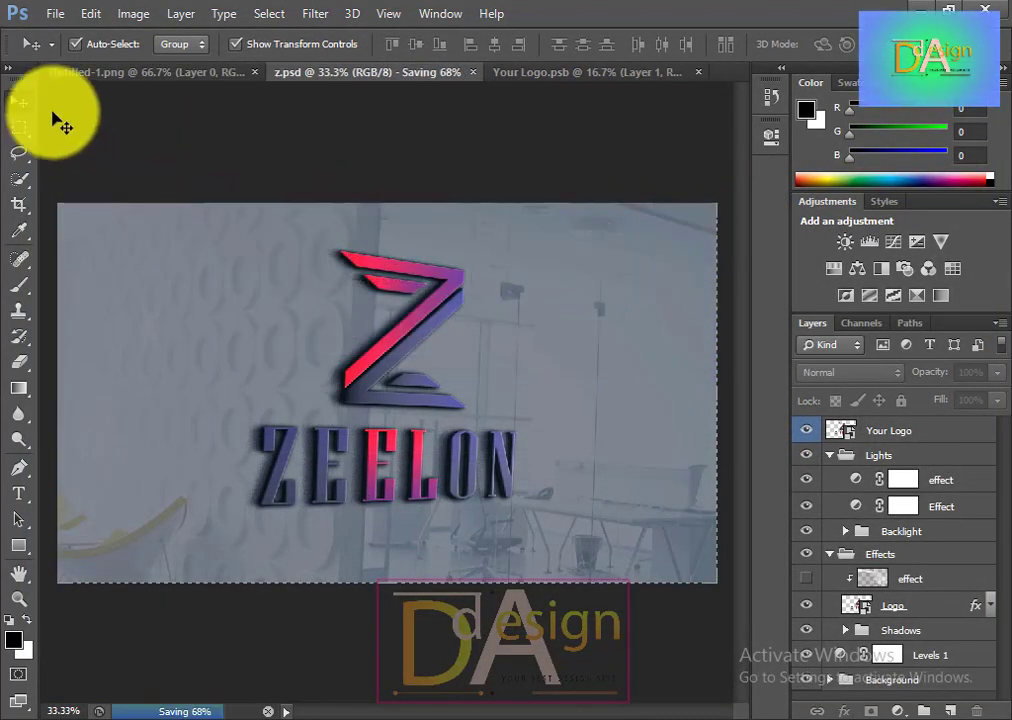
{"action": "left_click", "coordinate": [58, 14]}
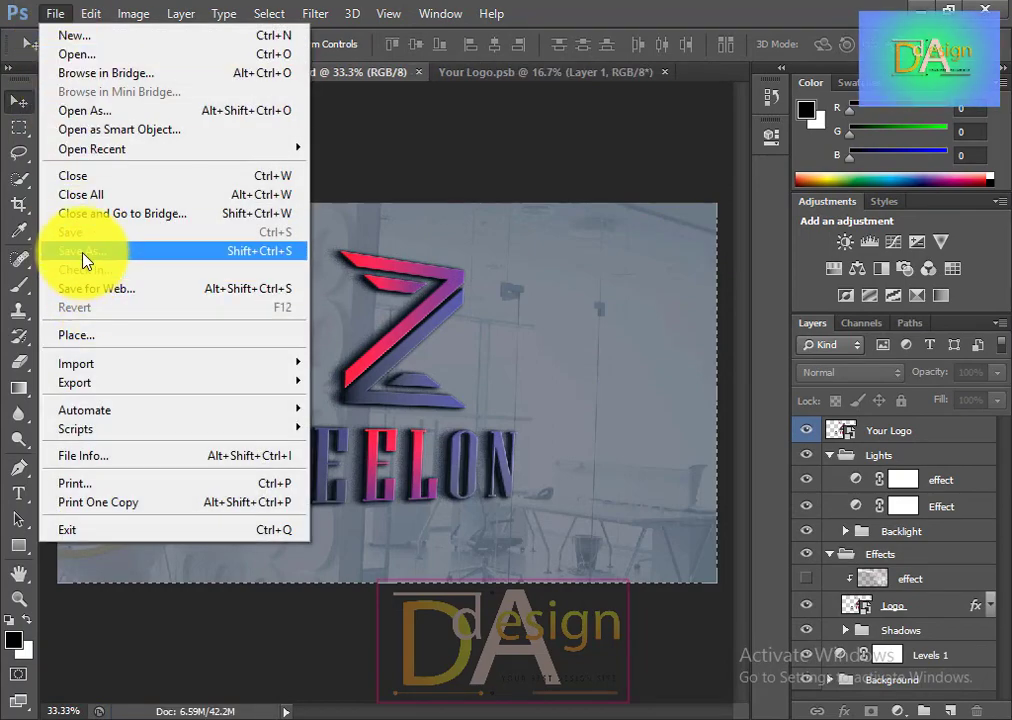
Save a JPEG copy of the mockup as z.jpg.
{"action": "left_click", "coordinate": [62, 247]}
{"action": "left_click", "coordinate": [333, 479]}
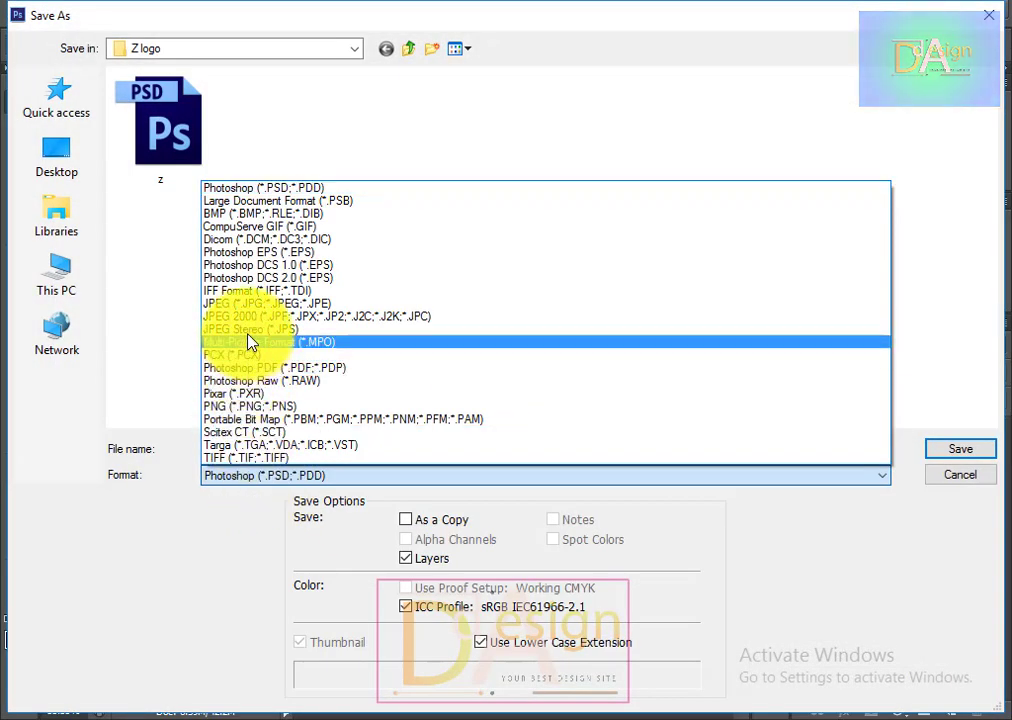
{"action": "left_click", "coordinate": [247, 304]}
{"action": "left_click", "coordinate": [978, 452]}
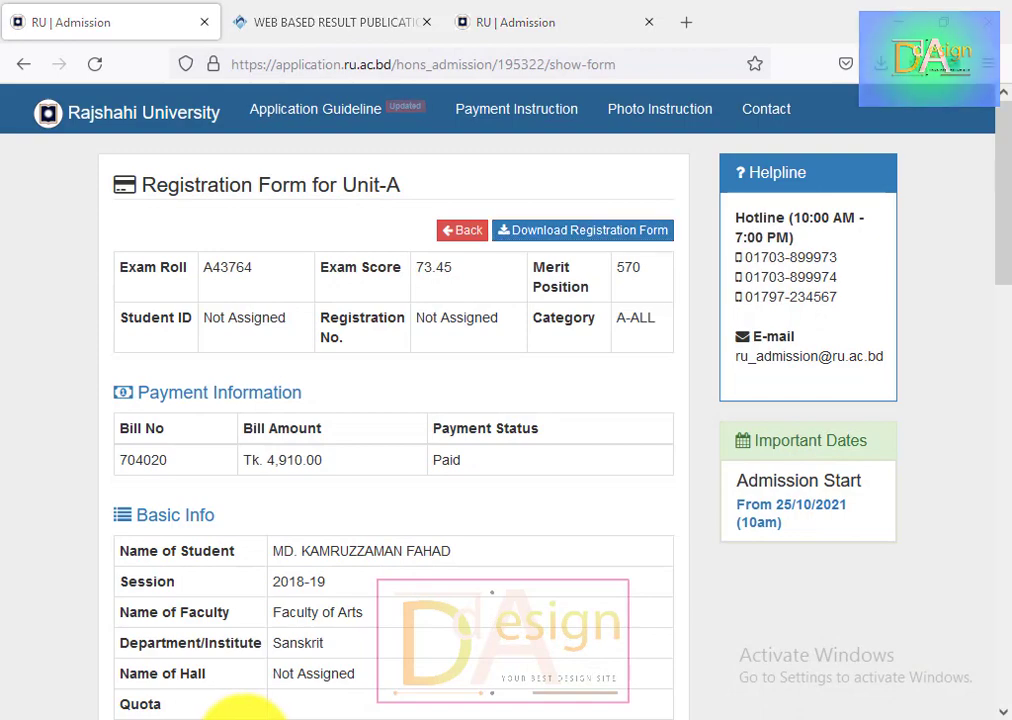
Open z.jpg from the Z logo folder in File Explorer to preview it.
{"action": "left_click", "coordinate": [225, 717]}
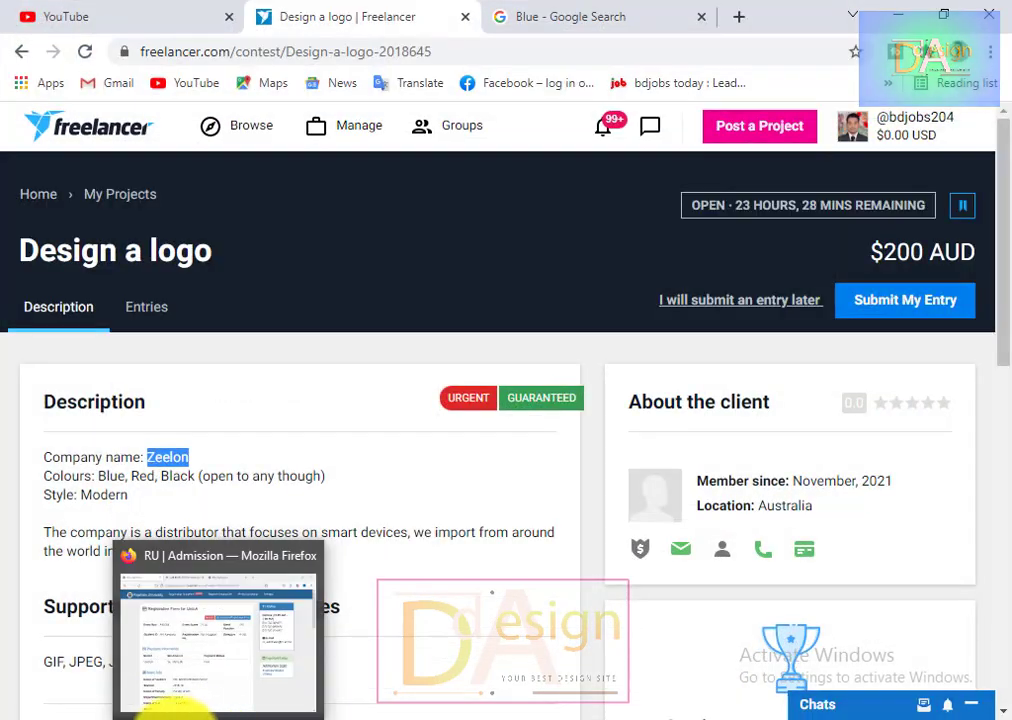
{"action": "left_click", "coordinate": [75, 710]}
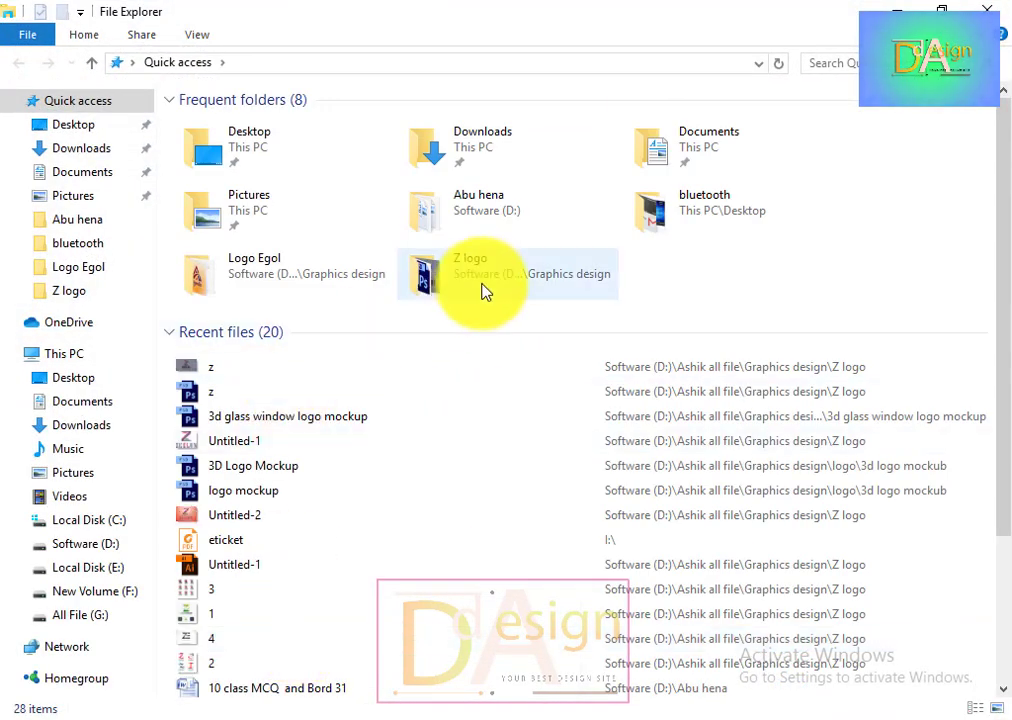
{"action": "double_click", "coordinate": [483, 287]}
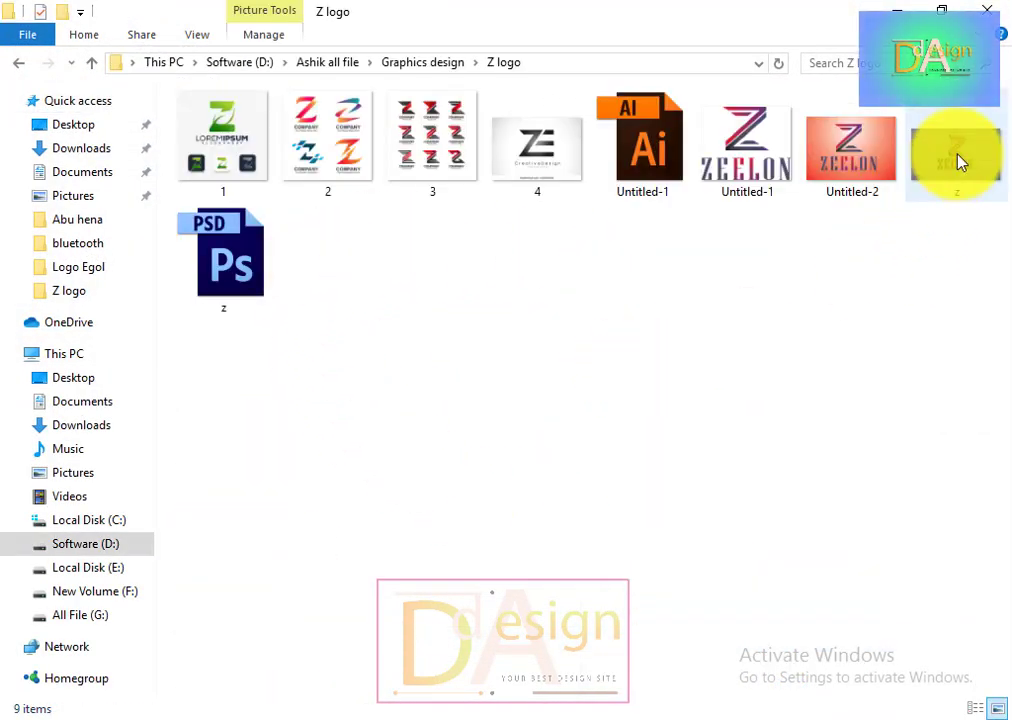
{"action": "double_click", "coordinate": [957, 158]}
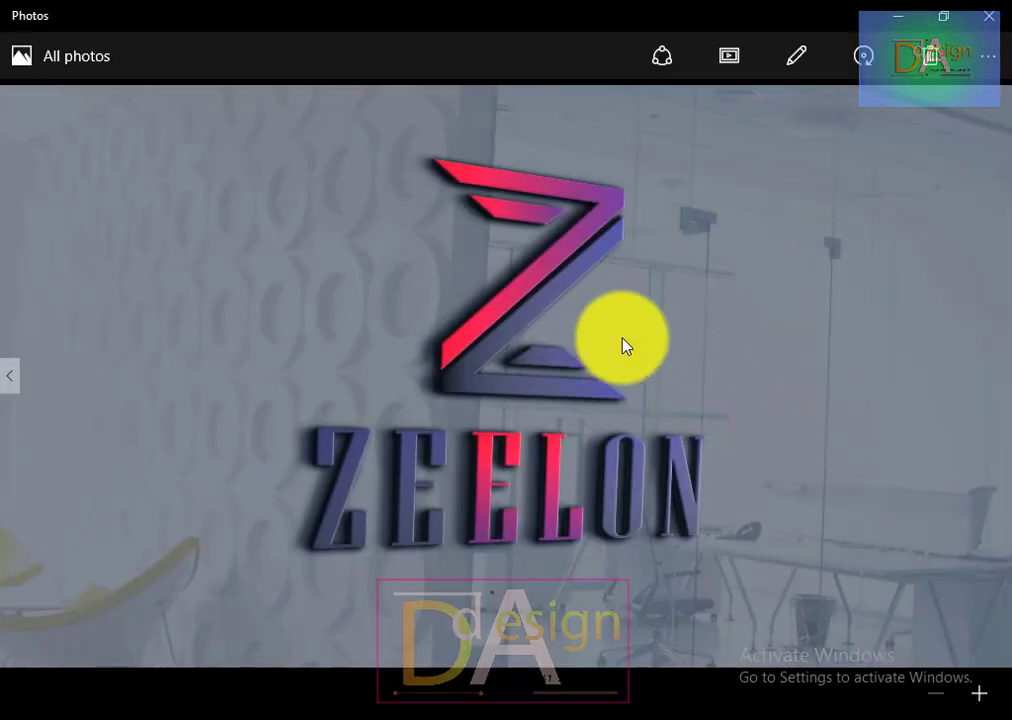
{"action": "scroll", "coordinate": [625, 344], "scroll_direction": "up", "scroll_amount": 1}
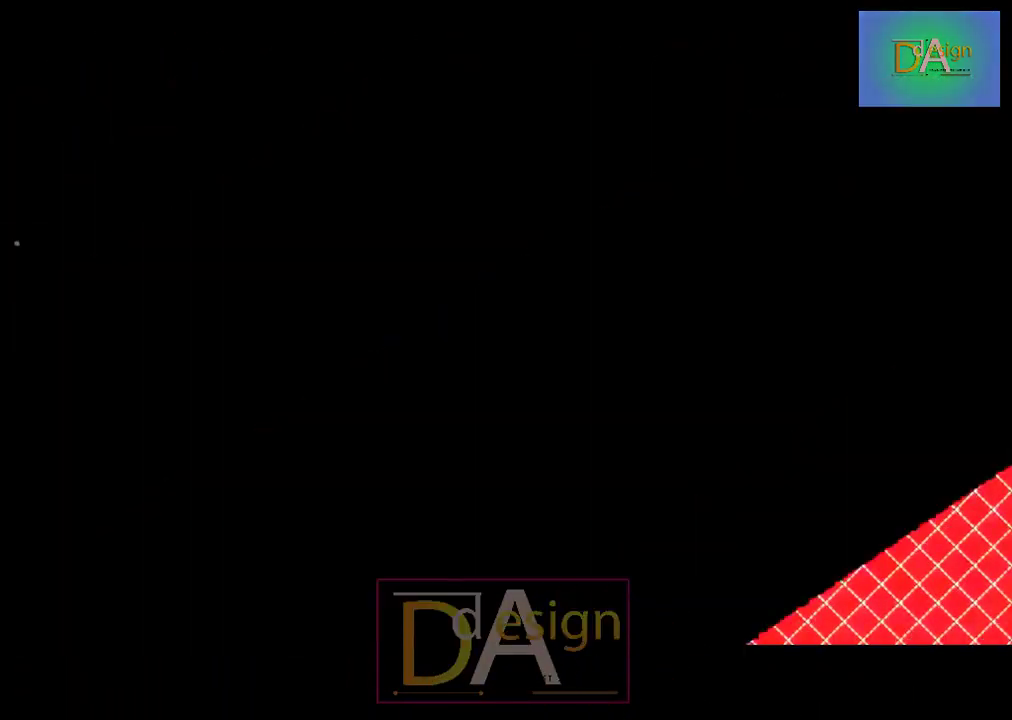